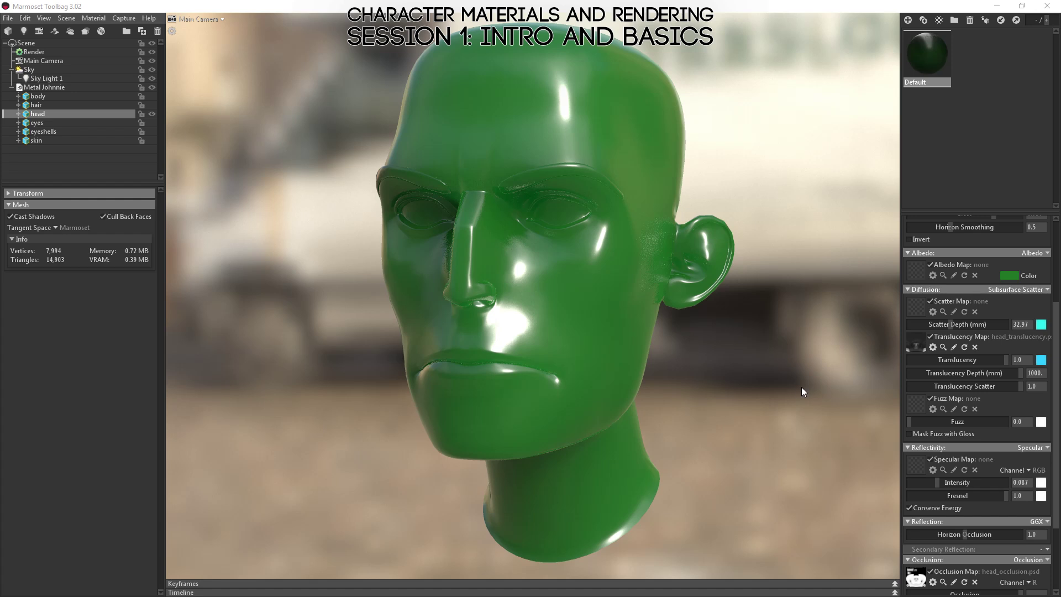
# Step: Examine the glossy green head material from both sides of the face
pyautogui.click(748, 370)
pyautogui.moveTo(687, 385); pyautogui.dragTo(655, 393)
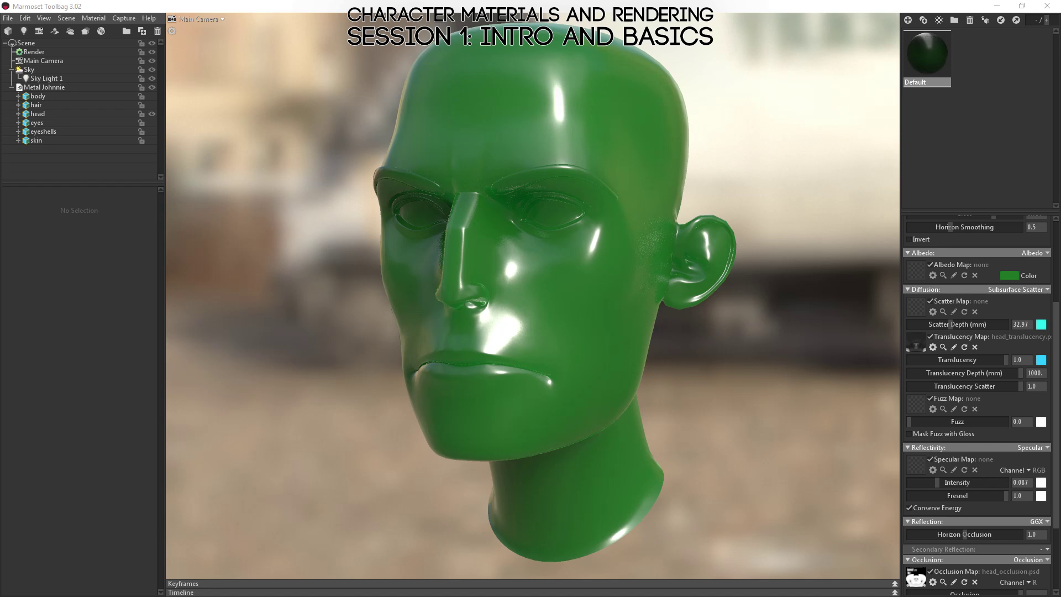
pyautogui.click(674, 252)
pyautogui.moveTo(436, 271); pyautogui.dragTo(615, 296)
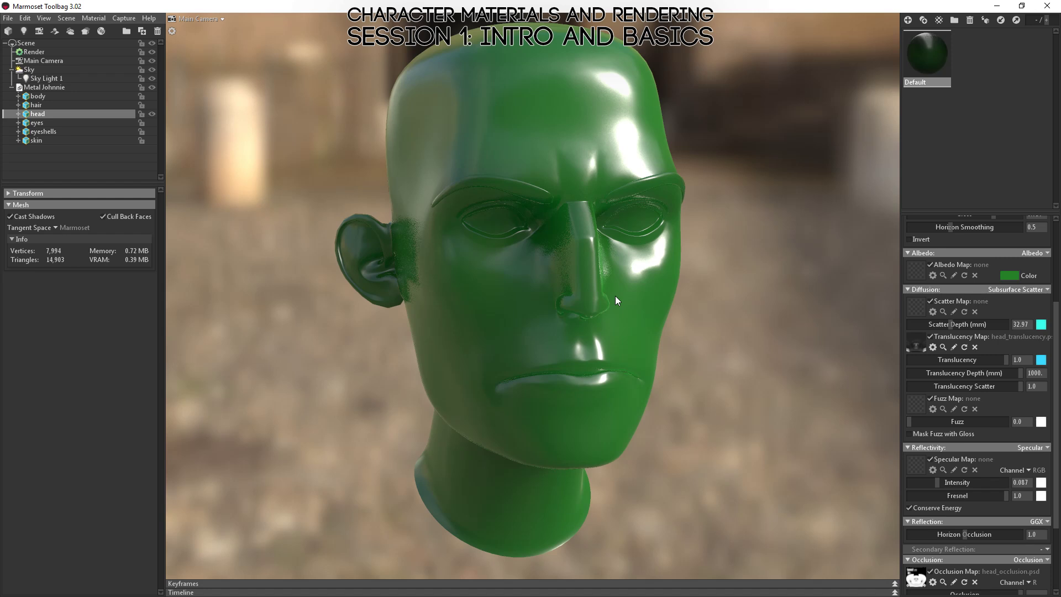
pyautogui.moveTo(615, 296); pyautogui.dragTo(542, 299)
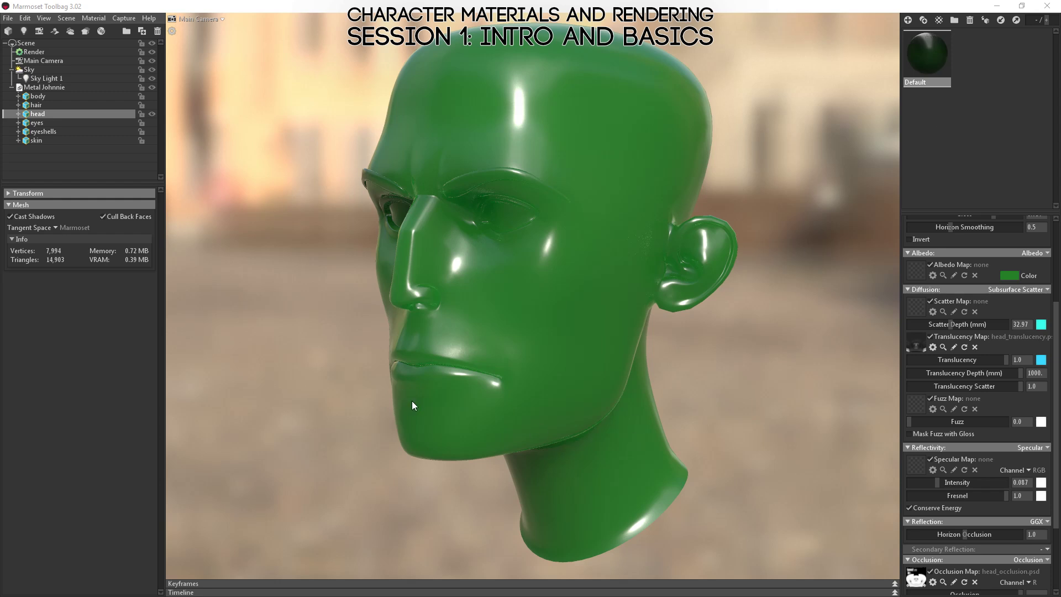
pyautogui.moveTo(413, 400); pyautogui.dragTo(734, 439)
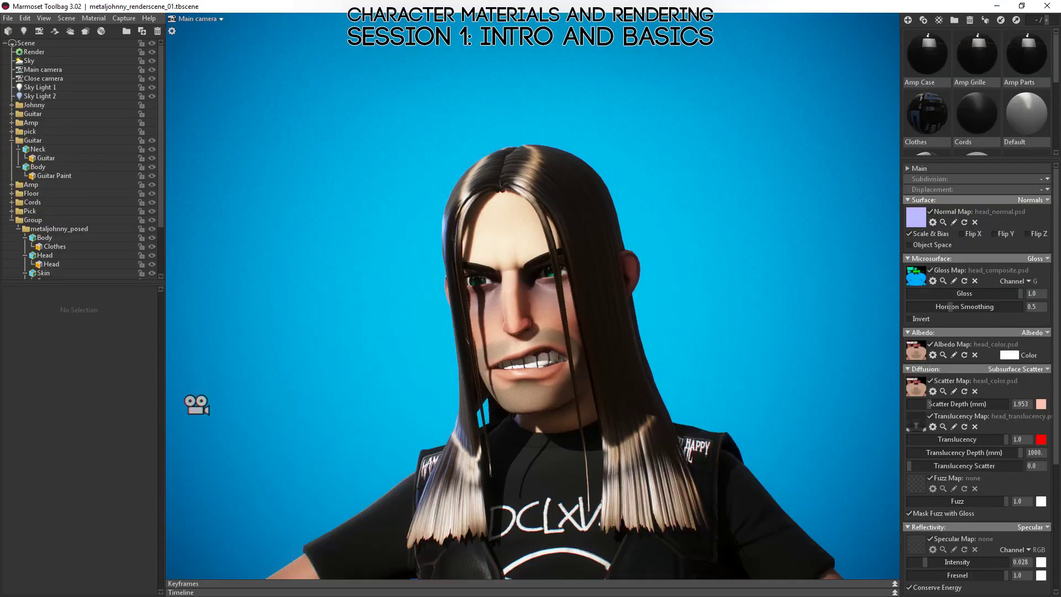
# Step: Inspect the posed guitarist's hair, face, clothing, wristband and guitar surface from several angles and distances
pyautogui.moveTo(508, 360); pyautogui.dragTo(605, 408)
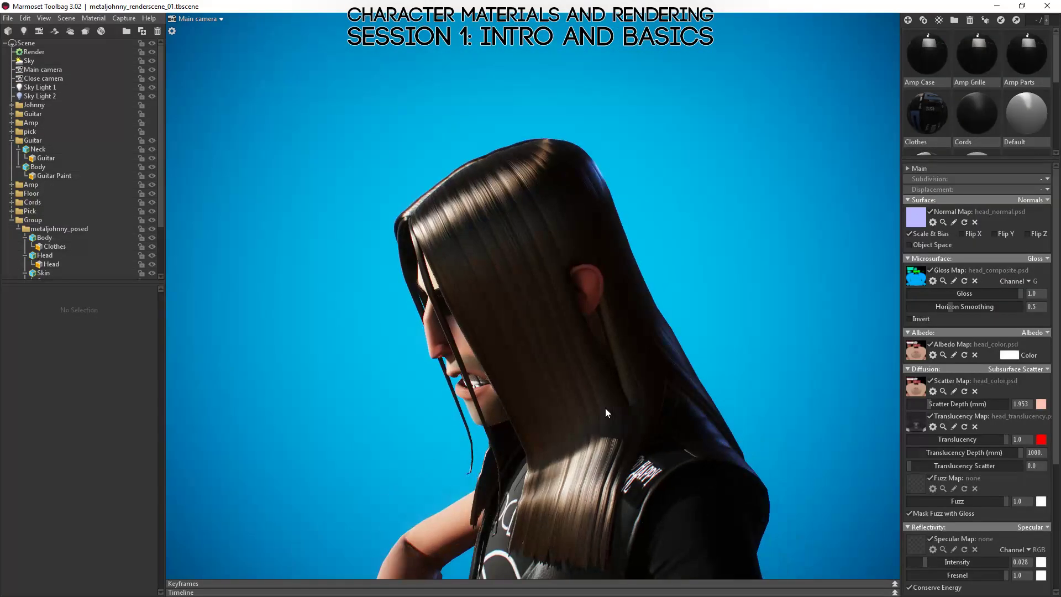
pyautogui.moveTo(695, 425); pyautogui.dragTo(497, 416)
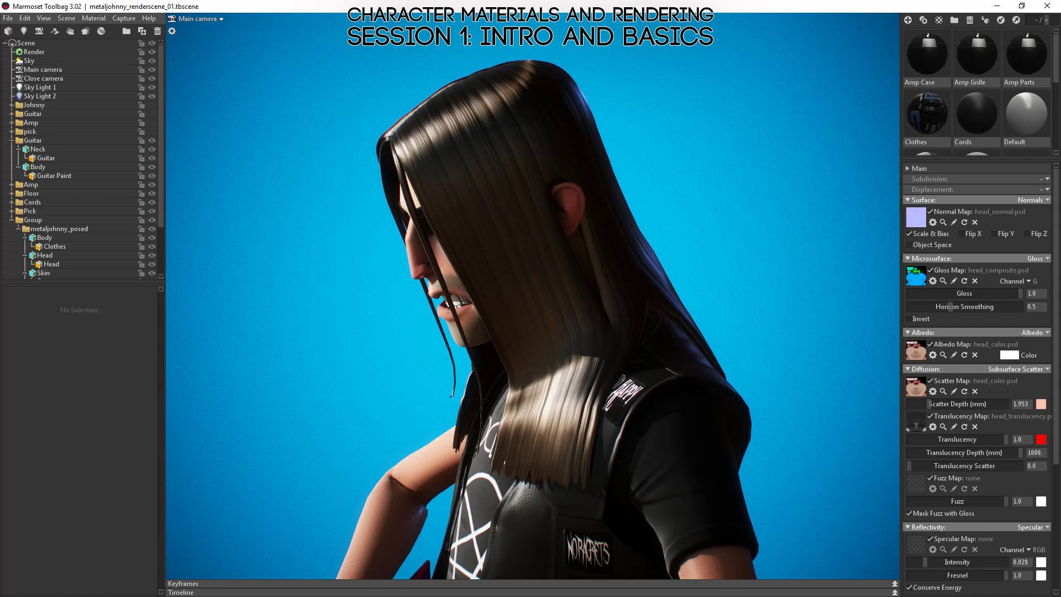
pyautogui.moveTo(873, 229); pyautogui.dragTo(707, 354)
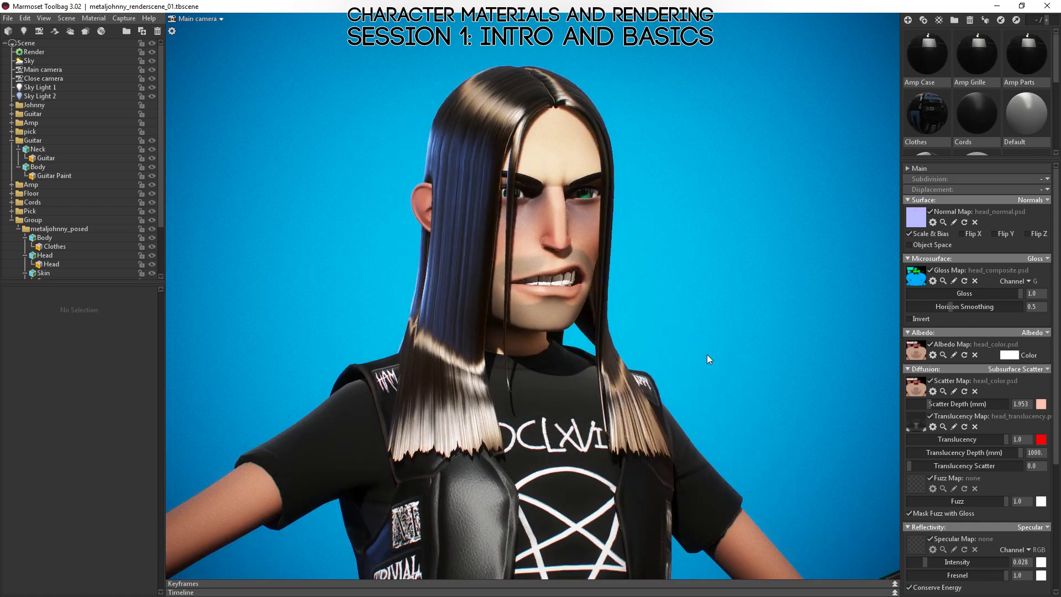
pyautogui.moveTo(787, 431); pyautogui.dragTo(644, 247, button='right')
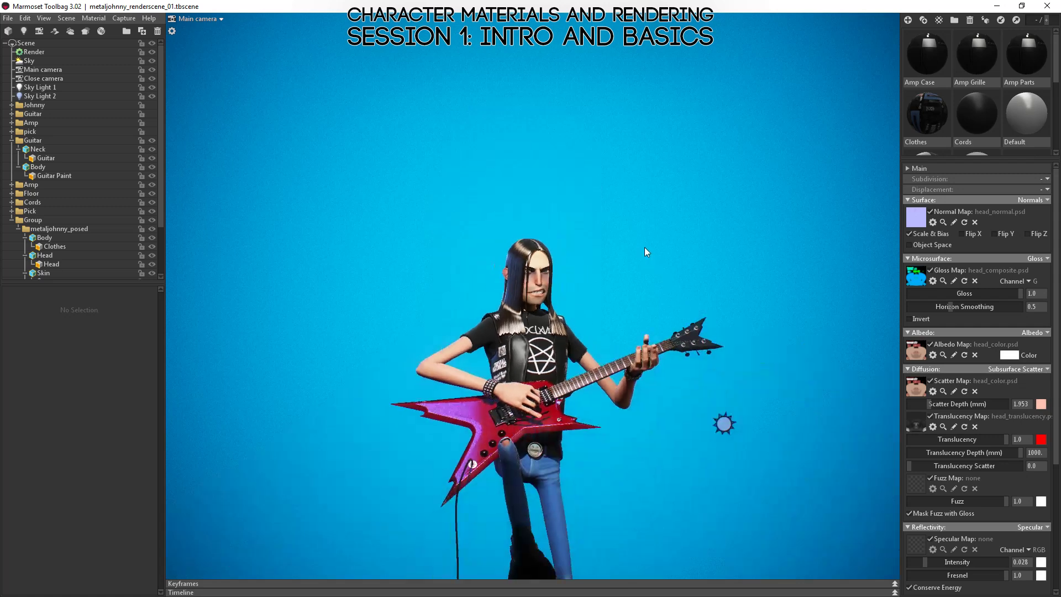
pyautogui.moveTo(790, 287); pyautogui.dragTo(587, 314)
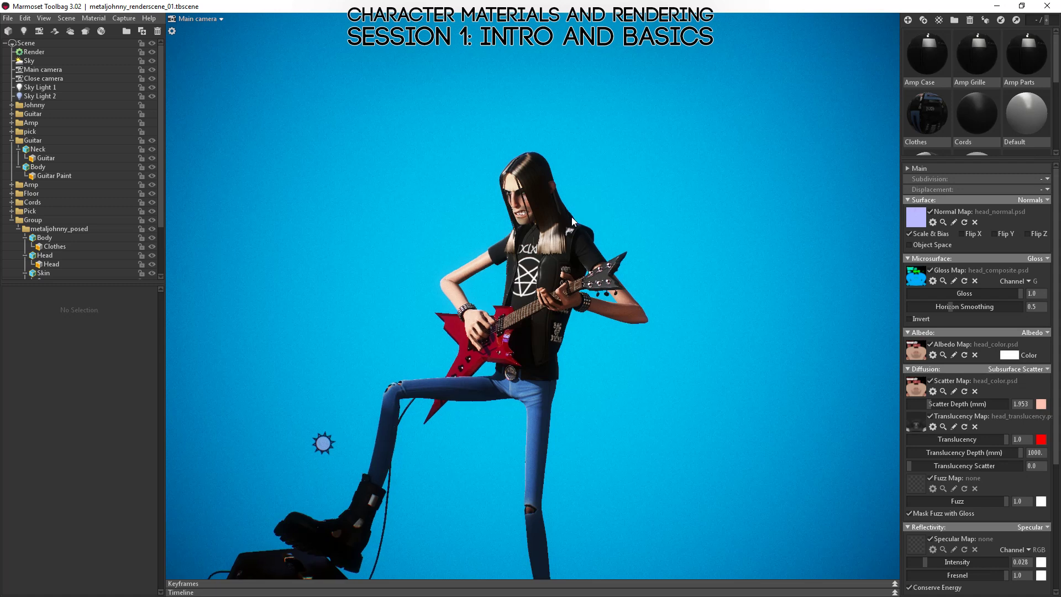
pyautogui.moveTo(571, 217); pyautogui.dragTo(586, 310, button='right')
pyautogui.moveTo(586, 309); pyautogui.dragTo(531, 253)
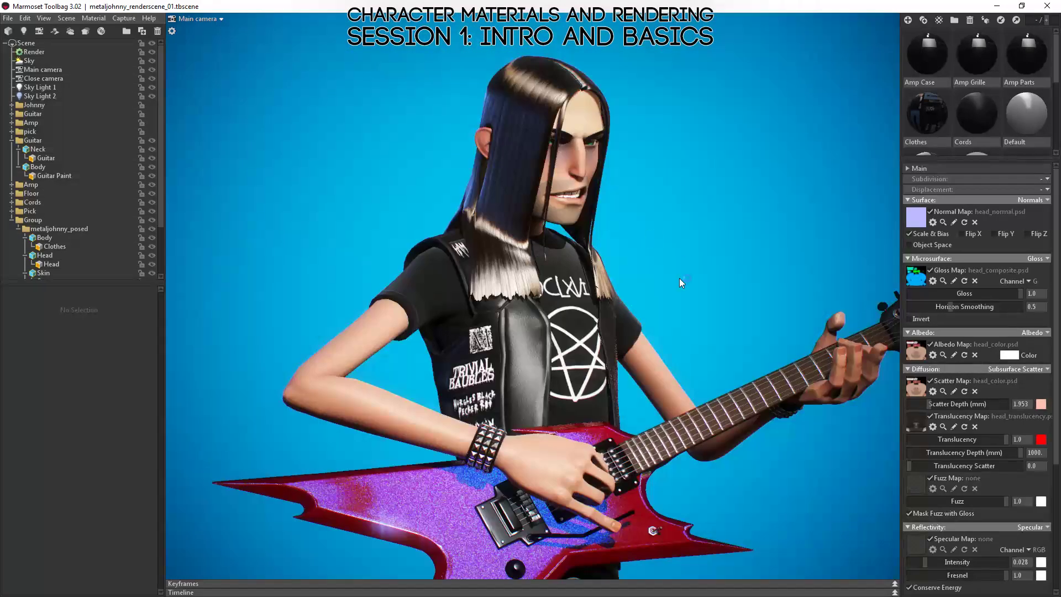
pyautogui.moveTo(586, 420); pyautogui.dragTo(621, 360, button='right')
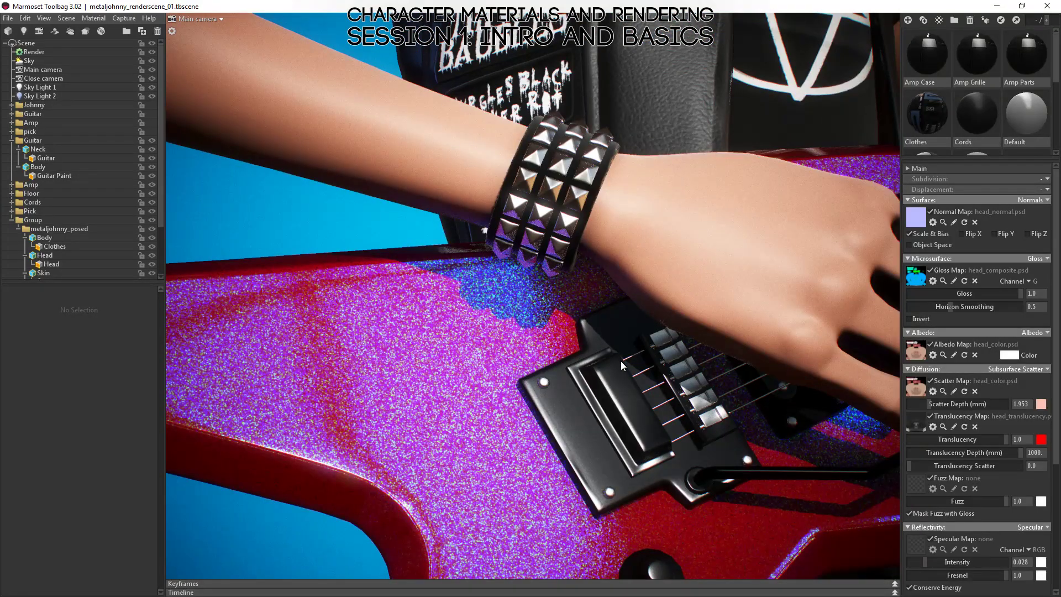
pyautogui.moveTo(621, 360); pyautogui.dragTo(622, 394, button='right')
pyautogui.moveTo(622, 393); pyautogui.dragTo(466, 227)
# Step: Set the head material's subsurface scatter depth to 1.392 mm while viewing the face close up
pyautogui.click(506, 204)
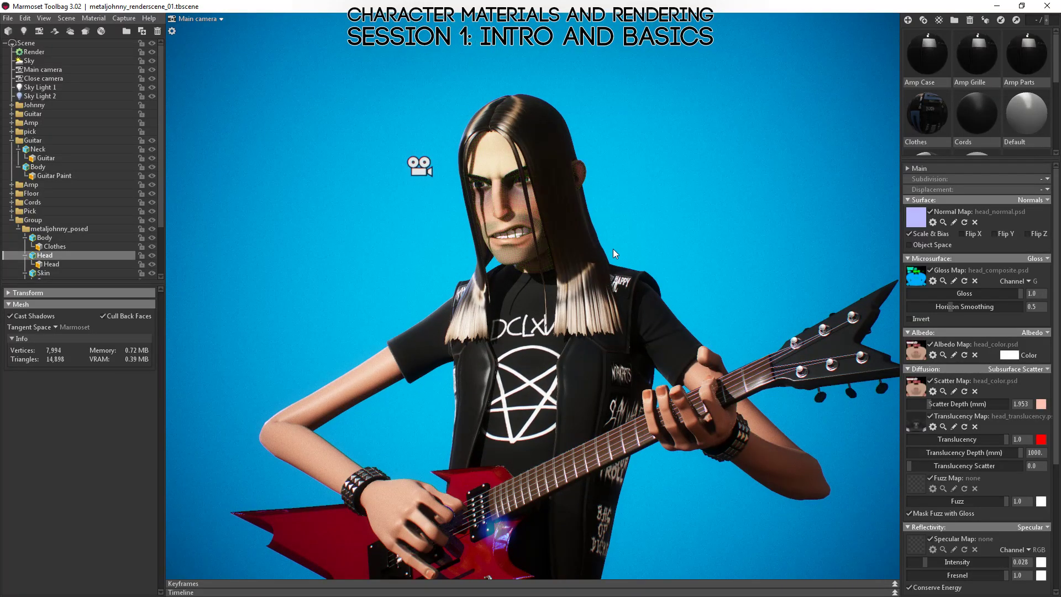
pyautogui.moveTo(614, 240); pyautogui.dragTo(597, 284, button='right')
pyautogui.moveTo(596, 283); pyautogui.dragTo(558, 272)
pyautogui.moveTo(558, 272); pyautogui.dragTo(605, 344, button='right')
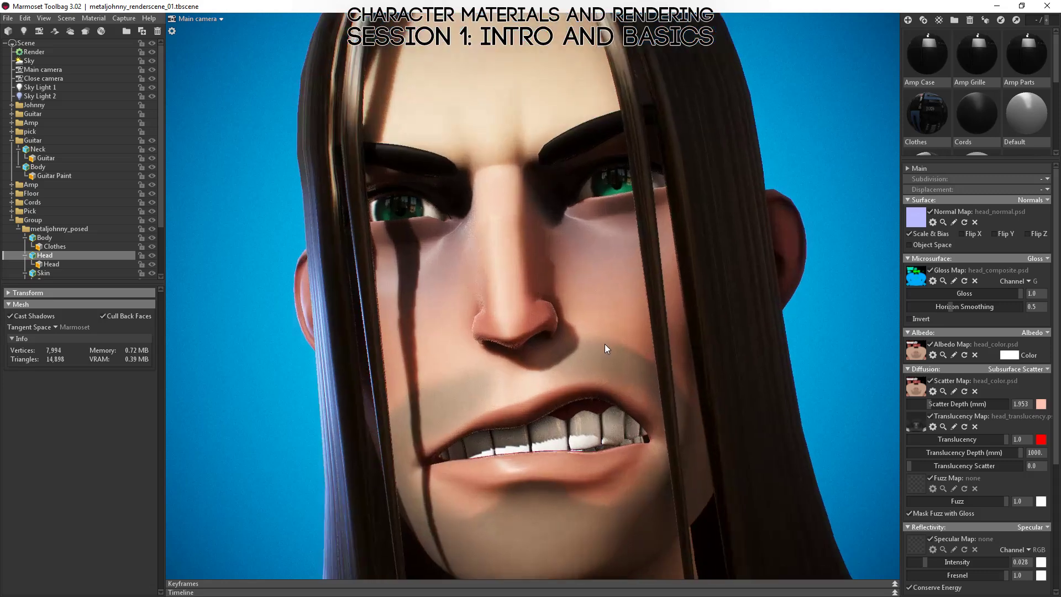
pyautogui.moveTo(604, 343); pyautogui.dragTo(555, 361)
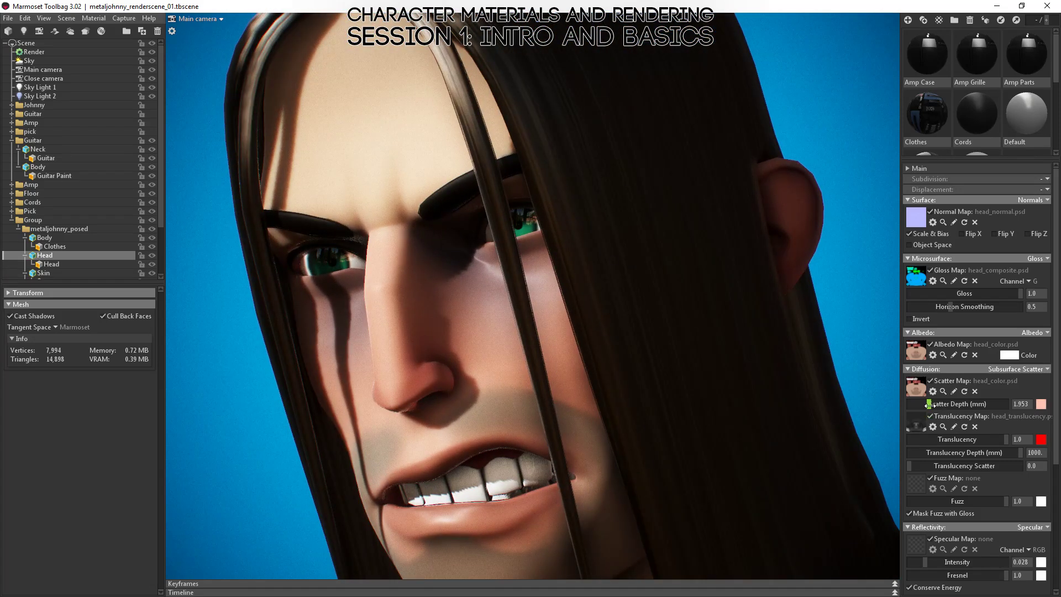
pyautogui.moveTo(929, 405)
pyautogui.mouseDown()
pyautogui.moveTo(944, 405)
pyautogui.moveTo(927, 405)
pyautogui.mouseUp()
# Step: Examine the character's upper body, clothes and guitar under the scene lighting from different angles
pyautogui.scroll(-12, 553, 394)
pyautogui.moveTo(480, 343); pyautogui.dragTo(553, 332)
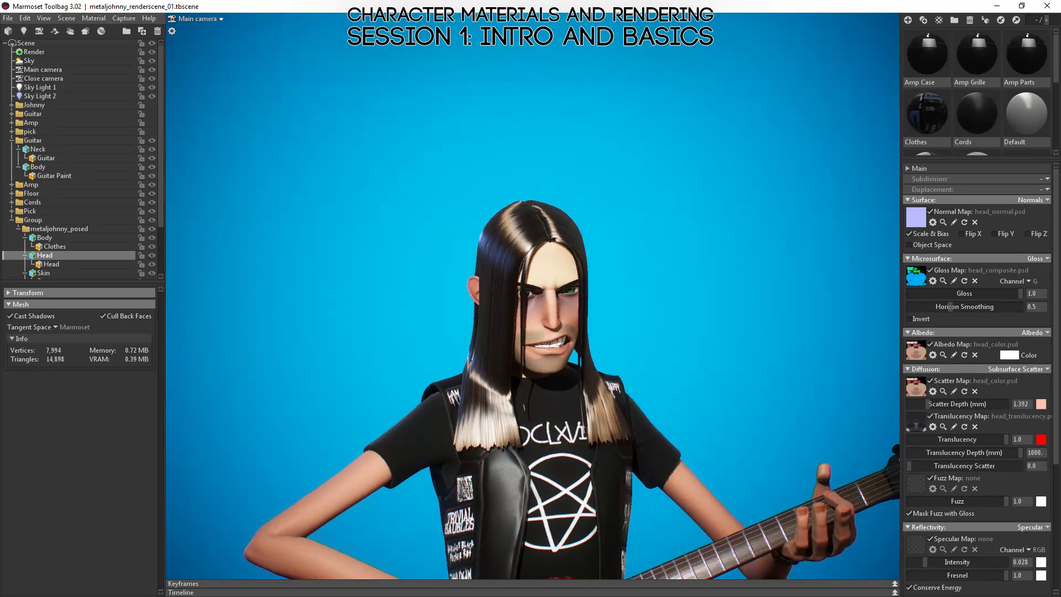
pyautogui.moveTo(725, 381); pyautogui.dragTo(706, 196, button='middle')
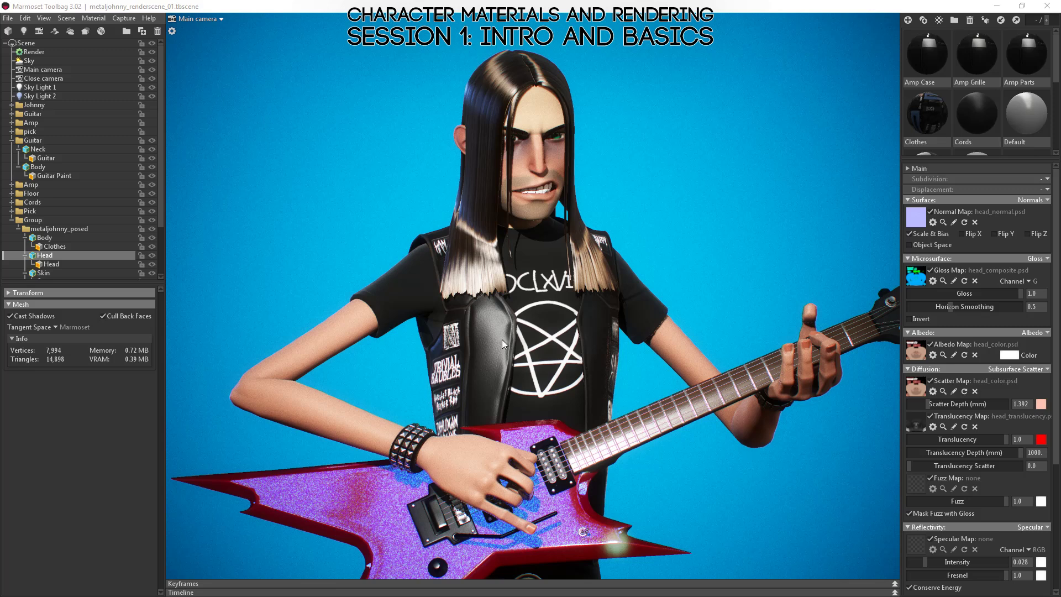
pyautogui.click(548, 355)
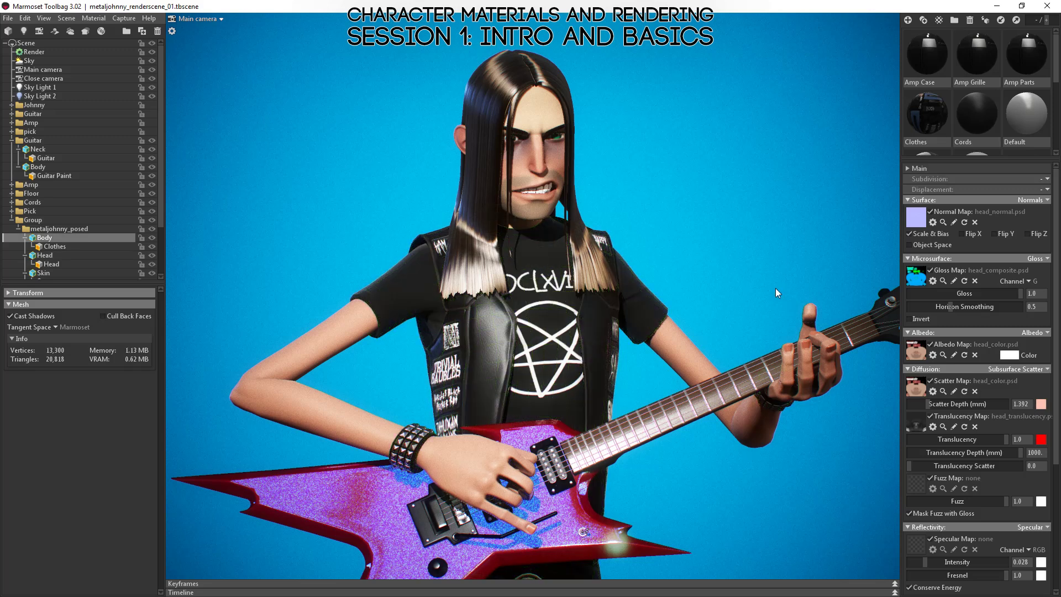
pyautogui.moveTo(731, 184); pyautogui.dragTo(771, 191)
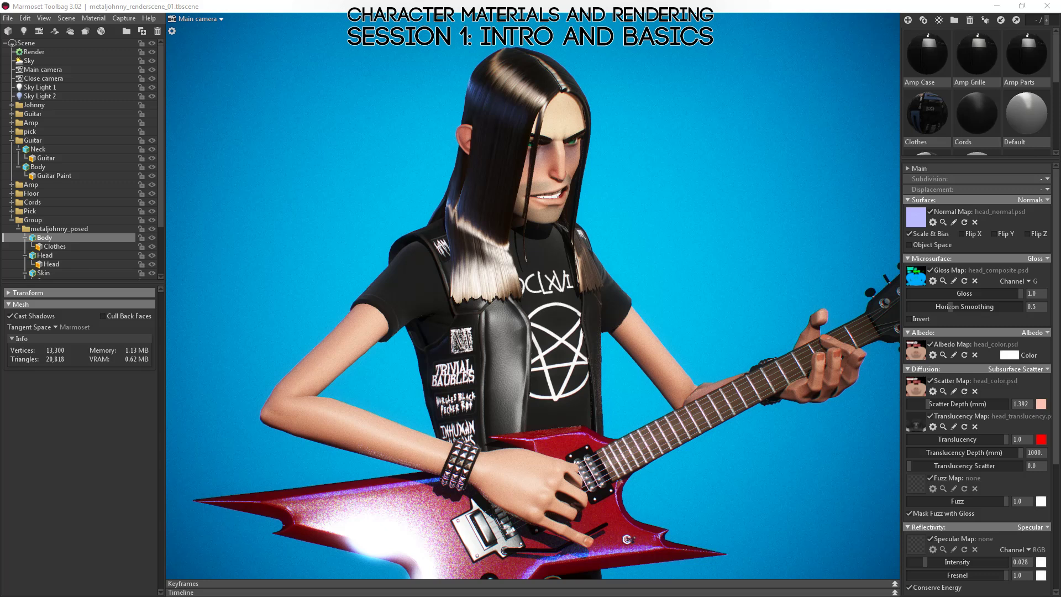
pyautogui.click(675, 279)
pyautogui.moveTo(675, 279); pyautogui.dragTo(596, 308)
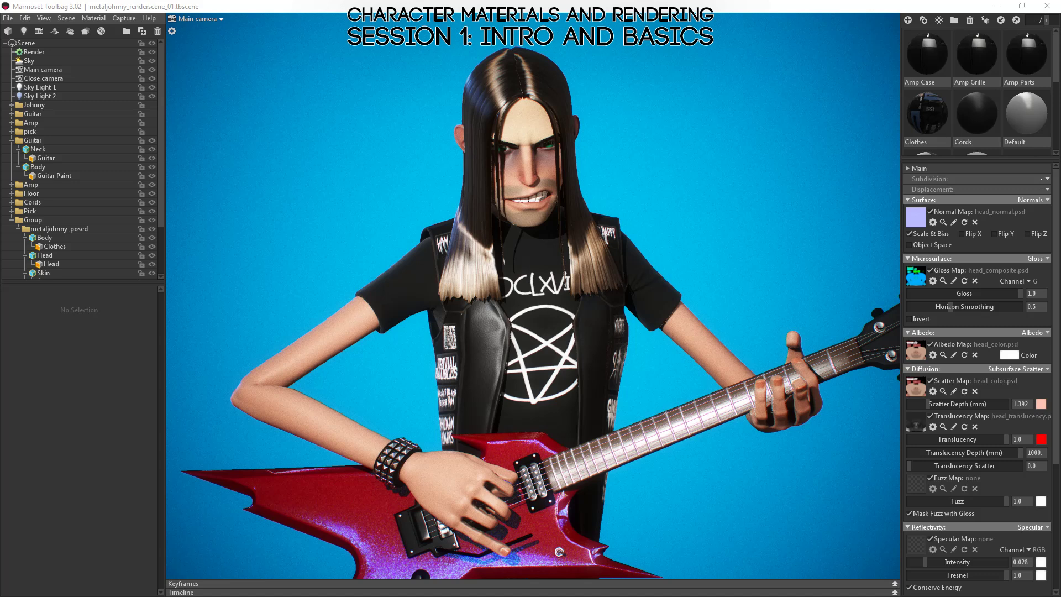
# Step: Raise the head material's specular intensity to 0.068
pyautogui.click(522, 358)
pyautogui.moveTo(522, 357); pyautogui.dragTo(899, 456)
pyautogui.scroll(-2, 973, 497)
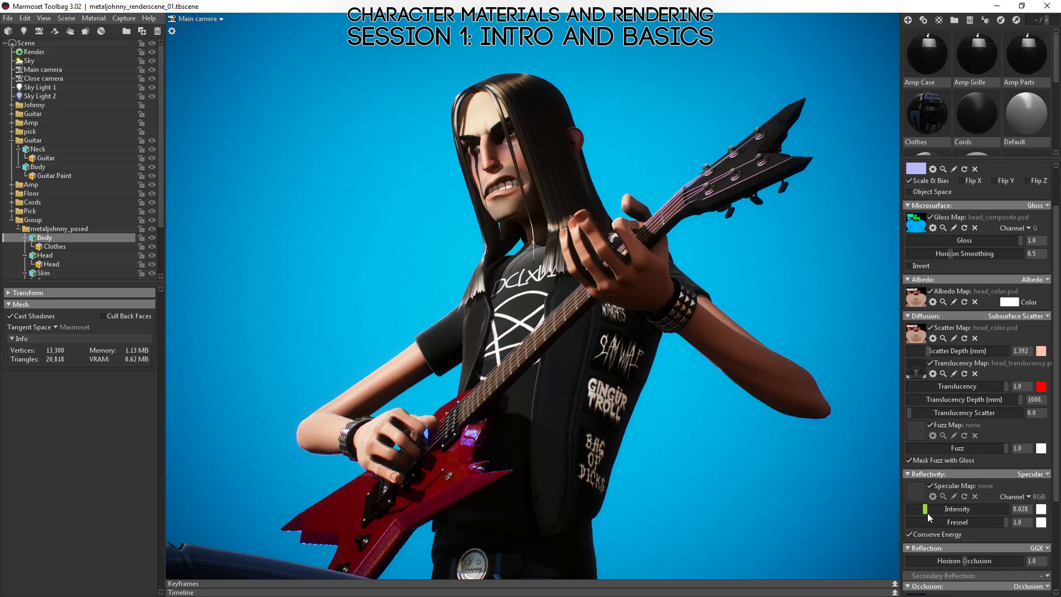
pyautogui.moveTo(927, 509); pyautogui.dragTo(933, 508)
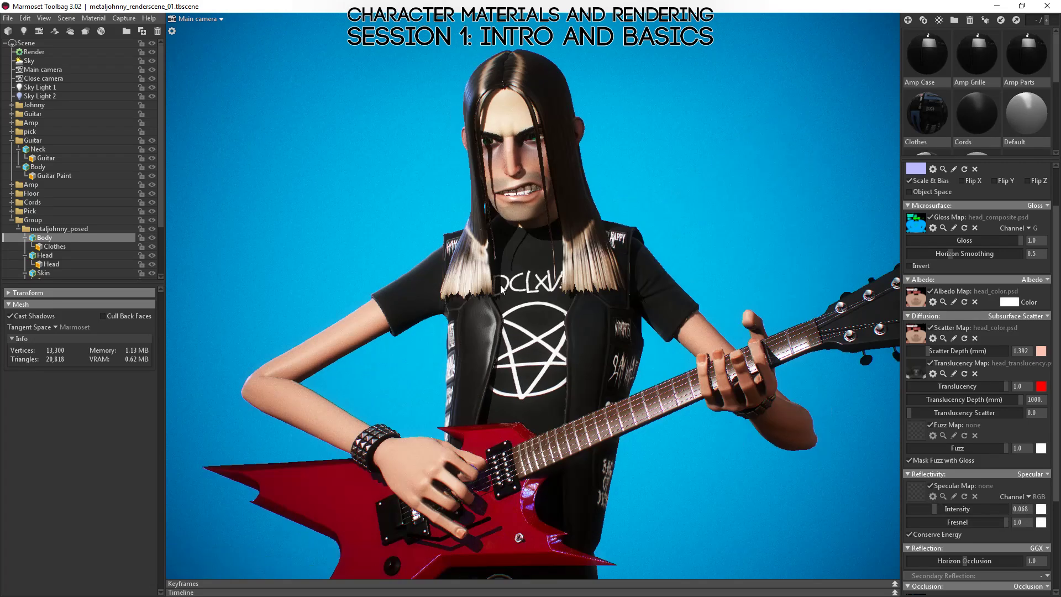
# Step: Examine the character's face and hair close up from the front and from below
pyautogui.moveTo(501, 289); pyautogui.dragTo(658, 283)
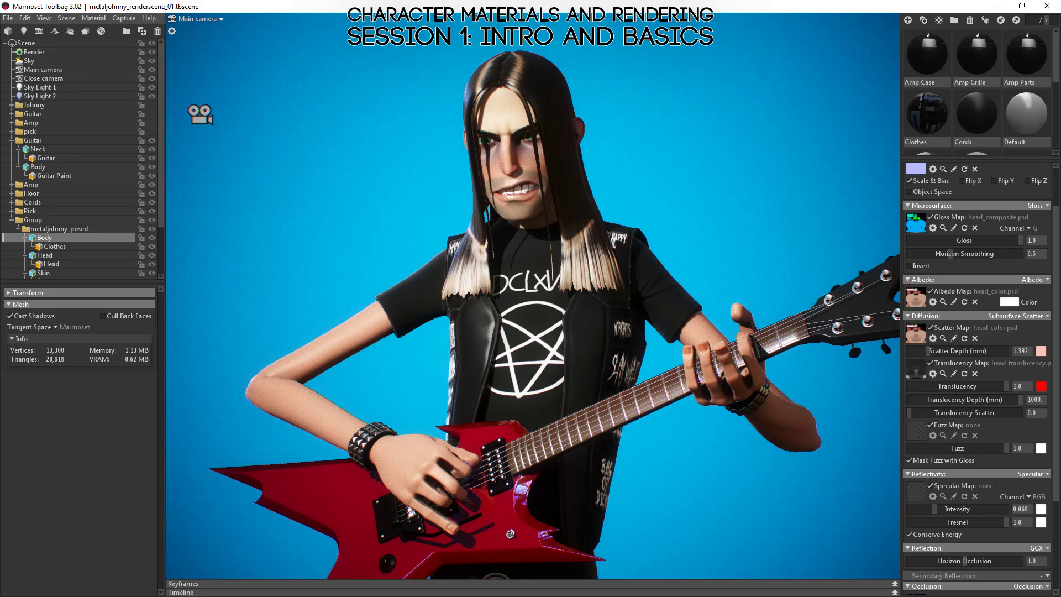
pyautogui.scroll(5, 677, 161)
pyautogui.moveTo(678, 161); pyautogui.dragTo(703, 391, button='middle')
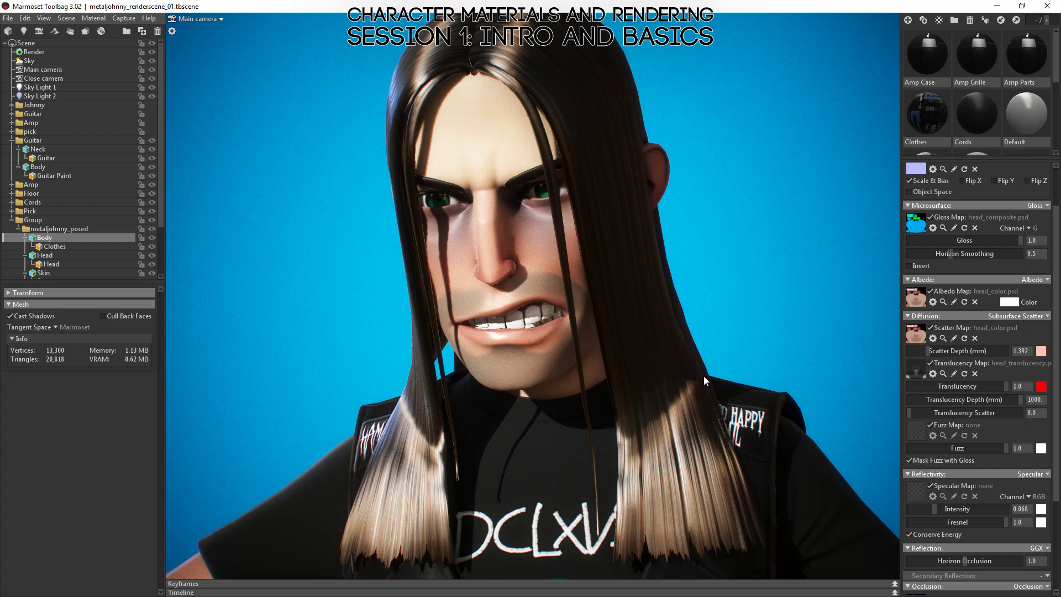
pyautogui.moveTo(691, 69); pyautogui.dragTo(602, 178)
pyautogui.moveTo(695, 197); pyautogui.dragTo(703, 251)
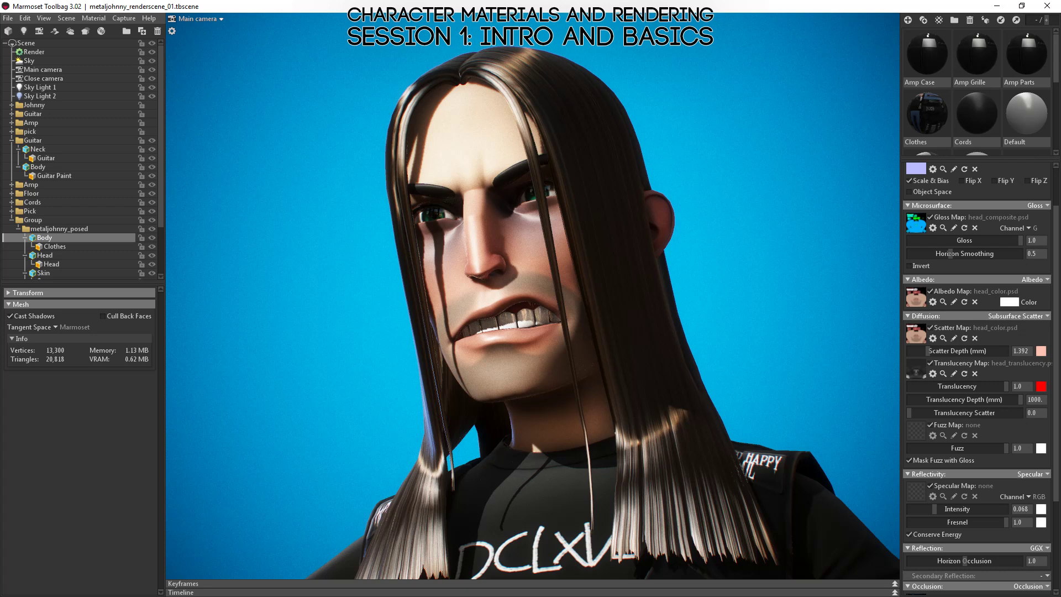
pyautogui.scroll(-2, 588, 264)
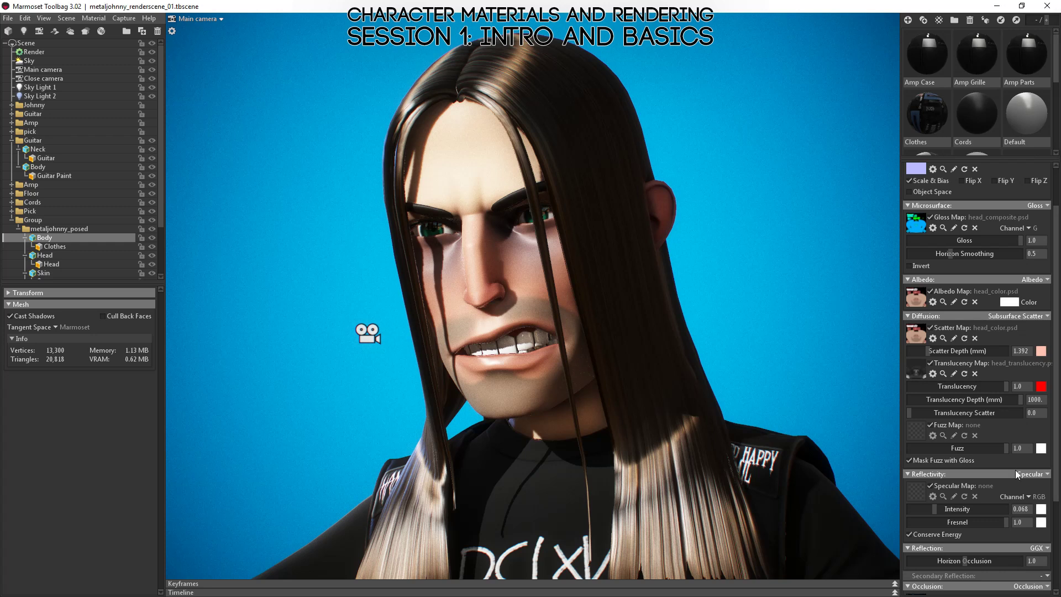
# Step: Vary the head material's occlusion strength to compare its effect around the mouth and teeth, ending at 1.0
pyautogui.scroll(-2, 1017, 462)
pyautogui.scroll(-3, 1017, 458)
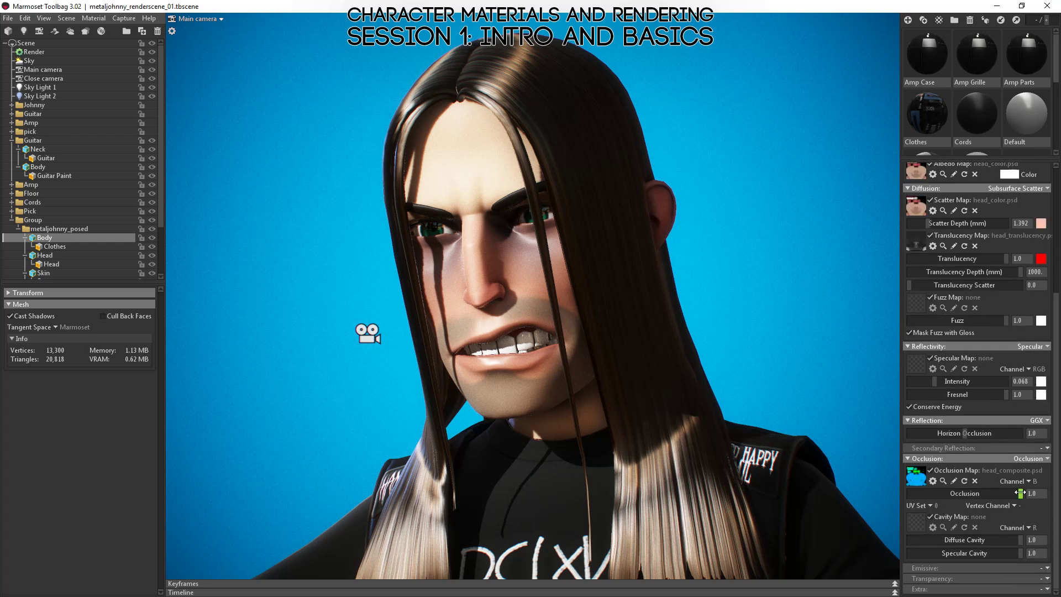
pyautogui.moveTo(1021, 494); pyautogui.dragTo(1050, 492)
pyautogui.scroll(5, 583, 407)
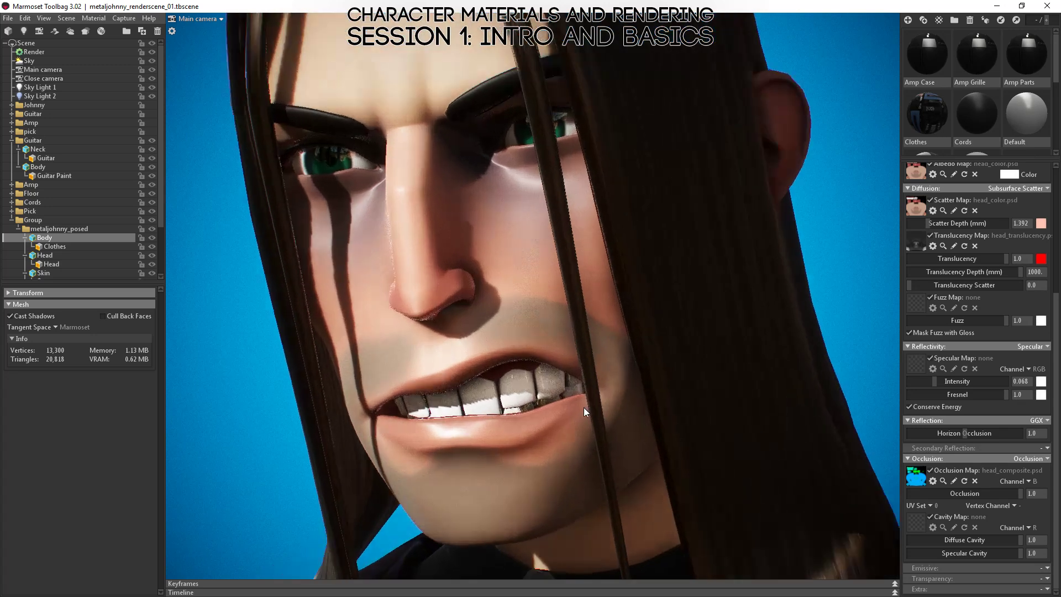
pyautogui.scroll(3, 575, 376)
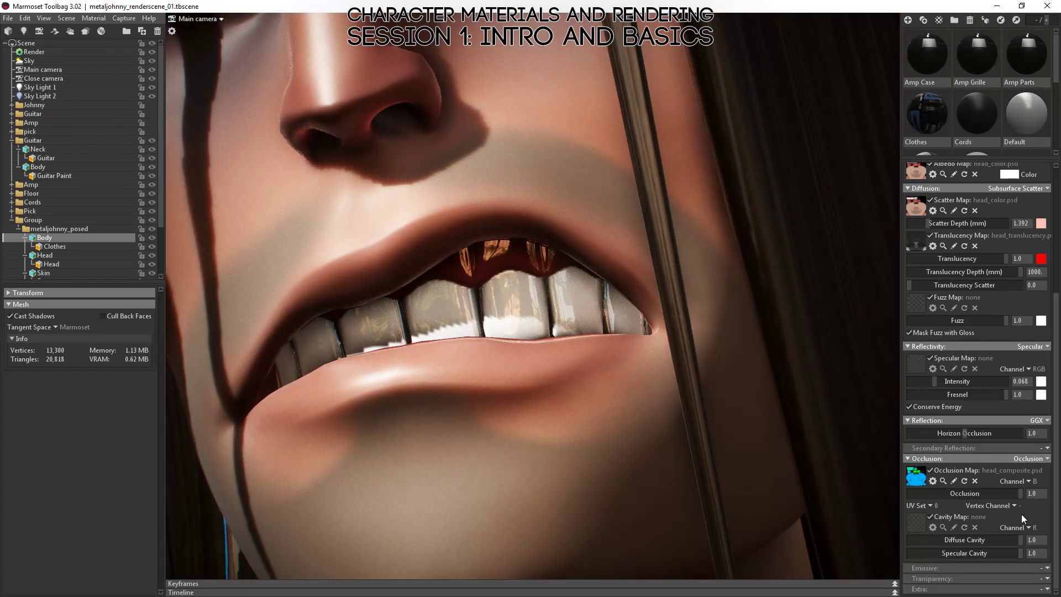
pyautogui.moveTo(1019, 497)
pyautogui.mouseDown()
pyautogui.moveTo(947, 499)
pyautogui.moveTo(1060, 469)
pyautogui.mouseUp()
pyautogui.scroll(-2, 469, 177)
pyautogui.scroll(-10, 533, 174)
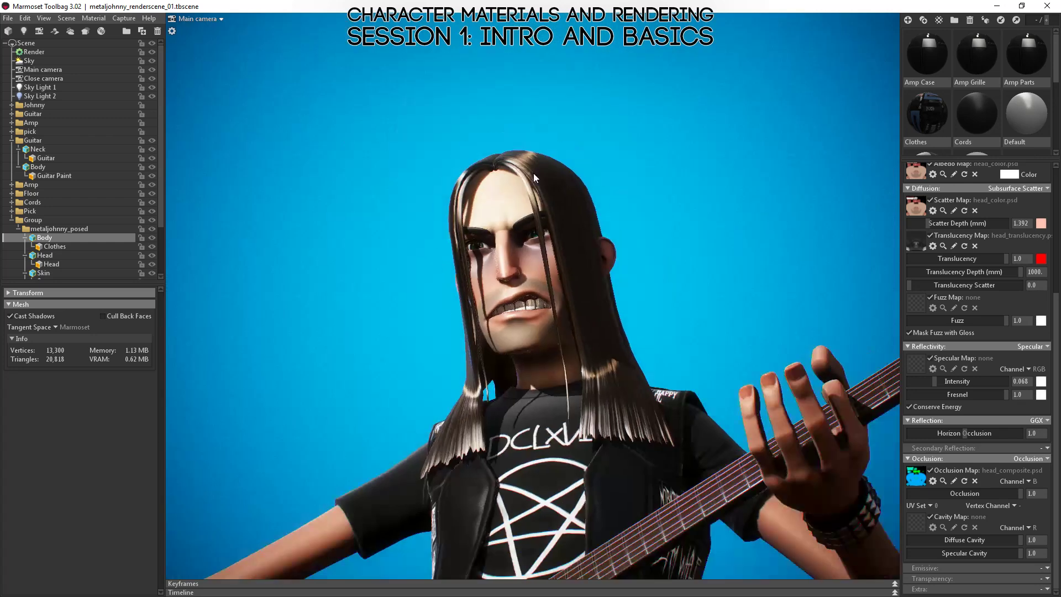
# Step: Toggle the head material's normal map off and on to compare its effect on the face
pyautogui.scroll(6, 552, 261)
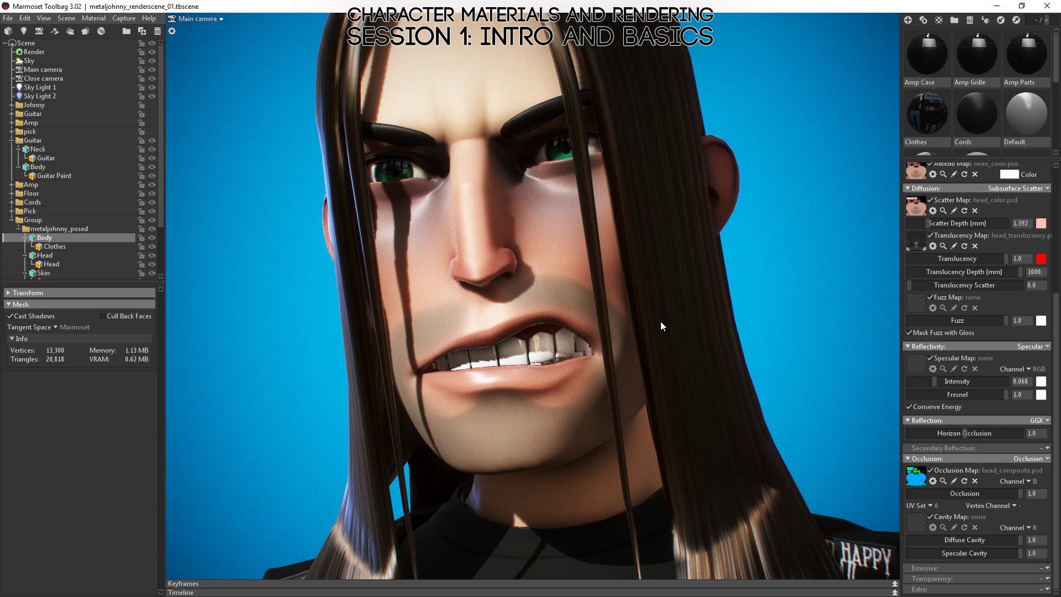
pyautogui.moveTo(661, 321); pyautogui.dragTo(638, 341)
pyautogui.scroll(5, 967, 311)
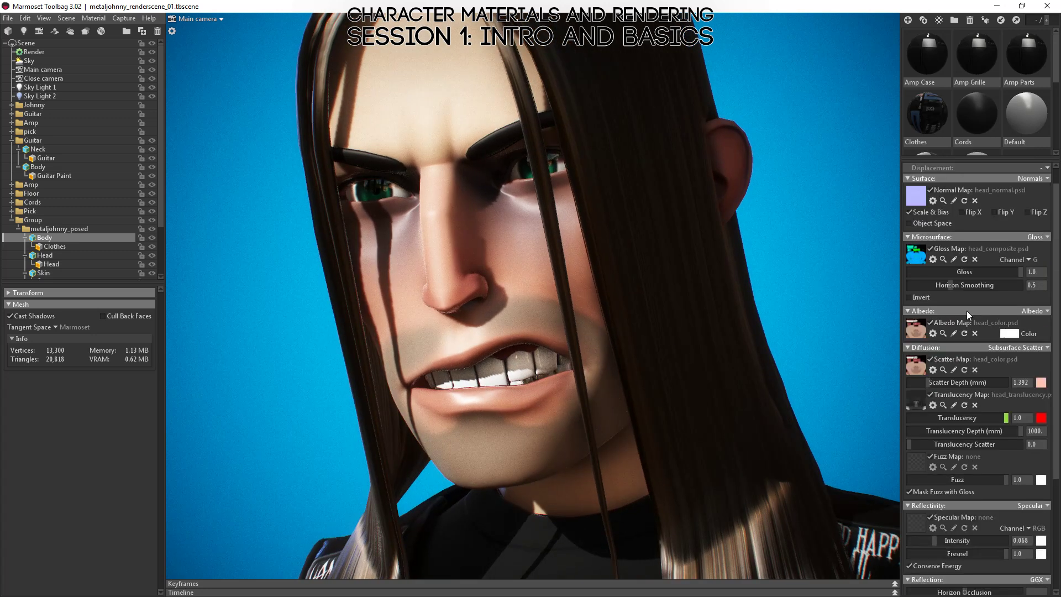
pyautogui.click(931, 211)
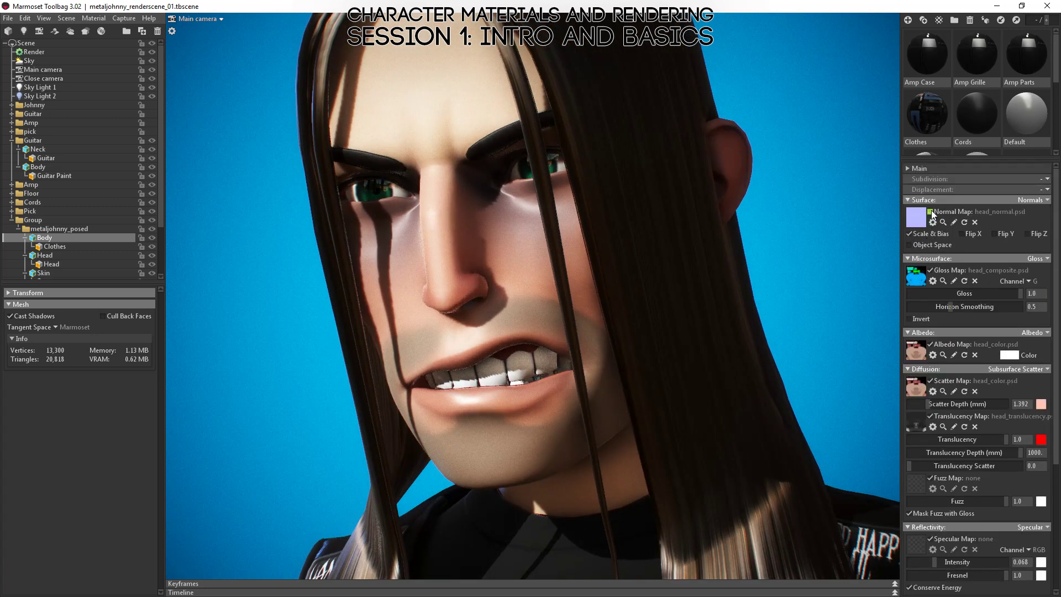
pyautogui.click(931, 211)
pyautogui.click(931, 211)
pyautogui.click(930, 211)
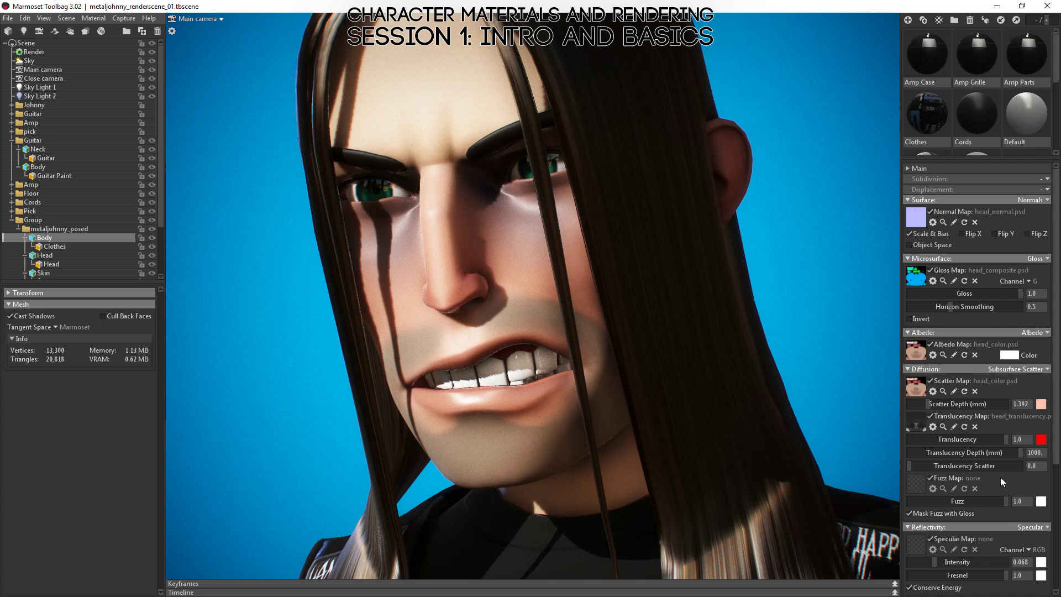
# Step: Reduce the head material's specular intensity to 0.0
pyautogui.scroll(-5, 993, 543)
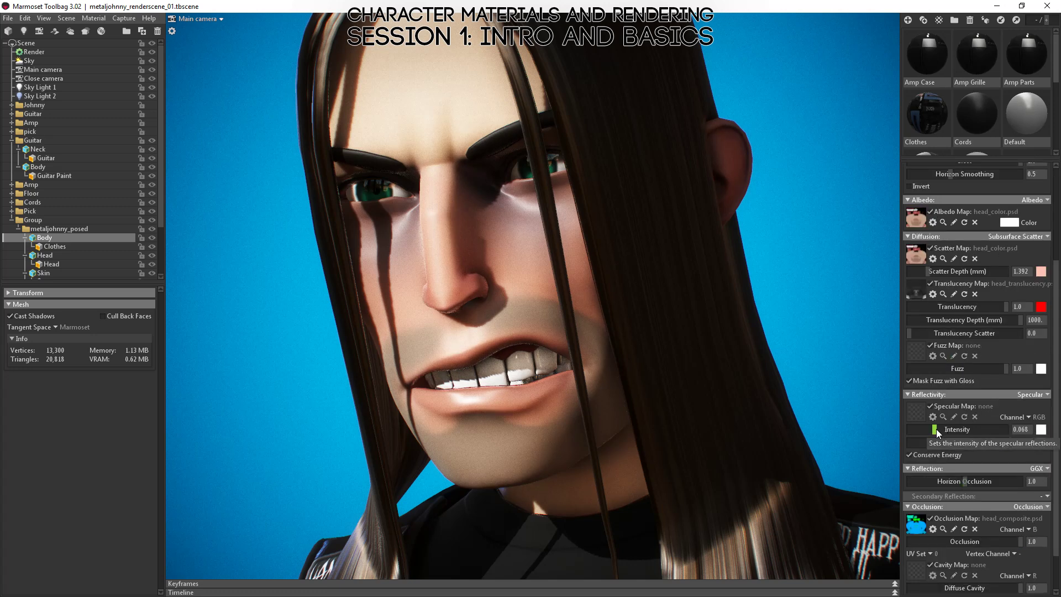
pyautogui.moveTo(936, 429); pyautogui.dragTo(899, 435)
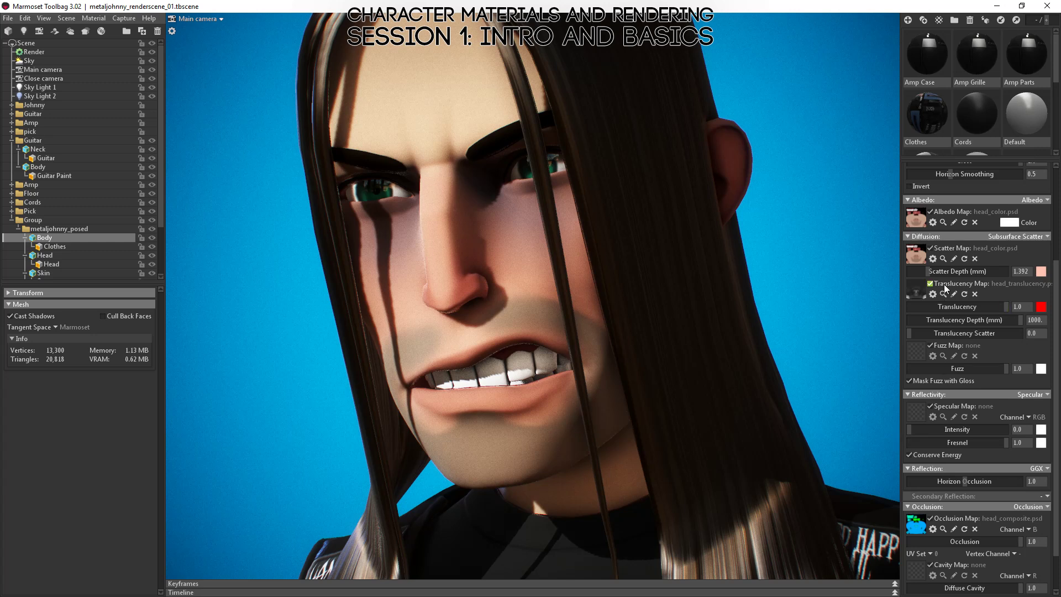
# Step: Reduce the scatter depth of the head material's subsurface scattering to 0.844 mm
pyautogui.scroll(2, 934, 271)
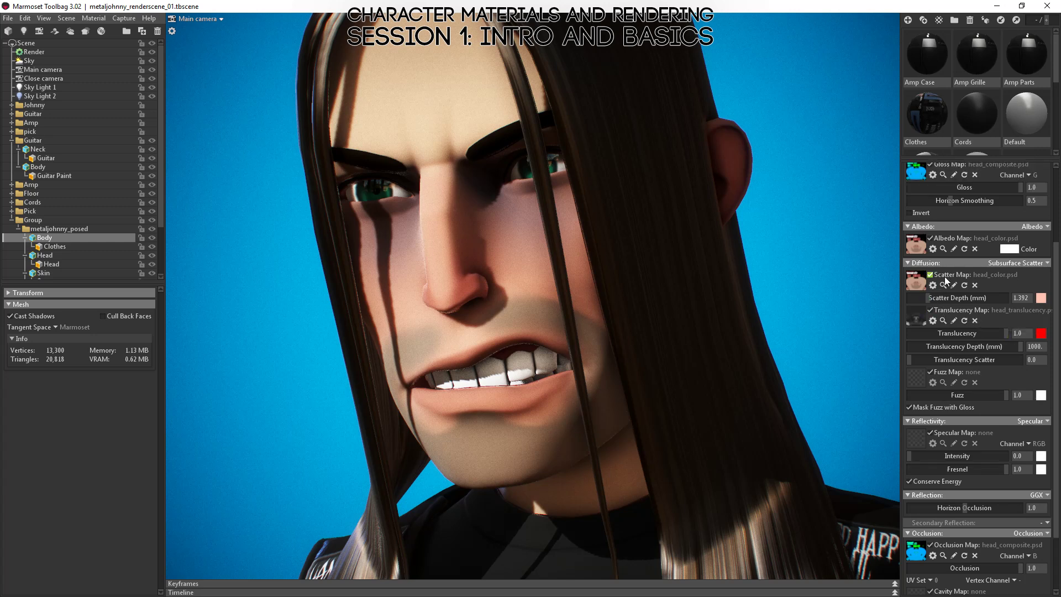
pyautogui.moveTo(930, 324)
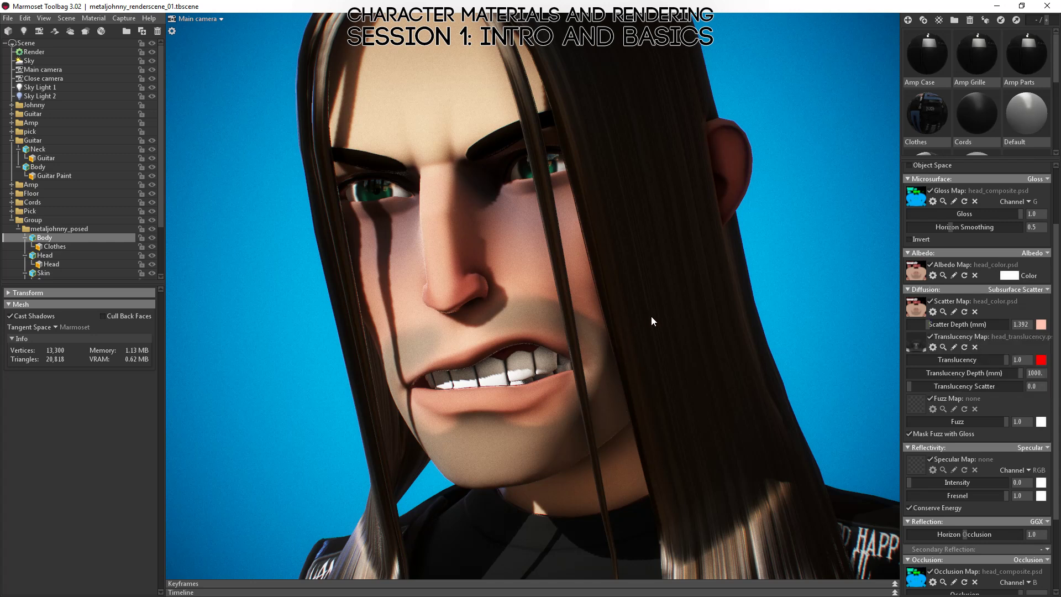
pyautogui.moveTo(929, 327)
pyautogui.mouseDown()
pyautogui.moveTo(989, 332)
pyautogui.moveTo(923, 342)
pyautogui.mouseUp()
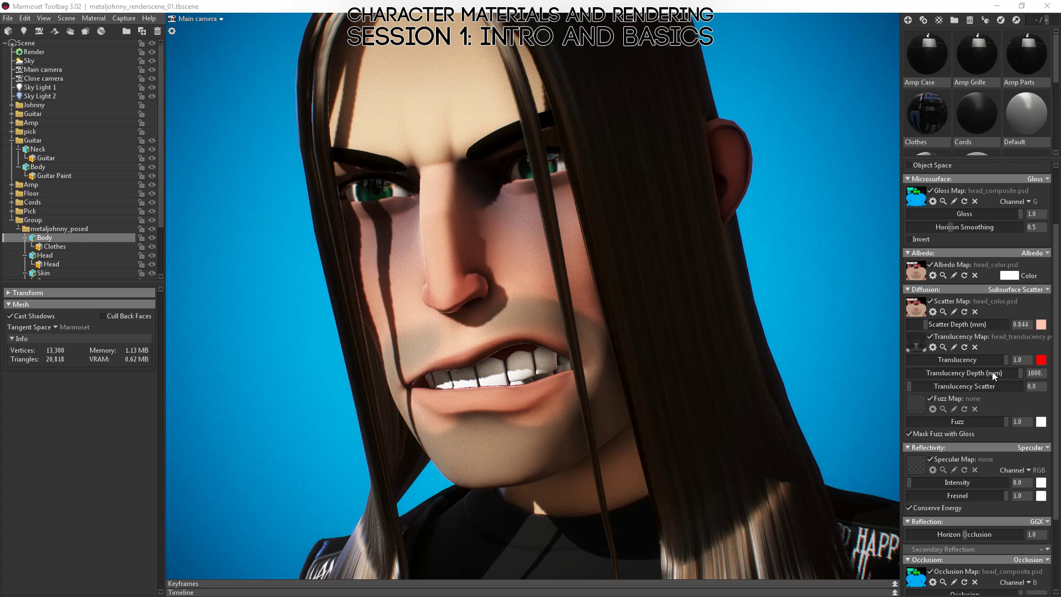
pyautogui.click(940, 142)
pyautogui.scroll(3, 990, 306)
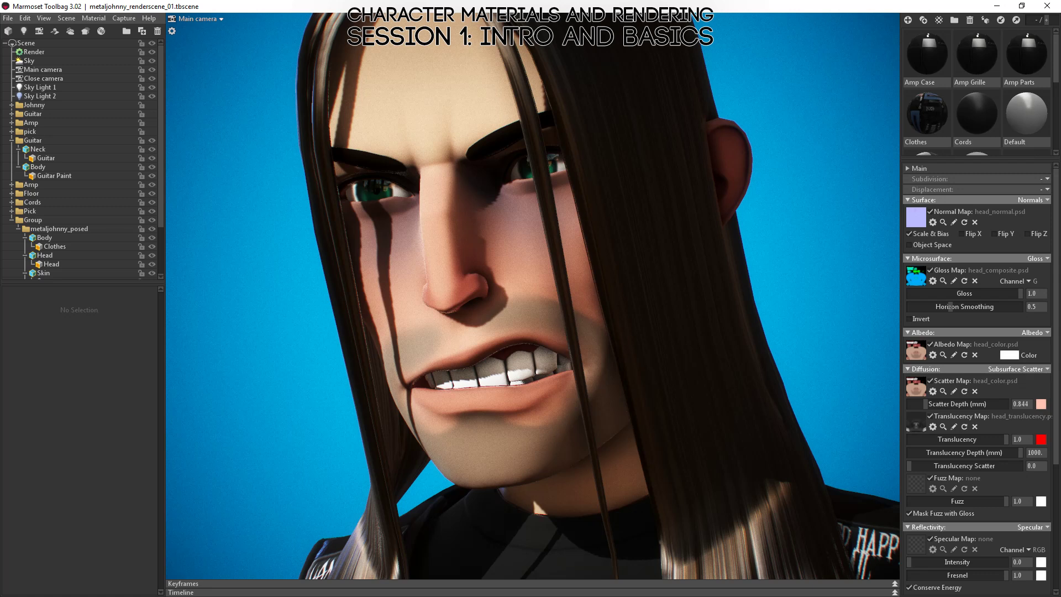
# Step: Switch to the OneNote course outline and highlight the Session 3 topics on specular color and energy conservation
pyautogui.hotkey('alt', 'Tab')
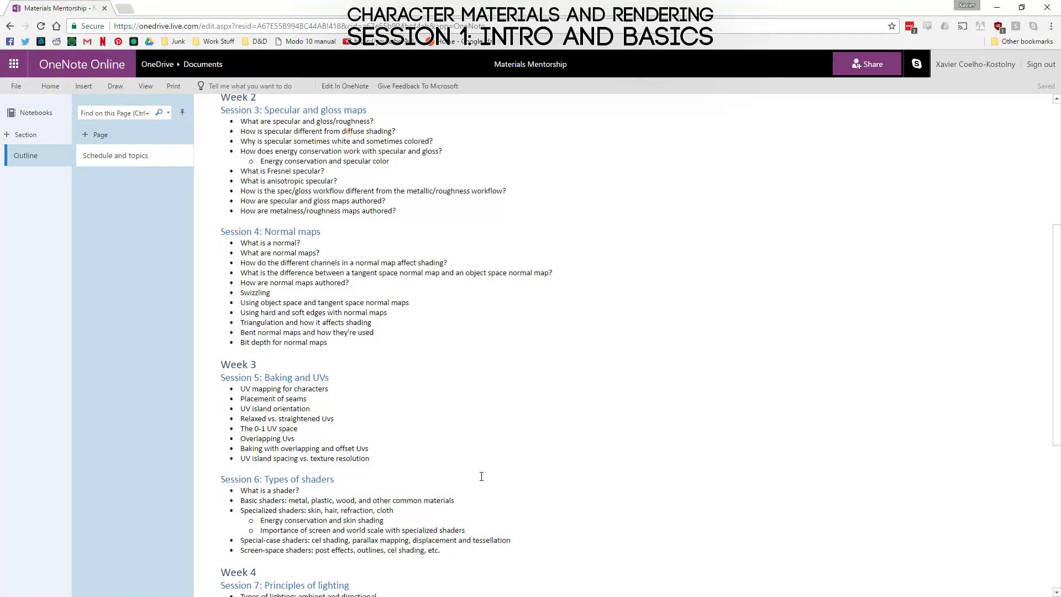
pyautogui.scroll(2, 500, 561)
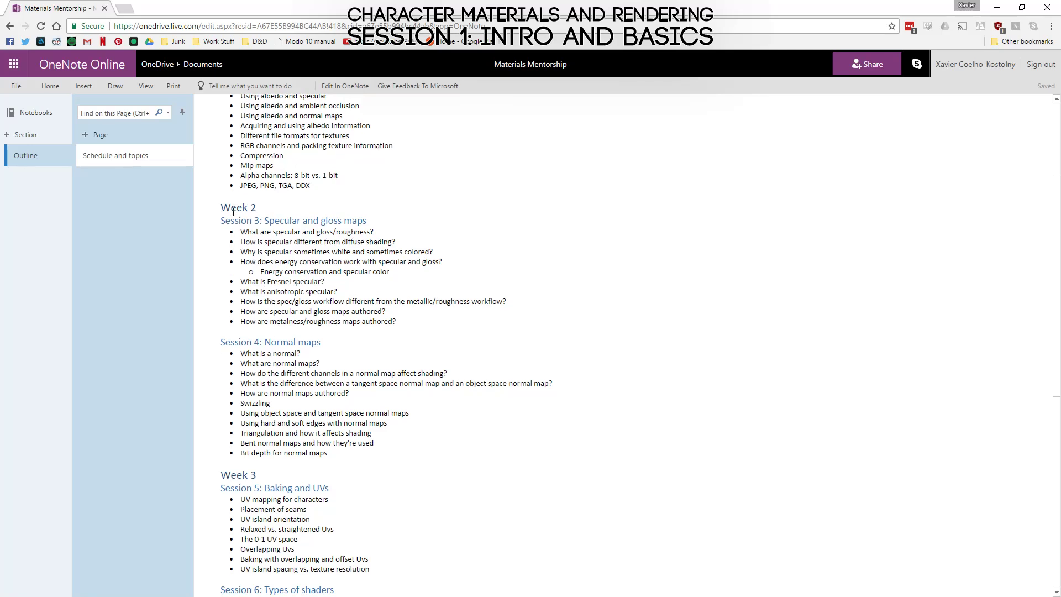
pyautogui.click(337, 292)
pyautogui.moveTo(241, 256); pyautogui.dragTo(382, 253)
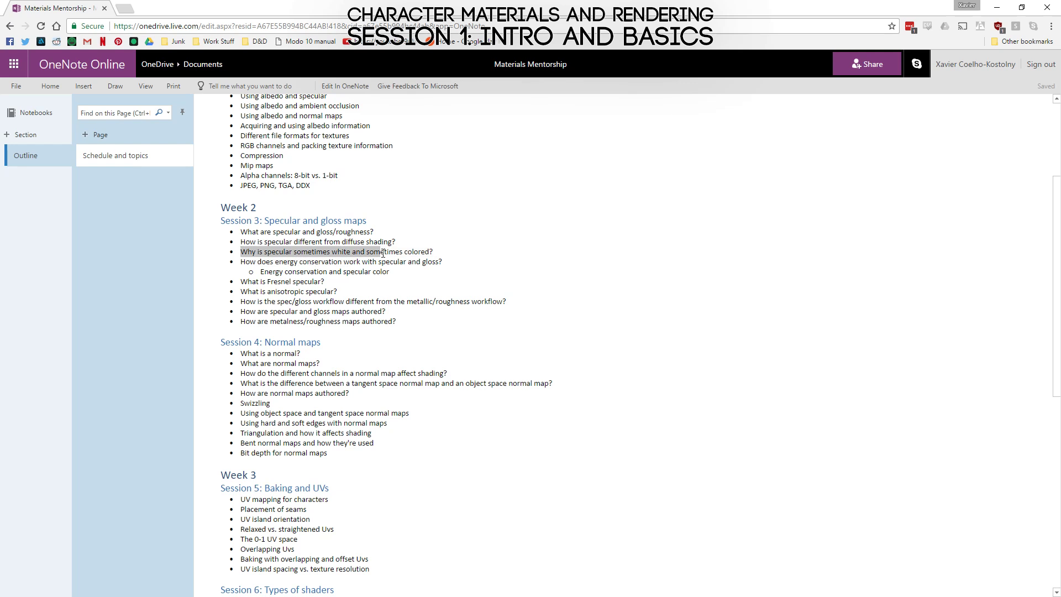
pyautogui.moveTo(244, 262); pyautogui.dragTo(393, 274)
pyautogui.click(389, 276)
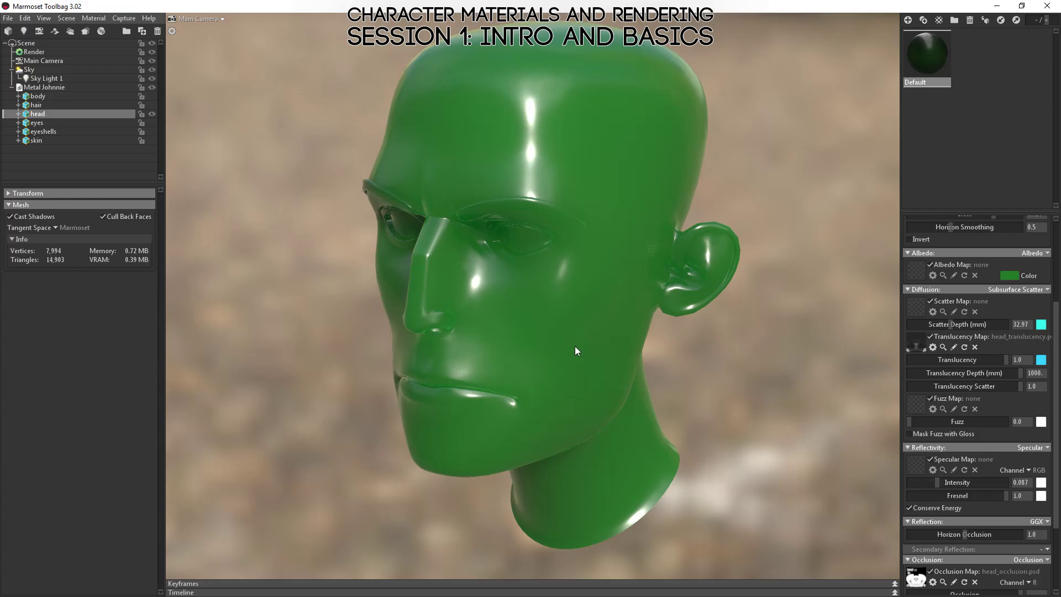
# Step: Inspect the glossy reflections on the green head from the side, and return to the metaljohnny_renderscene_01 scene
pyautogui.moveTo(575, 347); pyautogui.dragTo(676, 237)
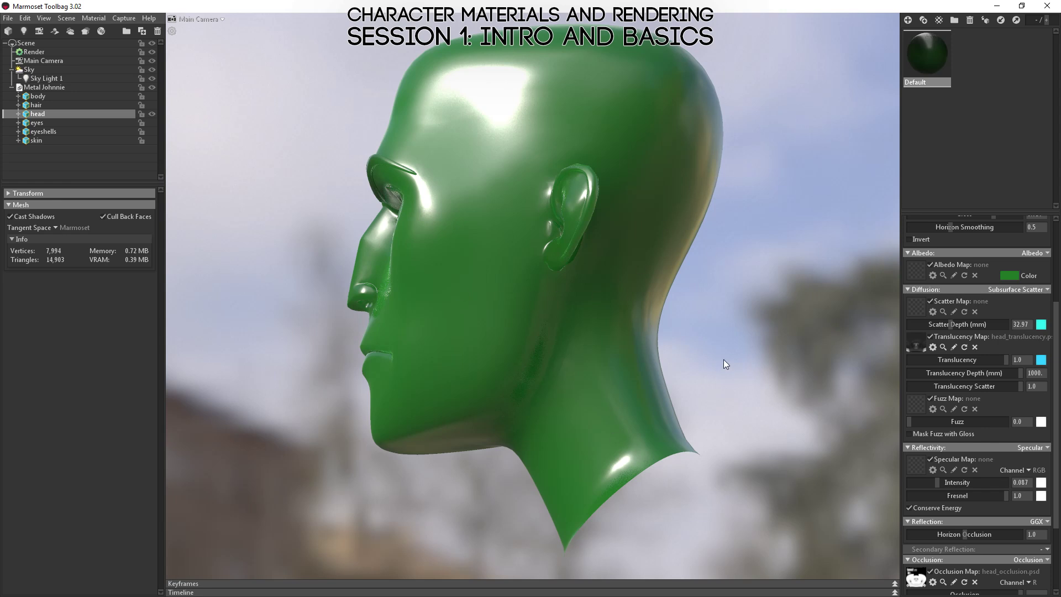
pyautogui.hotkey('alt', 'Tab')
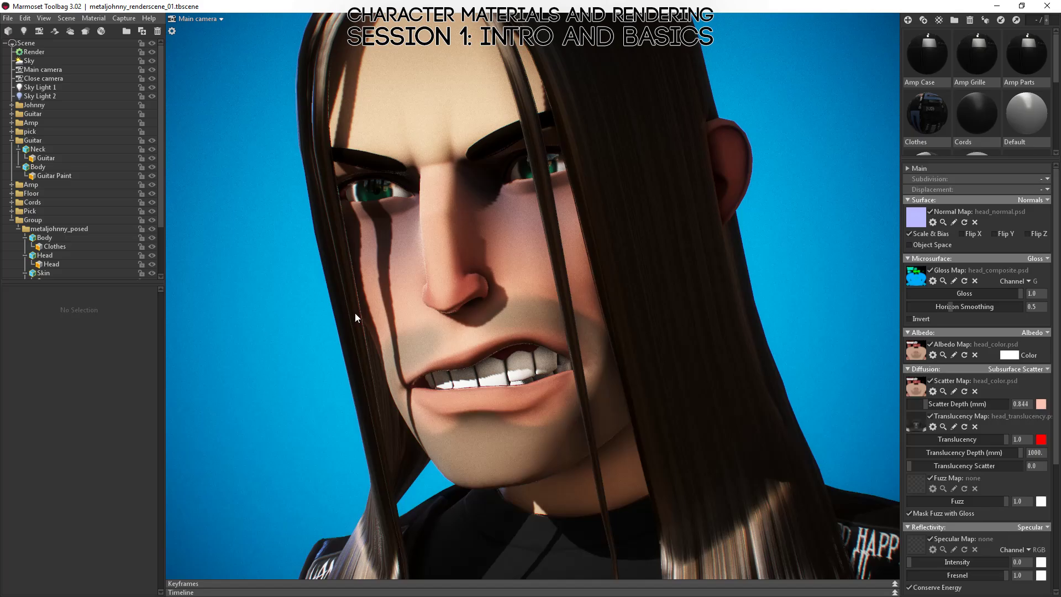
# Step: Set the anisotropy of both the primary and secondary reflections in the Hair material to 0.0
pyautogui.moveTo(355, 313); pyautogui.dragTo(784, 201)
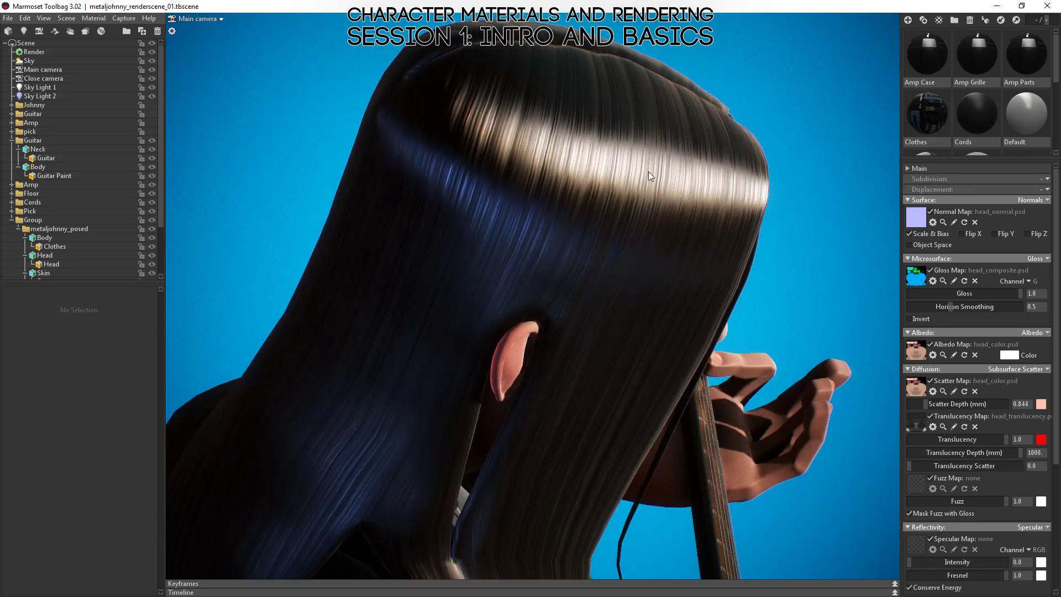
pyautogui.scroll(-4, 985, 99)
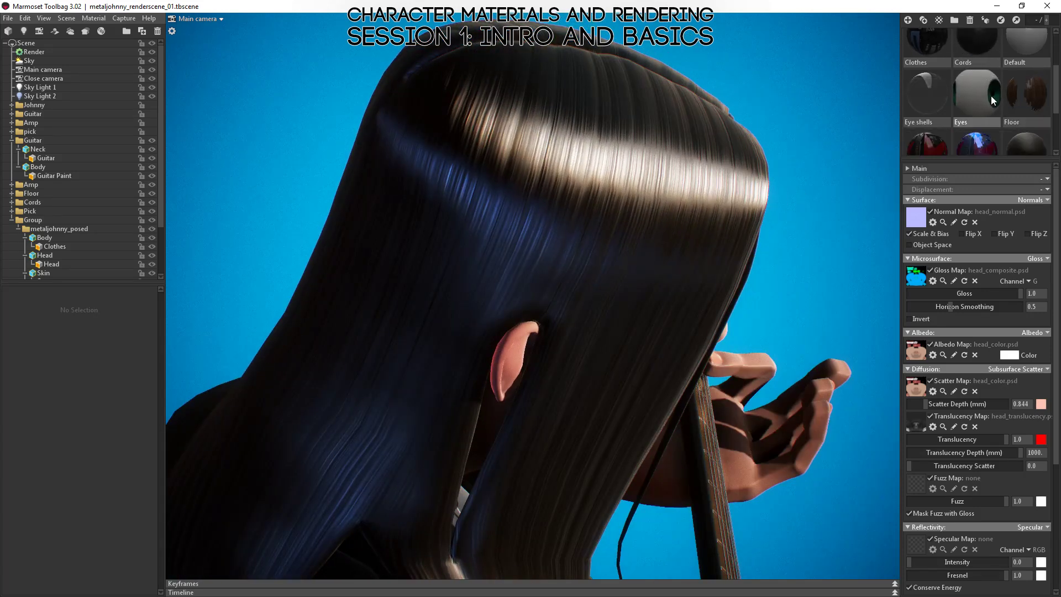
pyautogui.click(1014, 76)
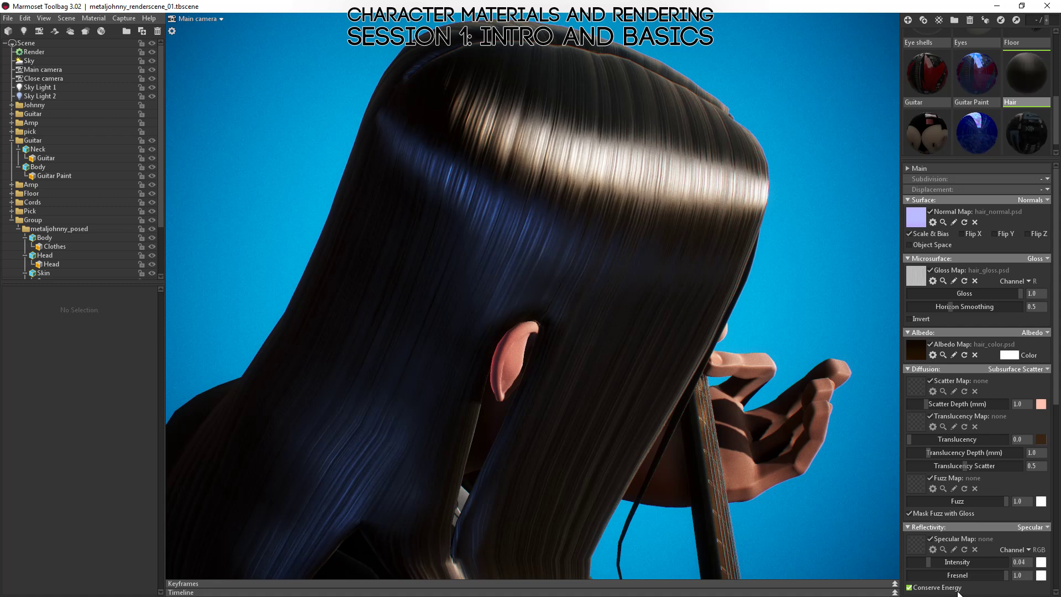
pyautogui.scroll(-4, 976, 467)
pyautogui.scroll(-5, 976, 466)
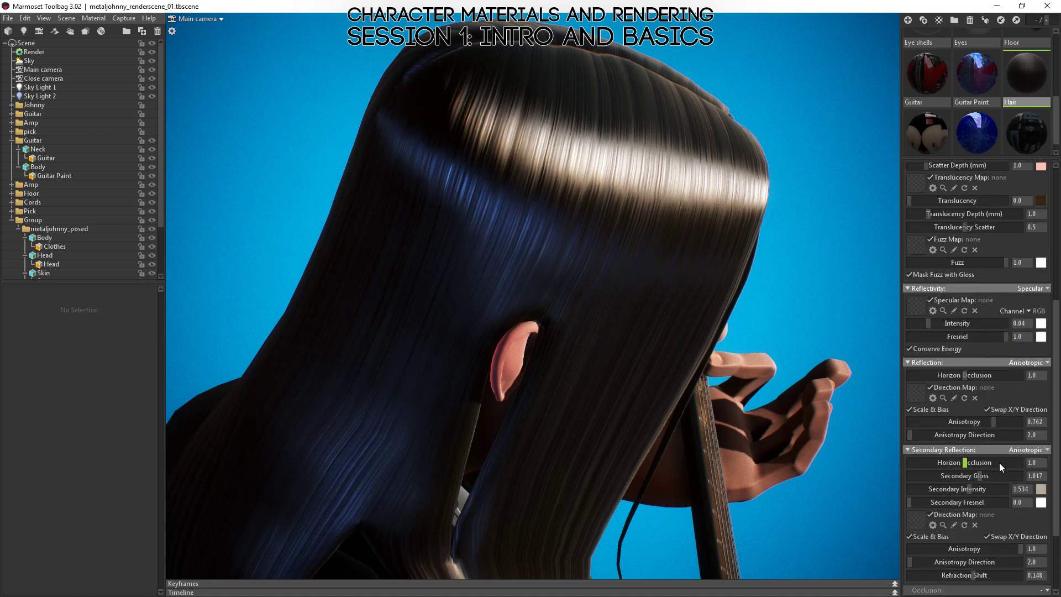
pyautogui.moveTo(993, 421); pyautogui.dragTo(868, 424)
pyautogui.scroll(-2, 943, 446)
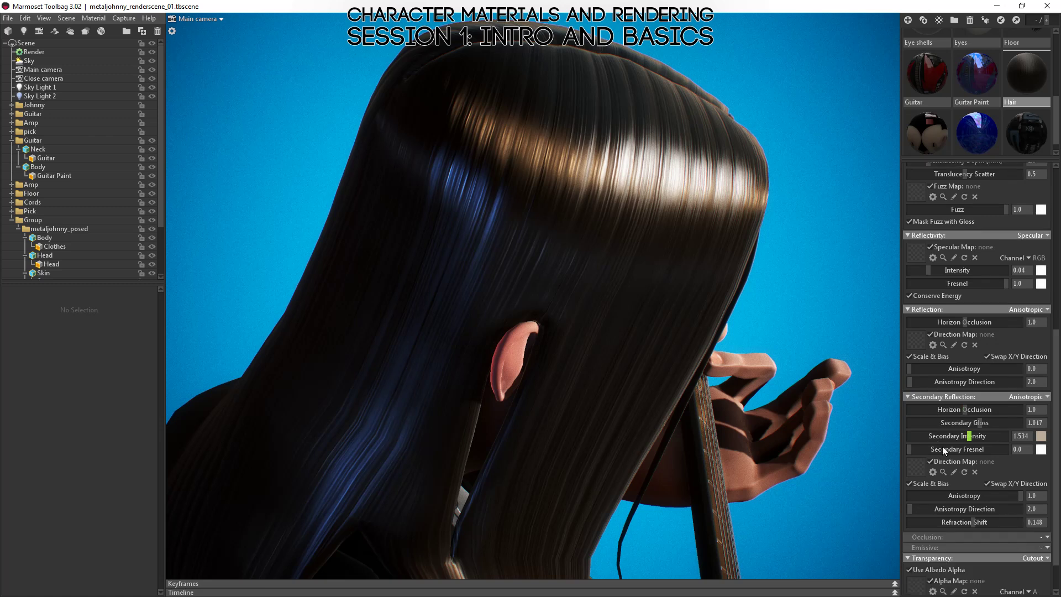
pyautogui.moveTo(1009, 495); pyautogui.dragTo(840, 485)
# Step: Examine the highlights on the character's hair from above and from the front
pyautogui.moveTo(654, 255); pyautogui.dragTo(520, 223)
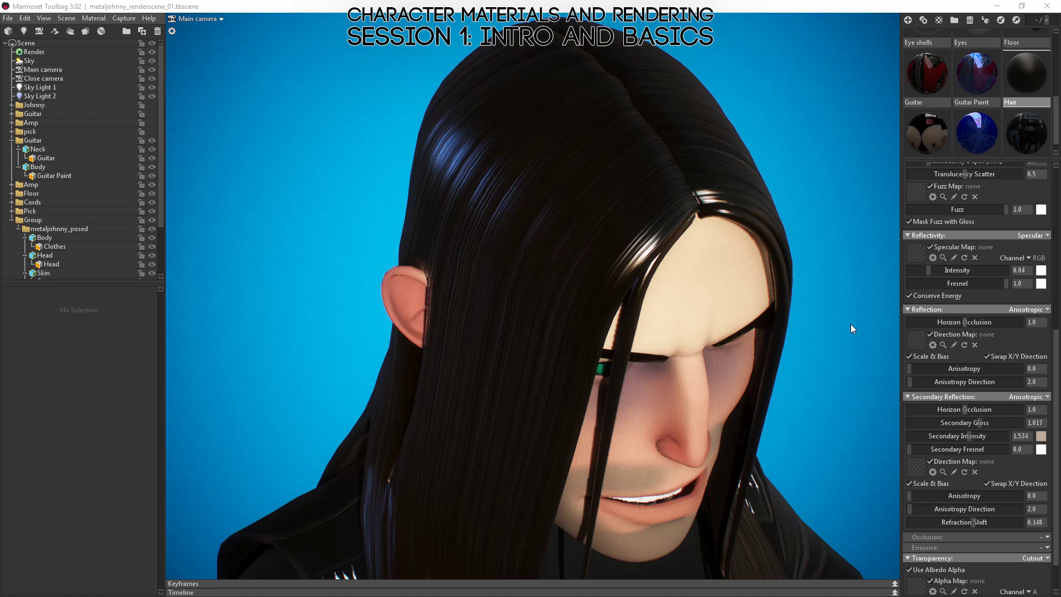
pyautogui.click(788, 352)
pyautogui.moveTo(784, 278); pyautogui.dragTo(796, 203)
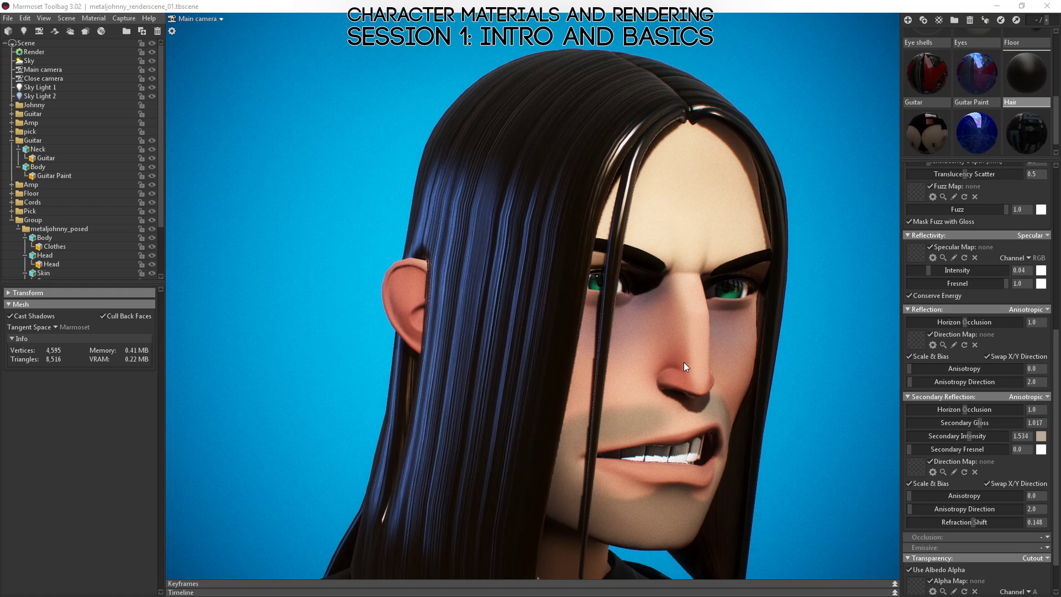
# Step: Switch to the OneNote course outline and highlight the full list of Session 4 normal map topics
pyautogui.hotkey('alt', 'Tab')
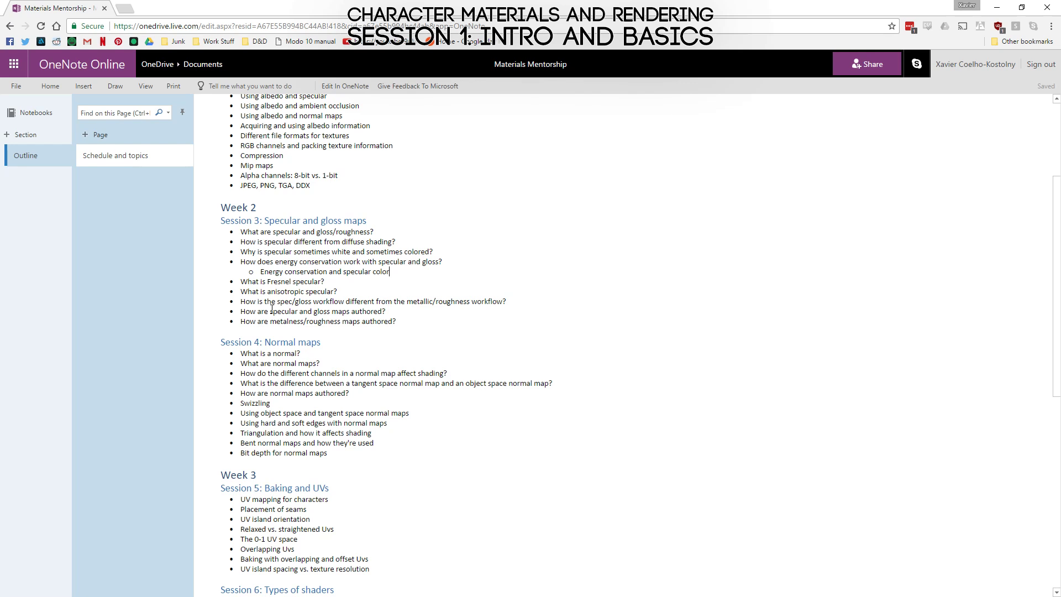
pyautogui.scroll(-4, 558, 398)
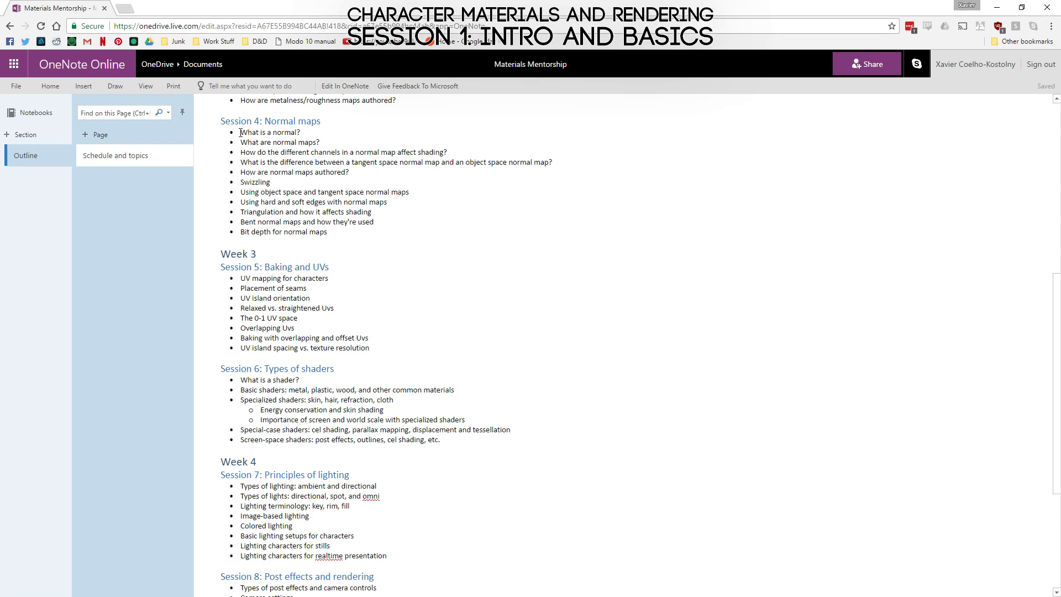
pyautogui.moveTo(242, 134); pyautogui.dragTo(363, 280)
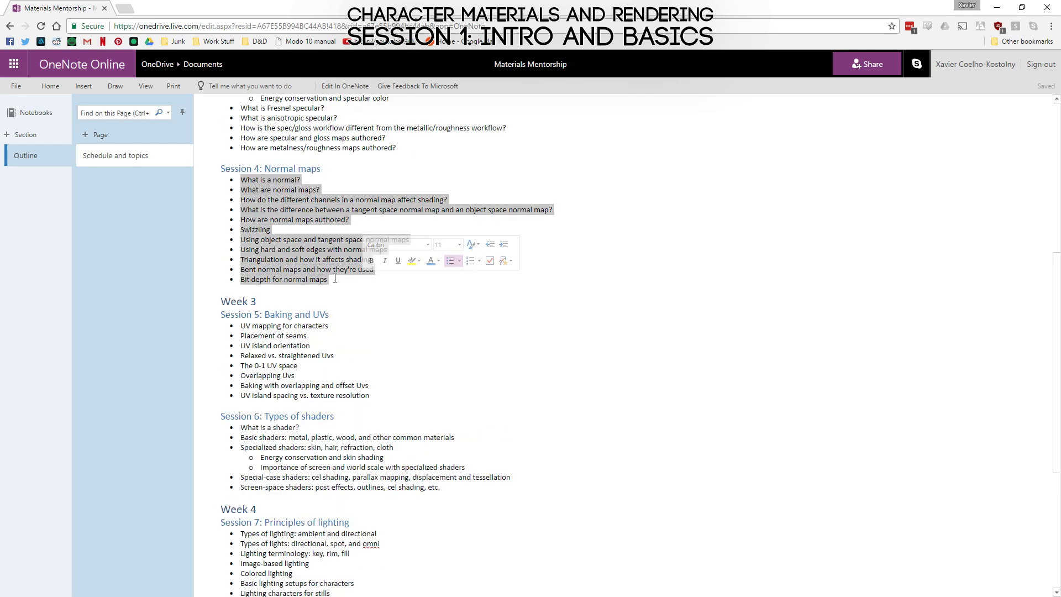
pyautogui.click(318, 280)
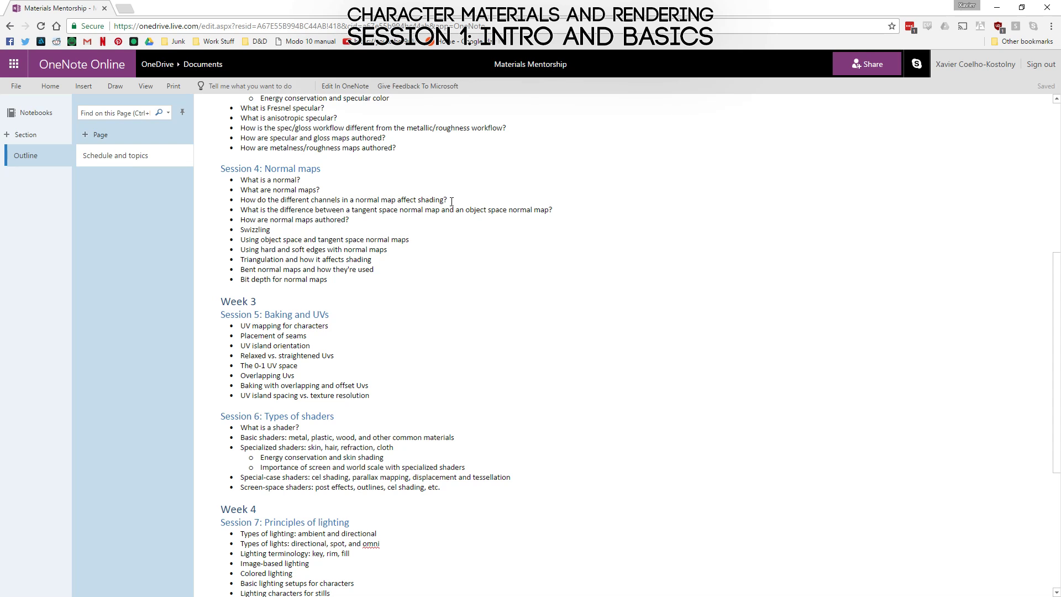
# Step: Highlight the Session 4 topics on how normal maps are authored and using hard and soft edges
pyautogui.moveTo(349, 219); pyautogui.dragTo(244, 220)
pyautogui.click(262, 226)
pyautogui.moveTo(241, 251)
pyautogui.mouseDown()
pyautogui.moveTo(380, 252)
pyautogui.moveTo(246, 252)
pyautogui.mouseUp()
pyautogui.click(376, 251)
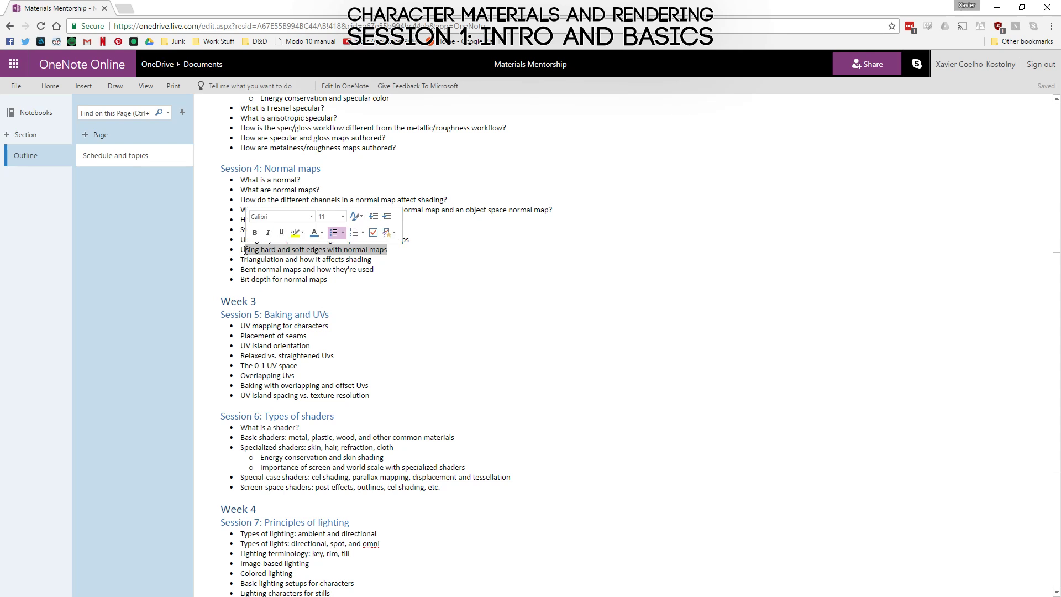
pyautogui.click(245, 249)
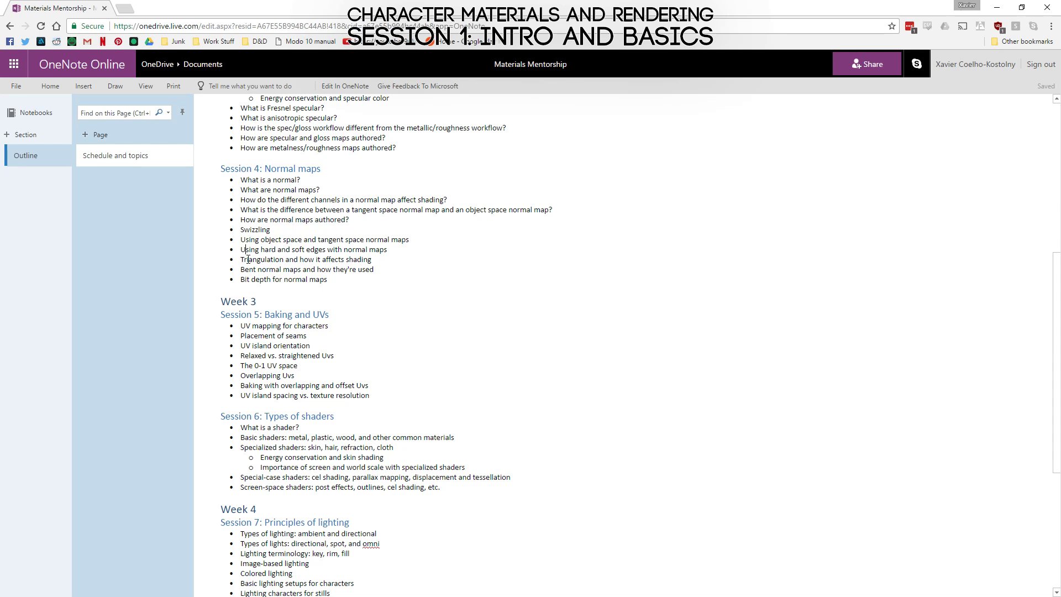
# Step: Highlight the Session 4 topics on triangulation, bent normal maps and bit depth for normal maps
pyautogui.moveTo(241, 260); pyautogui.dragTo(372, 259)
pyautogui.click(364, 262)
pyautogui.moveTo(241, 270); pyautogui.dragTo(370, 272)
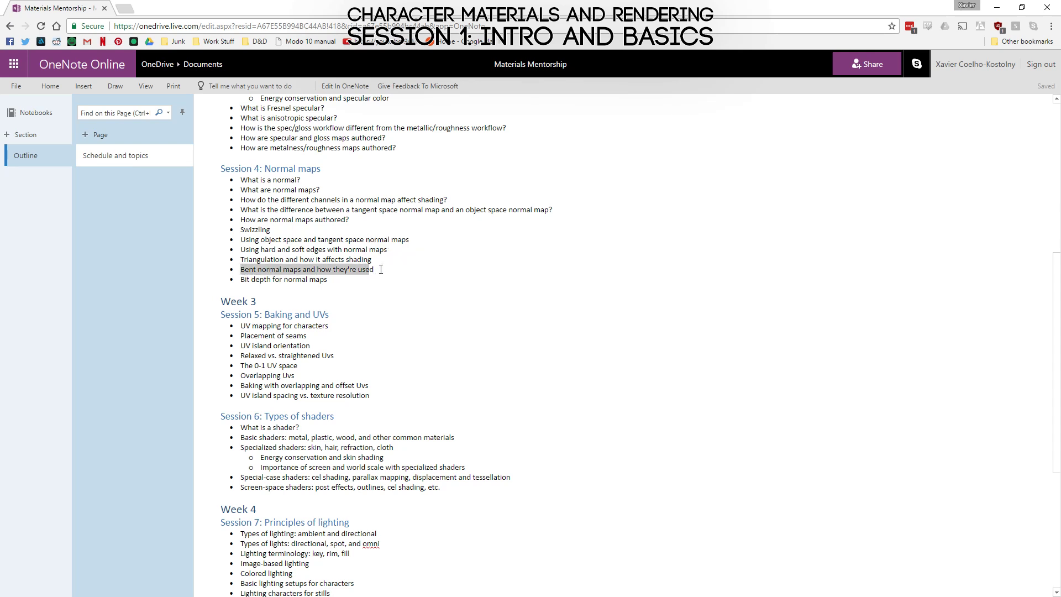
pyautogui.click(381, 268)
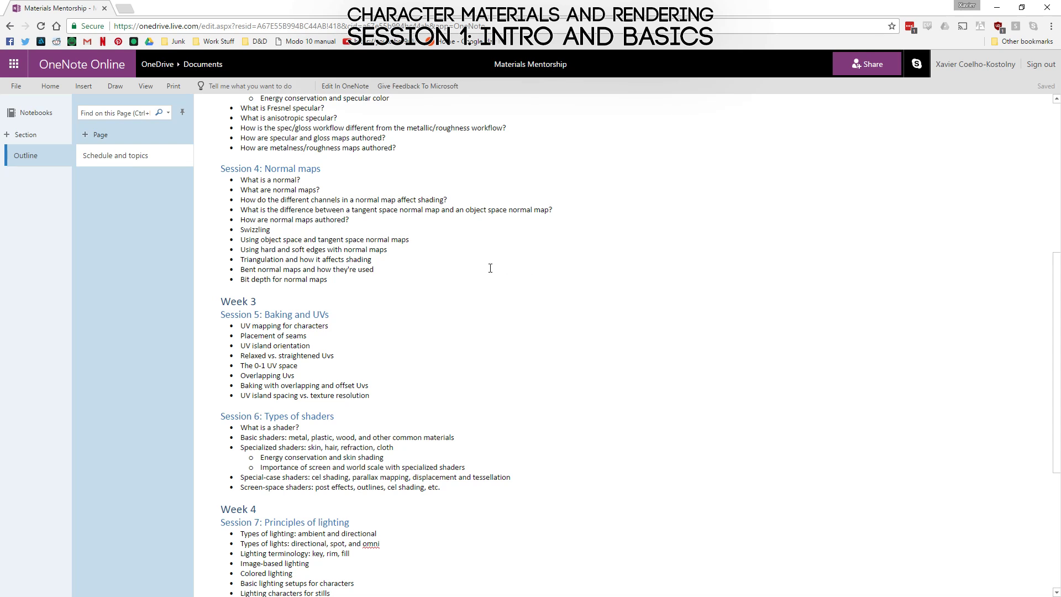
pyautogui.click(376, 273)
pyautogui.click(376, 273)
pyautogui.moveTo(352, 282); pyautogui.dragTo(241, 281)
# Step: Highlight the Session 2 topics on compression, mip maps and the JPEG, PNG, TGA, DDX file formats
pyautogui.scroll(6, 287, 302)
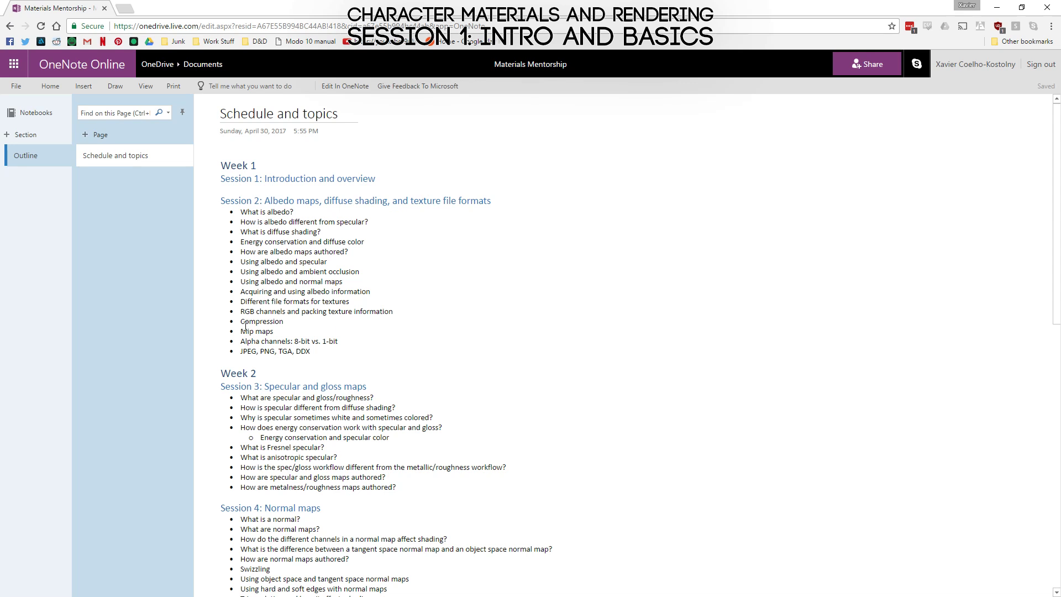
pyautogui.moveTo(244, 332); pyautogui.dragTo(293, 322)
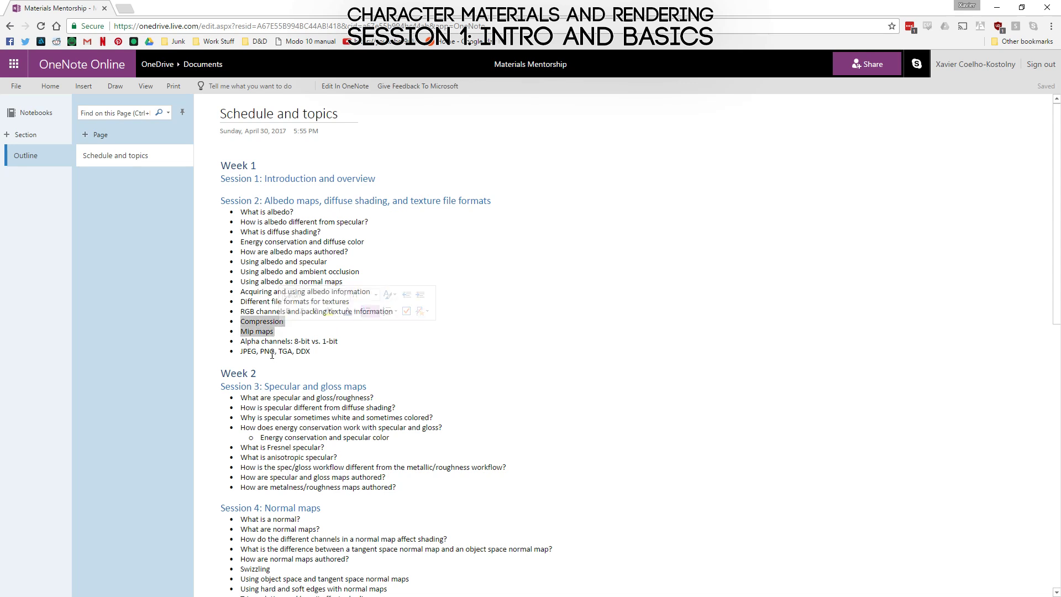
pyautogui.moveTo(241, 351); pyautogui.dragTo(319, 350)
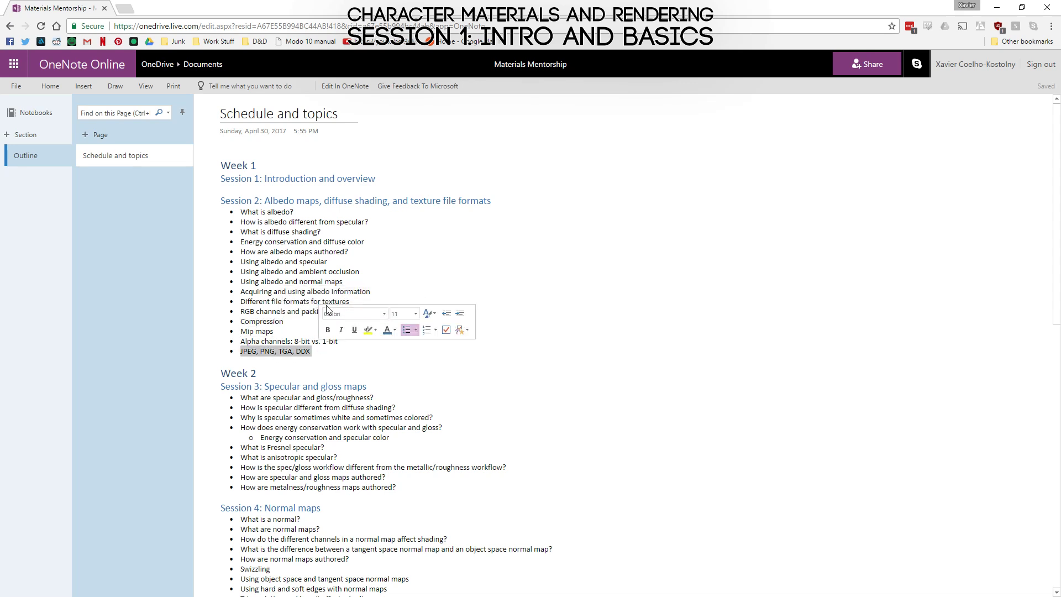
pyautogui.click(438, 405)
# Step: Go to the Session 5 Baking and UVs section and highlight the topic on UV mapping for characters
pyautogui.scroll(-6, 438, 404)
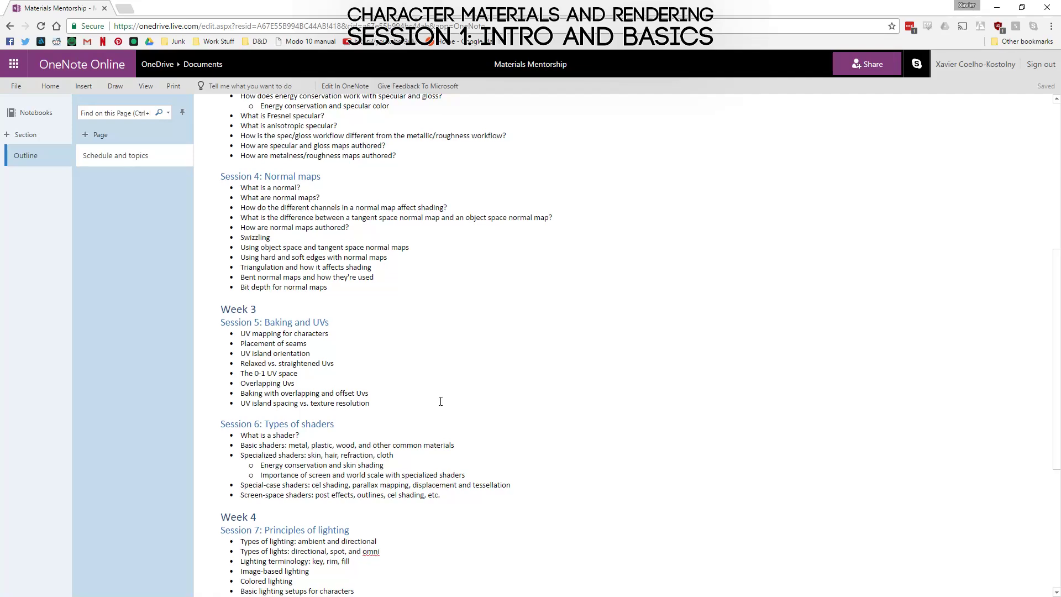
pyautogui.scroll(1, 439, 401)
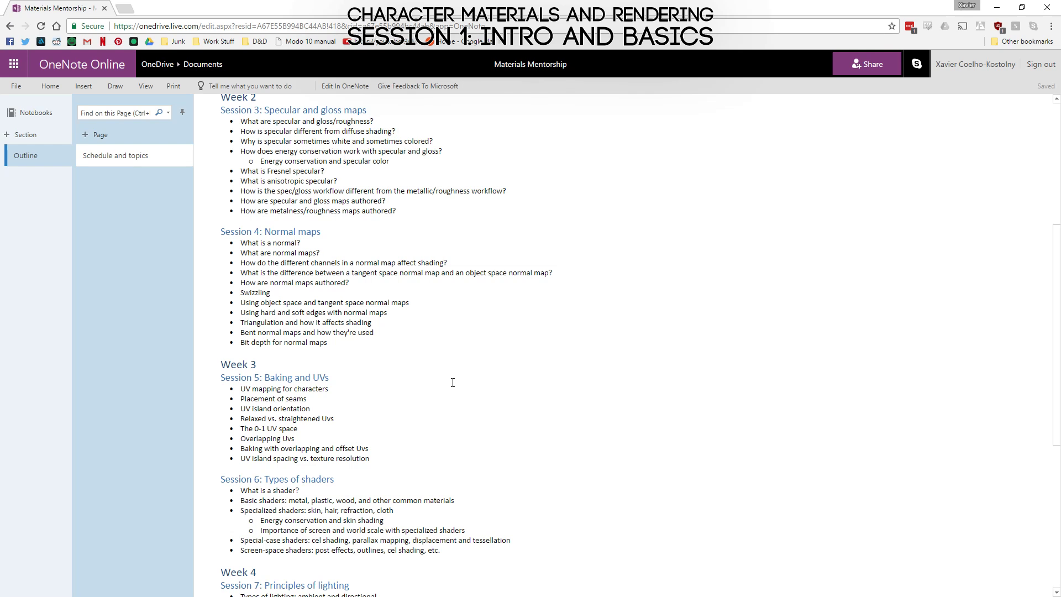
pyautogui.scroll(-3, 403, 348)
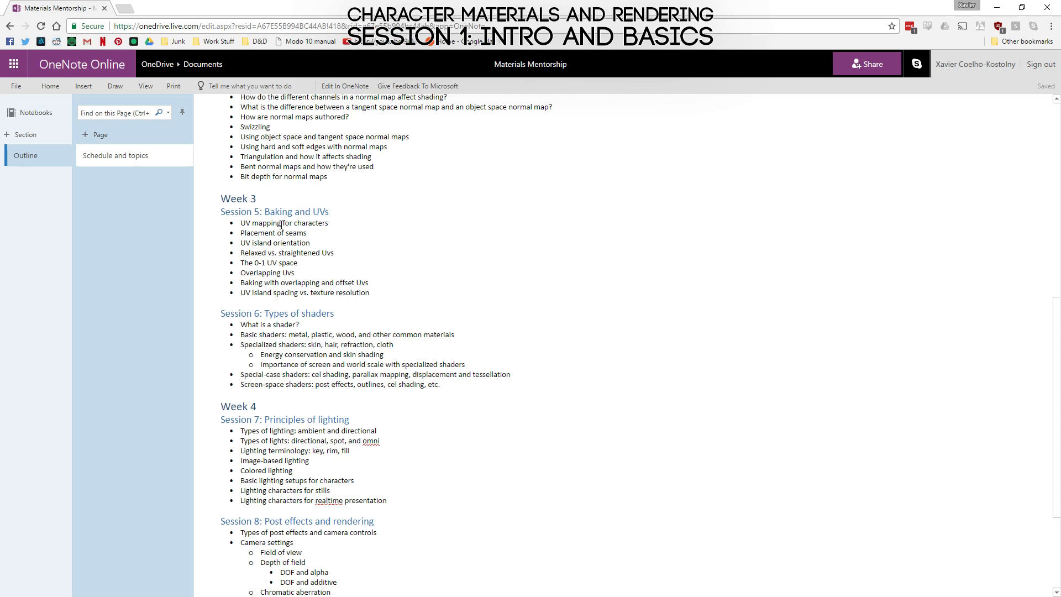
pyautogui.moveTo(242, 225); pyautogui.dragTo(328, 224)
pyautogui.click(330, 236)
# Step: Highlight the Session 5 topics on relaxed vs. straightened UVs, the 0-1 UV space and UV island spacing vs. texture resolution
pyautogui.moveTo(242, 253); pyautogui.dragTo(337, 254)
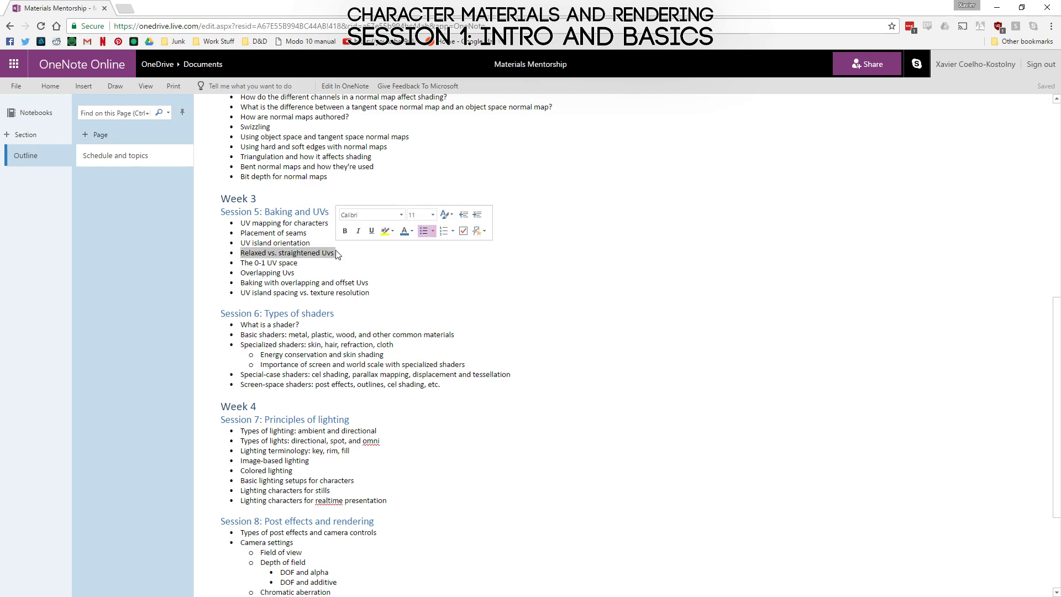
pyautogui.click(340, 257)
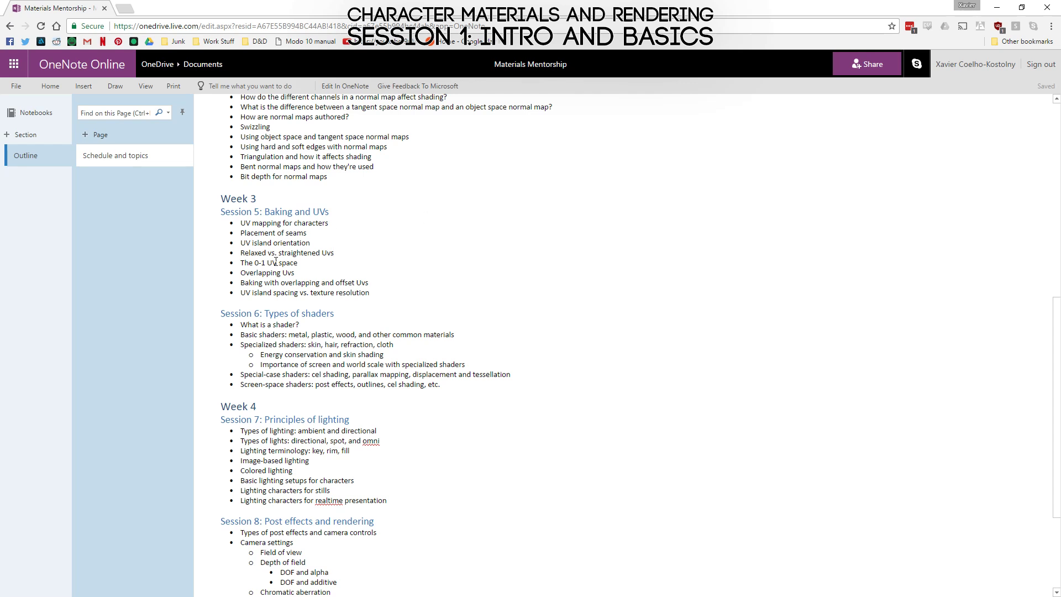
pyautogui.moveTo(241, 263); pyautogui.dragTo(300, 266)
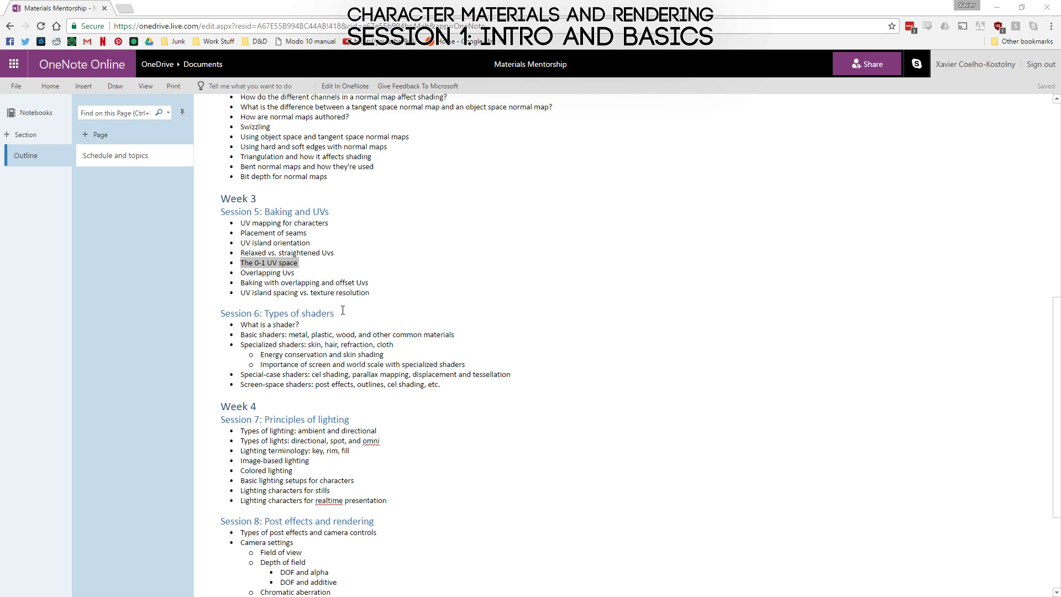
pyautogui.moveTo(378, 293); pyautogui.dragTo(243, 297)
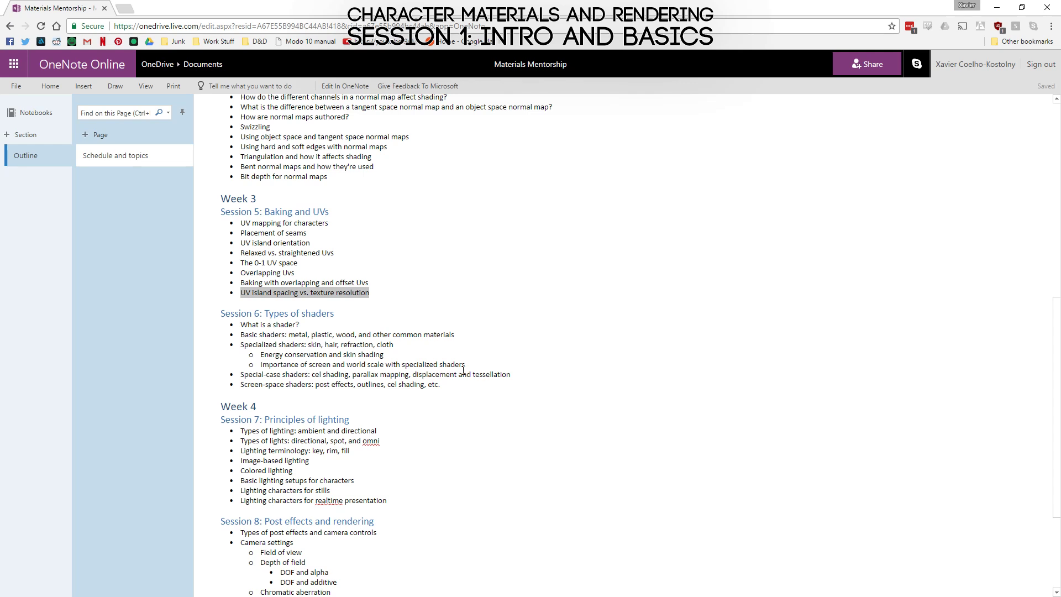
# Step: Return to Session 2 in the outline and highlight the Compression and Mip maps topics
pyautogui.scroll(8, 497, 346)
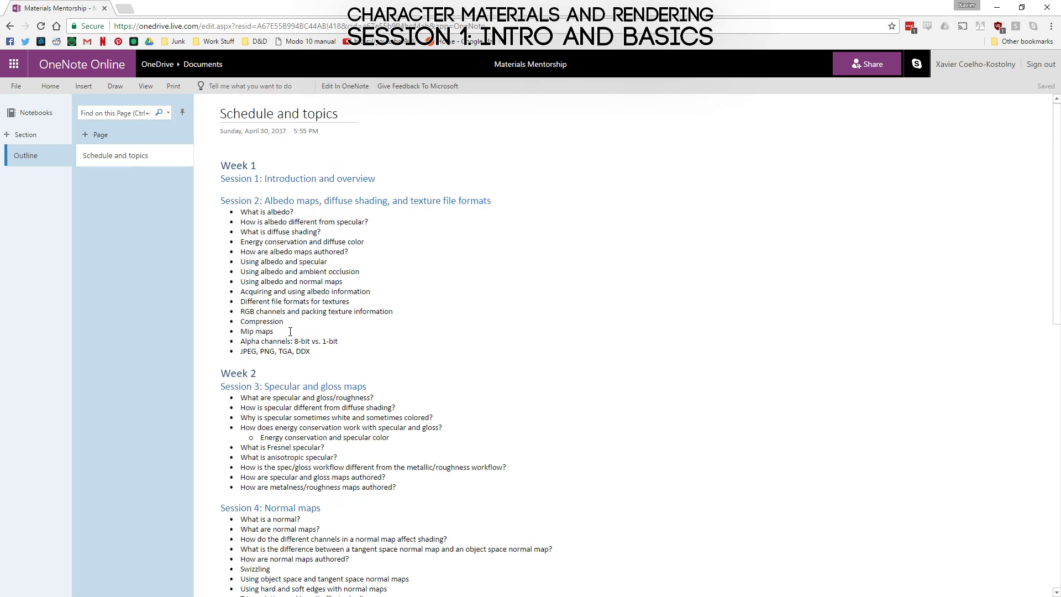
pyautogui.moveTo(276, 331); pyautogui.dragTo(239, 321)
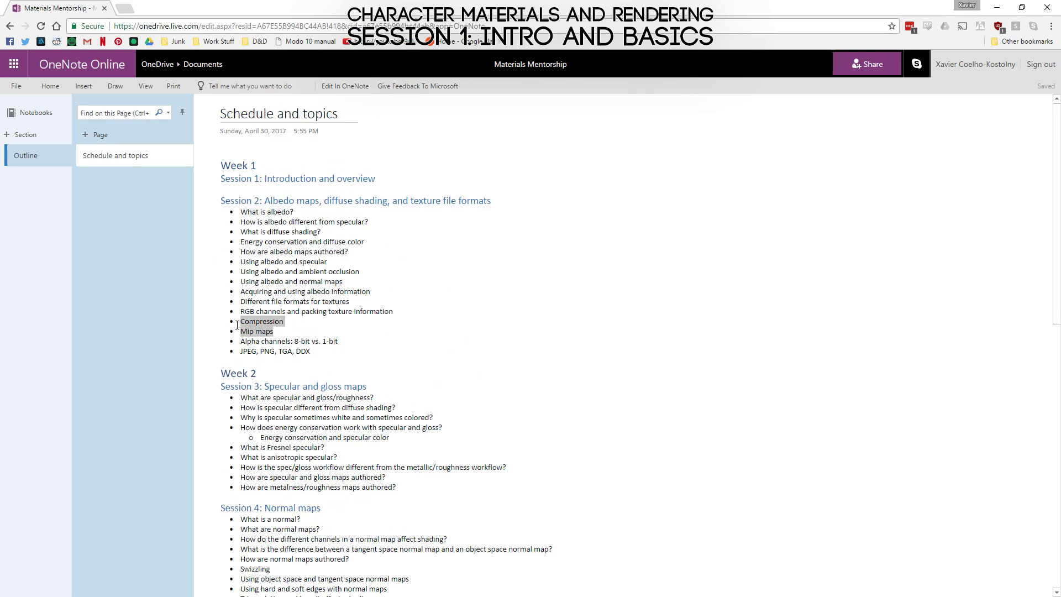
pyautogui.click(357, 338)
# Step: Go to Session 6: Types of shaders and highlight the topics "What is a shader?" and basic shaders
pyautogui.scroll(-6, 382, 348)
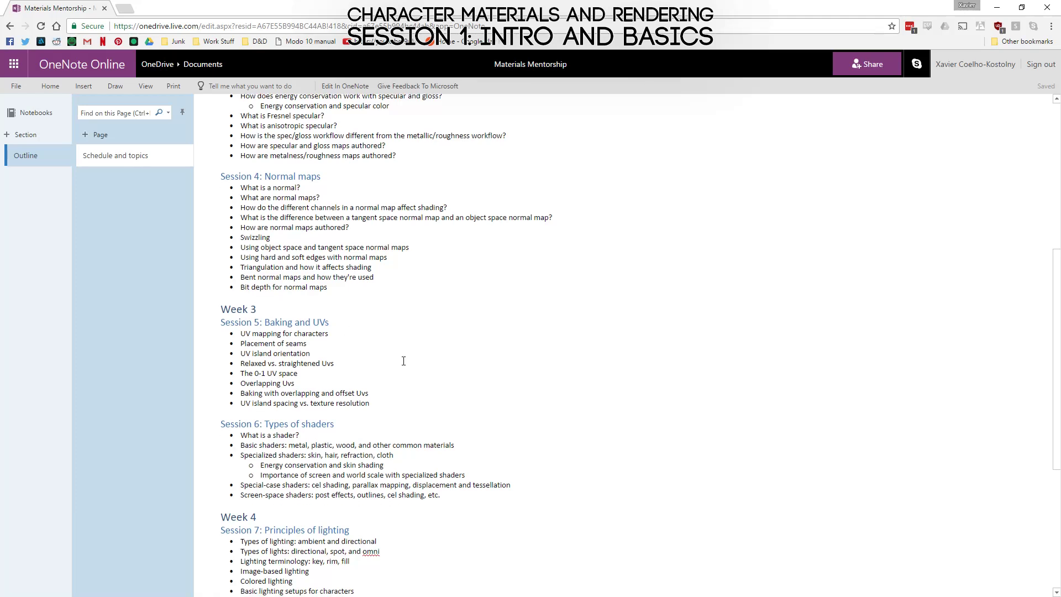
pyautogui.scroll(-2, 403, 361)
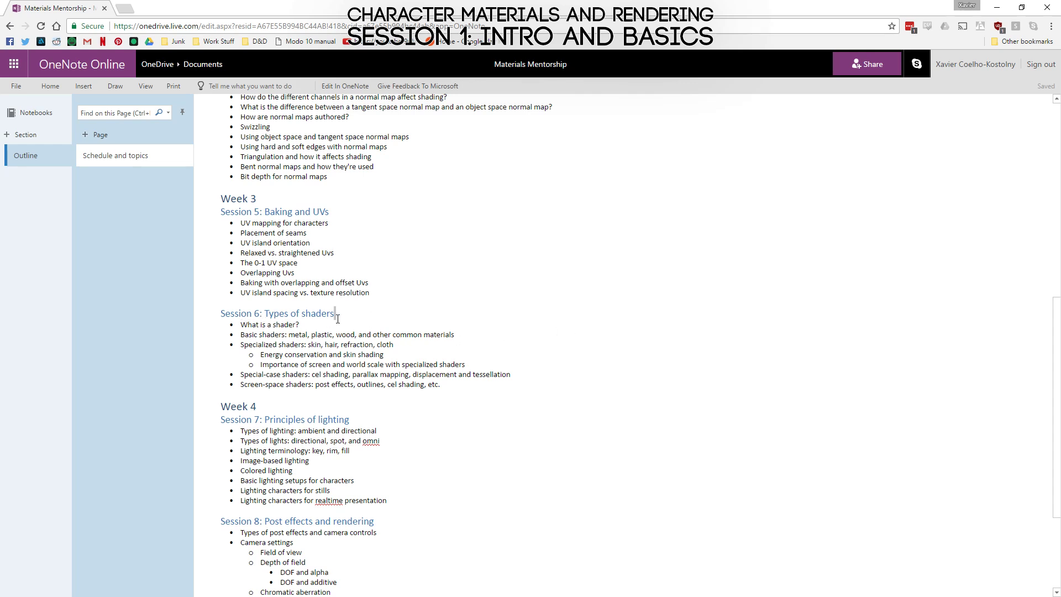
pyautogui.tripleClick(317, 322)
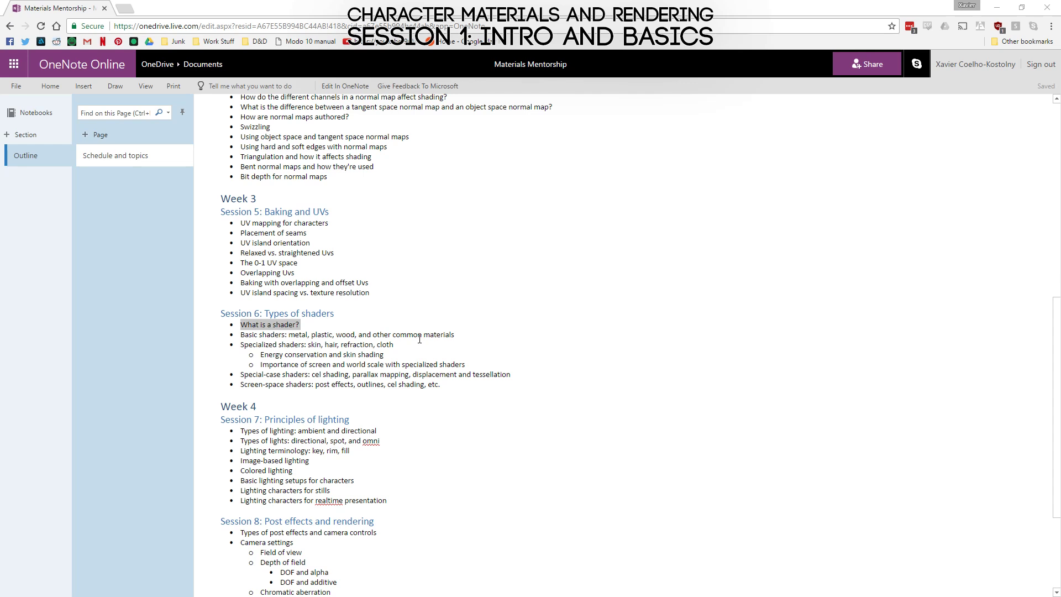
pyautogui.moveTo(458, 334); pyautogui.dragTo(293, 339)
pyautogui.click(294, 340)
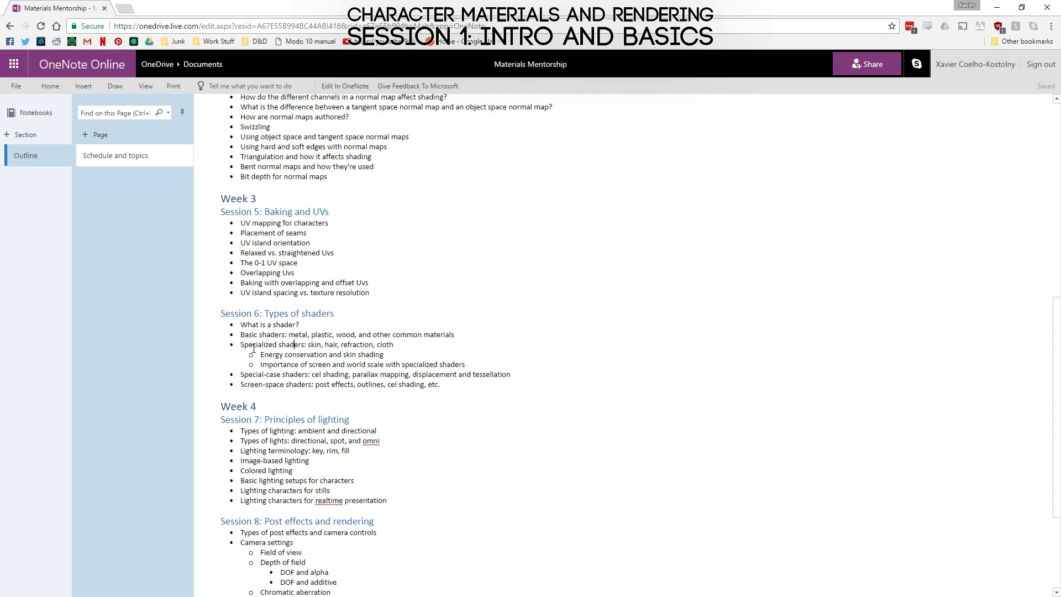
# Step: Highlight the skin and hair entries in the specialized shaders topic of Session 6
pyautogui.click(323, 345)
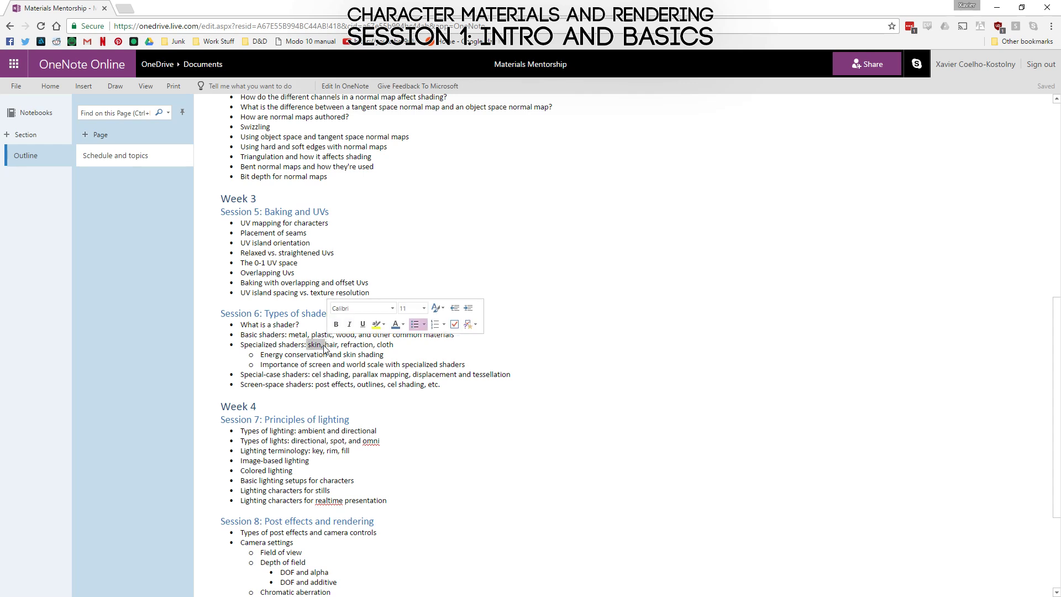
pyautogui.click(339, 344)
pyautogui.write(',')
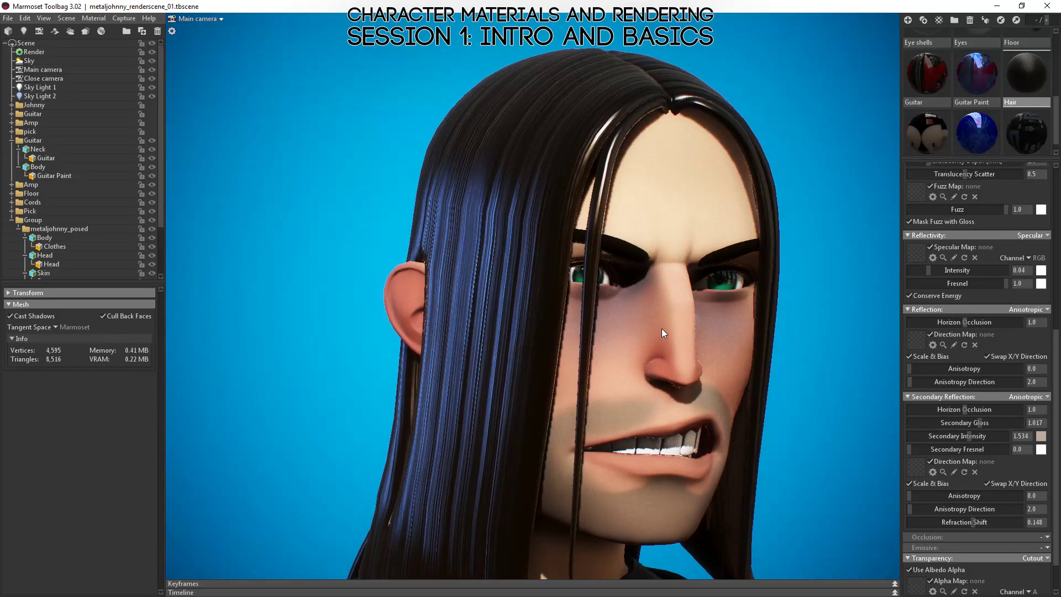
# Step: Switch to Marmoset Toolbag and bring up the head material's subsurface scatter settings
pyautogui.moveTo(662, 328); pyautogui.dragTo(692, 339)
pyautogui.click(927, 140)
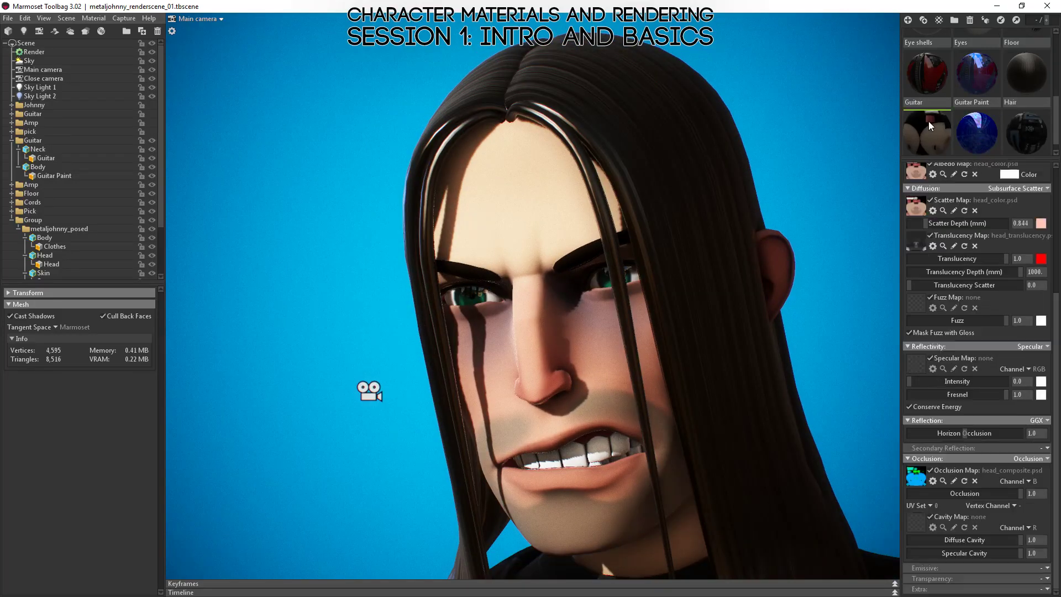
pyautogui.scroll(2, 996, 368)
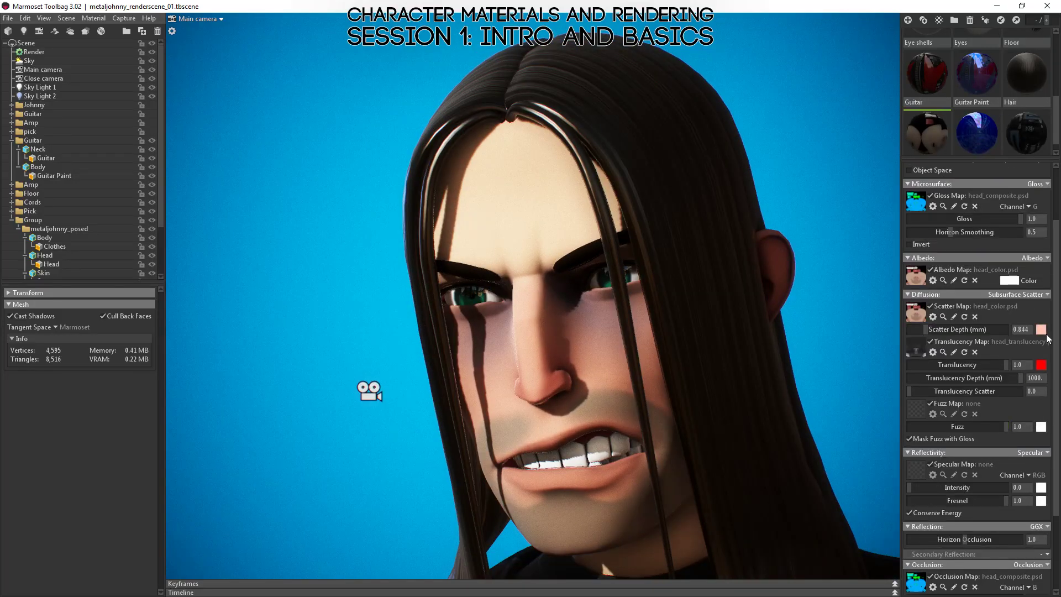
# Step: Try scatter colours ff3800, ff6134 and 3440ff on the head material with a scatter depth of 3.242 mm, and discard the colour change
pyautogui.click(1041, 330)
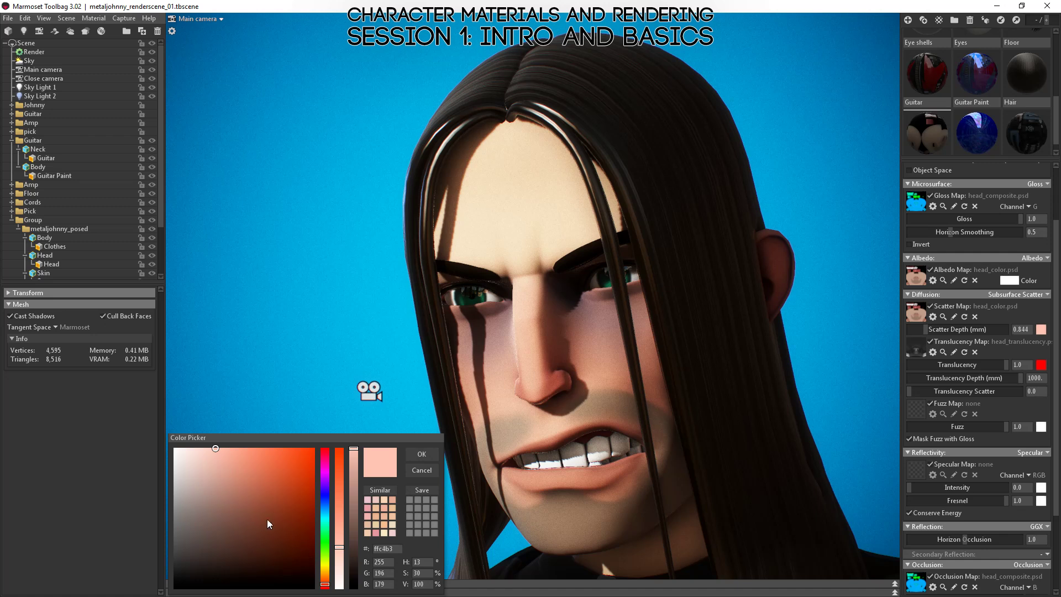
pyautogui.moveTo(287, 462)
pyautogui.mouseDown()
pyautogui.moveTo(302, 439)
pyautogui.moveTo(310, 455)
pyautogui.moveTo(337, 459)
pyautogui.moveTo(354, 445)
pyautogui.mouseUp()
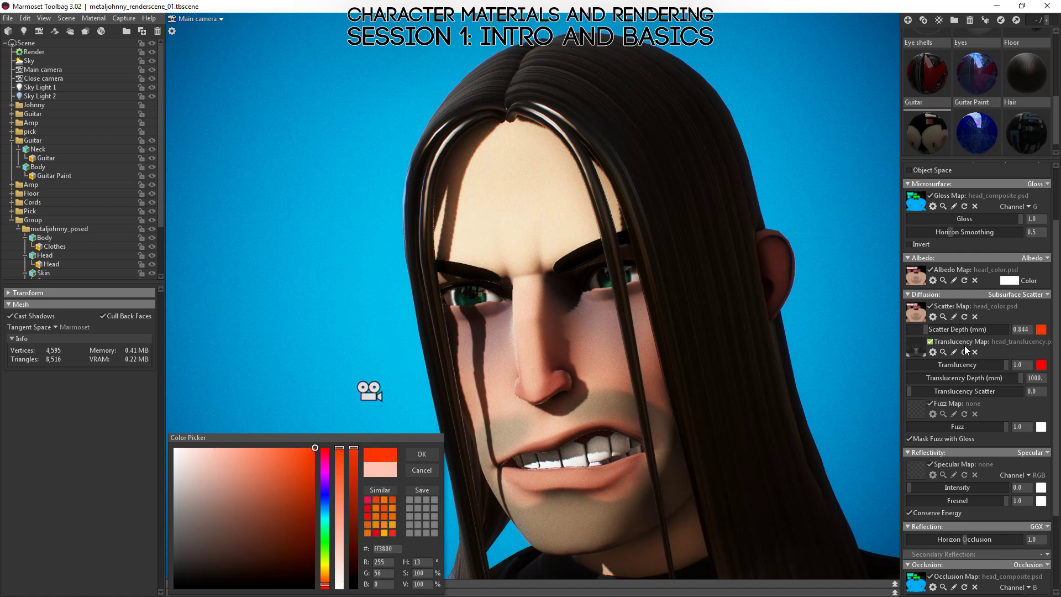
pyautogui.moveTo(926, 332)
pyautogui.mouseDown()
pyautogui.moveTo(979, 333)
pyautogui.moveTo(921, 334)
pyautogui.moveTo(932, 334)
pyautogui.mouseUp()
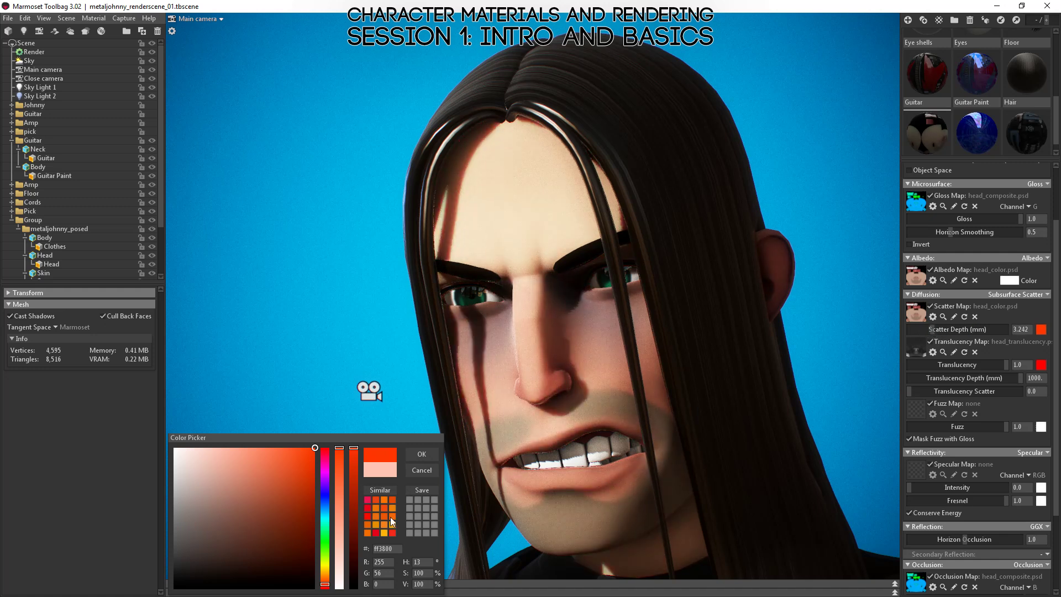
pyautogui.moveTo(265, 453)
pyautogui.mouseDown()
pyautogui.moveTo(188, 427)
pyautogui.moveTo(288, 445)
pyautogui.mouseUp()
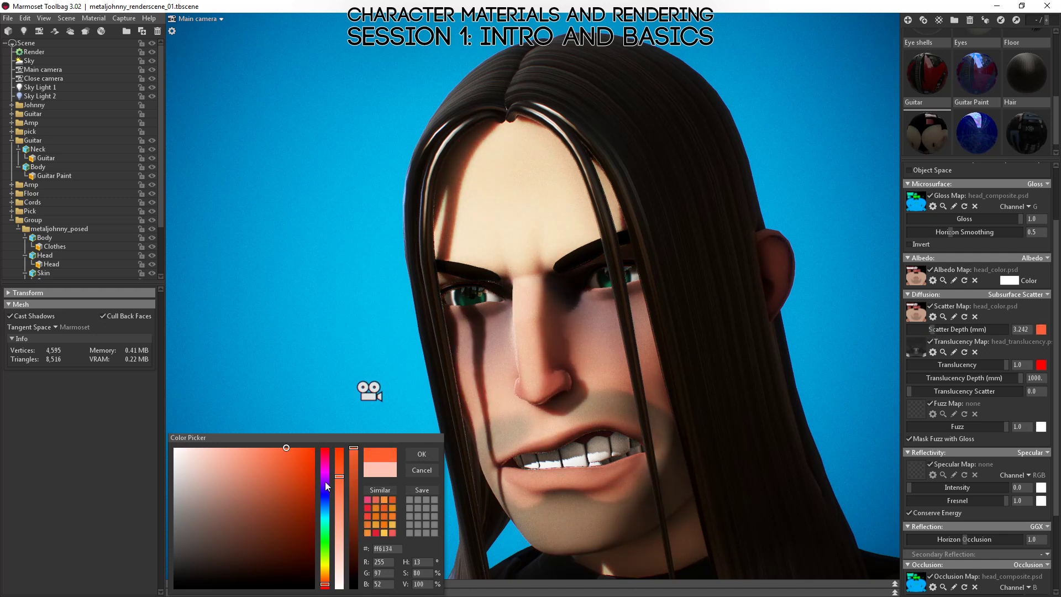
pyautogui.moveTo(326, 487)
pyautogui.mouseDown()
pyautogui.moveTo(325, 547)
pyautogui.moveTo(333, 483)
pyautogui.moveTo(334, 502)
pyautogui.moveTo(327, 496)
pyautogui.mouseUp()
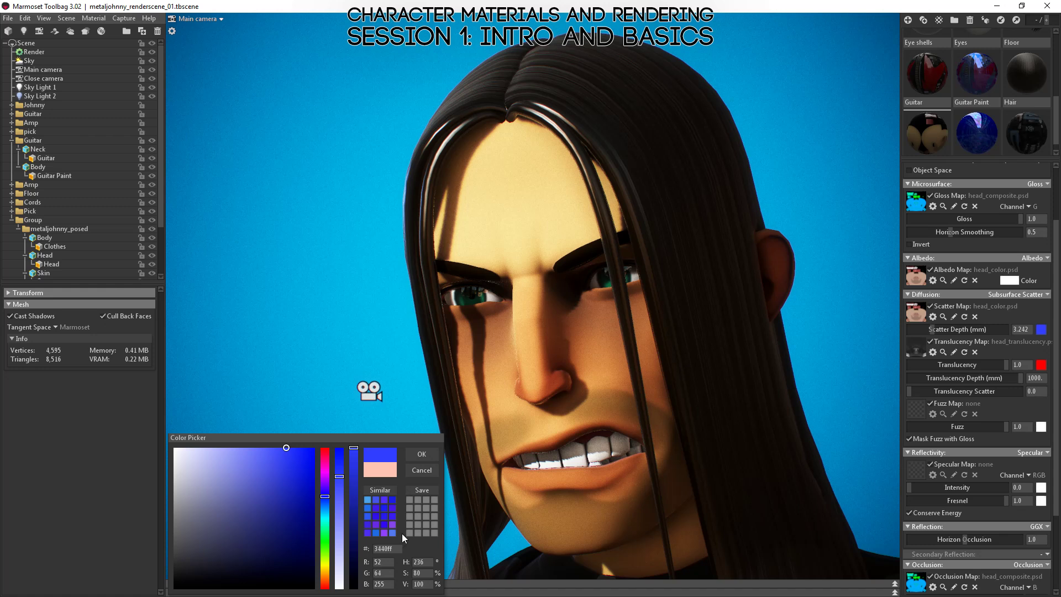
pyautogui.click(422, 470)
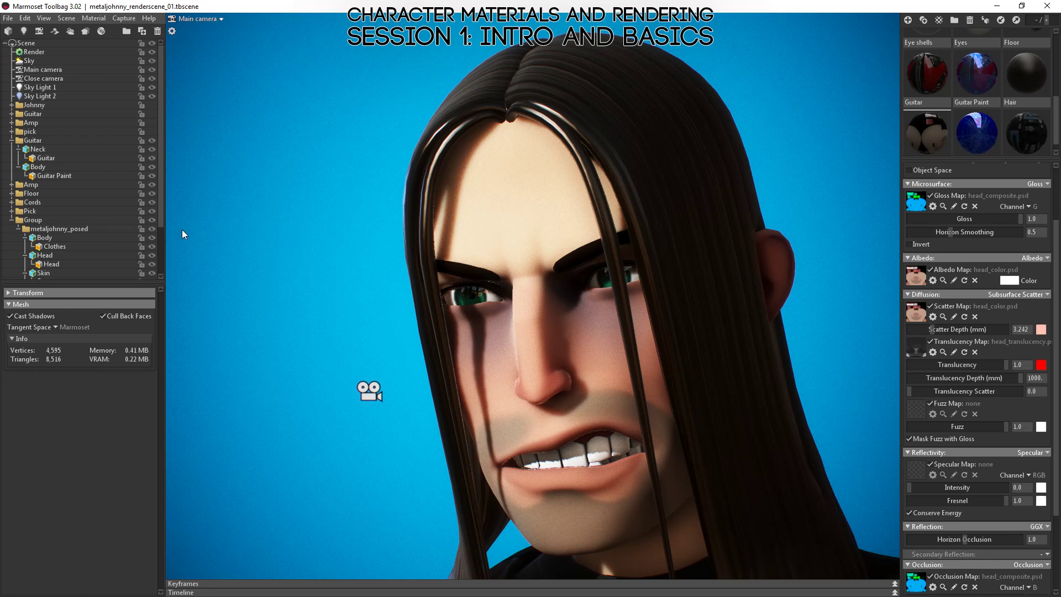
# Step: Switch to the OneNote outline and highlight the topic on the importance of screen and world scale with specialized shaders
pyautogui.hotkey('alt', 'Tab')
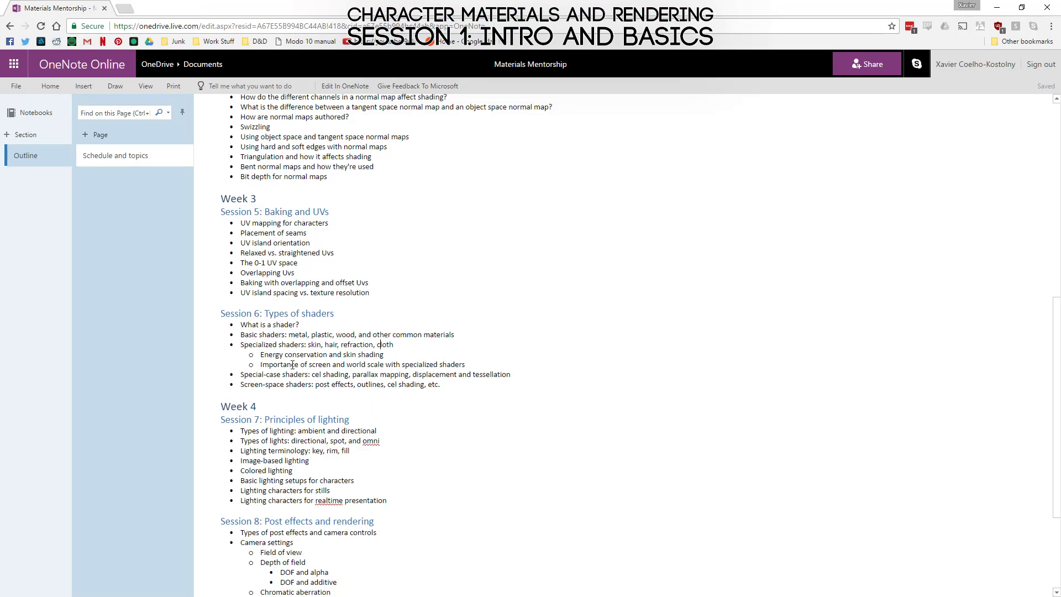
pyautogui.moveTo(260, 364); pyautogui.dragTo(338, 365)
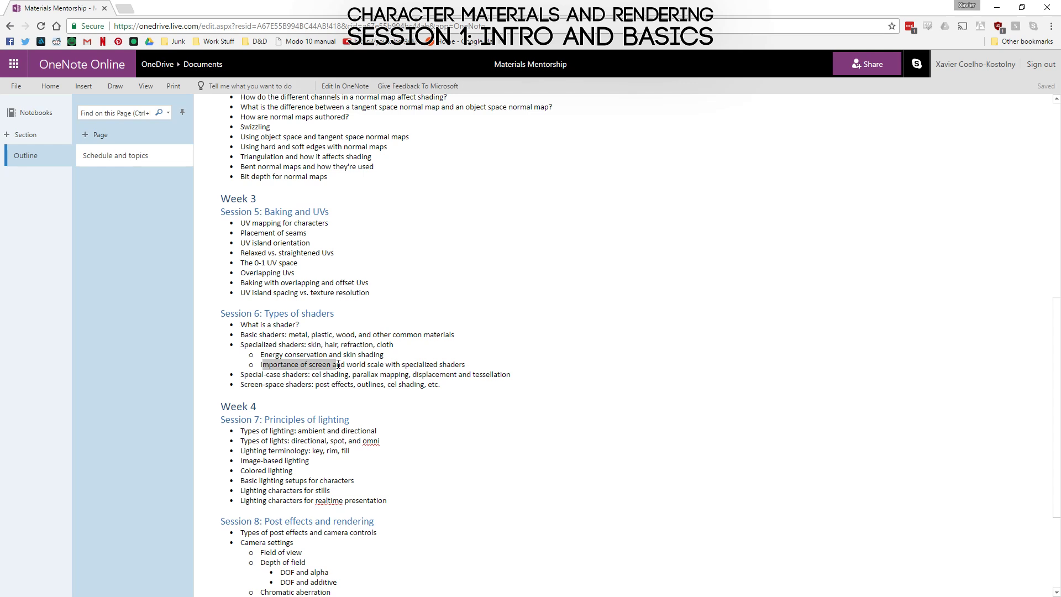
pyautogui.moveTo(339, 365); pyautogui.dragTo(415, 364)
pyautogui.click(422, 365)
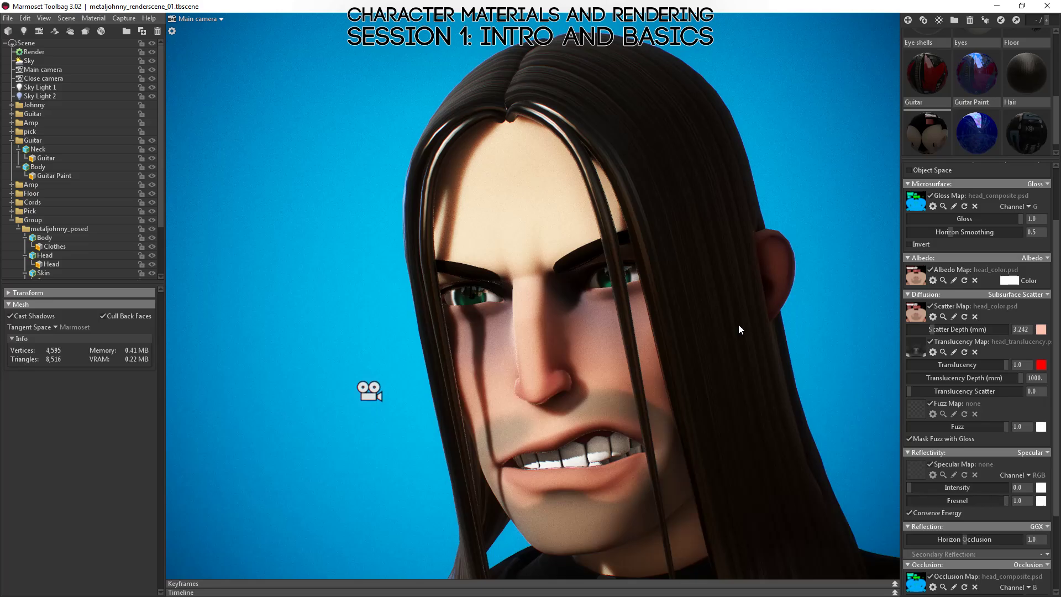
# Step: Switch to Marmoset Toolbag and set the head material's scatter depth to 2.173 mm
pyautogui.moveTo(738, 324); pyautogui.dragTo(551, 372)
pyautogui.click(506, 337)
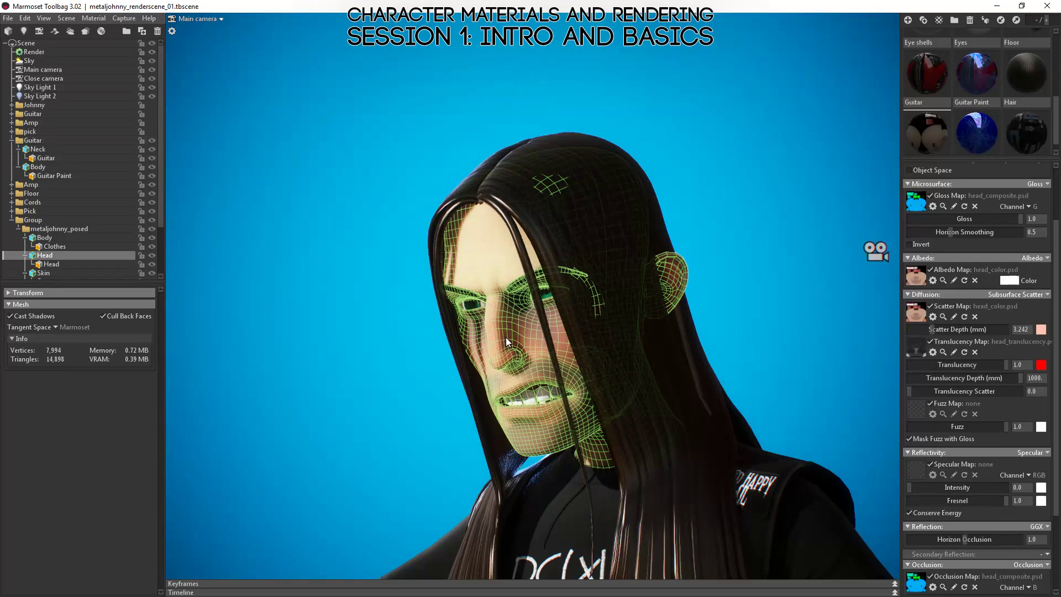
pyautogui.moveTo(505, 337); pyautogui.dragTo(598, 403)
pyautogui.scroll(5, 579, 363)
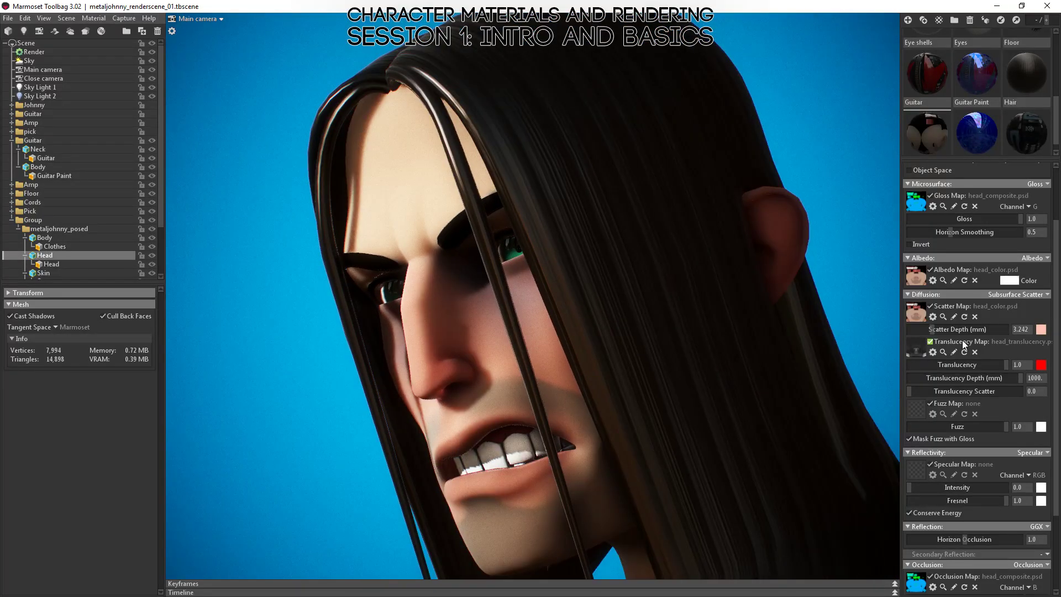
pyautogui.moveTo(931, 330)
pyautogui.mouseDown()
pyautogui.moveTo(995, 330)
pyautogui.moveTo(930, 331)
pyautogui.mouseUp()
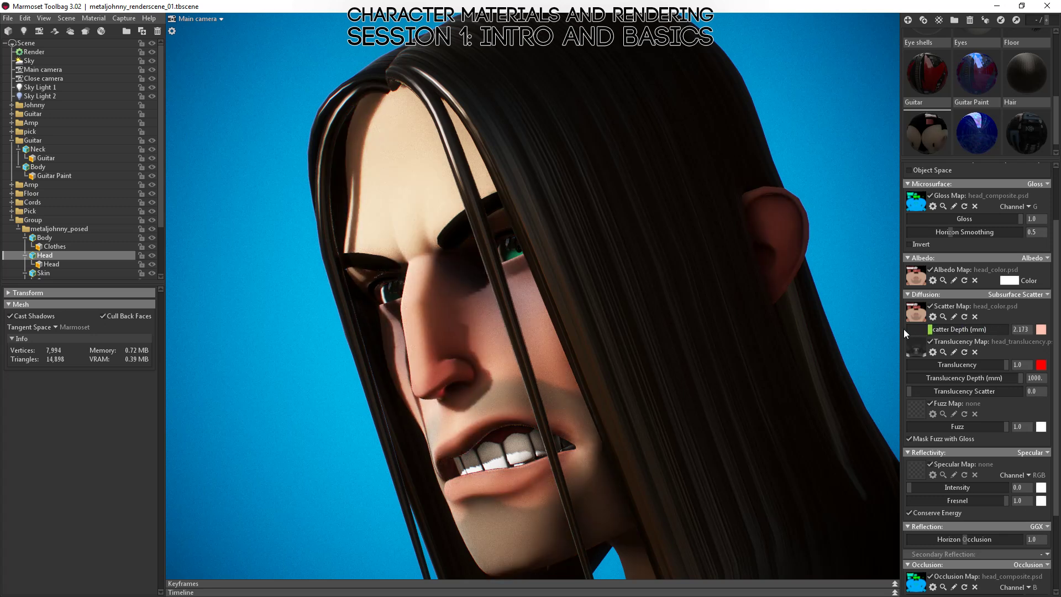
# Step: Examine the skin scattering on the character's face from close up and from full-figure distance
pyautogui.moveTo(691, 346)
pyautogui.mouseDown()
pyautogui.moveTo(672, 350)
pyautogui.moveTo(701, 356)
pyautogui.mouseUp()
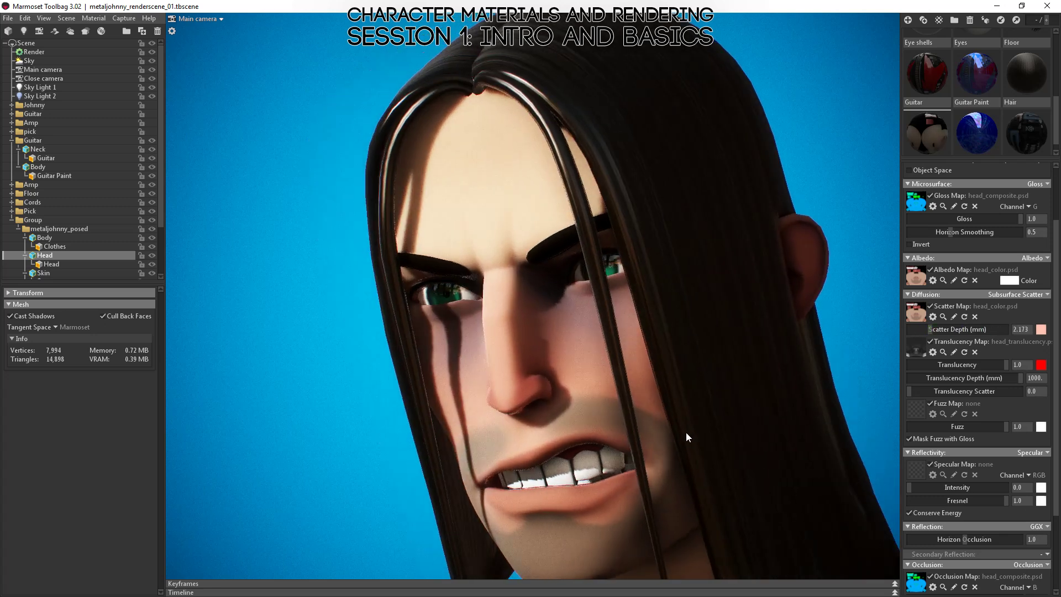
pyautogui.scroll(-5, 625, 351)
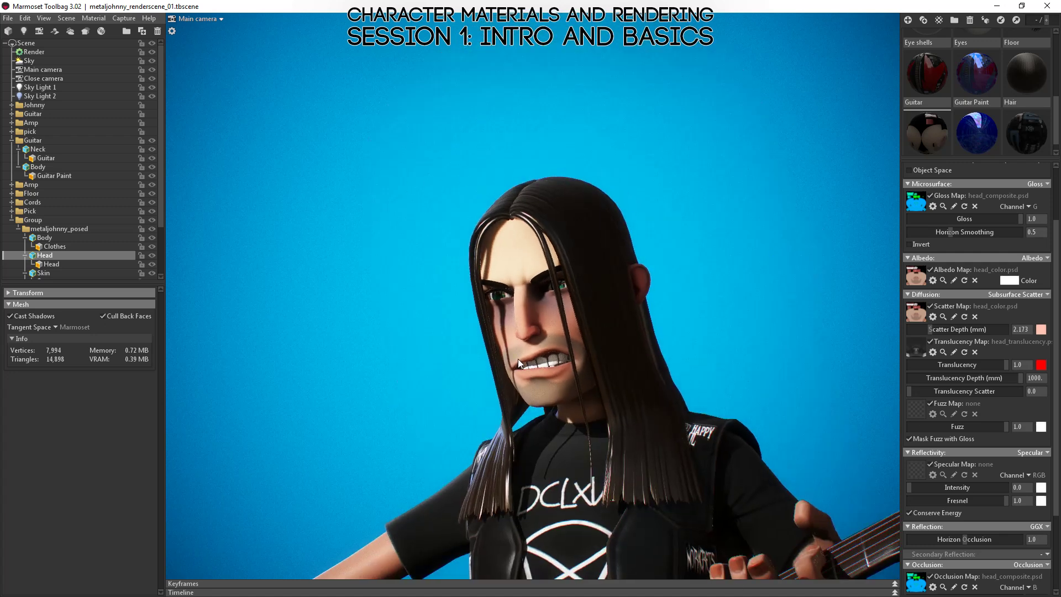
pyautogui.moveTo(518, 360); pyautogui.dragTo(526, 339)
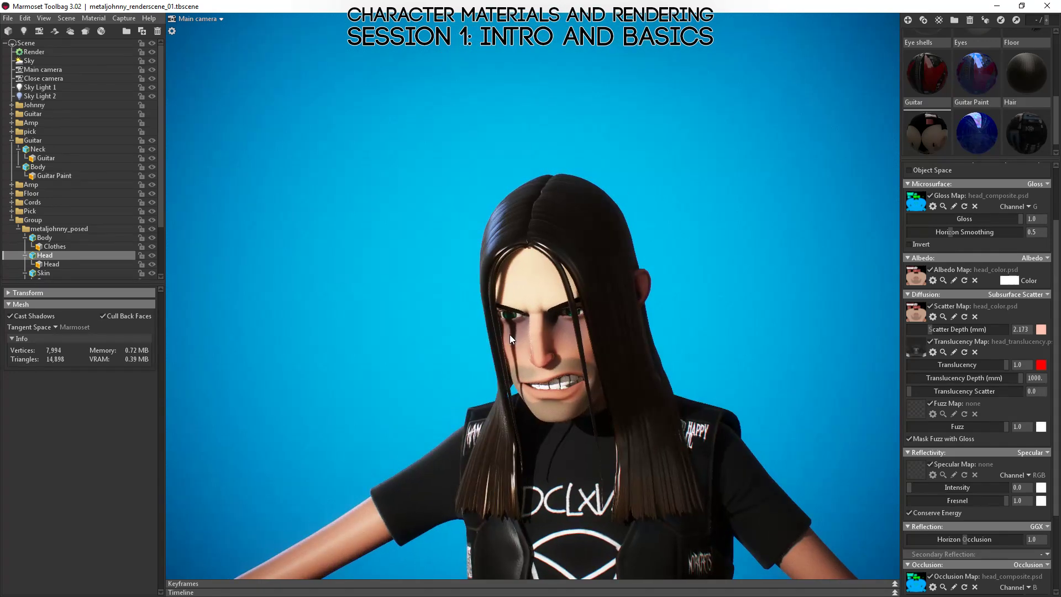
pyautogui.scroll(5, 639, 401)
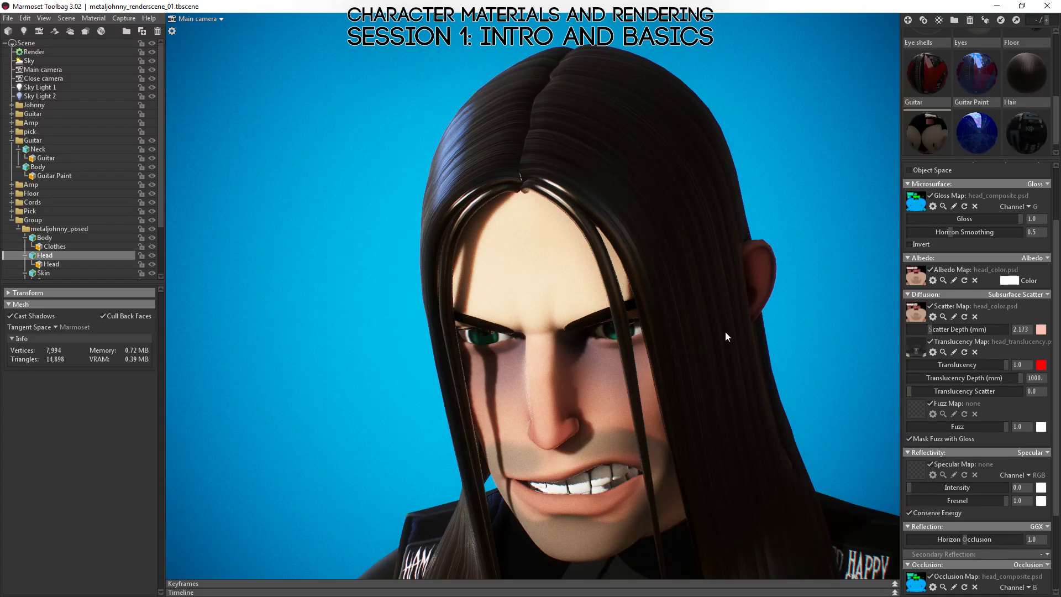
pyautogui.scroll(-5, 804, 331)
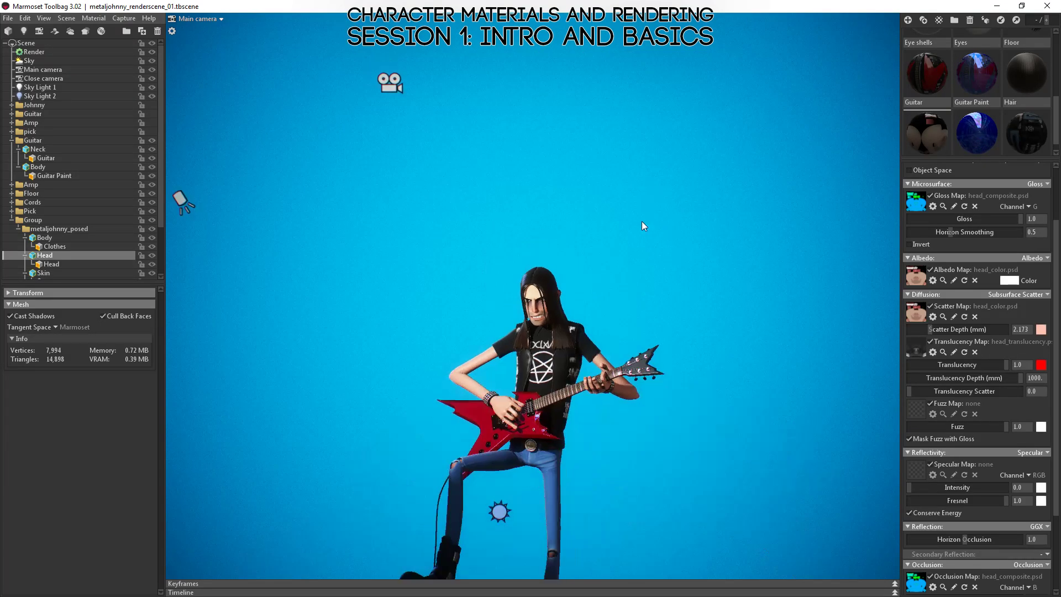
pyautogui.scroll(5, 632, 329)
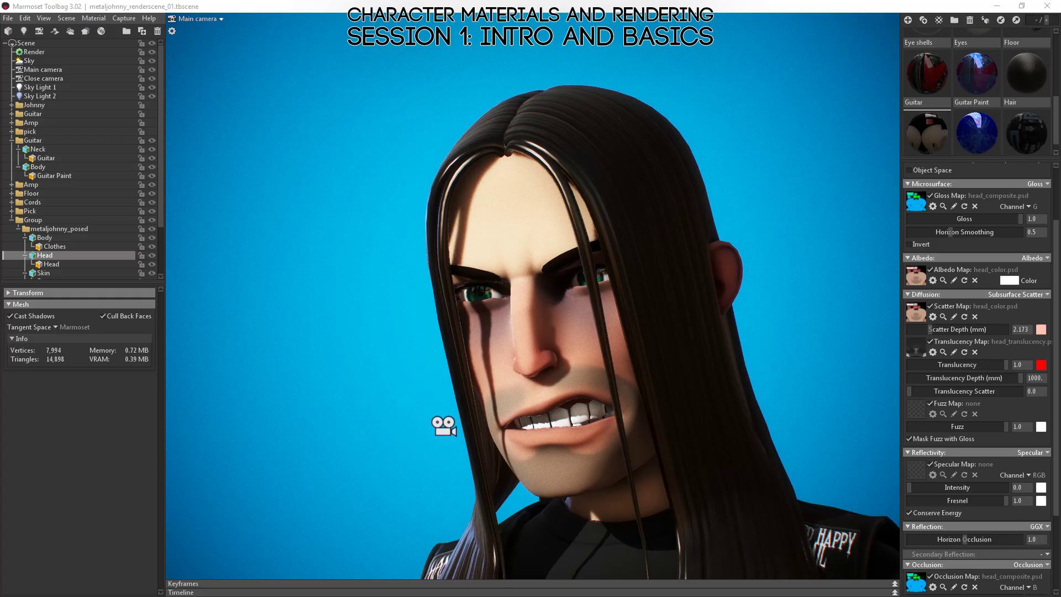
# Step: Switch to the OneNote outline and highlight the special-case shaders topic, including parallax mapping
pyautogui.hotkey('alt', 'Tab')
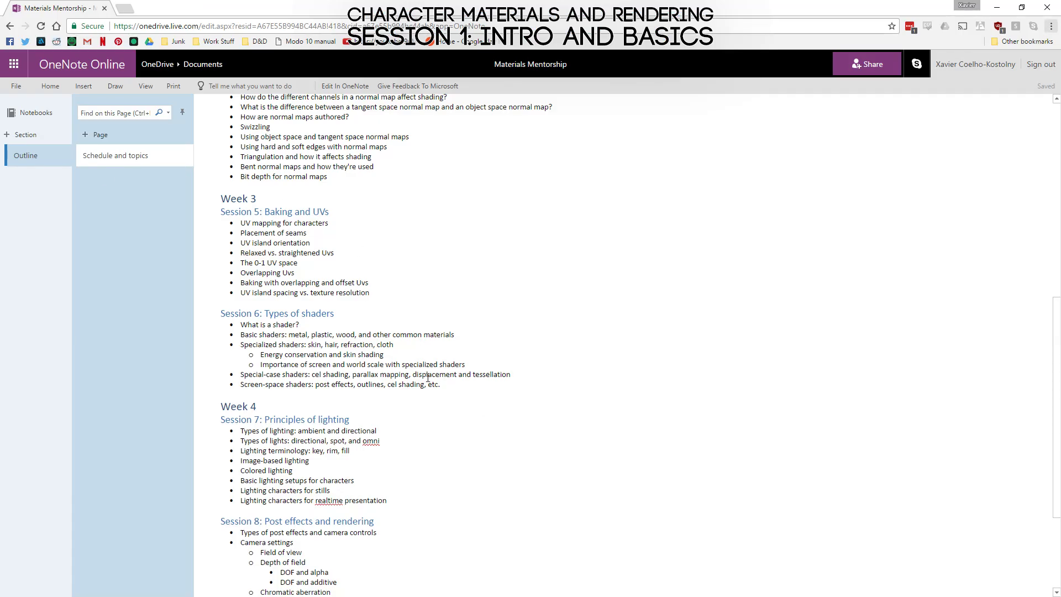
pyautogui.moveTo(241, 376); pyautogui.dragTo(409, 376)
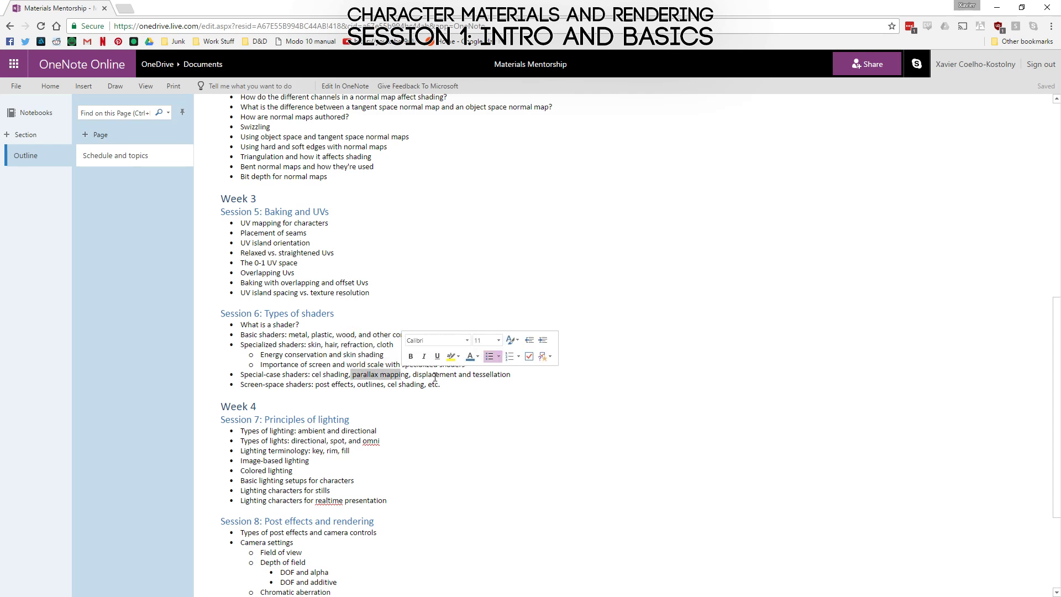
pyautogui.click(429, 376)
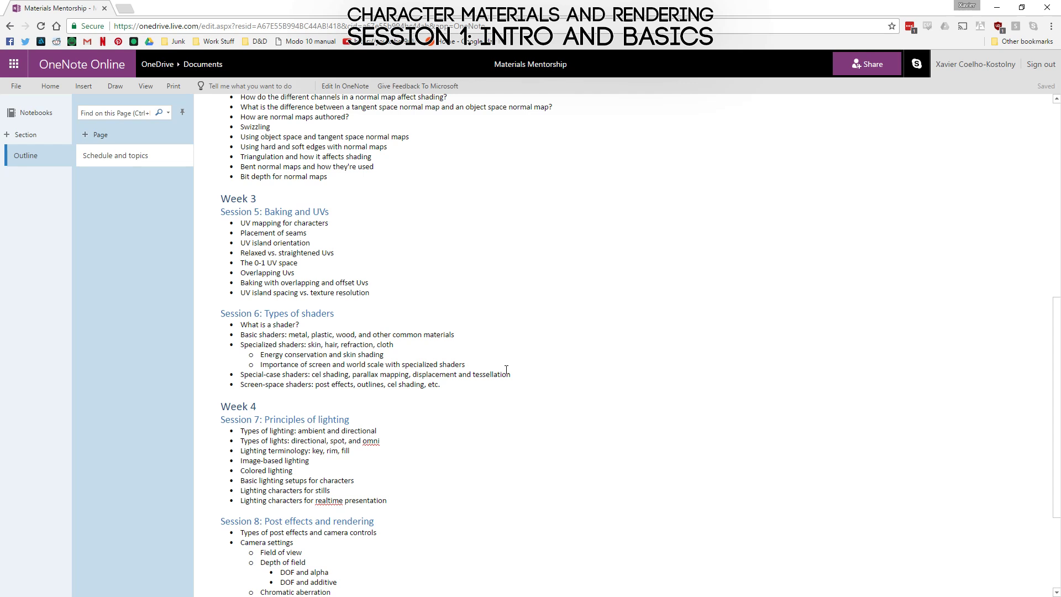
# Step: Highlight the screen-space shaders topic on post effects, outlines and cel shading
pyautogui.moveTo(263, 388); pyautogui.dragTo(393, 386)
pyautogui.click(419, 386)
pyautogui.scroll(-1, 463, 383)
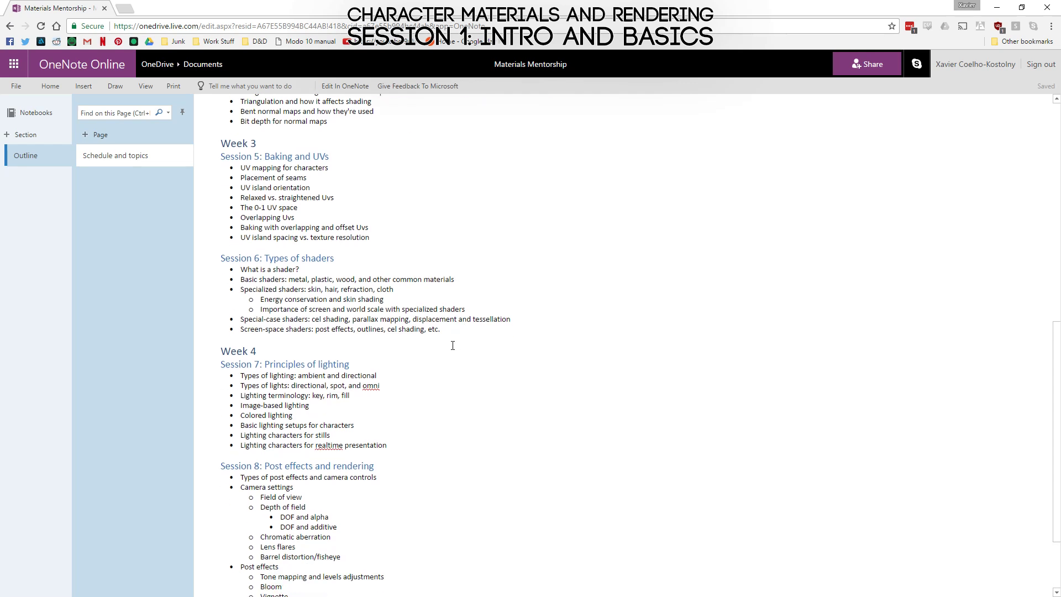
pyautogui.moveTo(423, 331); pyautogui.dragTo(321, 323)
pyautogui.click(391, 330)
pyautogui.click(455, 321)
# Step: Go to Session 7: Principles of lighting and highlight its heading and the ambient and directional lighting topic
pyautogui.scroll(-2, 336, 249)
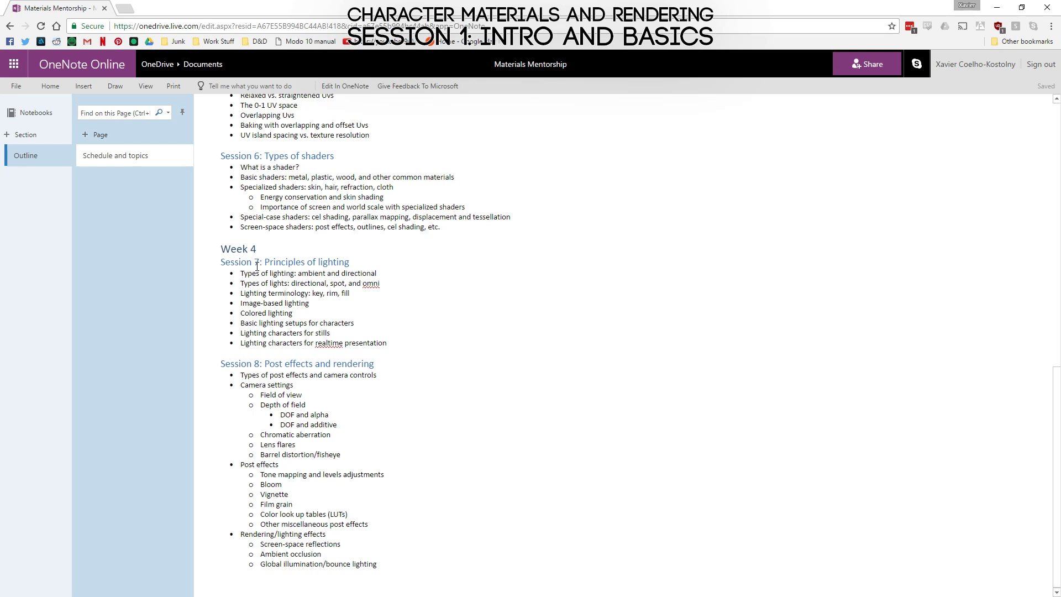
pyautogui.scroll(-2, 226, 262)
pyautogui.moveTo(225, 262); pyautogui.dragTo(285, 262)
pyautogui.click(283, 203)
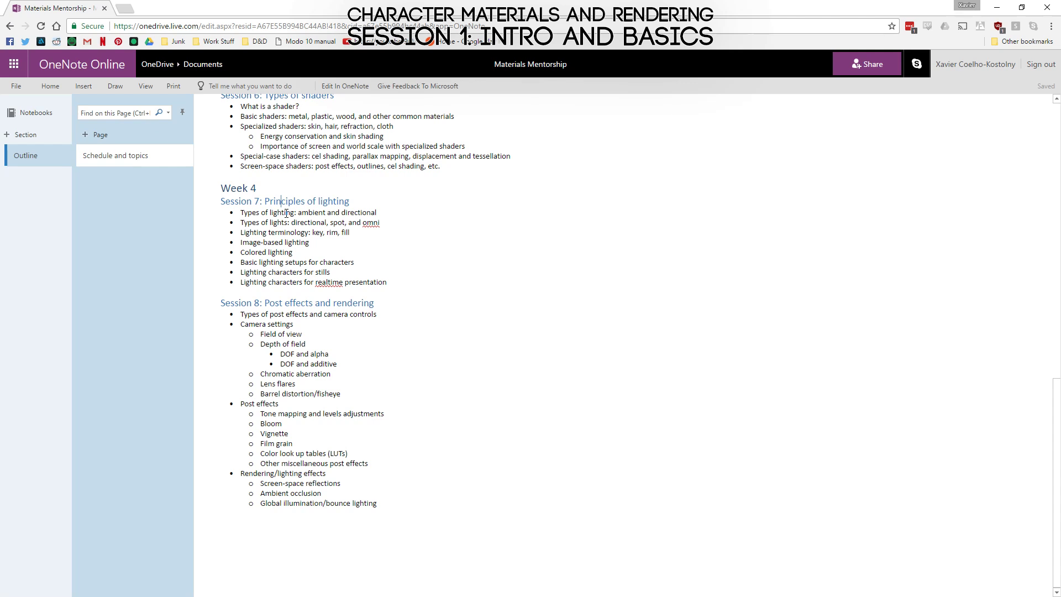
pyautogui.moveTo(298, 213); pyautogui.dragTo(350, 213)
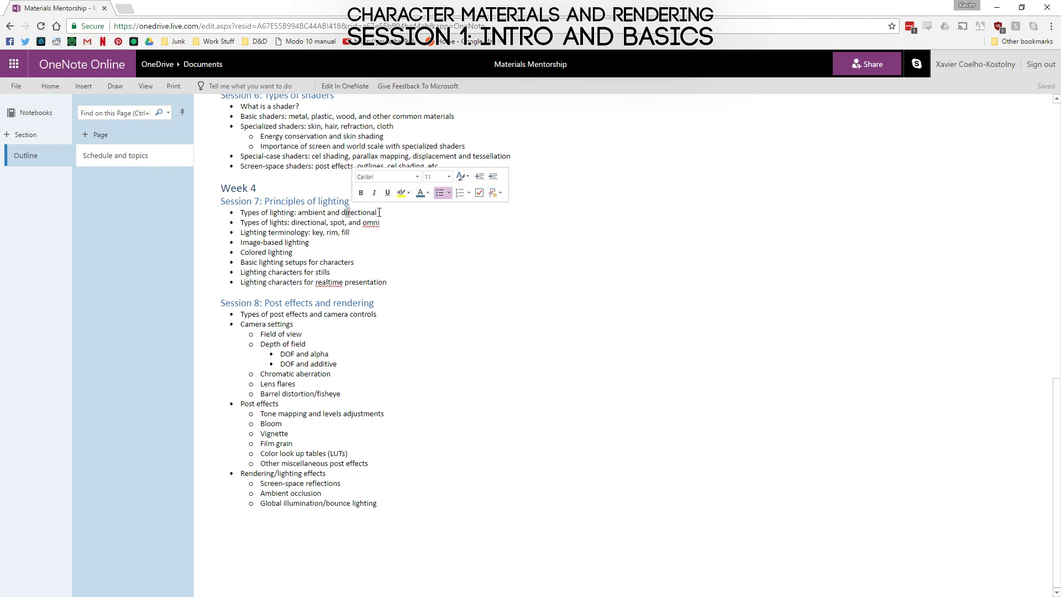
# Step: Highlight the directional and spot light types in Session 7's types of lights topic
pyautogui.click(377, 214)
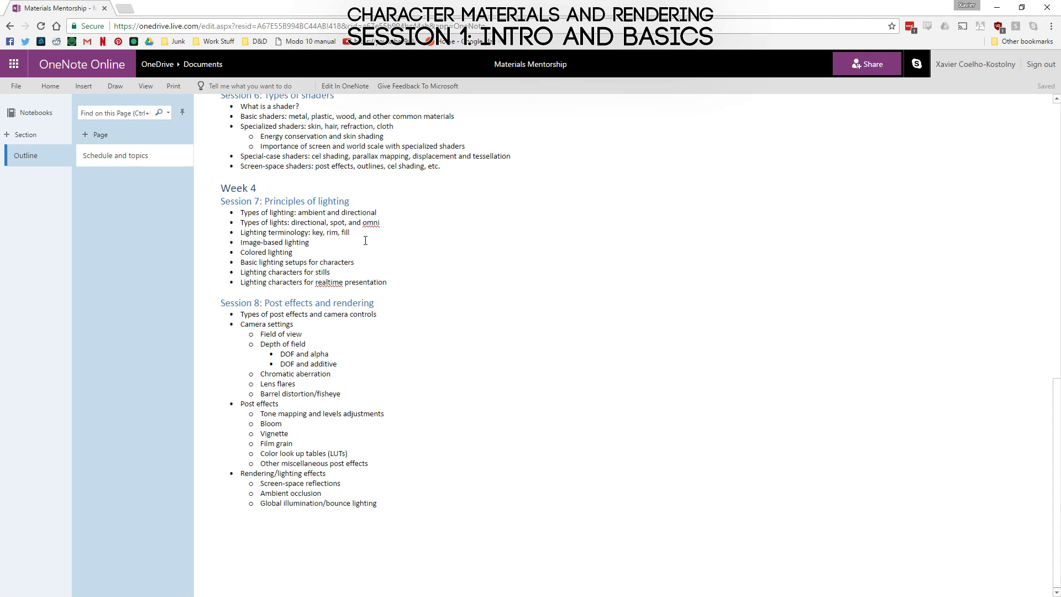
pyautogui.moveTo(288, 222); pyautogui.dragTo(311, 222)
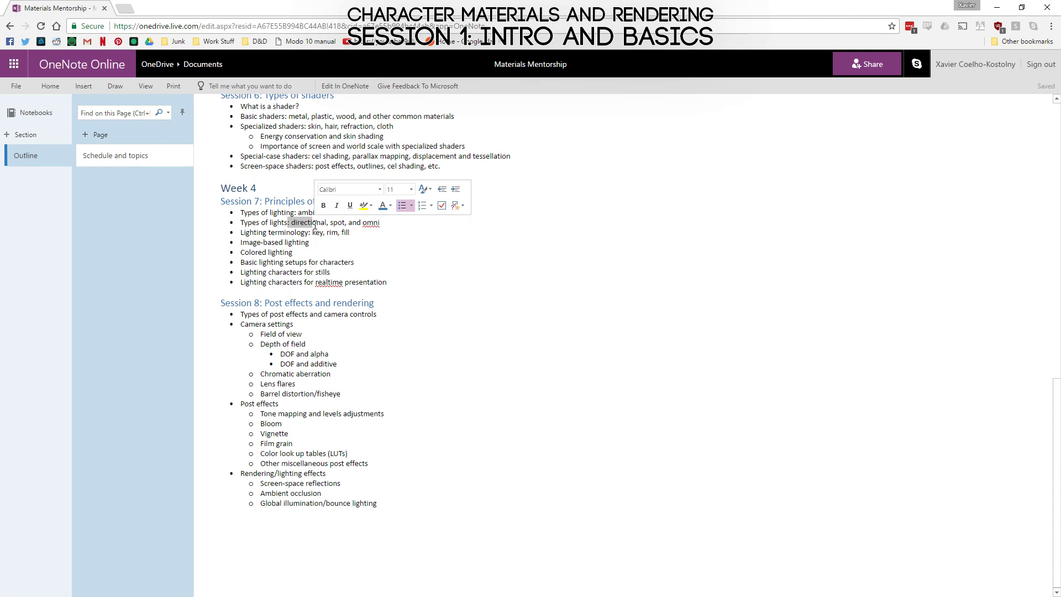
pyautogui.click(306, 222)
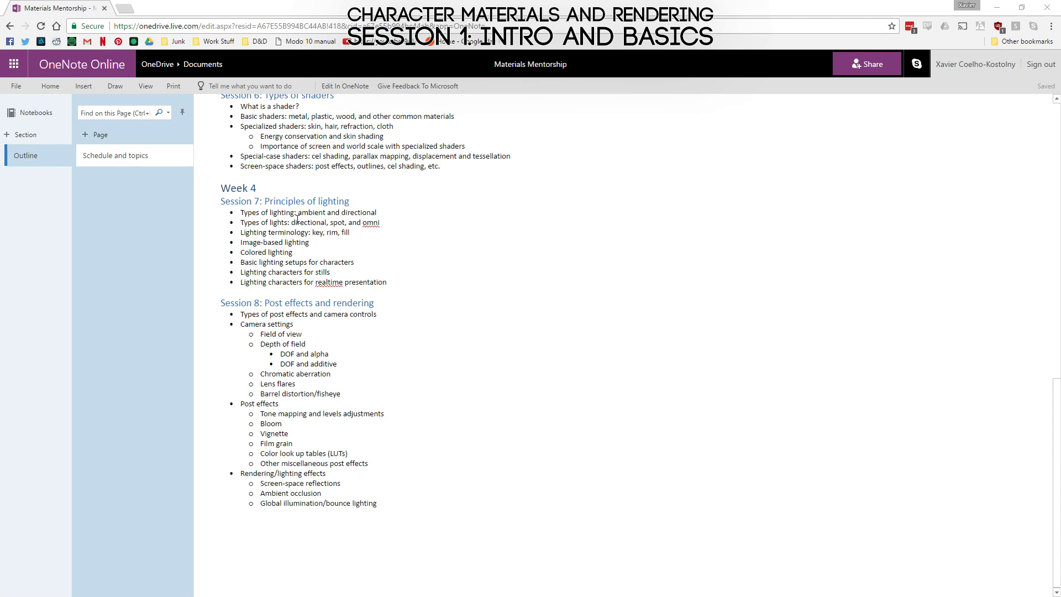
pyautogui.moveTo(289, 223); pyautogui.dragTo(319, 221)
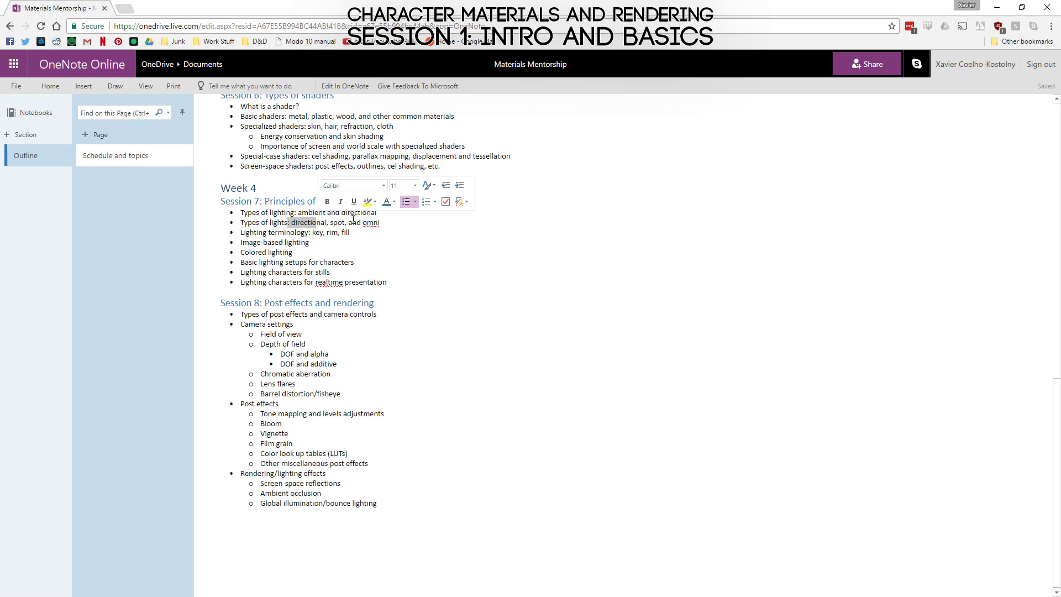
pyautogui.moveTo(330, 222); pyautogui.dragTo(345, 227)
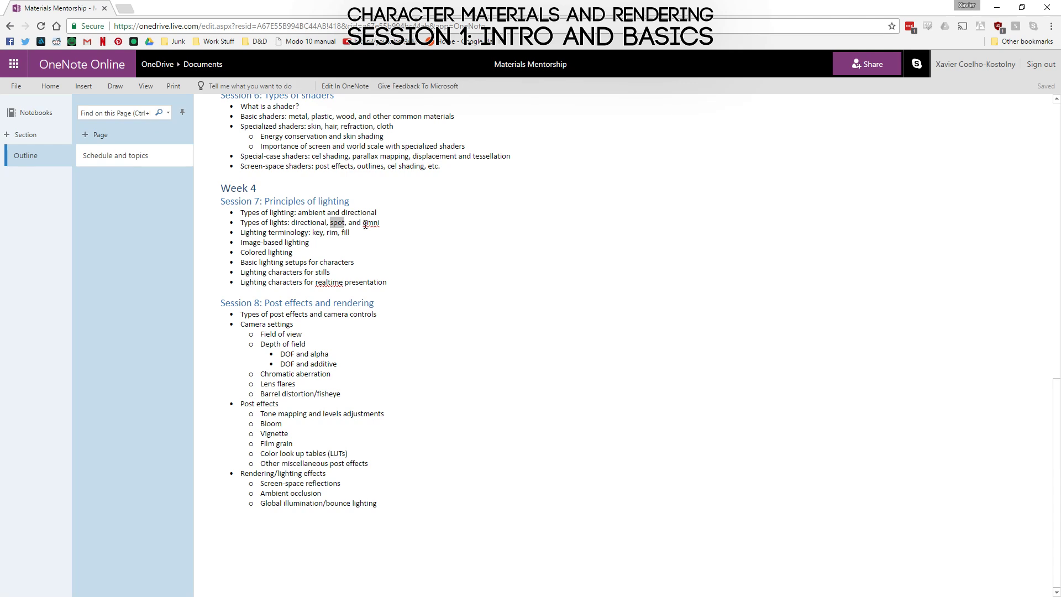
# Step: Go past the lighting terminology line and highlight the image-based lighting and colored lighting topics
pyautogui.click(315, 233)
pyautogui.click(350, 233)
pyautogui.moveTo(310, 243); pyautogui.dragTo(241, 244)
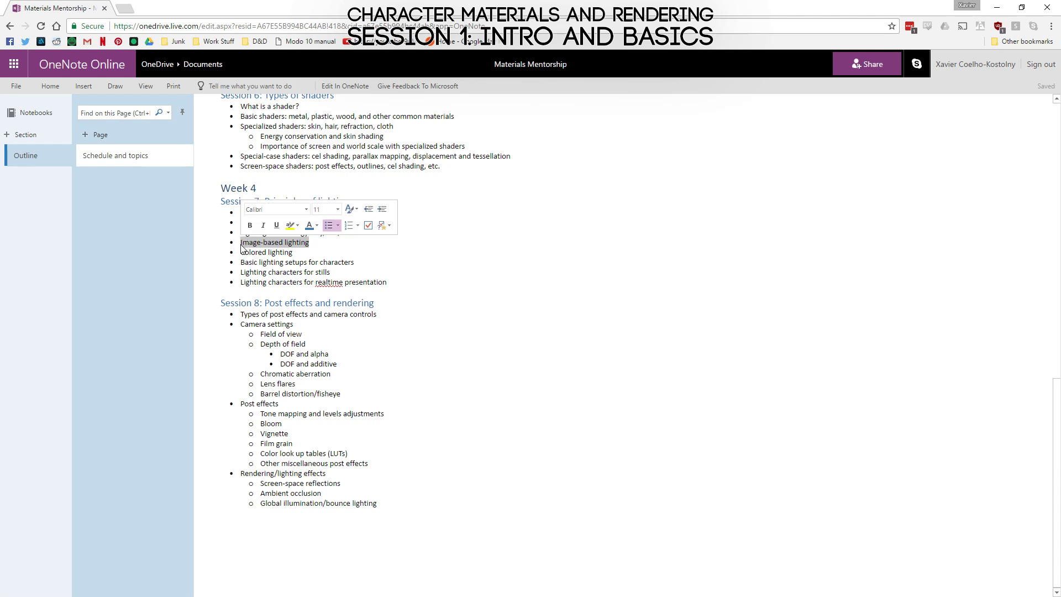
pyautogui.click(293, 256)
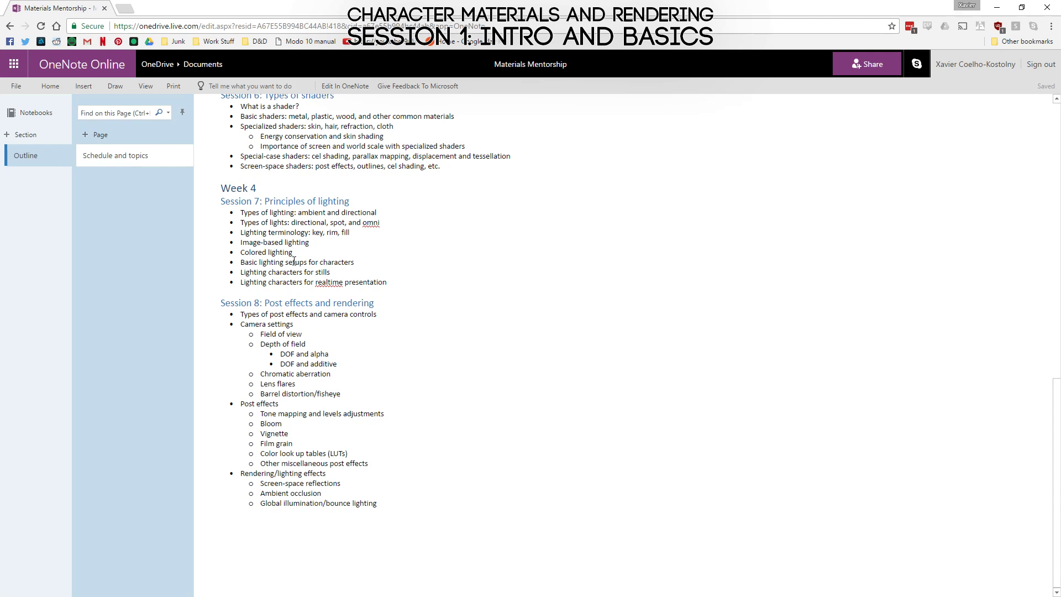
pyautogui.moveTo(293, 253); pyautogui.dragTo(239, 253)
# Step: Highlight the topics on basic lighting setups for characters and lighting characters for stills
pyautogui.click(276, 263)
pyautogui.moveTo(241, 262); pyautogui.dragTo(354, 265)
pyautogui.click(355, 263)
pyautogui.moveTo(332, 273); pyautogui.dragTo(287, 275)
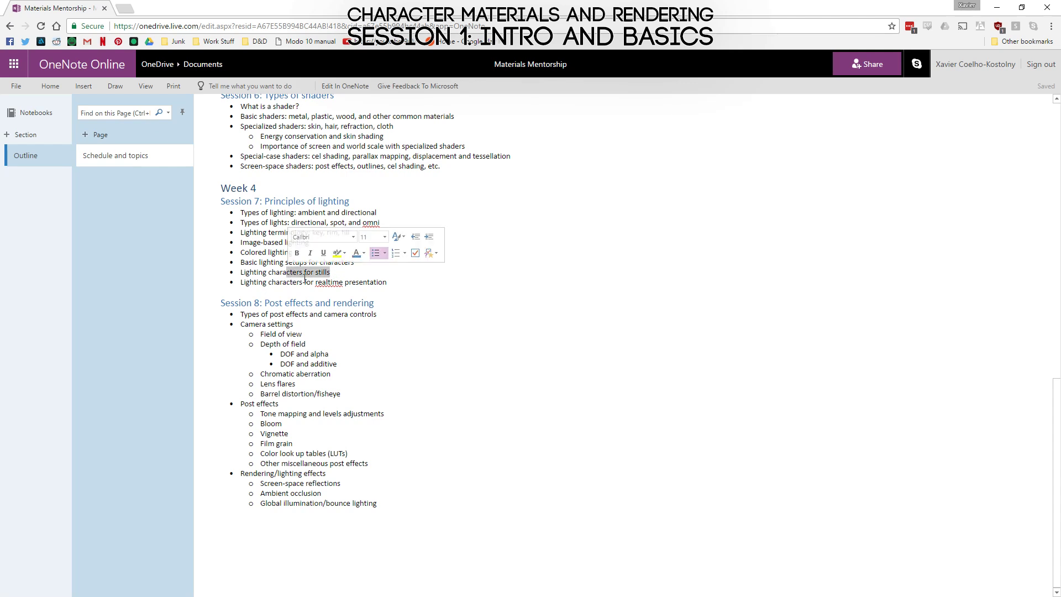
pyautogui.click(299, 278)
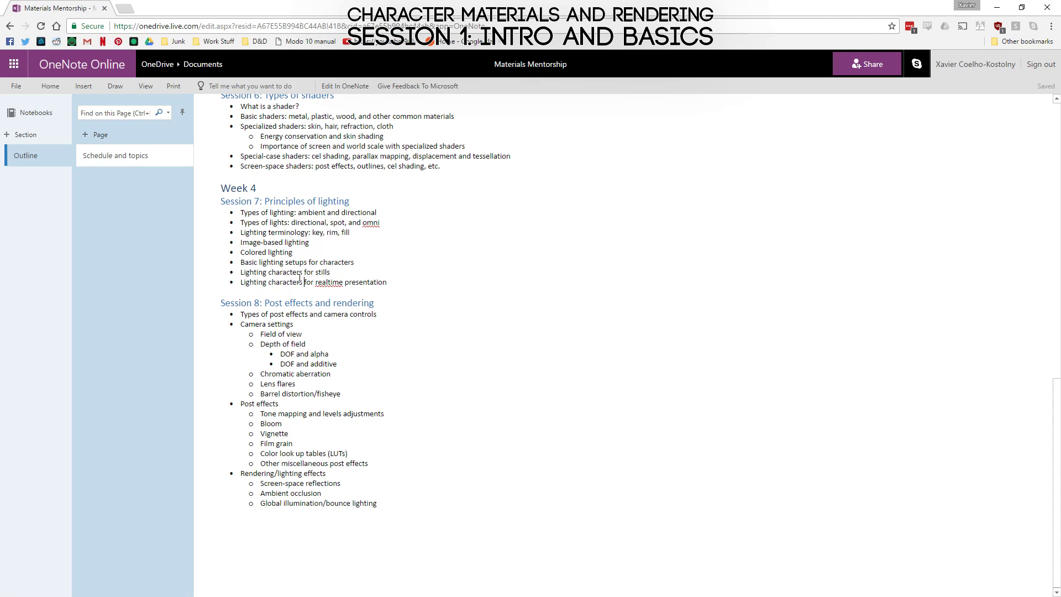
pyautogui.click(388, 283)
# Step: Highlight the Session 8: Post effects and rendering heading and its topic on types of post effects and camera controls
pyautogui.moveTo(224, 305); pyautogui.dragTo(303, 305)
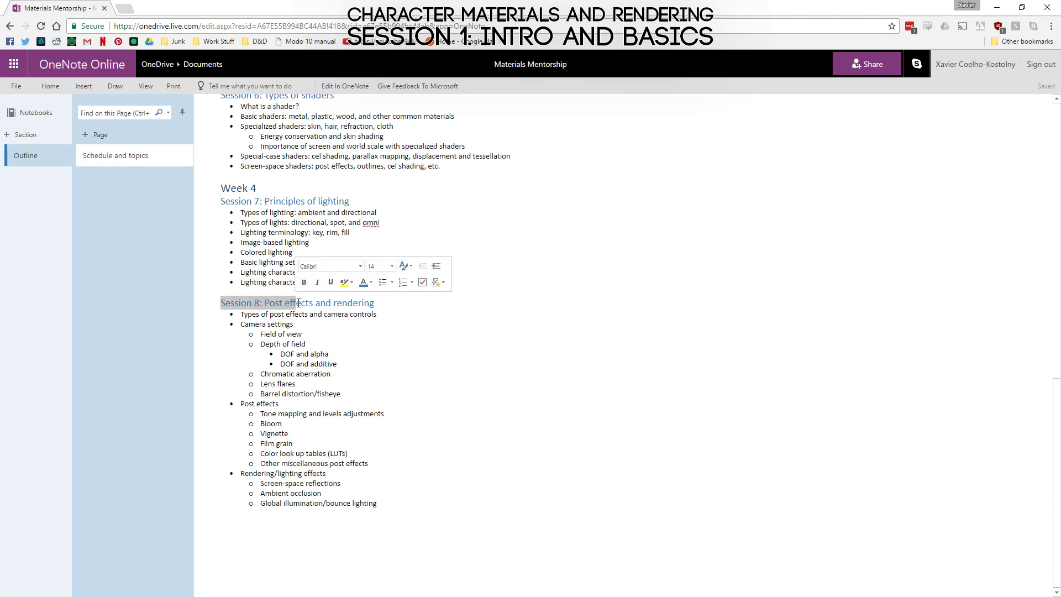
pyautogui.click(321, 305)
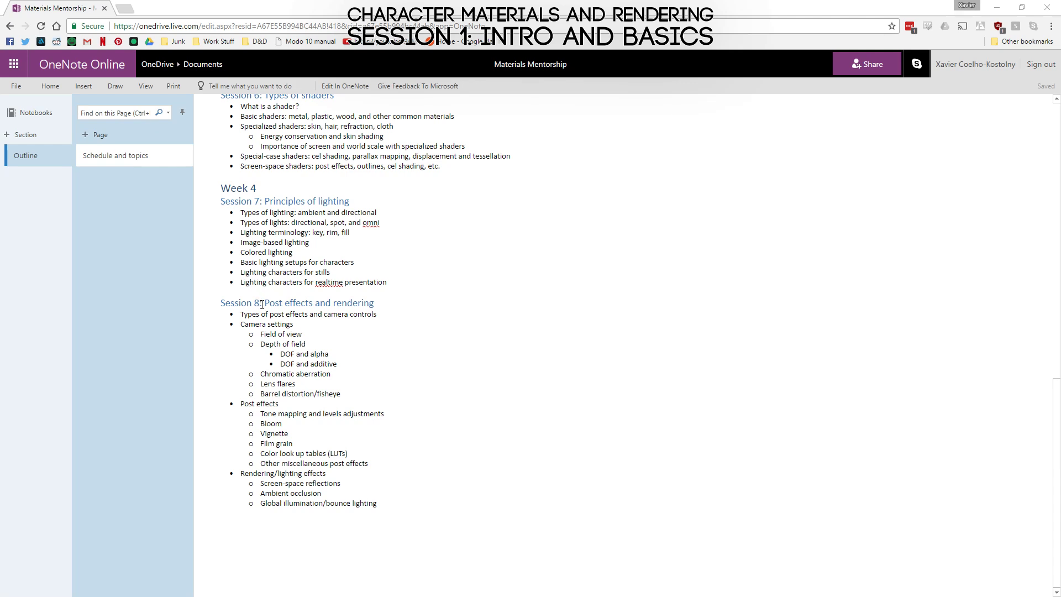
pyautogui.moveTo(264, 304); pyautogui.dragTo(374, 305)
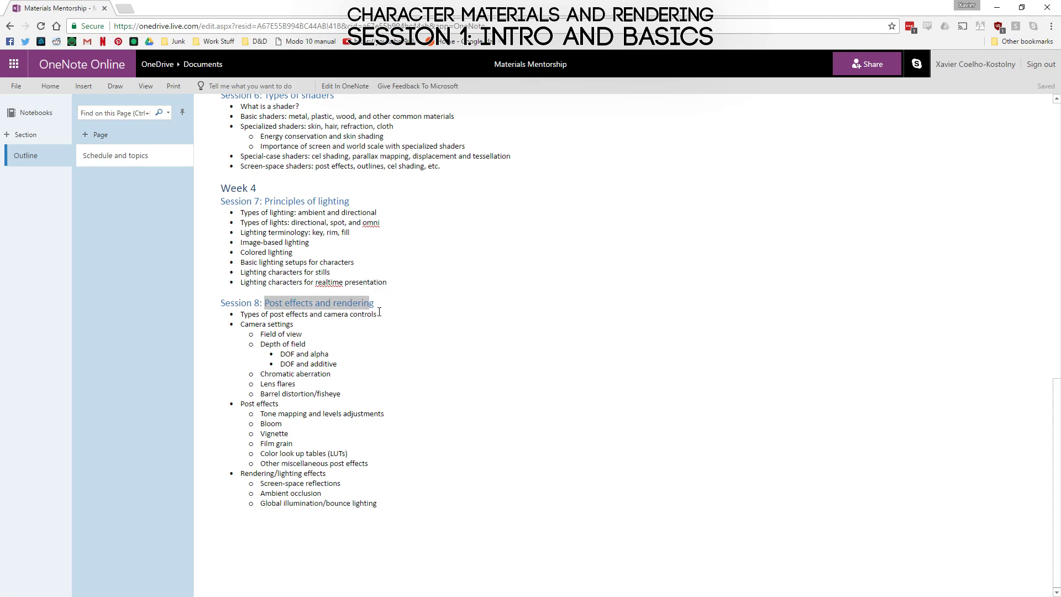
pyautogui.click(379, 312)
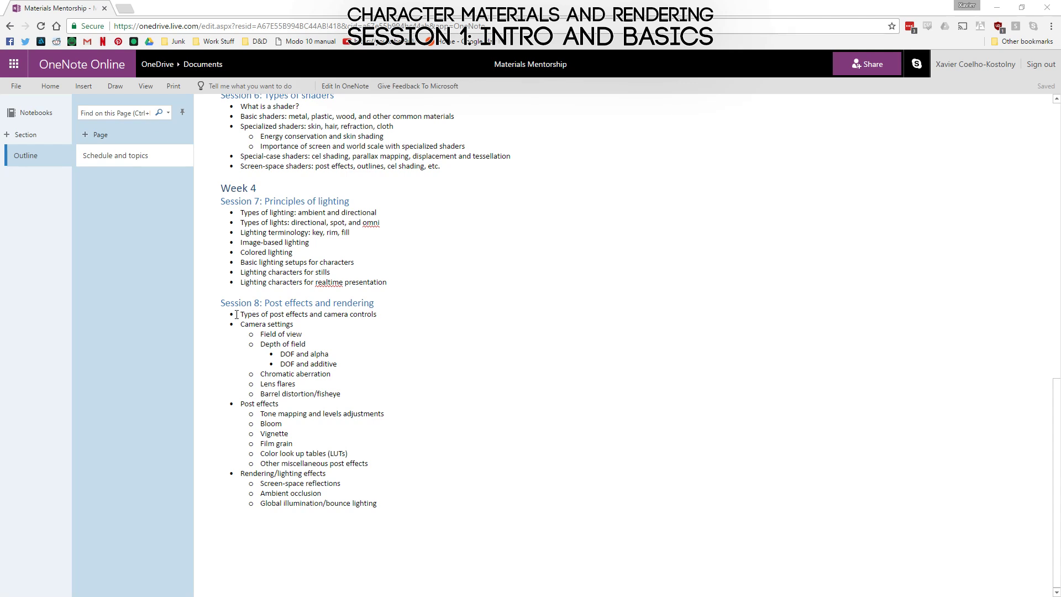
pyautogui.moveTo(239, 314); pyautogui.dragTo(378, 315)
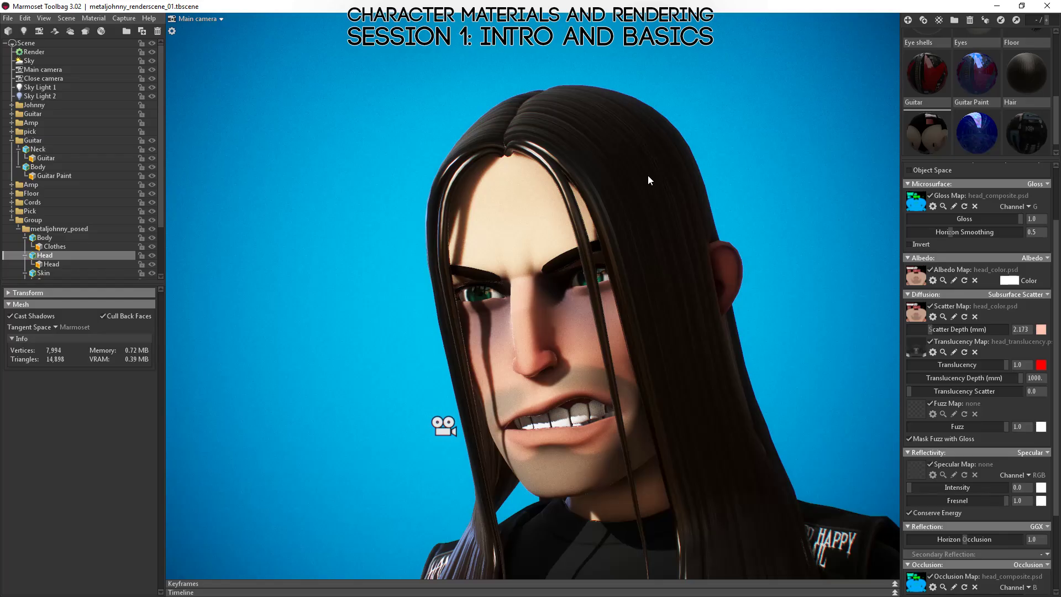
# Step: Switch to Marmoset Toolbag and examine the Render lighting settings and the Main camera's lens, focus and distortion settings
pyautogui.click(34, 52)
pyautogui.scroll(-1, 95, 477)
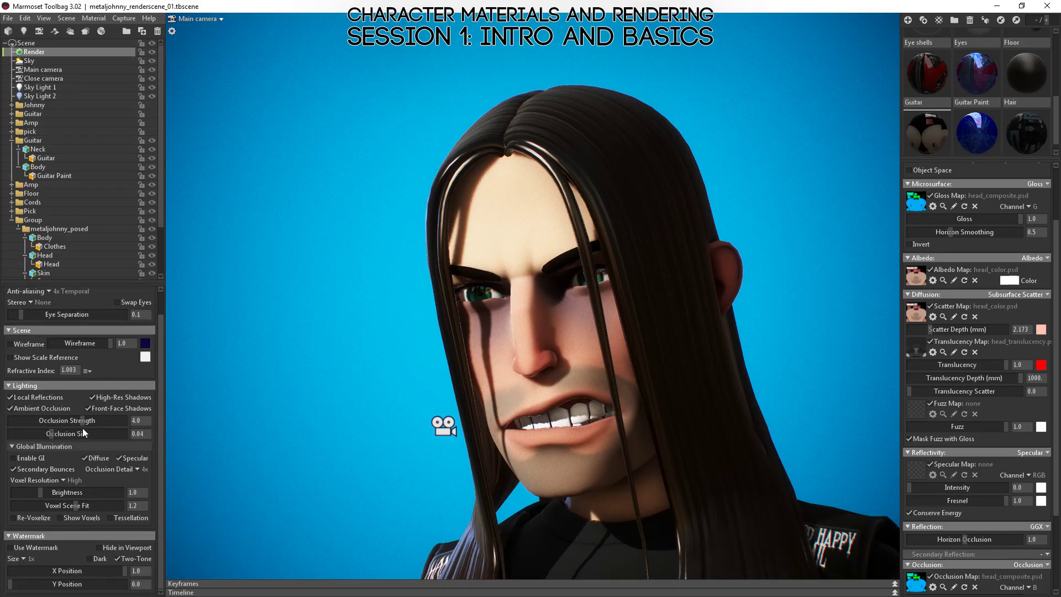
pyautogui.click(33, 70)
pyautogui.scroll(-6, 78, 420)
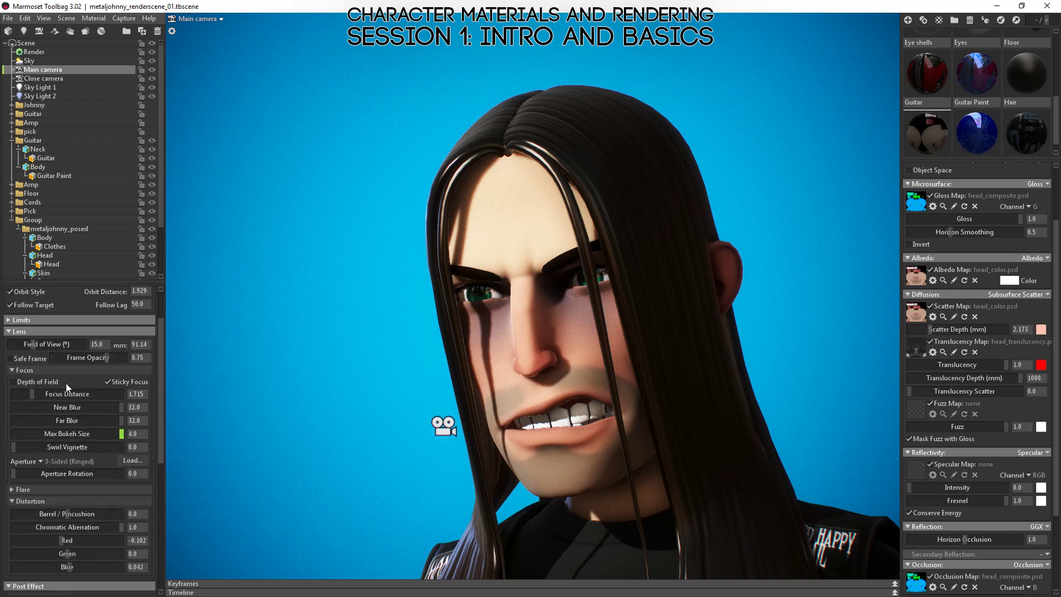
pyautogui.scroll(1, 266, 241)
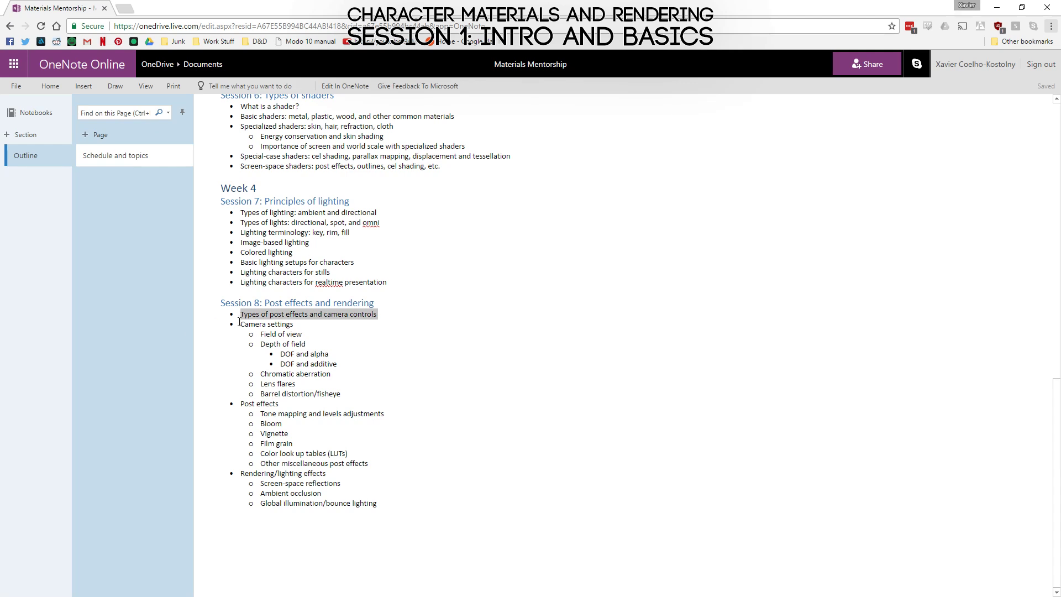
# Step: Switch back to the OneNote outline and highlight the Camera settings and Field of view topics in Session 8
pyautogui.moveTo(255, 329); pyautogui.dragTo(298, 326)
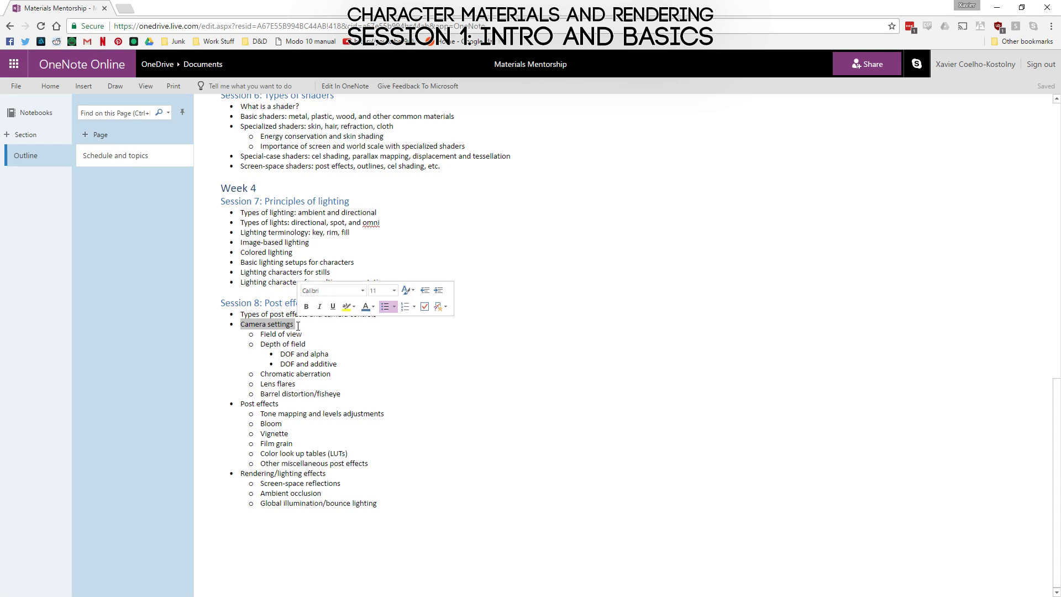
pyautogui.click(296, 346)
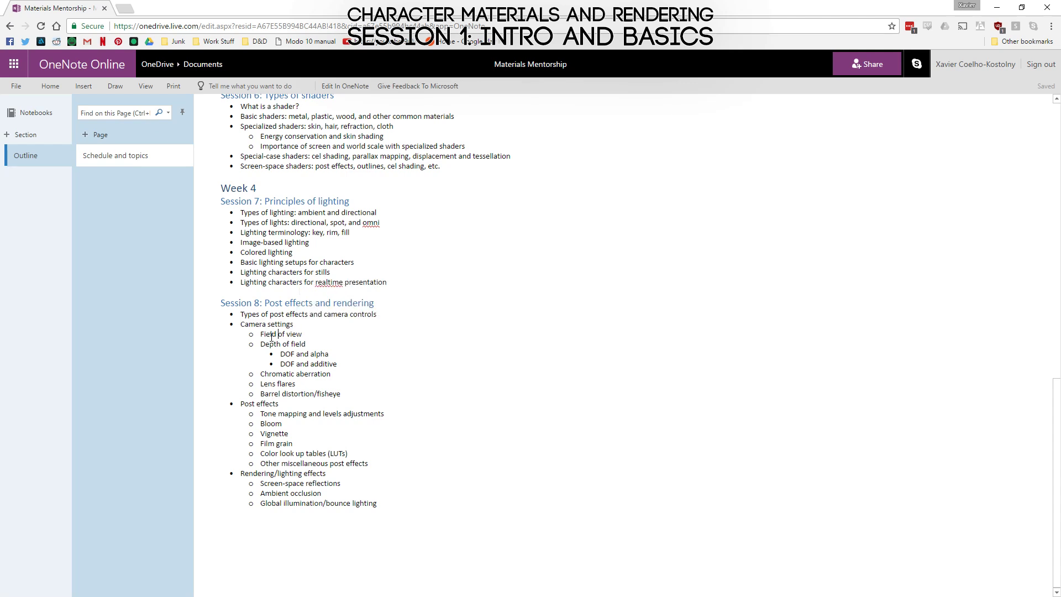
pyautogui.click(289, 334)
pyautogui.moveTo(302, 334); pyautogui.dragTo(259, 336)
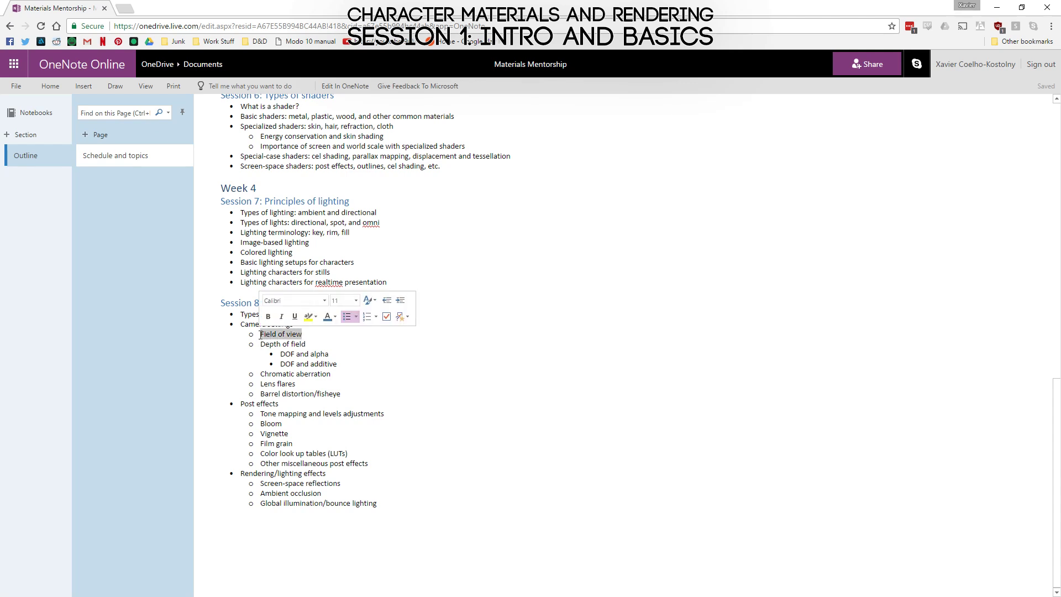
pyautogui.click(290, 335)
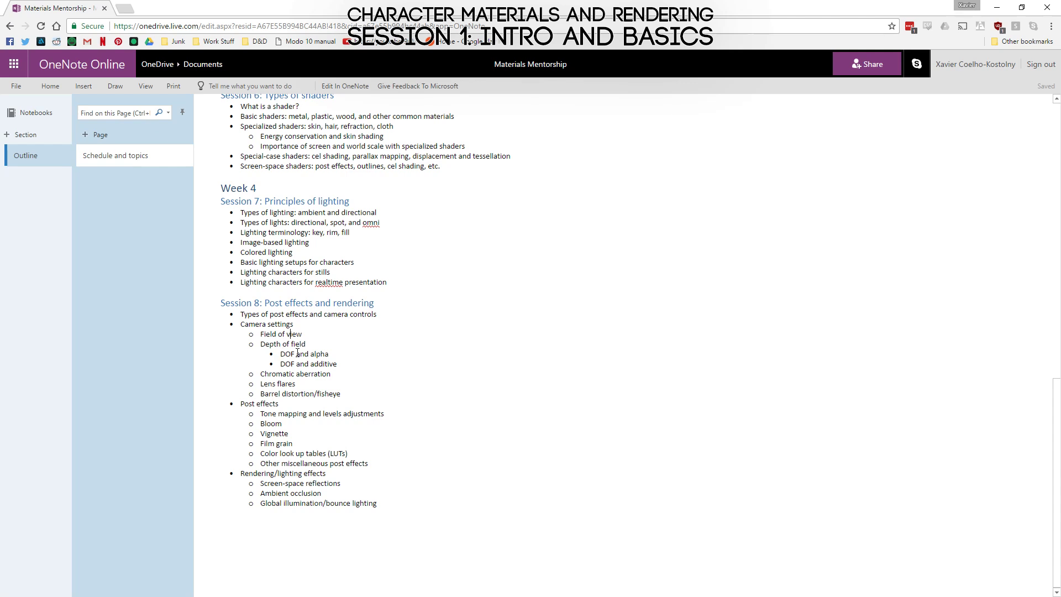
# Step: Highlight the DOF and alpha and DOF and additive subtopics under Depth of field
pyautogui.moveTo(280, 354); pyautogui.dragTo(326, 354)
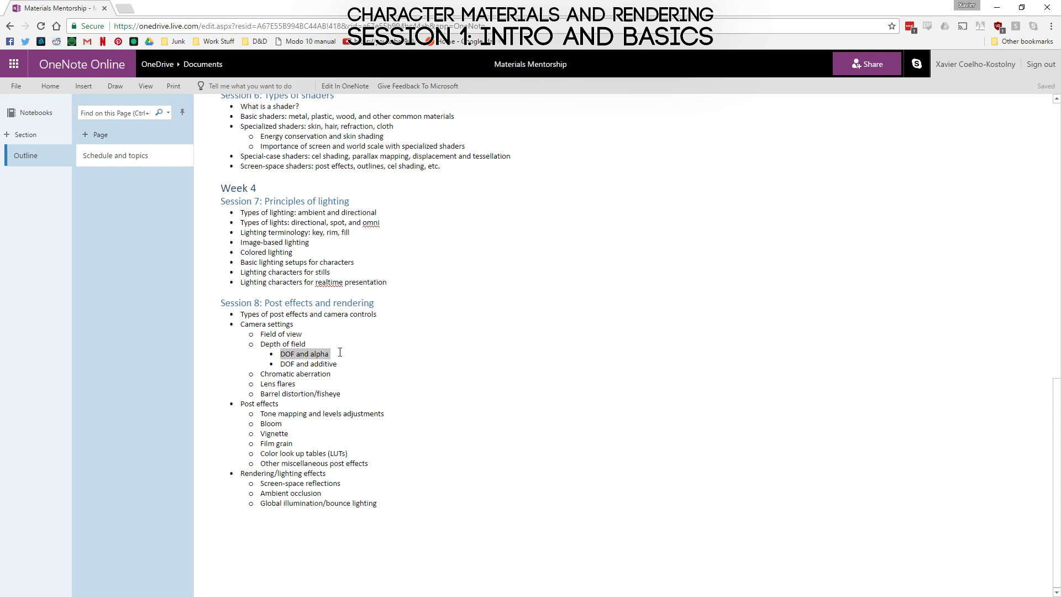
pyautogui.click(303, 367)
pyautogui.moveTo(280, 363); pyautogui.dragTo(341, 363)
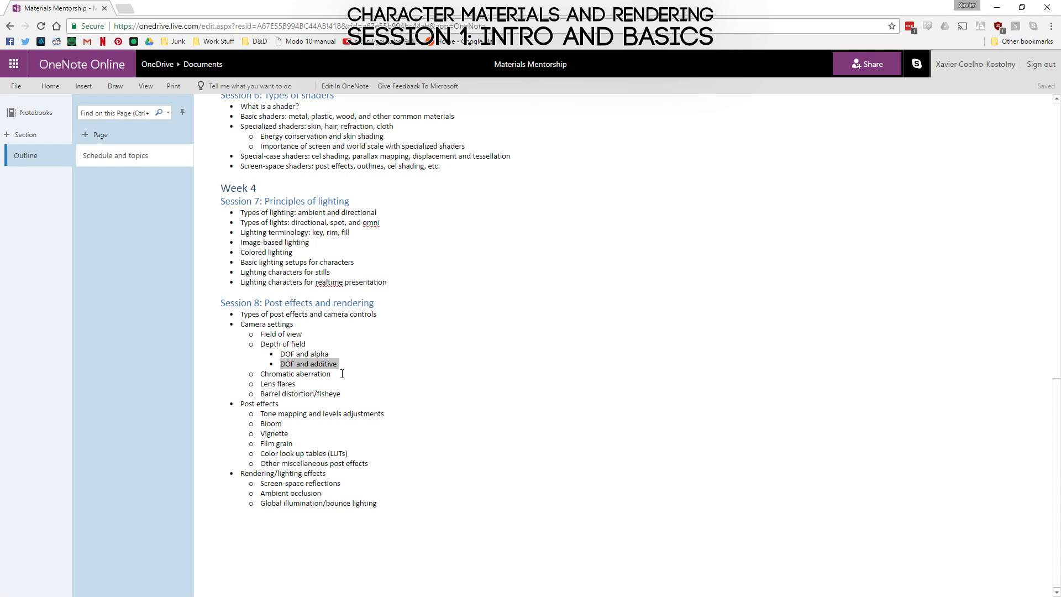
pyautogui.click(330, 354)
# Step: Highlight the chromatic aberration, lens flares and barrel distortion/fisheye topics under Camera settings
pyautogui.moveTo(332, 375); pyautogui.dragTo(265, 381)
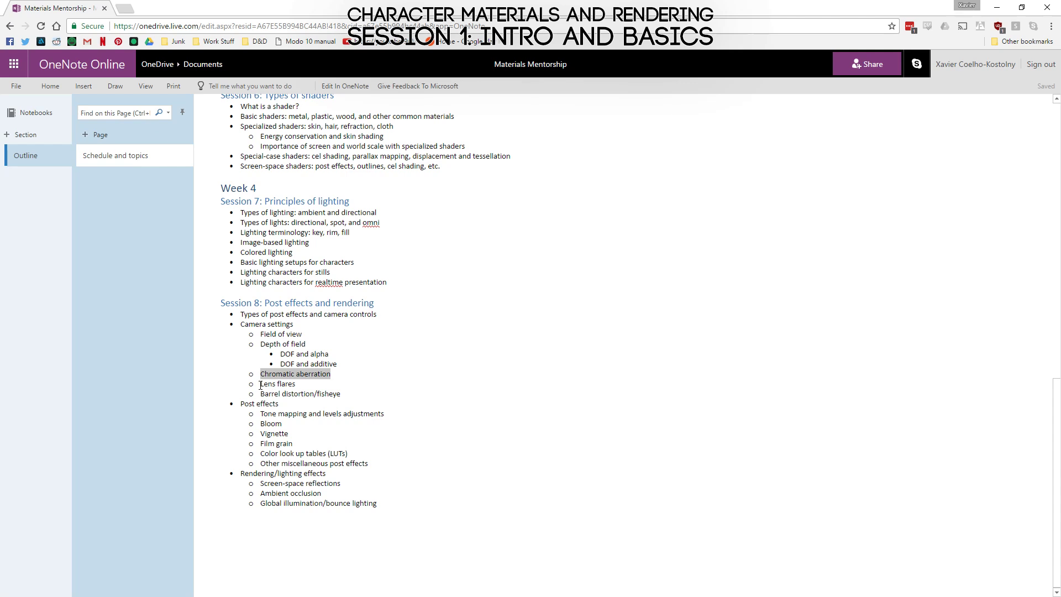
pyautogui.moveTo(267, 384); pyautogui.dragTo(297, 385)
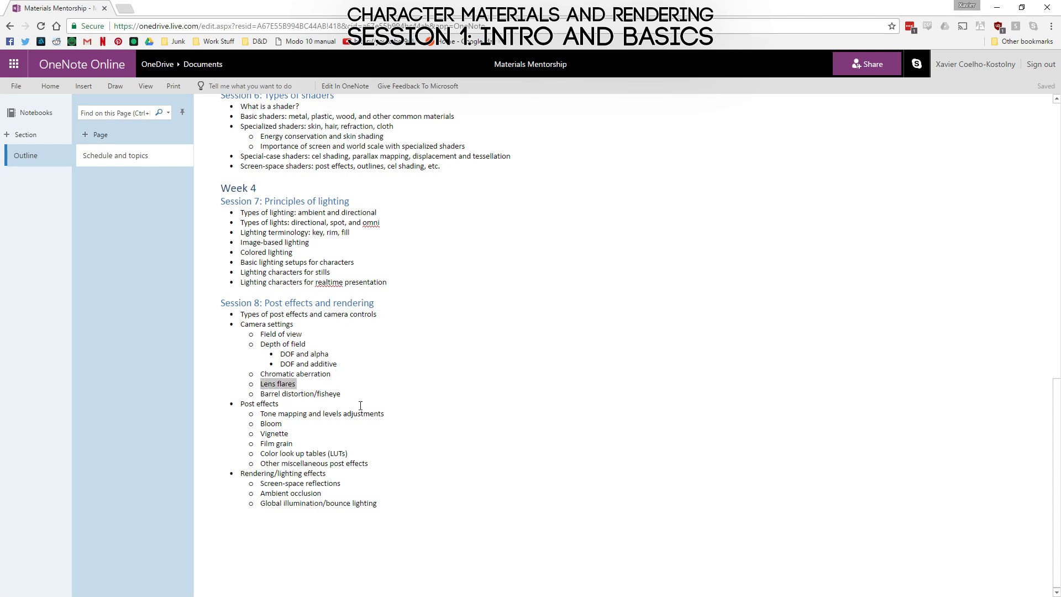
pyautogui.doubleClick(334, 395)
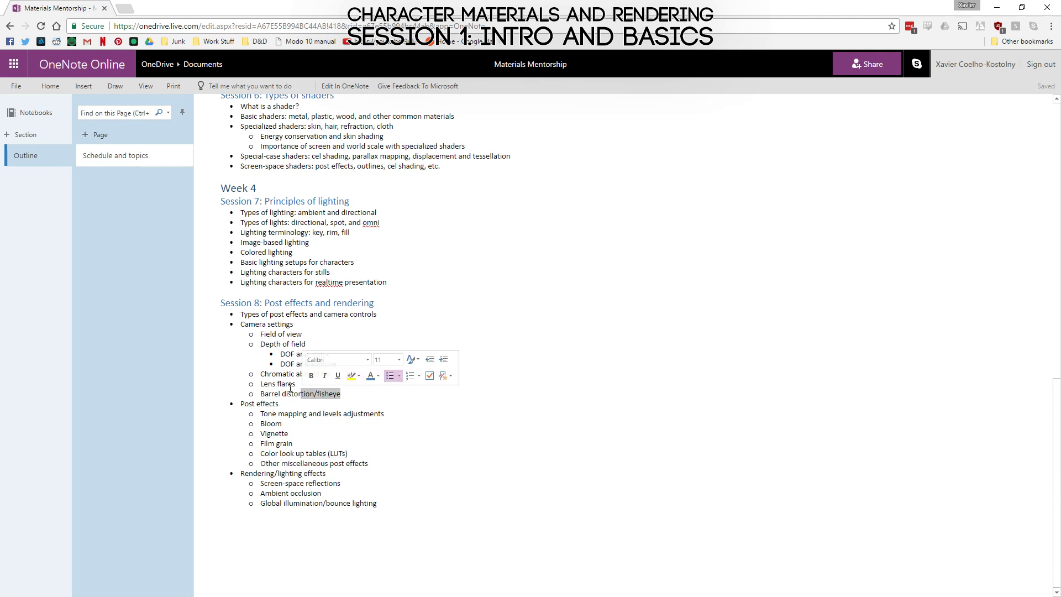
pyautogui.click(285, 383)
pyautogui.moveTo(261, 393); pyautogui.dragTo(341, 396)
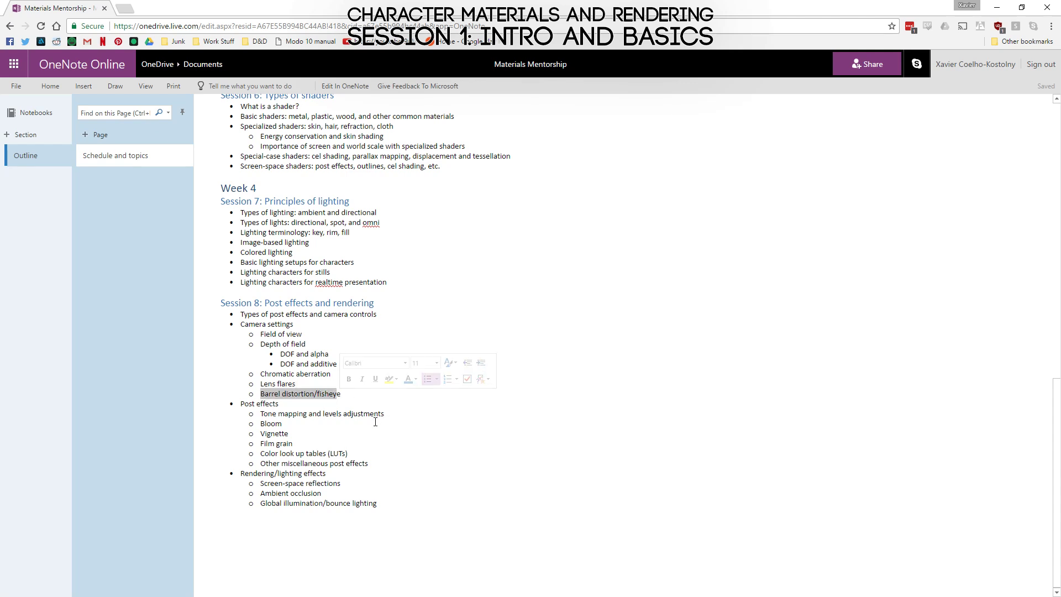
pyautogui.click(359, 404)
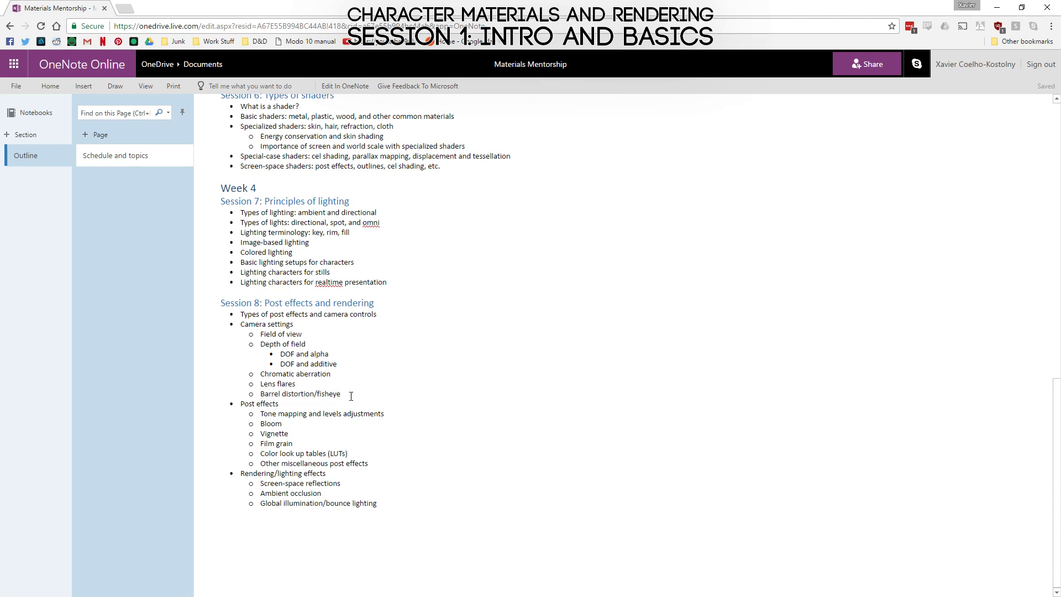
pyautogui.click(354, 395)
# Step: Highlight the tone mapping and levels adjustments, bloom and vignette topics under Post effects
pyautogui.moveTo(386, 413); pyautogui.dragTo(262, 420)
pyautogui.click(288, 427)
pyautogui.moveTo(260, 424); pyautogui.dragTo(282, 424)
pyautogui.doubleClick(279, 433)
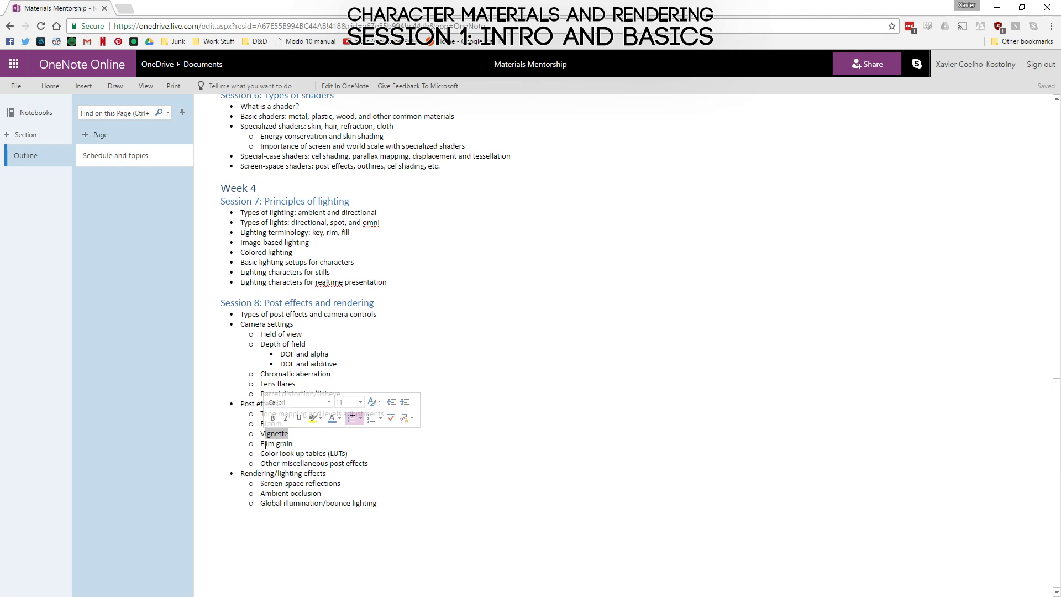
# Step: Highlight the film grain and color look up tables (LUTs) topics under Post effects
pyautogui.click(293, 445)
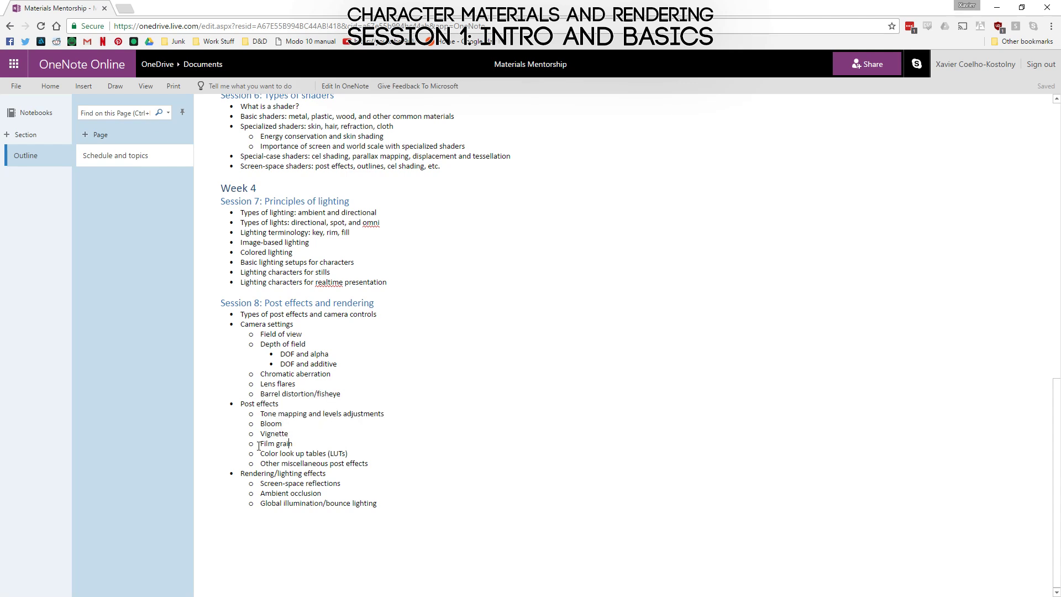
pyautogui.moveTo(266, 444); pyautogui.dragTo(294, 445)
pyautogui.moveTo(260, 454); pyautogui.dragTo(350, 455)
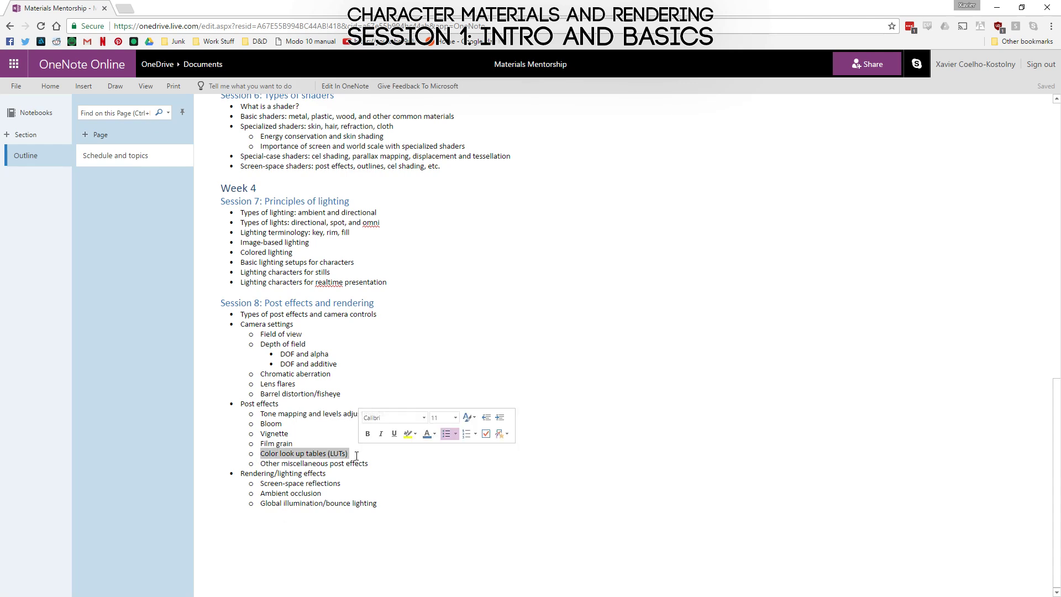
pyautogui.click(358, 456)
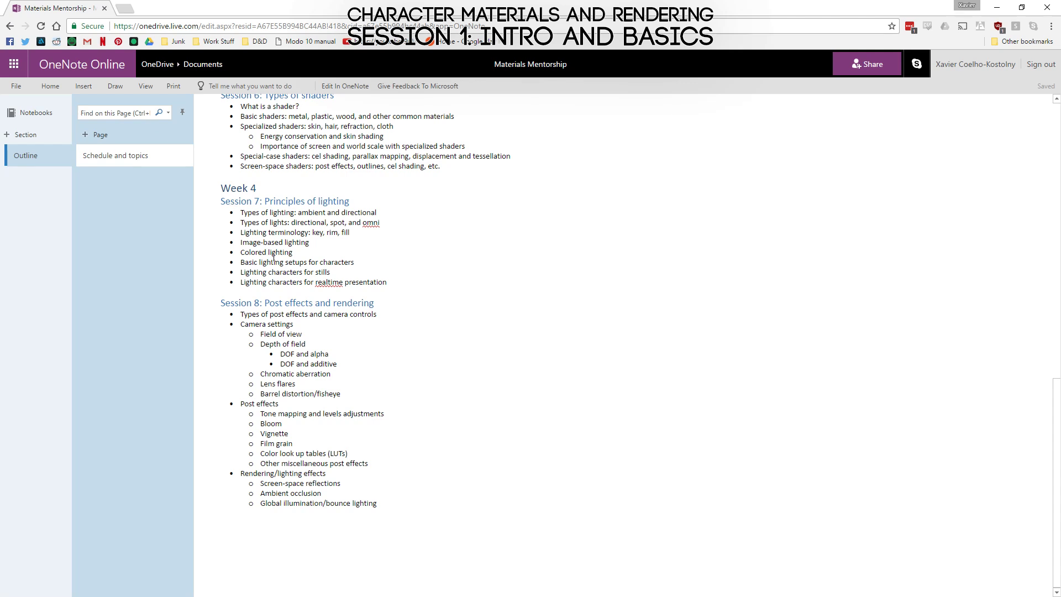
# Step: Highlight all Session 7 and Session 8 topics together, followed by the global illumination/bounce lighting topic alone
pyautogui.moveTo(239, 212); pyautogui.dragTo(403, 492)
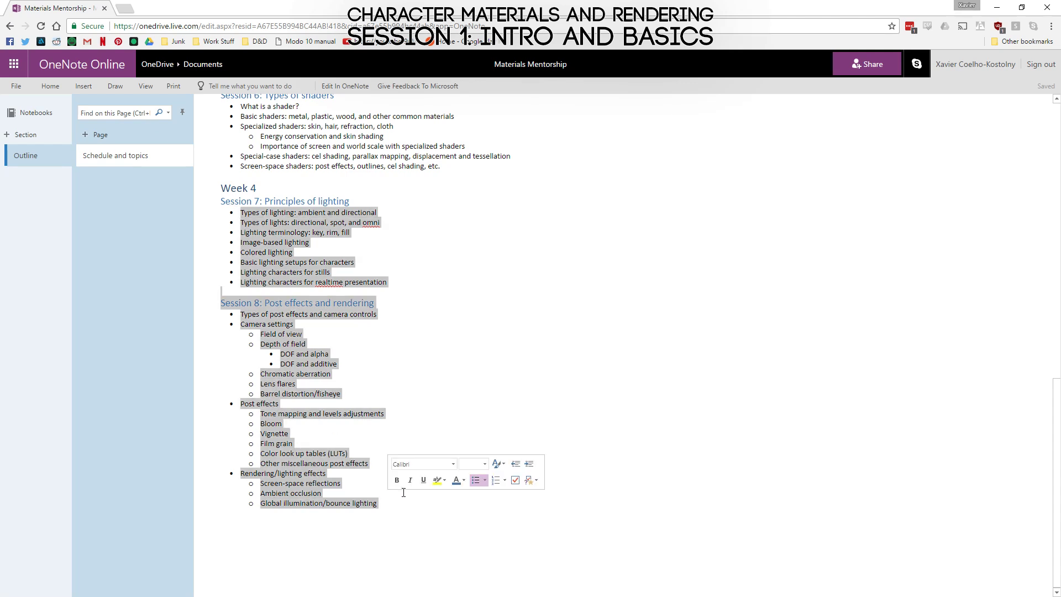
pyautogui.click(339, 454)
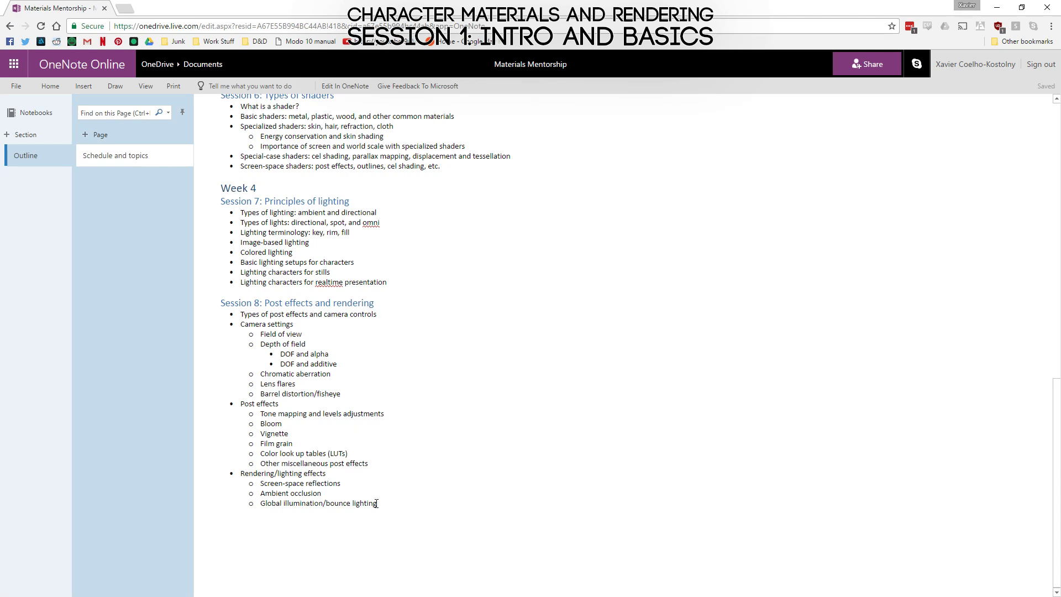
pyautogui.moveTo(377, 503); pyautogui.dragTo(268, 504)
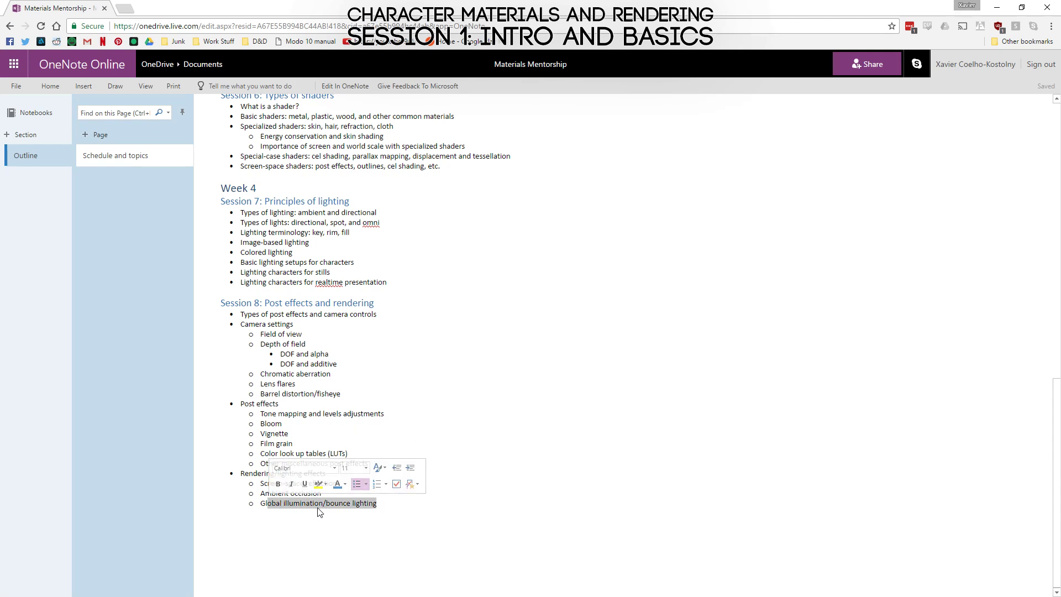
# Step: Highlight the global illumination/bounce lighting topic under Rendering/lighting effects again and clear the highlight
pyautogui.click(318, 506)
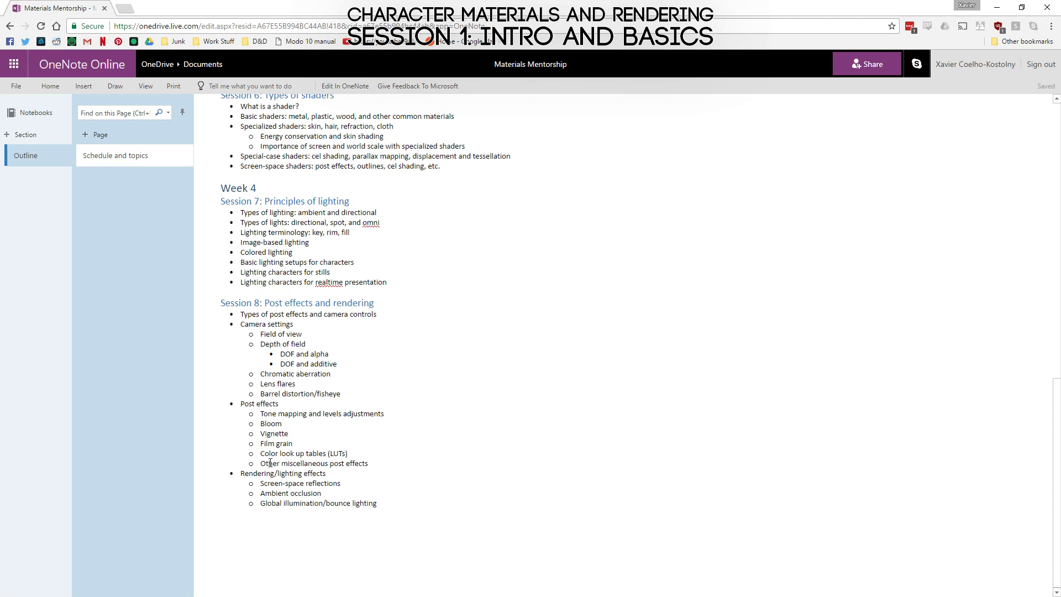
pyautogui.moveTo(384, 500); pyautogui.dragTo(259, 503)
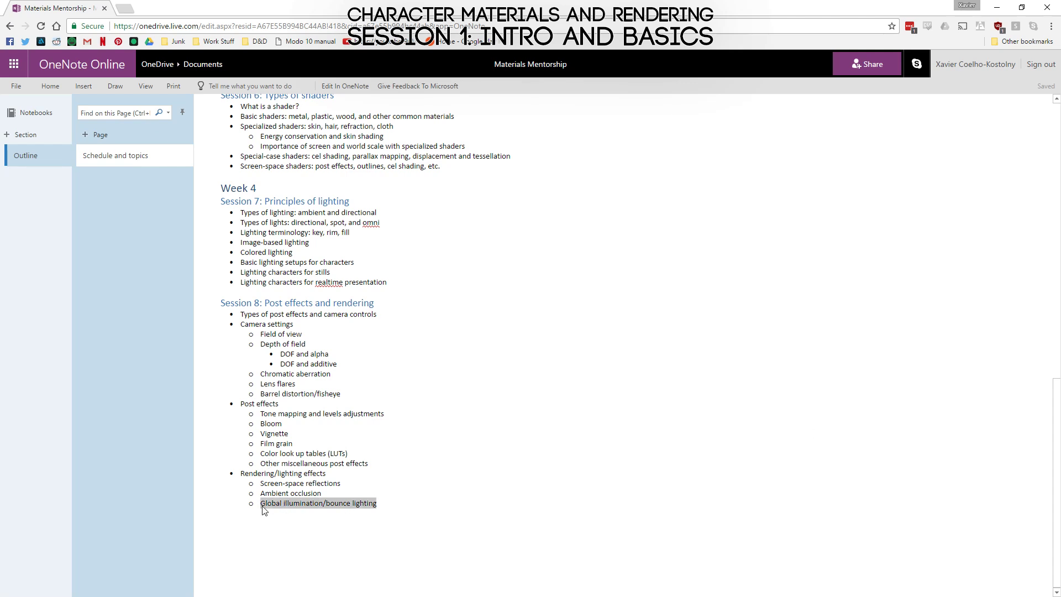
pyautogui.click(408, 392)
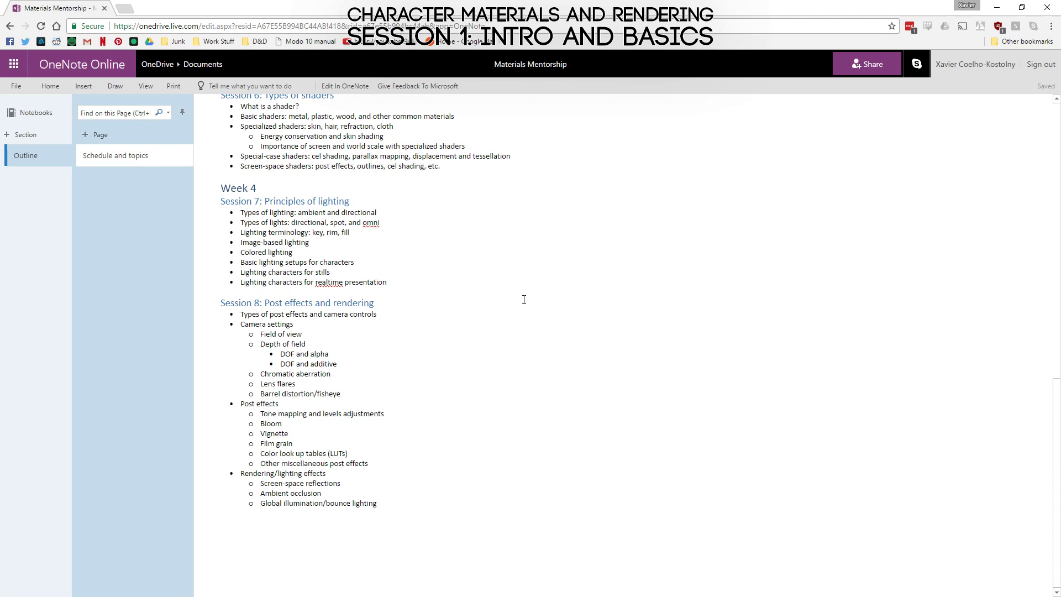
# Step: Review the course outline once more from Week 1 through the Session 8 topics
pyautogui.scroll(10, 422, 390)
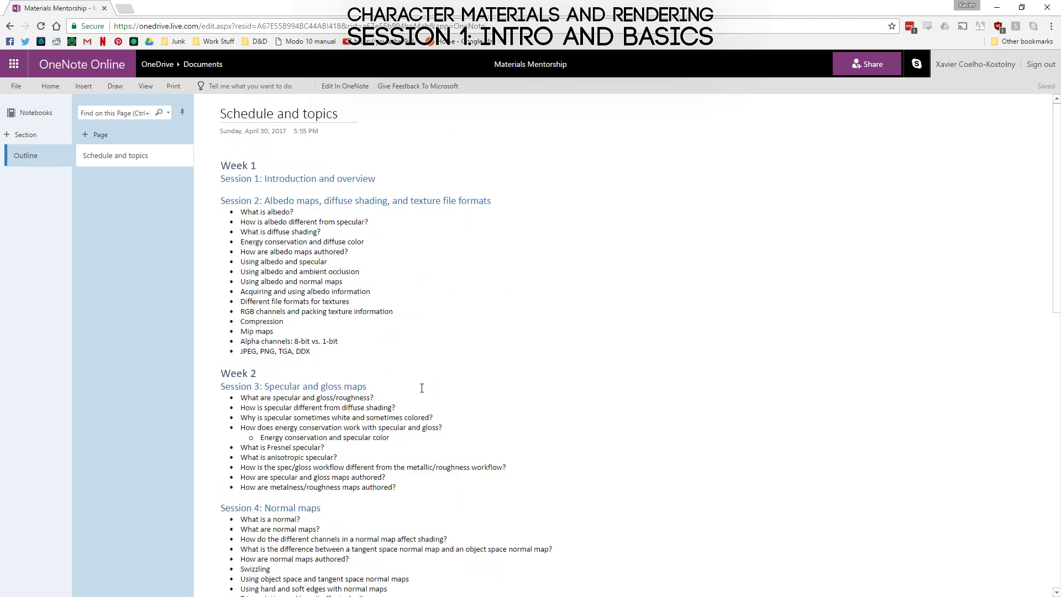
pyautogui.scroll(-8, 422, 388)
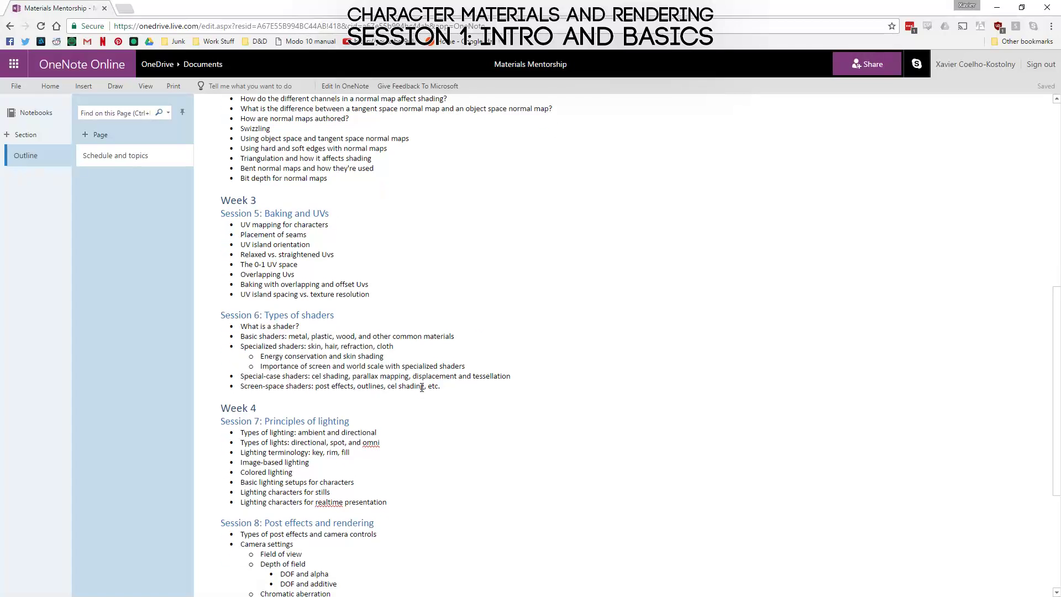
pyautogui.scroll(-2, 422, 388)
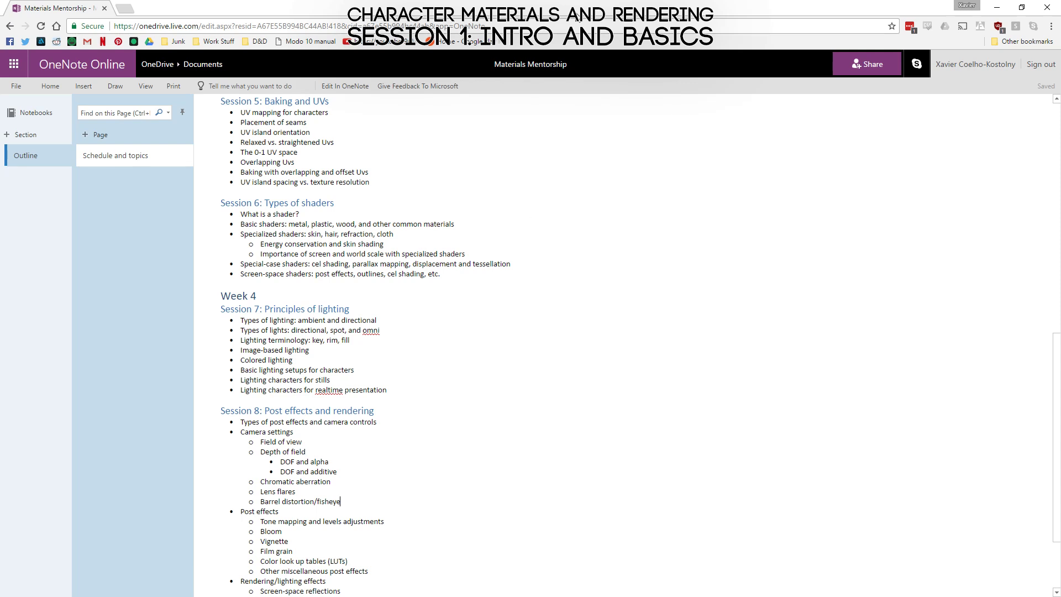
# Step: Switch to Marmoset Toolbag, examine the character's face and hair from several angles, and deselect the head mesh
pyautogui.hotkey('alt', 'Tab')
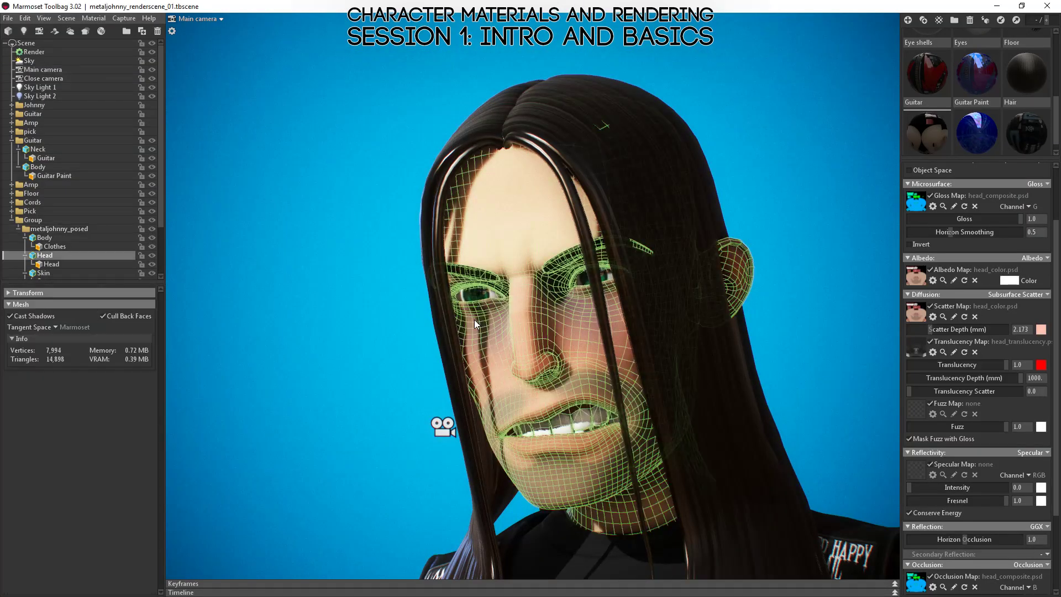
pyautogui.moveTo(475, 319); pyautogui.dragTo(702, 389)
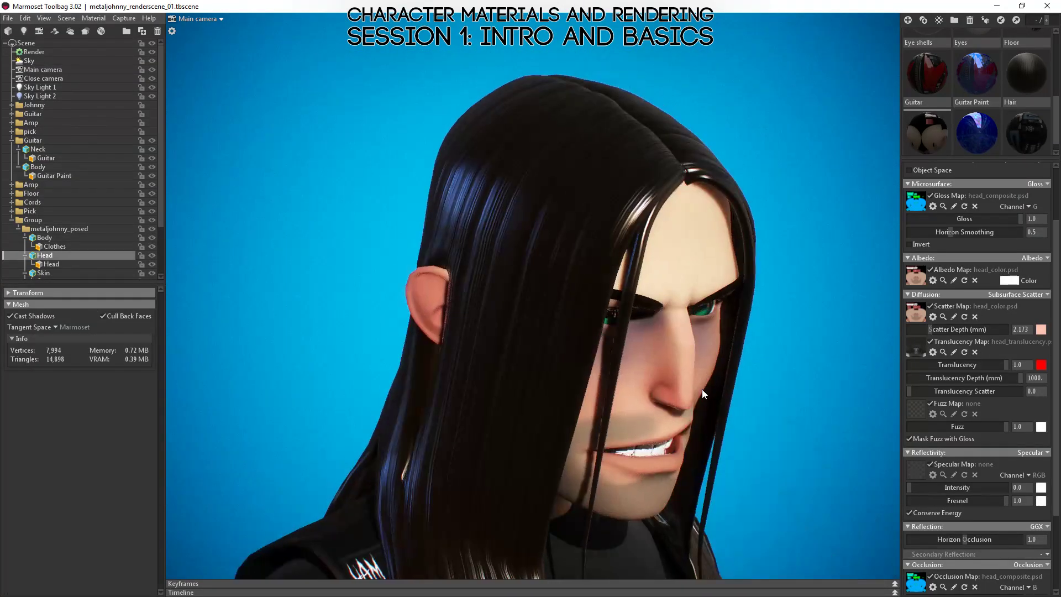
pyautogui.moveTo(632, 372); pyautogui.dragTo(757, 356)
pyautogui.click(742, 370)
pyautogui.moveTo(728, 388); pyautogui.dragTo(594, 357, button='right')
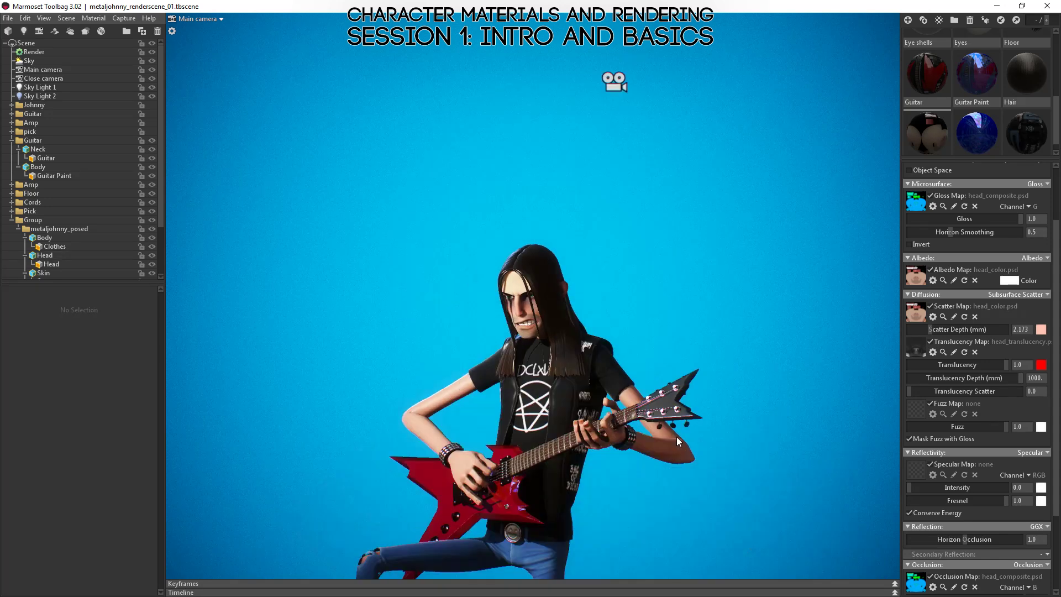
# Step: Examine the whole character with the guitar, boots and amplifier from the side and the front
pyautogui.moveTo(676, 434); pyautogui.dragTo(671, 139, button='middle')
pyautogui.keyDown('shift'); pyautogui.moveTo(404, 296); pyautogui.dragTo(463, 419); pyautogui.keyUp('shift')
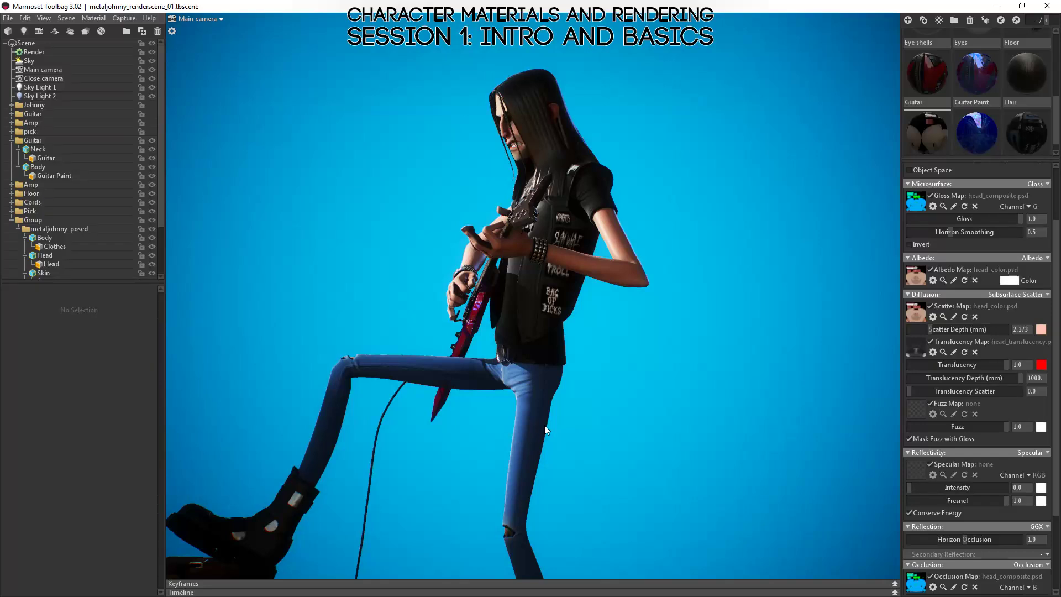
pyautogui.moveTo(545, 430); pyautogui.dragTo(583, 228, button='middle')
pyautogui.moveTo(490, 350); pyautogui.dragTo(644, 398)
pyautogui.moveTo(645, 398); pyautogui.dragTo(603, 280, button='right')
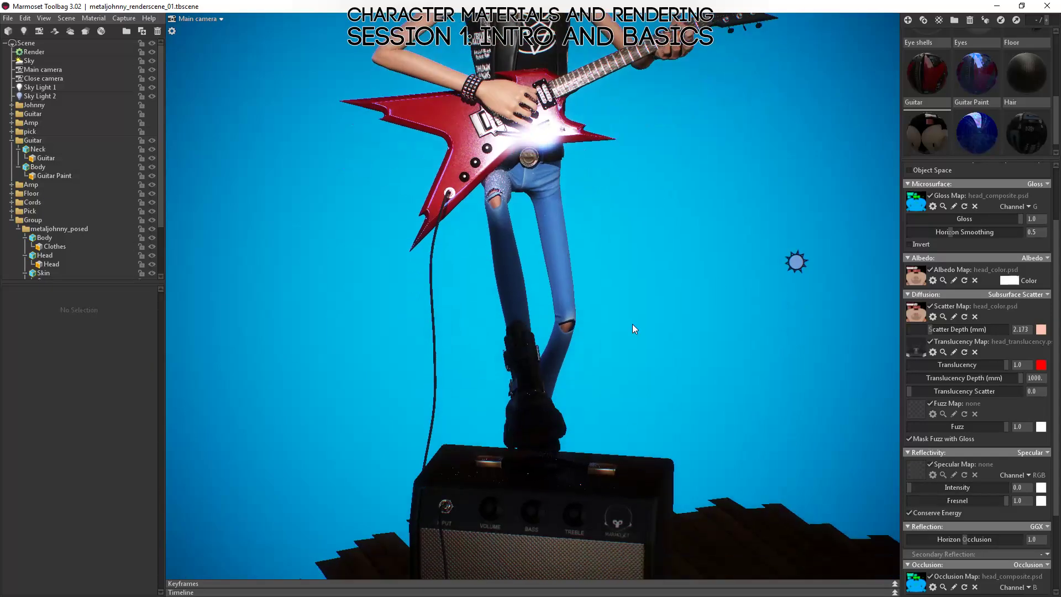
pyautogui.moveTo(604, 280); pyautogui.dragTo(565, 306)
pyautogui.moveTo(565, 306); pyautogui.dragTo(564, 327, button='right')
pyautogui.moveTo(563, 326); pyautogui.dragTo(608, 292)
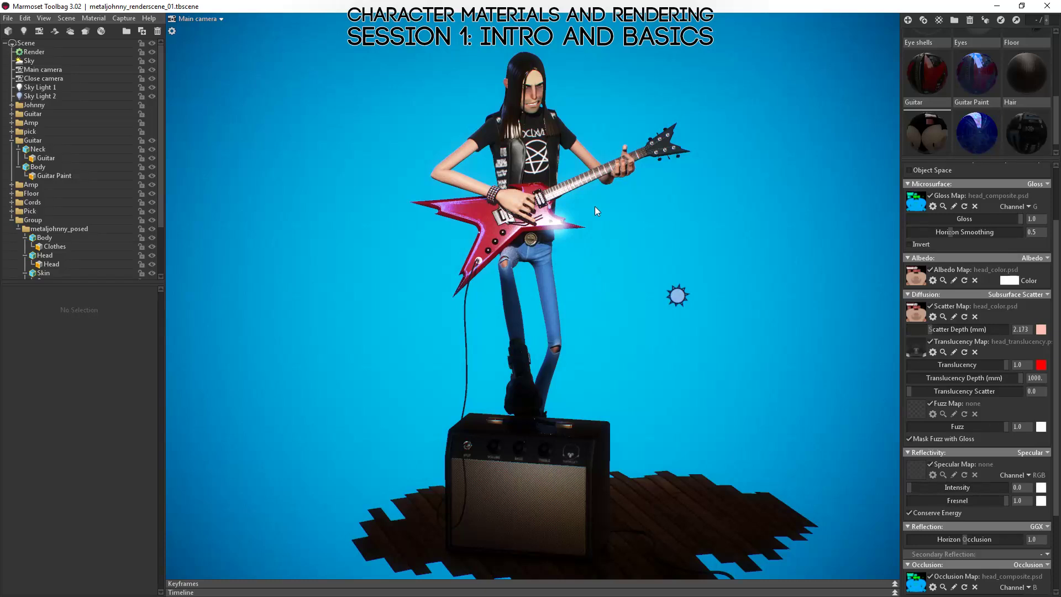
pyautogui.moveTo(595, 207); pyautogui.dragTo(757, 359)
pyautogui.moveTo(585, 308); pyautogui.dragTo(496, 291)
# Step: Select the character's clothed body mesh and examine the vest, shirt print and hair up close
pyautogui.click(526, 213)
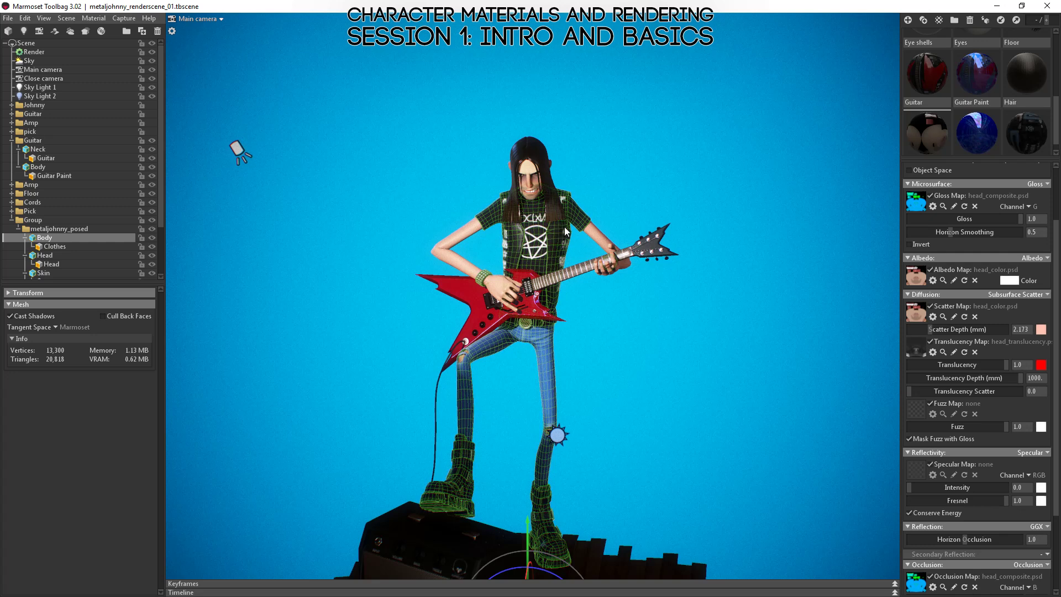
pyautogui.moveTo(565, 226); pyautogui.dragTo(651, 385, button='right')
pyautogui.moveTo(605, 181); pyautogui.dragTo(603, 501, button='middle')
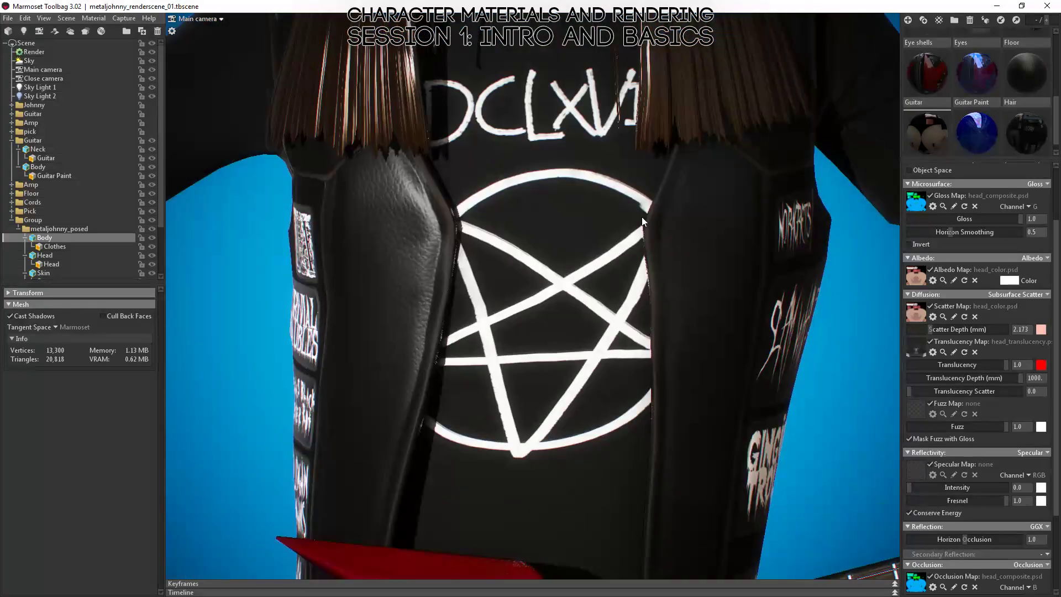
pyautogui.moveTo(642, 216); pyautogui.dragTo(640, 355, button='middle')
pyautogui.moveTo(489, 266); pyautogui.dragTo(619, 350, button='right')
pyautogui.moveTo(496, 316); pyautogui.dragTo(698, 324)
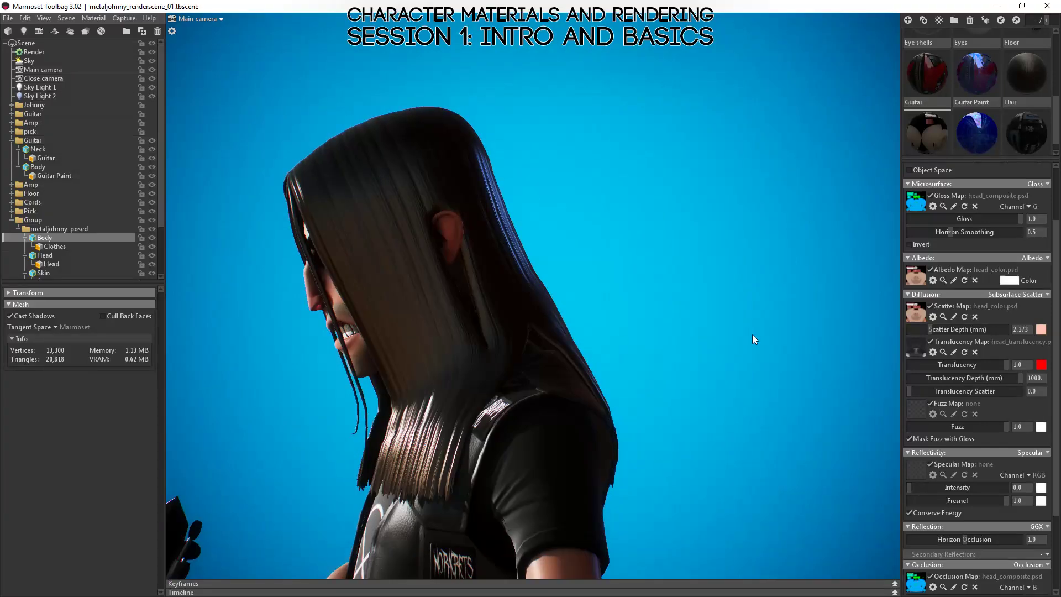
pyautogui.moveTo(644, 445); pyautogui.dragTo(643, 216, button='right')
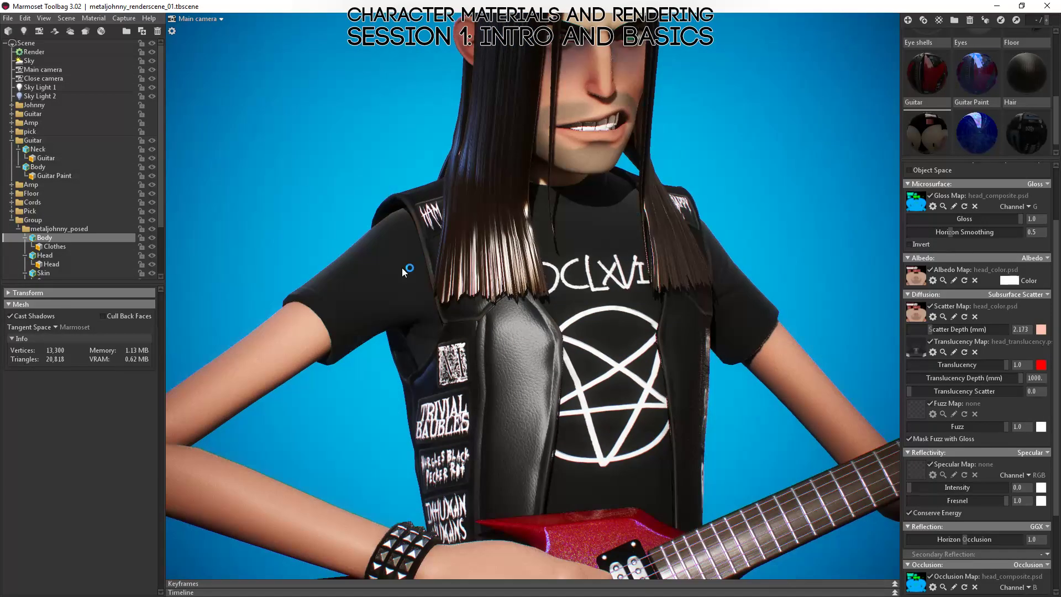
# Step: Examine the character's upper body, guitar and jeans at medium distance from different angles
pyautogui.moveTo(908, 309)
pyautogui.moveTo(705, 376); pyautogui.dragTo(735, 415, button='right')
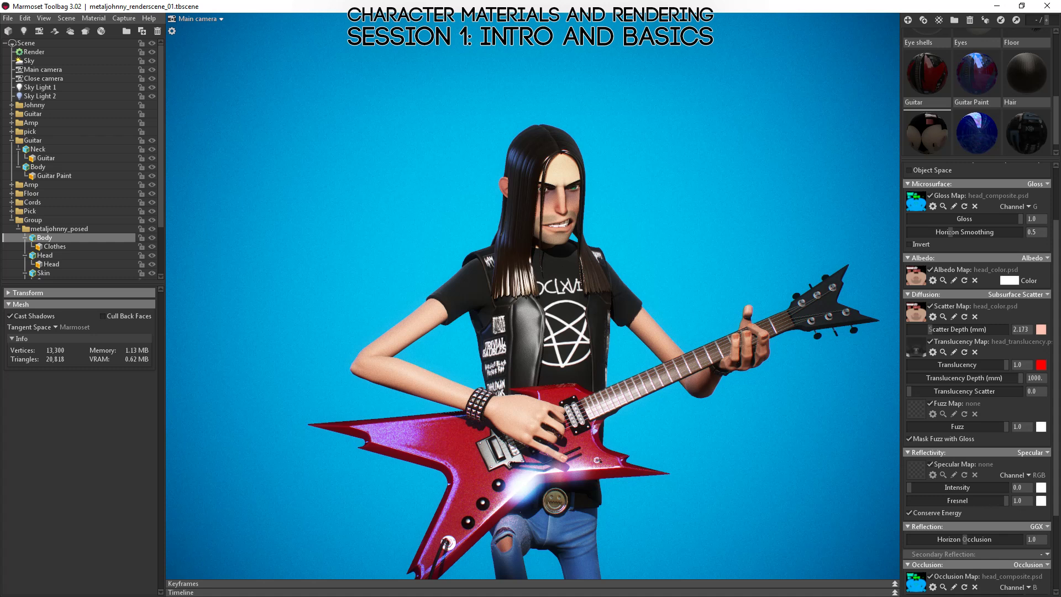
pyautogui.moveTo(635, 221); pyautogui.dragTo(744, 460)
pyautogui.moveTo(744, 460); pyautogui.dragTo(730, 271, button='middle')
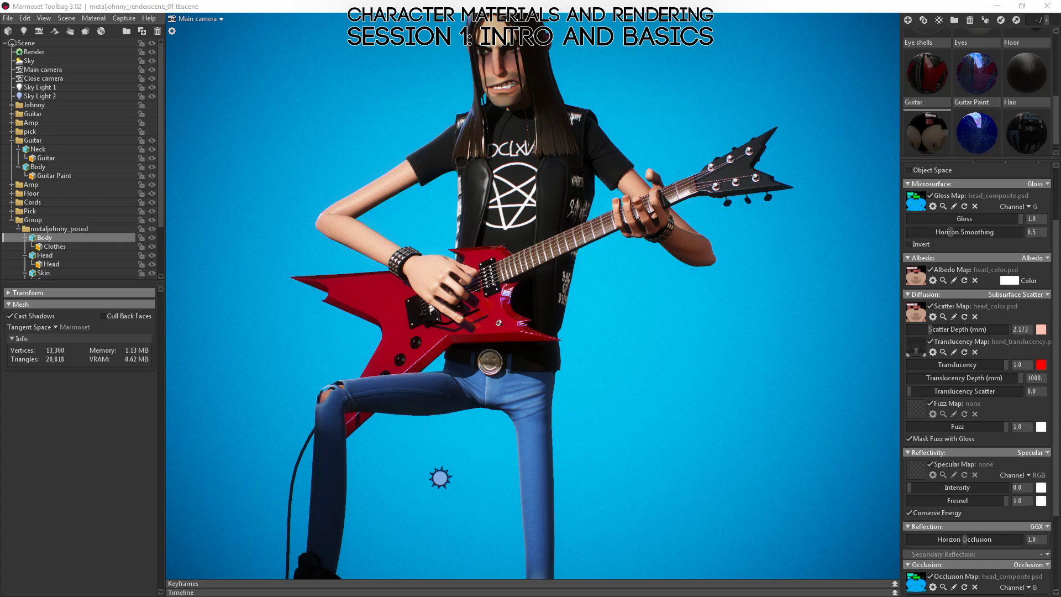
pyautogui.moveTo(626, 347); pyautogui.dragTo(525, 230)
# Step: Select the head mesh, frame it in the viewport and examine the face and hair
pyautogui.click(524, 204)
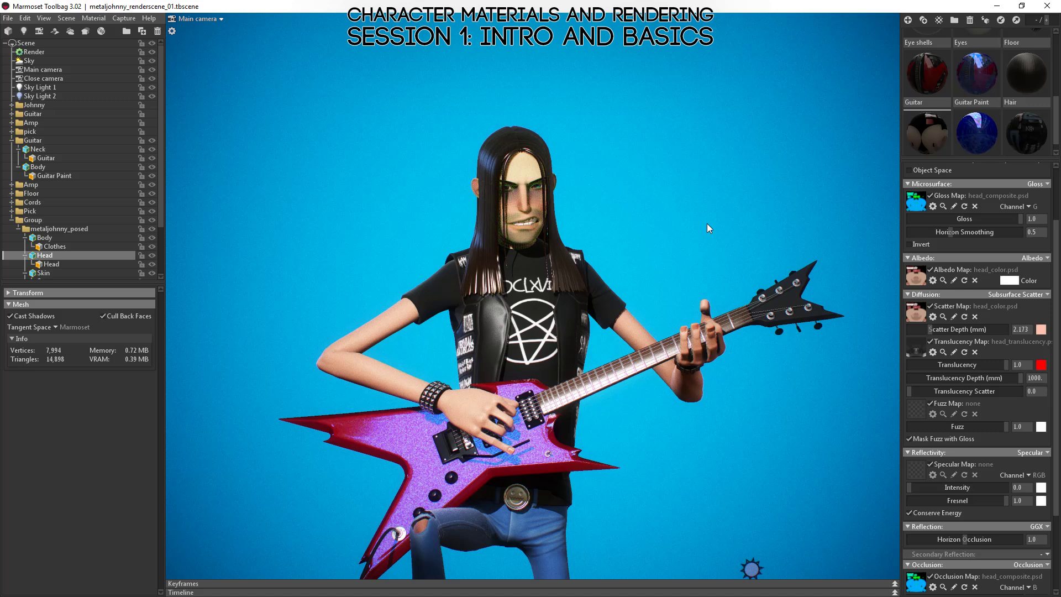
pyautogui.press('f')
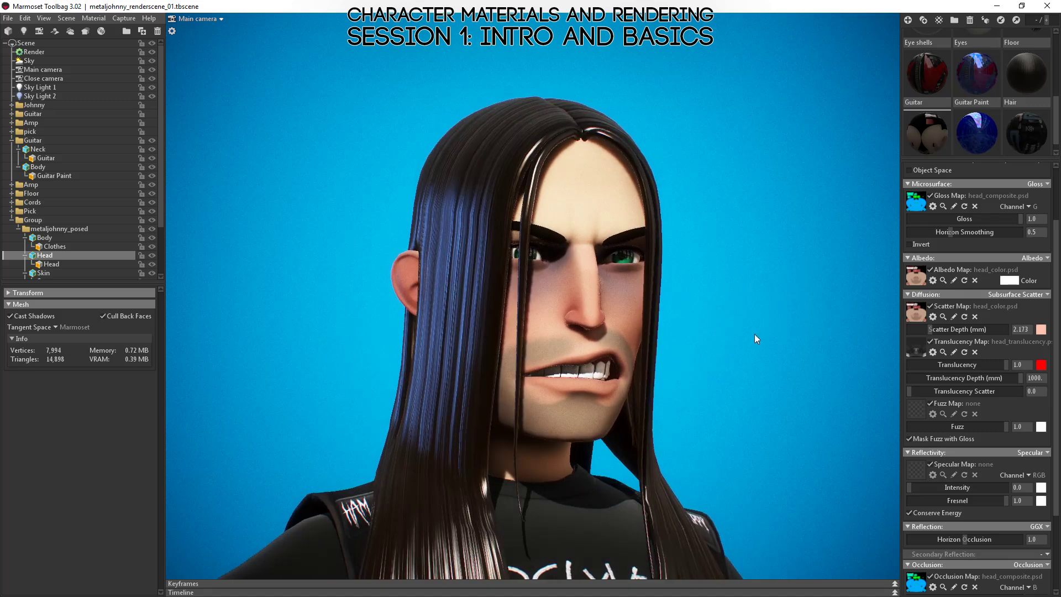
pyautogui.moveTo(757, 337); pyautogui.dragTo(709, 426)
pyautogui.moveTo(709, 426); pyautogui.dragTo(508, 313, button='right')
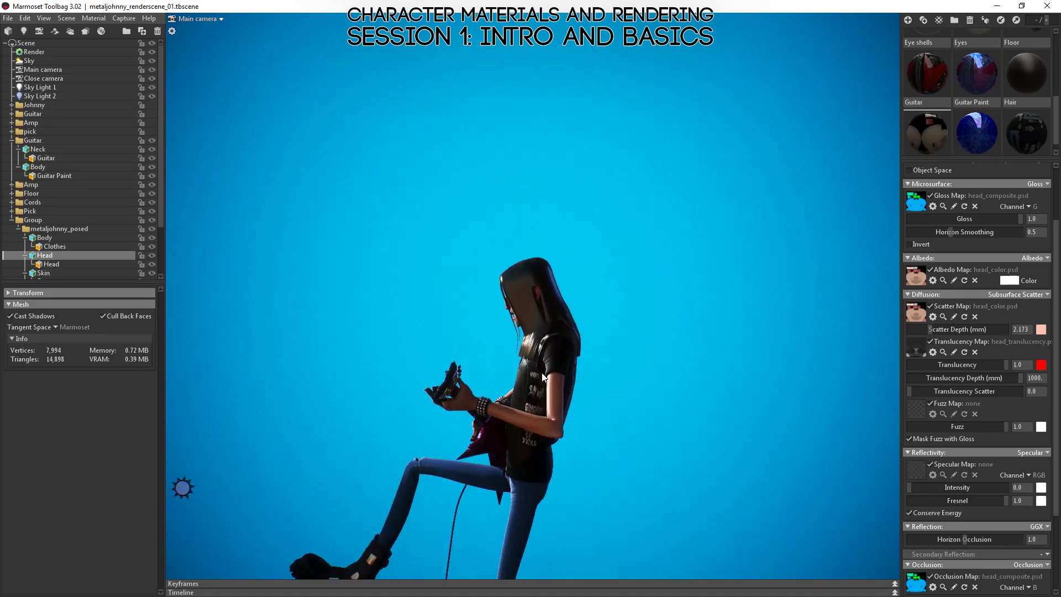
# Step: Examine the full-body pose on the amplifier and wooden floor from the front and both sides
pyautogui.moveTo(509, 313); pyautogui.dragTo(503, 234, button='middle')
pyautogui.moveTo(503, 234); pyautogui.dragTo(576, 263)
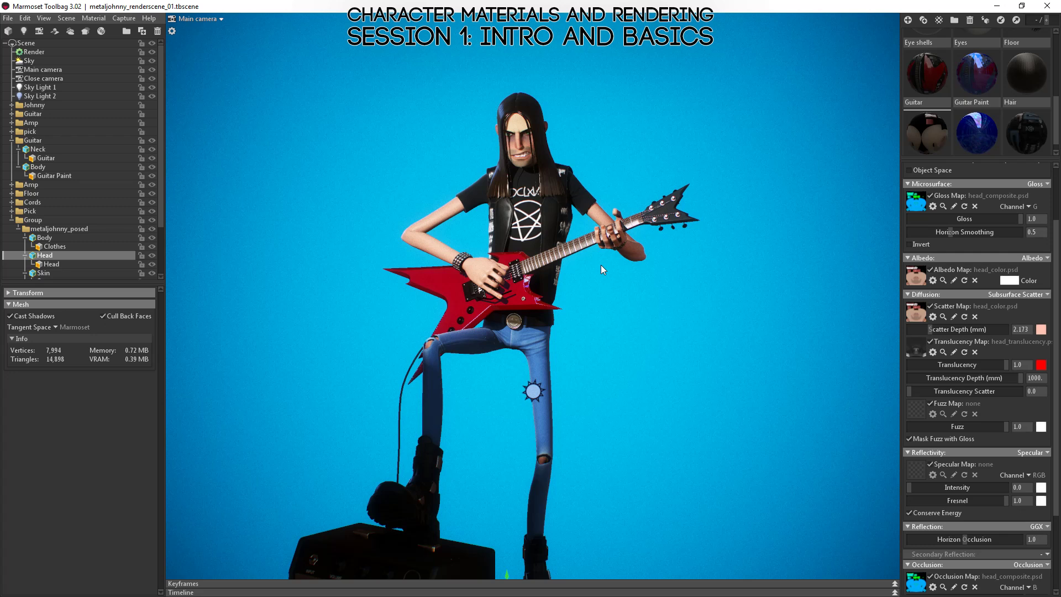
pyautogui.moveTo(583, 171); pyautogui.dragTo(735, 216)
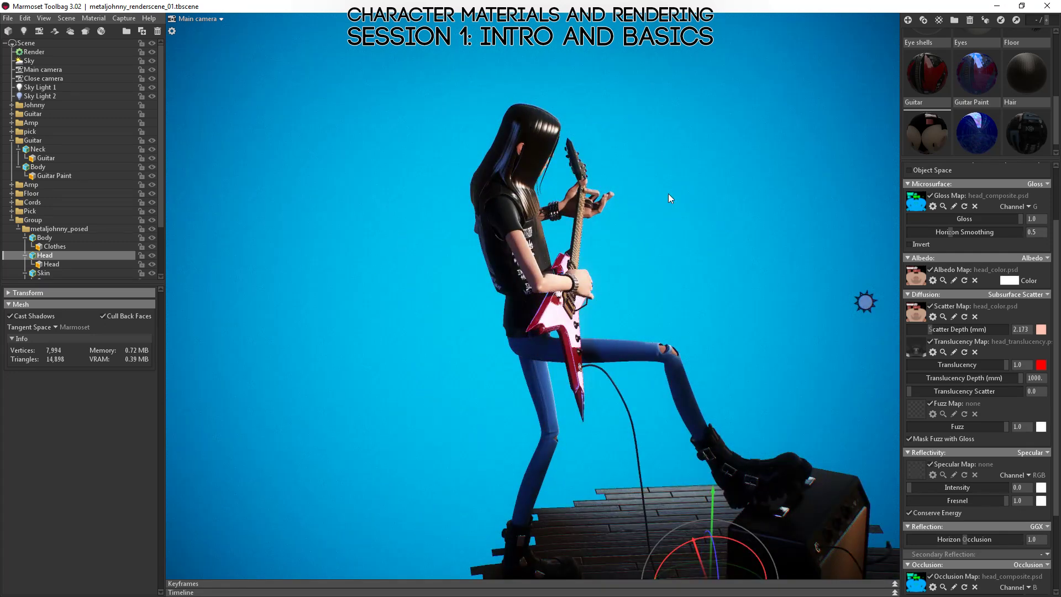
pyautogui.moveTo(669, 197); pyautogui.dragTo(267, 320)
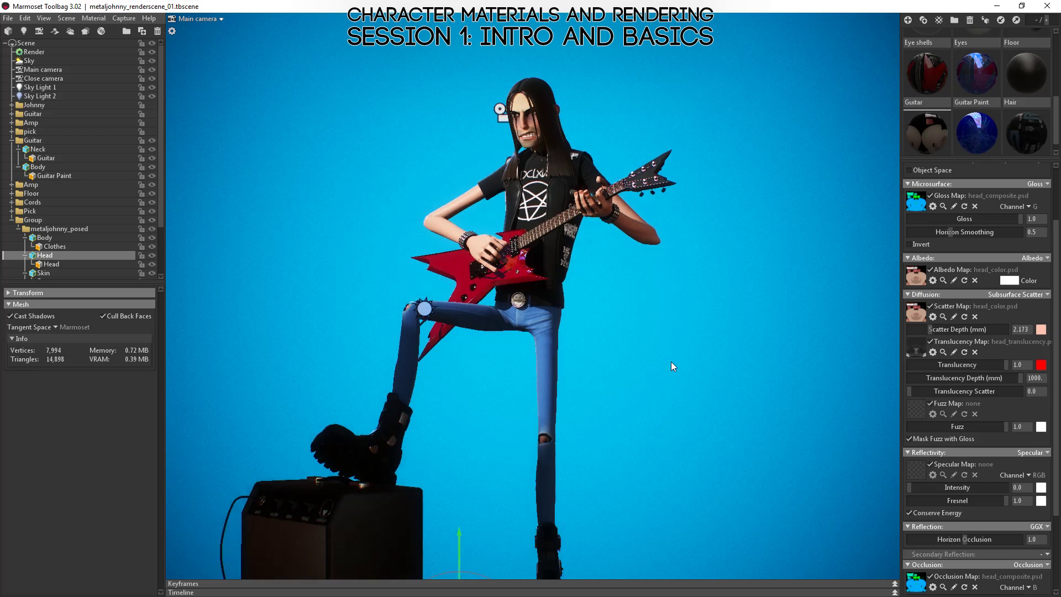
pyautogui.moveTo(671, 362); pyautogui.dragTo(636, 349)
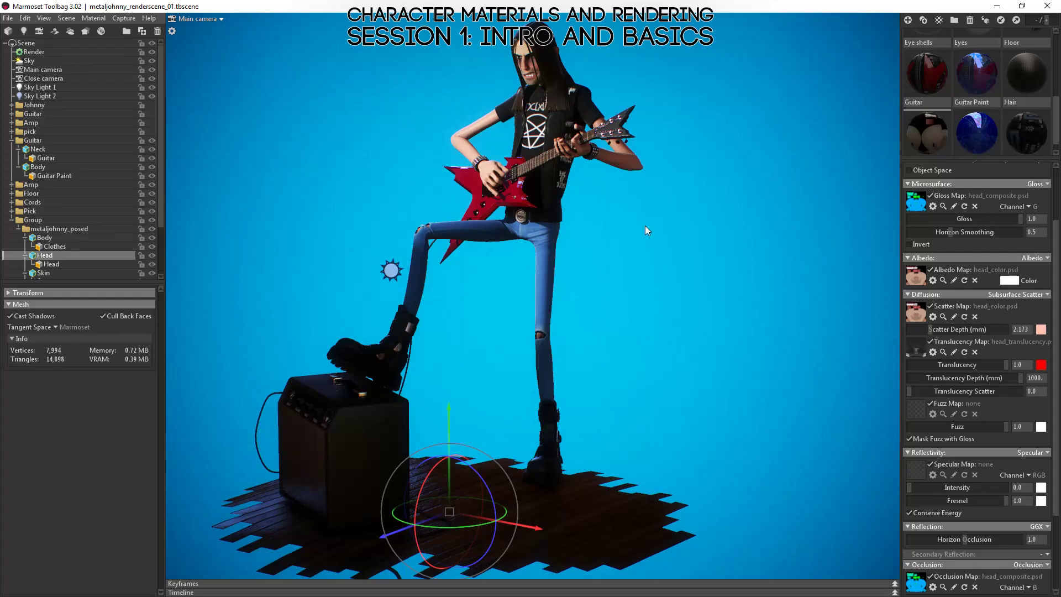
pyautogui.moveTo(646, 231); pyautogui.dragTo(690, 322)
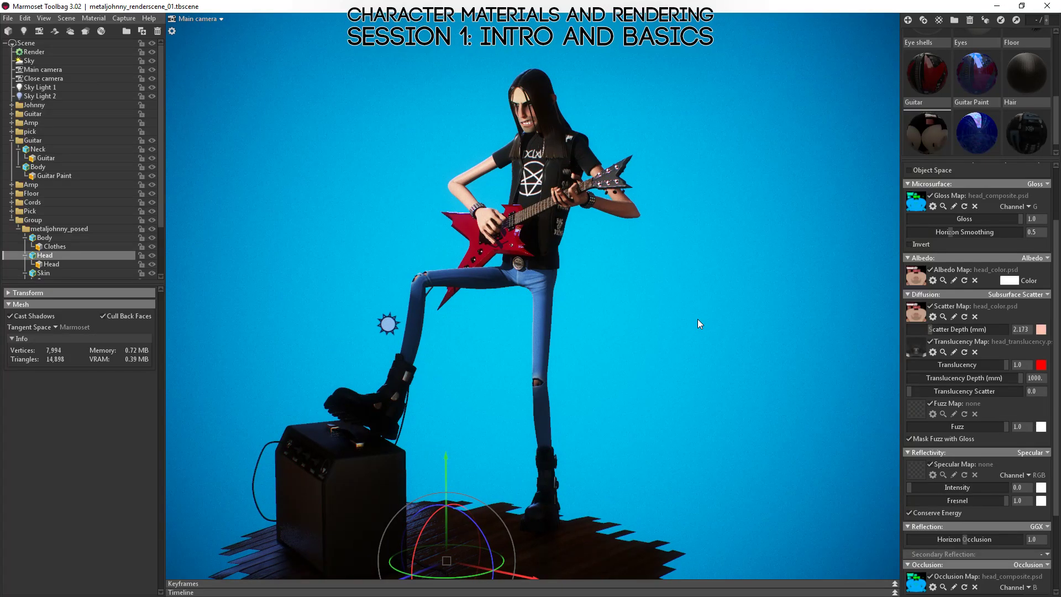
pyautogui.moveTo(579, 213); pyautogui.dragTo(581, 280)
# Step: Select the hair mesh and examine the hair, face and vest up close
pyautogui.scroll(10, 664, 343)
pyautogui.moveTo(632, 158); pyautogui.dragTo(591, 416, button='middle')
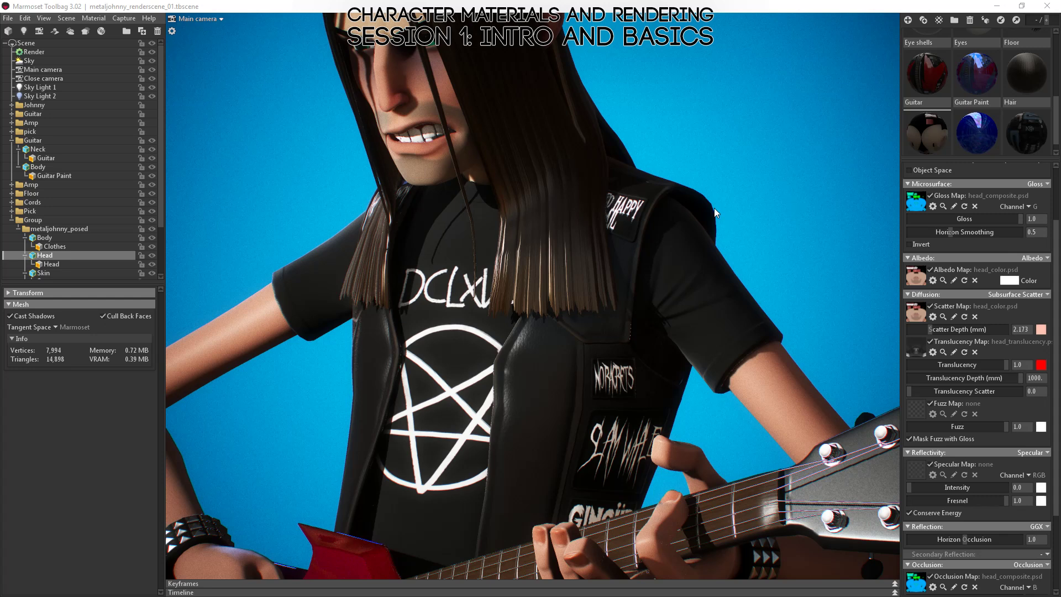
pyautogui.click(573, 230)
pyautogui.moveTo(621, 230); pyautogui.dragTo(844, 175)
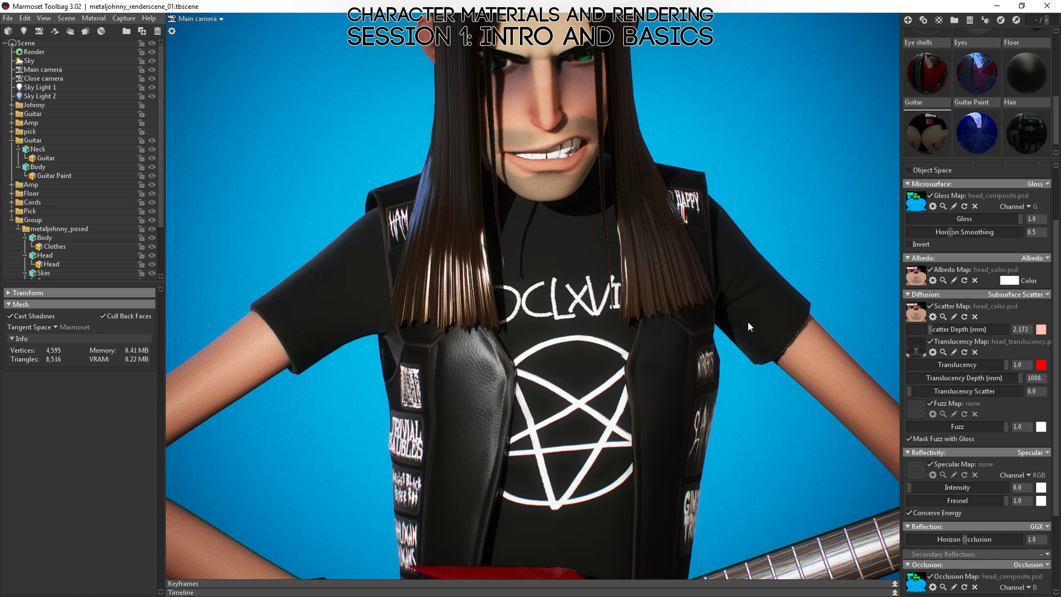
# Step: Inspect the vest's leather grain, the band patches, the shirt print and the hair tips in close-up
pyautogui.moveTo(608, 353); pyautogui.dragTo(581, 307)
pyautogui.moveTo(558, 406); pyautogui.dragTo(544, 83, button='middle')
pyautogui.moveTo(611, 290); pyautogui.dragTo(540, 257)
pyautogui.moveTo(539, 253); pyautogui.dragTo(548, 300, button='right')
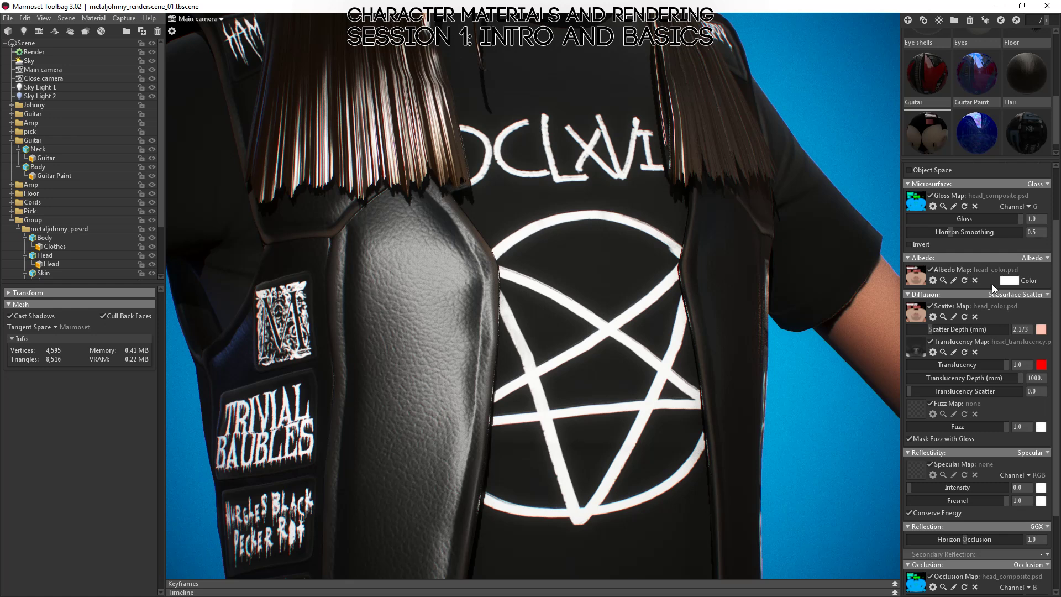
pyautogui.moveTo(366, 373); pyautogui.dragTo(583, 324)
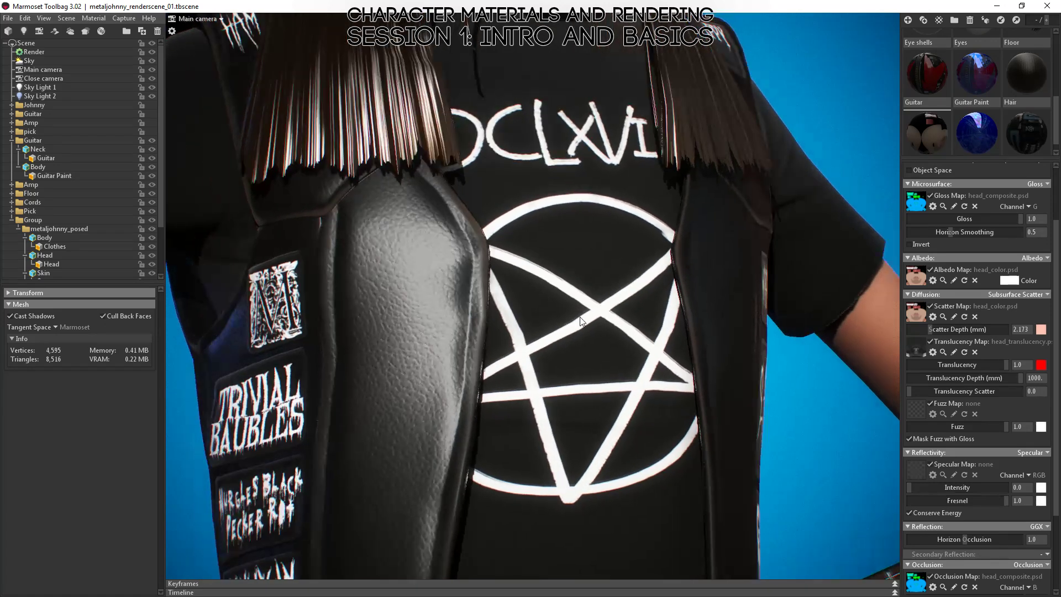
pyautogui.moveTo(594, 209); pyautogui.dragTo(589, 465, button='middle')
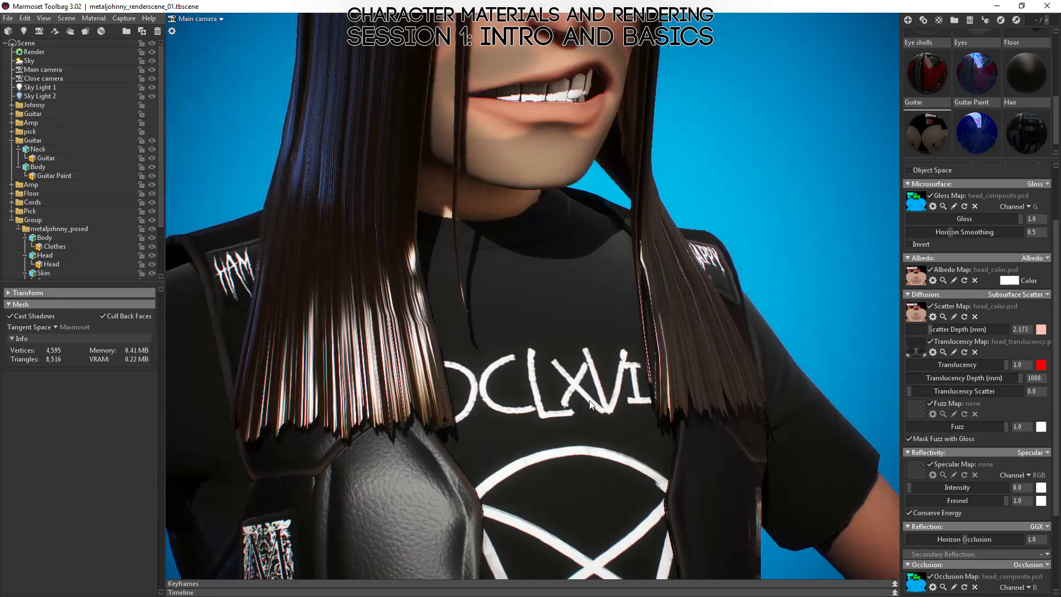
pyautogui.moveTo(585, 292); pyautogui.dragTo(577, 235)
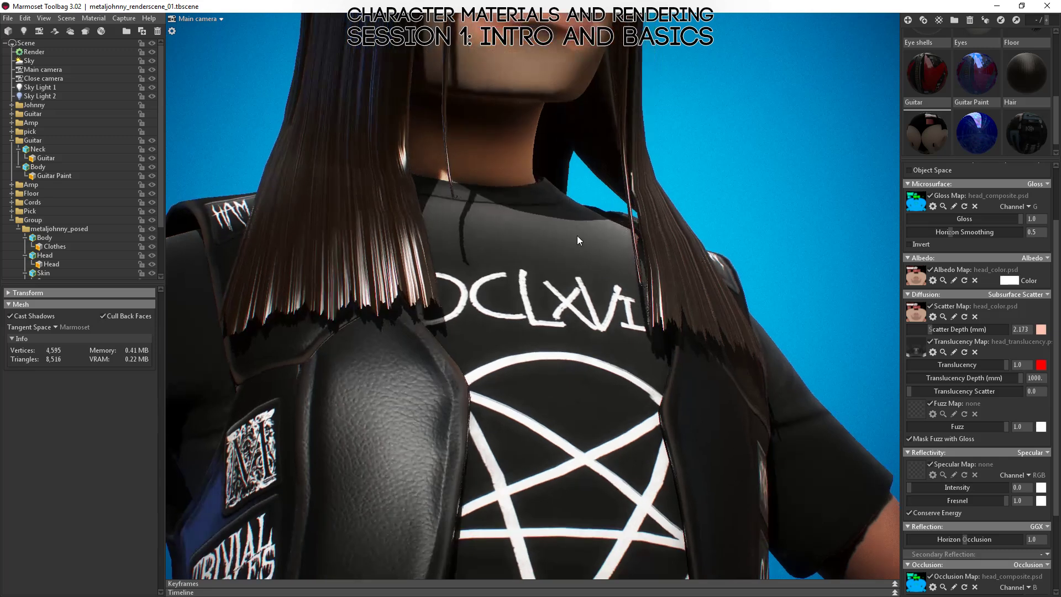
# Step: Compare the shirt, hand and guitar details in close-up with the character's whole upper body from the front
pyautogui.scroll(-8, 616, 484)
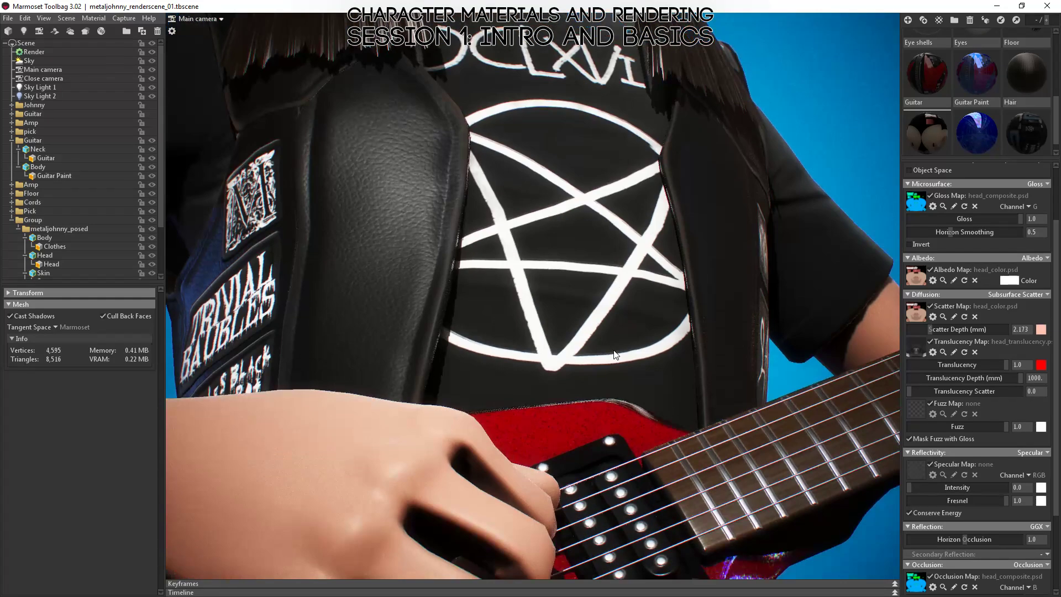
pyautogui.scroll(-5, 614, 283)
pyautogui.moveTo(580, 251); pyautogui.dragTo(512, 394)
pyautogui.scroll(10, 619, 270)
pyautogui.scroll(-10, 654, 423)
pyautogui.scroll(-3, 512, 393)
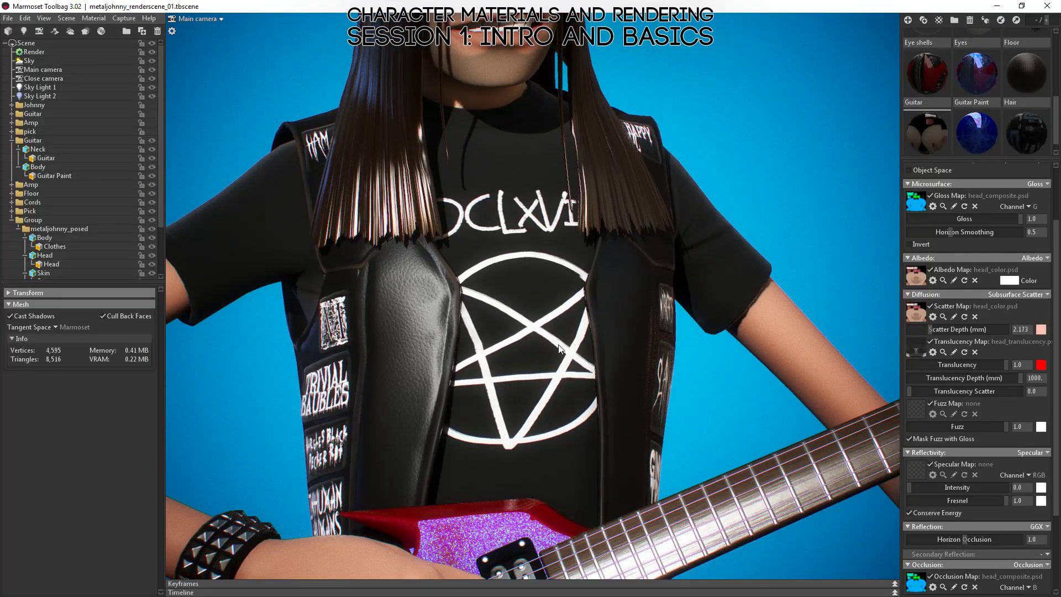
pyautogui.scroll(-5, 530, 270)
pyautogui.moveTo(529, 274); pyautogui.dragTo(528, 286)
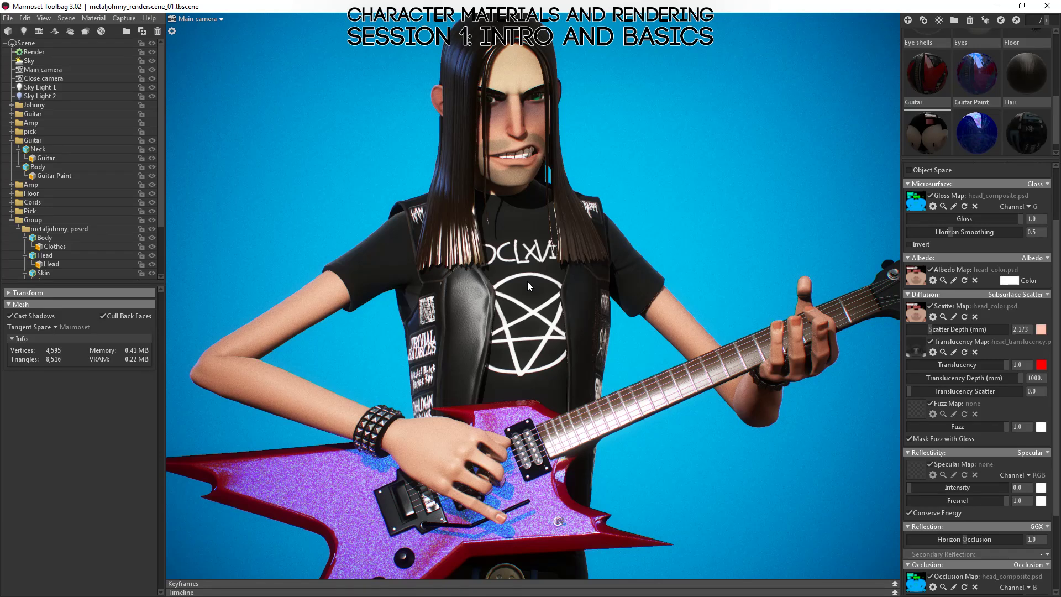
# Step: Inspect the vest's leather grain, its edge and the pentagram print in close-up, checking them against the whole upper body
pyautogui.scroll(8, 527, 281)
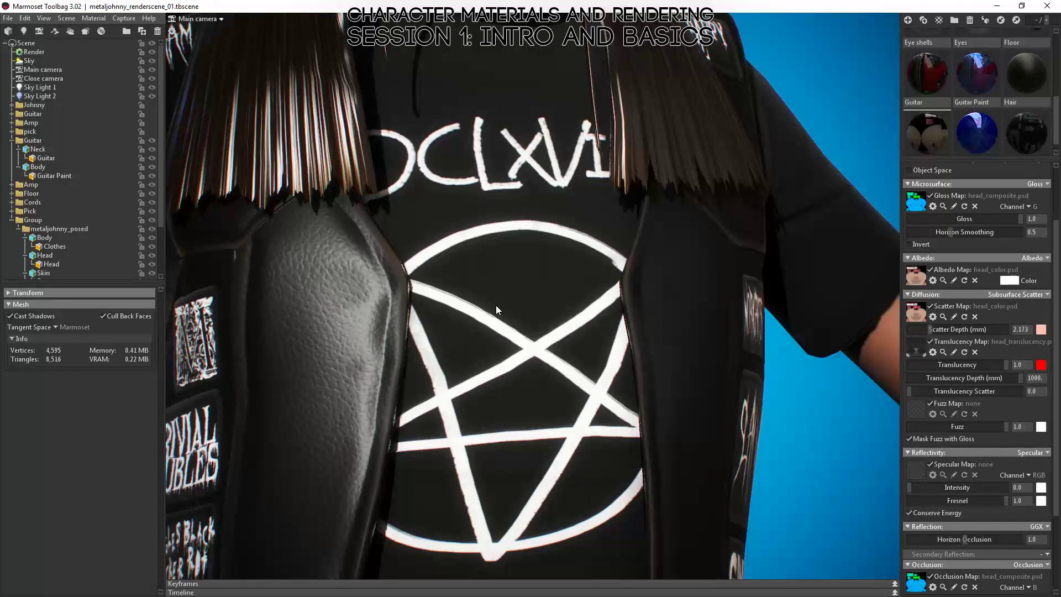
pyautogui.moveTo(393, 339); pyautogui.dragTo(429, 328)
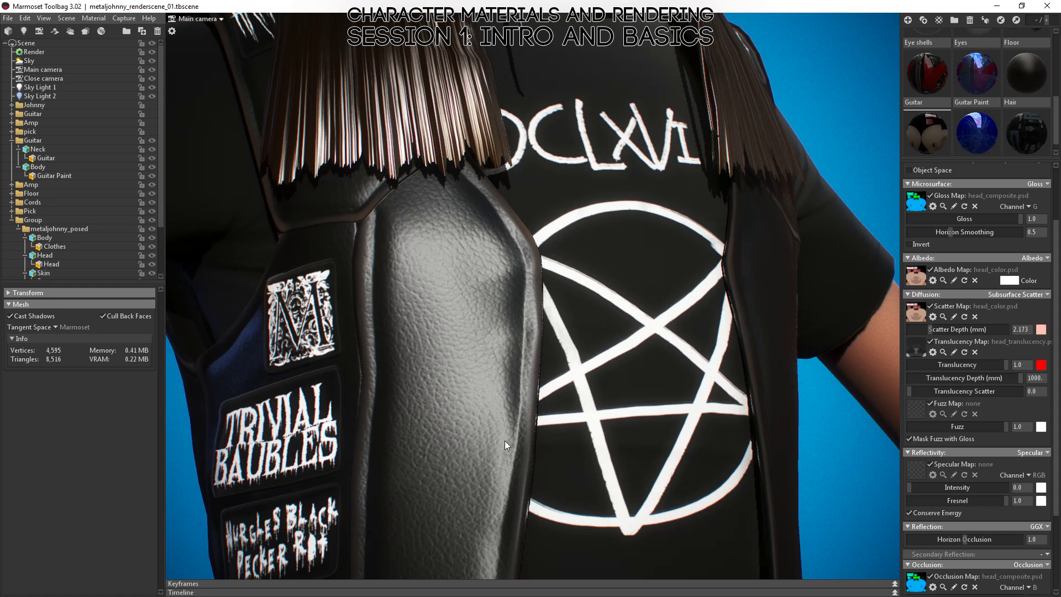
pyautogui.scroll(3, 505, 440)
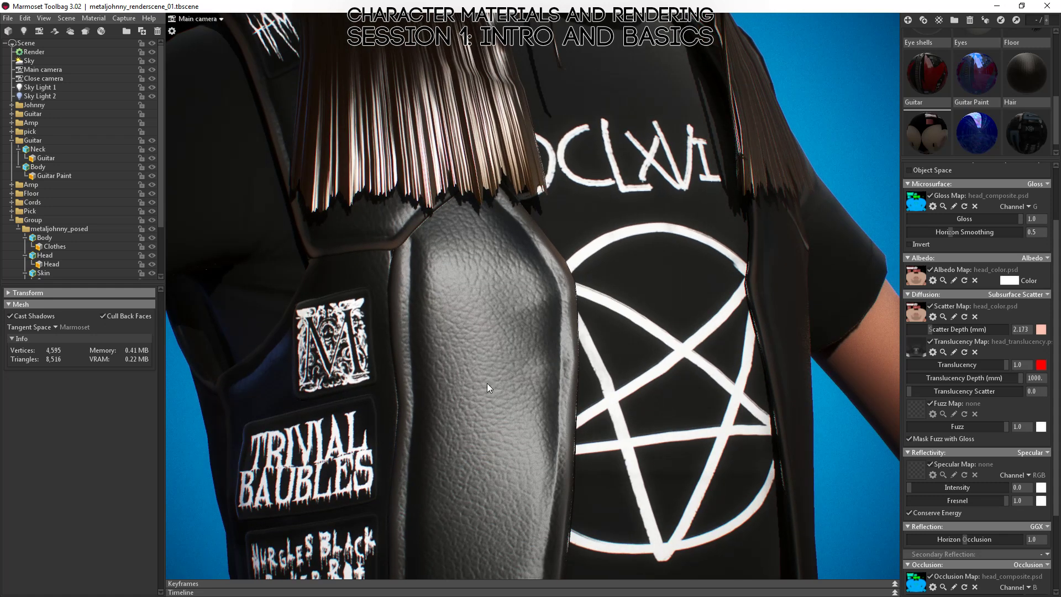
pyautogui.moveTo(486, 383); pyautogui.dragTo(560, 241)
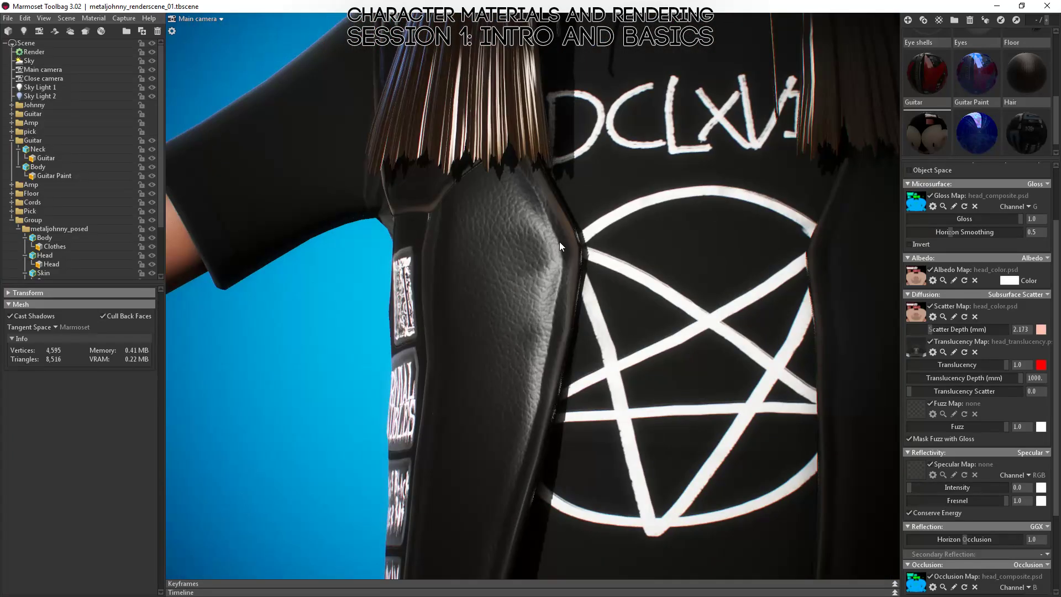
pyautogui.moveTo(559, 241); pyautogui.dragTo(592, 320, button='right')
pyautogui.moveTo(592, 320); pyautogui.dragTo(515, 323)
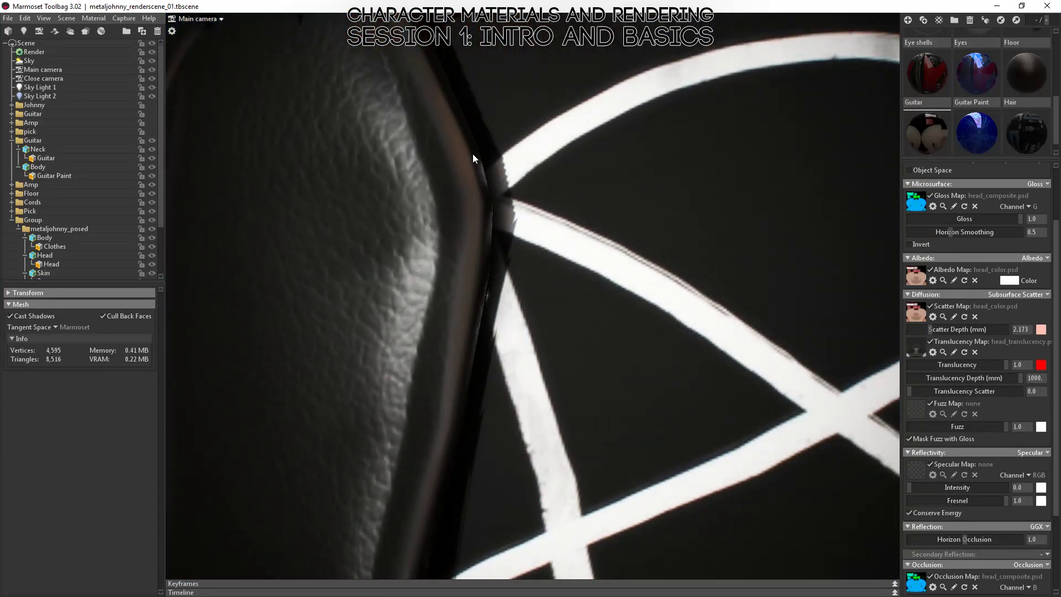
pyautogui.moveTo(592, 457); pyautogui.dragTo(483, 241, button='right')
pyautogui.moveTo(483, 241); pyautogui.dragTo(542, 292)
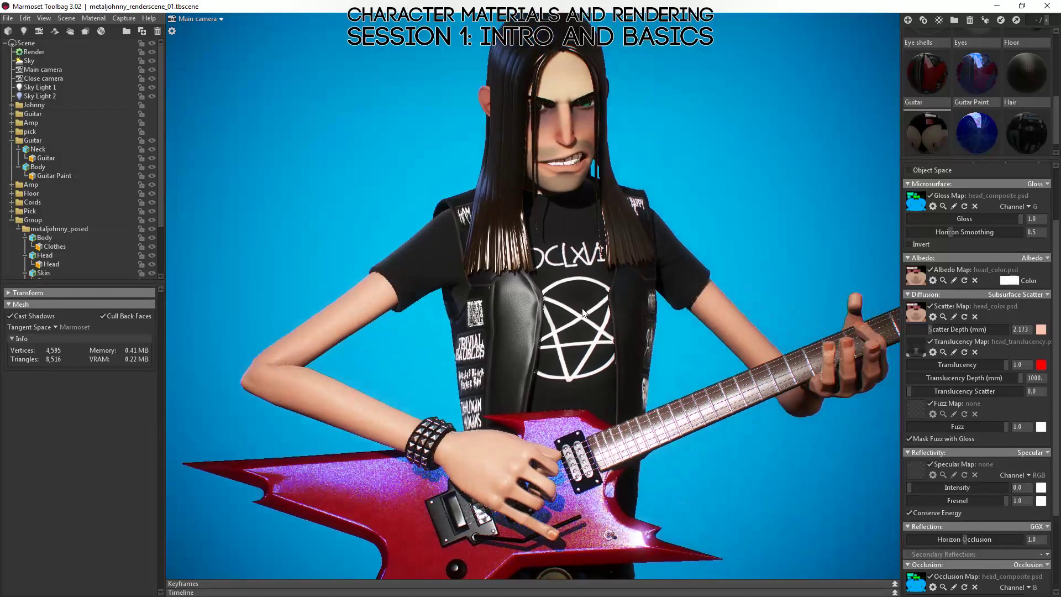
pyautogui.moveTo(542, 292); pyautogui.dragTo(555, 398, button='right')
pyautogui.moveTo(555, 398); pyautogui.dragTo(547, 364)
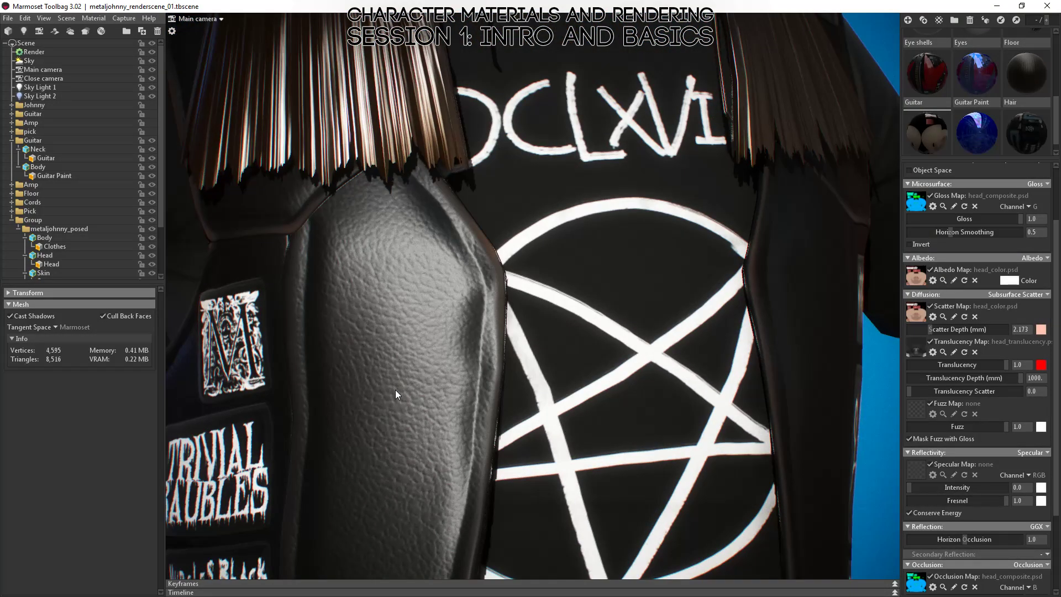
# Step: Examine how the highlights on the leather vest panel and band patches change when seen from different angles
pyautogui.moveTo(396, 390); pyautogui.dragTo(494, 321, button='right')
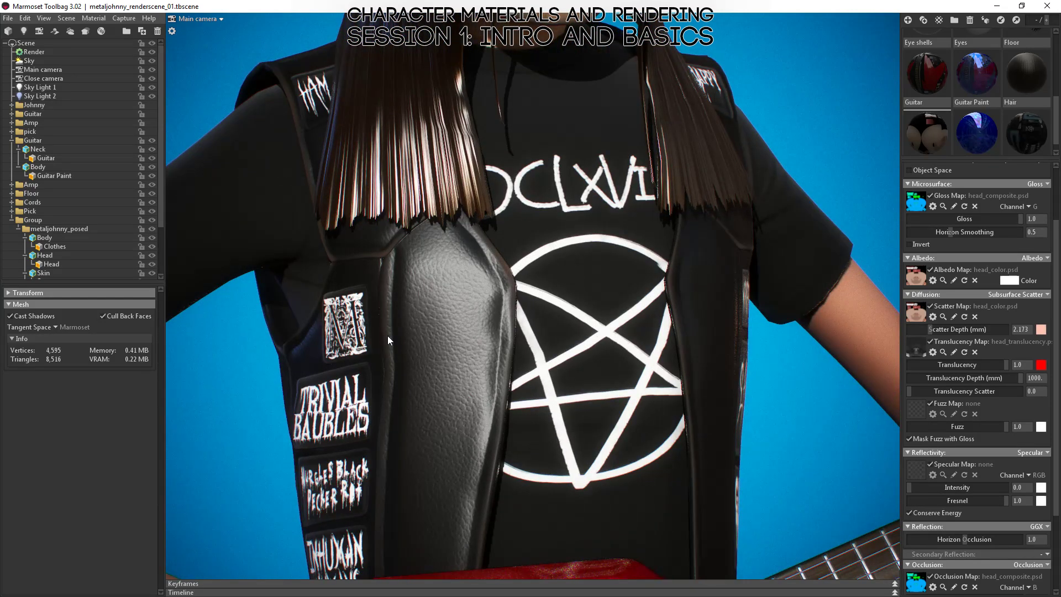
pyautogui.moveTo(387, 336); pyautogui.dragTo(541, 281)
pyautogui.moveTo(562, 371); pyautogui.dragTo(569, 335)
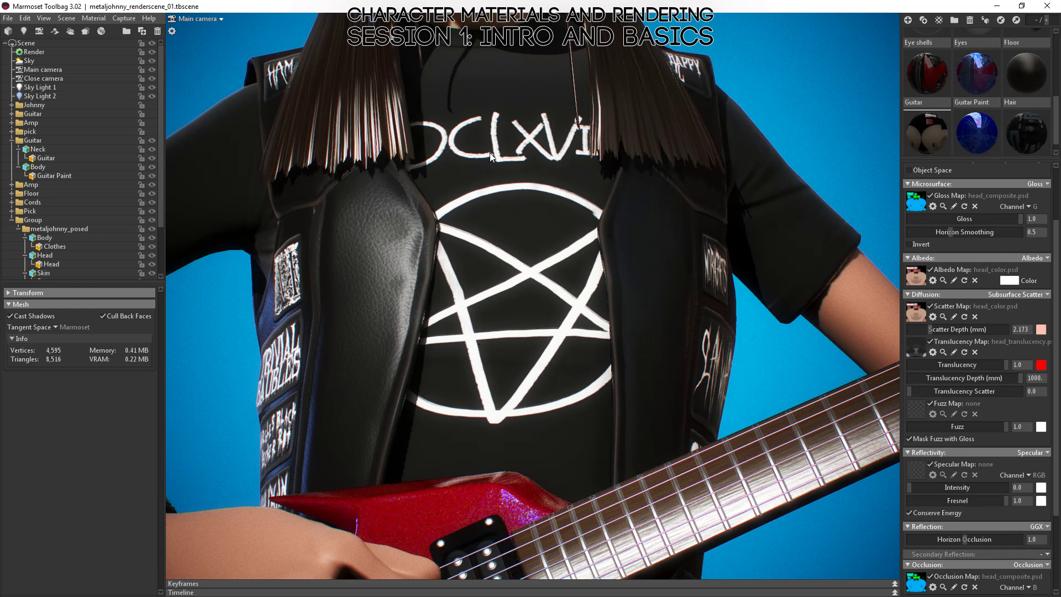
pyautogui.moveTo(431, 211); pyautogui.dragTo(433, 244)
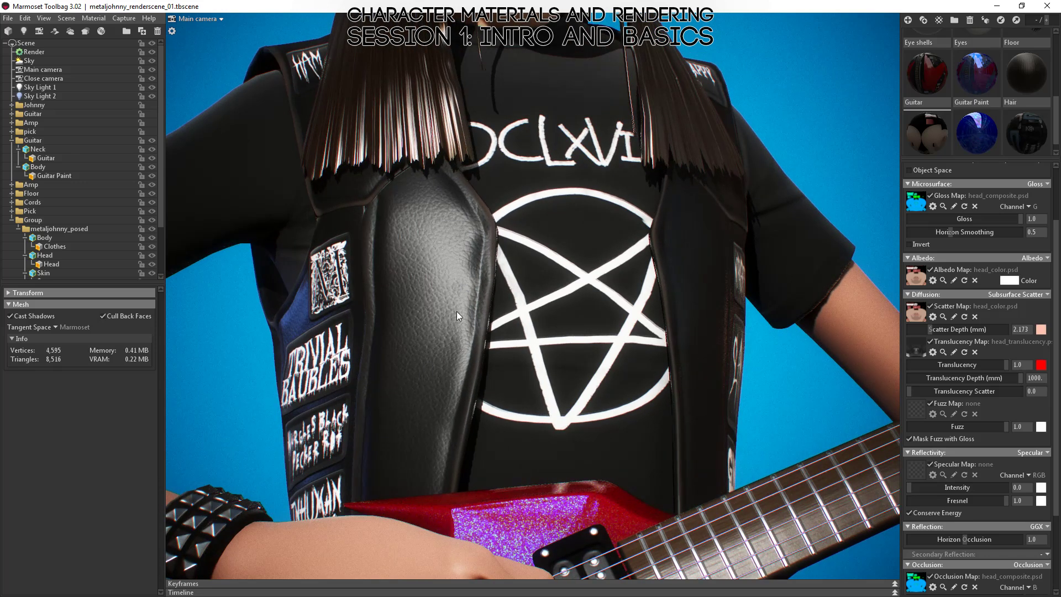
pyautogui.moveTo(457, 315); pyautogui.dragTo(512, 361)
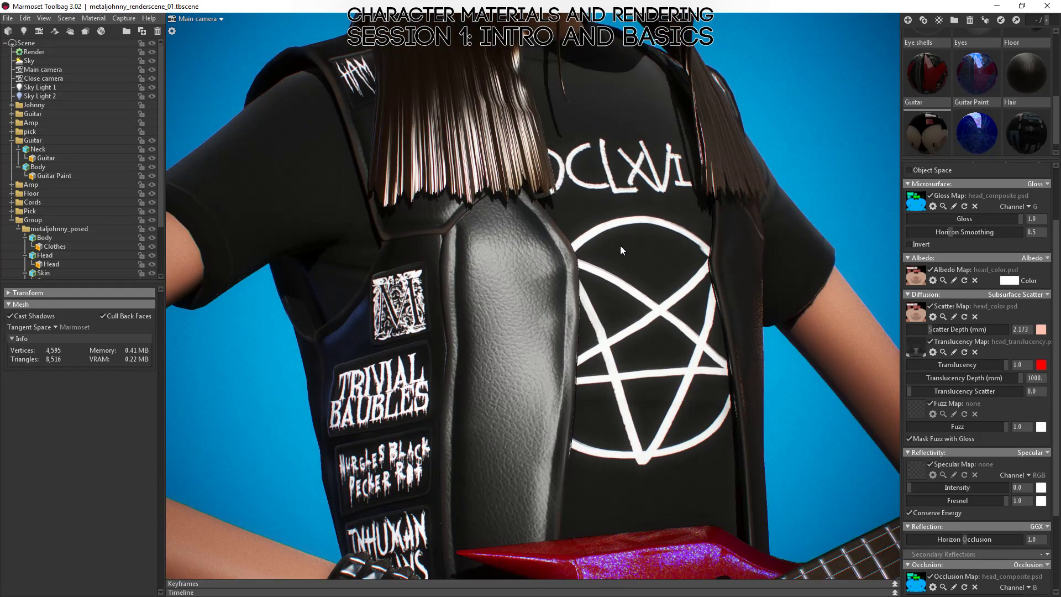
pyautogui.moveTo(621, 247); pyautogui.dragTo(524, 304)
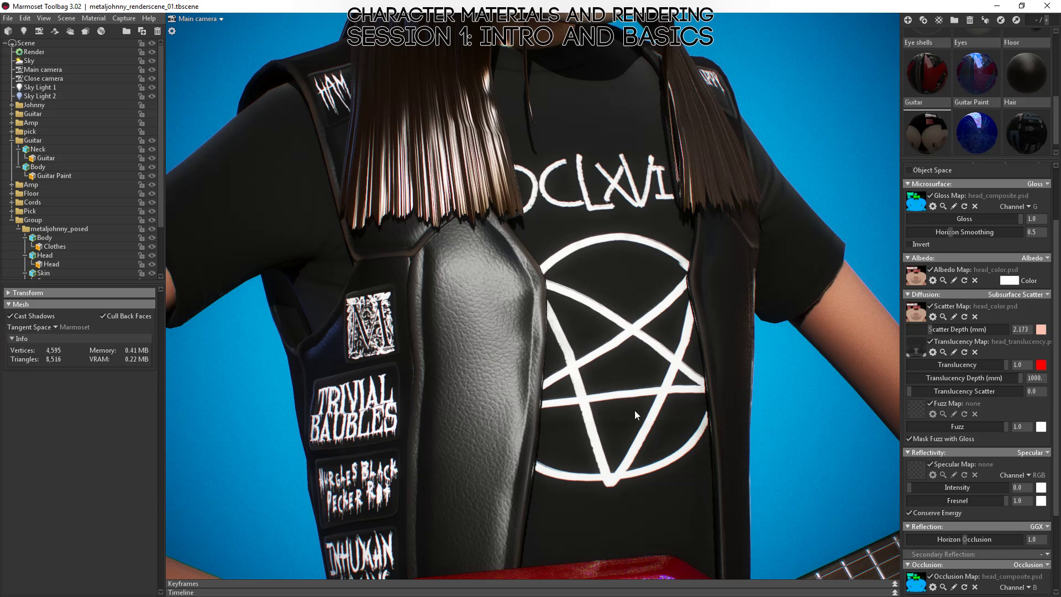
pyautogui.moveTo(596, 417); pyautogui.dragTo(543, 399)
pyautogui.moveTo(462, 347); pyautogui.dragTo(530, 376)
pyautogui.scroll(-5, 529, 376)
pyautogui.scroll(5, 559, 476)
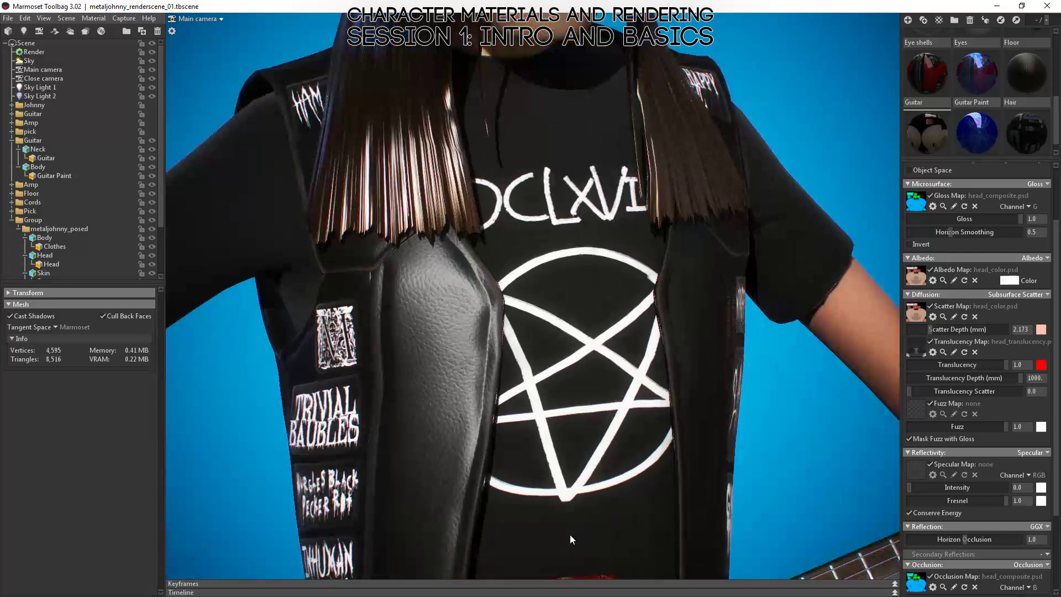
# Step: Examine the picking hand and the guitar's sparkle paint and hardware up close, then with the belt buckle and vest side
pyautogui.moveTo(559, 476); pyautogui.dragTo(563, 159, button='middle')
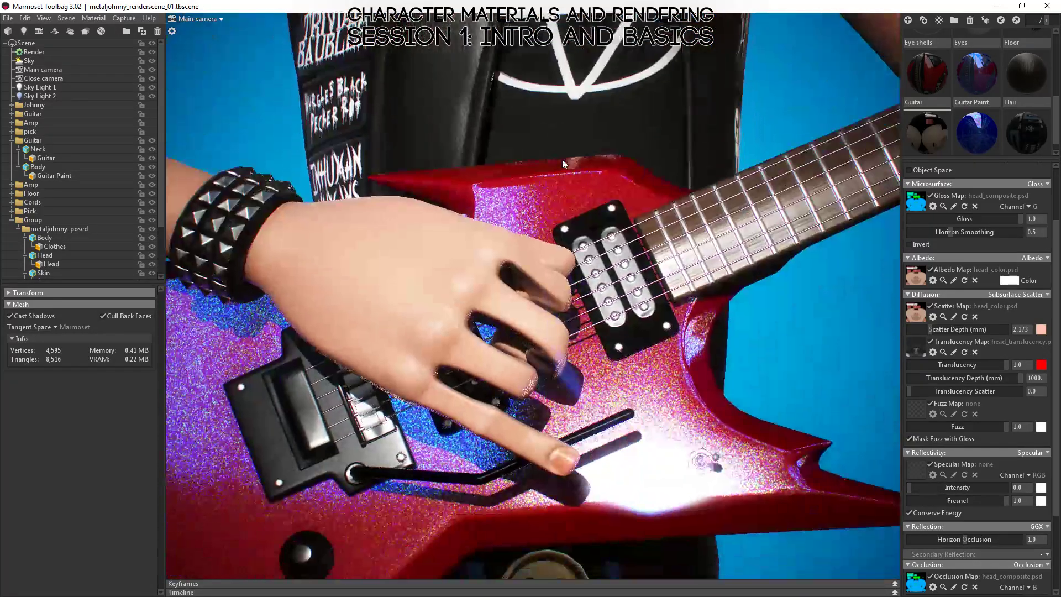
pyautogui.moveTo(549, 166); pyautogui.dragTo(641, 229)
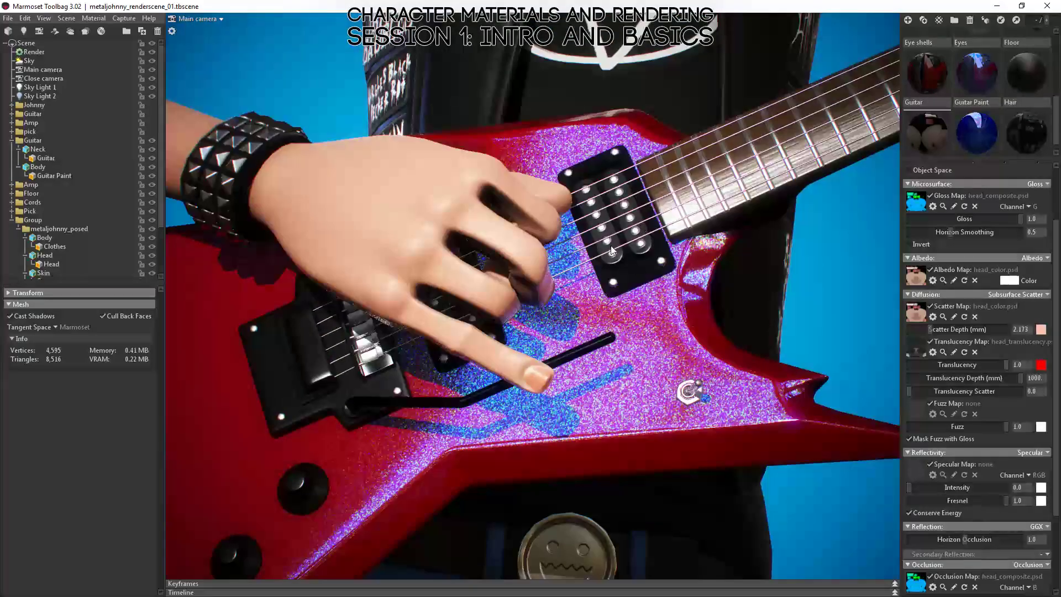
pyautogui.scroll(3, 619, 271)
pyautogui.scroll(4, 487, 210)
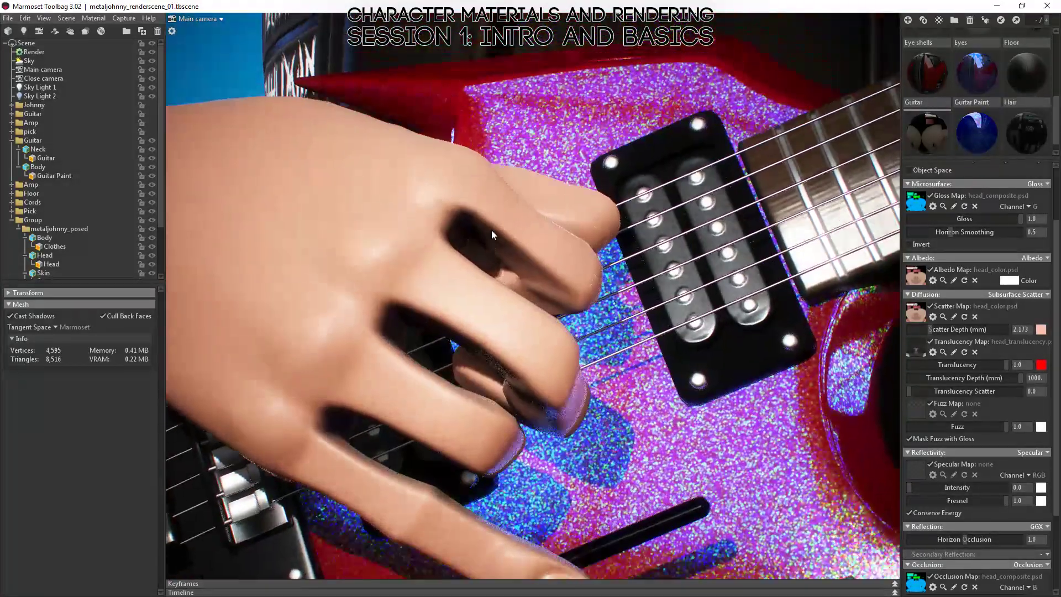
pyautogui.scroll(-5, 492, 229)
pyautogui.scroll(4, 522, 229)
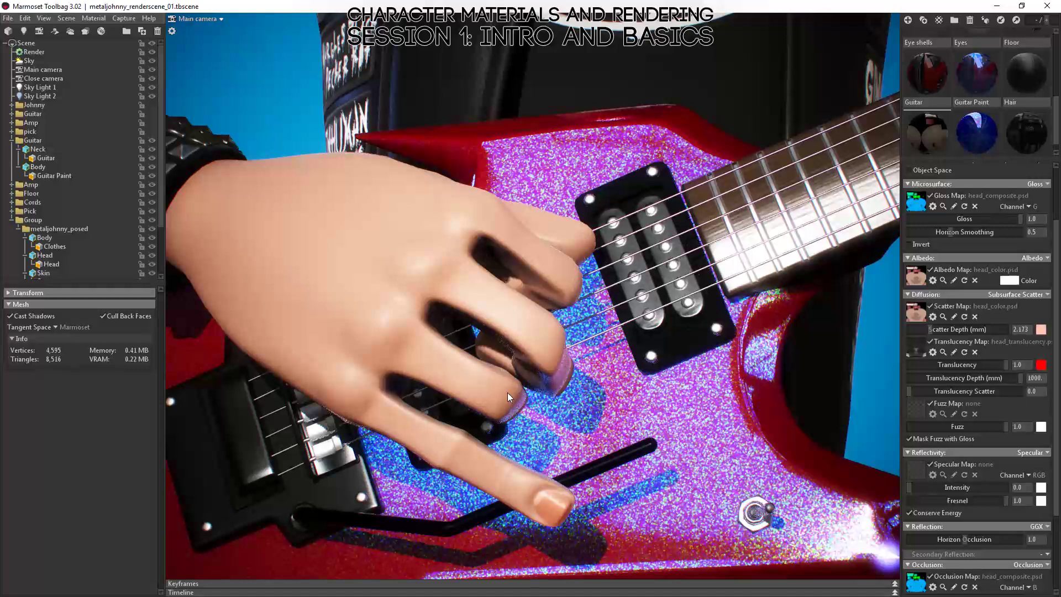
pyautogui.moveTo(571, 372); pyautogui.dragTo(516, 263, button='middle')
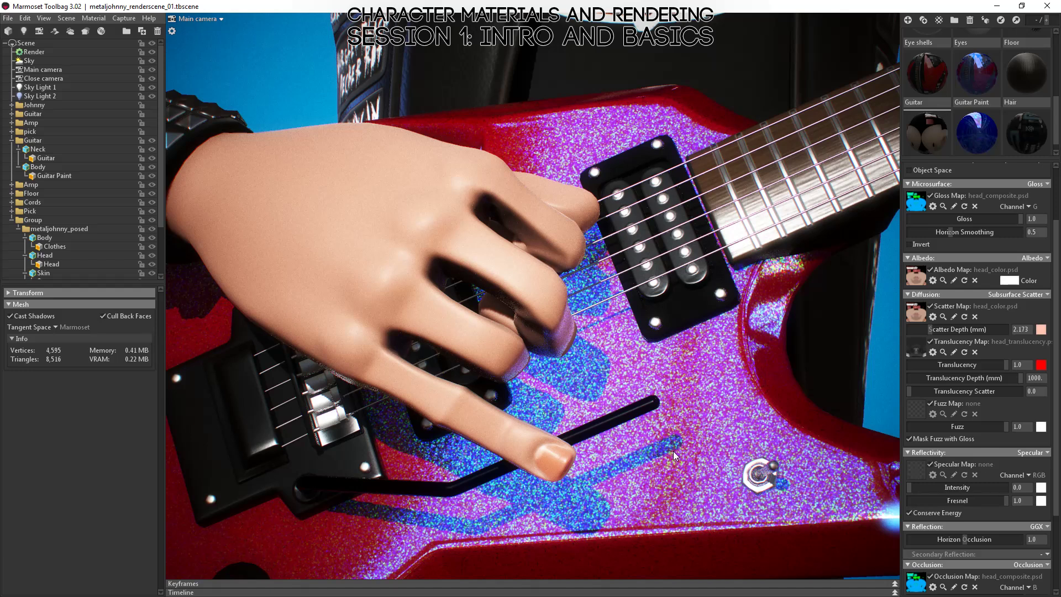
pyautogui.moveTo(674, 384); pyautogui.dragTo(556, 339)
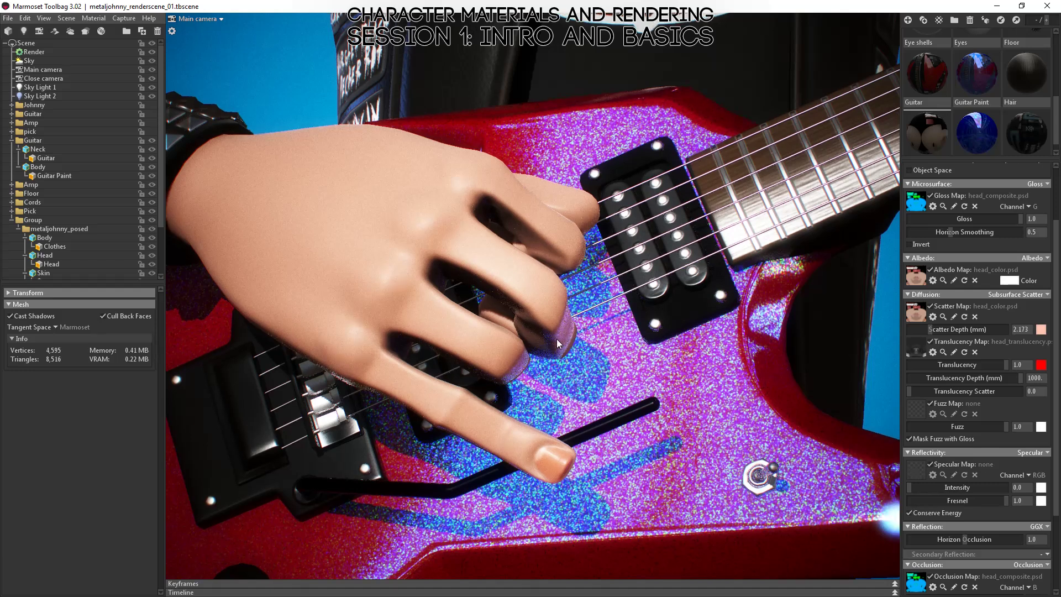
pyautogui.moveTo(556, 339); pyautogui.dragTo(740, 265, button='middle')
pyautogui.moveTo(678, 337)
pyautogui.mouseDown(button='right')
pyautogui.moveTo(648, 395)
pyautogui.moveTo(551, 341)
pyautogui.mouseUp(button='right')
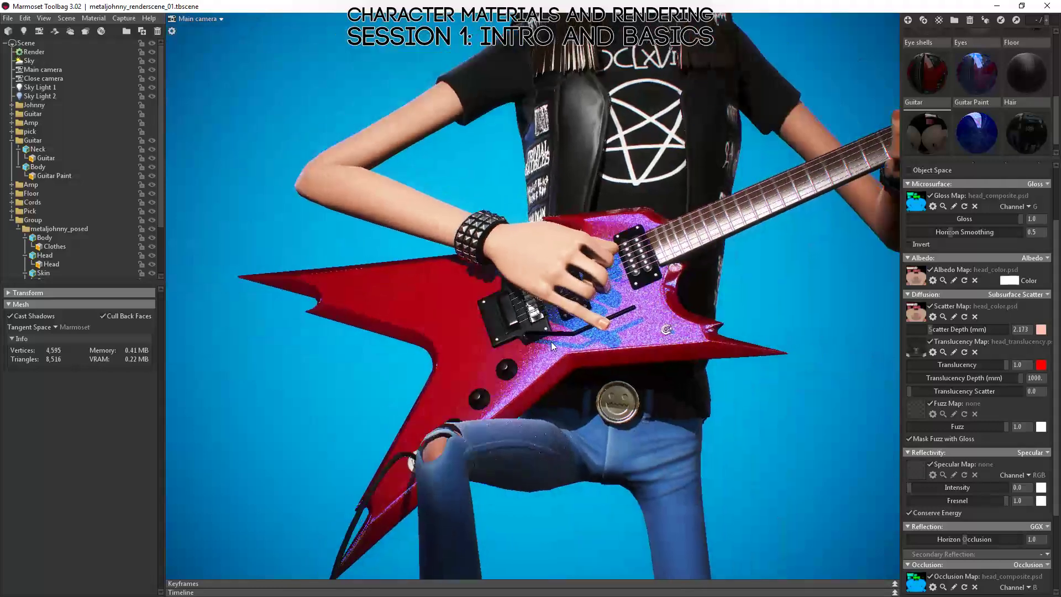
pyautogui.moveTo(552, 342)
pyautogui.mouseDown()
pyautogui.moveTo(516, 349)
pyautogui.moveTo(576, 327)
pyautogui.moveTo(608, 348)
pyautogui.moveTo(569, 335)
pyautogui.moveTo(508, 340)
pyautogui.mouseUp()
pyautogui.moveTo(507, 339); pyautogui.dragTo(589, 340, button='right')
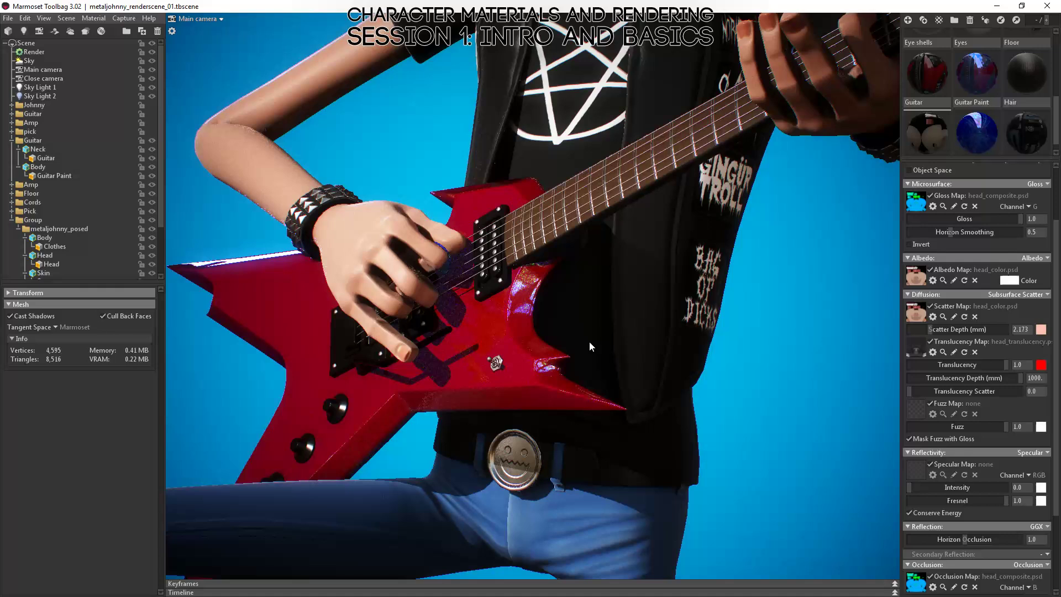
pyautogui.moveTo(590, 342); pyautogui.dragTo(642, 162)
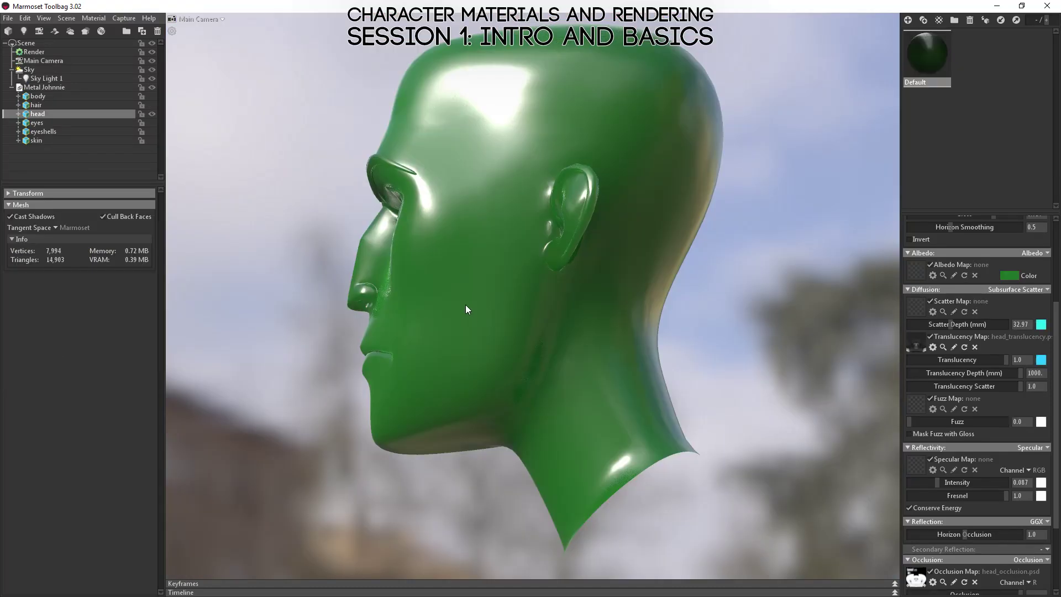
# Step: Duplicate the green head mesh, move the copy sideways next to the original and frame both heads in the view
pyautogui.moveTo(465, 304); pyautogui.dragTo(559, 239)
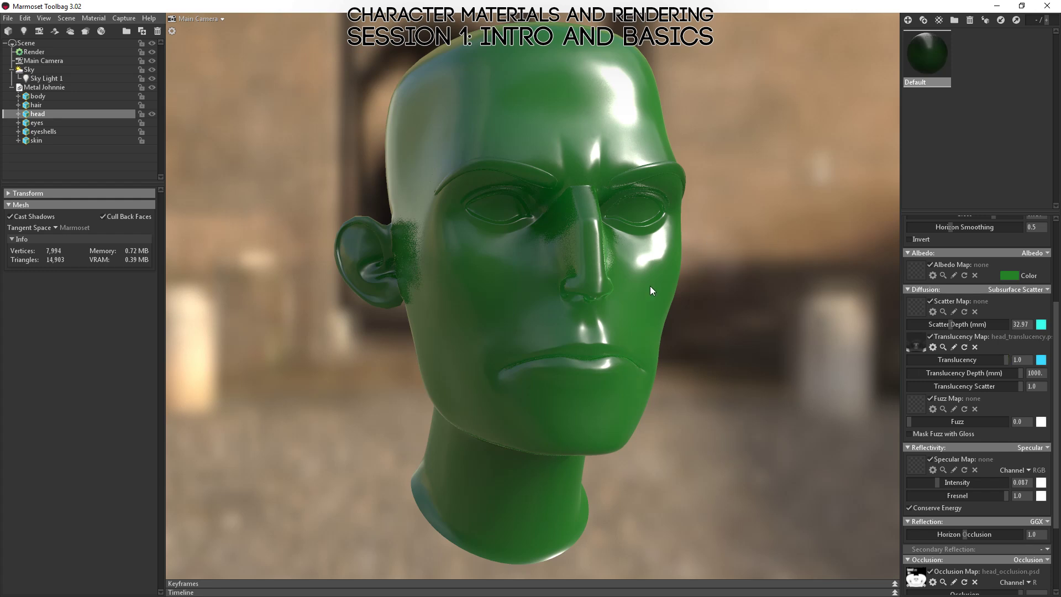
pyautogui.moveTo(639, 286); pyautogui.dragTo(595, 290)
pyautogui.press('w')
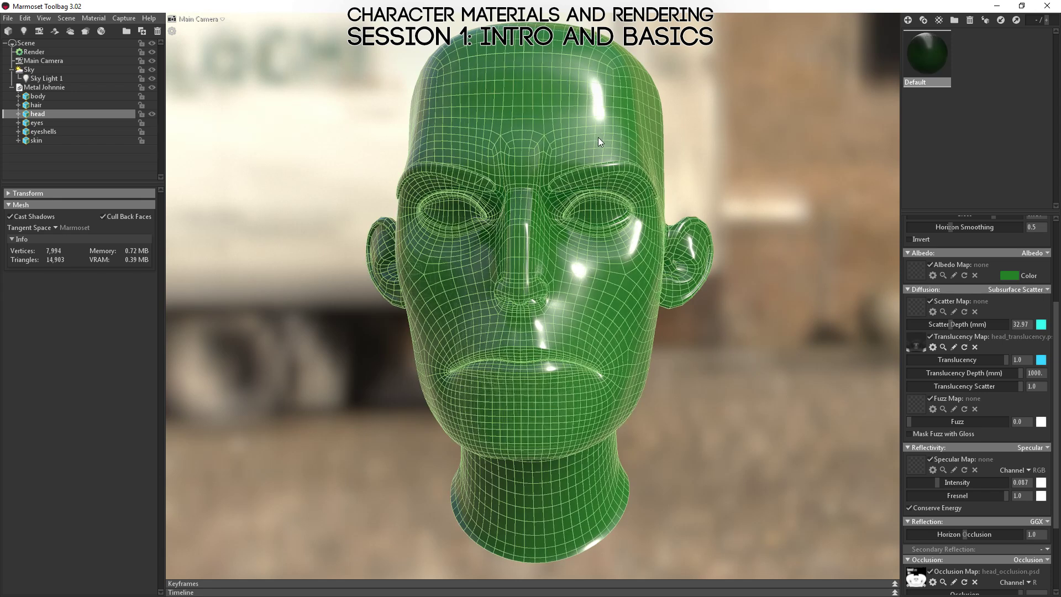
pyautogui.hotkey('ctrl', 'd')
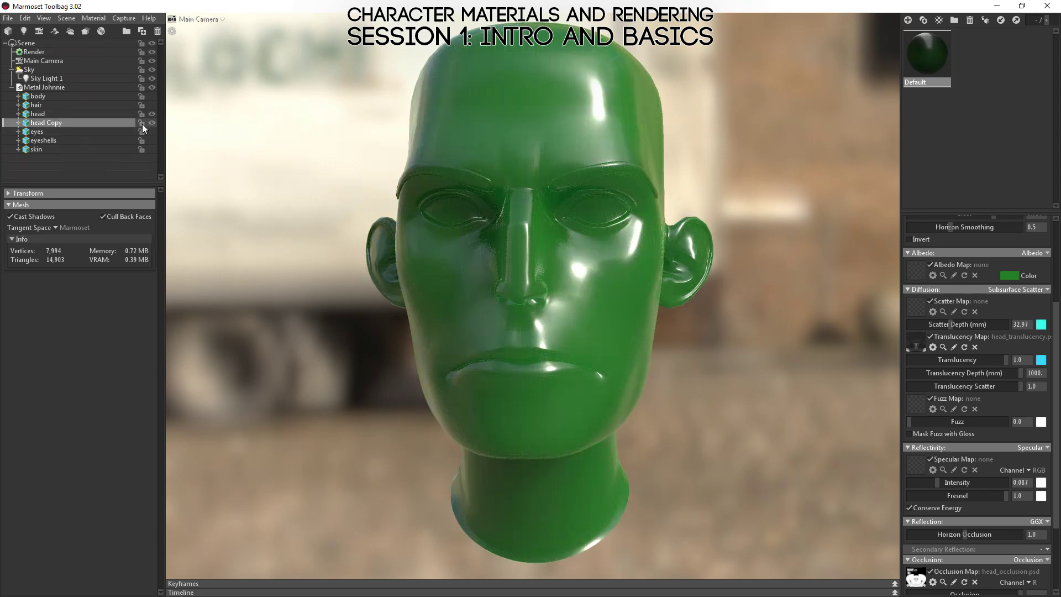
pyautogui.moveTo(710, 387); pyautogui.dragTo(536, 215, button='right')
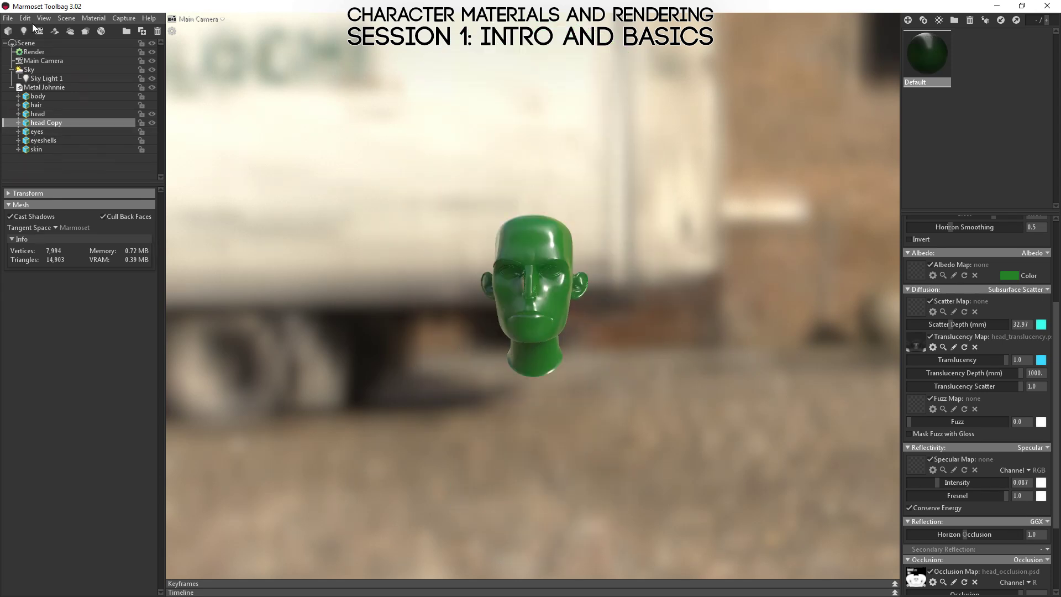
pyautogui.moveTo(277, 198); pyautogui.dragTo(417, 77, button='right')
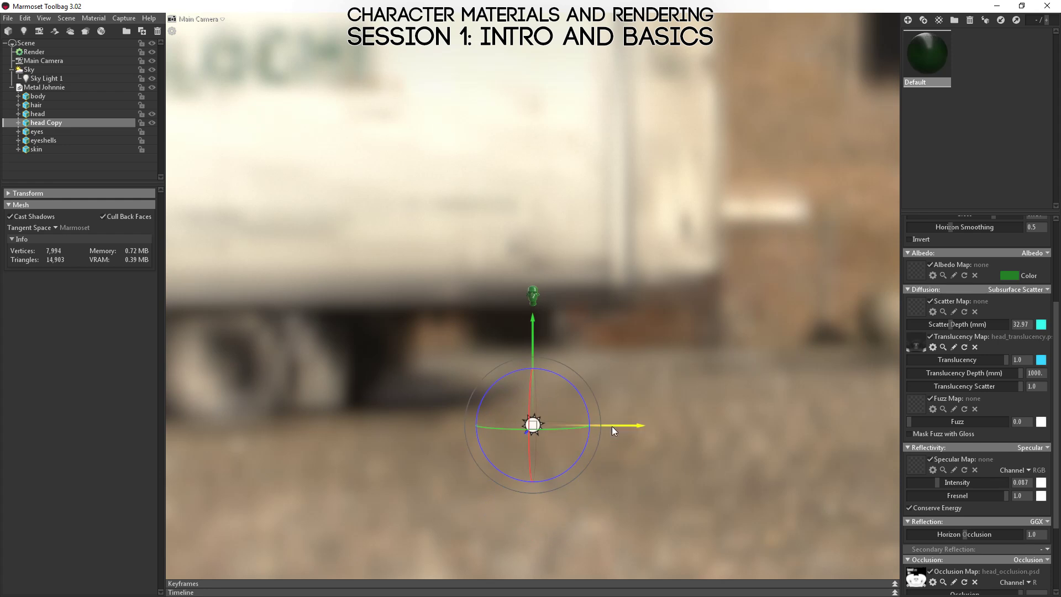
pyautogui.moveTo(627, 426); pyautogui.dragTo(636, 423)
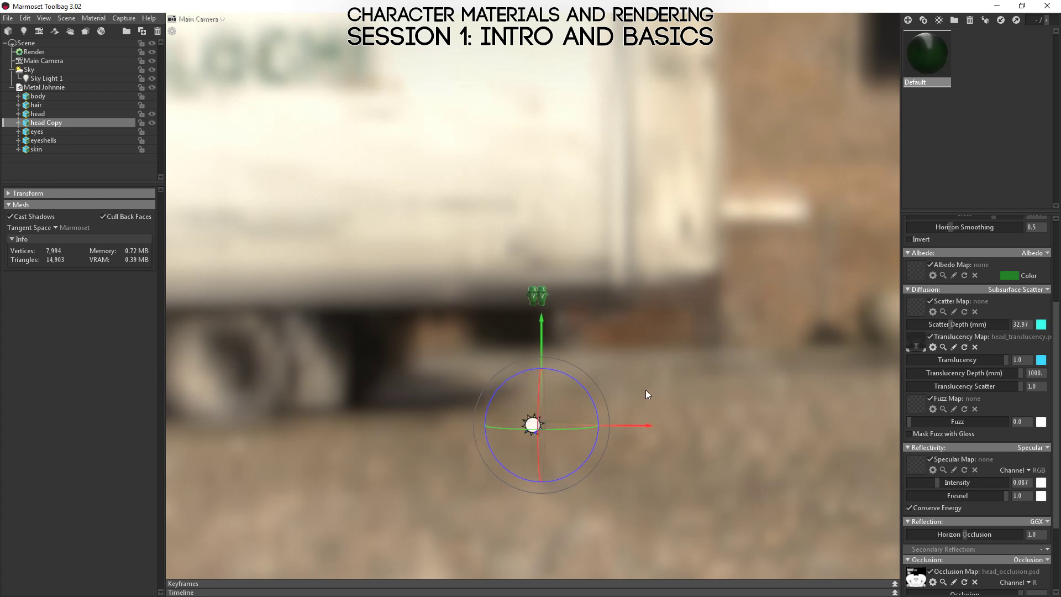
pyautogui.press('f')
pyautogui.click(831, 227)
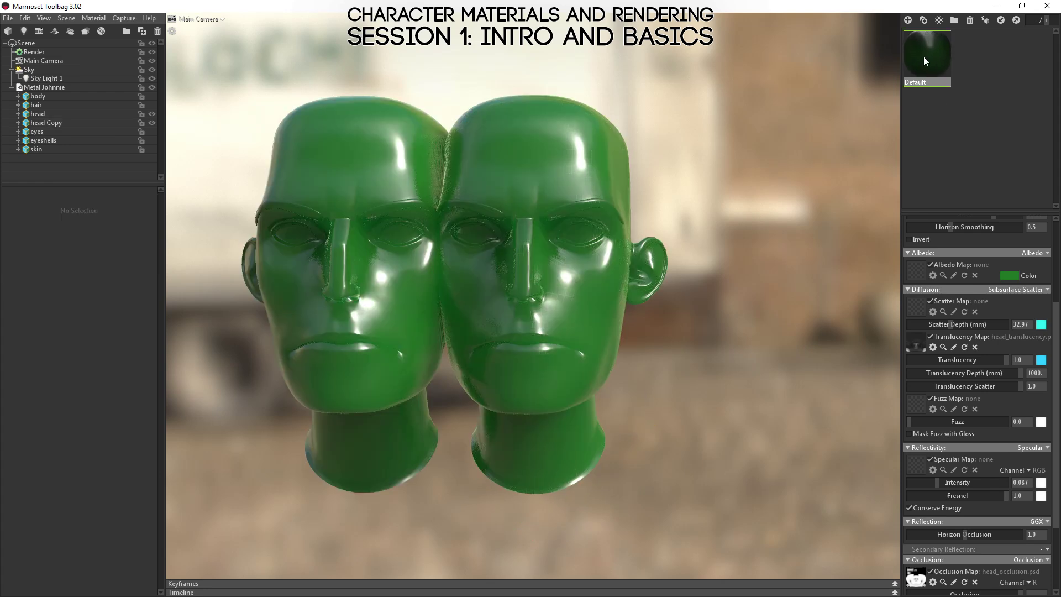
# Step: Create a new default material and apply it to the copied head
pyautogui.click(923, 20)
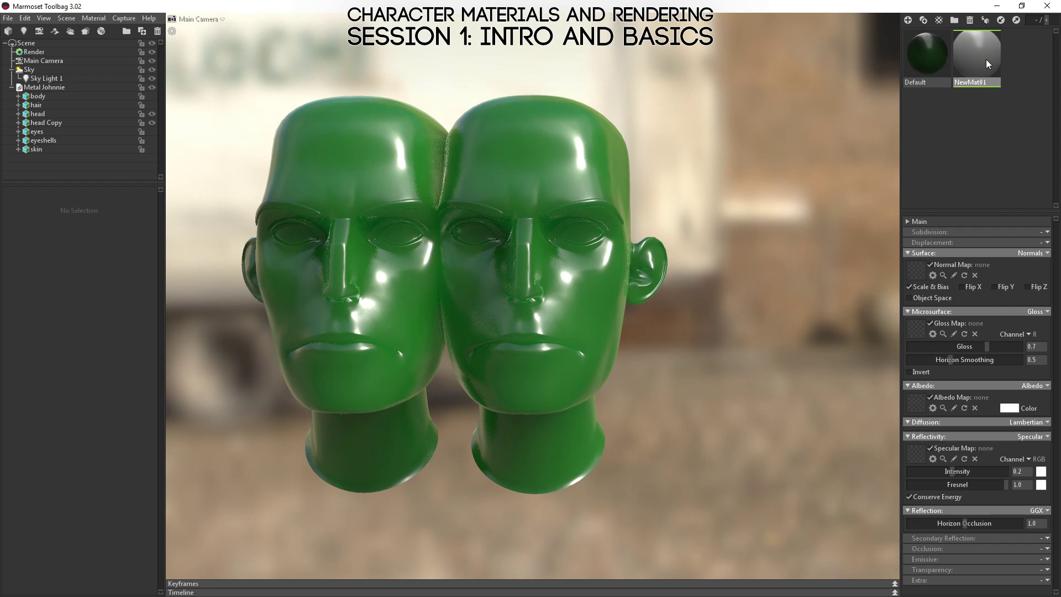
pyautogui.click(572, 175)
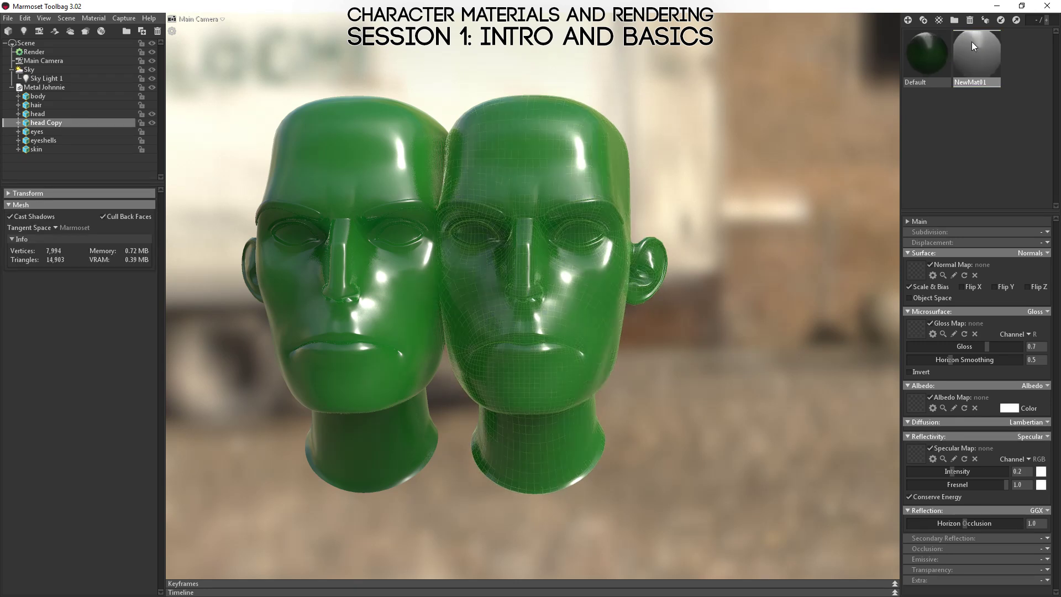
pyautogui.moveTo(972, 41); pyautogui.dragTo(532, 209)
# Step: Compare the shading and highlights of the green subsurface-scattering head and the white head from several angles and up close
pyautogui.moveTo(612, 456); pyautogui.dragTo(548, 350)
pyautogui.scroll(3, 542, 315)
pyautogui.moveTo(579, 283); pyautogui.dragTo(561, 225)
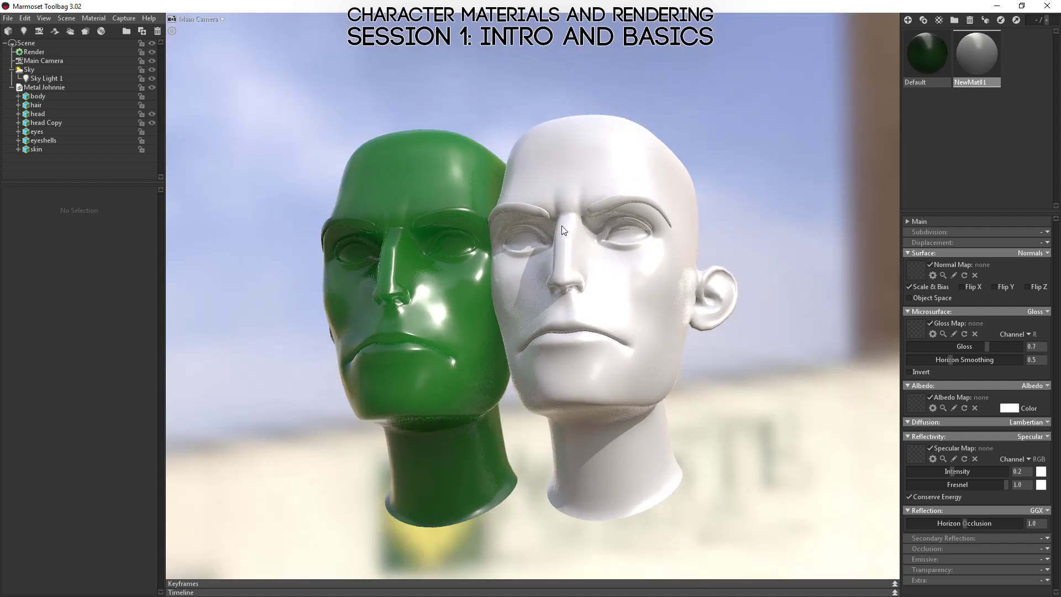
pyautogui.scroll(5, 552, 281)
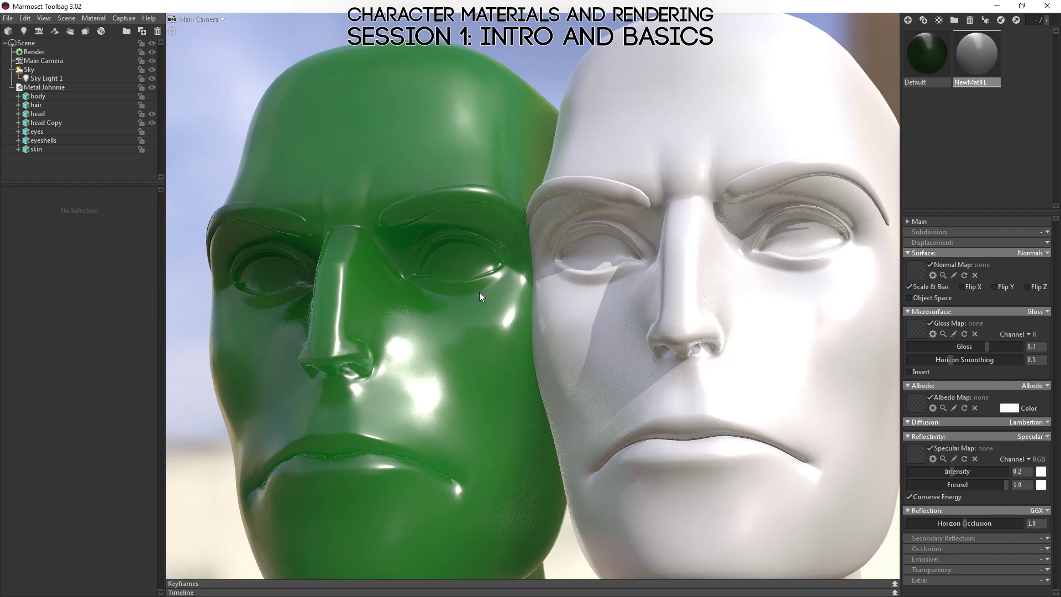
pyautogui.moveTo(402, 157); pyautogui.dragTo(555, 216)
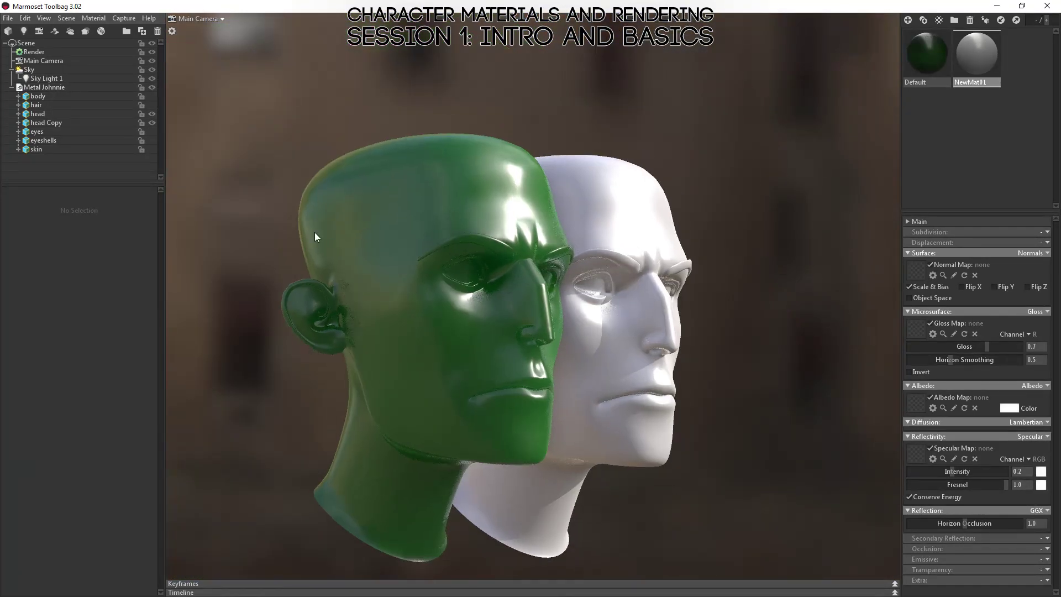
pyautogui.keyDown('alt'); pyautogui.moveTo(432, 271); pyautogui.dragTo(389, 260); pyautogui.keyUp('alt')
pyautogui.keyDown('alt'); pyautogui.moveTo(389, 260); pyautogui.dragTo(568, 134, button='right'); pyautogui.keyUp('alt')
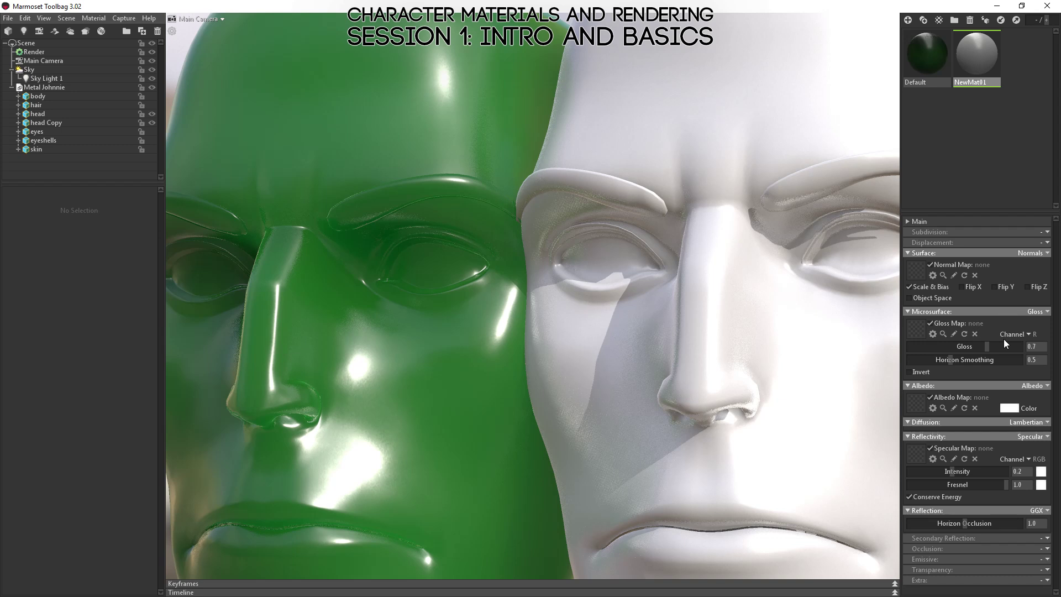
# Step: Set the gloss of the copied head's material to 0.0 and its albedo color to a muted purple
pyautogui.moveTo(984, 346); pyautogui.dragTo(909, 346)
pyautogui.scroll(-5, 719, 323)
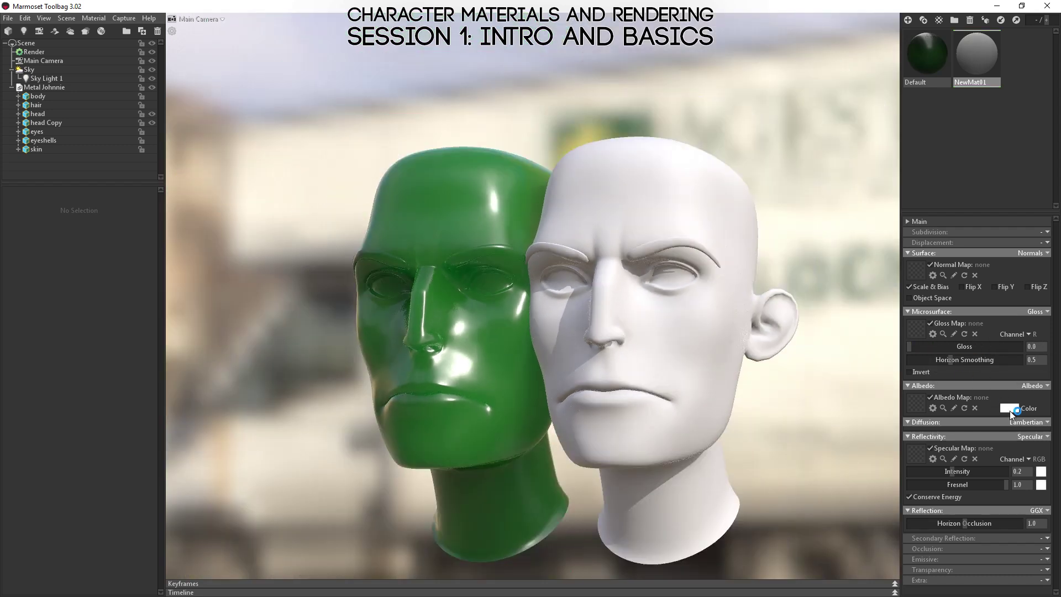
pyautogui.click(1008, 409)
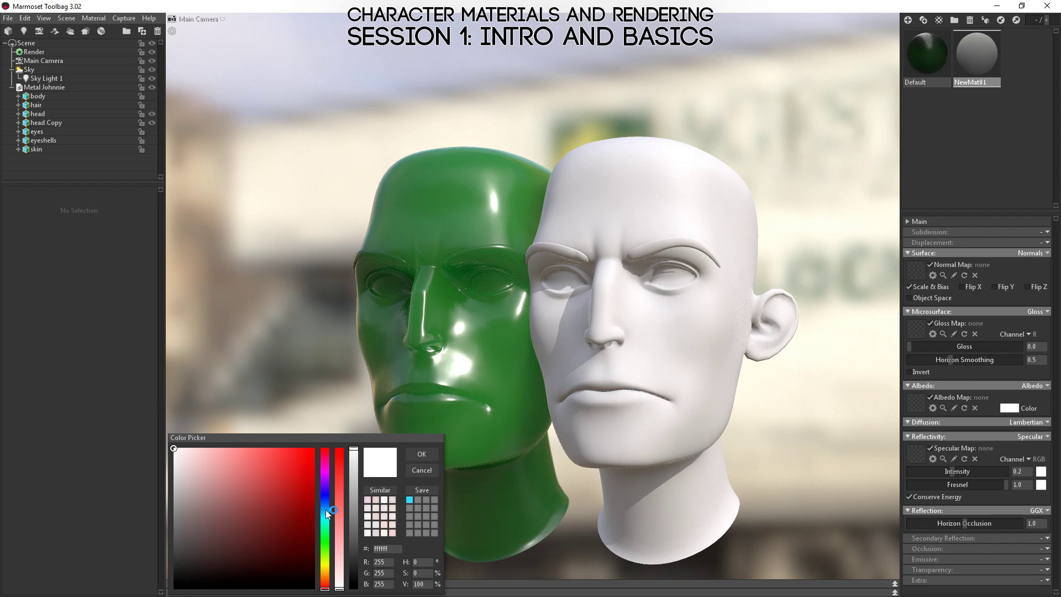
pyautogui.moveTo(327, 469)
pyautogui.mouseDown()
pyautogui.moveTo(326, 481)
pyautogui.moveTo(339, 476)
pyautogui.moveTo(338, 456)
pyautogui.moveTo(338, 466)
pyautogui.mouseUp()
pyautogui.click(339, 470)
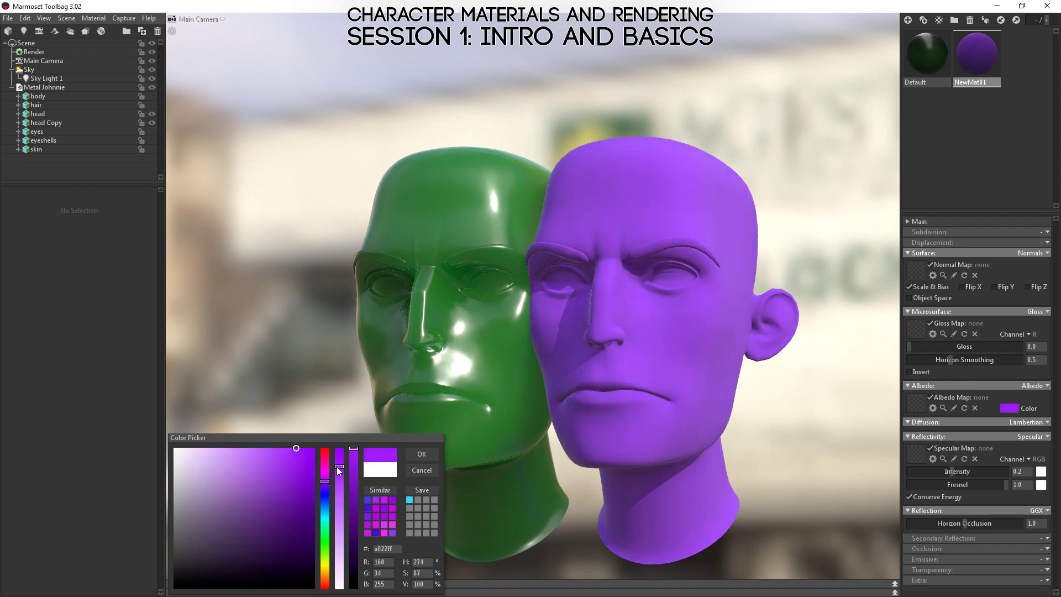
pyautogui.click(266, 485)
pyautogui.moveTo(267, 484); pyautogui.dragTo(256, 496)
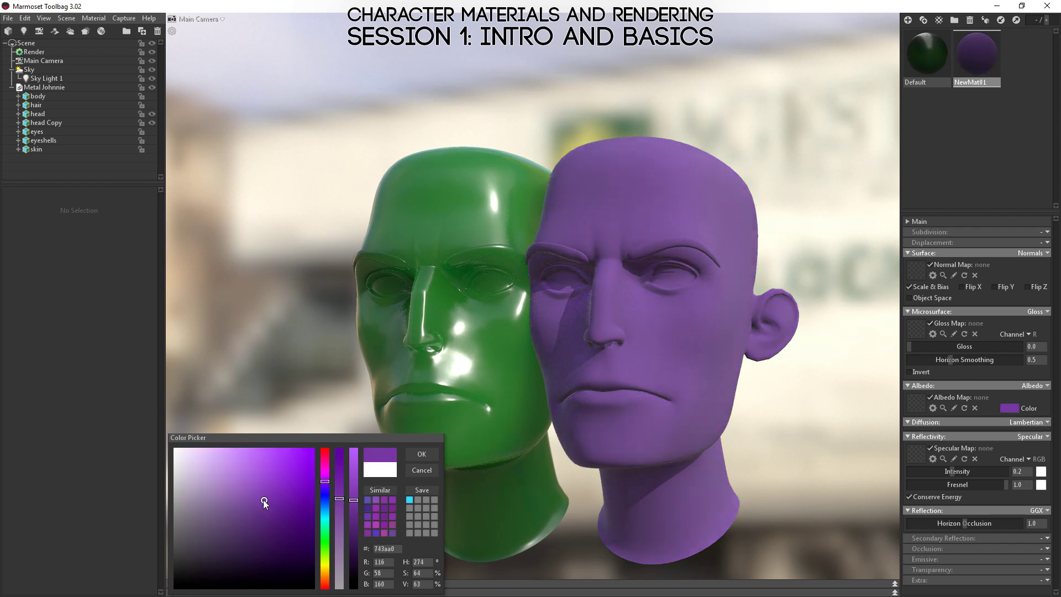
pyautogui.click(427, 458)
pyautogui.moveTo(548, 404); pyautogui.dragTo(545, 372, button='middle')
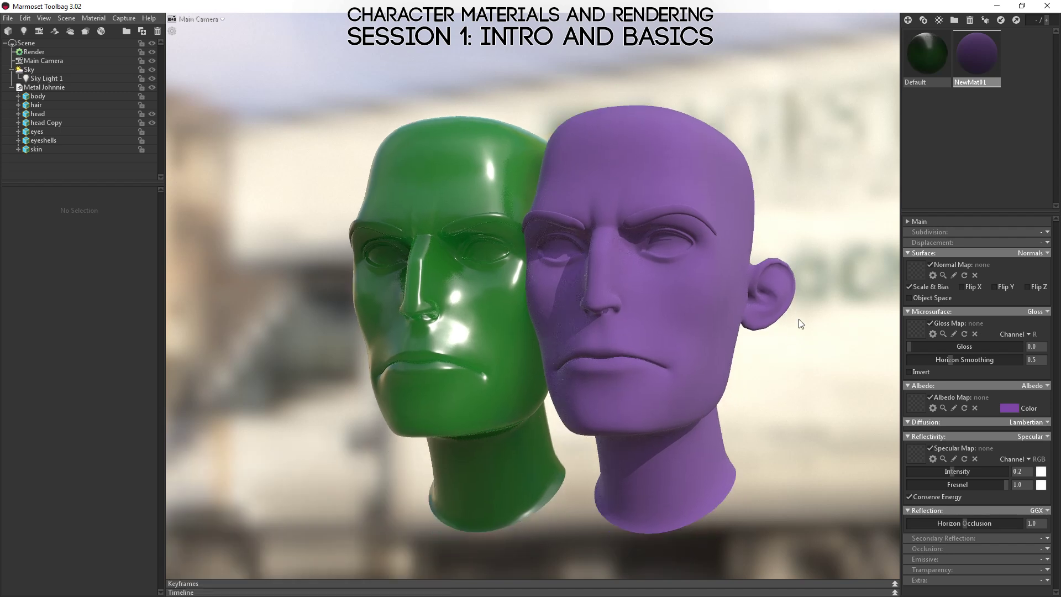
# Step: Change the purple material's diffusion model from Lambertian to Microfiber and view the two heads closer
pyautogui.click(1045, 423)
pyautogui.click(1015, 436)
pyautogui.click(1026, 423)
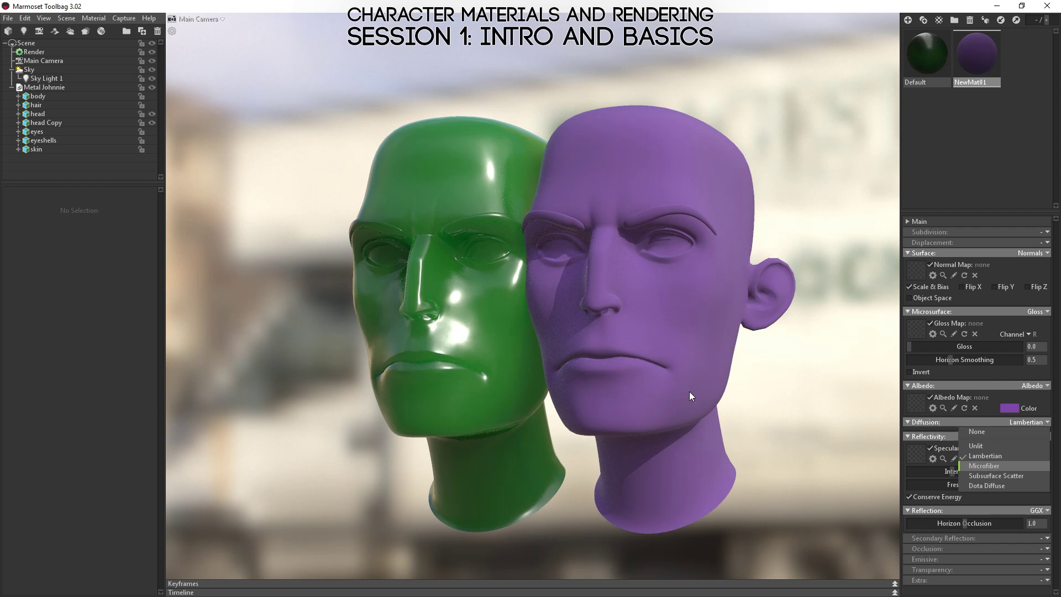
pyautogui.moveTo(774, 416); pyautogui.dragTo(675, 342, button='middle')
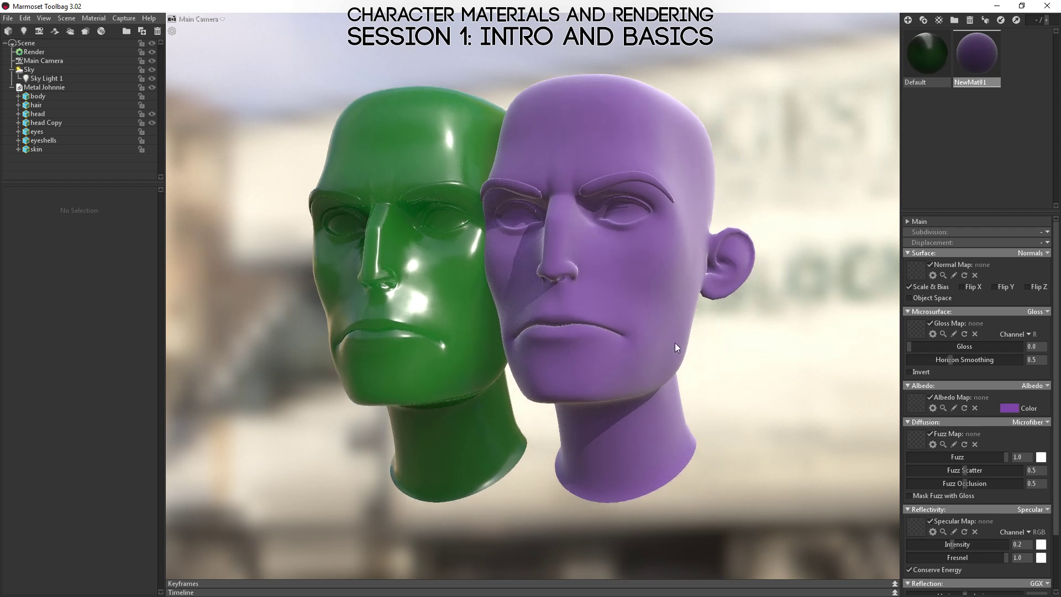
pyautogui.scroll(3, 655, 299)
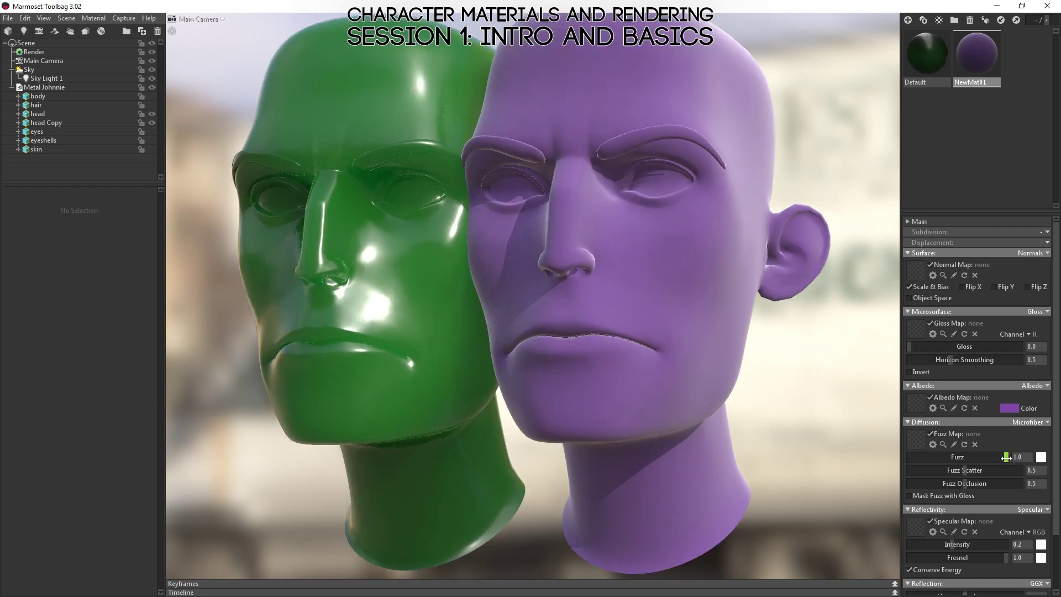
# Step: Set the microfiber fuzz color to light pinkish purple ed95ff, keeping Fuzz at 1.0
pyautogui.moveTo(1006, 457)
pyautogui.mouseDown()
pyautogui.moveTo(972, 458)
pyautogui.moveTo(1006, 457)
pyautogui.mouseUp()
pyautogui.click(1041, 458)
pyautogui.click(325, 475)
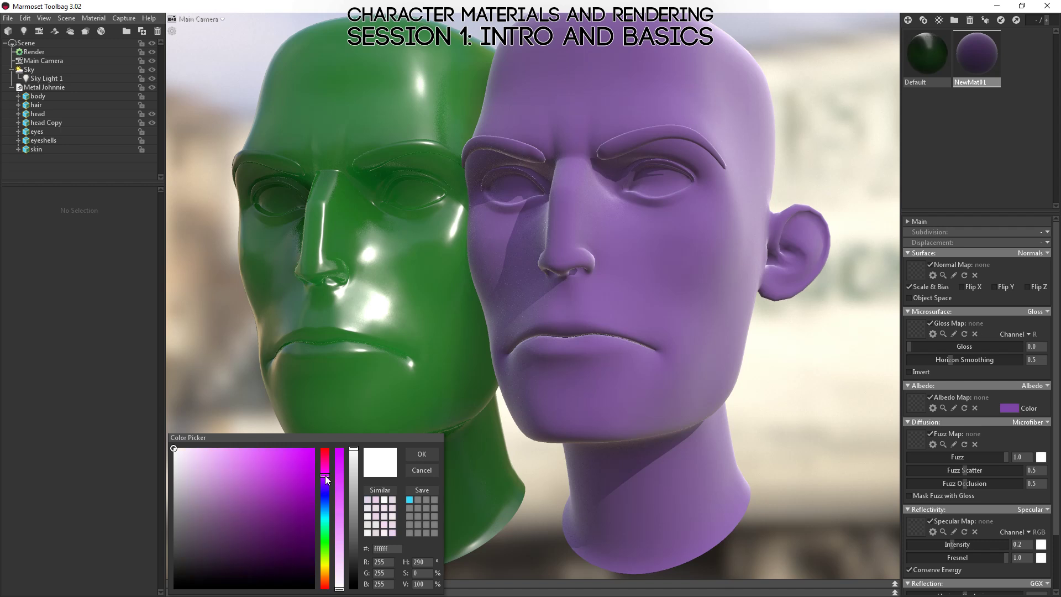
pyautogui.moveTo(325, 476); pyautogui.dragTo(323, 482)
pyautogui.moveTo(339, 528)
pyautogui.mouseDown()
pyautogui.moveTo(340, 512)
pyautogui.moveTo(337, 531)
pyautogui.mouseUp()
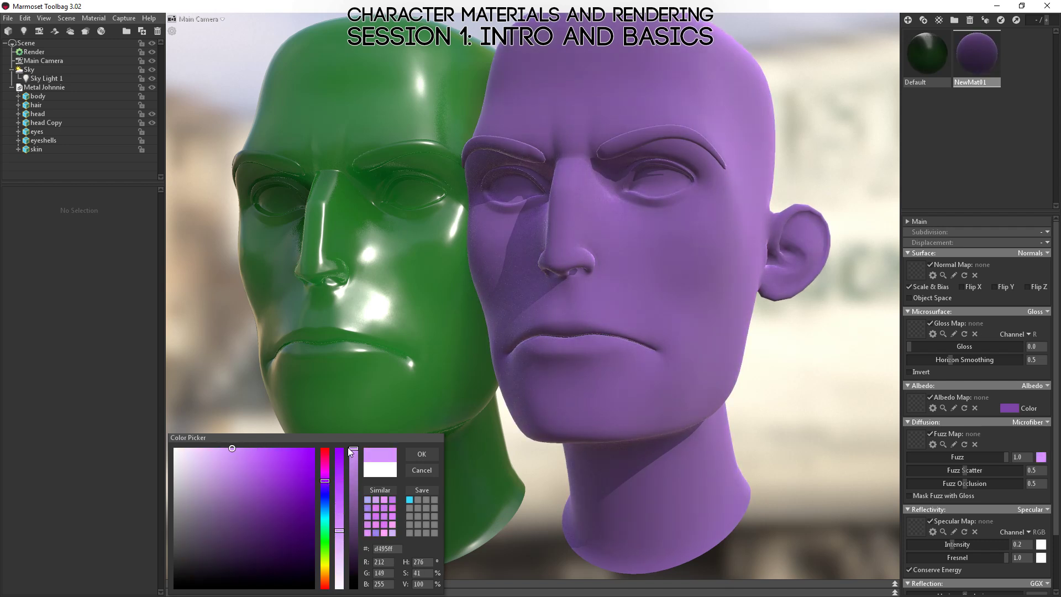
pyautogui.moveTo(322, 480); pyautogui.dragTo(323, 475)
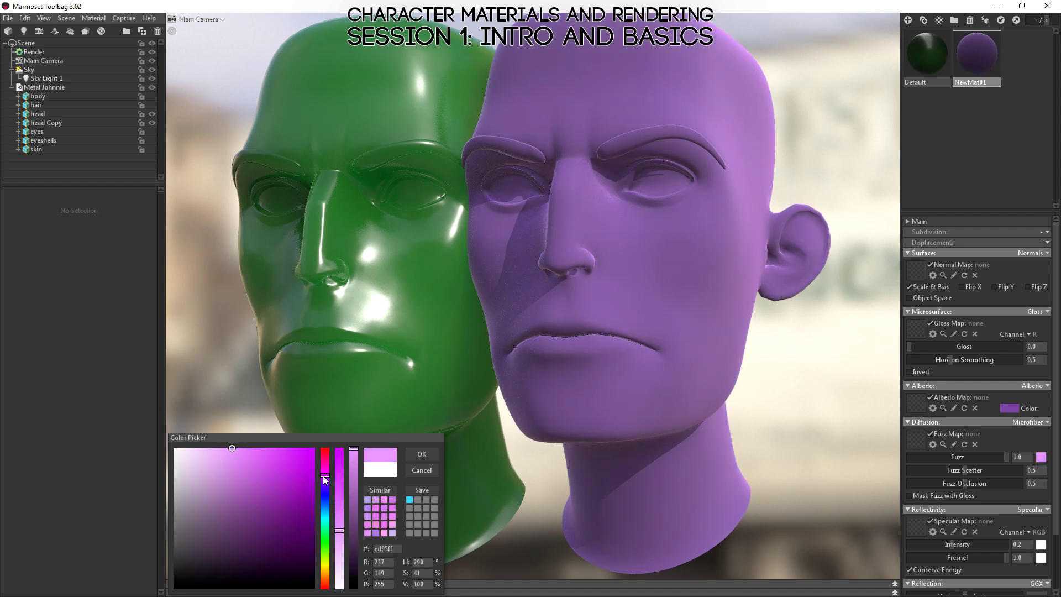
pyautogui.click(422, 453)
# Step: Compare the fuzz shading of the purple head with the glossy green head from the front and from above
pyautogui.moveTo(521, 254)
pyautogui.mouseDown()
pyautogui.moveTo(533, 332)
pyautogui.moveTo(599, 370)
pyautogui.moveTo(541, 256)
pyautogui.mouseUp()
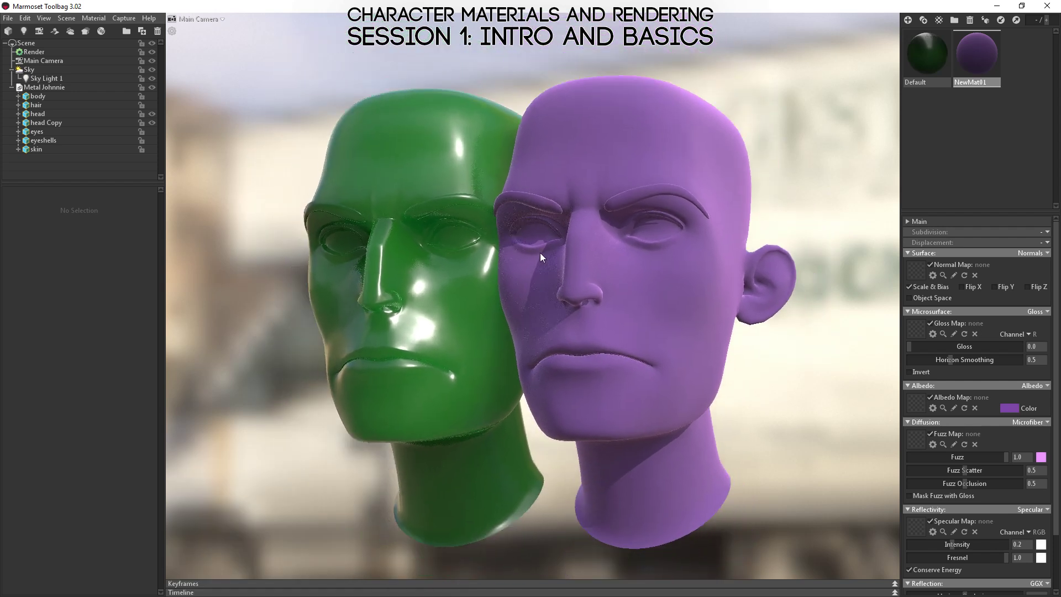
pyautogui.moveTo(515, 366); pyautogui.dragTo(484, 281)
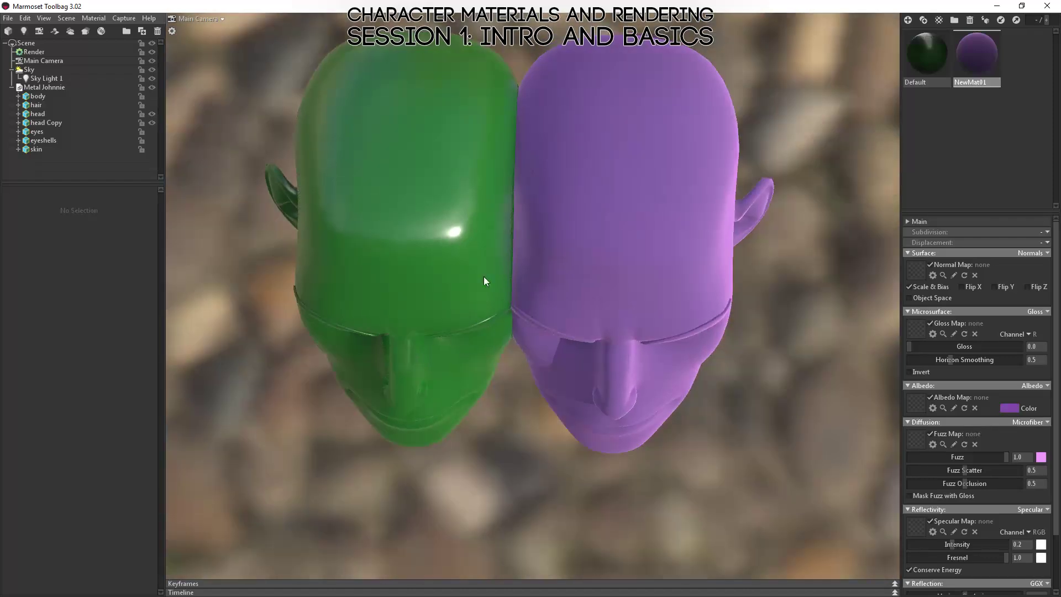
pyautogui.moveTo(606, 268); pyautogui.dragTo(567, 225)
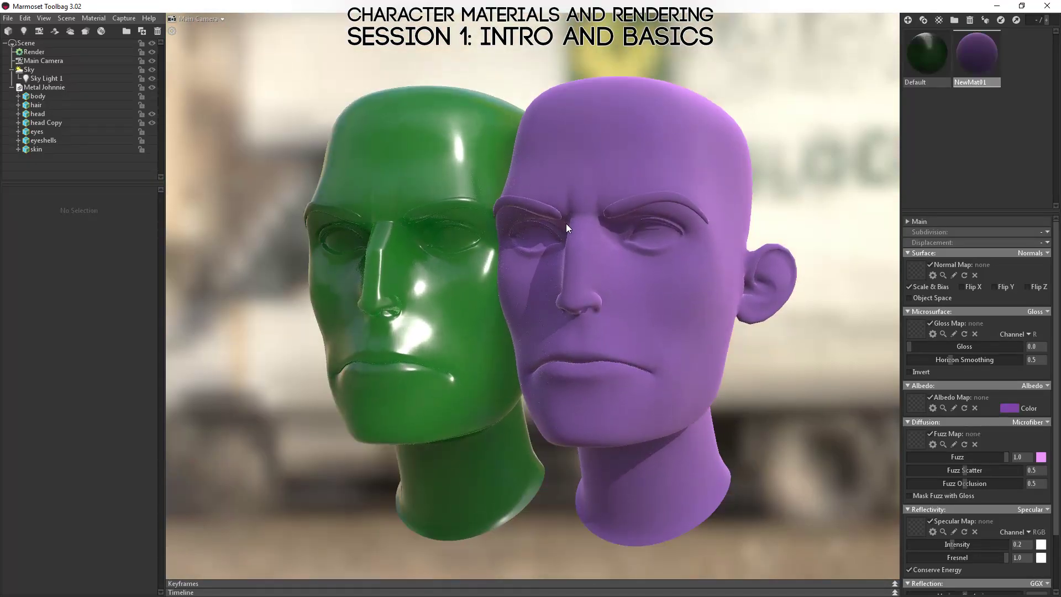
# Step: Hide the green head, inspect the purple microfiber head alone from both sides, and show the green head again
pyautogui.click(150, 113)
pyautogui.moveTo(565, 224); pyautogui.dragTo(583, 286)
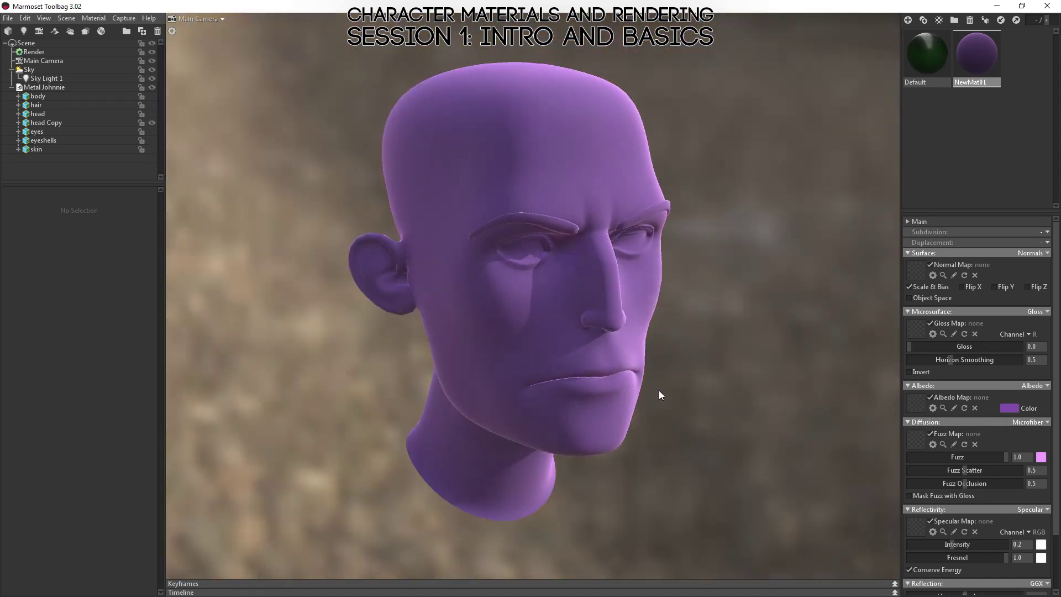
pyautogui.moveTo(660, 395); pyautogui.dragTo(525, 370)
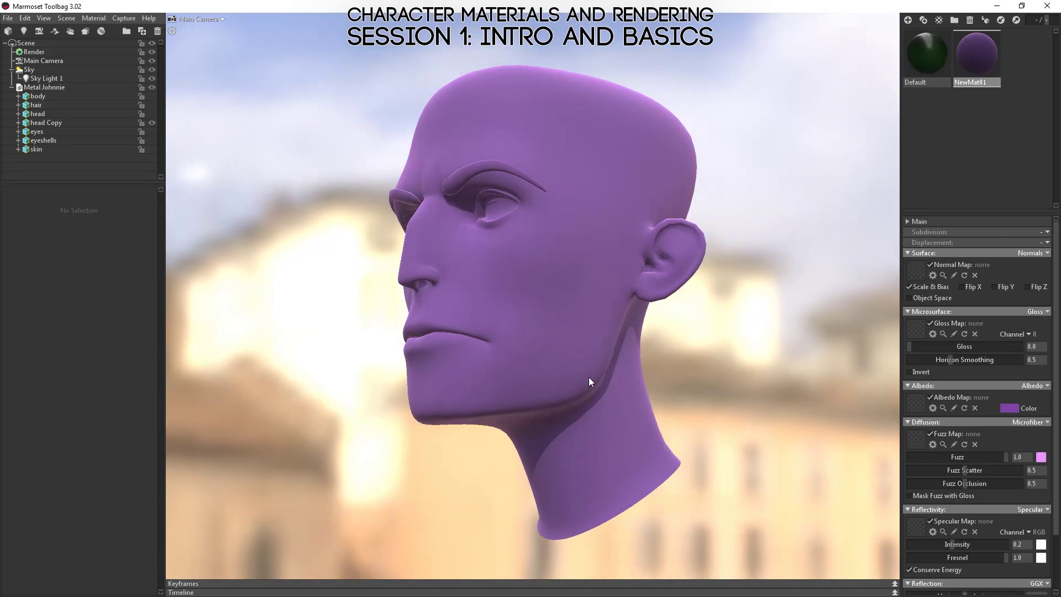
pyautogui.click(152, 114)
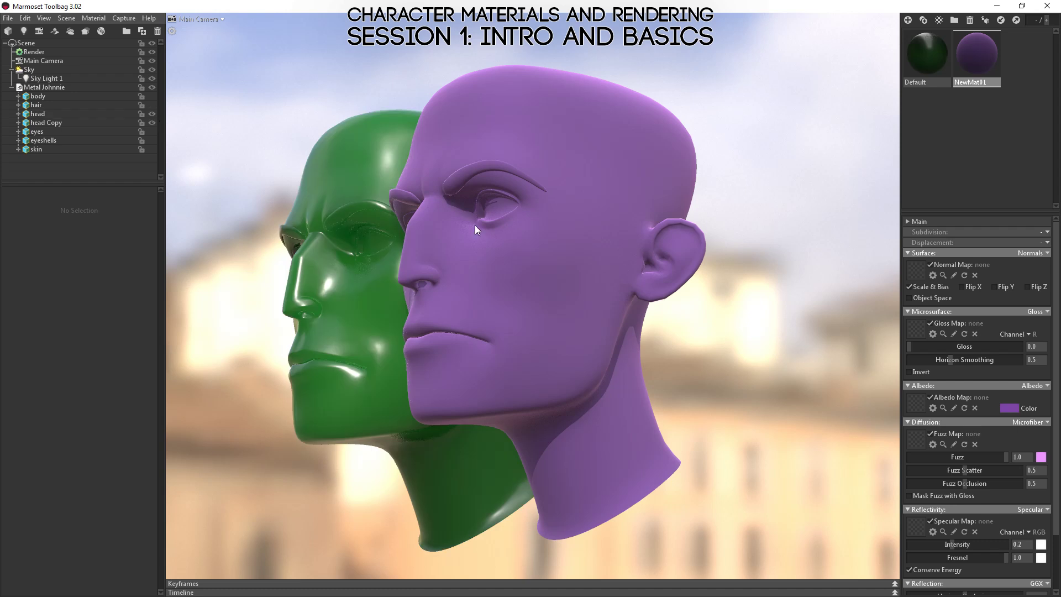
# Step: Compare the green and purple heads from several angles and under different light, with the purple head's mesh selected
pyautogui.moveTo(475, 225); pyautogui.dragTo(549, 321)
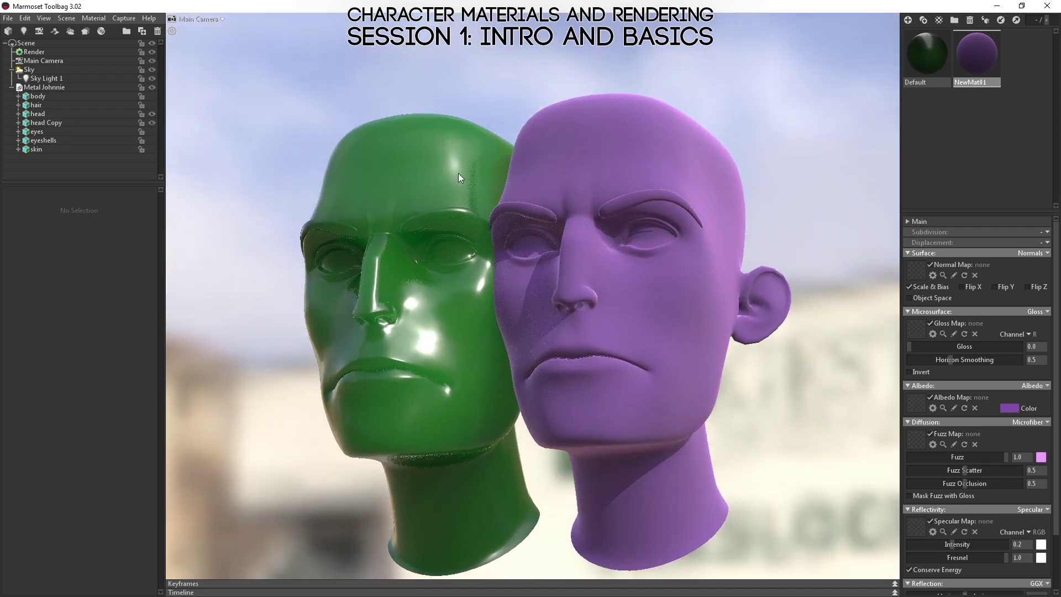
pyautogui.moveTo(459, 173); pyautogui.dragTo(540, 185)
pyautogui.moveTo(428, 220); pyautogui.dragTo(504, 336)
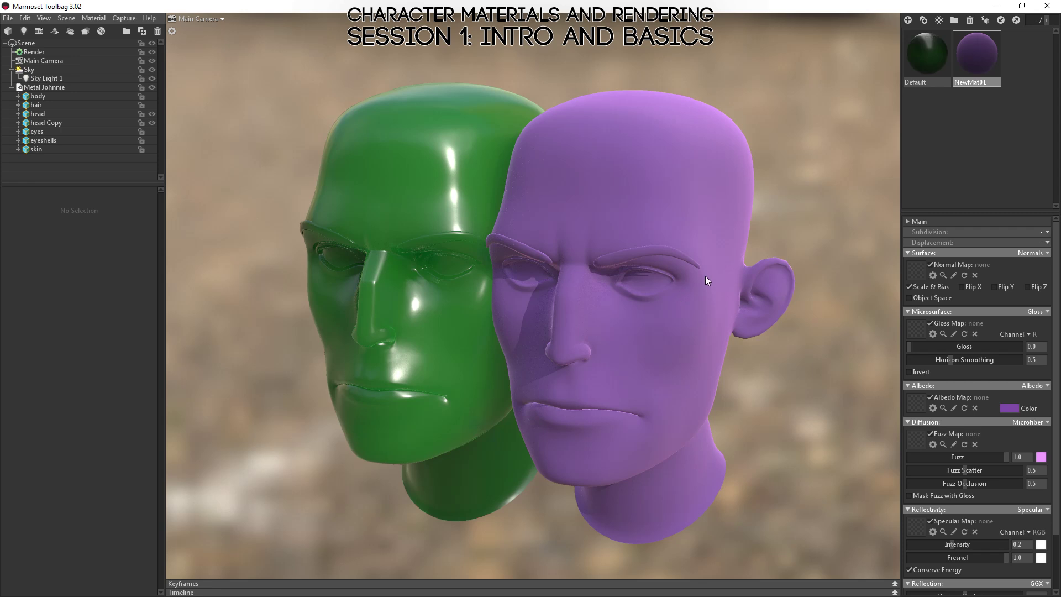
pyautogui.moveTo(705, 277); pyautogui.dragTo(675, 317)
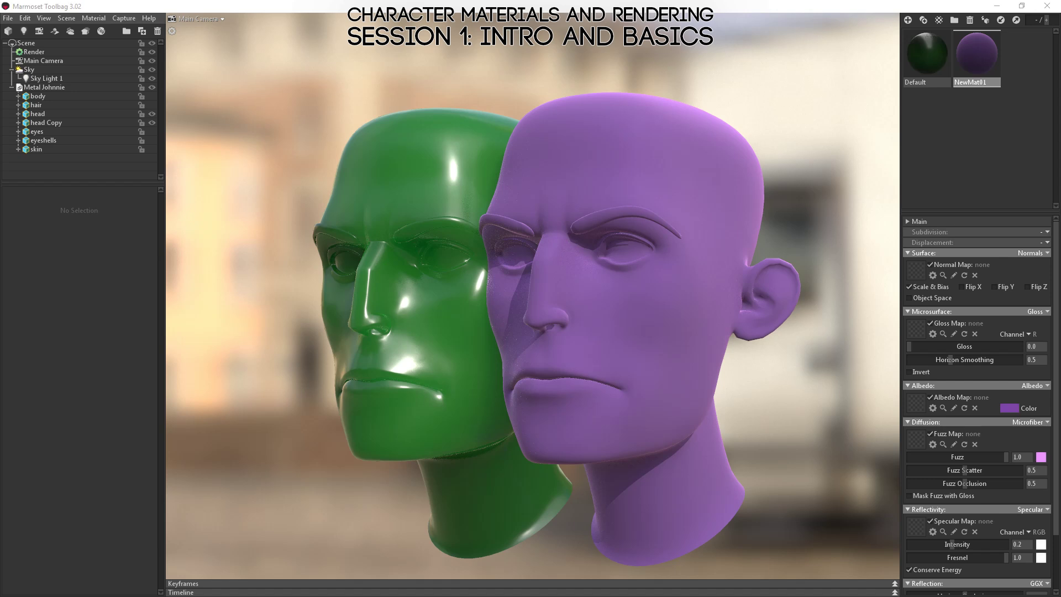
pyautogui.click(718, 264)
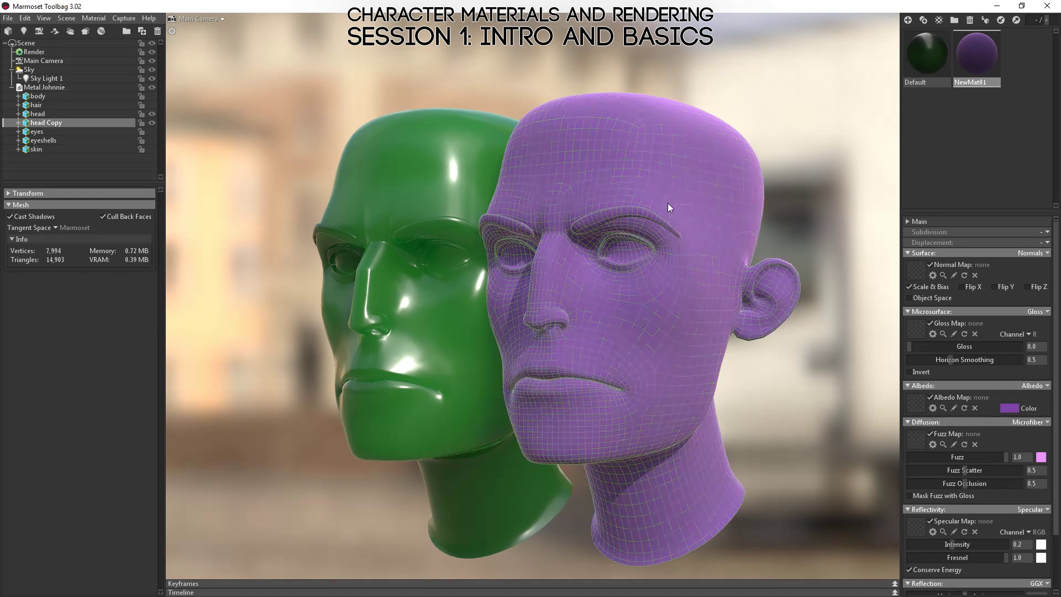
pyautogui.moveTo(667, 203); pyautogui.dragTo(669, 167)
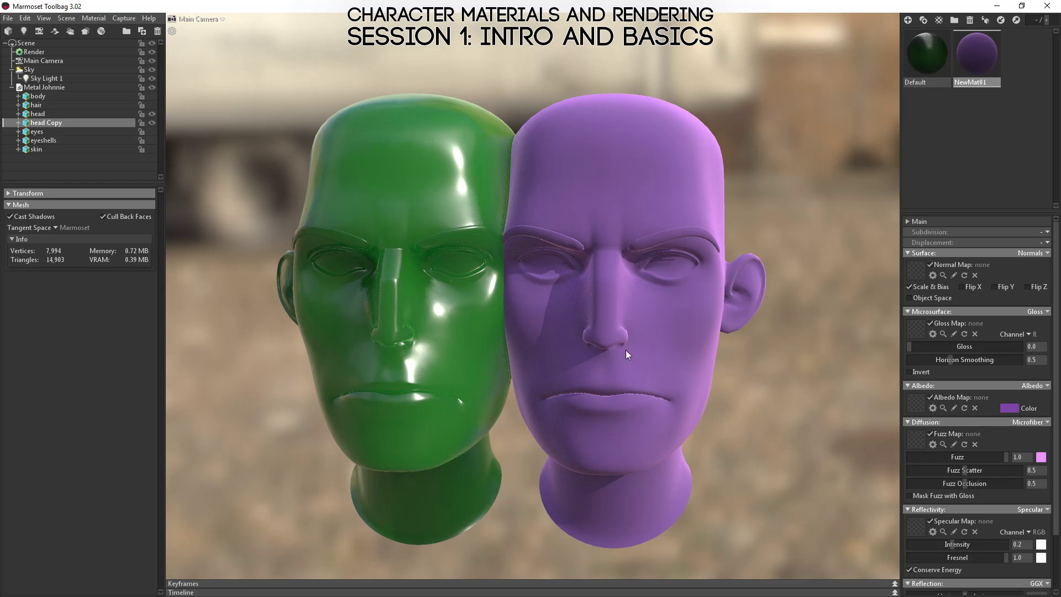
pyautogui.moveTo(626, 354); pyautogui.dragTo(679, 256, button='middle')
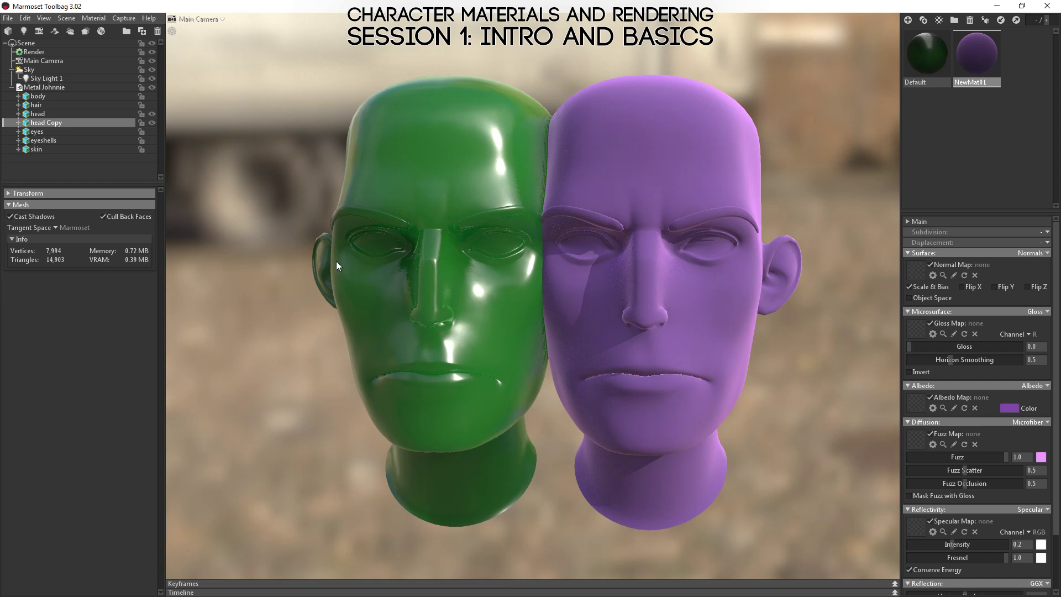
pyautogui.moveTo(343, 182); pyautogui.dragTo(562, 141)
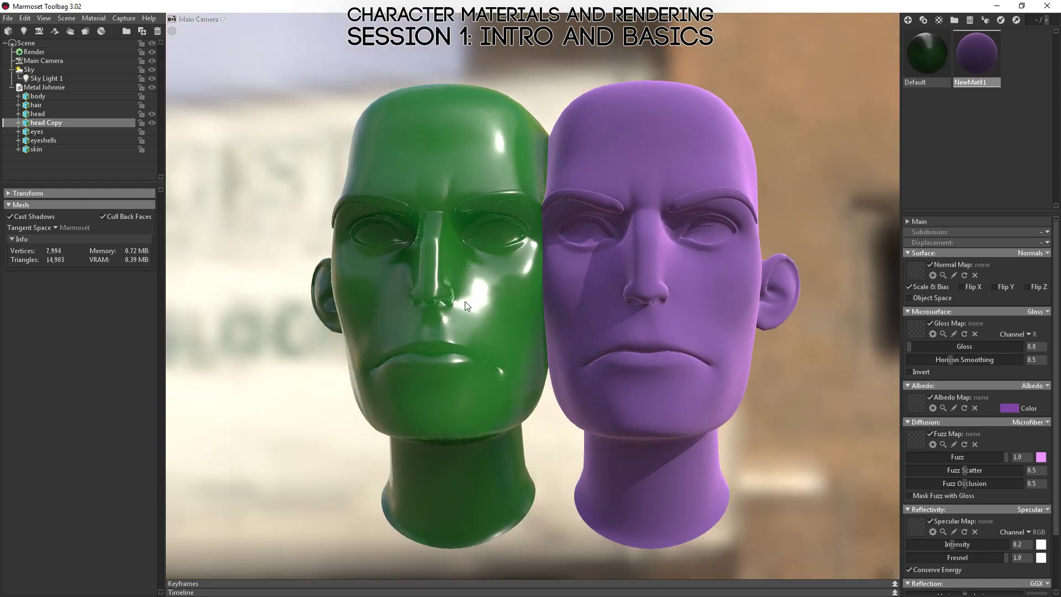
pyautogui.moveTo(692, 267); pyautogui.dragTo(611, 323)
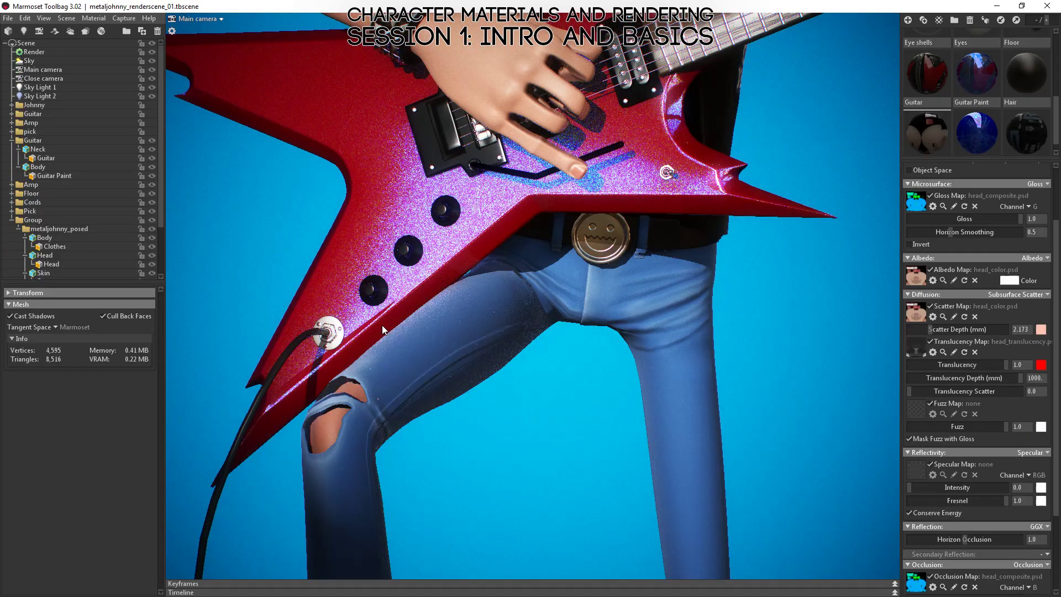
# Step: Examine the finished character's sparkle guitar, picking hand, shirt, hair and face from the front and side
pyautogui.moveTo(382, 325); pyautogui.dragTo(397, 490, button='middle')
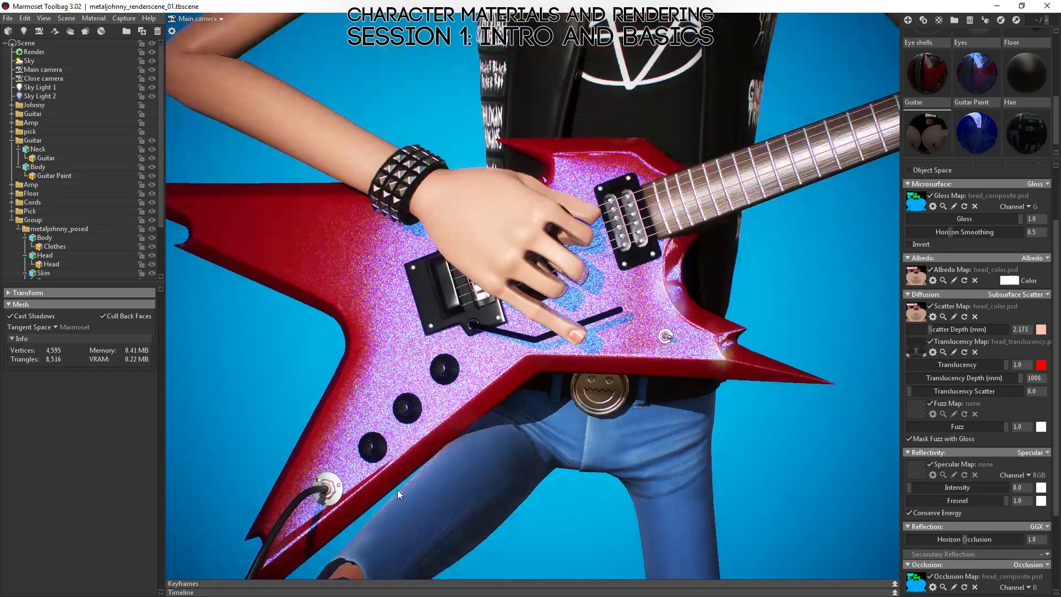
pyautogui.moveTo(522, 268); pyautogui.dragTo(505, 487, button='middle')
pyautogui.moveTo(506, 487); pyautogui.dragTo(506, 353, button='right')
pyautogui.moveTo(506, 352); pyautogui.dragTo(555, 279)
pyautogui.moveTo(555, 279); pyautogui.dragTo(530, 348, button='right')
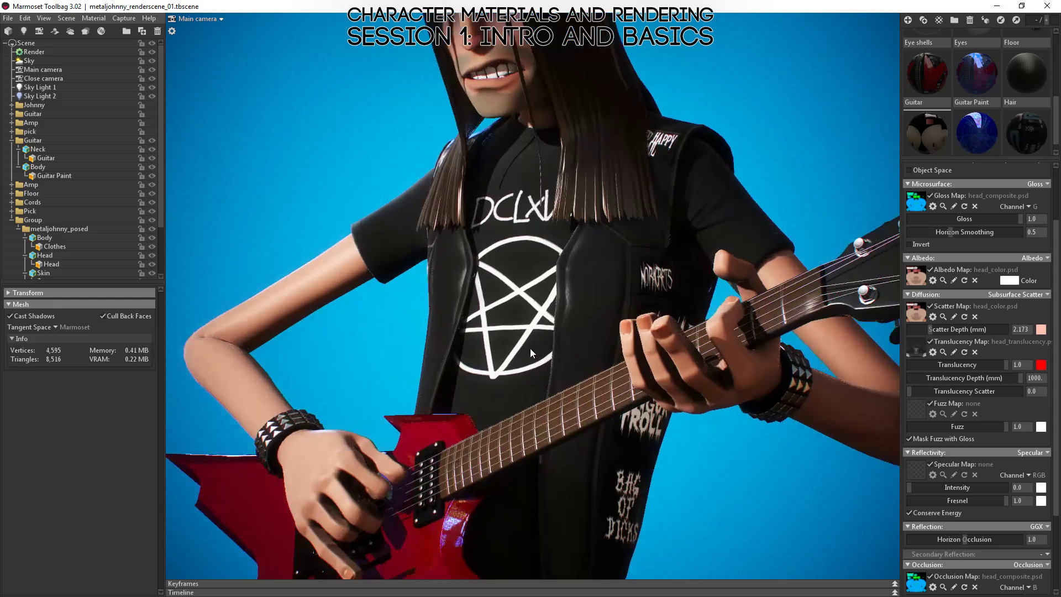
pyautogui.moveTo(530, 348); pyautogui.dragTo(666, 360)
pyautogui.moveTo(648, 247); pyautogui.dragTo(571, 316, button='right')
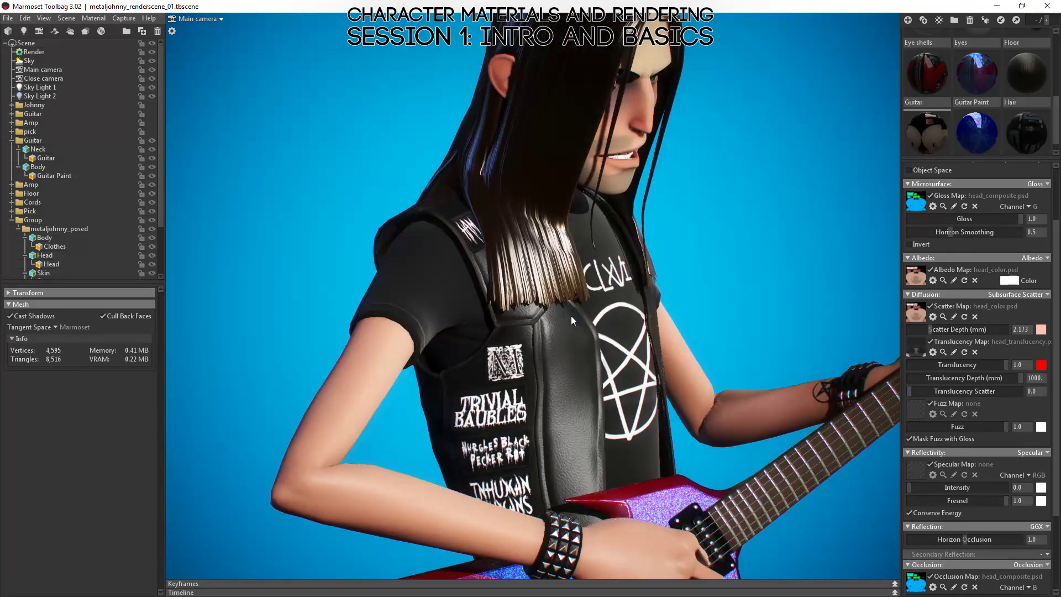
pyautogui.moveTo(706, 137); pyautogui.dragTo(671, 293)
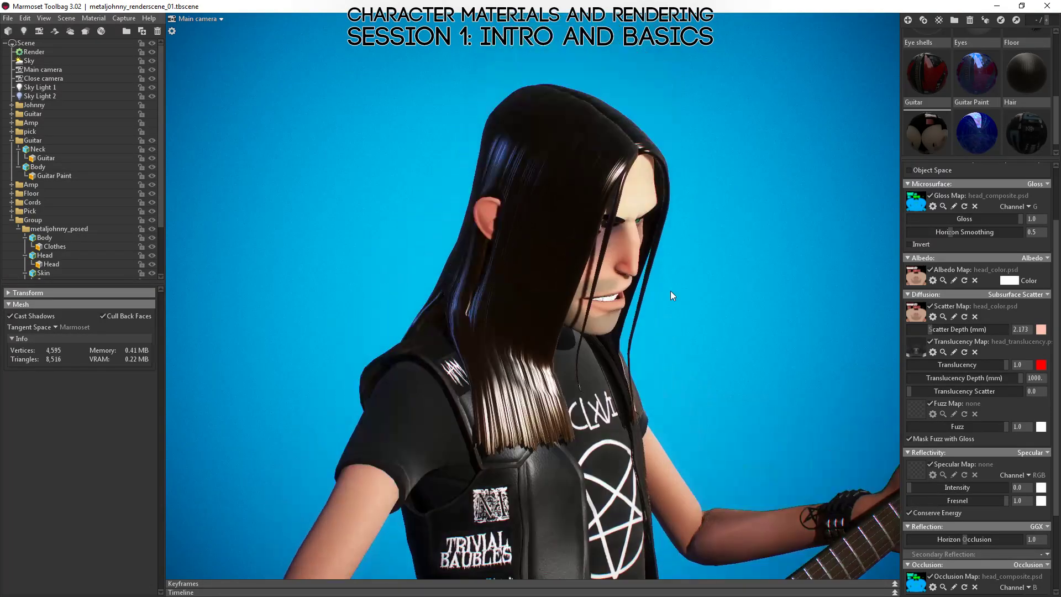
pyautogui.moveTo(670, 294); pyautogui.dragTo(622, 180, button='right')
pyautogui.moveTo(622, 180); pyautogui.dragTo(580, 301)
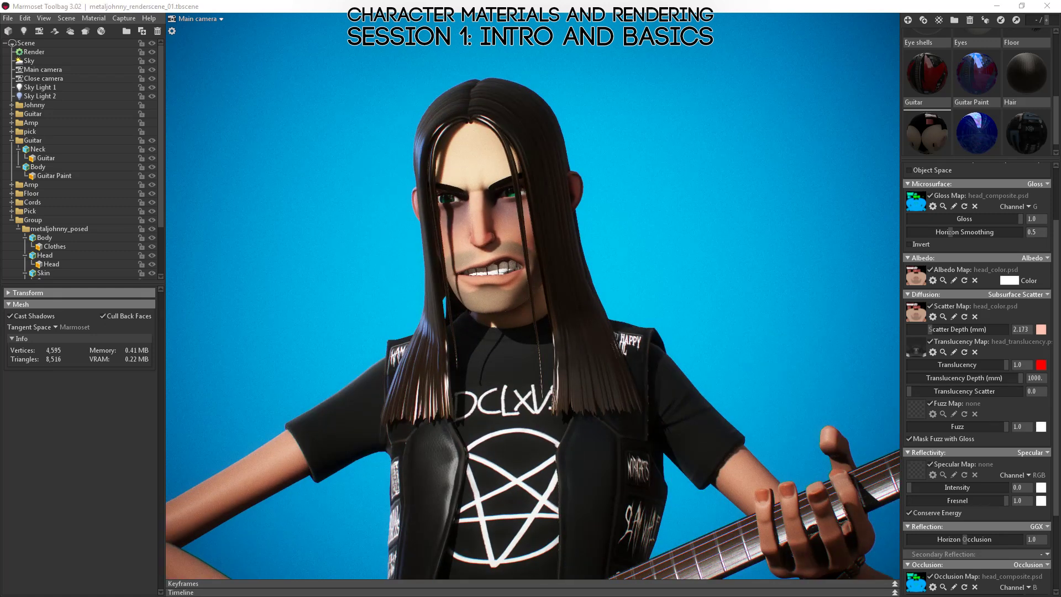
# Step: Examine the leather vest panel, band patches and printed T-shirt up close, then with the guitar and arms
pyautogui.moveTo(721, 309); pyautogui.dragTo(564, 278)
pyautogui.scroll(5, 564, 278)
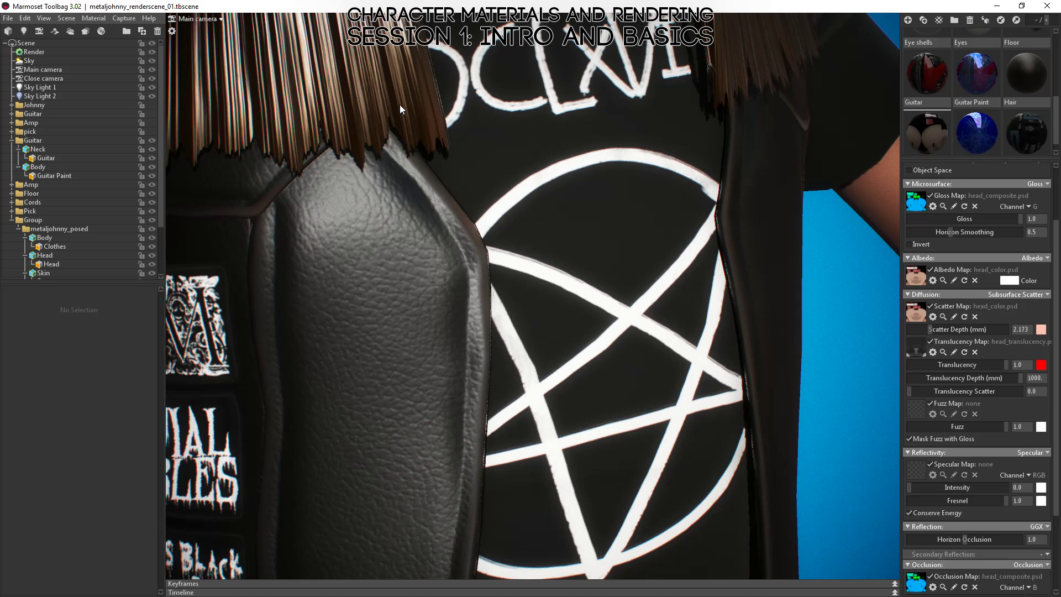
pyautogui.scroll(-10, 400, 104)
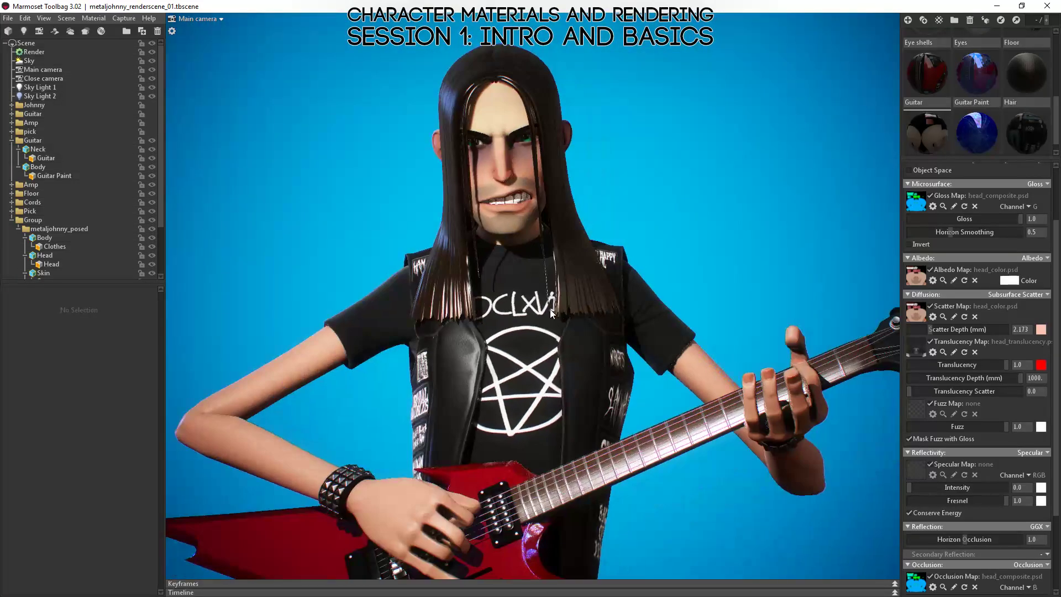
pyautogui.keyDown('alt'); pyautogui.moveTo(549, 310); pyautogui.dragTo(565, 178, button='middle'); pyautogui.keyUp('alt')
pyautogui.keyDown('alt'); pyautogui.moveTo(565, 178); pyautogui.dragTo(586, 220); pyautogui.keyUp('alt')
pyautogui.scroll(5, 597, 276)
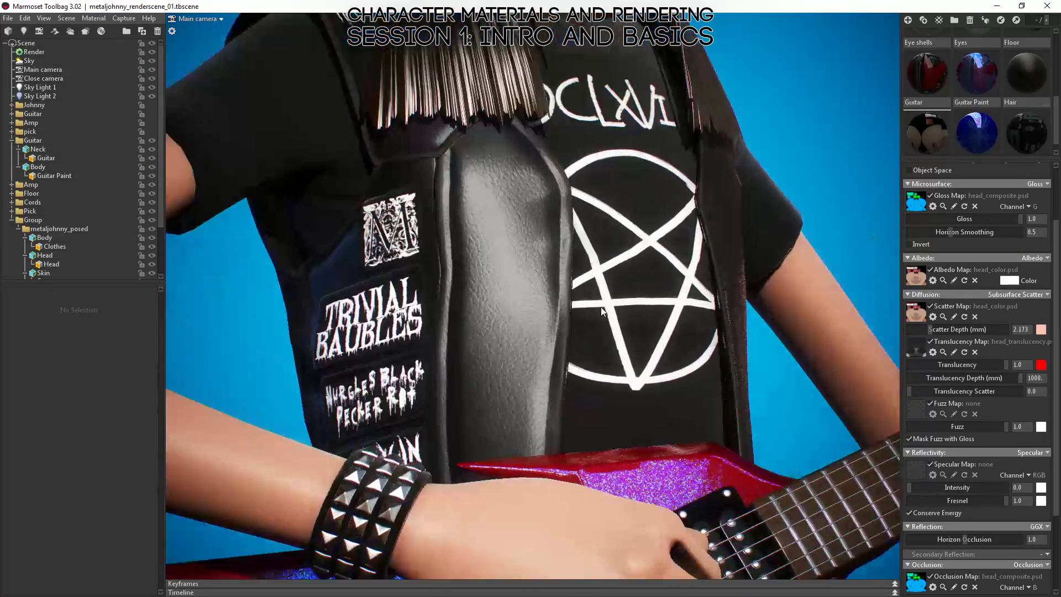
pyautogui.moveTo(601, 308); pyautogui.dragTo(658, 316)
pyautogui.scroll(-3, 619, 320)
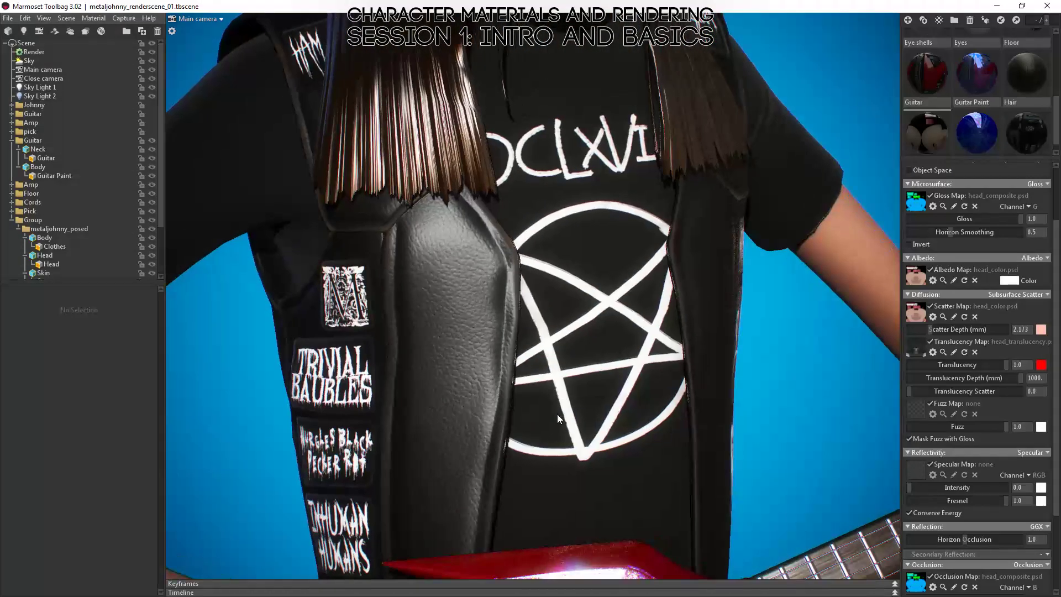
pyautogui.moveTo(557, 413); pyautogui.dragTo(557, 196, button='middle')
pyautogui.scroll(3, 548, 208)
pyautogui.moveTo(536, 218); pyautogui.dragTo(659, 359)
pyautogui.scroll(-4, 587, 281)
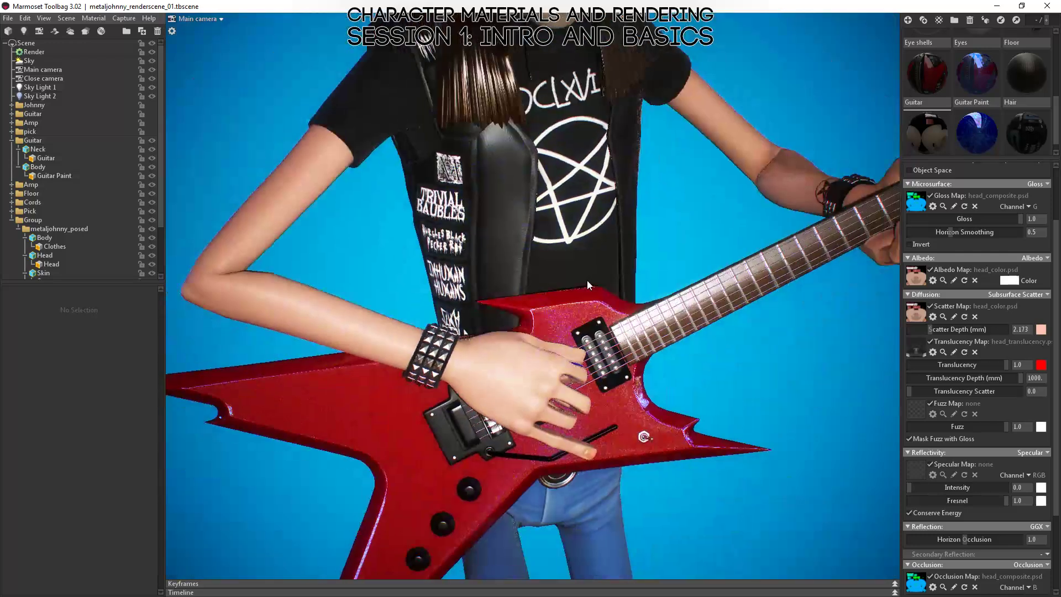
# Step: Examine the guitar, picking arm, printed T-shirt and leather vest from the front and side
pyautogui.scroll(2, 536, 262)
pyautogui.moveTo(536, 262); pyautogui.dragTo(602, 247)
pyautogui.moveTo(685, 261); pyautogui.dragTo(617, 257)
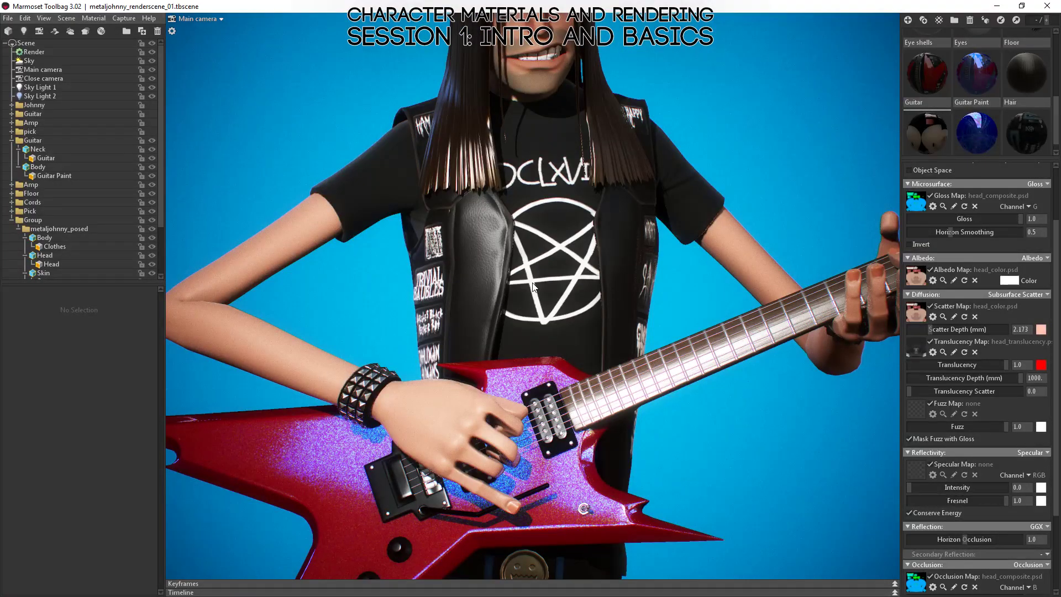
pyautogui.moveTo(795, 224); pyautogui.dragTo(579, 254)
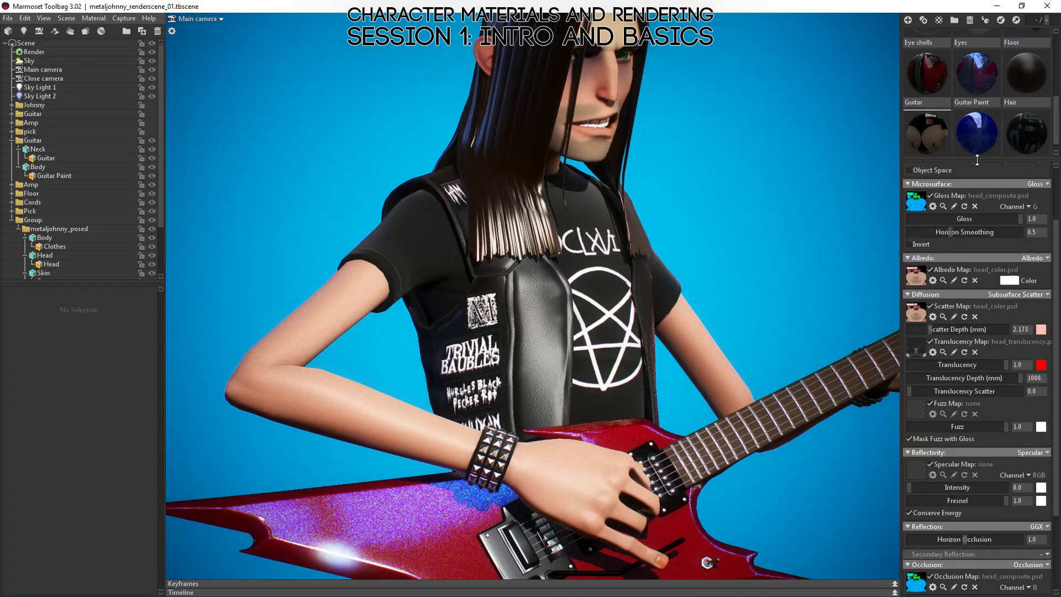
# Step: Open the Clothes material and enlarge its settings area to show the surface, gloss, microfiber diffusion and metalness properties
pyautogui.moveTo(981, 161); pyautogui.dragTo(979, 363)
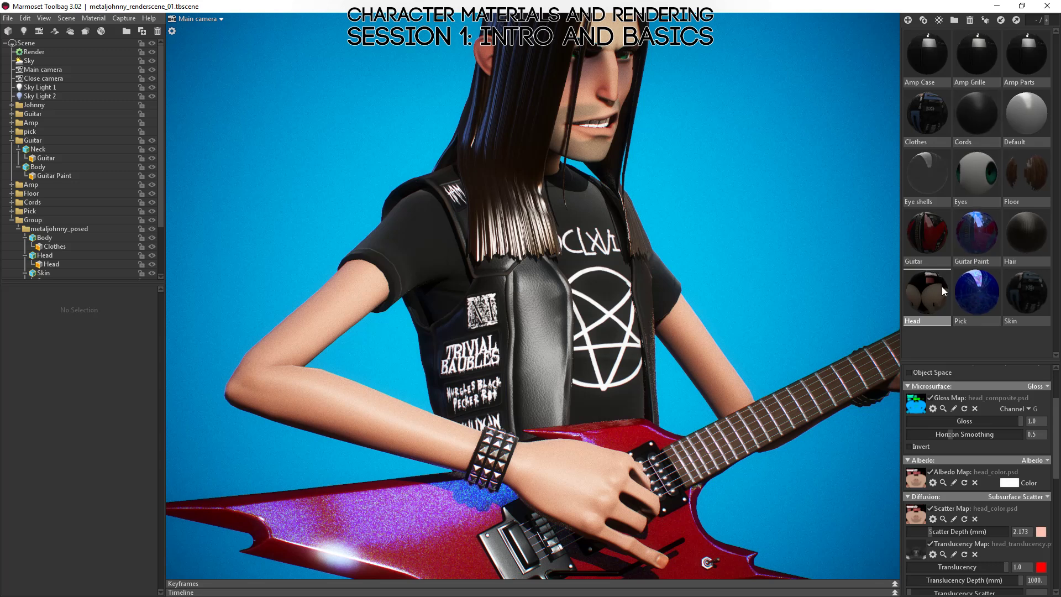
pyautogui.click(926, 123)
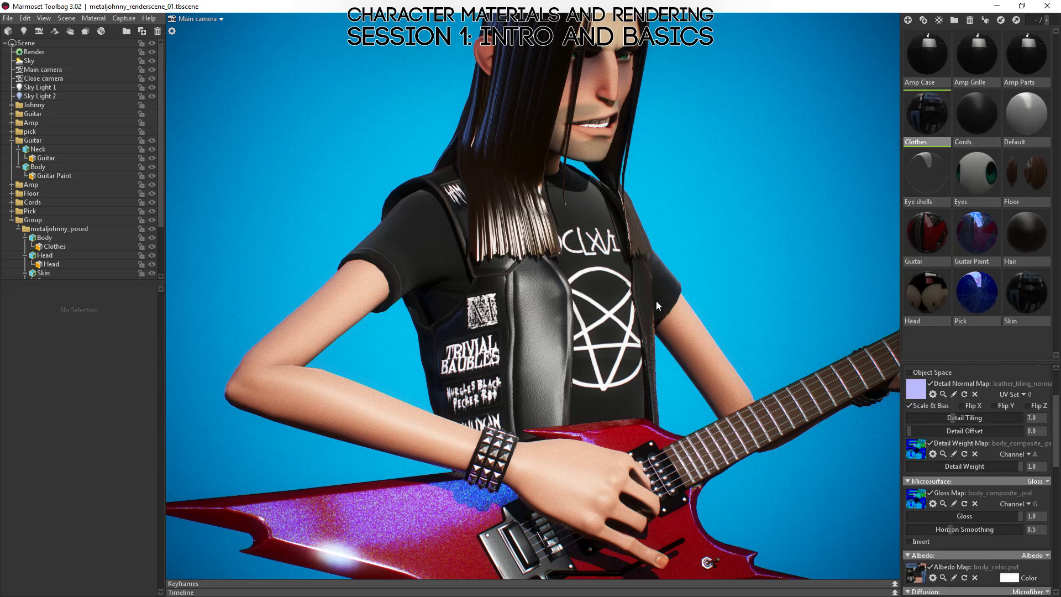
pyautogui.moveTo(655, 301); pyautogui.dragTo(611, 233)
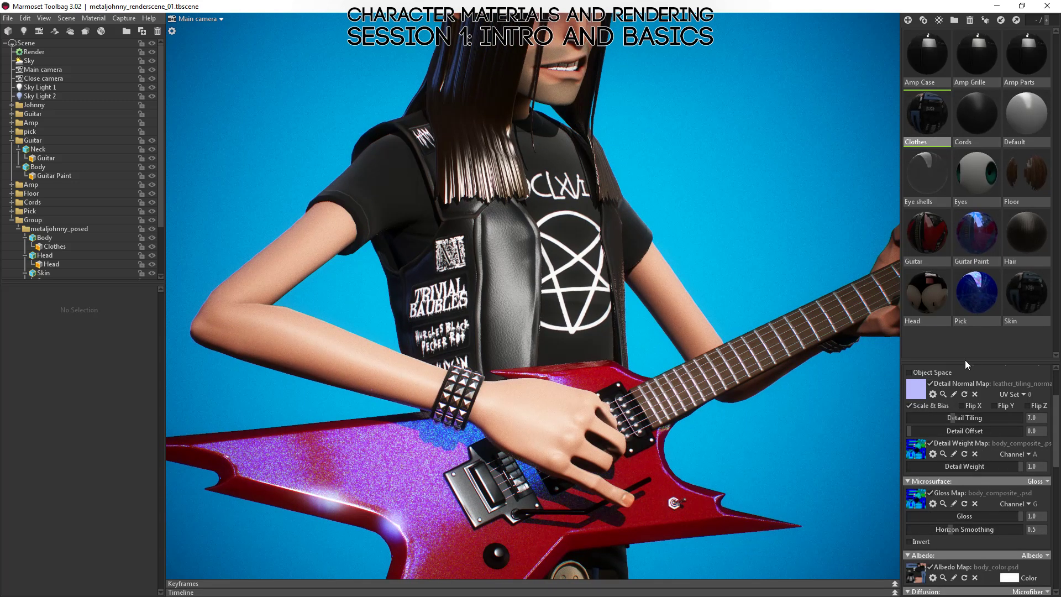
pyautogui.moveTo(964, 361); pyautogui.dragTo(981, 65)
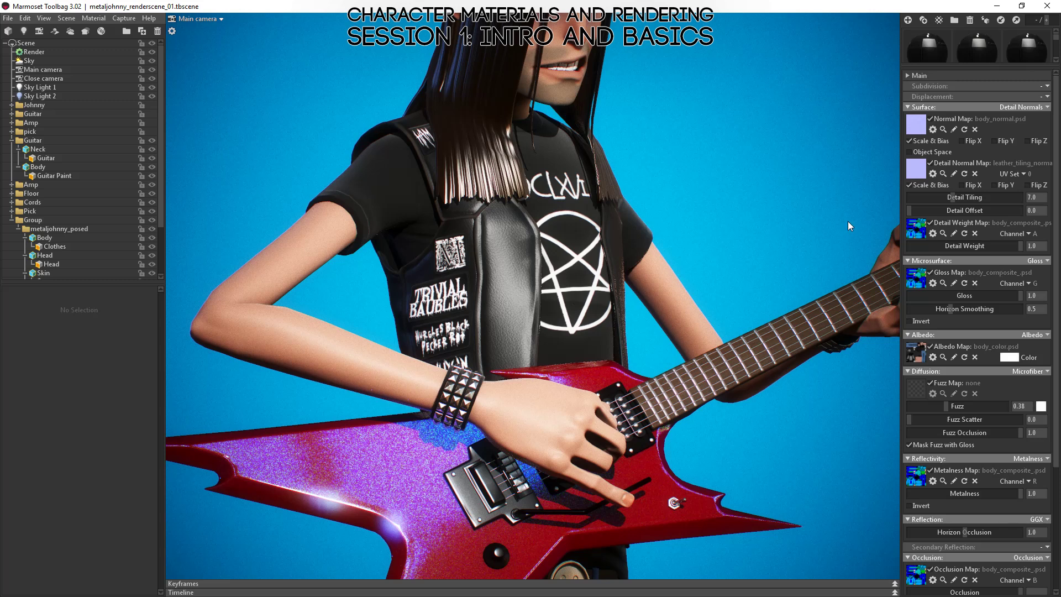
# Step: Examine the vest, T-shirt, hair and wristbands from the front and both sides of the character
pyautogui.moveTo(519, 109); pyautogui.dragTo(565, 286)
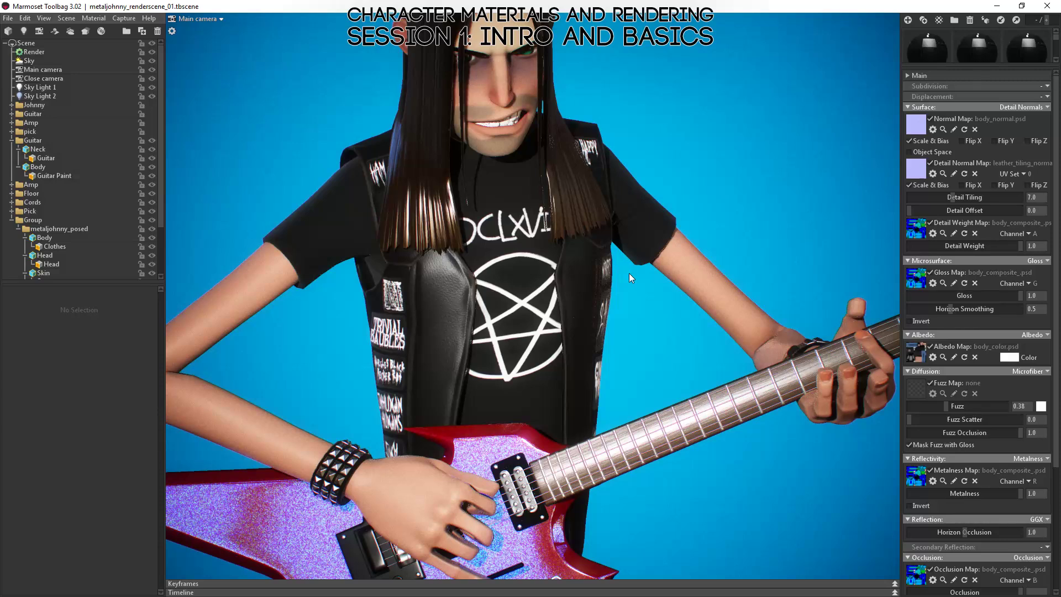
pyautogui.moveTo(629, 273); pyautogui.dragTo(646, 291)
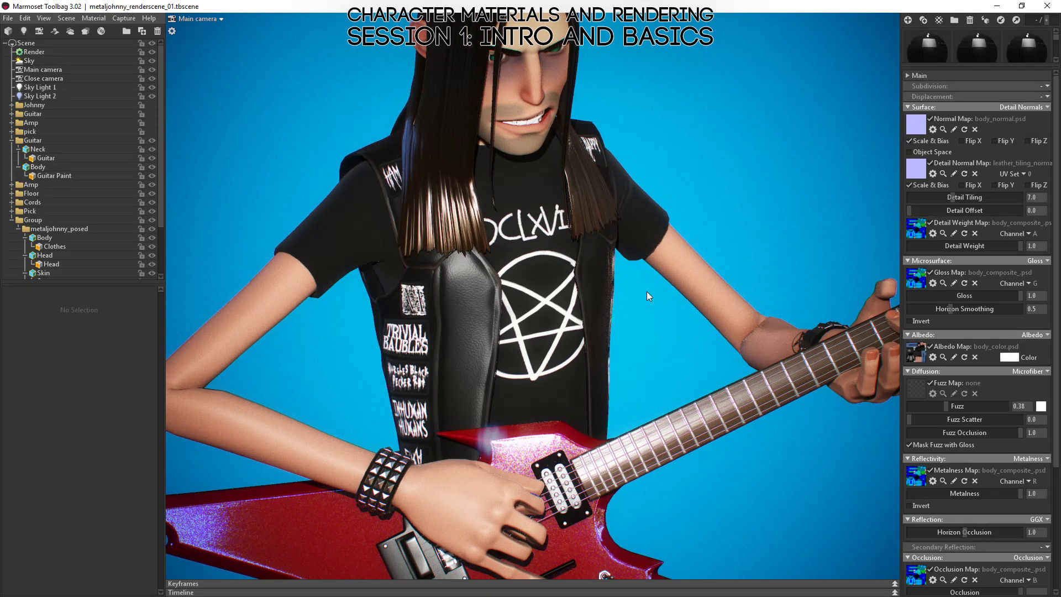
pyautogui.moveTo(668, 281)
pyautogui.mouseDown()
pyautogui.moveTo(635, 298)
pyautogui.moveTo(668, 293)
pyautogui.mouseUp()
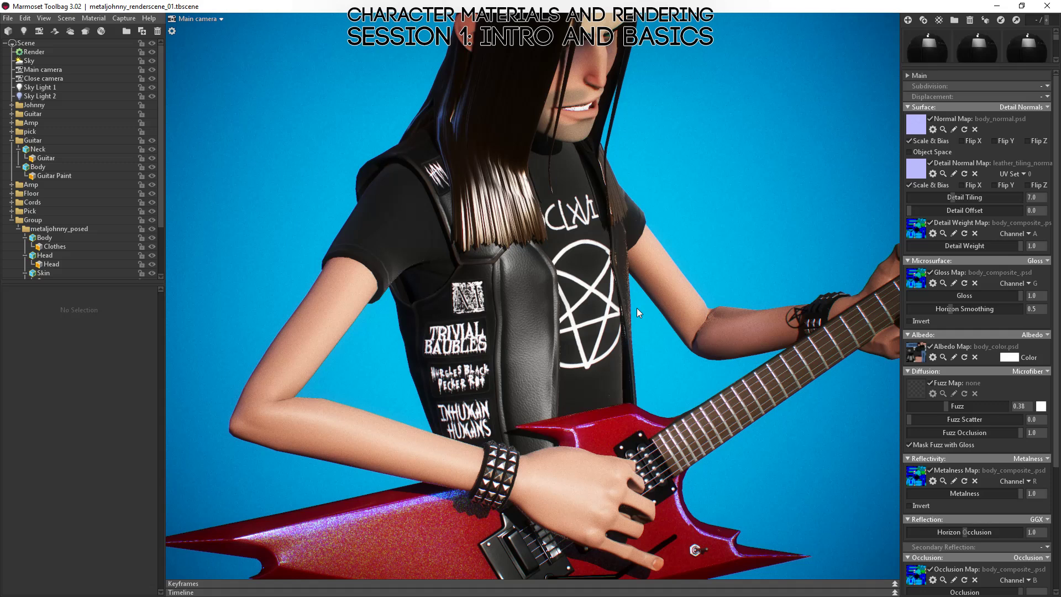
pyautogui.moveTo(637, 299); pyautogui.dragTo(623, 273)
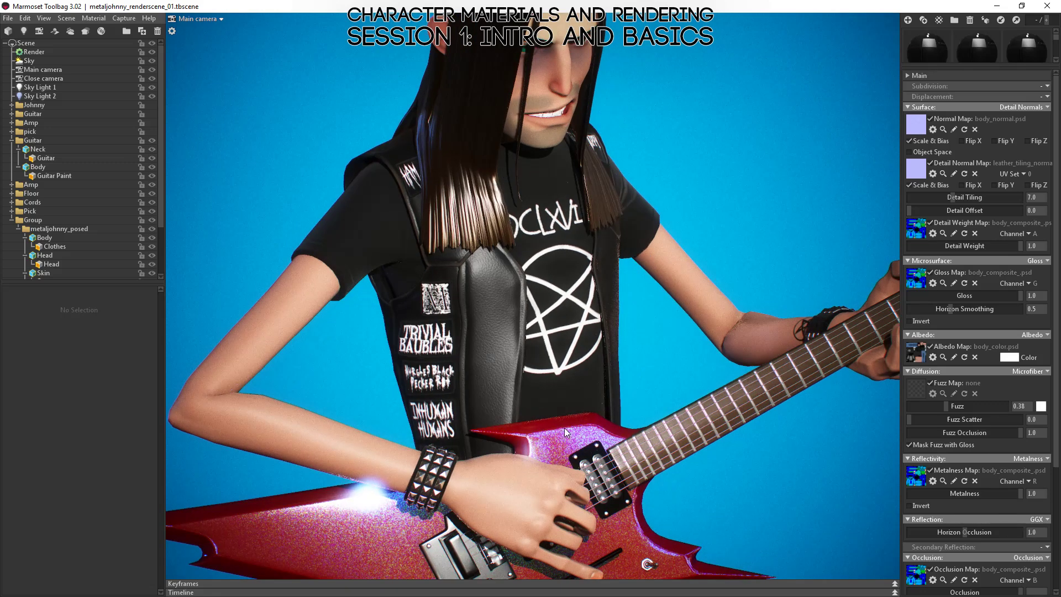
pyautogui.moveTo(579, 342); pyautogui.dragTo(470, 298)
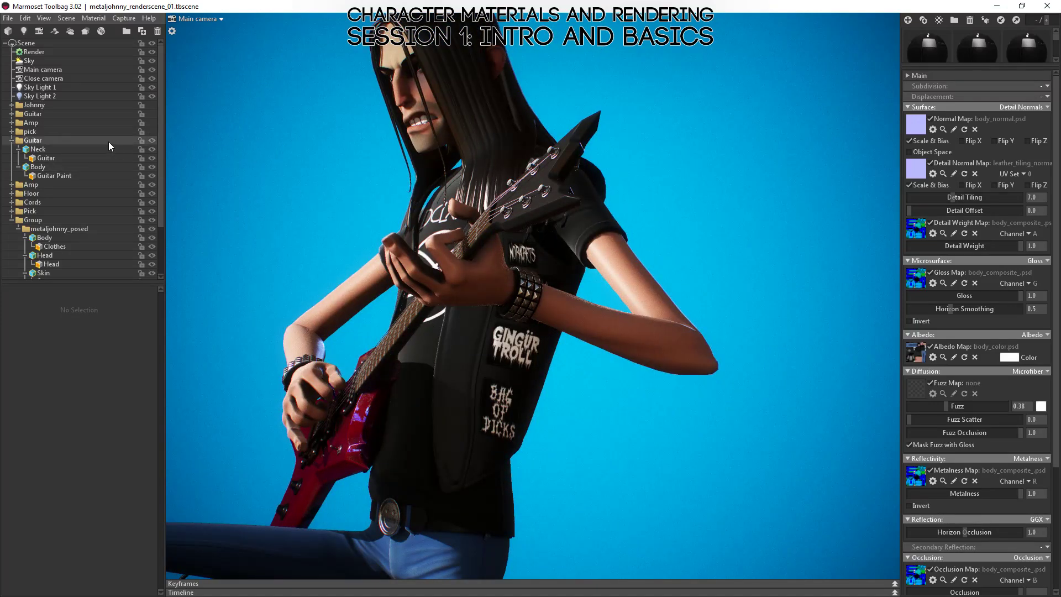
# Step: Collapse the visible Guitar group and hide the Guitar, Amp, Floor, Cords and Pick groups
pyautogui.click(11, 141)
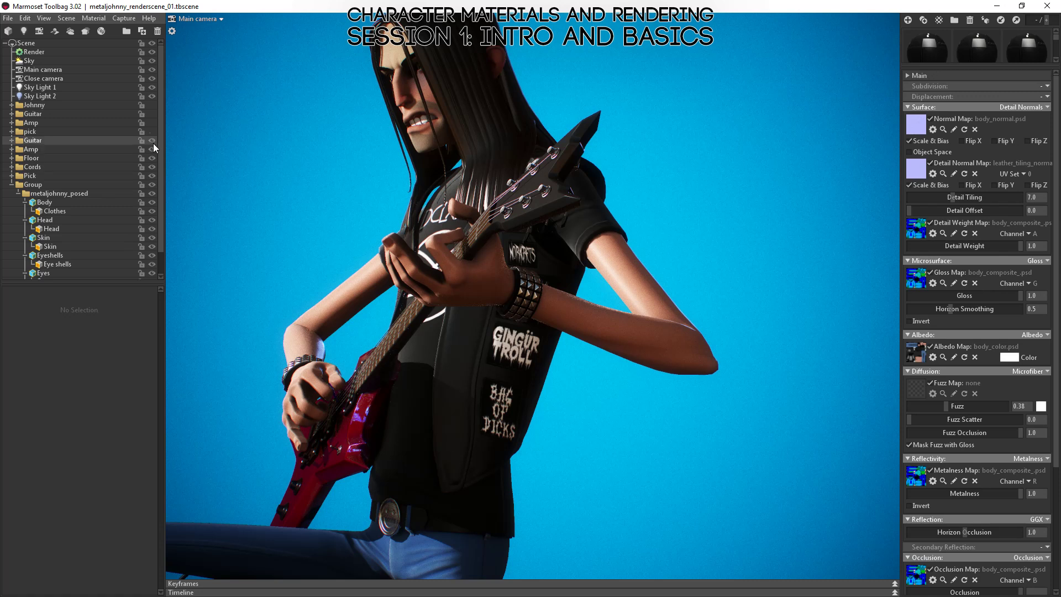
pyautogui.click(153, 142)
pyautogui.click(153, 142)
pyautogui.click(153, 142)
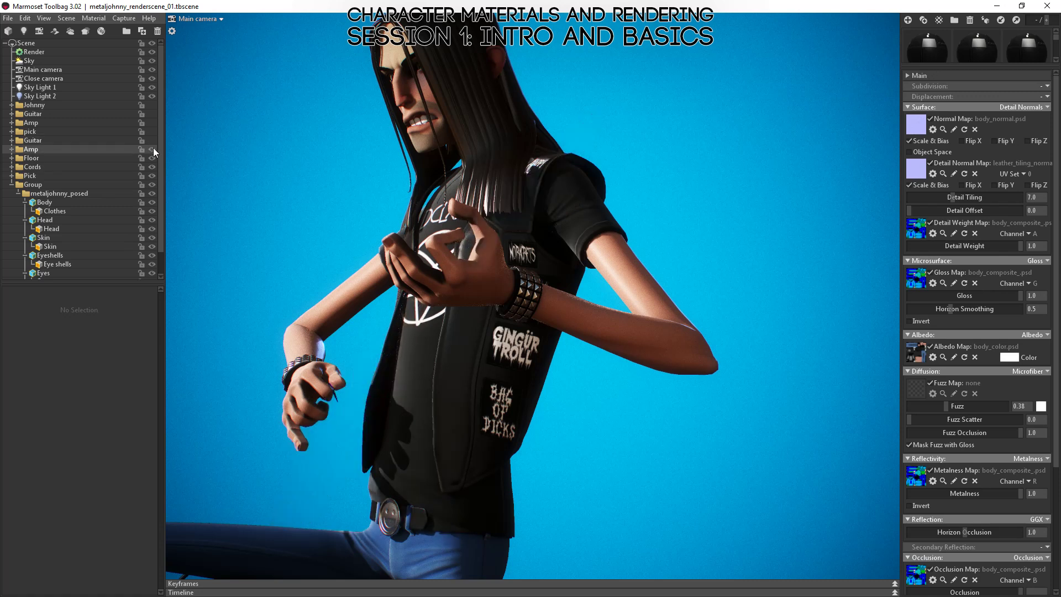
pyautogui.click(151, 176)
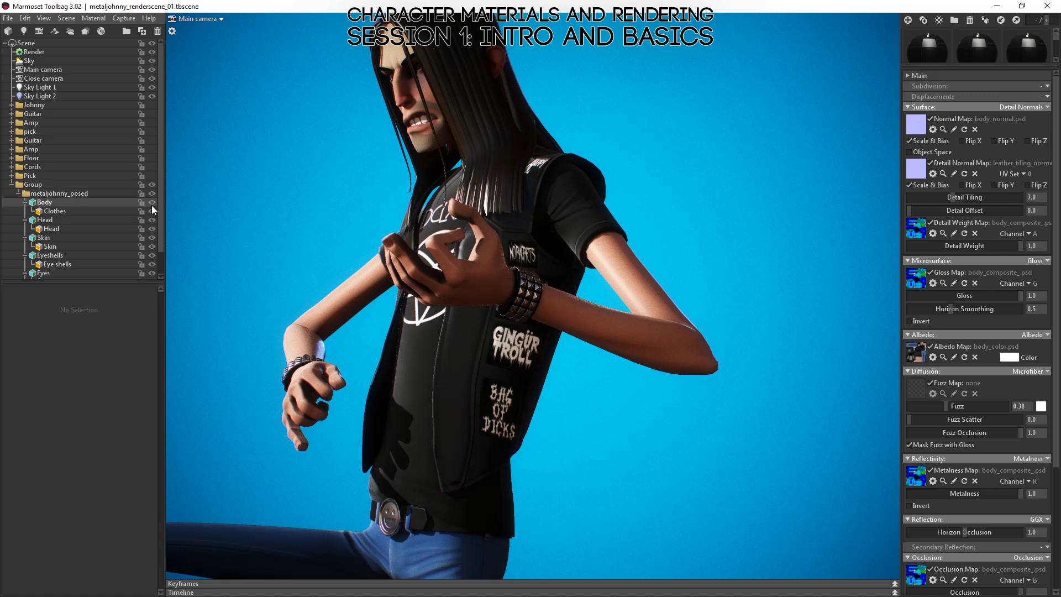
# Step: Hide the character's Head and Skin meshes
pyautogui.click(151, 220)
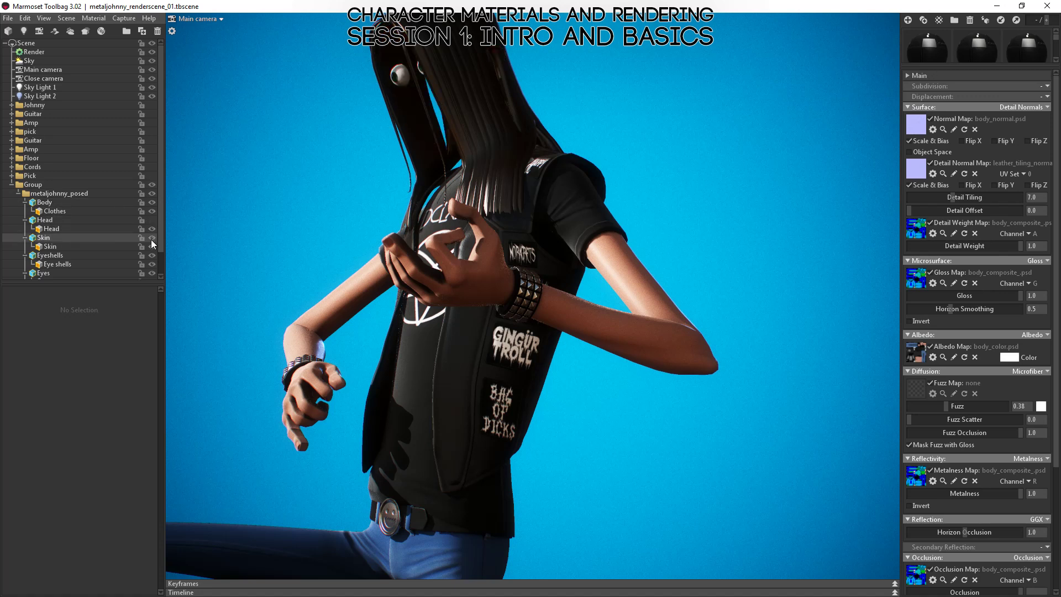
pyautogui.click(152, 238)
pyautogui.scroll(-1, 153, 254)
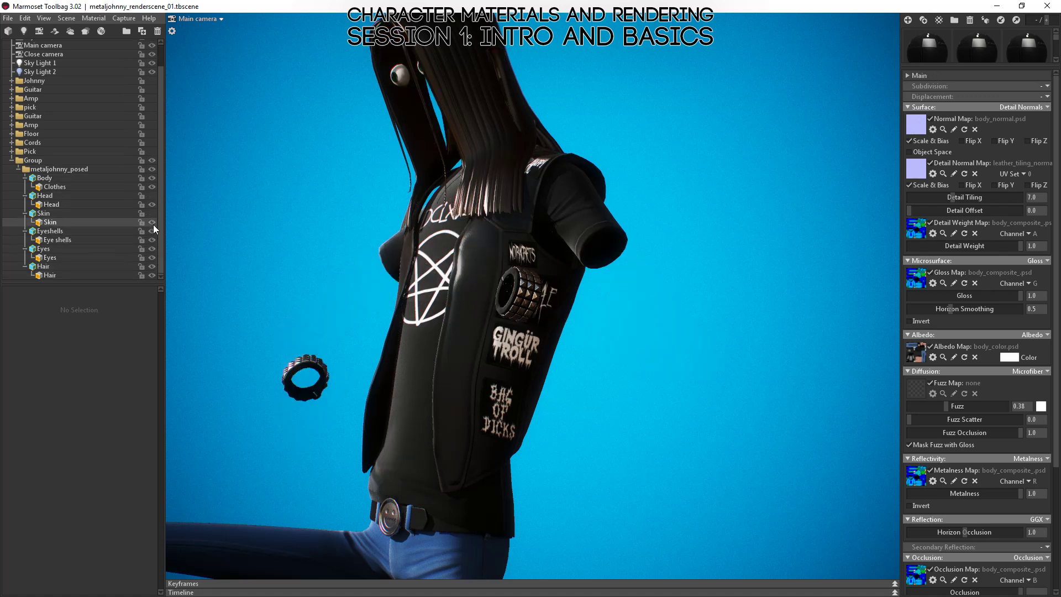
# Step: Collapse the mesh entries of the posed character and hide the Hair, Eyes and Eyeshells meshes, leaving only the clothes
pyautogui.click(26, 213)
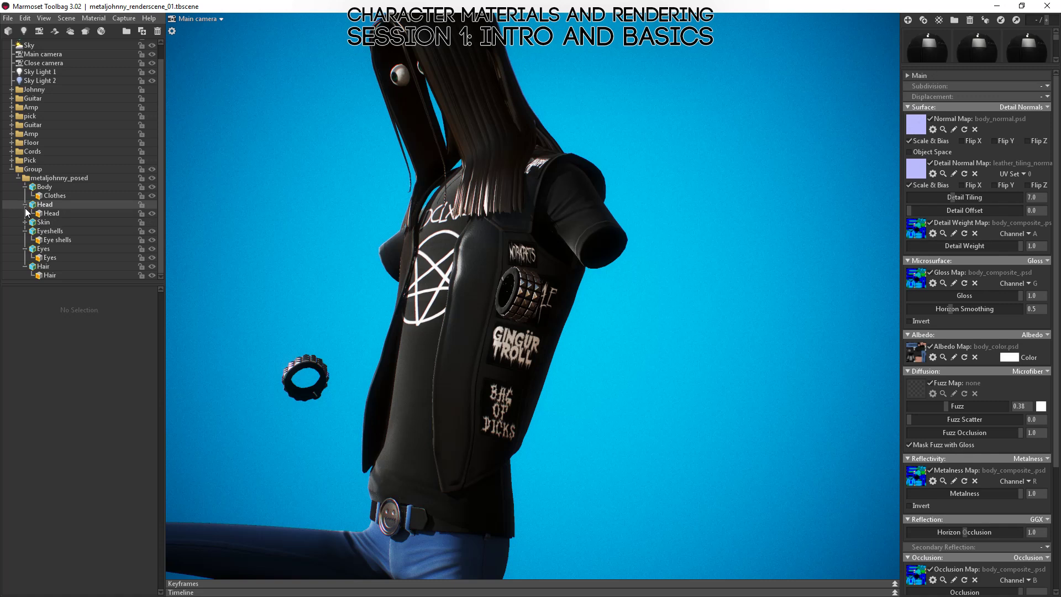
pyautogui.click(25, 205)
pyautogui.click(25, 195)
pyautogui.click(24, 229)
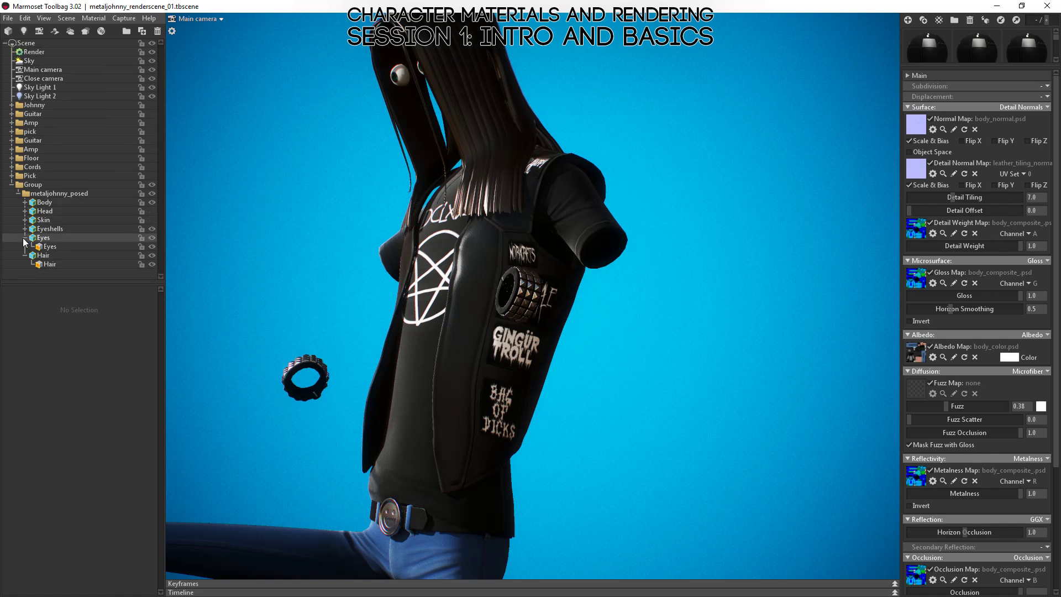
pyautogui.click(25, 238)
pyautogui.click(25, 246)
pyautogui.click(152, 247)
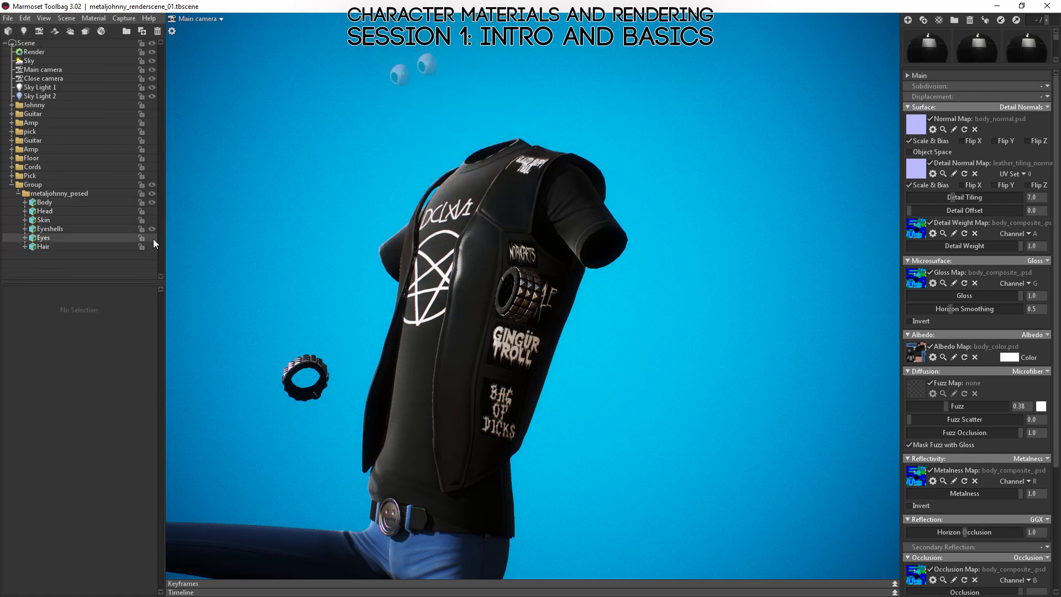
pyautogui.click(152, 229)
# Step: Select the Body mesh and examine the whole outfit from both sides, with the material thumbnails enlarged
pyautogui.keyDown('alt'); pyautogui.moveTo(398, 235); pyautogui.dragTo(471, 296); pyautogui.keyUp('alt')
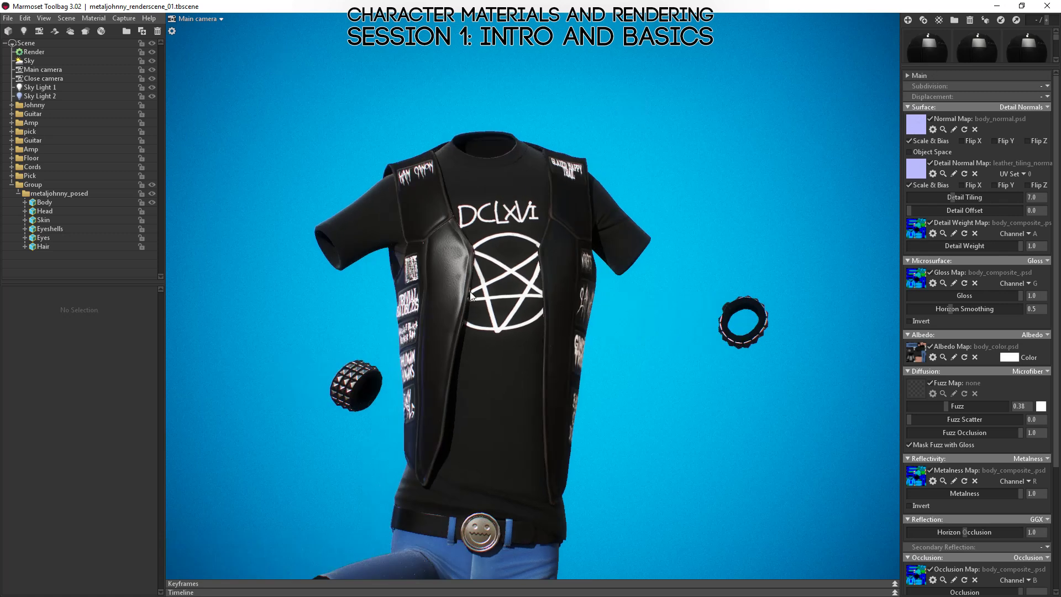
pyautogui.click(470, 291)
pyautogui.scroll(-5, 608, 266)
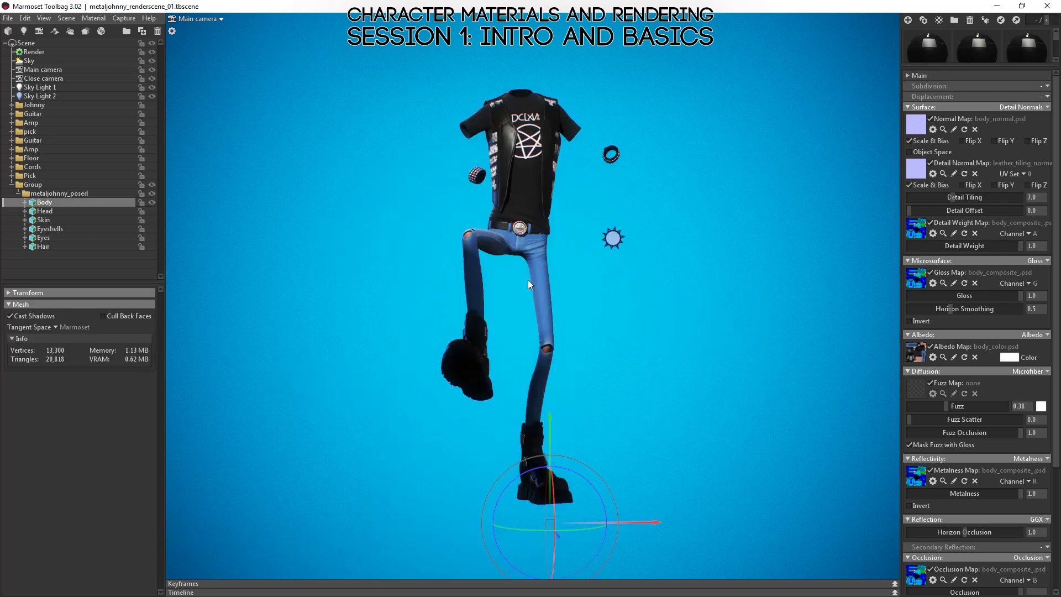
pyautogui.moveTo(528, 279)
pyautogui.keyDown('alt'); pyautogui.mouseDown()
pyautogui.moveTo(645, 299)
pyautogui.moveTo(513, 274)
pyautogui.mouseUp(); pyautogui.keyUp('alt')
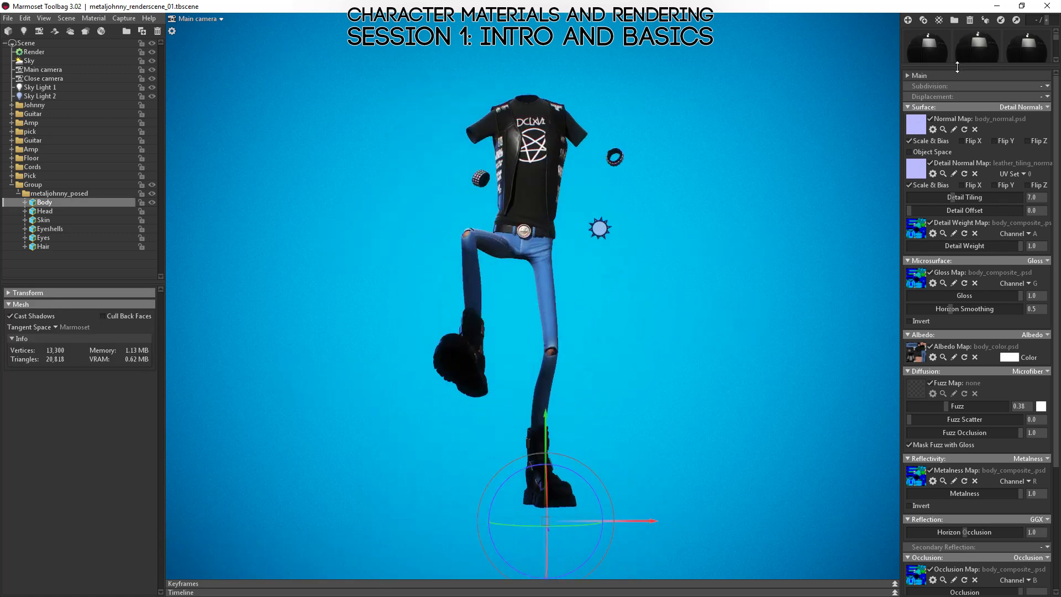
pyautogui.moveTo(953, 67); pyautogui.dragTo(599, 224)
pyautogui.keyDown('alt'); pyautogui.moveTo(598, 224); pyautogui.dragTo(519, 216, button='middle'); pyautogui.keyUp('alt')
pyautogui.scroll(5, 564, 320)
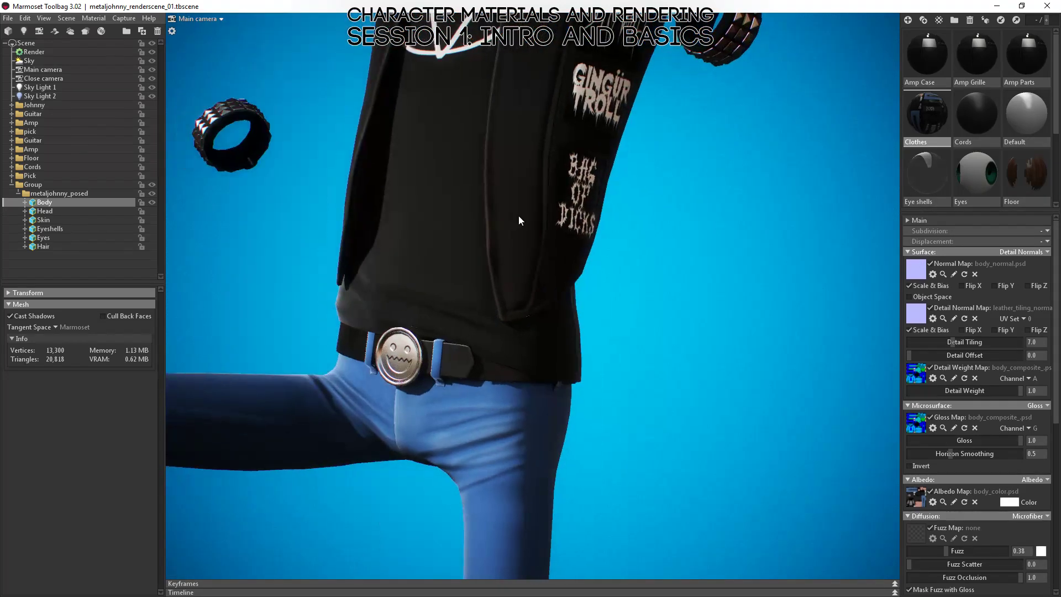
pyautogui.scroll(-5, 518, 216)
pyautogui.keyDown('alt'); pyautogui.moveTo(544, 356); pyautogui.dragTo(491, 330); pyautogui.keyUp('alt')
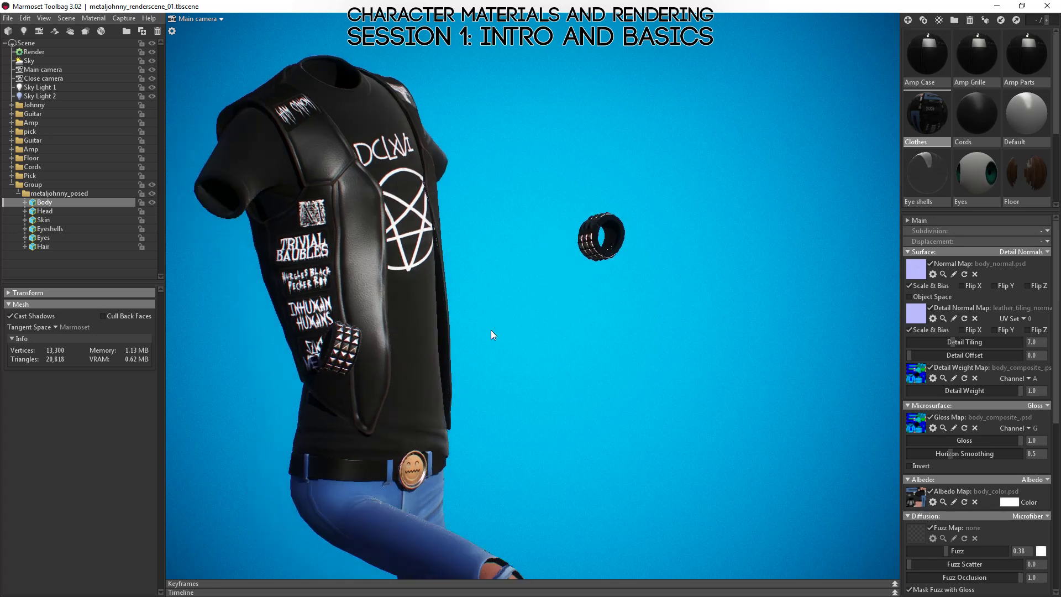
# Step: Examine the studded wristband, band patches and leather grain up close from several angles
pyautogui.scroll(10, 489, 315)
pyautogui.keyDown('alt'); pyautogui.moveTo(426, 360); pyautogui.dragTo(559, 336, button='middle'); pyautogui.keyUp('alt')
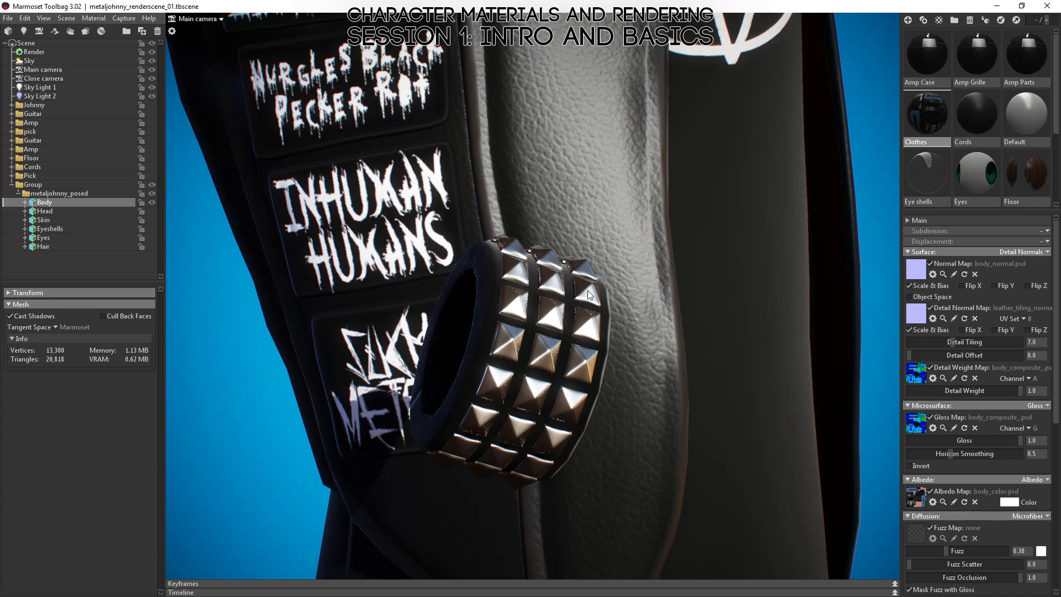
pyautogui.moveTo(546, 299)
pyautogui.mouseDown()
pyautogui.moveTo(536, 306)
pyautogui.moveTo(554, 311)
pyautogui.mouseUp()
pyautogui.moveTo(501, 269); pyautogui.dragTo(505, 314, button='right')
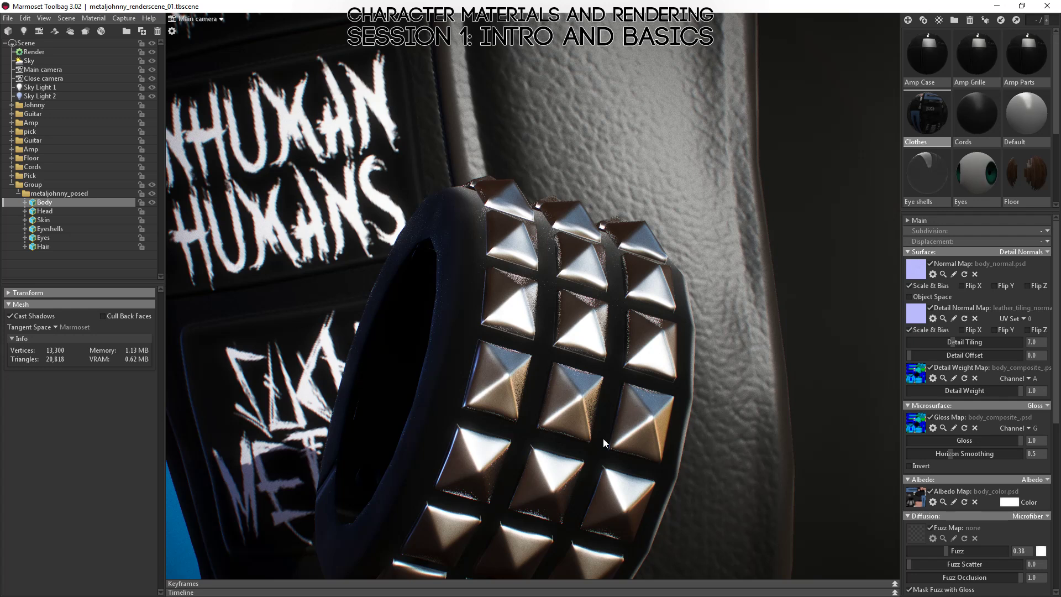
pyautogui.moveTo(603, 439); pyautogui.dragTo(584, 316, button='right')
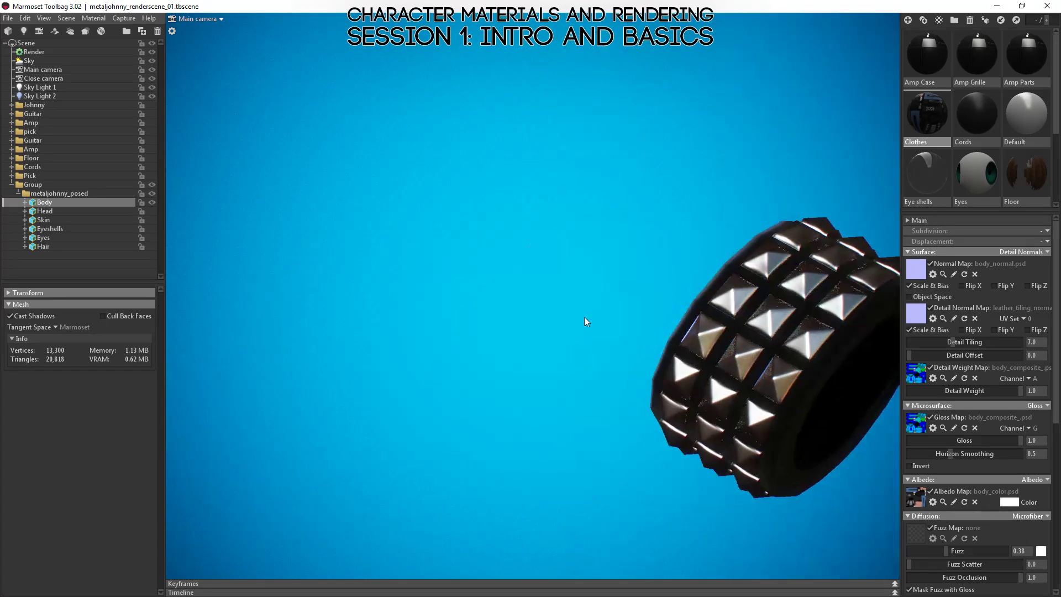
pyautogui.moveTo(584, 319); pyautogui.dragTo(541, 347)
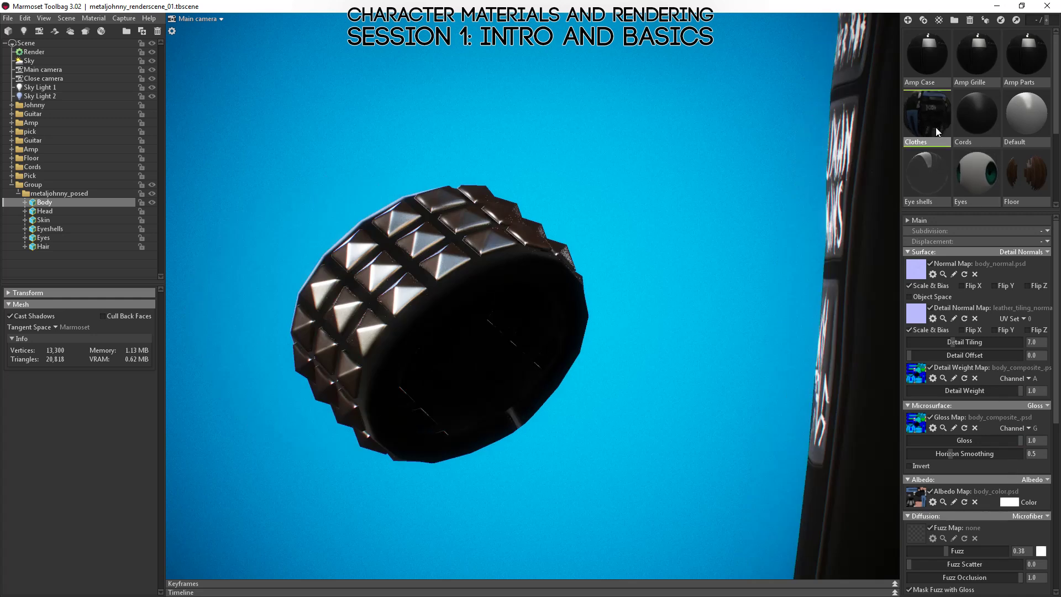
# Step: Review the Clothes material's metalness map and value alongside the metal studs, leather vest and fabric shirt
pyautogui.scroll(-8, 990, 382)
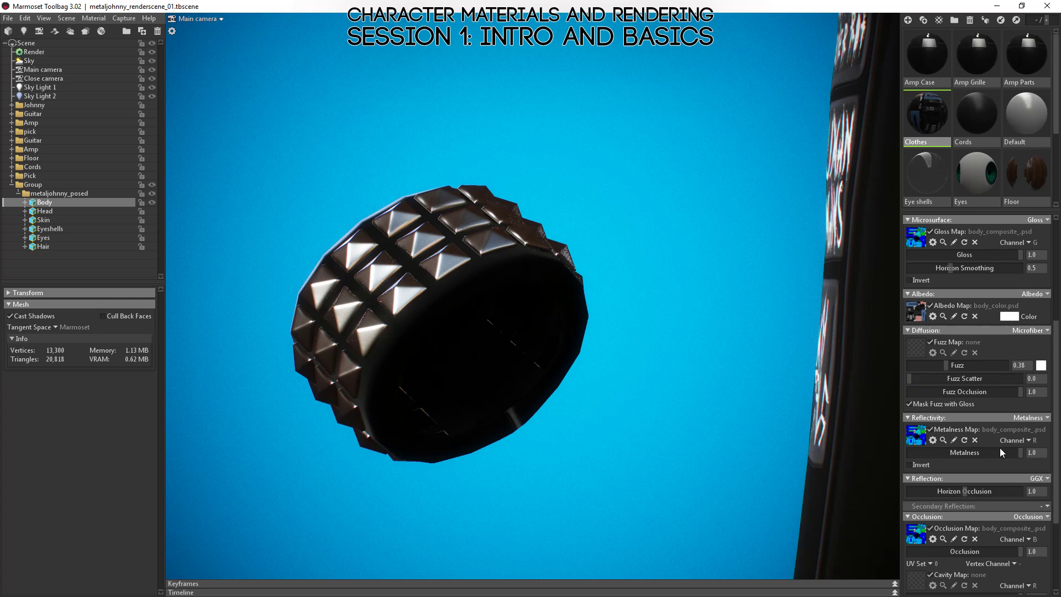
pyautogui.scroll(-3, 974, 493)
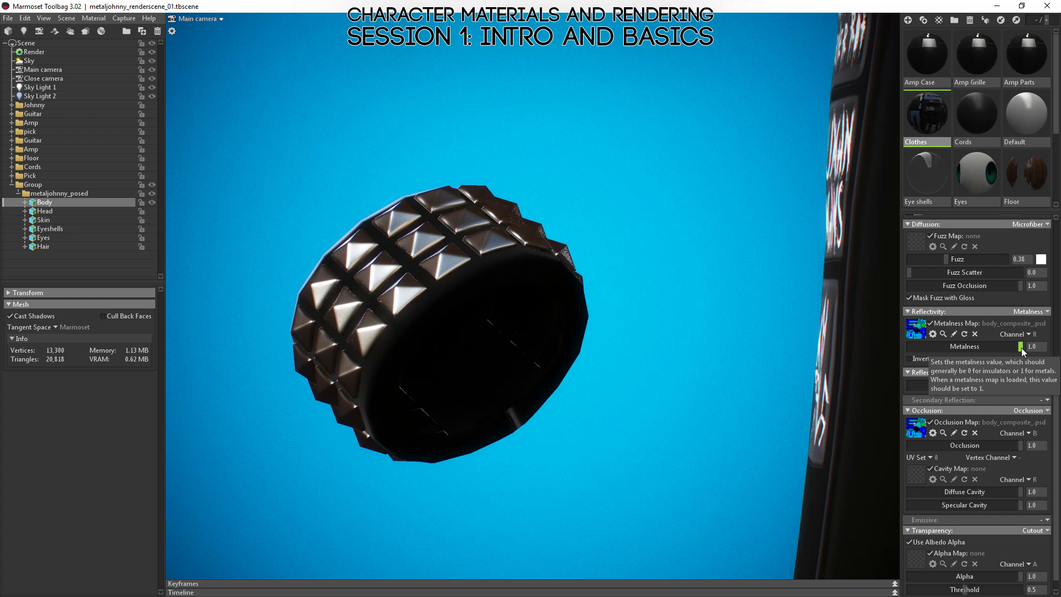
pyautogui.keyDown('alt'); pyautogui.moveTo(728, 434); pyautogui.dragTo(668, 386, button='right'); pyautogui.keyUp('alt')
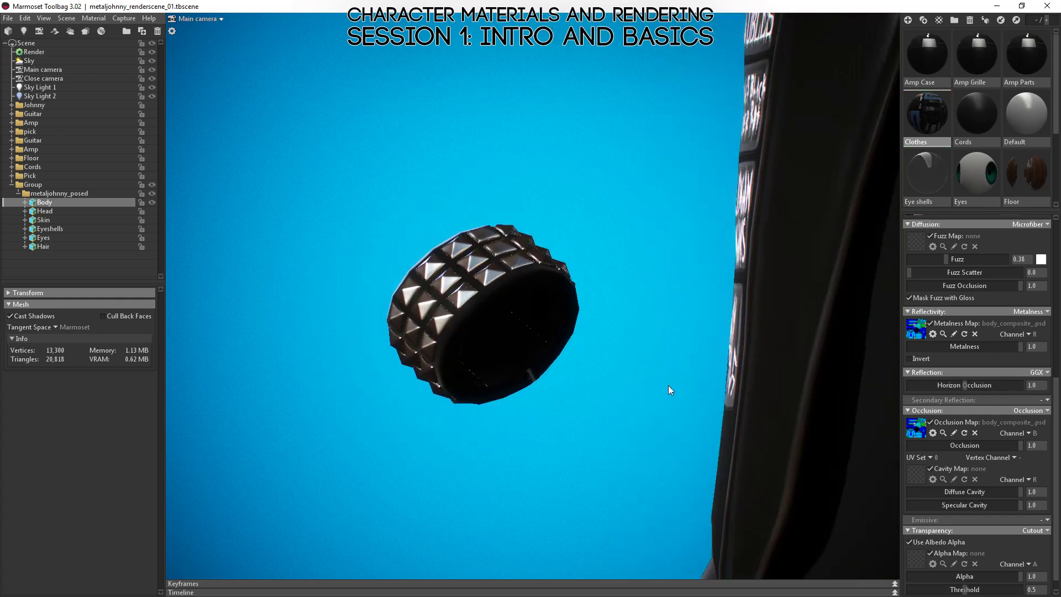
pyautogui.moveTo(668, 386); pyautogui.dragTo(507, 302)
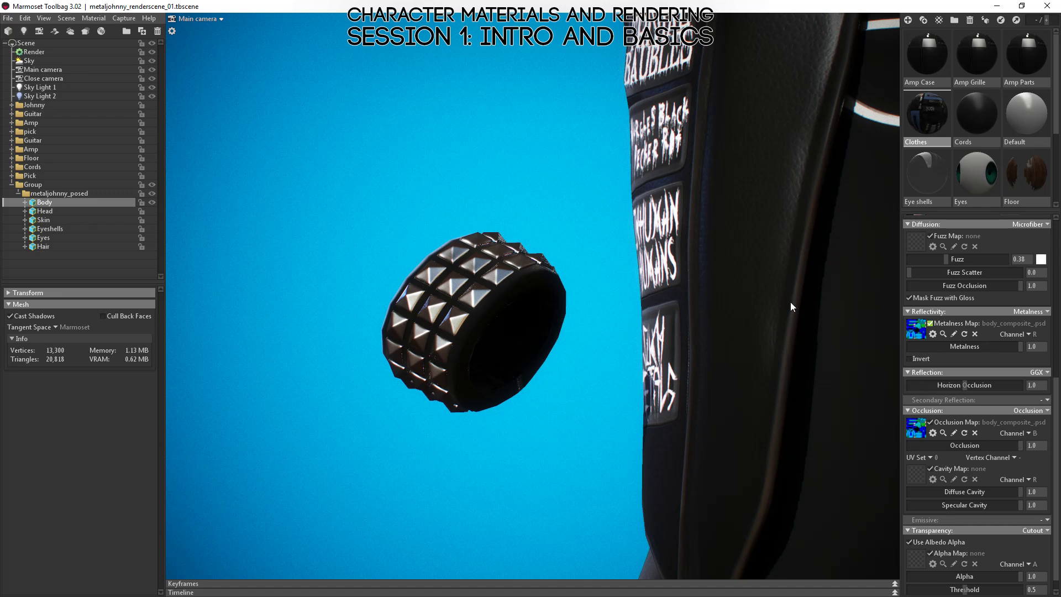
pyautogui.moveTo(525, 354); pyautogui.dragTo(575, 353)
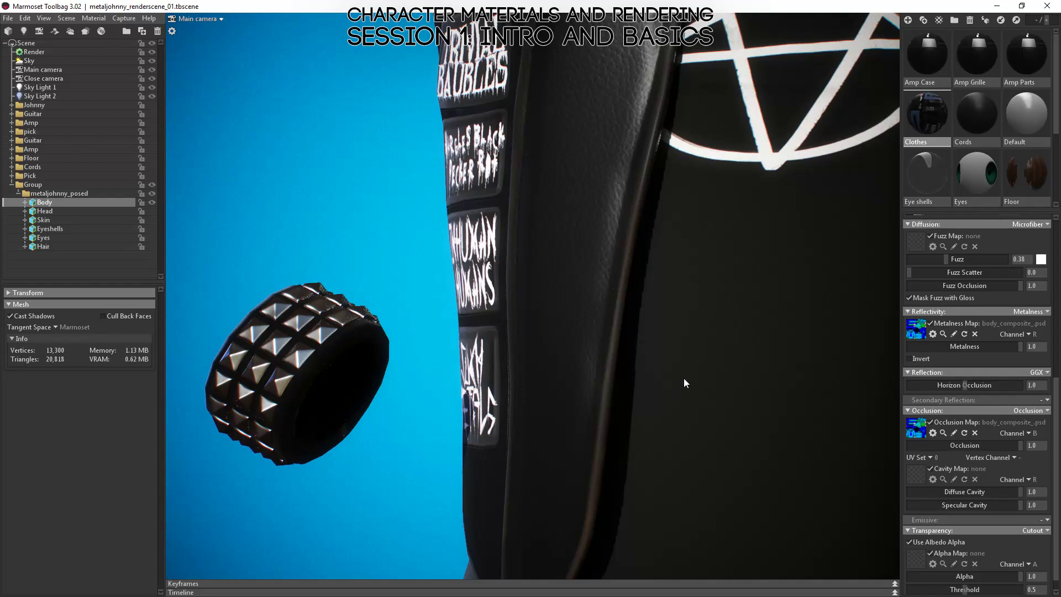
pyautogui.moveTo(728, 439); pyautogui.dragTo(702, 212, button='right')
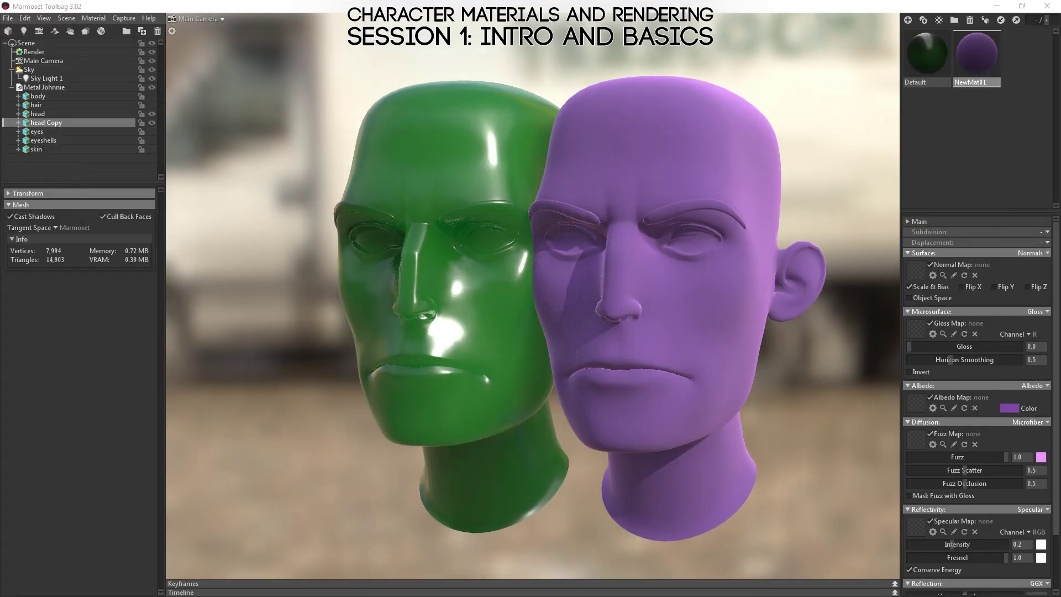
# Step: Switch back to the two-head scene, select the green head and view both heads from a lower angle
pyautogui.click(419, 280)
pyautogui.moveTo(483, 296); pyautogui.dragTo(410, 334)
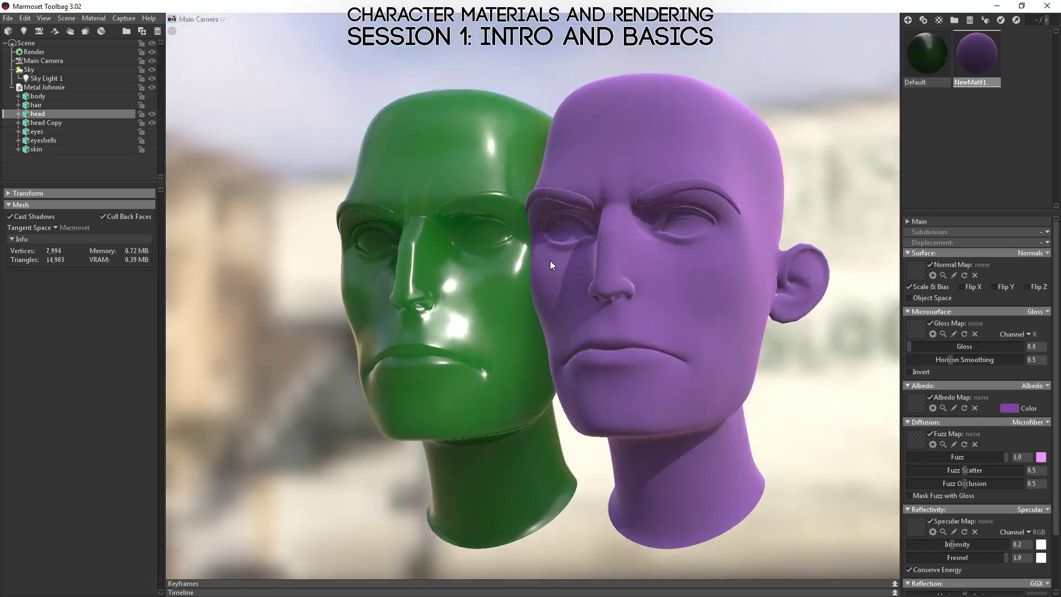
# Step: Compare the specular intensity settings of the green Default material and the purple NewMat01 material
pyautogui.click(921, 65)
pyautogui.scroll(-6, 982, 378)
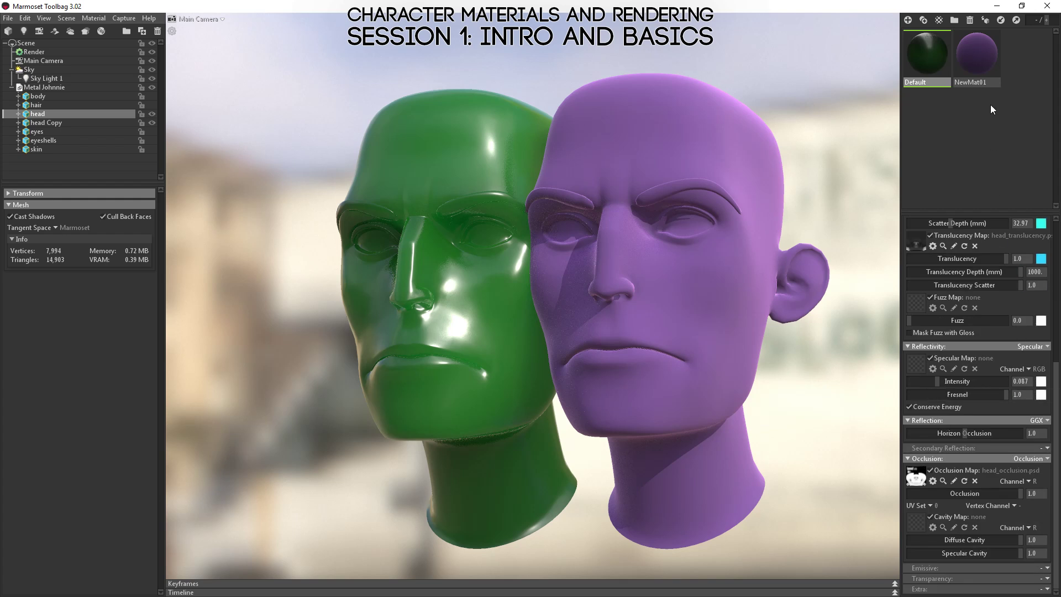
pyautogui.click(983, 63)
pyautogui.click(1027, 480)
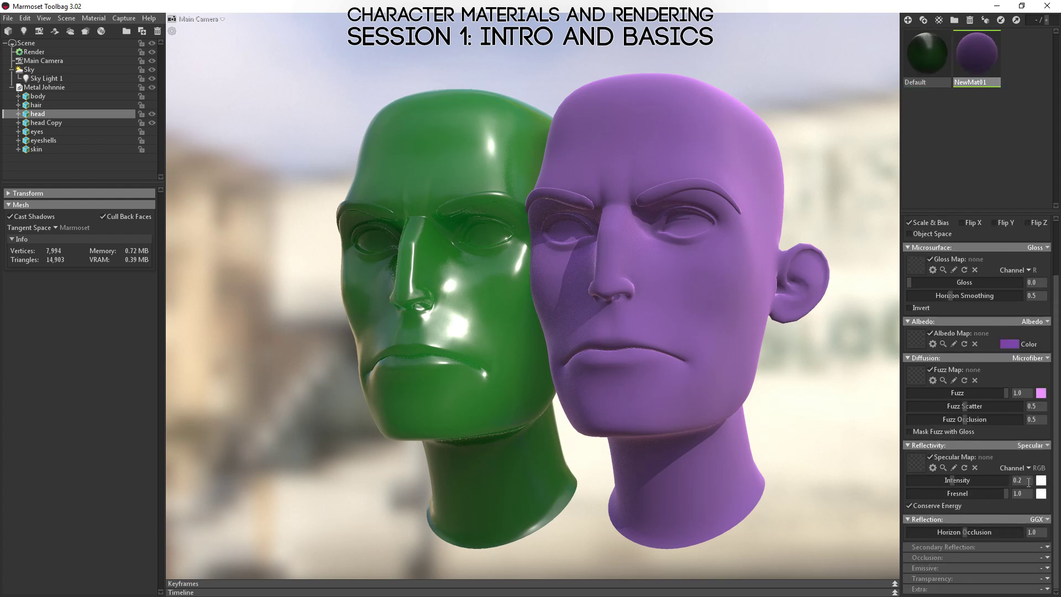
pyautogui.write('0.2')
# Step: Set the specular intensity of the green head's Default material to 0.04
pyautogui.click(947, 62)
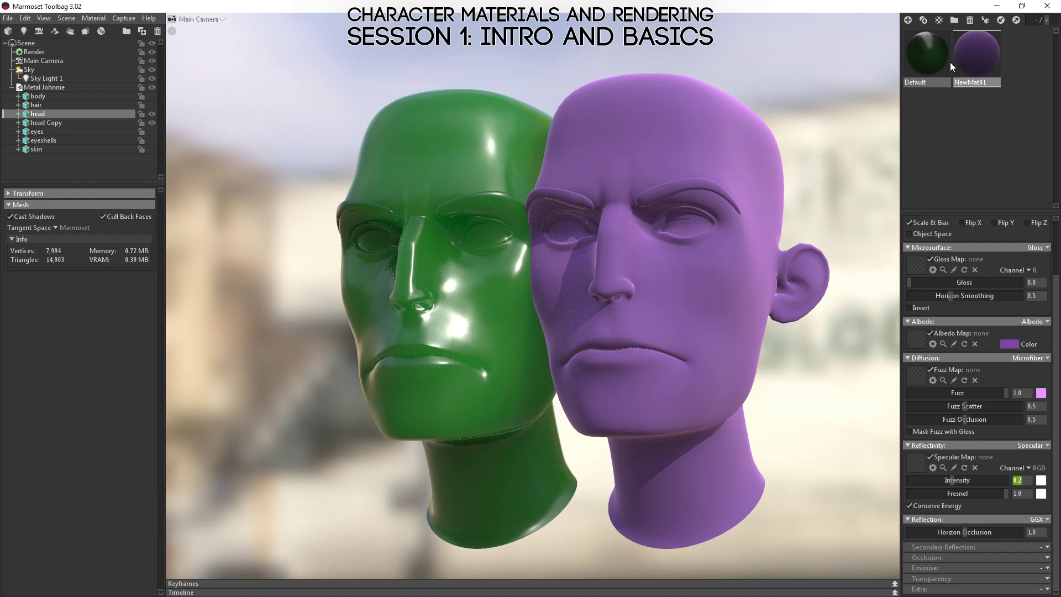
pyautogui.scroll(-2, 1004, 514)
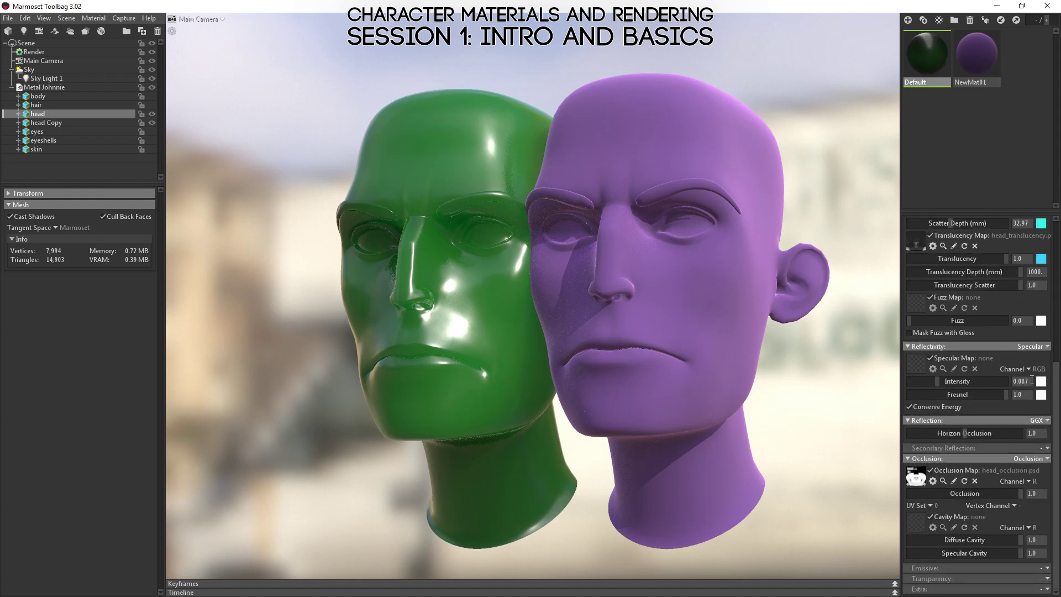
pyautogui.click(1022, 381)
pyautogui.click(521, 289)
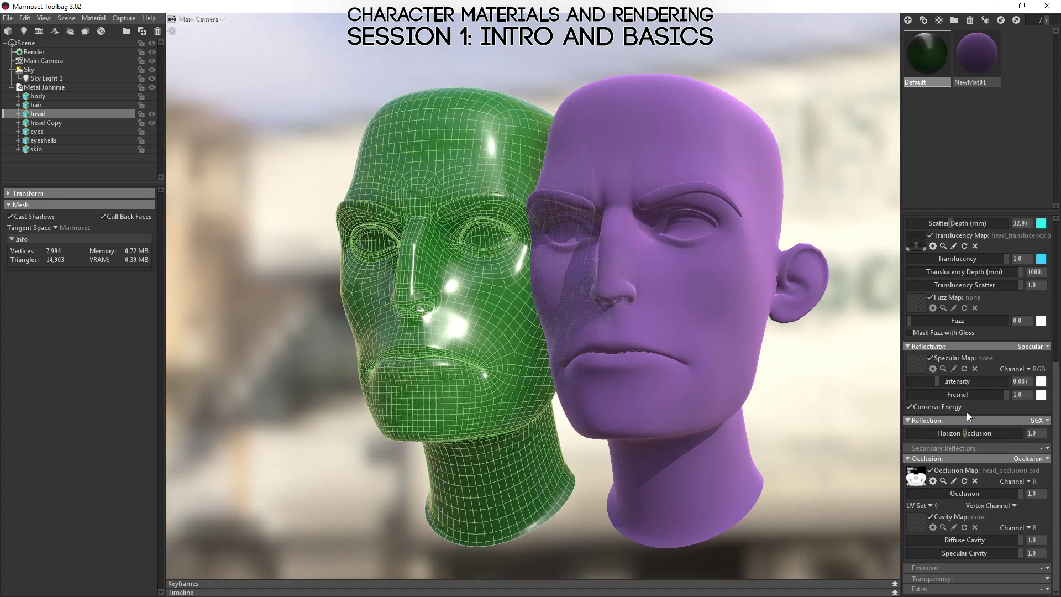
pyautogui.press('BackSpace')
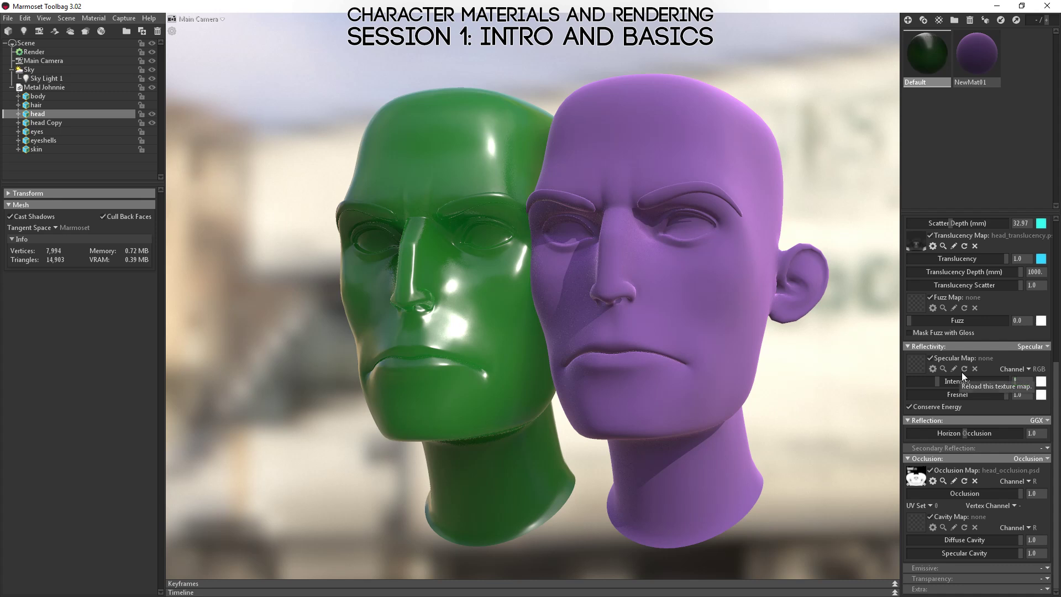
pyautogui.write('0.4')
pyautogui.press('Return')
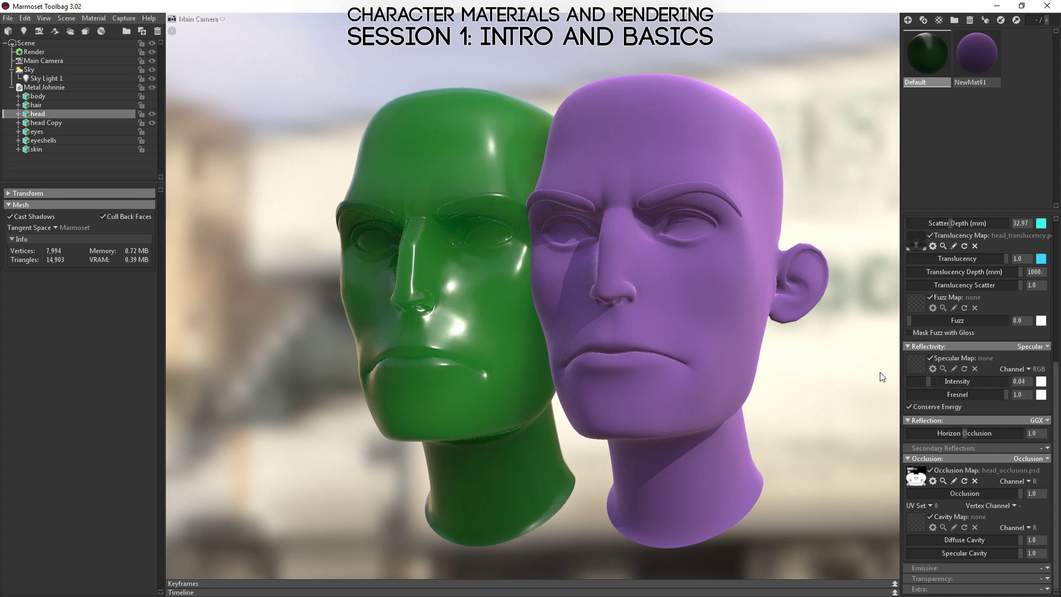
# Step: Set the specular intensity of the purple head's NewMat01 material to 0.04
pyautogui.click(977, 83)
pyautogui.doubleClick(1020, 479)
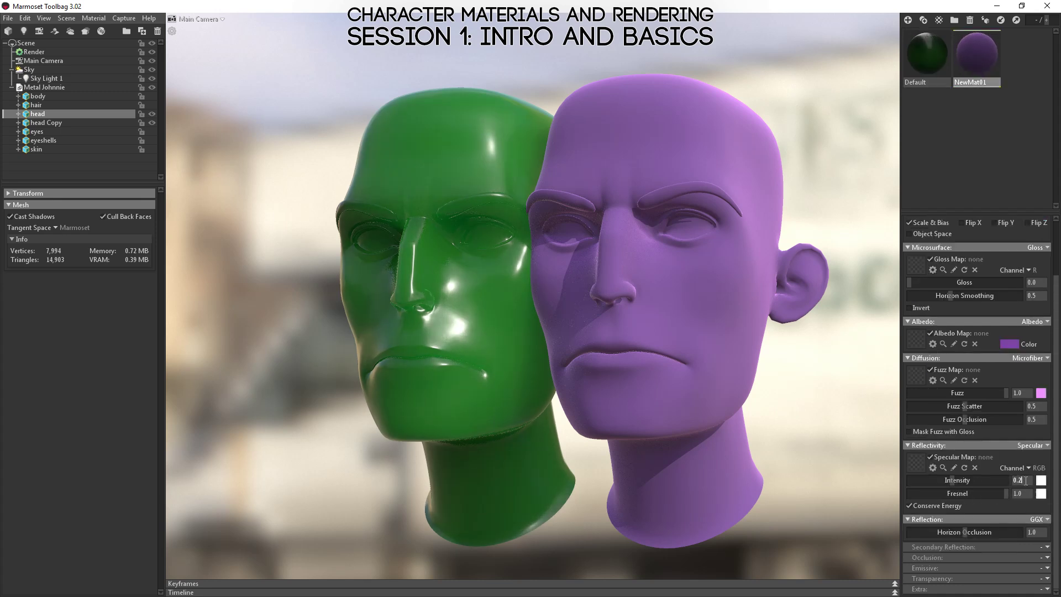
pyautogui.write('.04')
pyautogui.press('Return')
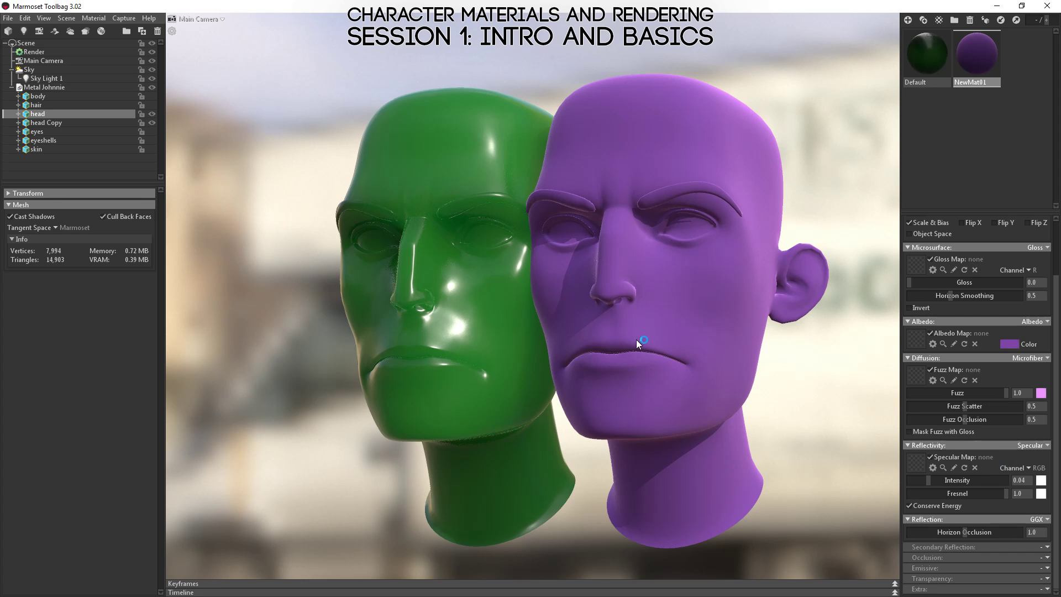
# Step: Examine the glossy green head and the matte purple head from the front and from slightly different angles
pyautogui.moveTo(636, 341); pyautogui.dragTo(659, 398)
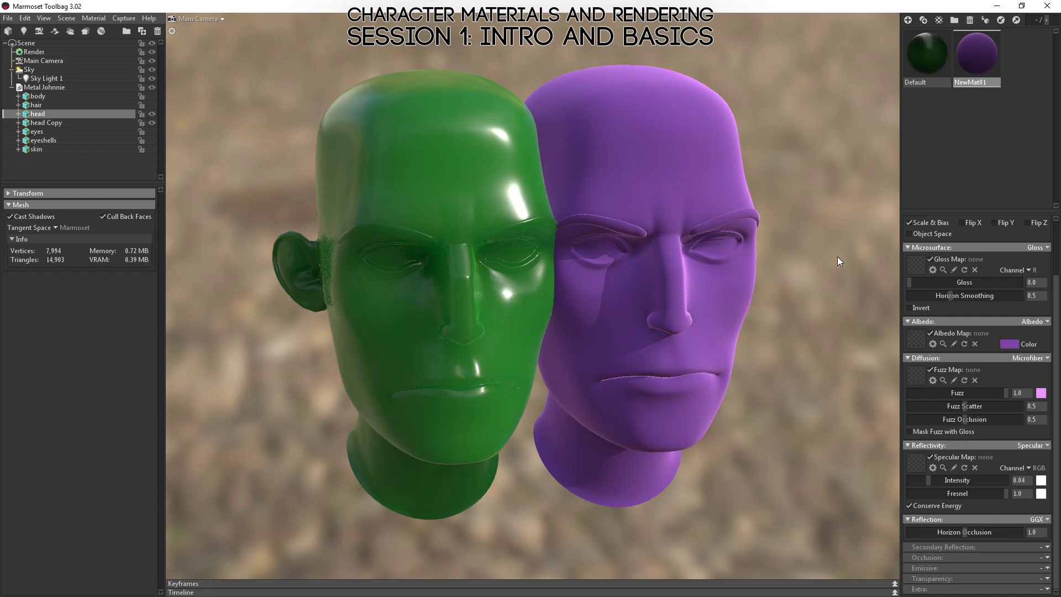
pyautogui.moveTo(838, 257); pyautogui.dragTo(574, 281)
pyautogui.moveTo(585, 319); pyautogui.dragTo(607, 313)
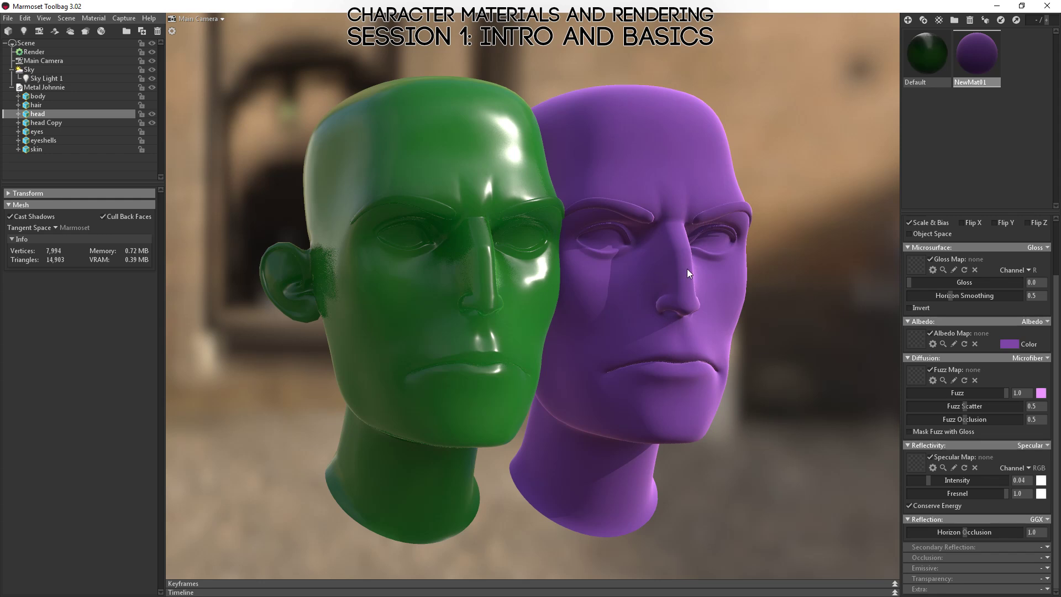
pyautogui.moveTo(701, 280); pyautogui.dragTo(665, 304)
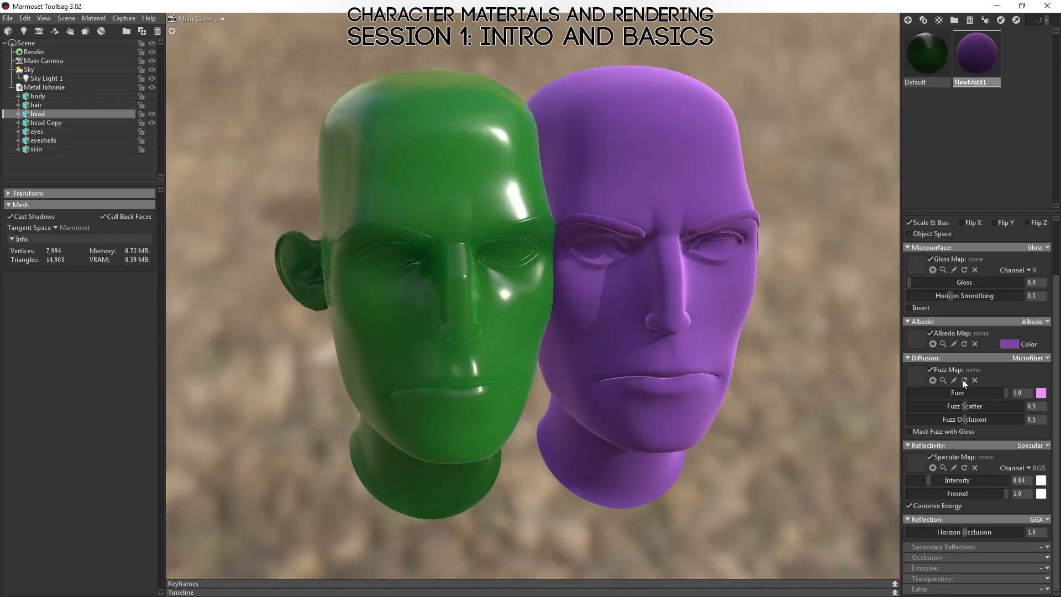
# Step: Review the Default material's gloss, subsurface scatter and specular settings alongside both heads in front and side views
pyautogui.click(924, 58)
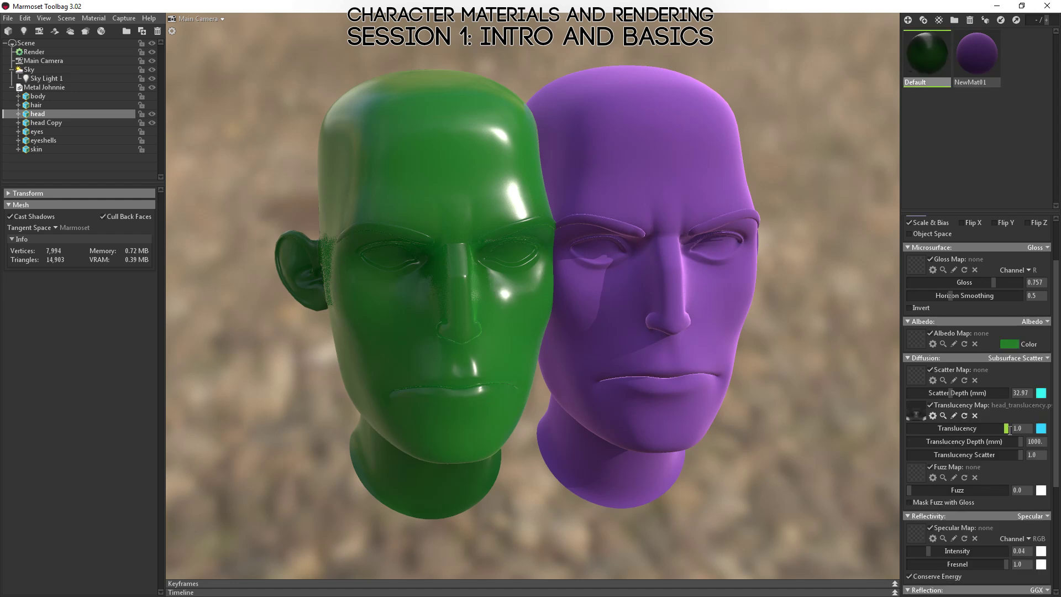
pyautogui.moveTo(690, 304); pyautogui.dragTo(575, 313)
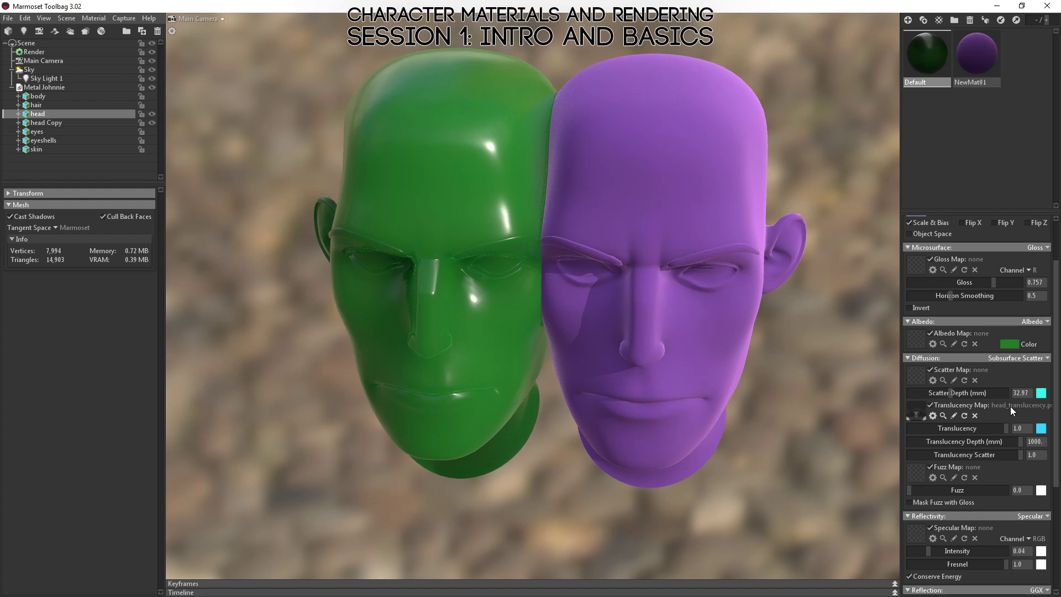
pyautogui.moveTo(579, 254); pyautogui.dragTo(657, 232)
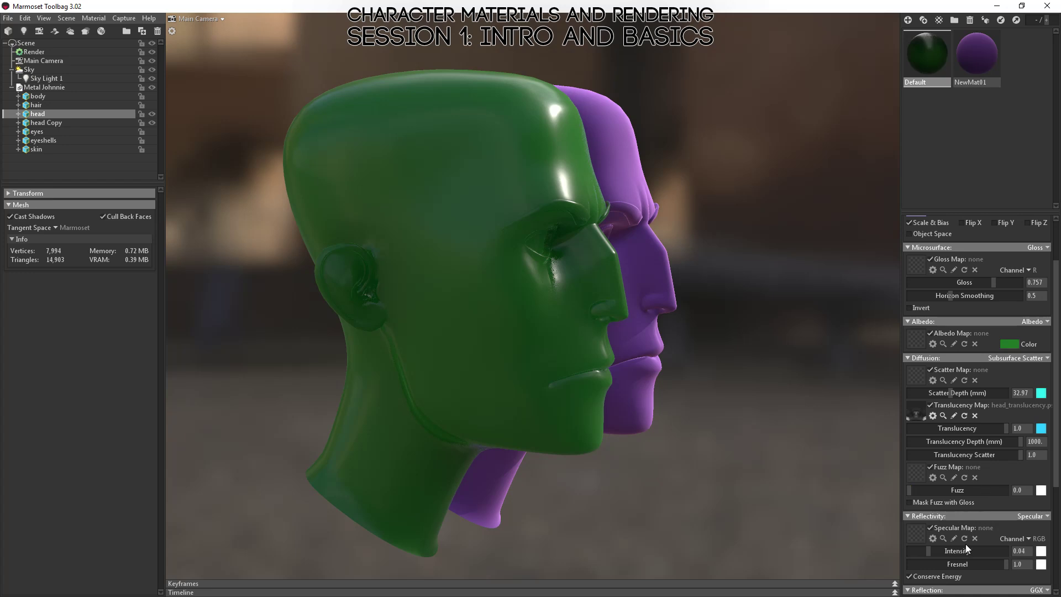
pyautogui.moveTo(862, 497); pyautogui.dragTo(370, 287)
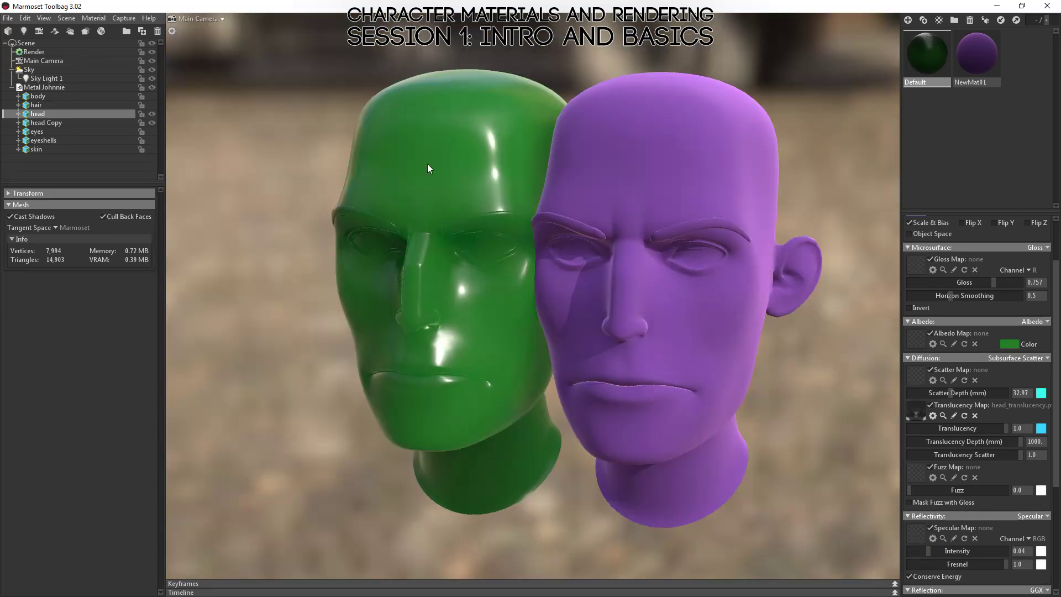
# Step: Raise the green Default material's gloss to 1.0 and inspect the reflections on the head
pyautogui.moveTo(428, 168); pyautogui.dragTo(488, 273)
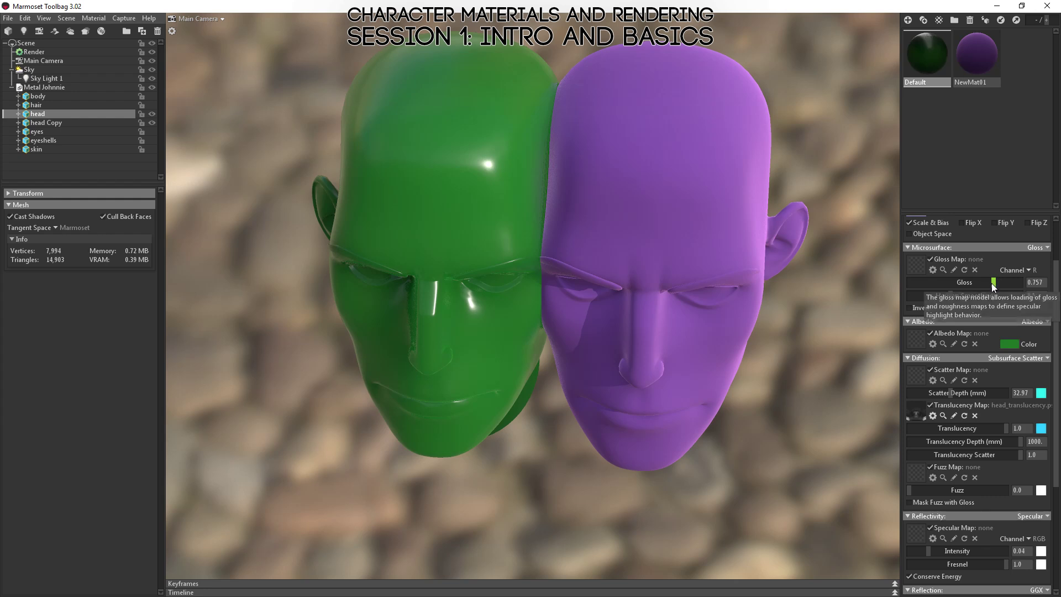
pyautogui.moveTo(993, 283); pyautogui.dragTo(1056, 283)
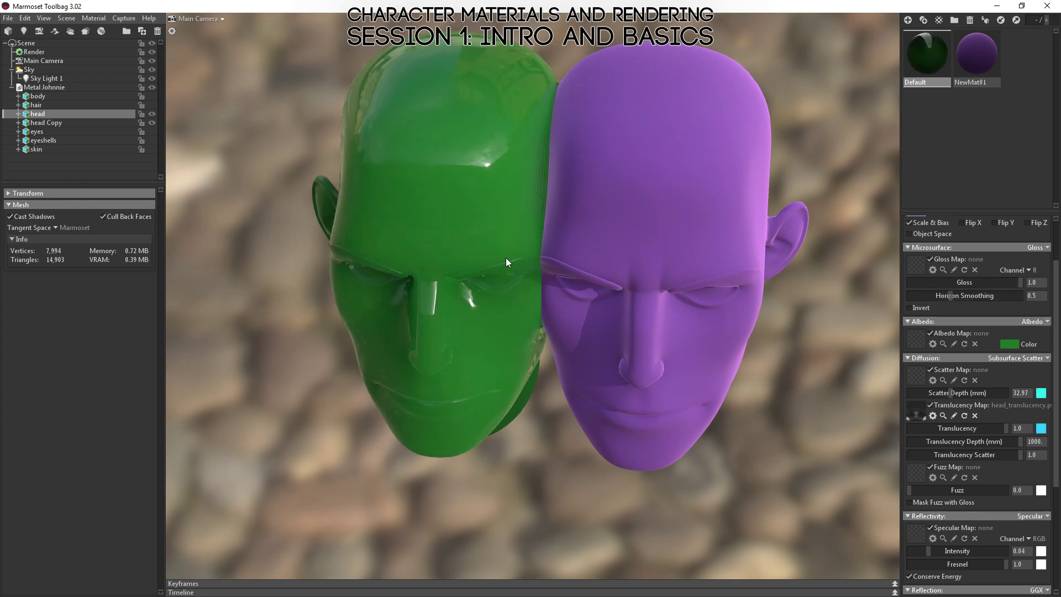
pyautogui.moveTo(506, 257); pyautogui.dragTo(618, 270)
pyautogui.scroll(5, 548, 182)
pyautogui.scroll(-5, 593, 249)
pyautogui.moveTo(614, 240); pyautogui.dragTo(658, 329, button='right')
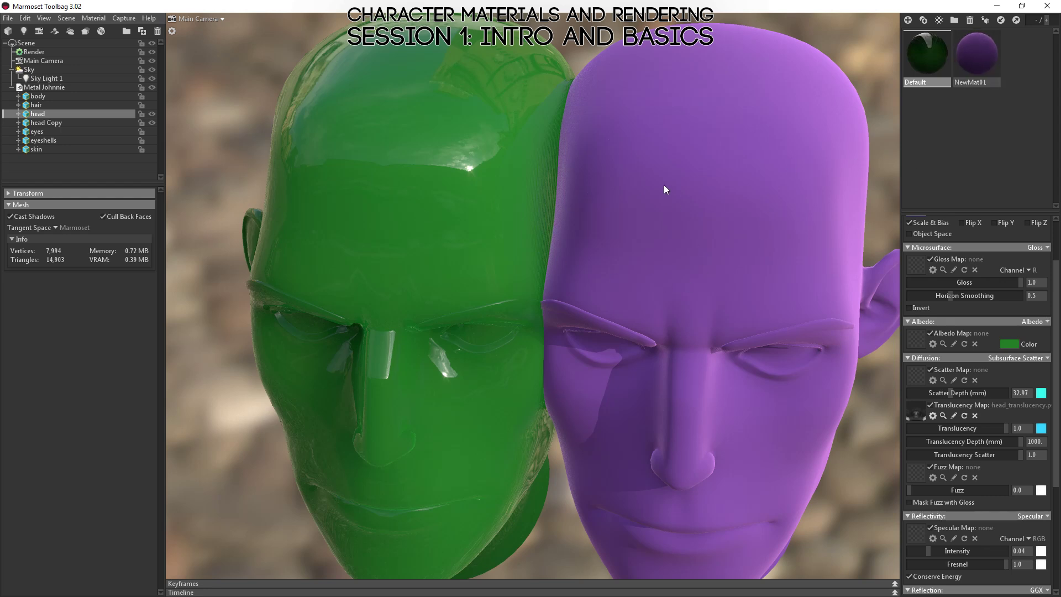
# Step: Move the purple head copy sideways along its horizontal axis, well clear of the green head
pyautogui.moveTo(682, 336); pyautogui.dragTo(616, 231, button='right')
pyautogui.click(615, 231)
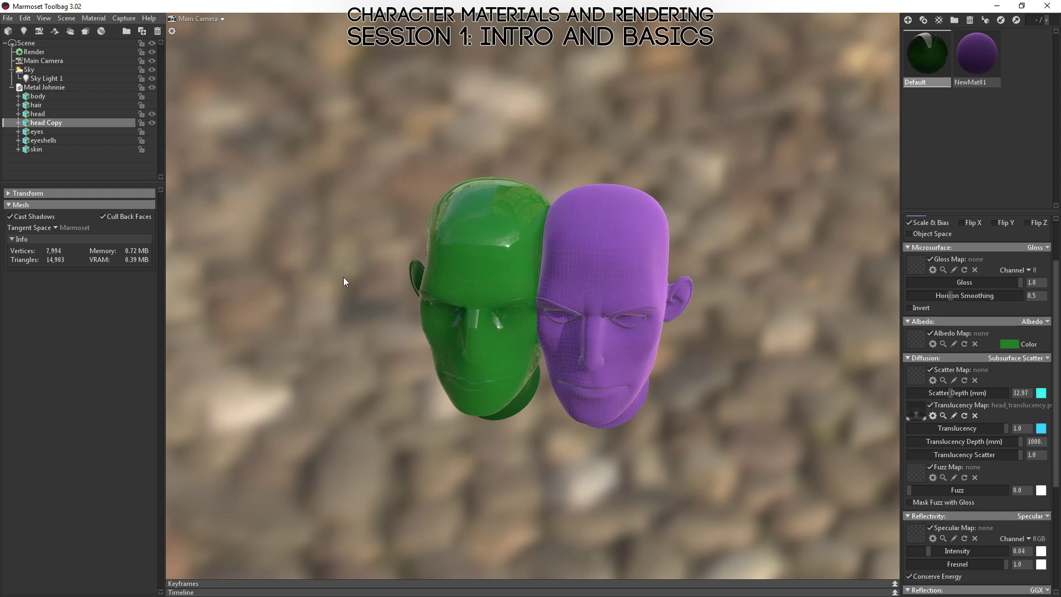
pyautogui.moveTo(343, 280); pyautogui.dragTo(549, 220, button='right')
pyautogui.moveTo(612, 422); pyautogui.dragTo(610, 138, button='middle')
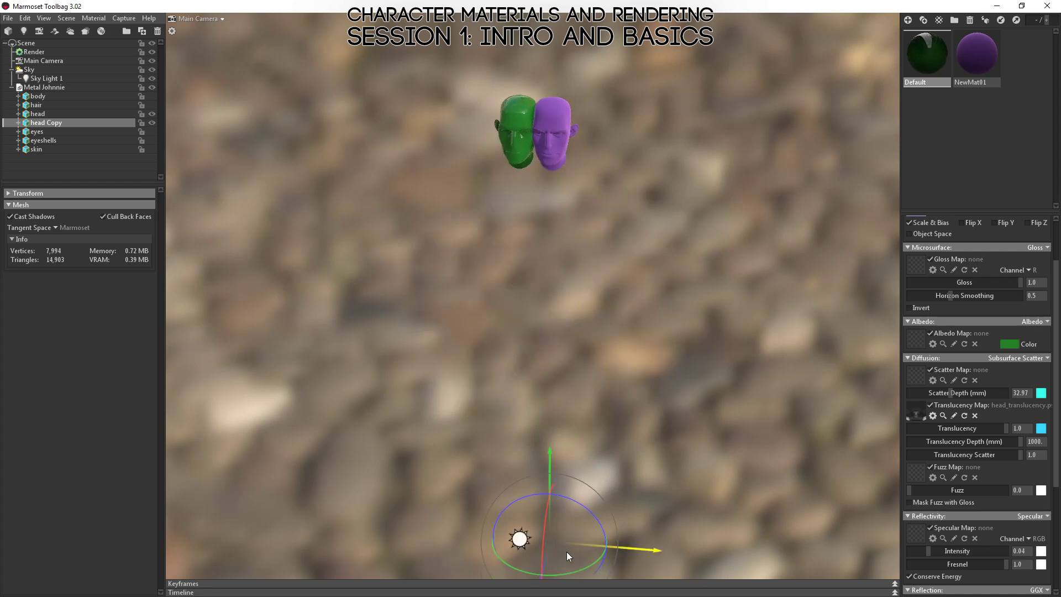
pyautogui.moveTo(639, 551); pyautogui.dragTo(790, 563)
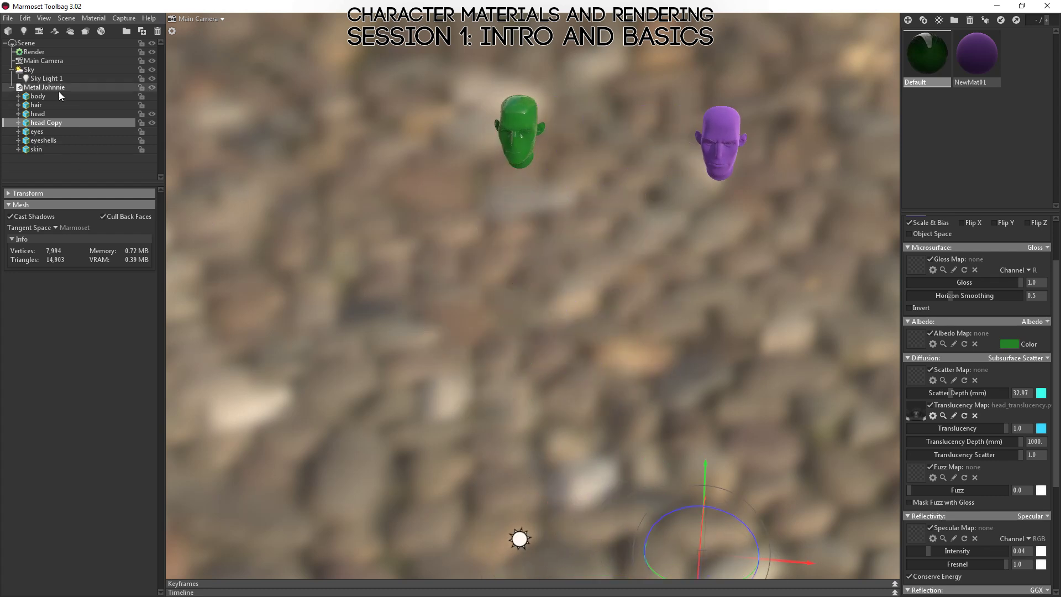
# Step: Duplicate the green head, place the copy right beside the original and frame it in view
pyautogui.click(539, 148)
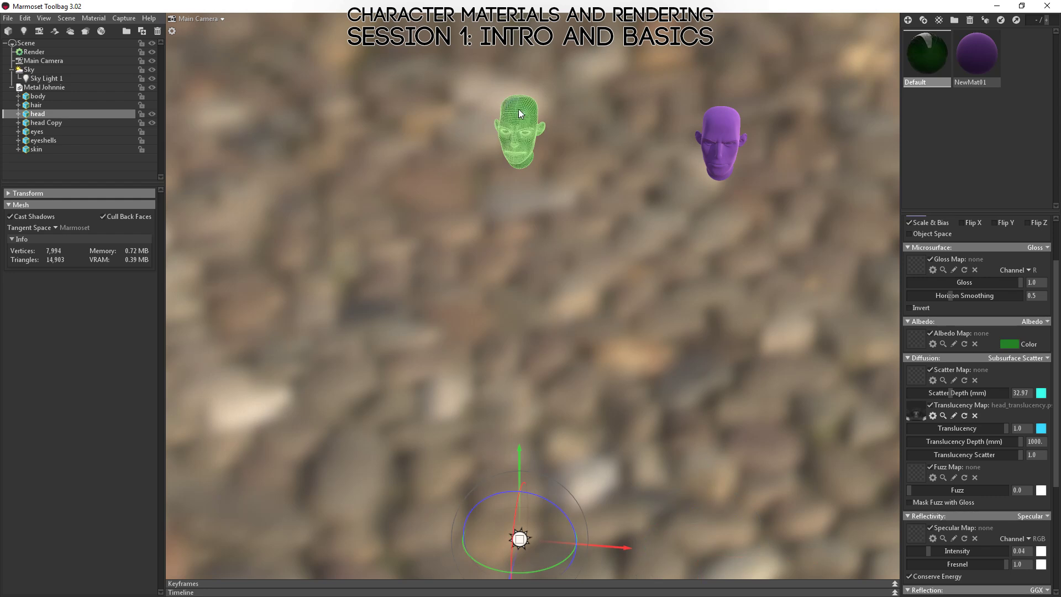
pyautogui.hotkey('ctrl', 'd')
pyautogui.moveTo(622, 545); pyautogui.dragTo(665, 545)
pyautogui.doubleClick(567, 125)
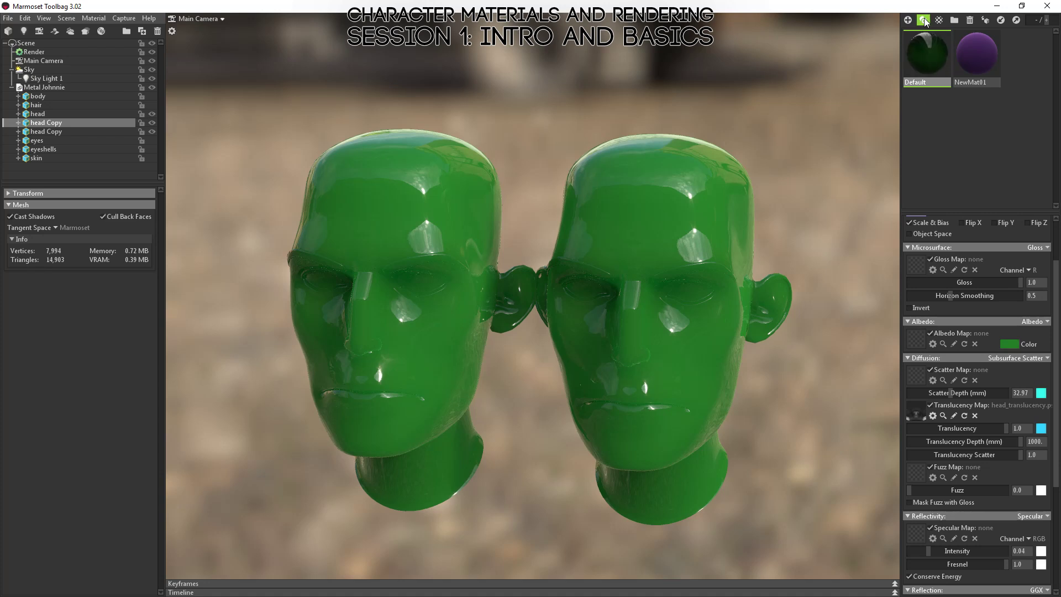
# Step: Apply a duplicate of the Default material with gloss 0.0 to the new green head copy
pyautogui.hotkey('ctrl', 'd')
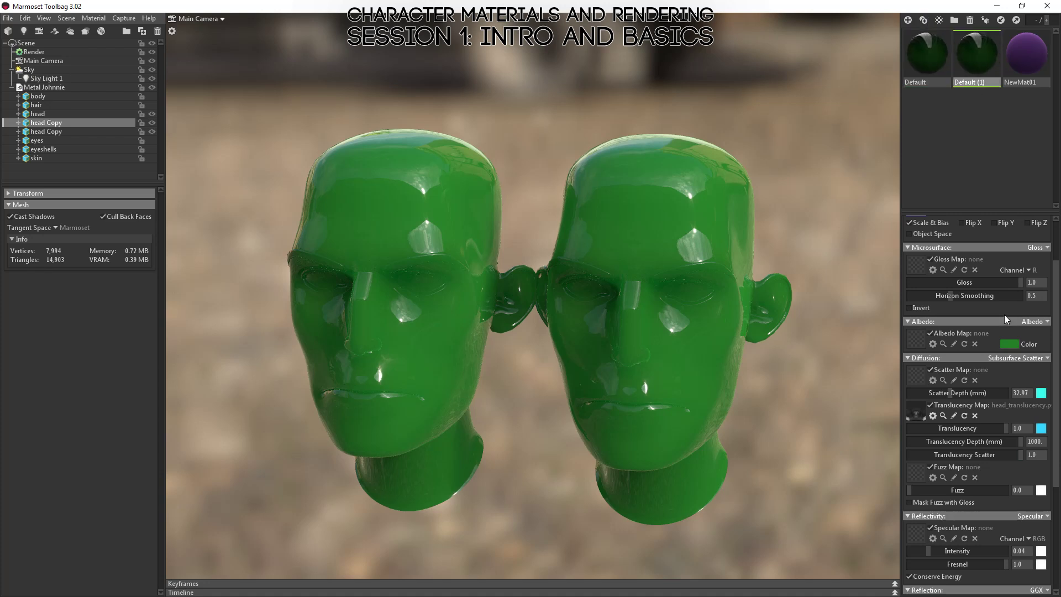
pyautogui.moveTo(1019, 282); pyautogui.dragTo(899, 285)
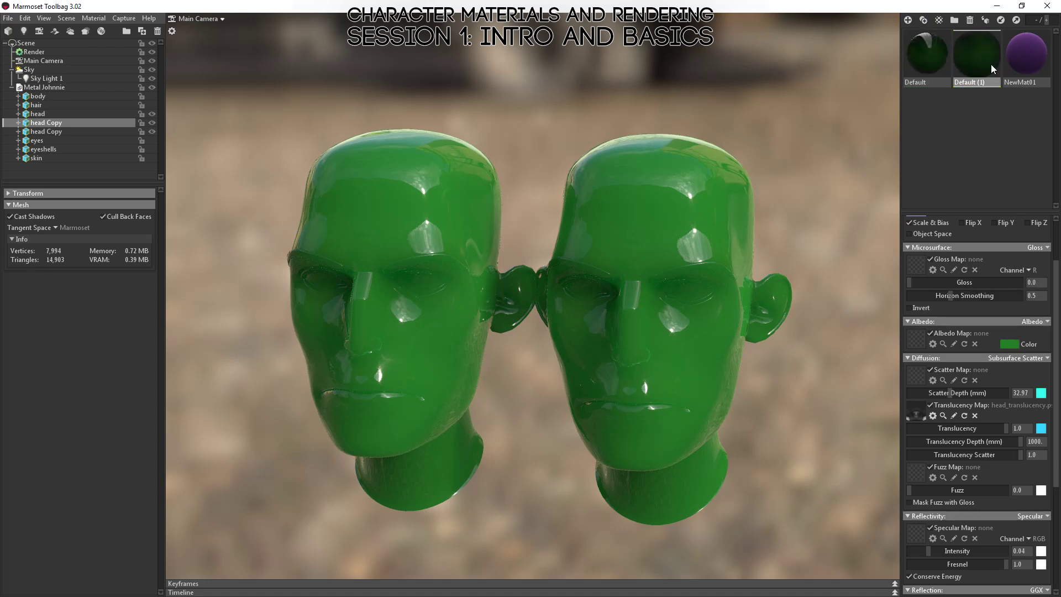
pyautogui.moveTo(990, 65); pyautogui.dragTo(646, 299)
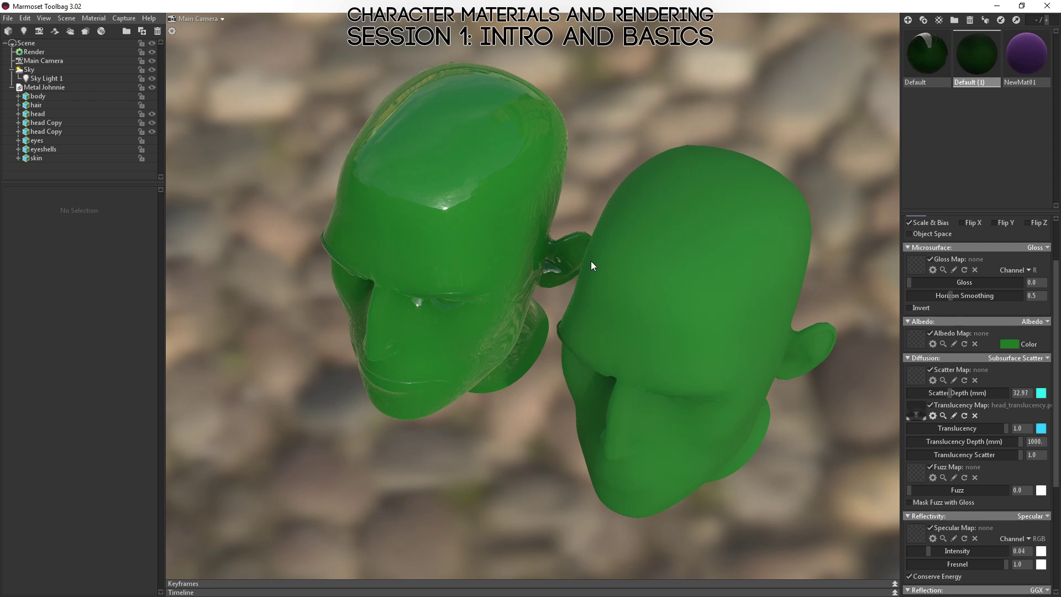
# Step: Compare how light and reflections fall on the glossy and matte green heads from several angles and up close
pyautogui.moveTo(592, 261); pyautogui.dragTo(622, 178)
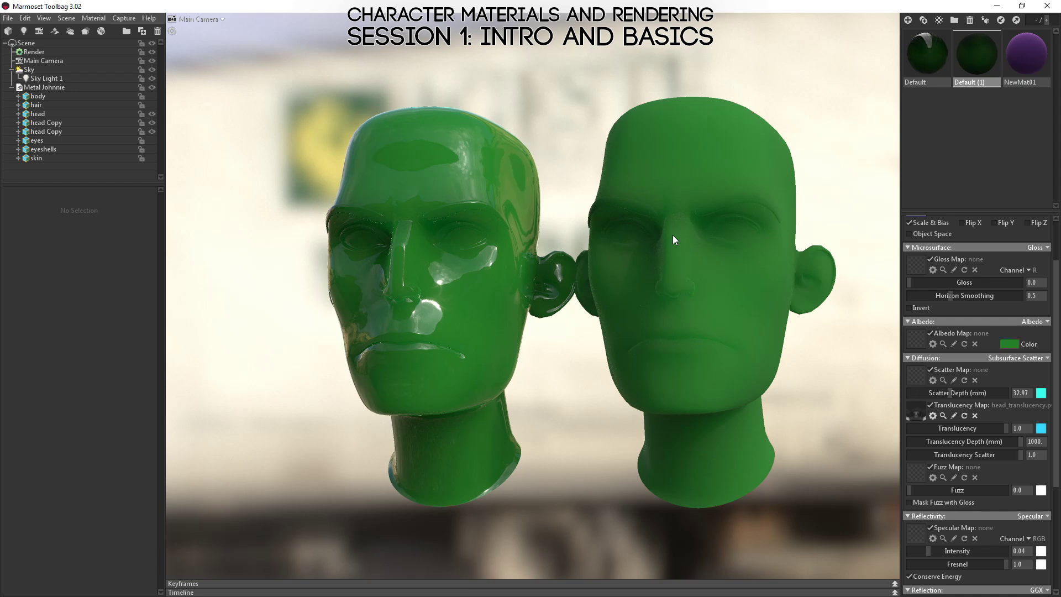
pyautogui.moveTo(617, 277); pyautogui.dragTo(611, 311)
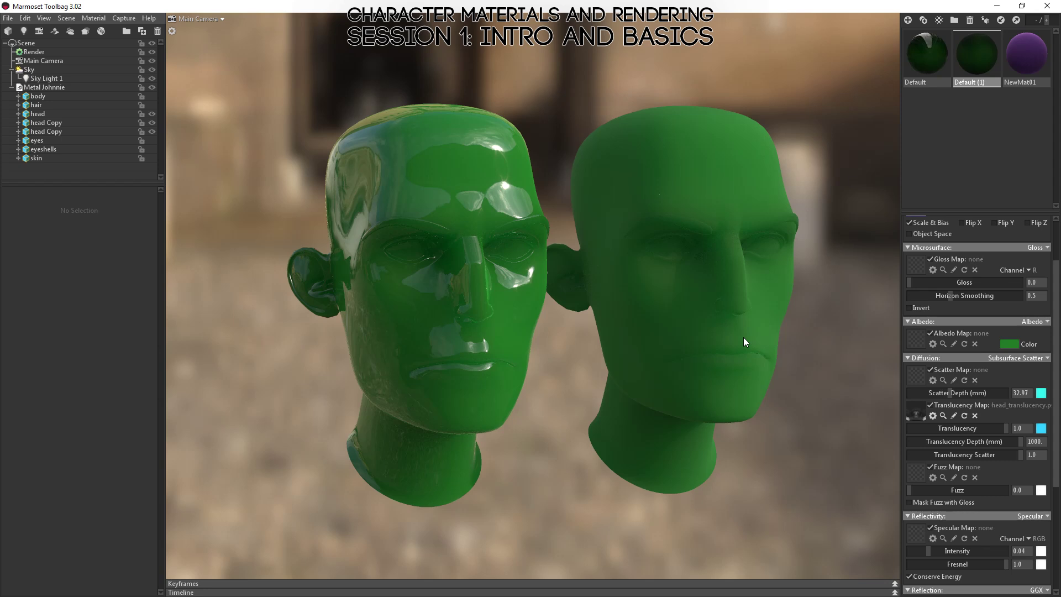
pyautogui.moveTo(488, 166); pyautogui.dragTo(411, 219)
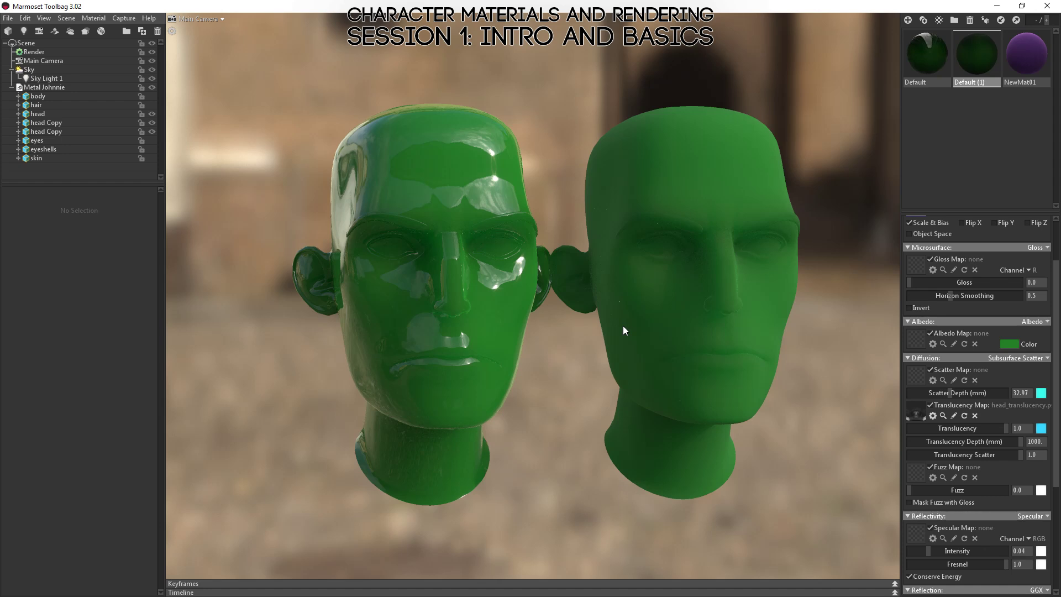
pyautogui.moveTo(639, 287); pyautogui.dragTo(622, 379)
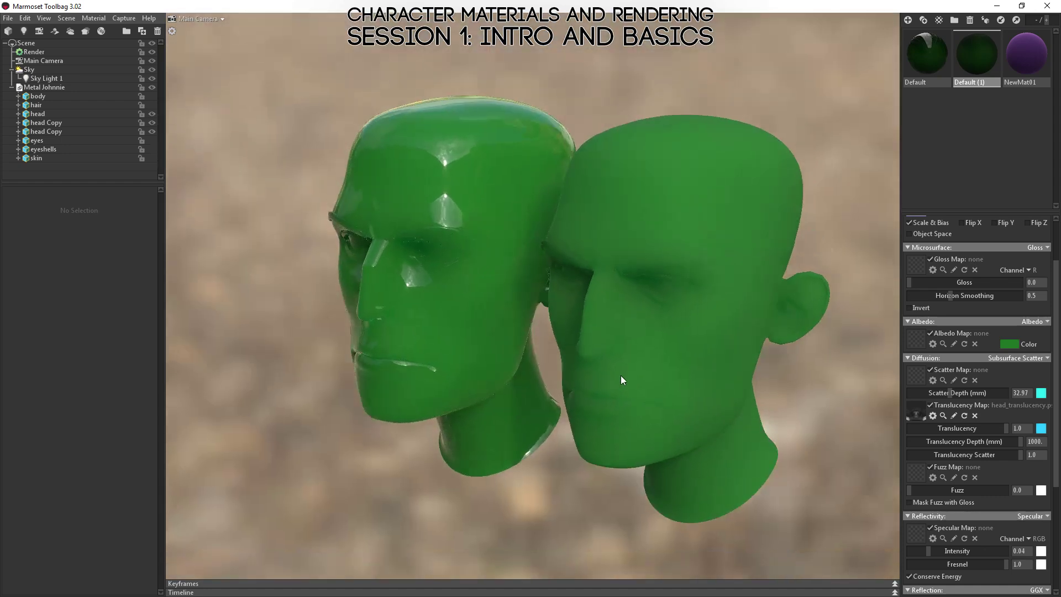
pyautogui.moveTo(663, 325); pyautogui.dragTo(480, 191)
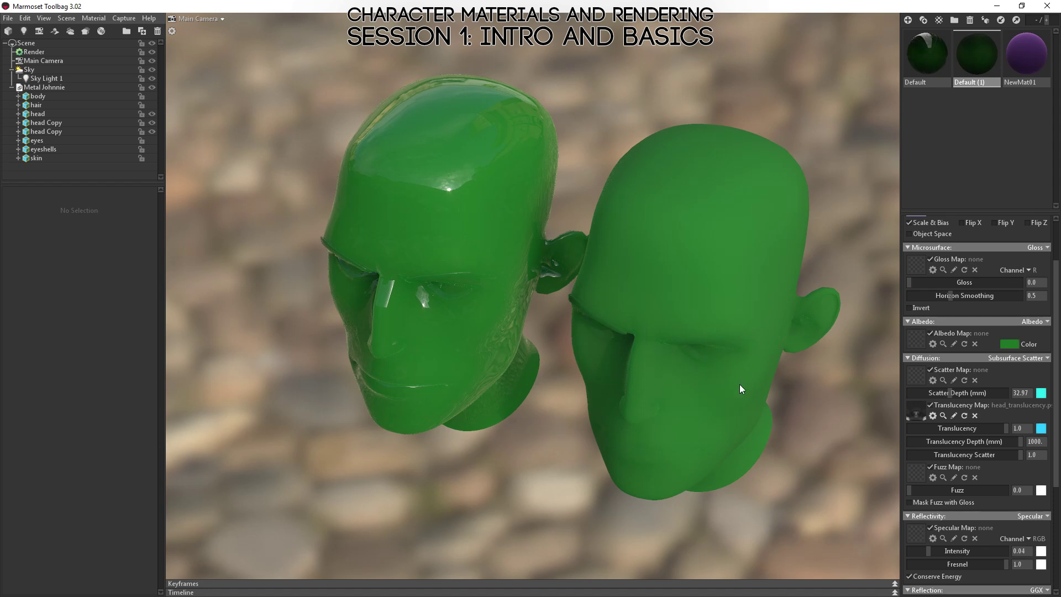
pyautogui.moveTo(546, 307); pyautogui.dragTo(665, 274)
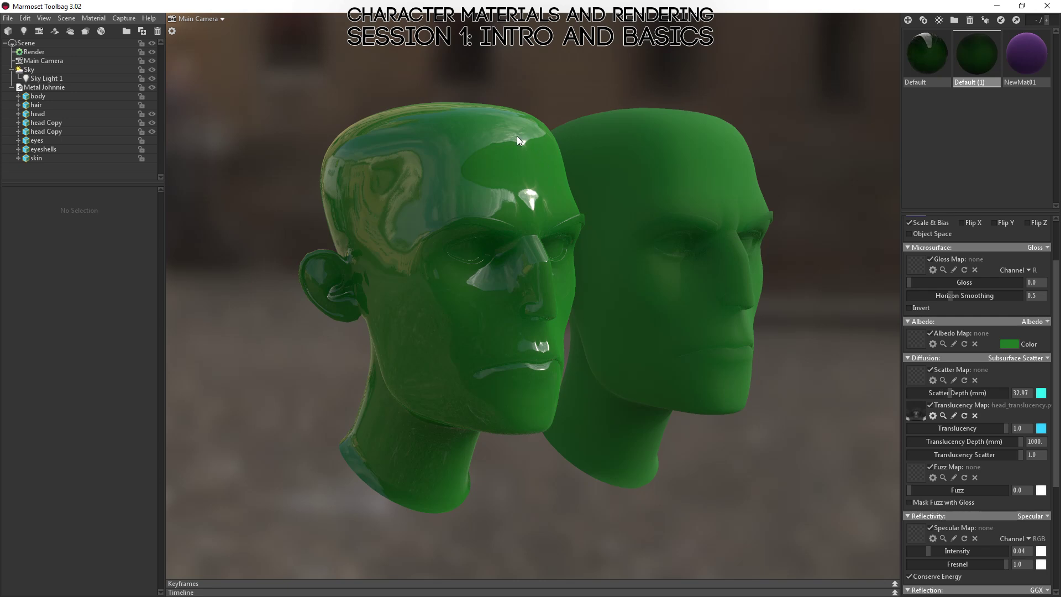
pyautogui.scroll(5, 516, 136)
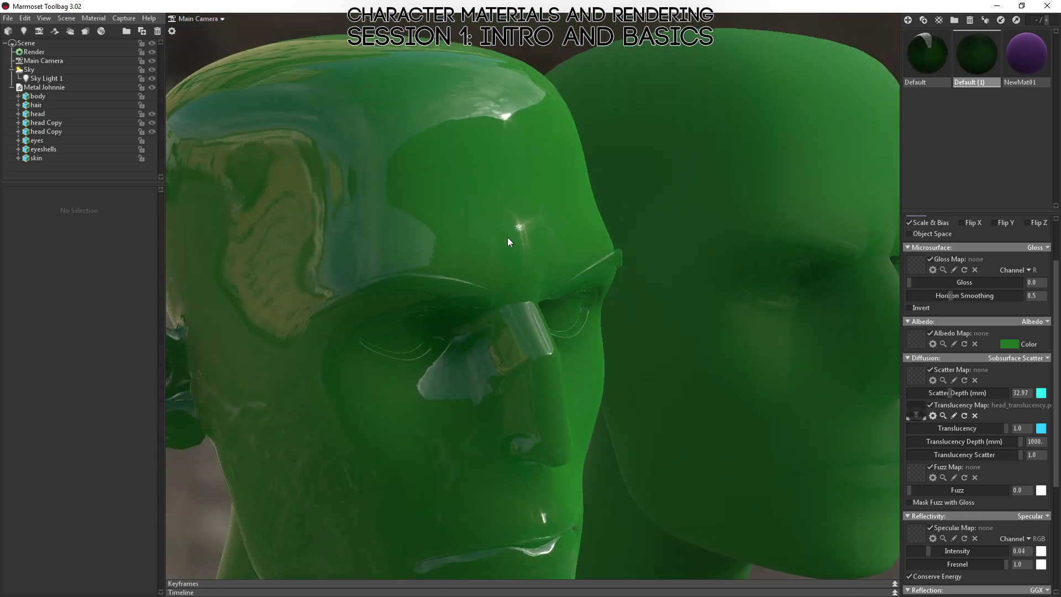
pyautogui.moveTo(508, 242); pyautogui.dragTo(523, 233)
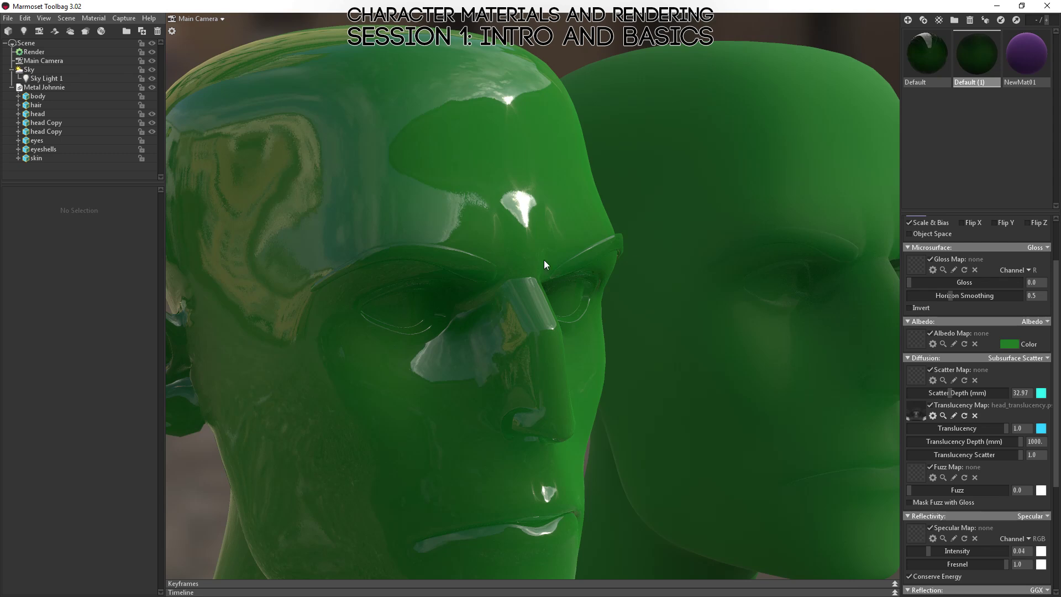
pyautogui.moveTo(635, 239); pyautogui.dragTo(441, 267)
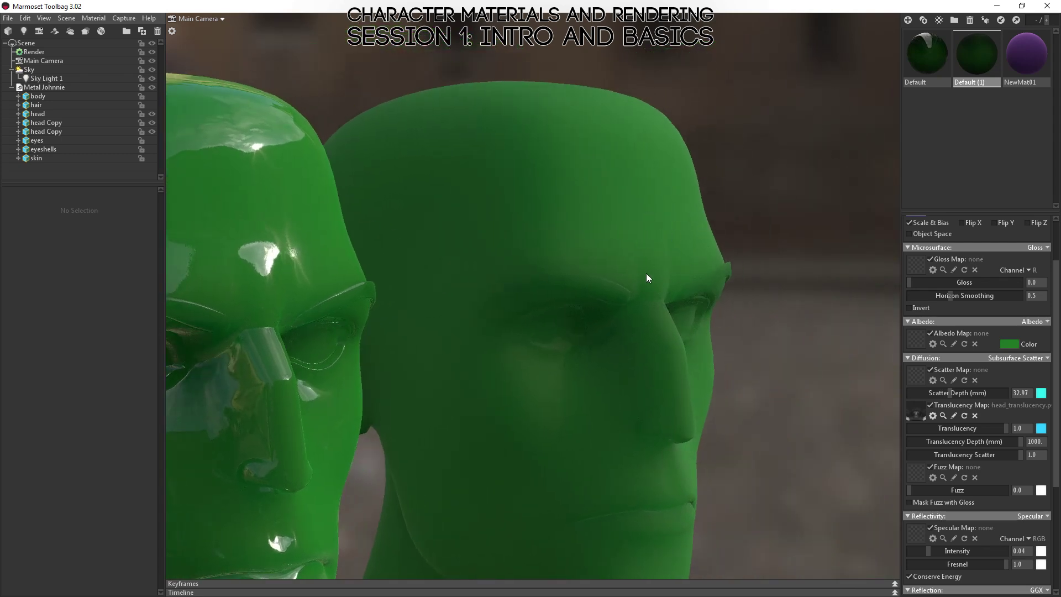
pyautogui.moveTo(647, 277); pyautogui.dragTo(779, 136)
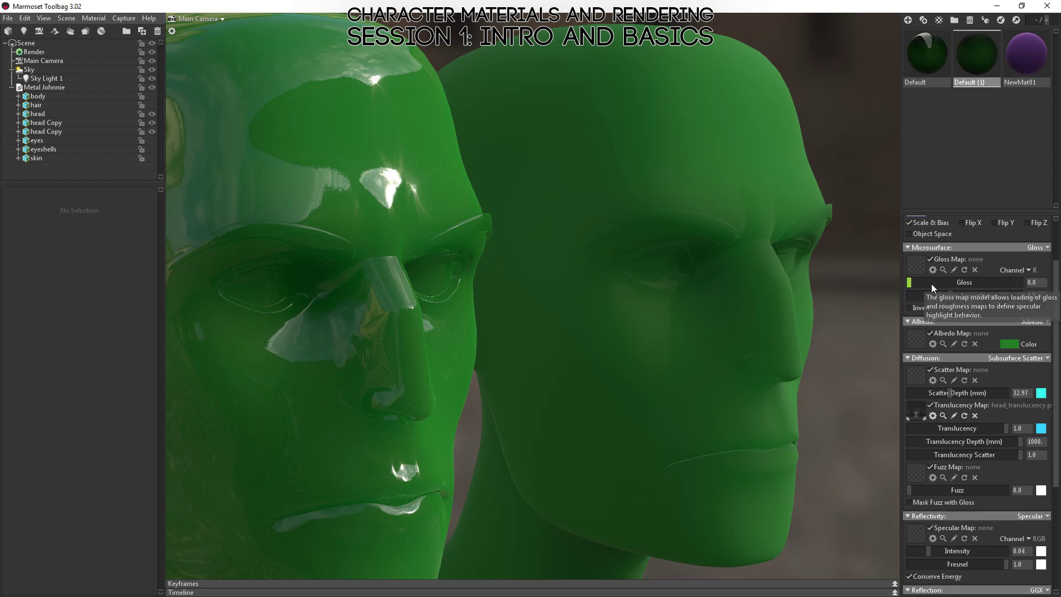
# Step: Try varying the Default (1) material's gloss, return it to 0.0 and compare both heads
pyautogui.moveTo(911, 283)
pyautogui.mouseDown()
pyautogui.moveTo(974, 273)
pyautogui.moveTo(888, 280)
pyautogui.mouseUp()
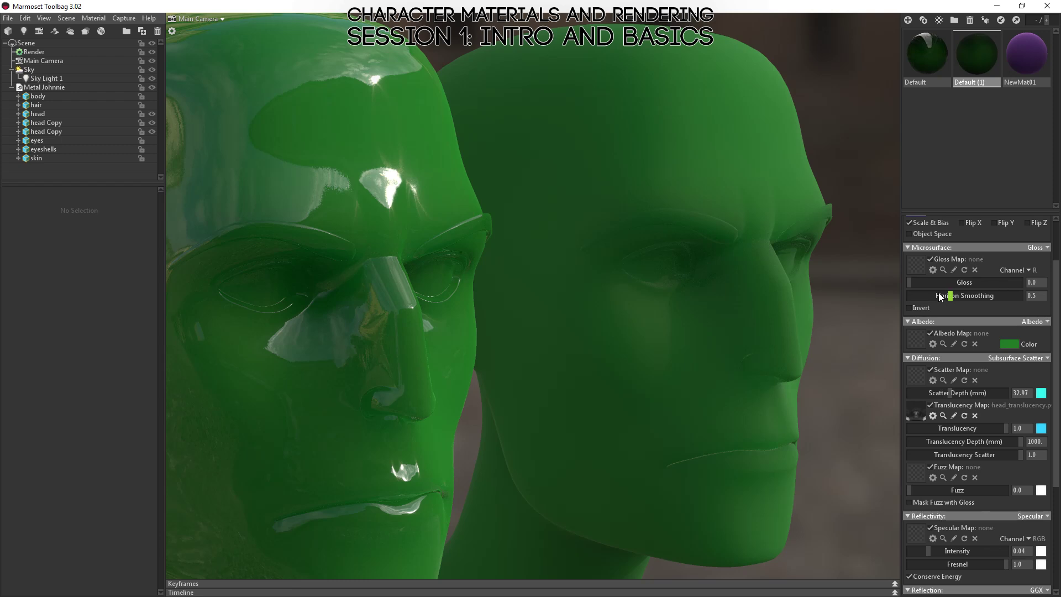
pyautogui.moveTo(910, 282); pyautogui.dragTo(951, 279)
pyautogui.scroll(-10, 769, 421)
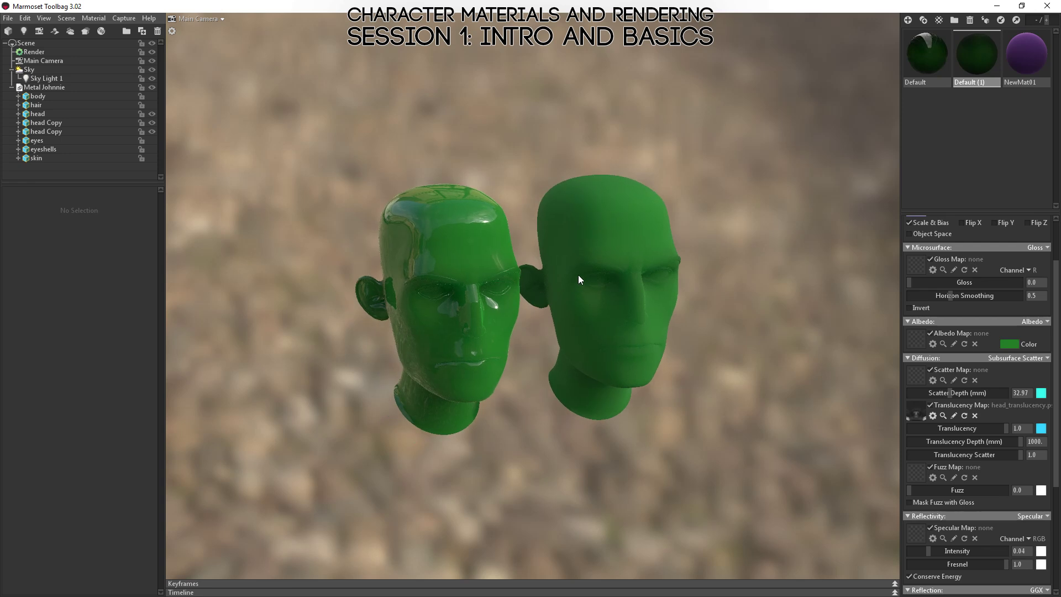
pyautogui.moveTo(670, 395); pyautogui.dragTo(617, 371)
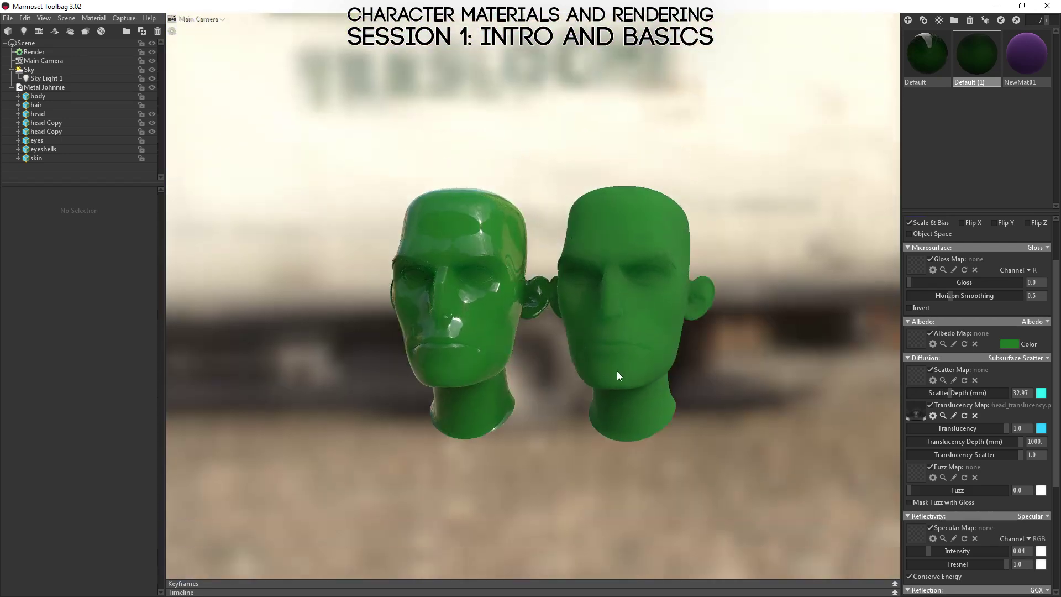
pyautogui.moveTo(630, 241); pyautogui.dragTo(656, 346, button='right')
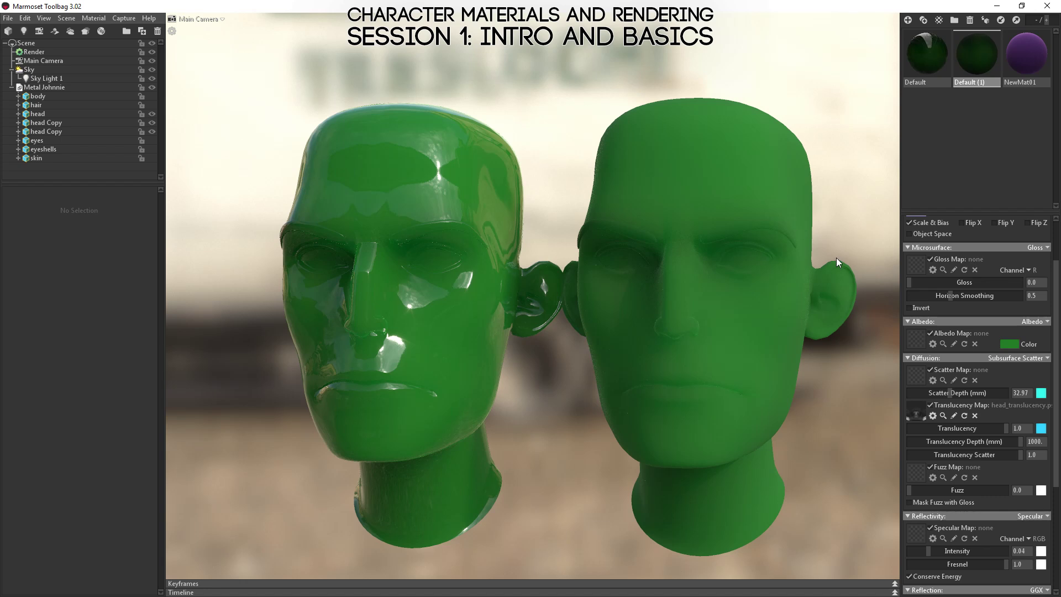
# Step: Raise the Default (1) material's gloss to 1.0 and compare both heads from different angles
pyautogui.moveTo(916, 284); pyautogui.dragTo(1023, 286)
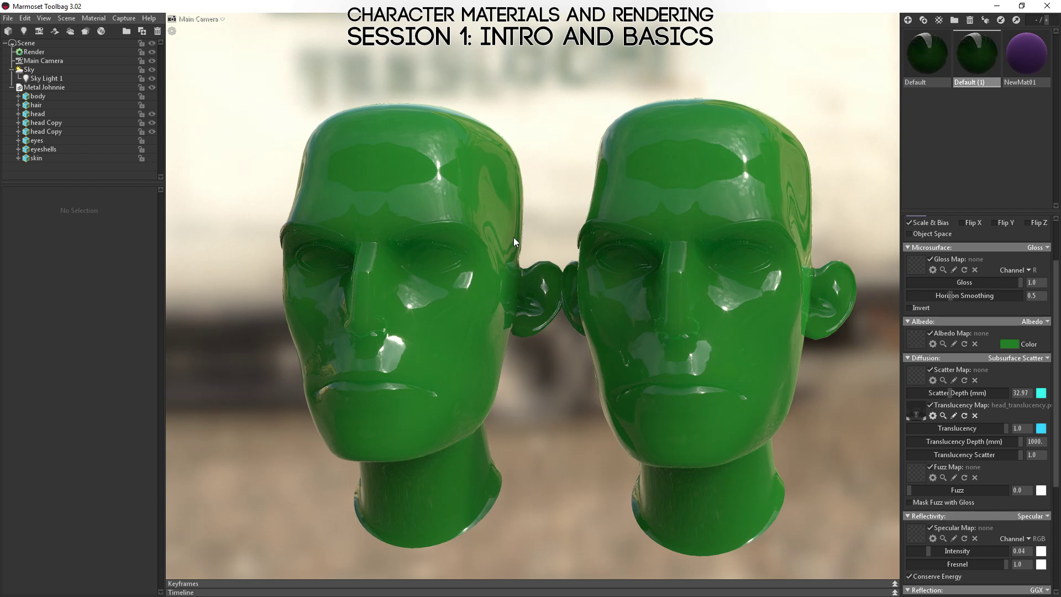
pyautogui.moveTo(513, 237); pyautogui.dragTo(585, 267)
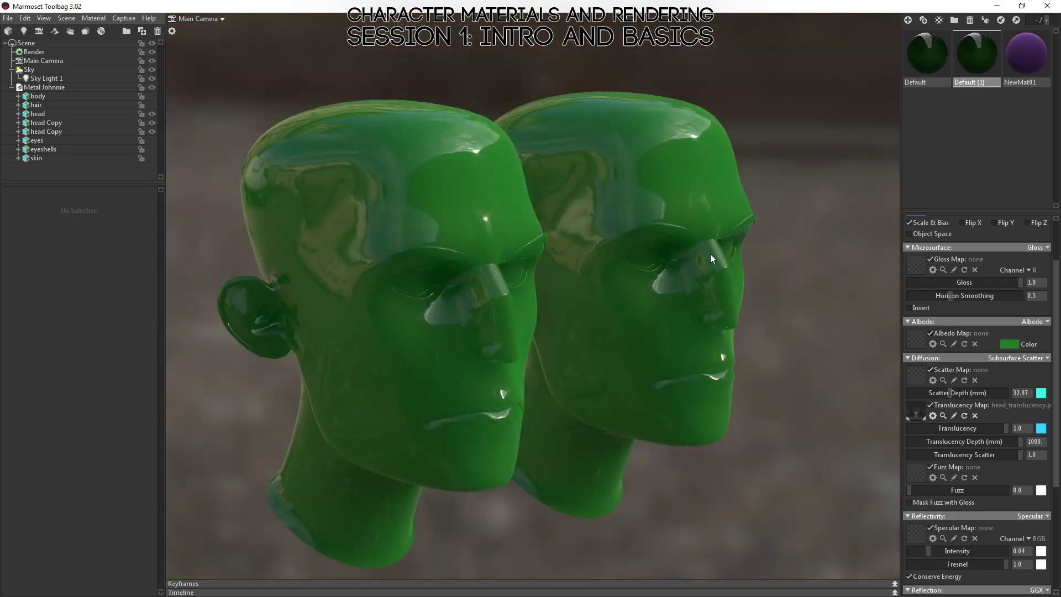
pyautogui.moveTo(753, 292); pyautogui.dragTo(658, 291)
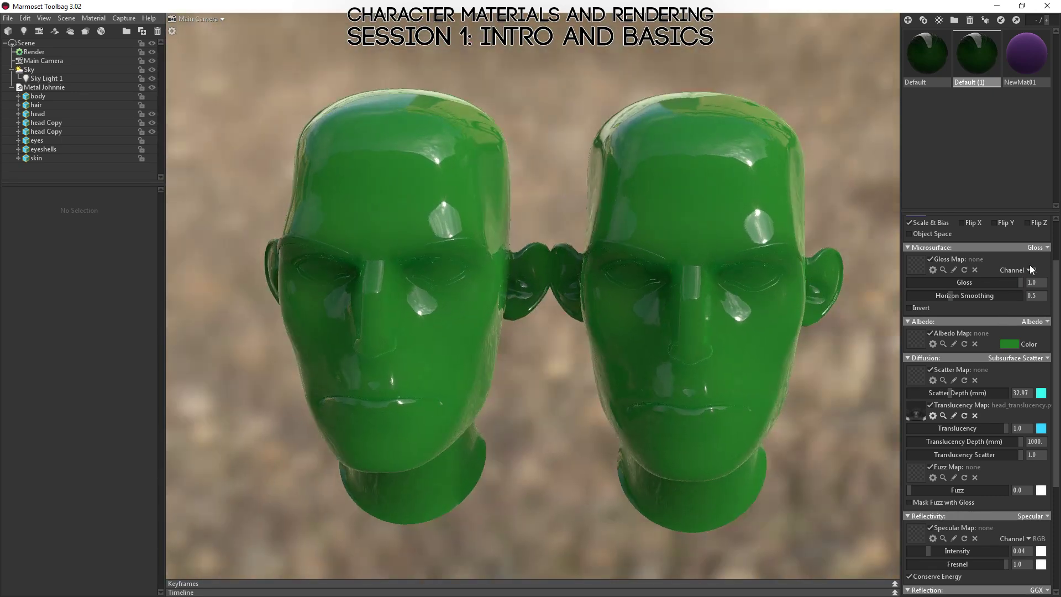
# Step: Set the Default (1) material's gloss to about 0.752 and change its albedo color to dark blue
pyautogui.moveTo(1020, 283); pyautogui.dragTo(994, 282)
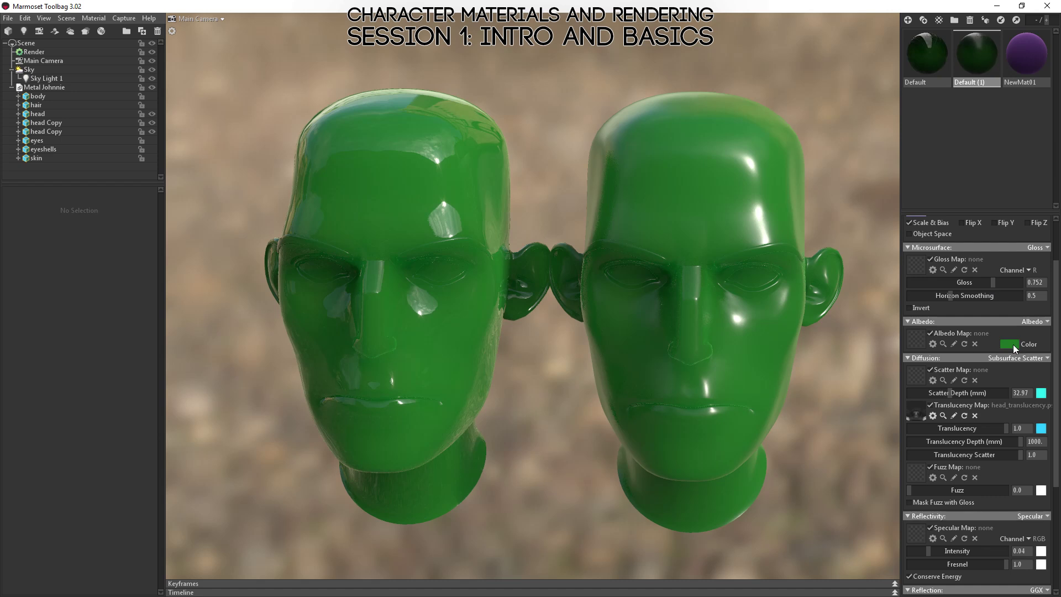
pyautogui.click(1010, 344)
pyautogui.moveTo(323, 529); pyautogui.dragTo(325, 508)
pyautogui.click(442, 469)
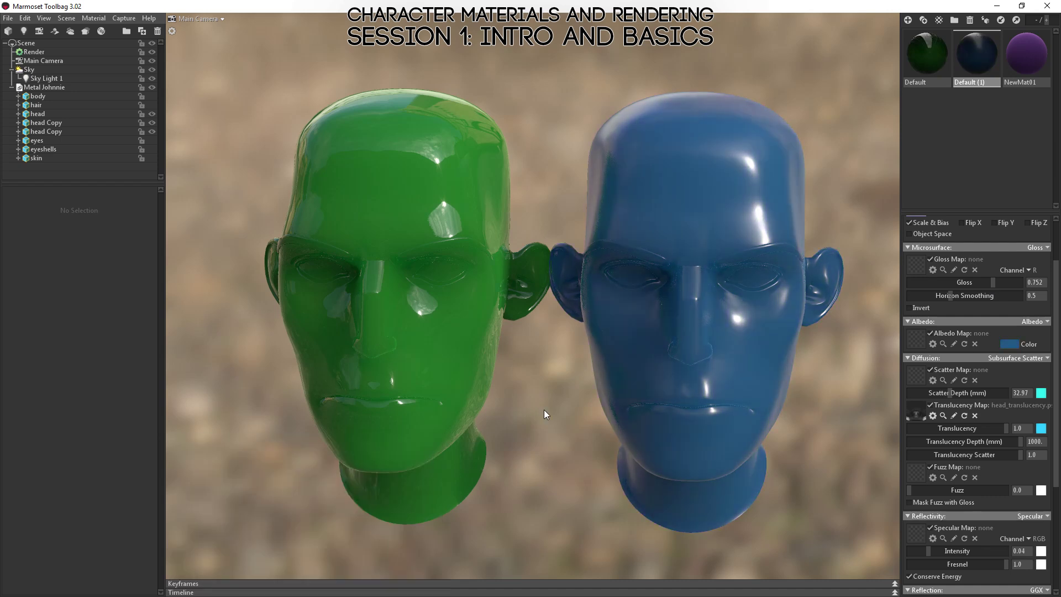
pyautogui.moveTo(544, 410); pyautogui.dragTo(671, 228)
pyautogui.moveTo(429, 273); pyautogui.dragTo(478, 317)
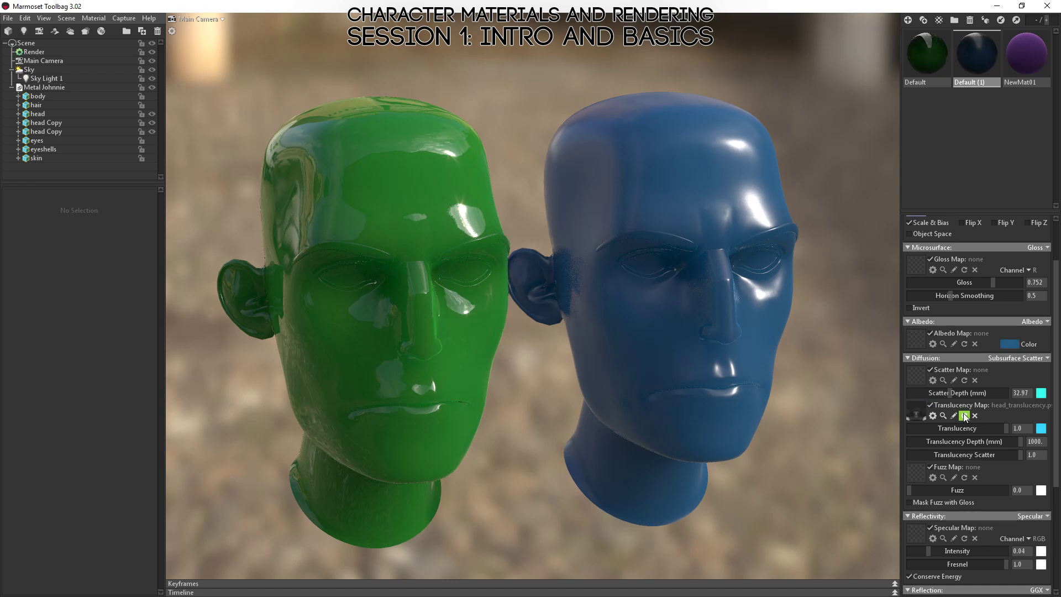
# Step: Select the blue head copy and lower its material's gloss to 0.42
pyautogui.moveTo(736, 289); pyautogui.dragTo(704, 277)
pyautogui.click(761, 174)
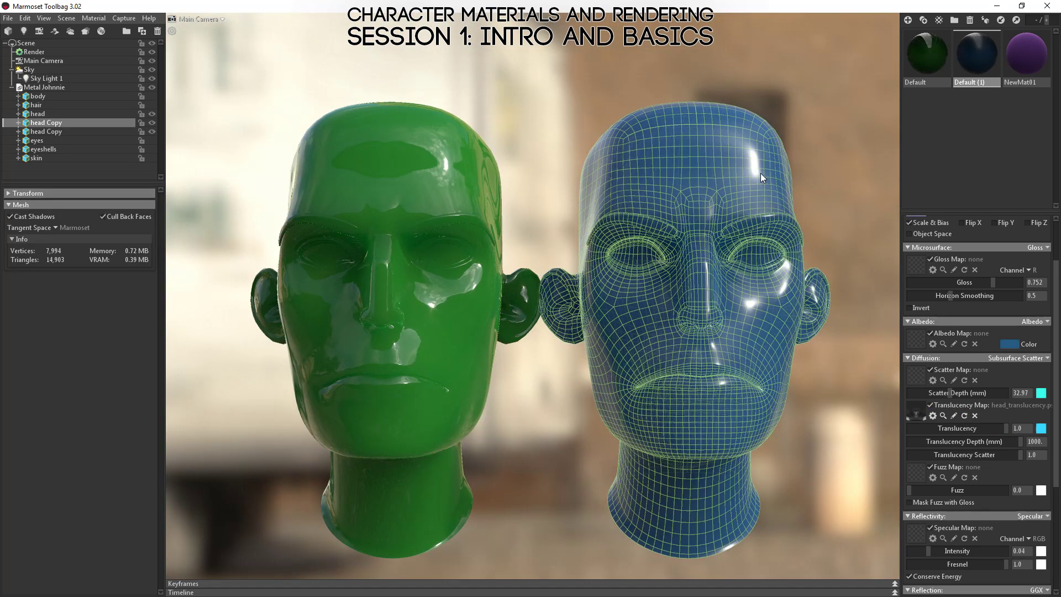
pyautogui.moveTo(760, 173); pyautogui.dragTo(739, 280)
pyautogui.moveTo(990, 288); pyautogui.dragTo(956, 283)
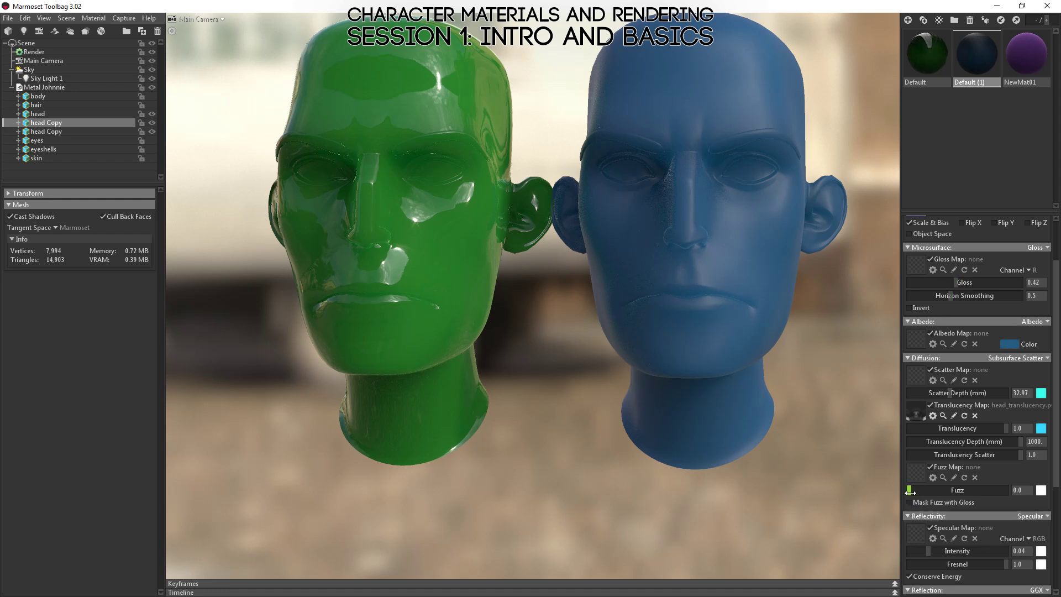
# Step: Raise the blue material's fuzz to 1.0 and inspect the effect on the face
pyautogui.moveTo(910, 490); pyautogui.dragTo(1009, 491)
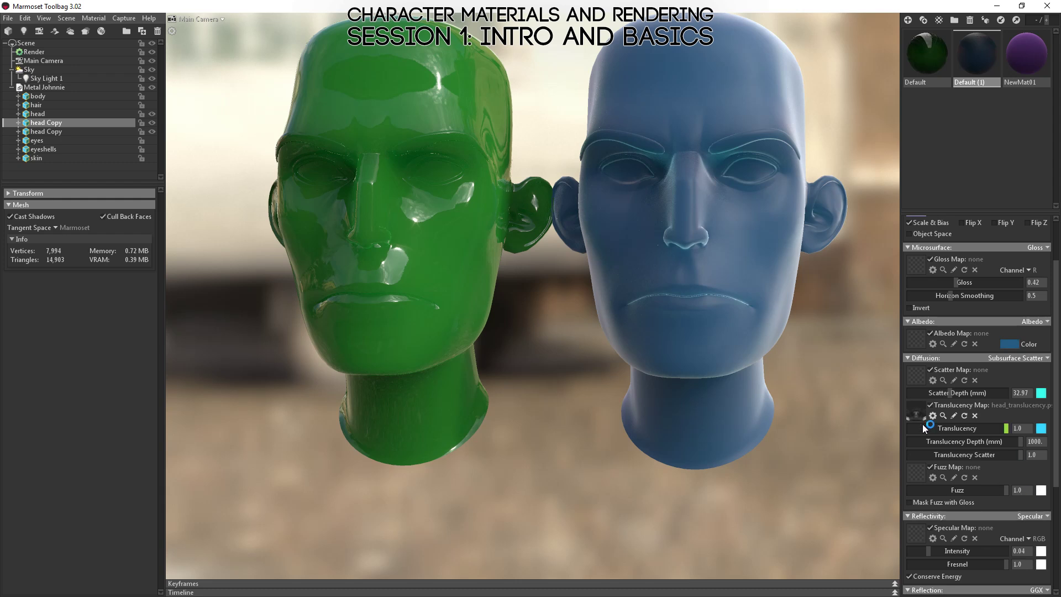
pyautogui.moveTo(755, 360); pyautogui.dragTo(821, 255)
pyautogui.moveTo(747, 270); pyautogui.dragTo(753, 302)
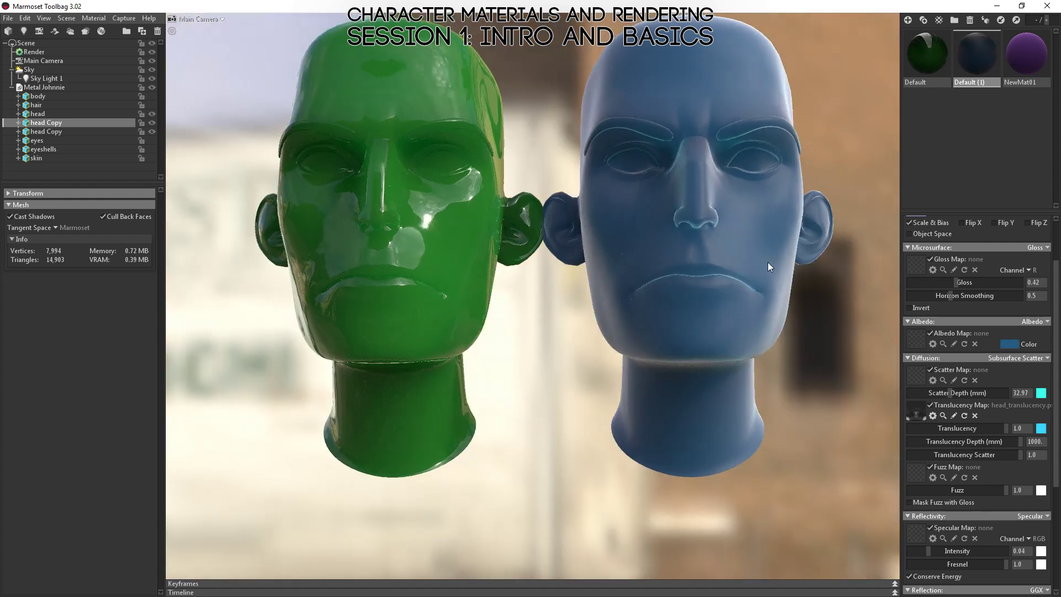
# Step: Lower the blue material's scatter depth to about 1.392 mm and compare both heads from an angle
pyautogui.scroll(6, 768, 262)
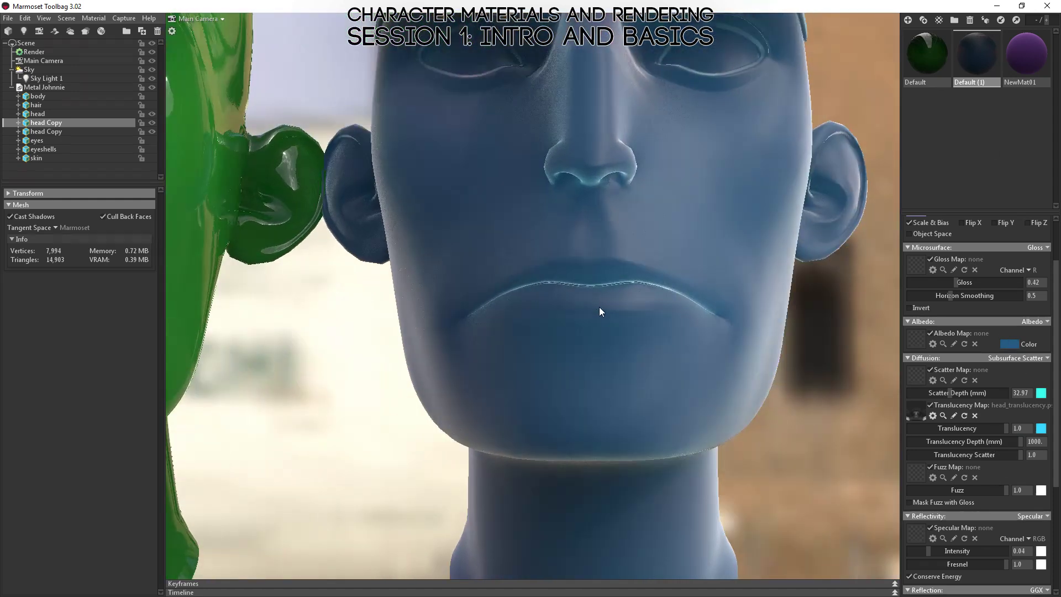
pyautogui.moveTo(599, 307); pyautogui.dragTo(641, 365)
pyautogui.moveTo(943, 393); pyautogui.dragTo(929, 393)
pyautogui.moveTo(622, 348); pyautogui.dragTo(692, 327)
pyautogui.moveTo(620, 269); pyautogui.dragTo(579, 320)
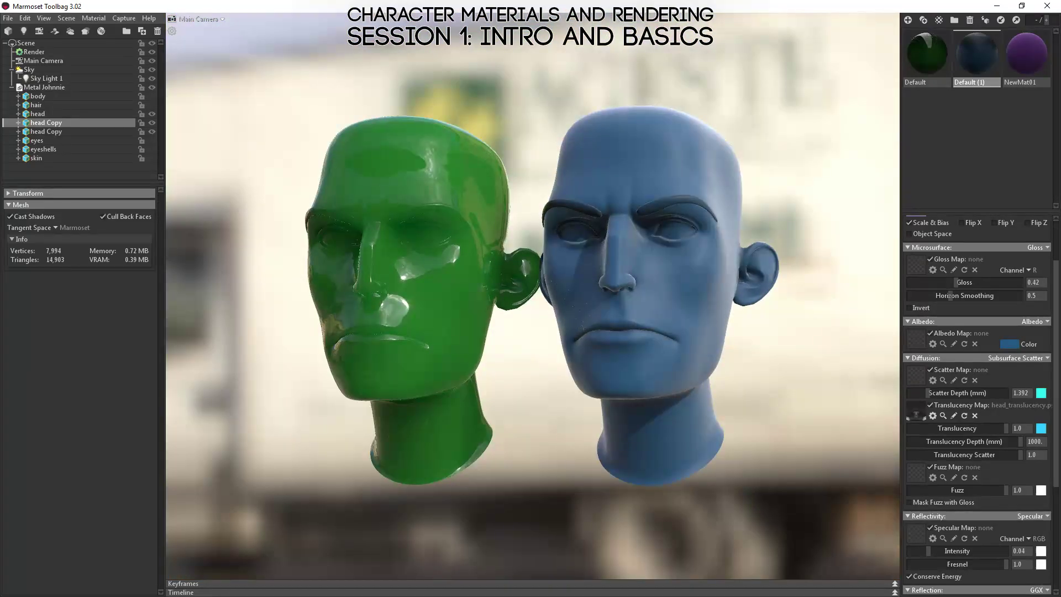
# Step: Test the blue material's scatter depth at about 126.6 mm, and settle on about 3.906 mm
pyautogui.moveTo(930, 394); pyautogui.dragTo(968, 395)
pyautogui.moveTo(658, 276); pyautogui.dragTo(585, 289)
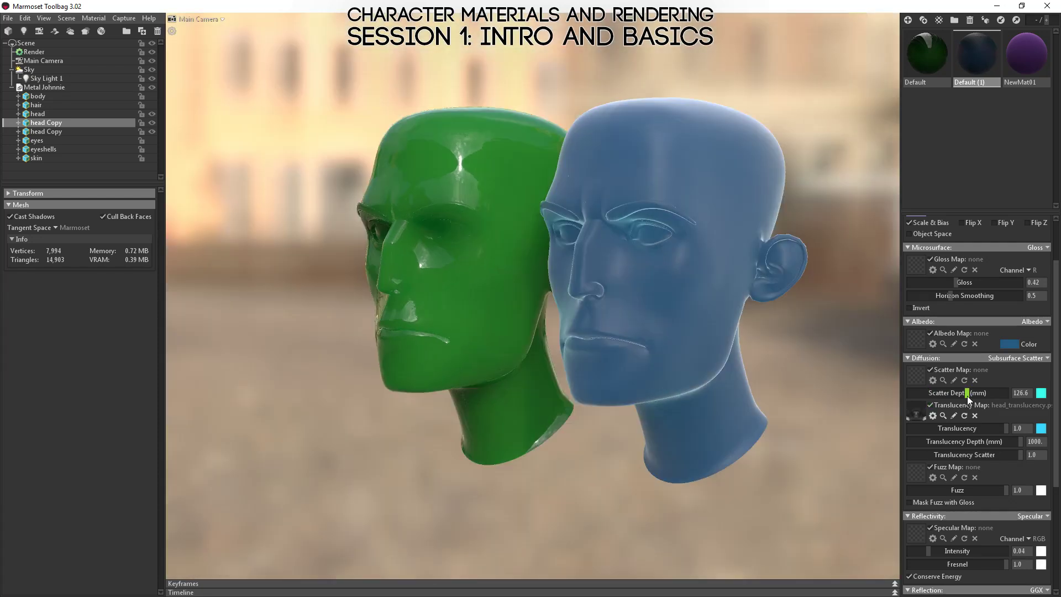
pyautogui.moveTo(967, 396); pyautogui.dragTo(934, 402)
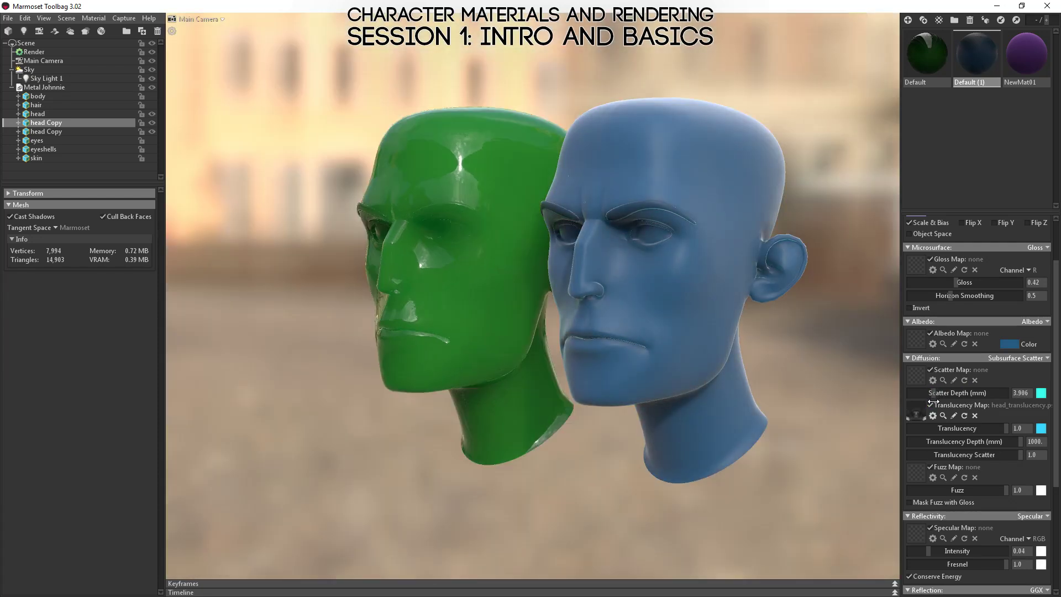
pyautogui.moveTo(502, 216); pyautogui.dragTo(665, 286)
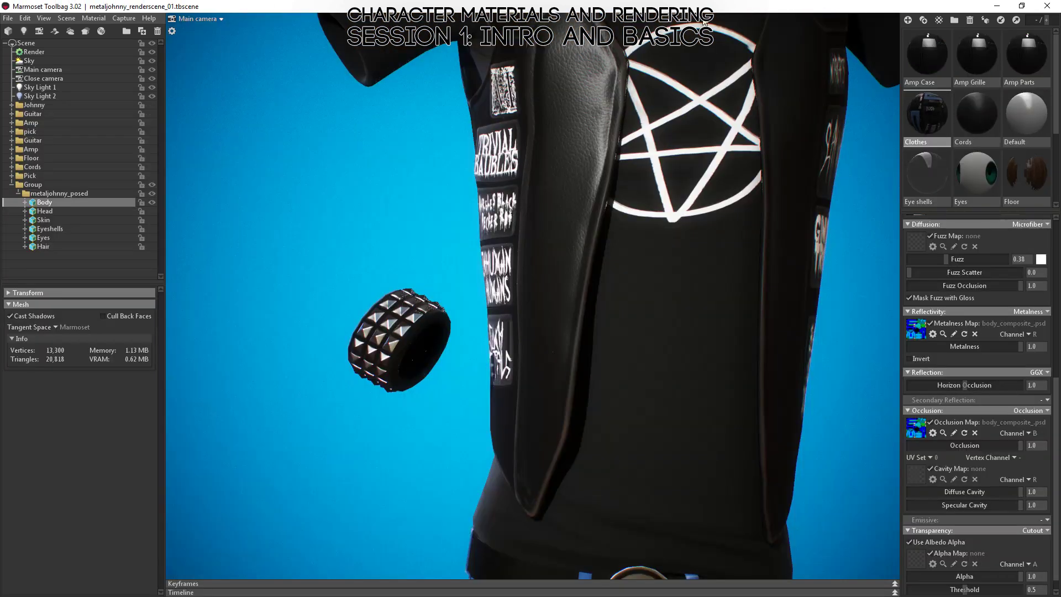
# Step: Examine the leather vest, shirt, belt and jeans in the metaljohnny_renderscene_01 scene from several angles, up close and as a whole
pyautogui.moveTo(751, 436); pyautogui.dragTo(451, 266)
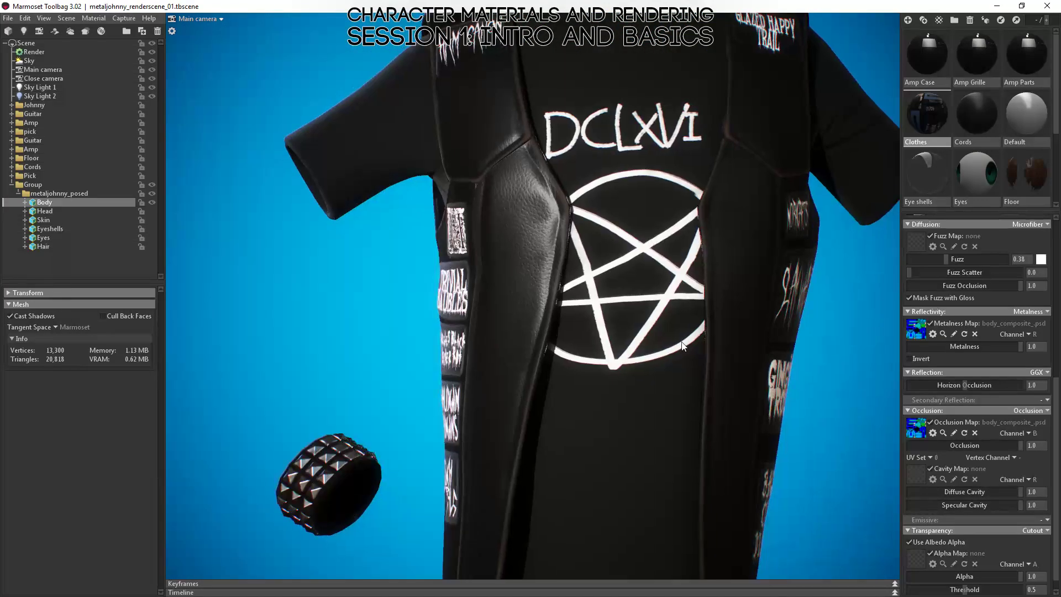
pyautogui.moveTo(683, 343); pyautogui.dragTo(594, 406, button='right')
pyautogui.moveTo(595, 406); pyautogui.dragTo(549, 245)
pyautogui.moveTo(549, 245); pyautogui.dragTo(591, 165, button='right')
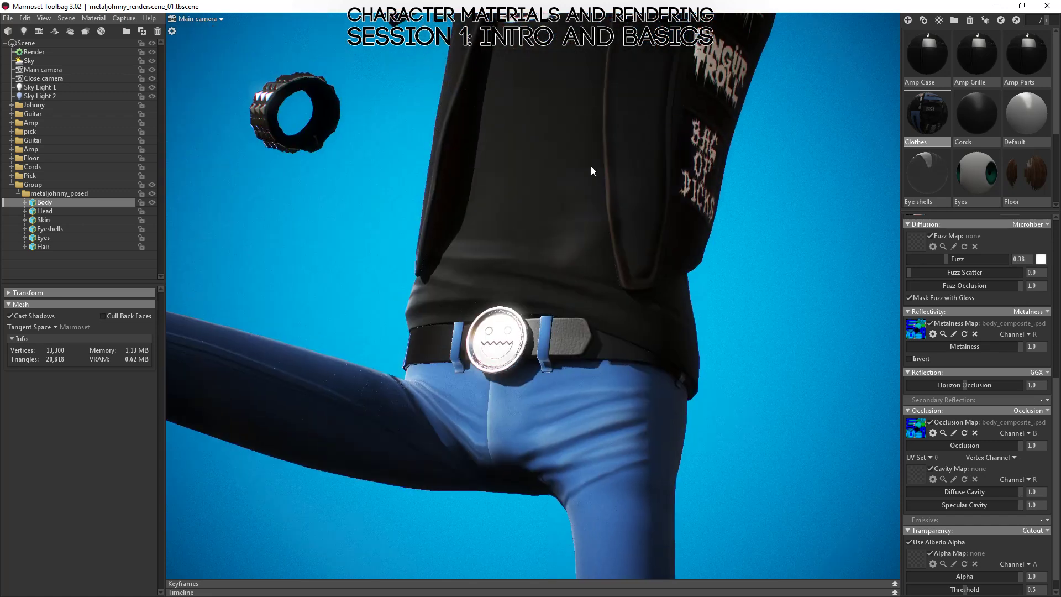
pyautogui.moveTo(591, 165); pyautogui.dragTo(585, 227)
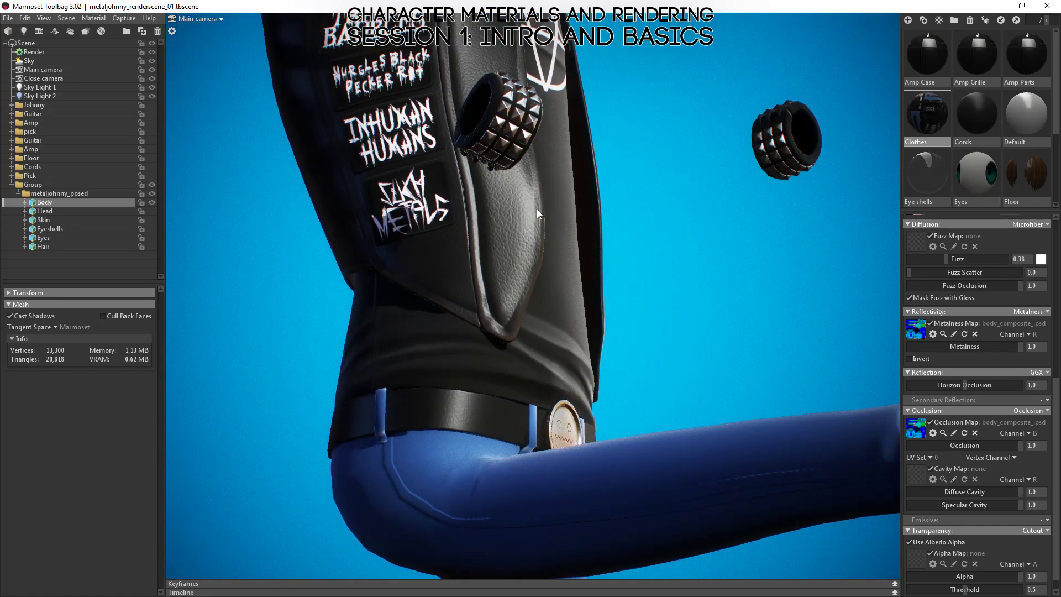
pyautogui.moveTo(548, 224); pyautogui.dragTo(479, 206)
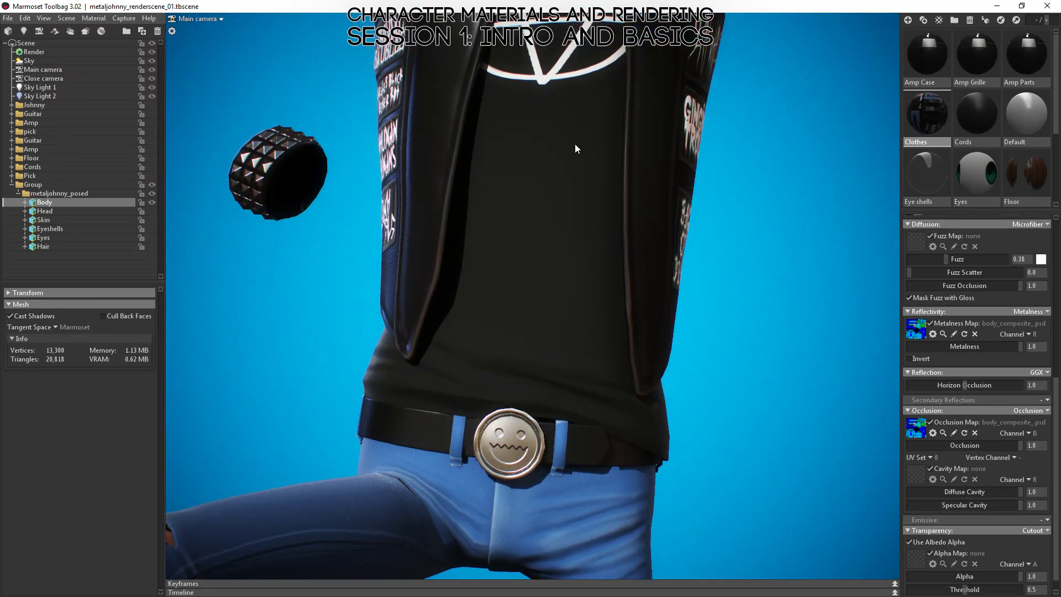
pyautogui.moveTo(575, 148); pyautogui.dragTo(573, 336)
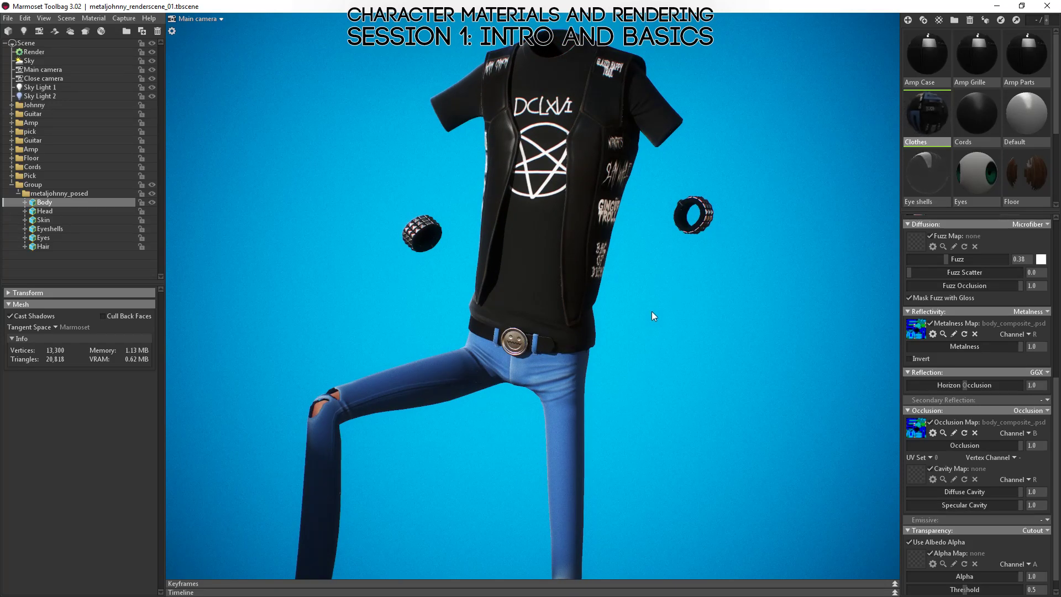
pyautogui.moveTo(592, 311); pyautogui.dragTo(600, 200, button='middle')
pyautogui.moveTo(569, 219); pyautogui.dragTo(488, 203, button='right')
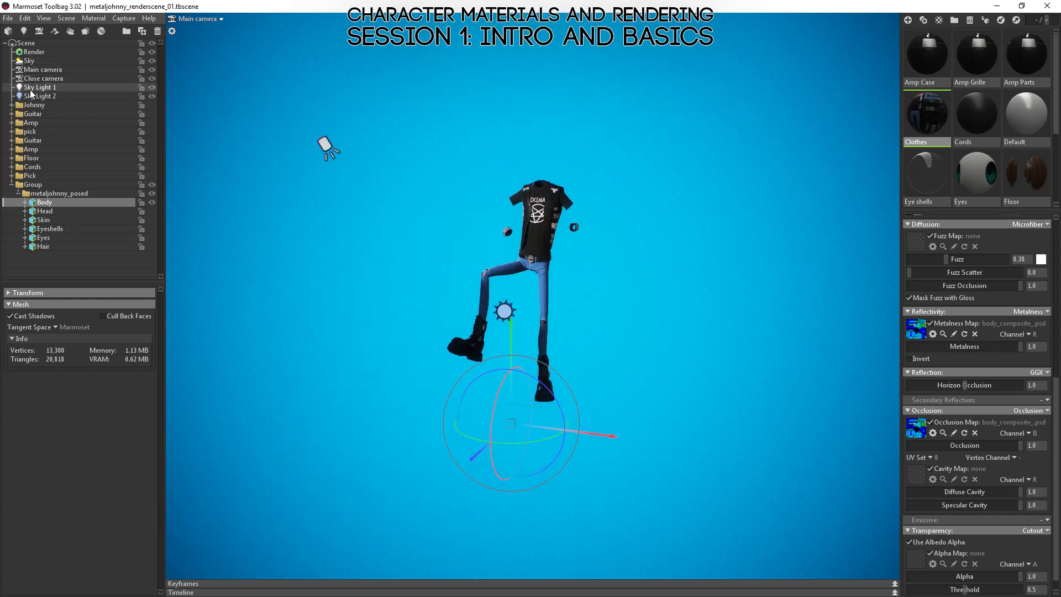
# Step: Select Sky Light 1 and examine how the light falls on the lower leg, boot and metal straps
pyautogui.click(326, 146)
pyautogui.moveTo(435, 174); pyautogui.dragTo(317, 197)
pyautogui.moveTo(325, 150); pyautogui.dragTo(482, 180)
pyautogui.moveTo(479, 176); pyautogui.dragTo(540, 338, button='right')
pyautogui.moveTo(540, 299); pyautogui.dragTo(644, 138, button='middle')
pyautogui.moveTo(499, 95); pyautogui.dragTo(469, 194, button='right')
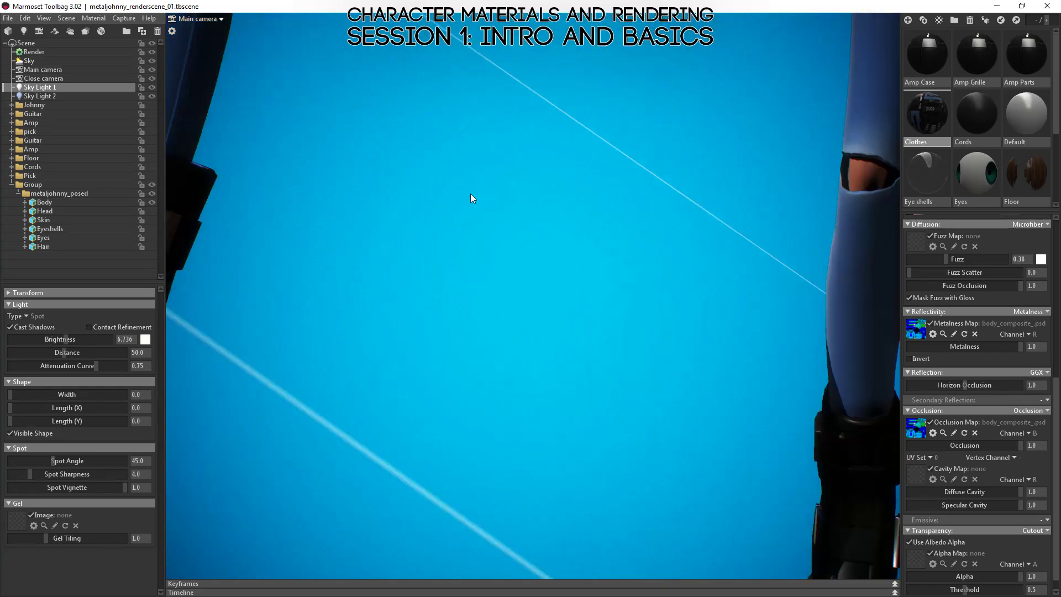
pyautogui.moveTo(471, 196); pyautogui.dragTo(739, 262)
pyautogui.moveTo(739, 262); pyautogui.dragTo(654, 257, button='right')
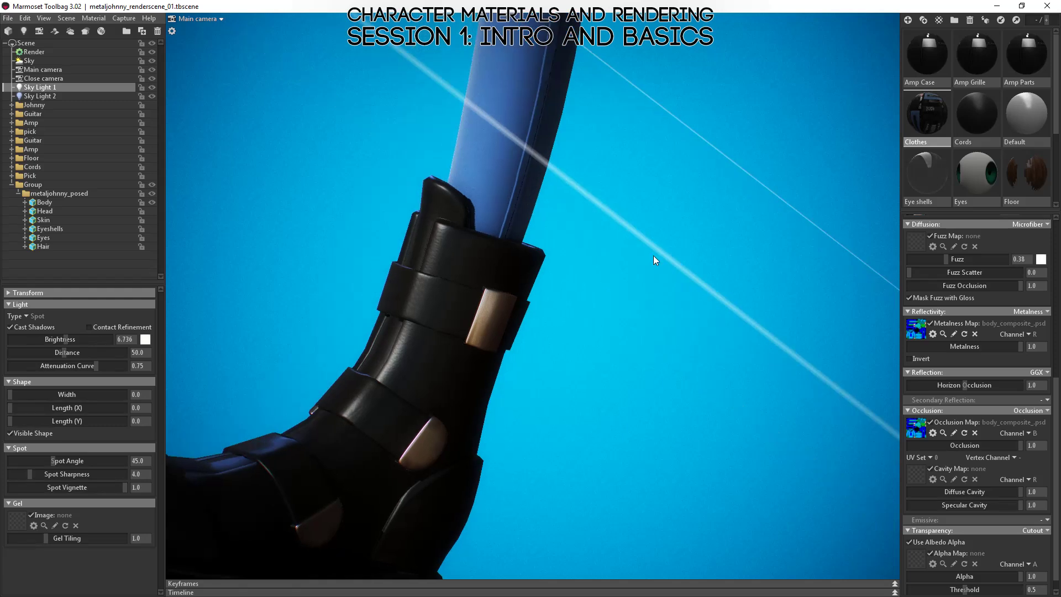
pyautogui.moveTo(508, 101)
pyautogui.mouseDown()
pyautogui.moveTo(684, 208)
pyautogui.moveTo(611, 337)
pyautogui.moveTo(695, 324)
pyautogui.moveTo(758, 240)
pyautogui.moveTo(708, 173)
pyautogui.moveTo(639, 224)
pyautogui.moveTo(549, 269)
pyautogui.moveTo(449, 278)
pyautogui.moveTo(476, 331)
pyautogui.moveTo(540, 293)
pyautogui.mouseUp()
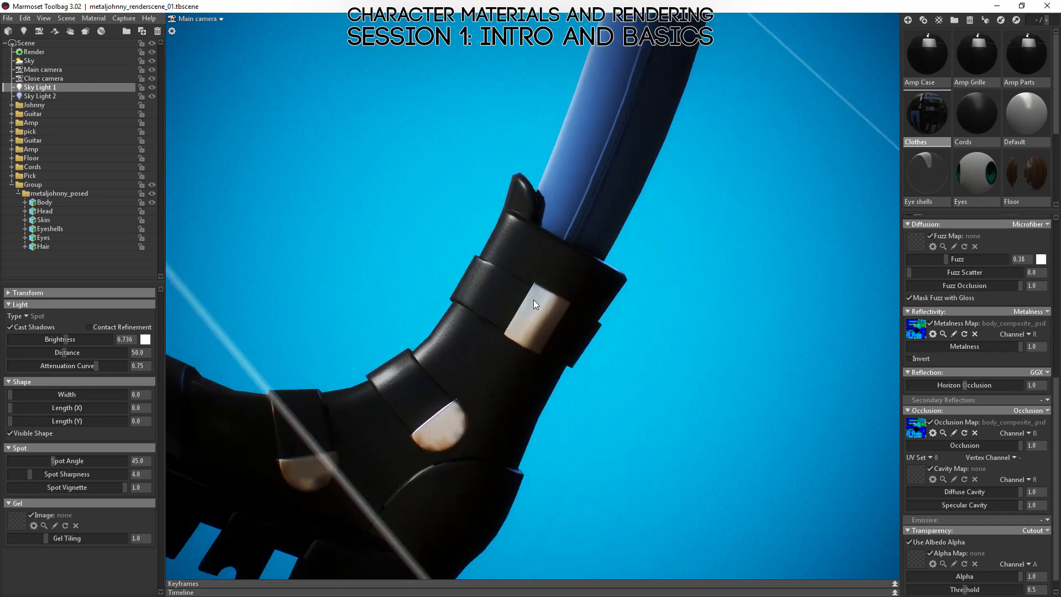
pyautogui.moveTo(533, 300); pyautogui.dragTo(359, 270)
# Step: Compare the Clothes material's fuzz at 0.0 and 0.96 on the body mesh, keeping 0.96, and toggle Mask Fuzz with Gloss off and on
pyautogui.click(359, 271)
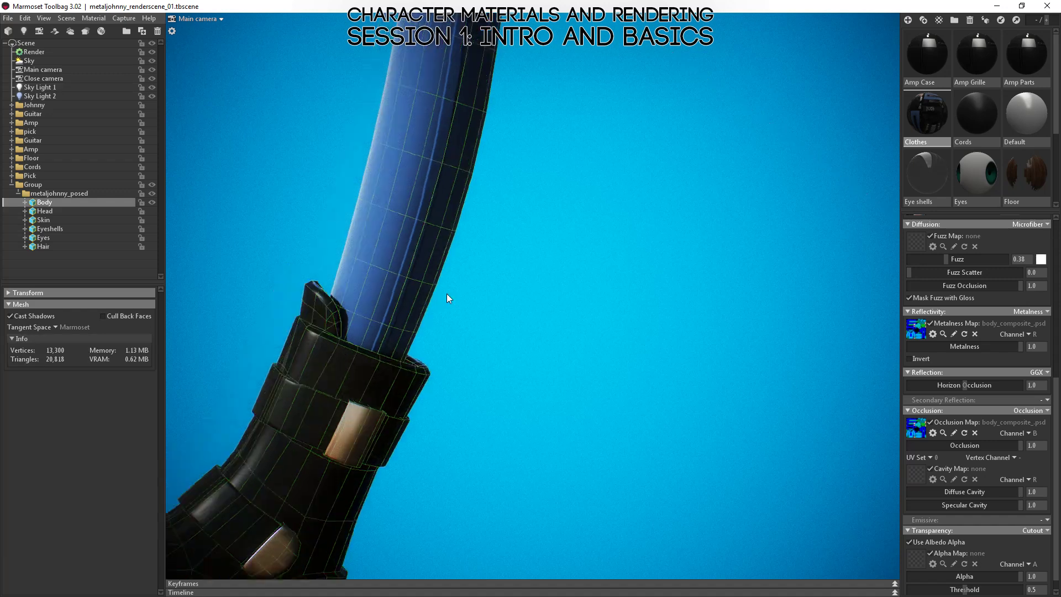
pyautogui.moveTo(447, 293); pyautogui.dragTo(516, 273)
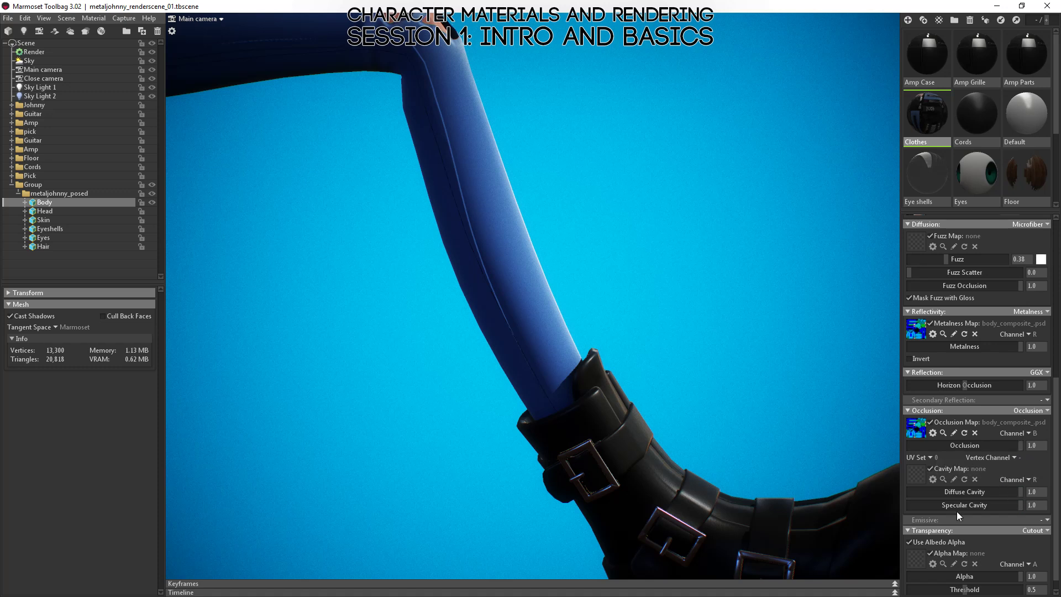
pyautogui.scroll(5, 993, 402)
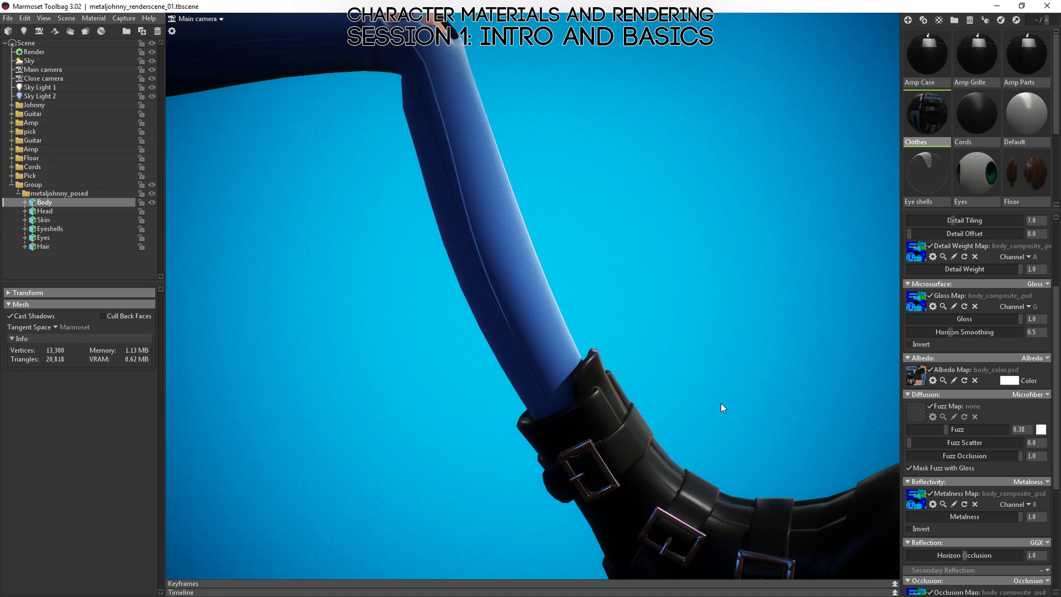
pyautogui.moveTo(720, 403); pyautogui.dragTo(831, 353)
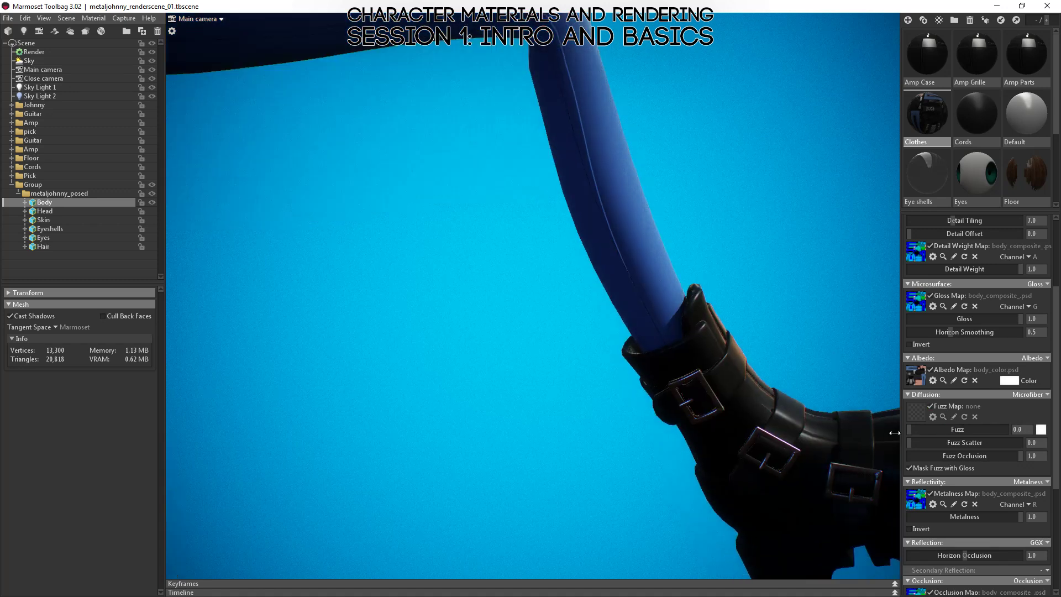
pyautogui.moveTo(947, 433); pyautogui.dragTo(1015, 422)
pyautogui.moveTo(724, 386)
pyautogui.mouseDown()
pyautogui.moveTo(682, 440)
pyautogui.moveTo(583, 330)
pyautogui.moveTo(635, 219)
pyautogui.moveTo(539, 461)
pyautogui.moveTo(665, 260)
pyautogui.moveTo(495, 334)
pyautogui.moveTo(531, 313)
pyautogui.moveTo(714, 437)
pyautogui.moveTo(848, 127)
pyautogui.moveTo(701, 445)
pyautogui.mouseUp()
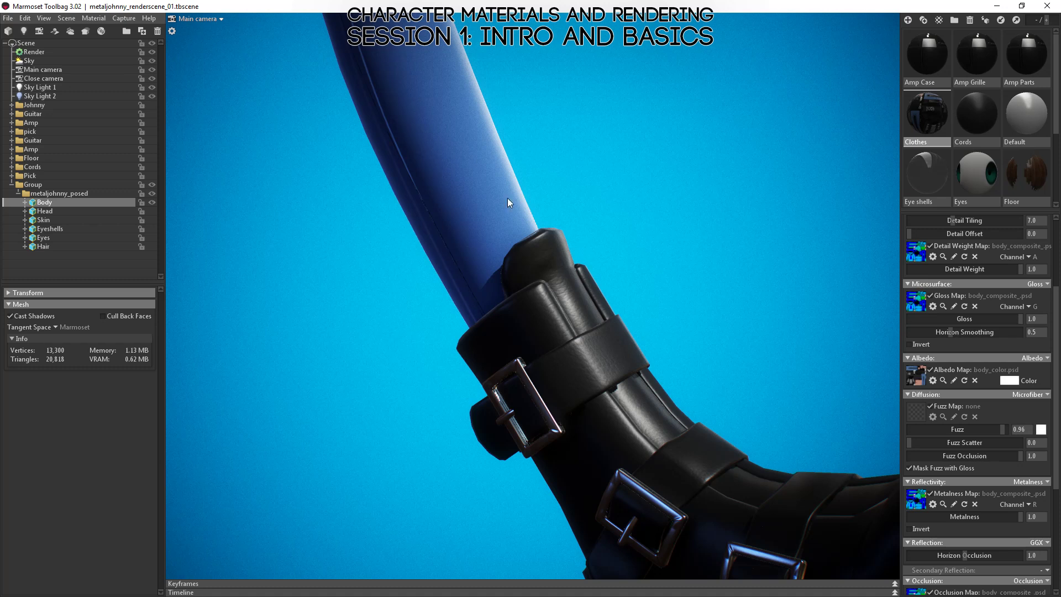
pyautogui.click(909, 468)
pyautogui.click(912, 472)
# Step: Inspect the fuzz on the jeans, boots, vest and shirt from the side and front
pyautogui.moveTo(699, 468); pyautogui.dragTo(592, 337, button='right')
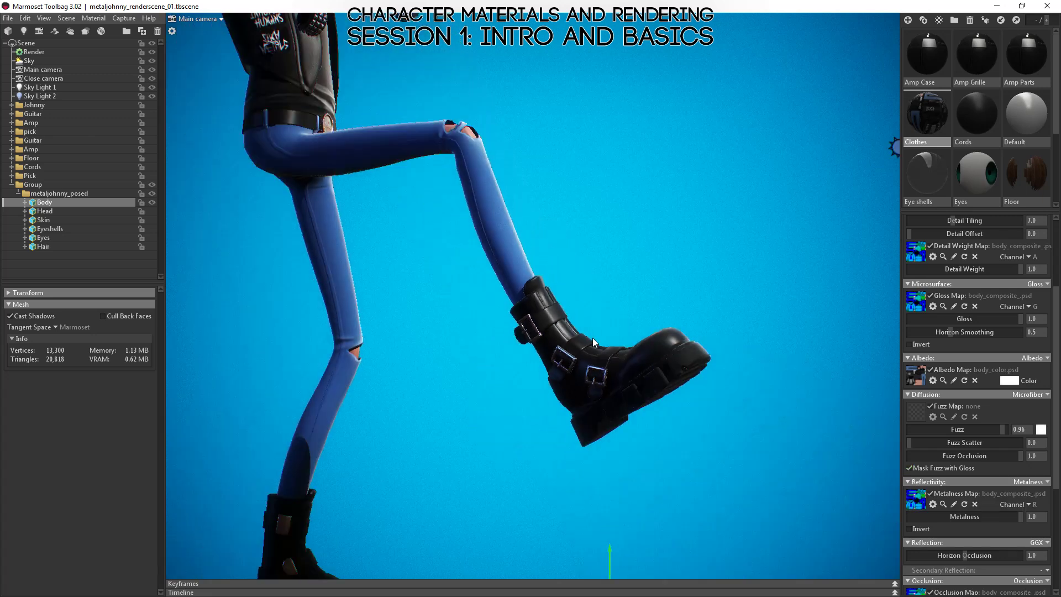
pyautogui.moveTo(592, 338); pyautogui.dragTo(387, 292)
pyautogui.moveTo(576, 249); pyautogui.dragTo(436, 425, button='middle')
pyautogui.moveTo(520, 266); pyautogui.dragTo(580, 207)
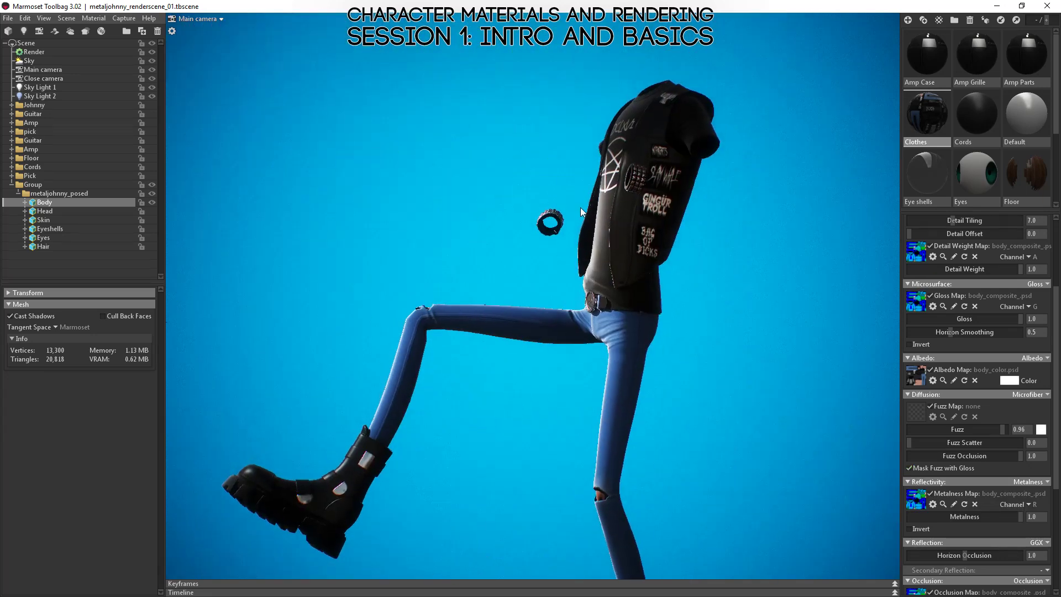
pyautogui.moveTo(580, 207); pyautogui.dragTo(565, 235, button='middle')
pyautogui.moveTo(565, 235); pyautogui.dragTo(629, 338, button='right')
pyautogui.moveTo(629, 338); pyautogui.dragTo(552, 203)
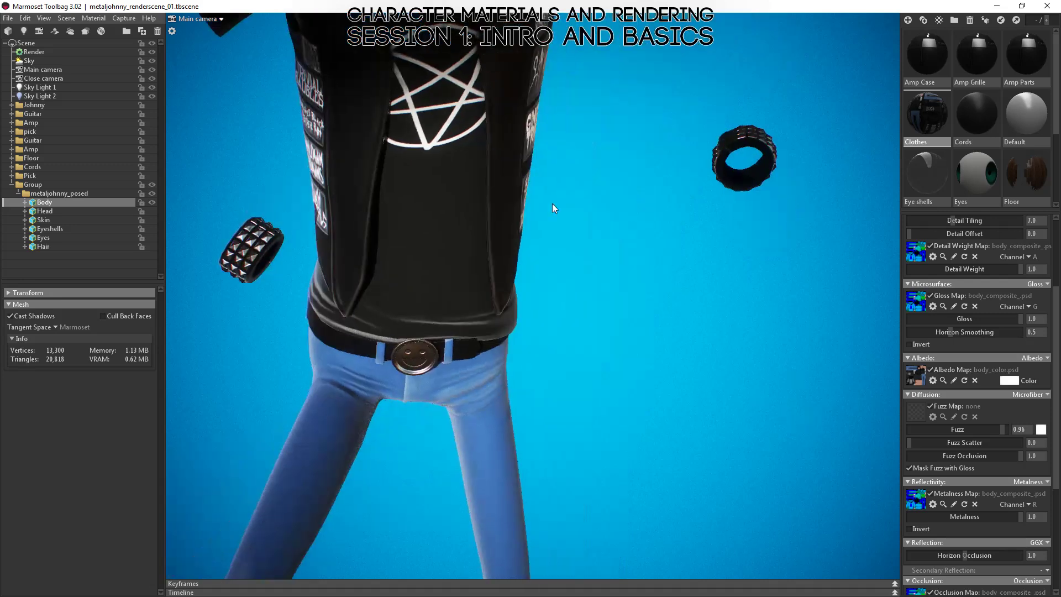
# Step: Move Sky Light 1 along its green axis, farther above the character, and check the lighting on the vest up close
pyautogui.moveTo(552, 203); pyautogui.dragTo(628, 433, button='middle')
pyautogui.moveTo(625, 432); pyautogui.dragTo(561, 296, button='right')
pyautogui.moveTo(602, 422); pyautogui.dragTo(480, 337)
pyautogui.click(283, 205)
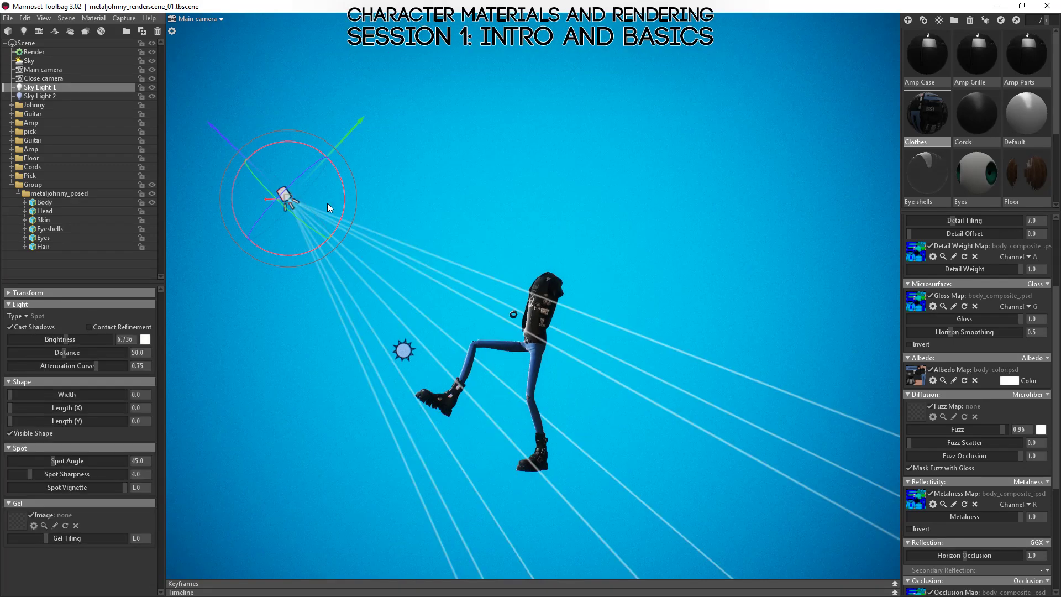
pyautogui.moveTo(363, 123); pyautogui.dragTo(549, 183)
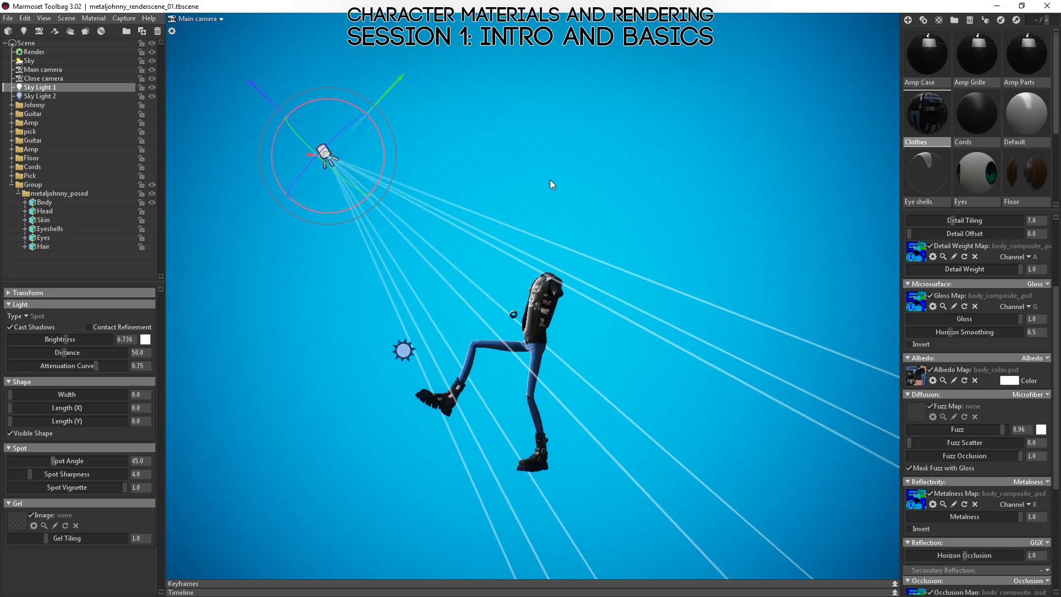
pyautogui.moveTo(549, 182); pyautogui.dragTo(646, 340, button='right')
pyautogui.moveTo(645, 341); pyautogui.dragTo(740, 346)
pyautogui.moveTo(740, 346); pyautogui.dragTo(655, 402, button='right')
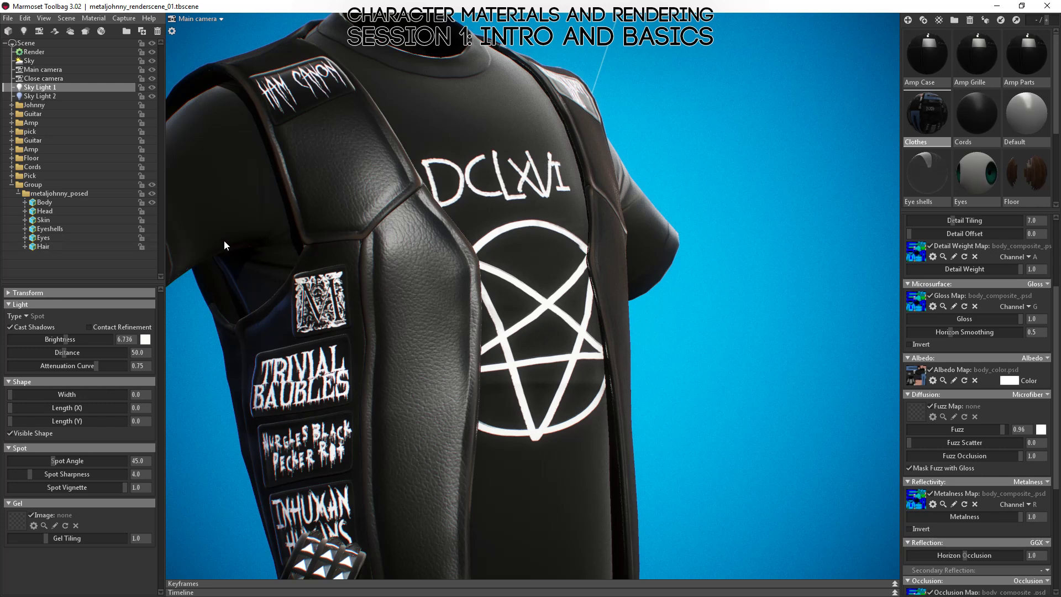
# Step: Show the hidden Head, Eyeshells and Eyes meshes and bring the face into view
pyautogui.click(152, 211)
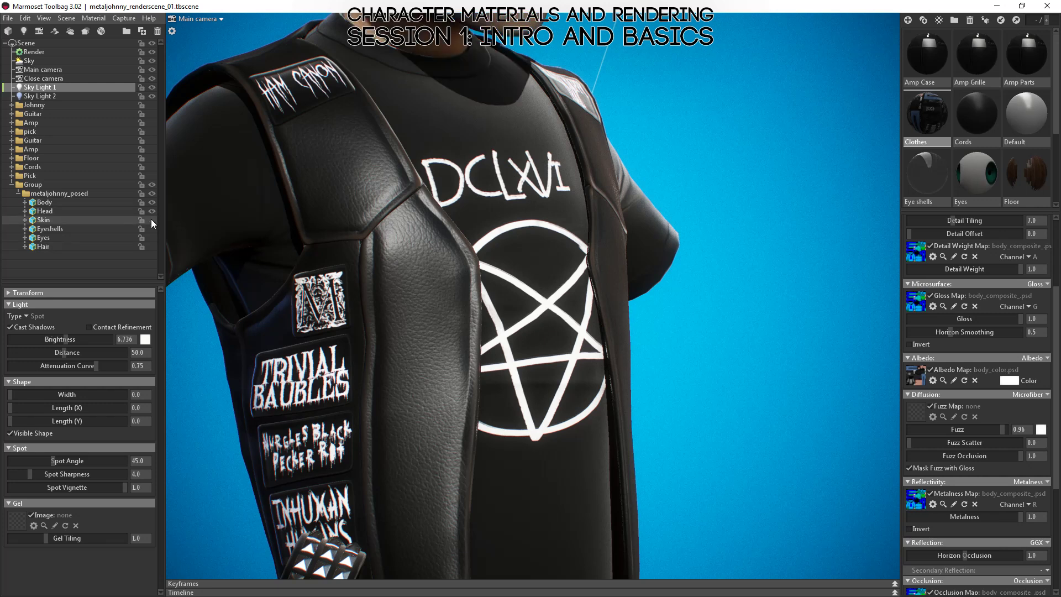
pyautogui.click(151, 229)
pyautogui.click(152, 238)
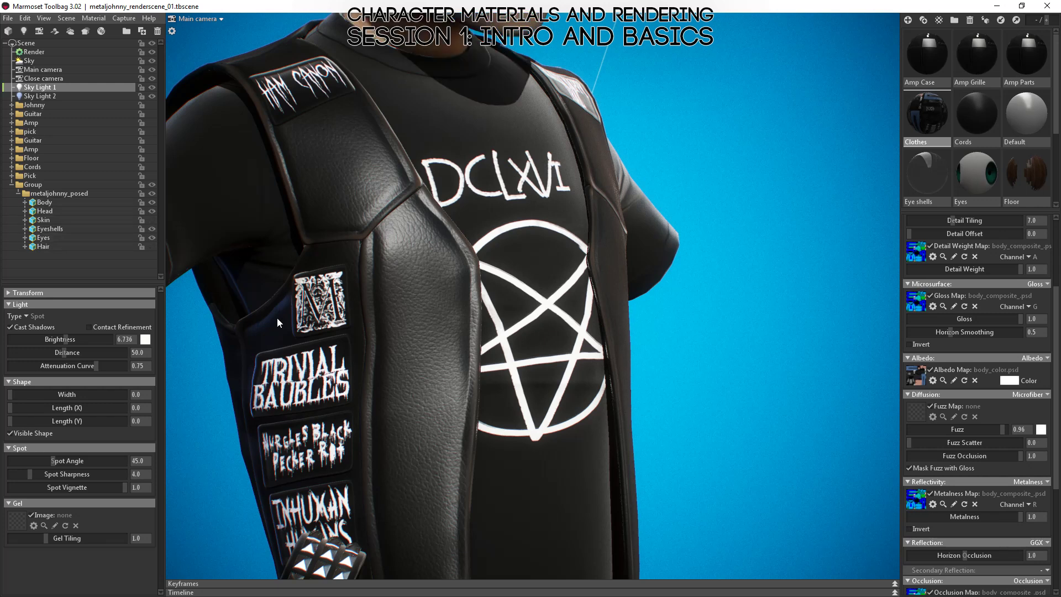
pyautogui.moveTo(276, 318); pyautogui.dragTo(592, 290)
# Step: Select the head mesh, examine the skin shading from different angles and review the Clothes material's settings
pyautogui.click(534, 260)
pyautogui.scroll(10, 558, 277)
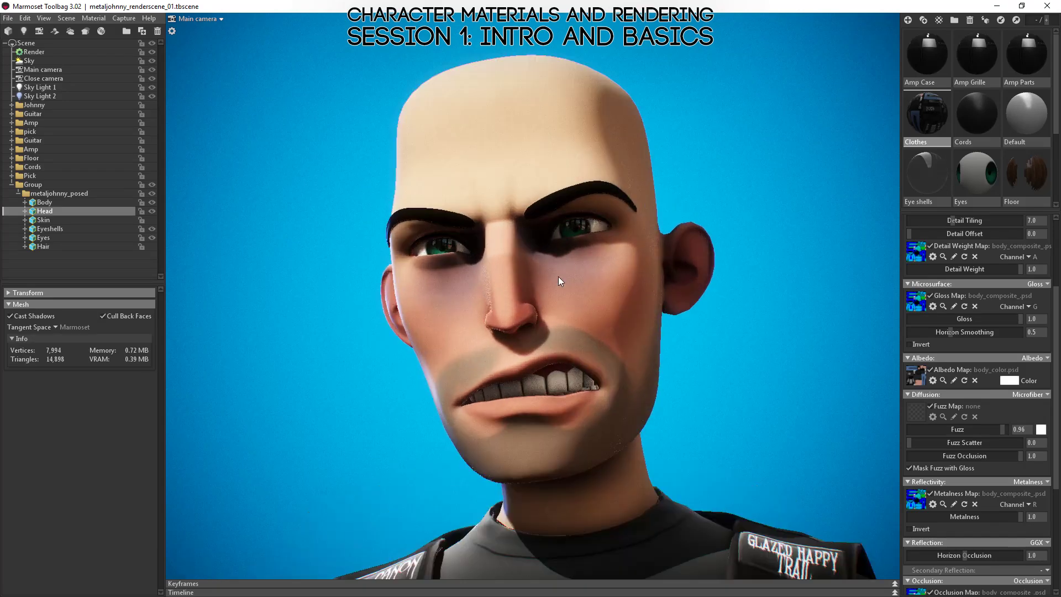
pyautogui.scroll(-10, 597, 365)
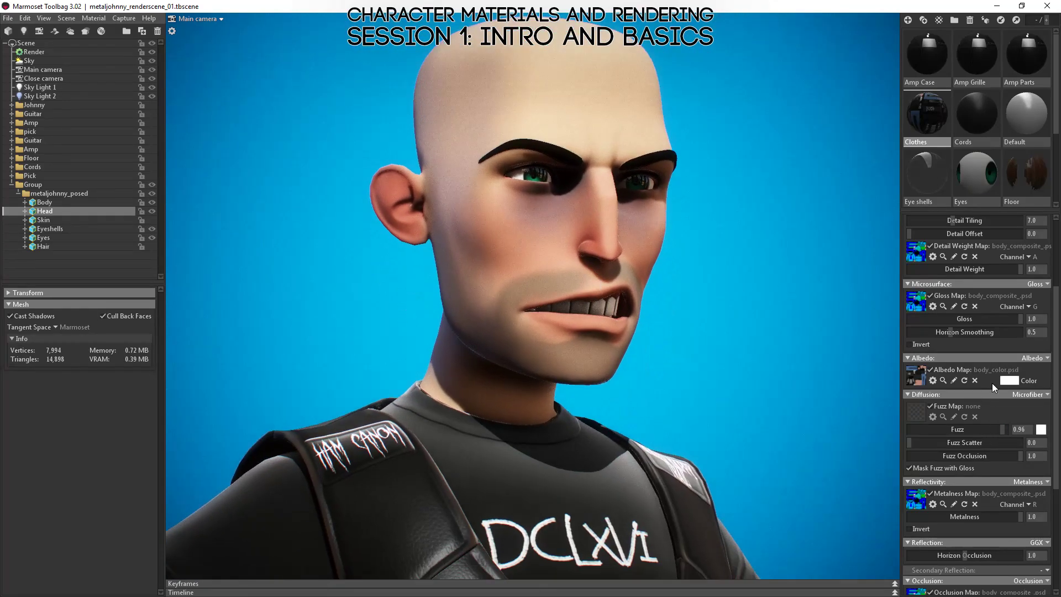
pyautogui.scroll(4, 992, 379)
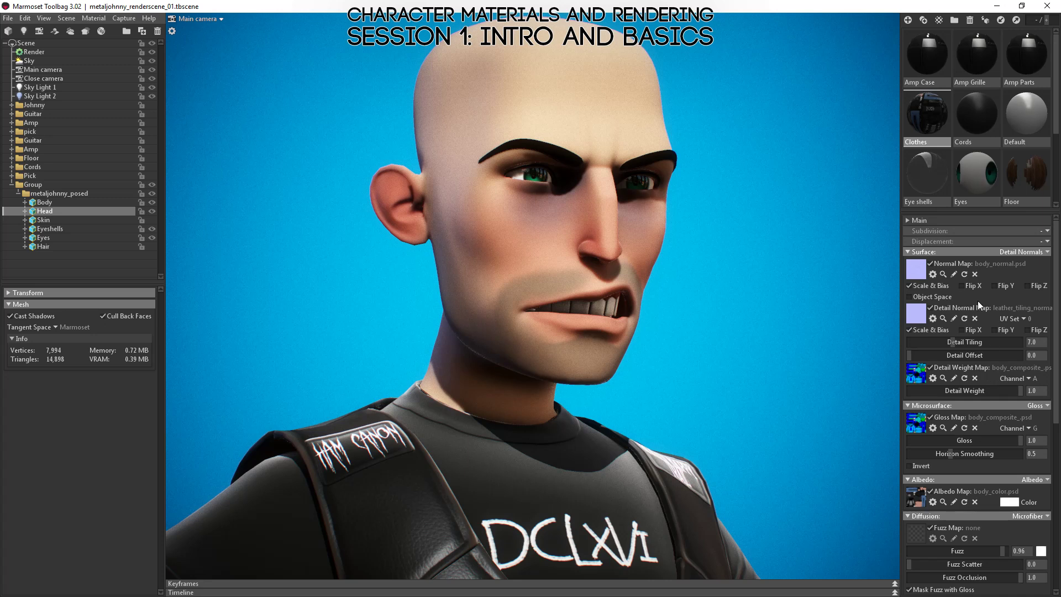
pyautogui.moveTo(653, 243); pyautogui.dragTo(555, 244)
# Step: Hide the head mesh so that the eyeballs are exposed
pyautogui.click(604, 251)
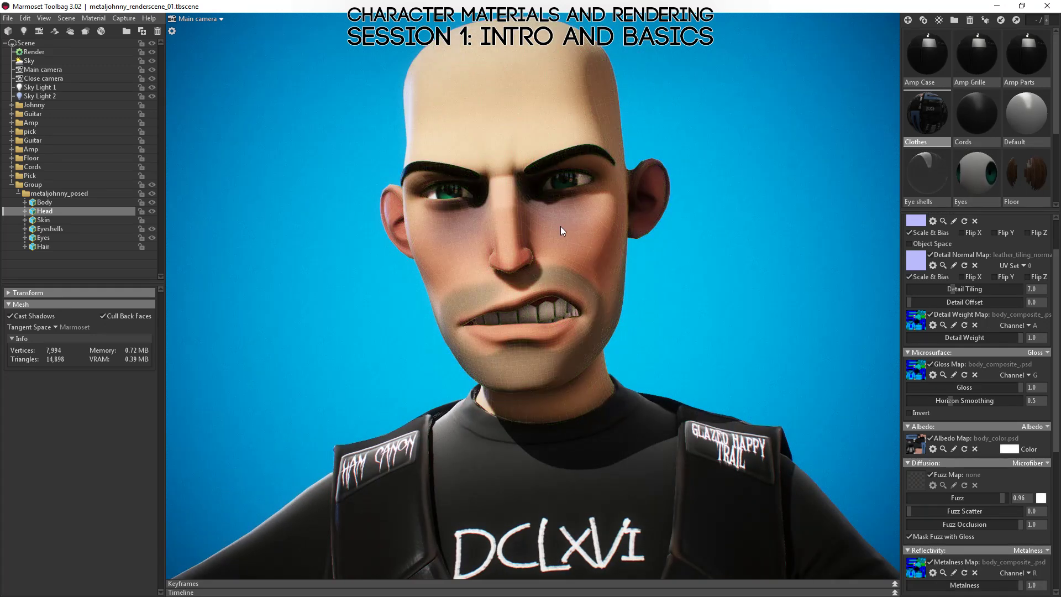
pyautogui.hotkey('ctrl', 'h')
pyautogui.moveTo(430, 234); pyautogui.dragTo(454, 232)
# Step: Select the eyeshells, frame them in the view and examine the reflections on the eyes from several angles
pyautogui.click(470, 183)
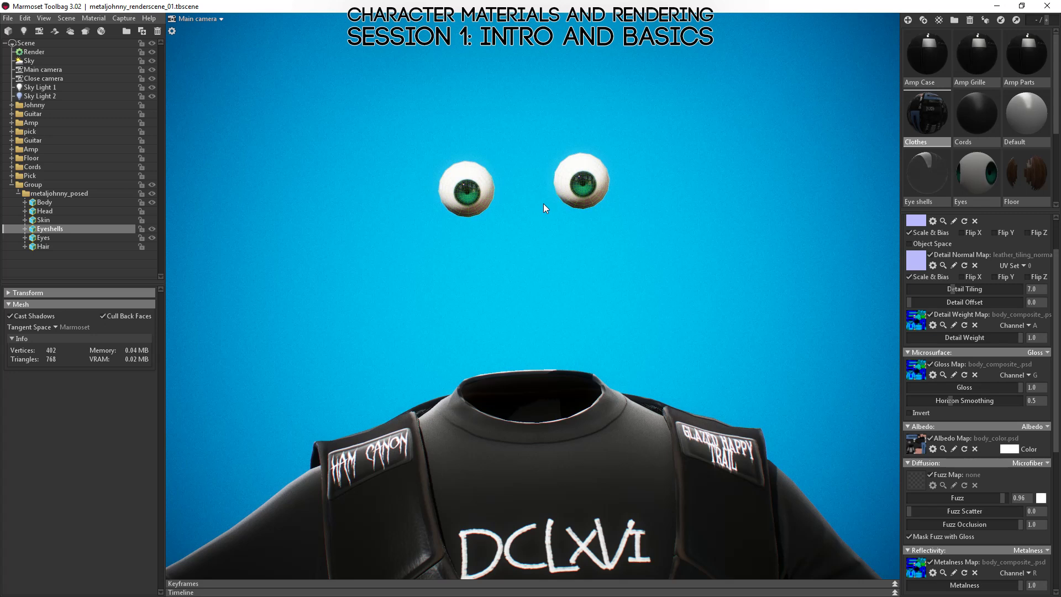
pyautogui.press('f')
pyautogui.moveTo(527, 307); pyautogui.dragTo(454, 376)
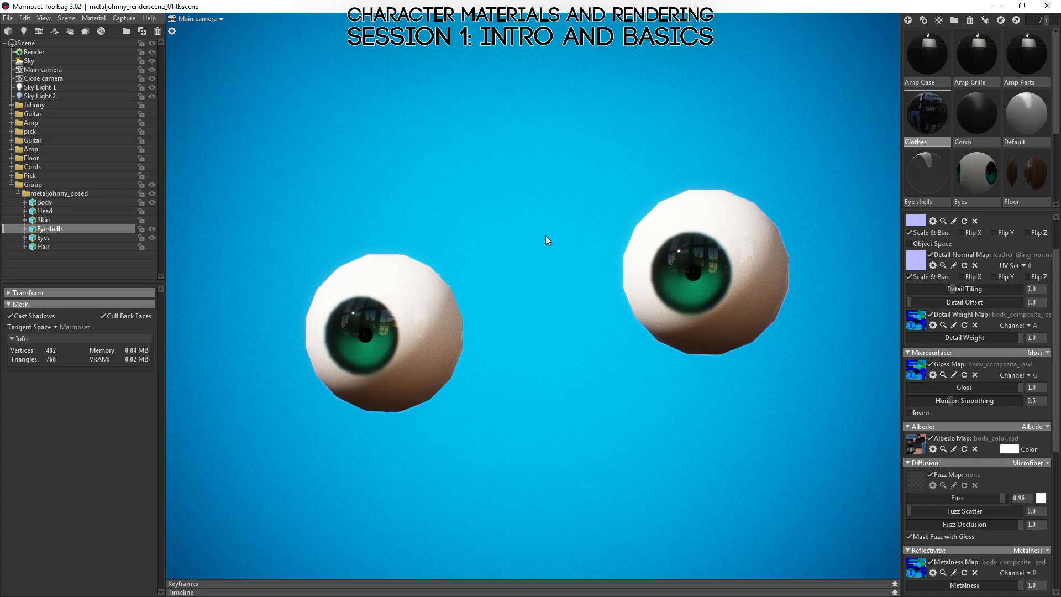
pyautogui.moveTo(545, 236); pyautogui.dragTo(304, 155)
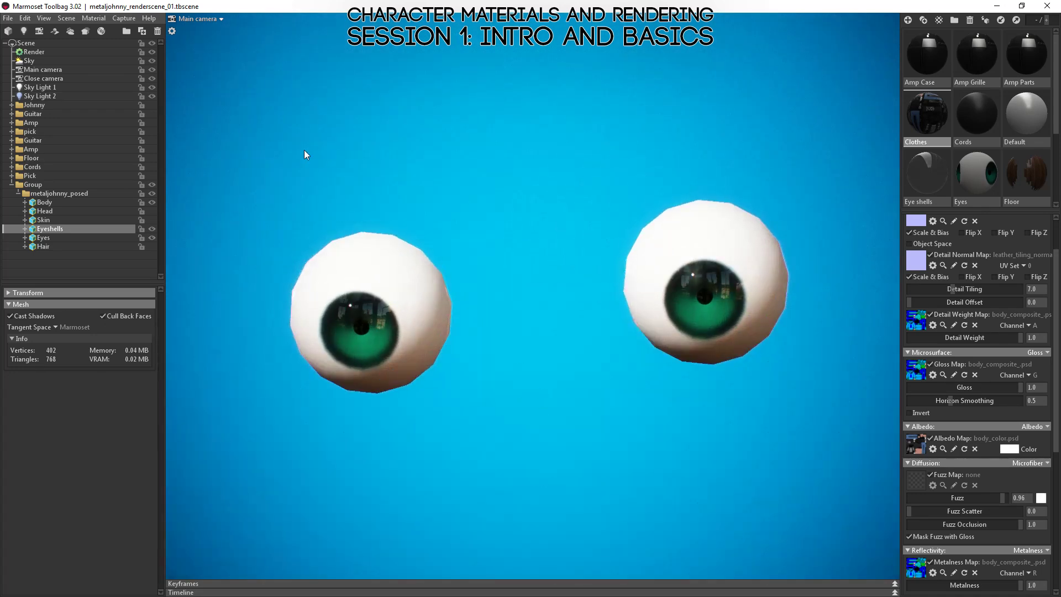
pyautogui.moveTo(509, 280); pyautogui.dragTo(449, 370)
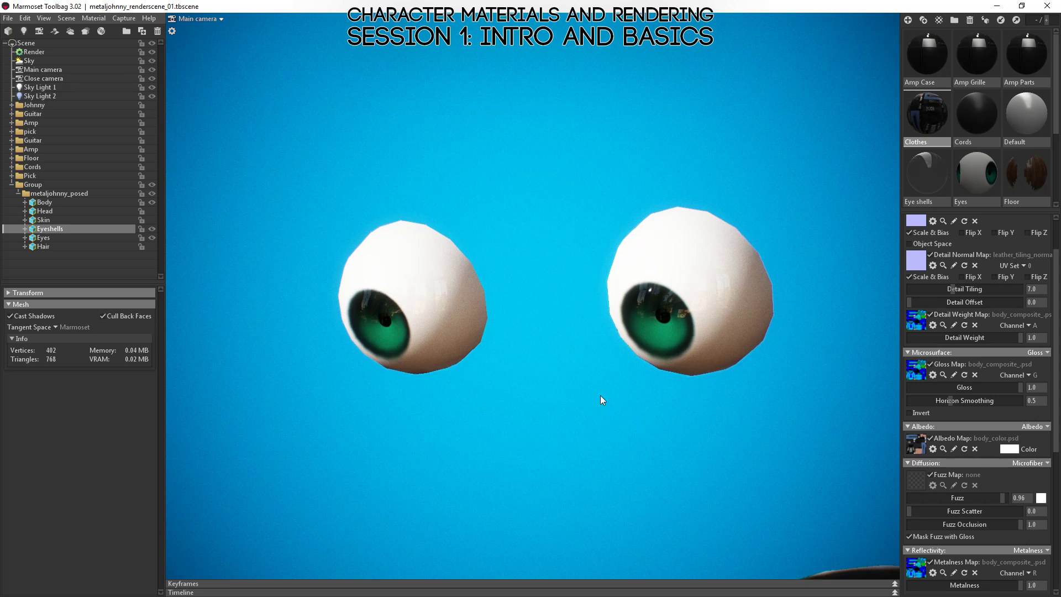
# Step: Examine the reflections on the eyeshells up close and at a distance while viewing the eyes from the front and both sides
pyautogui.moveTo(599, 397); pyautogui.dragTo(666, 352)
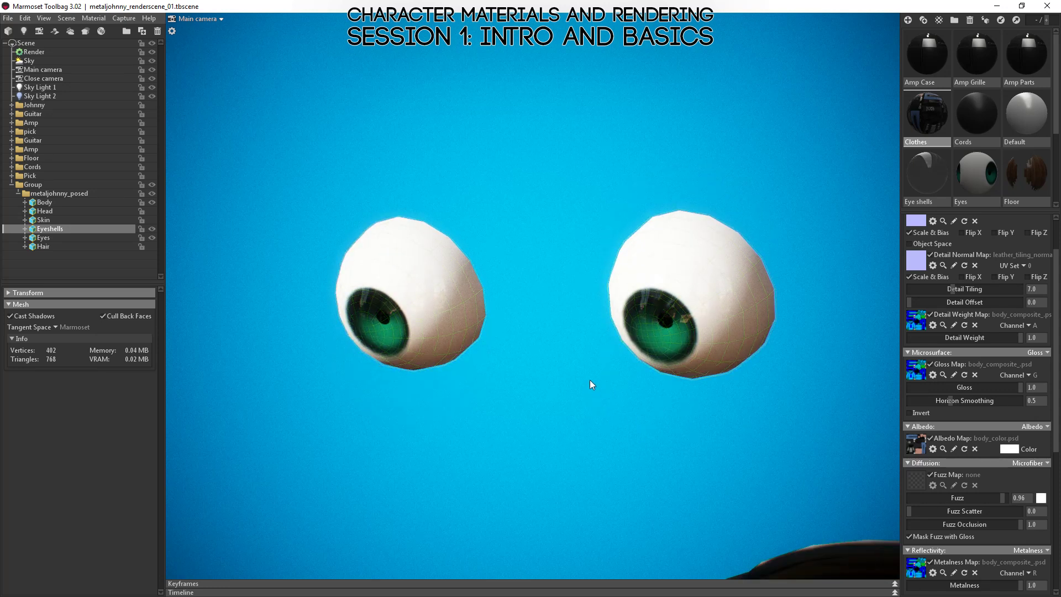
pyautogui.moveTo(589, 380); pyautogui.dragTo(747, 420)
pyautogui.scroll(5, 708, 288)
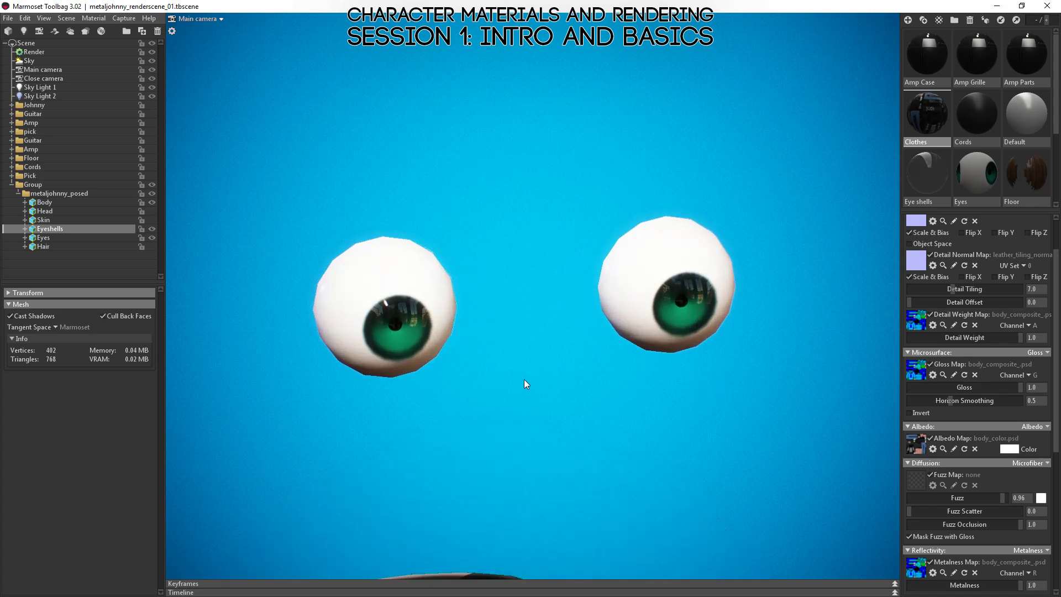
pyautogui.moveTo(524, 379); pyautogui.dragTo(420, 383)
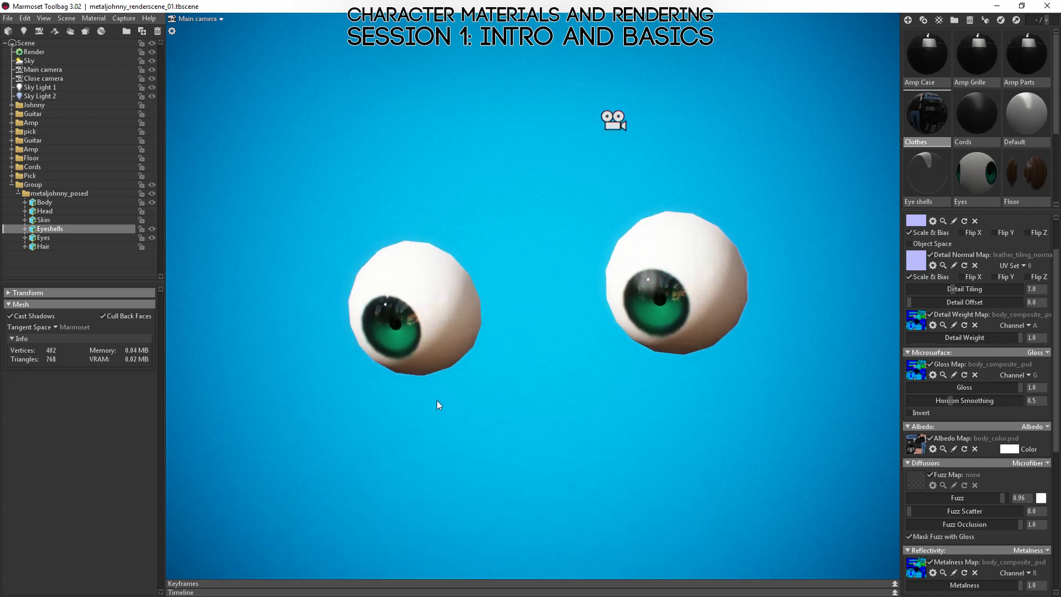
pyautogui.moveTo(403, 347); pyautogui.dragTo(502, 385)
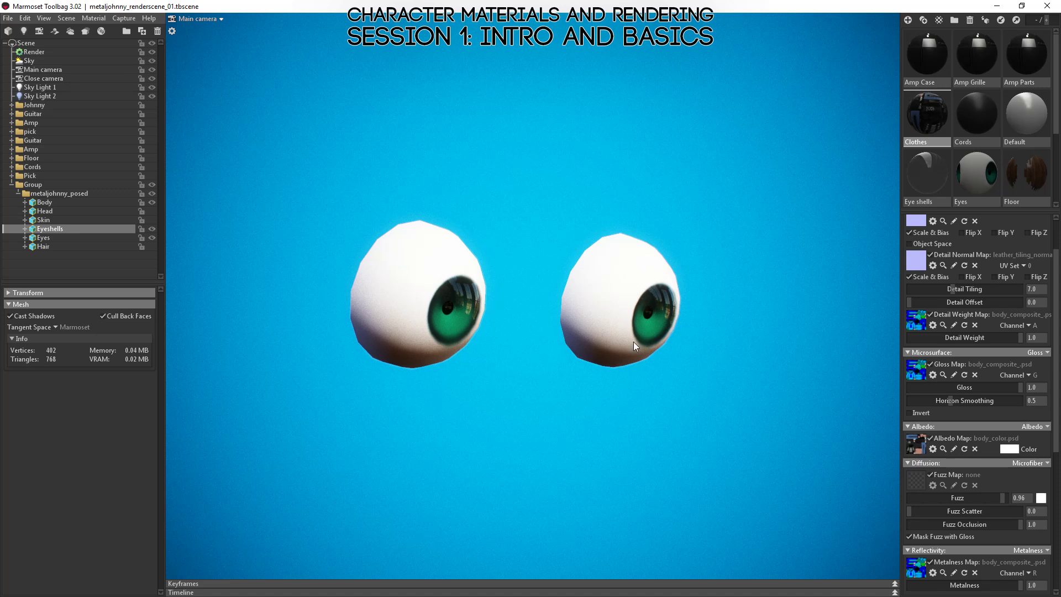
pyautogui.moveTo(498, 321)
pyautogui.mouseDown()
pyautogui.moveTo(393, 343)
pyautogui.moveTo(427, 307)
pyautogui.moveTo(512, 313)
pyautogui.moveTo(552, 328)
pyautogui.moveTo(407, 323)
pyautogui.moveTo(446, 305)
pyautogui.moveTo(498, 302)
pyautogui.mouseUp()
pyautogui.scroll(5, 696, 294)
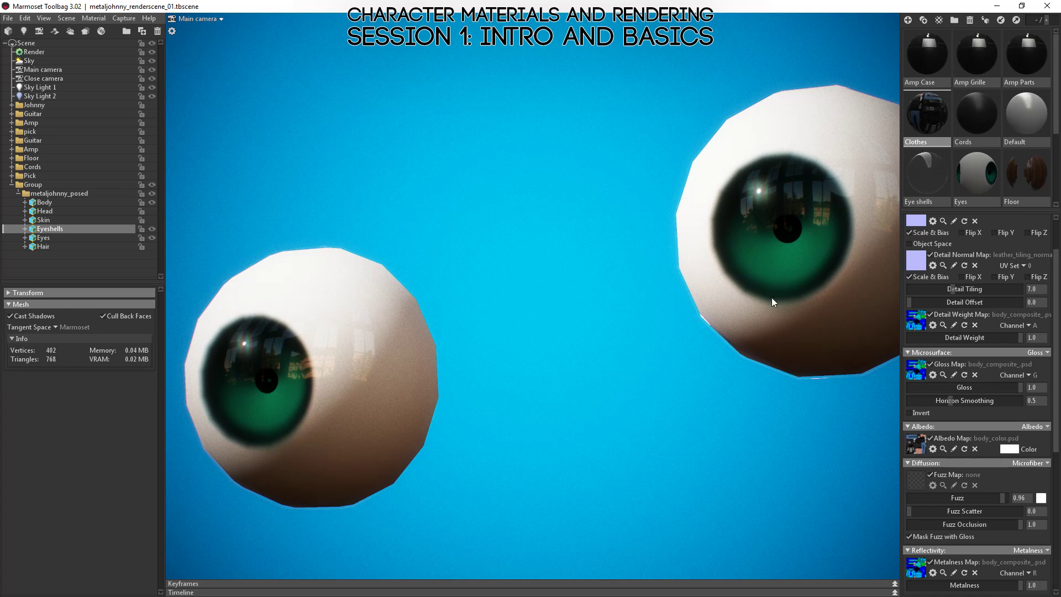
pyautogui.scroll(-5, 768, 304)
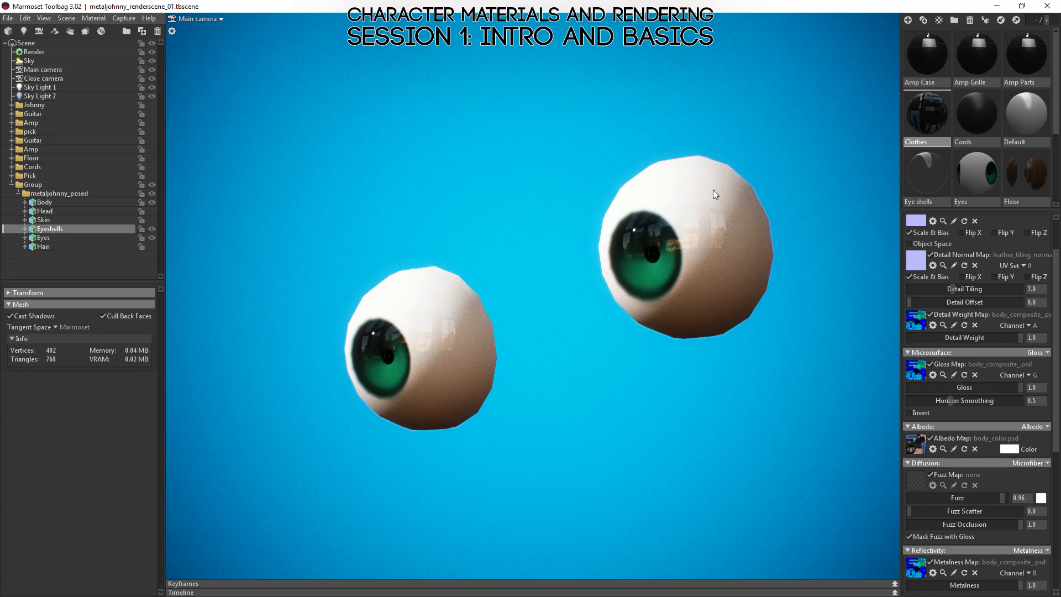
pyautogui.moveTo(673, 218); pyautogui.dragTo(724, 301)
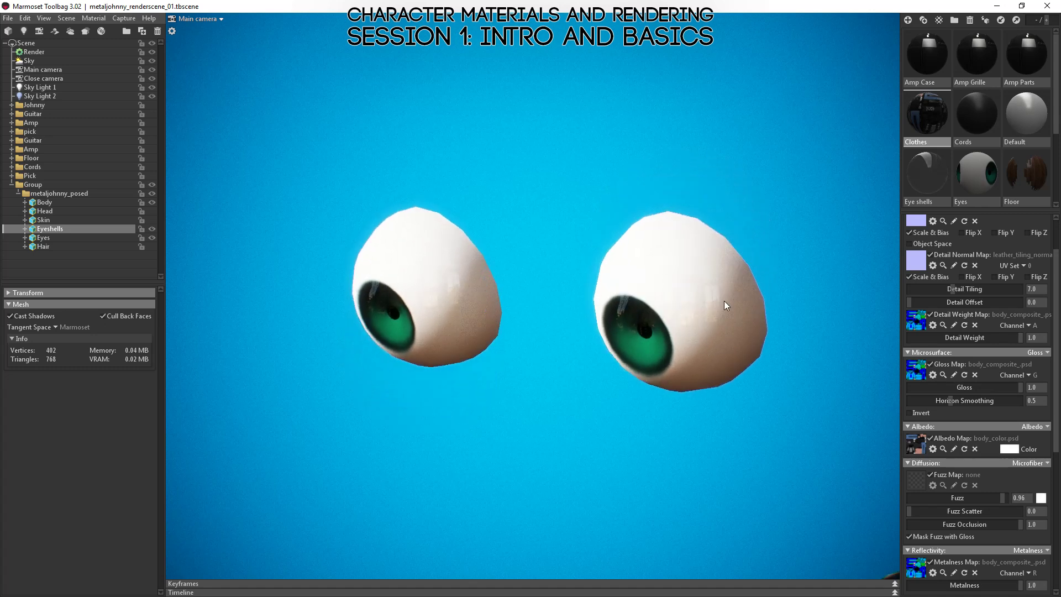
pyautogui.moveTo(316, 347); pyautogui.dragTo(439, 340)
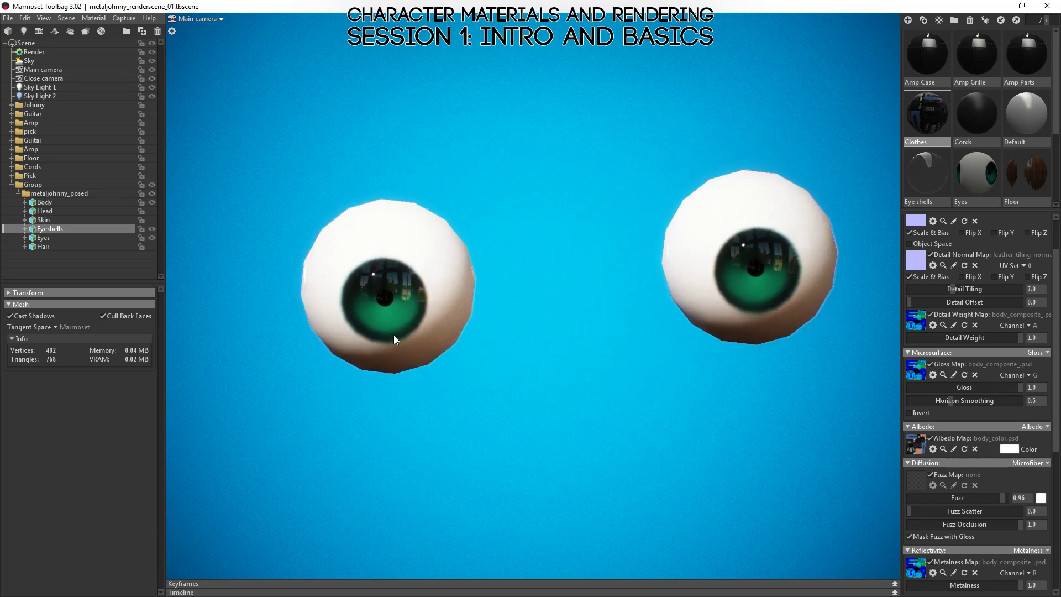
# Step: Hide the Eyeshells mesh and inspect the bare eyeballs in close-up from the side
pyautogui.click(151, 229)
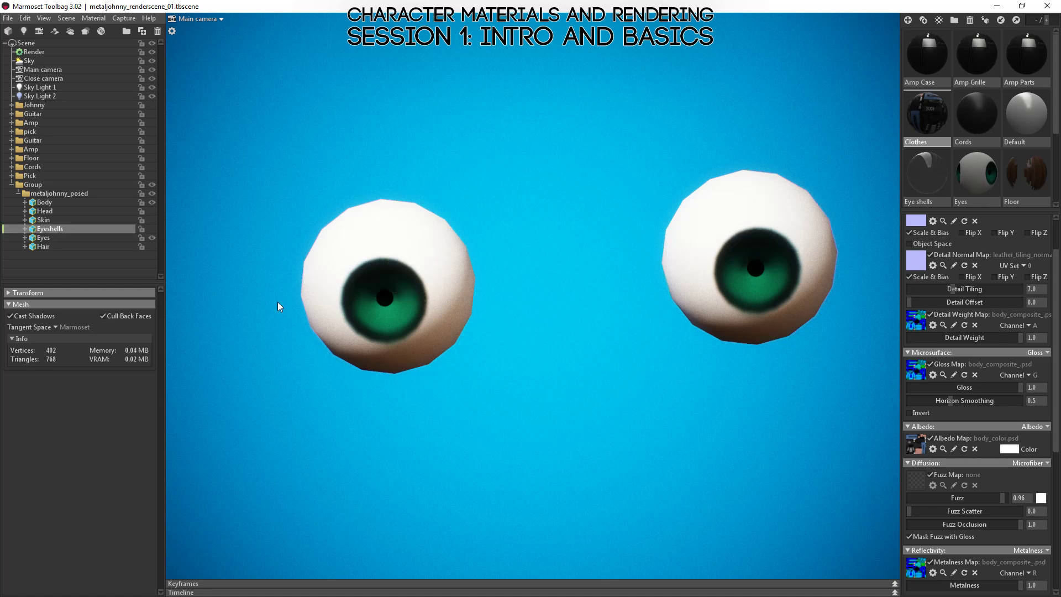
pyautogui.moveTo(473, 285); pyautogui.dragTo(507, 346)
pyautogui.moveTo(620, 313); pyautogui.dragTo(671, 312)
pyautogui.moveTo(671, 301); pyautogui.dragTo(684, 362, button='right')
pyautogui.moveTo(683, 363)
pyautogui.mouseDown(button='middle')
pyautogui.moveTo(662, 333)
pyautogui.moveTo(612, 331)
pyautogui.moveTo(701, 367)
pyautogui.mouseUp(button='middle')
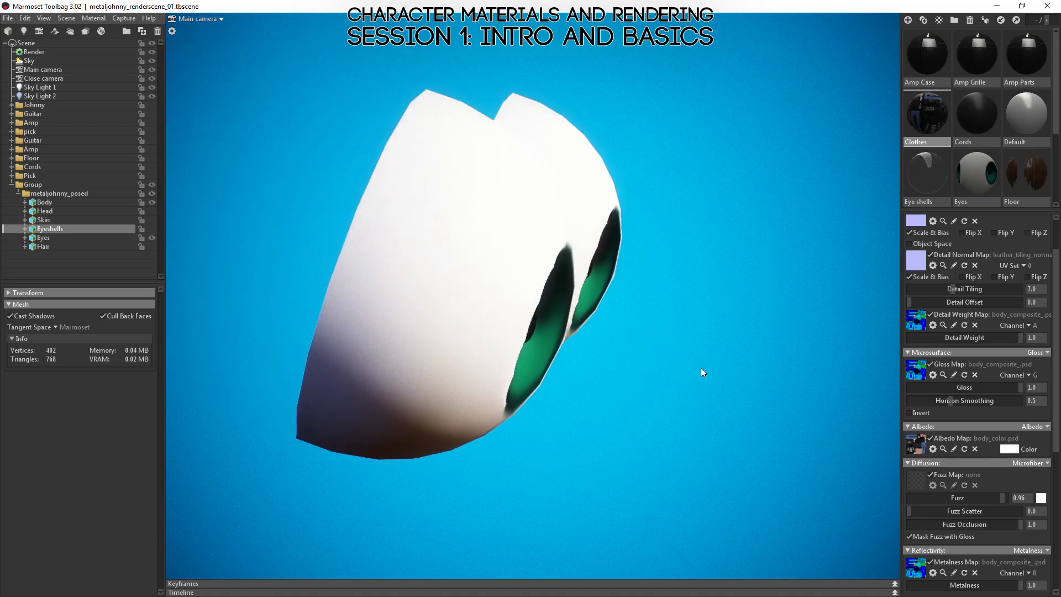
# Step: Display the Eyes material's settings and examine how its Parallax surface shapes the irises from several angles
pyautogui.scroll(3, 994, 442)
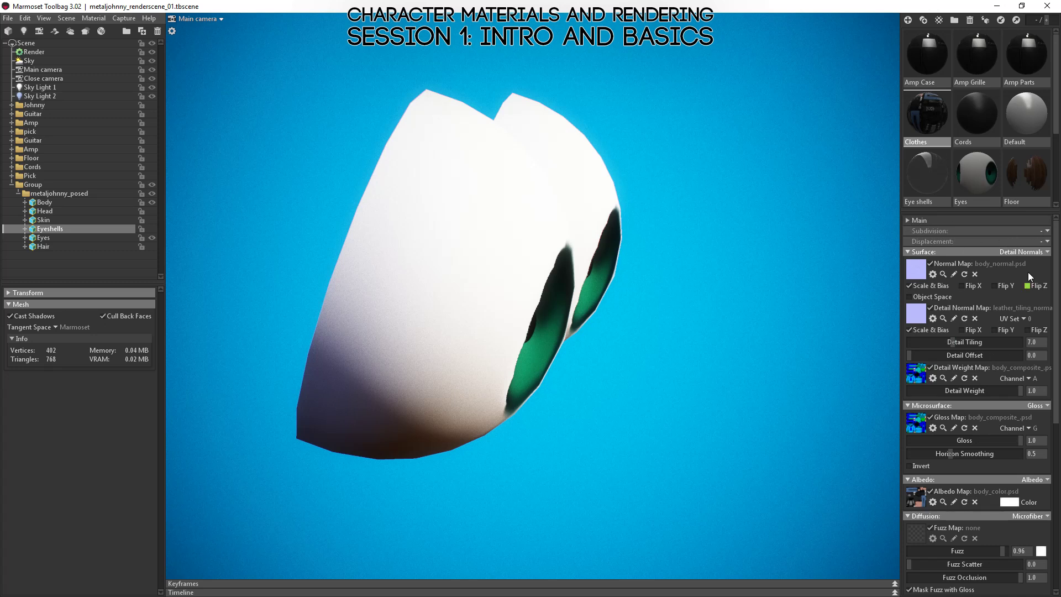
pyautogui.click(1038, 254)
pyautogui.click(968, 177)
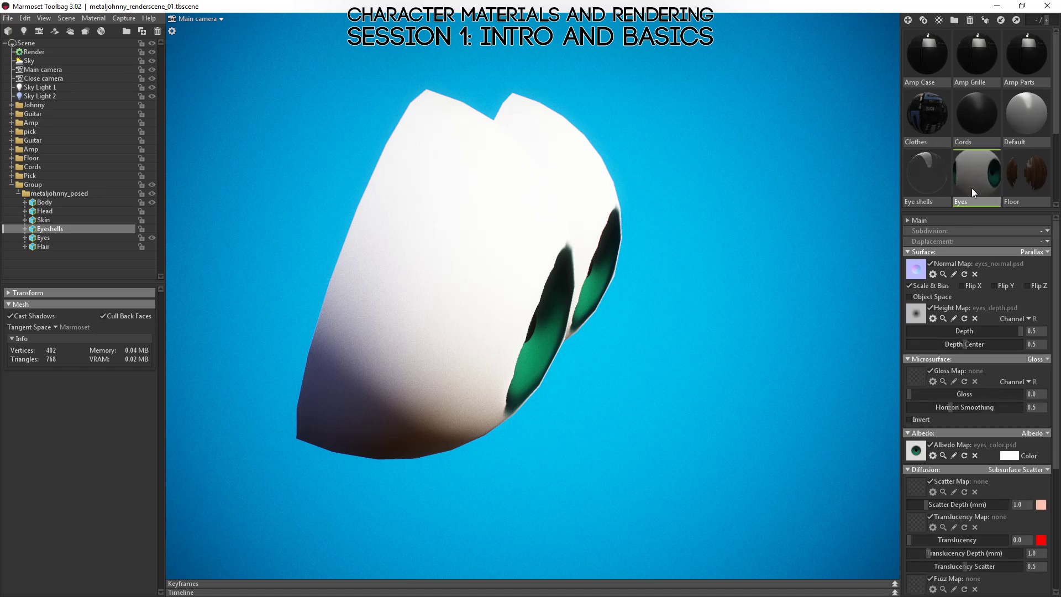
pyautogui.moveTo(616, 292); pyautogui.dragTo(518, 284)
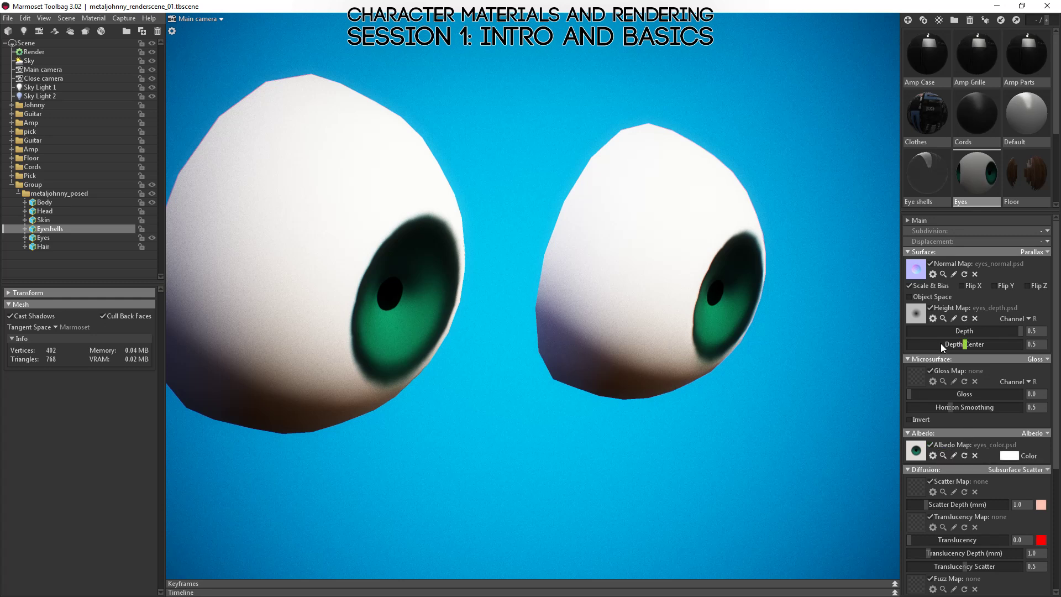
pyautogui.moveTo(534, 337); pyautogui.dragTo(294, 360)
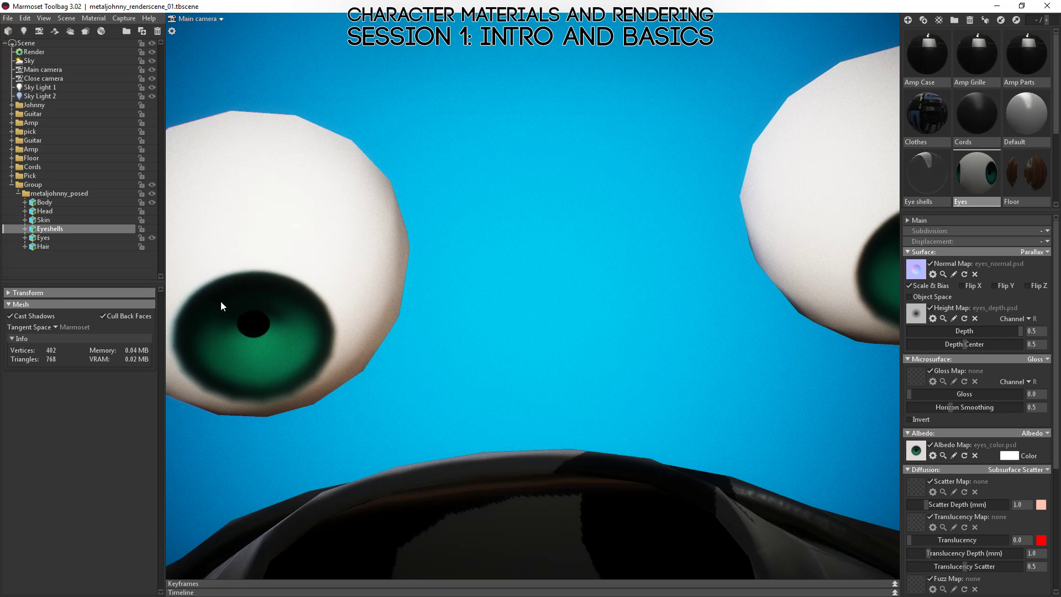
pyautogui.moveTo(280, 309); pyautogui.dragTo(454, 202)
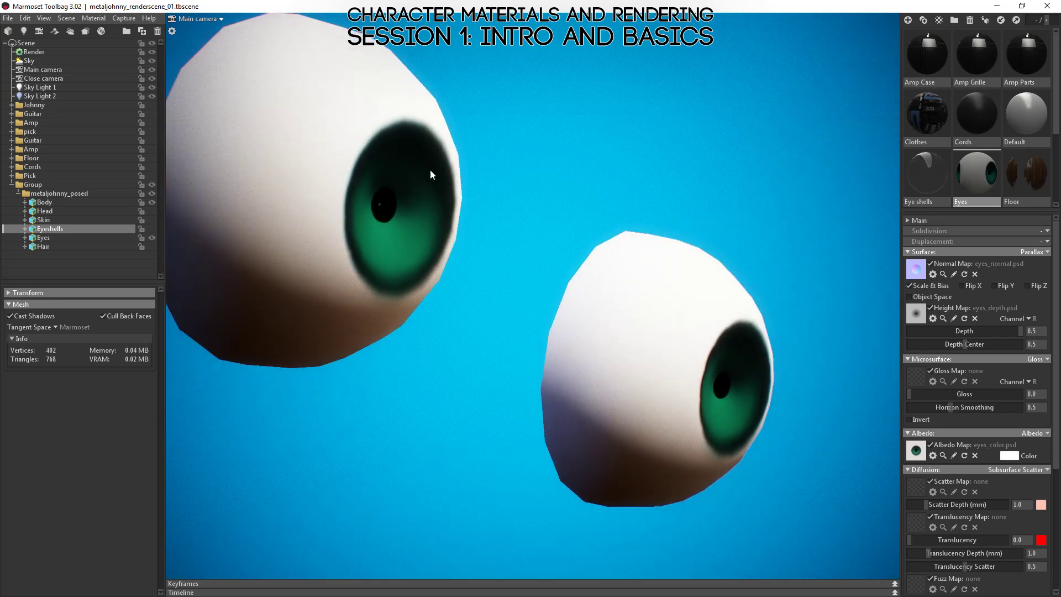
pyautogui.moveTo(763, 354); pyautogui.dragTo(846, 350)
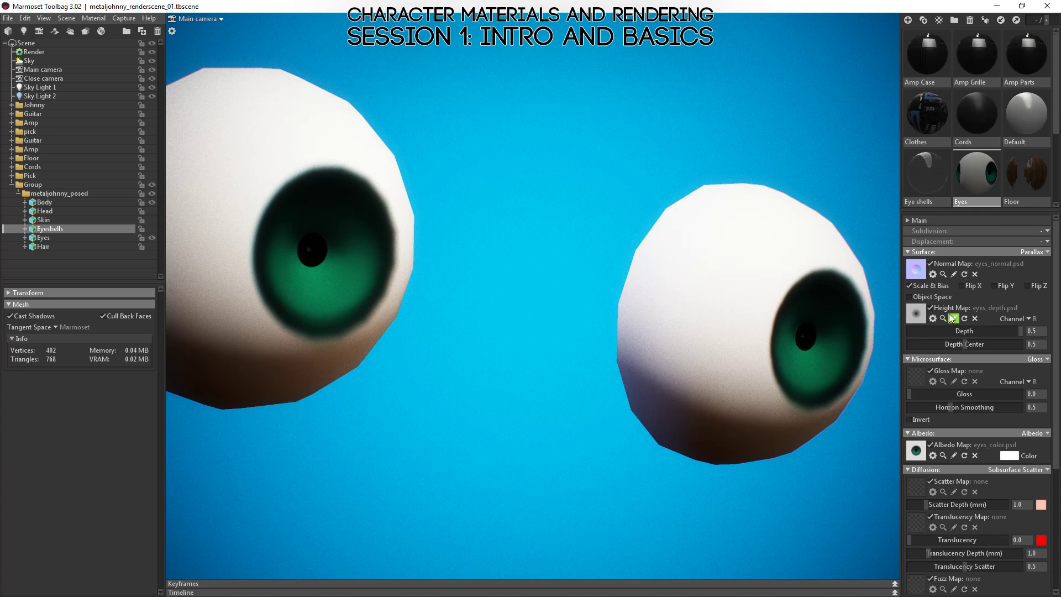
# Step: Compare the irises with the Eyes height map off and depth at 0, and re-enable the map with a depth of 0.321
pyautogui.click(929, 308)
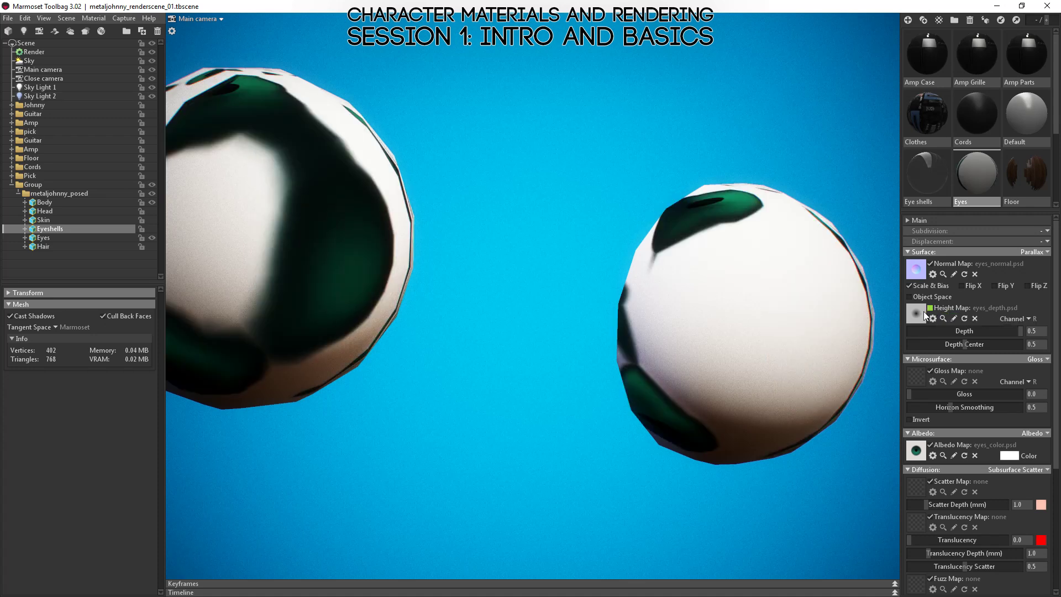
pyautogui.moveTo(968, 332); pyautogui.dragTo(910, 331)
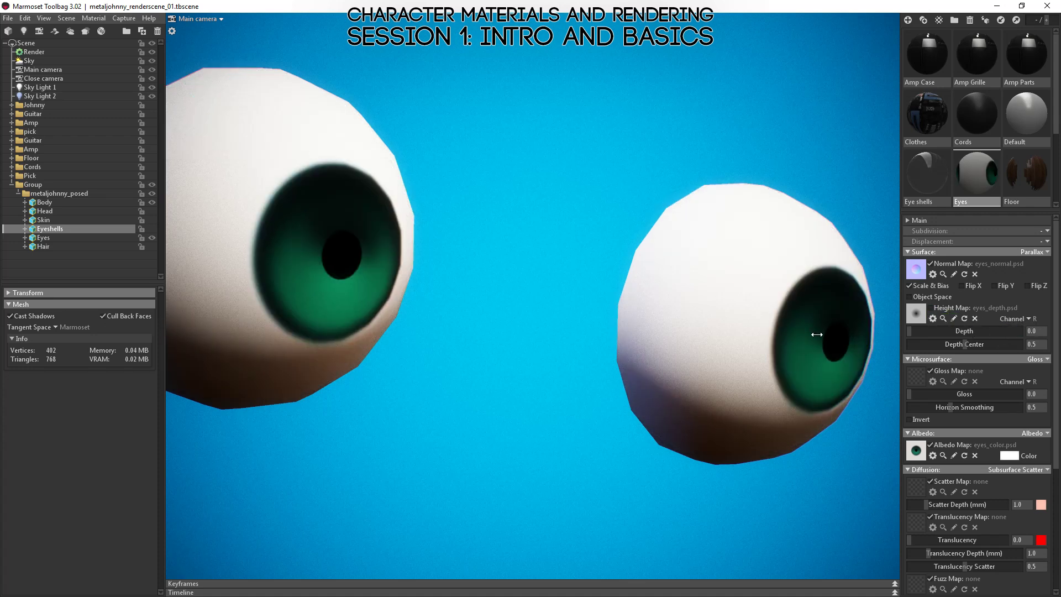
pyautogui.moveTo(762, 378); pyautogui.dragTo(1001, 366)
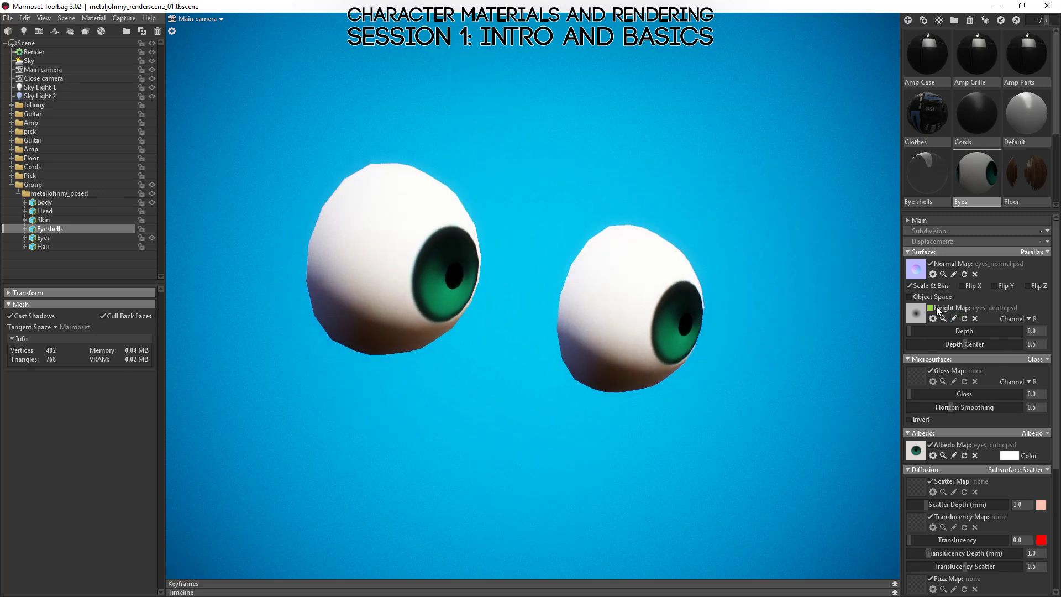
pyautogui.moveTo(879, 311); pyautogui.dragTo(998, 338)
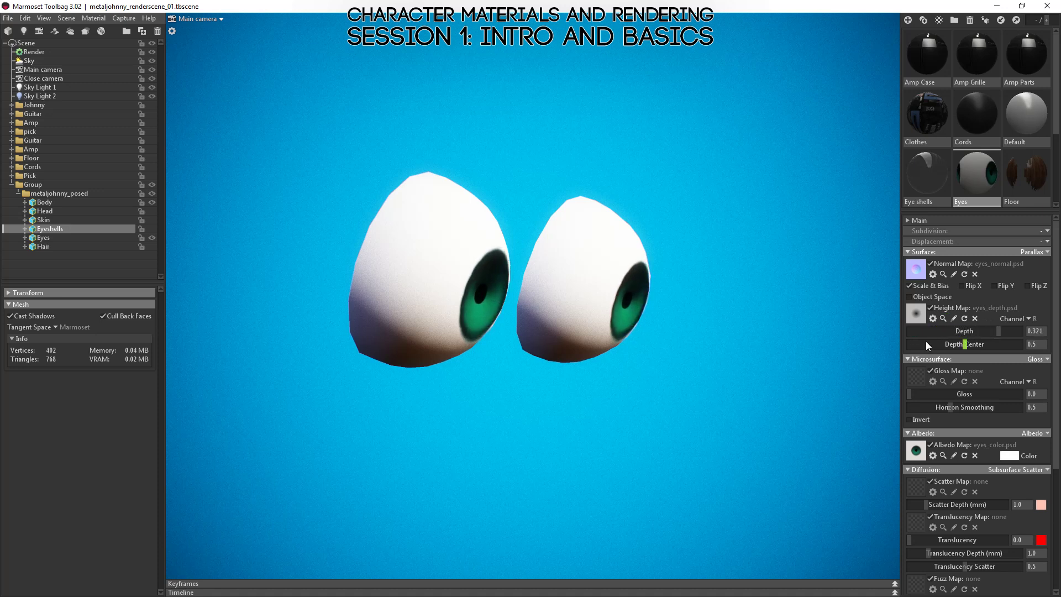
# Step: Examine the parallax depth of the irises by viewing the eyeballs from the front and from the sides
pyautogui.moveTo(884, 342); pyautogui.dragTo(410, 252)
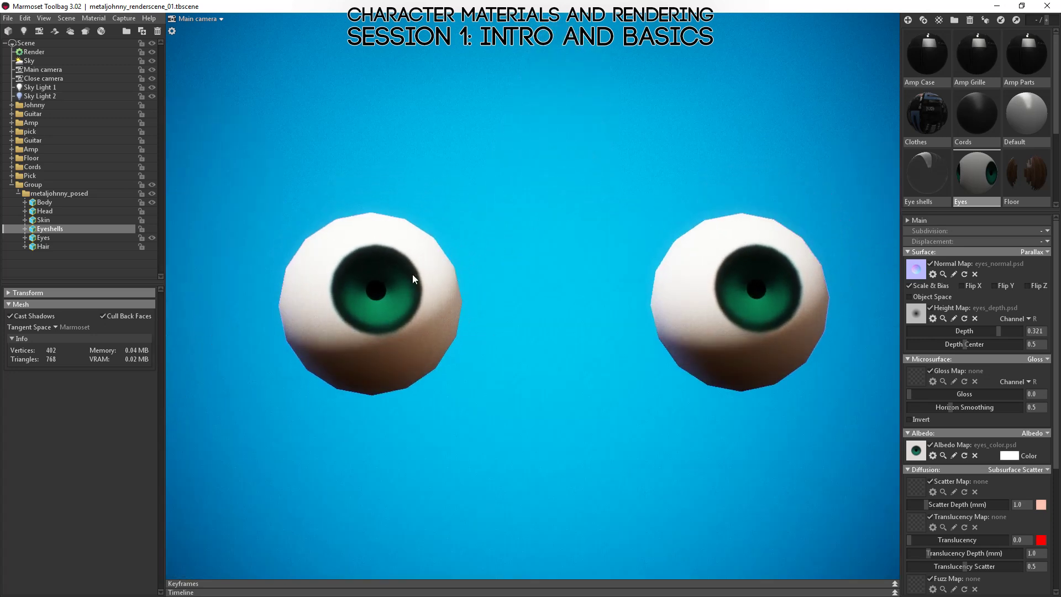
pyautogui.moveTo(455, 314); pyautogui.dragTo(547, 369)
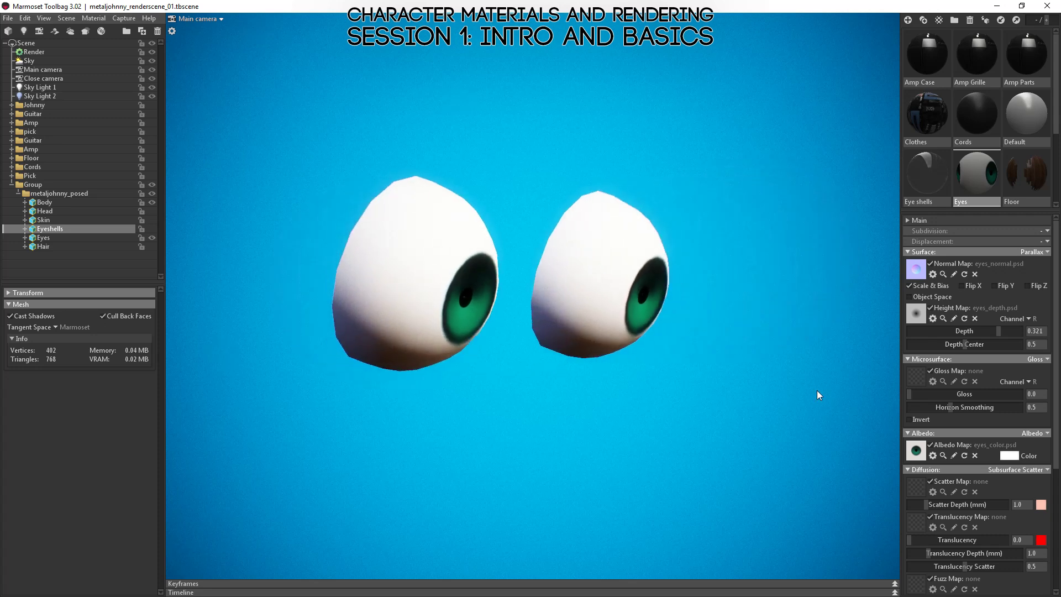
pyautogui.moveTo(595, 283); pyautogui.dragTo(708, 249)
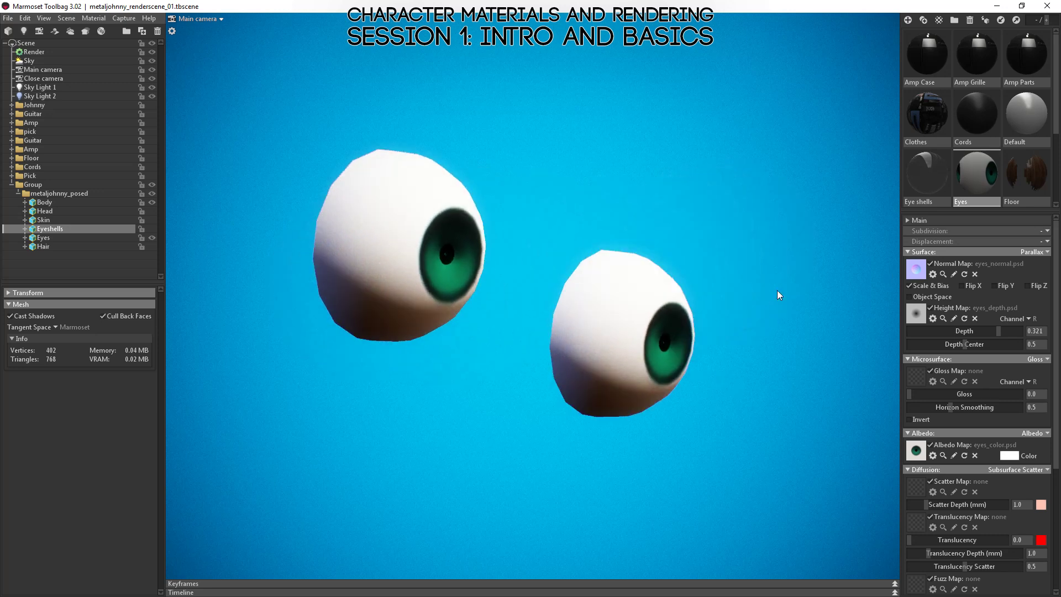
pyautogui.moveTo(777, 290); pyautogui.dragTo(593, 412)
pyautogui.moveTo(589, 306); pyautogui.dragTo(714, 330)
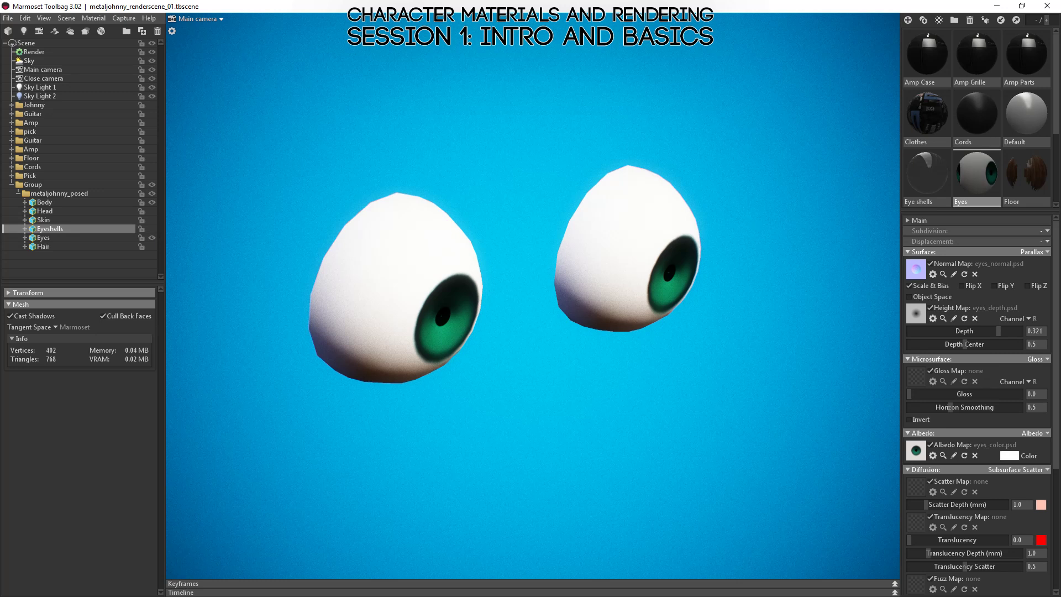
pyautogui.hotkey('alt', 'Tab')
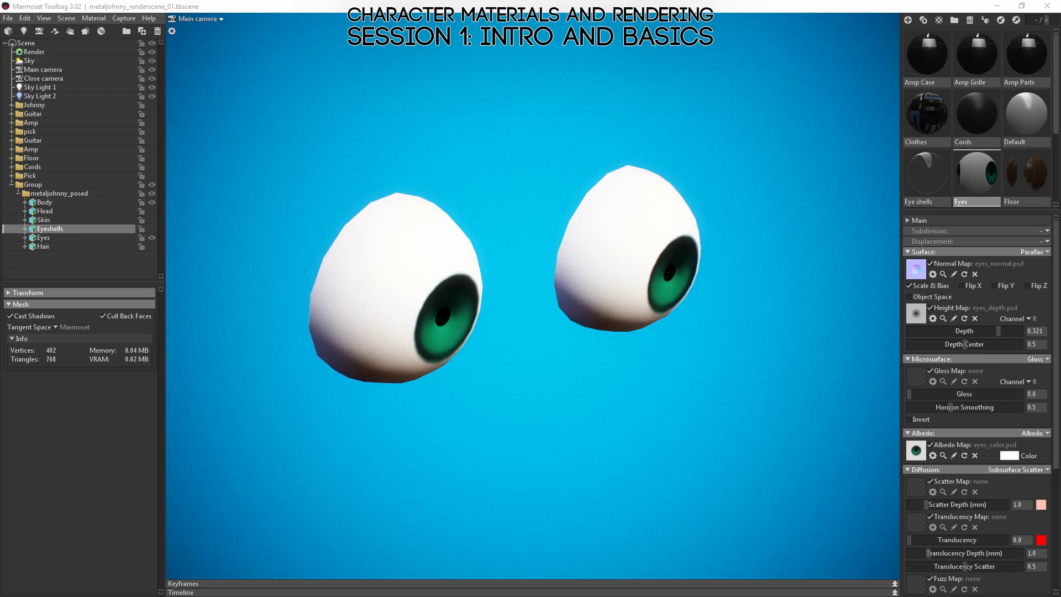
pyautogui.moveTo(722, 330); pyautogui.dragTo(405, 296)
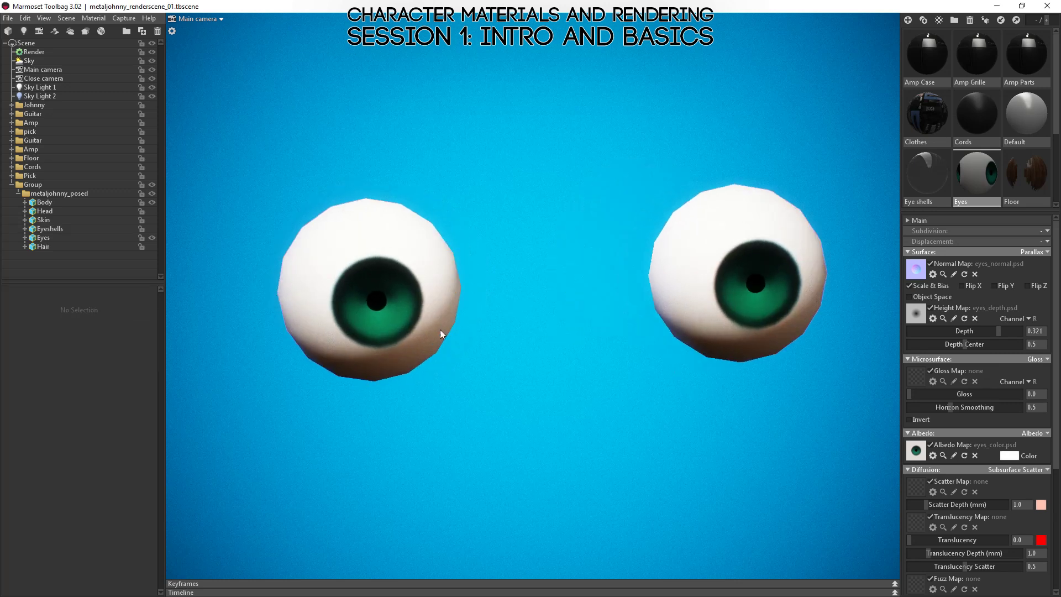
pyautogui.moveTo(440, 330); pyautogui.dragTo(544, 341)
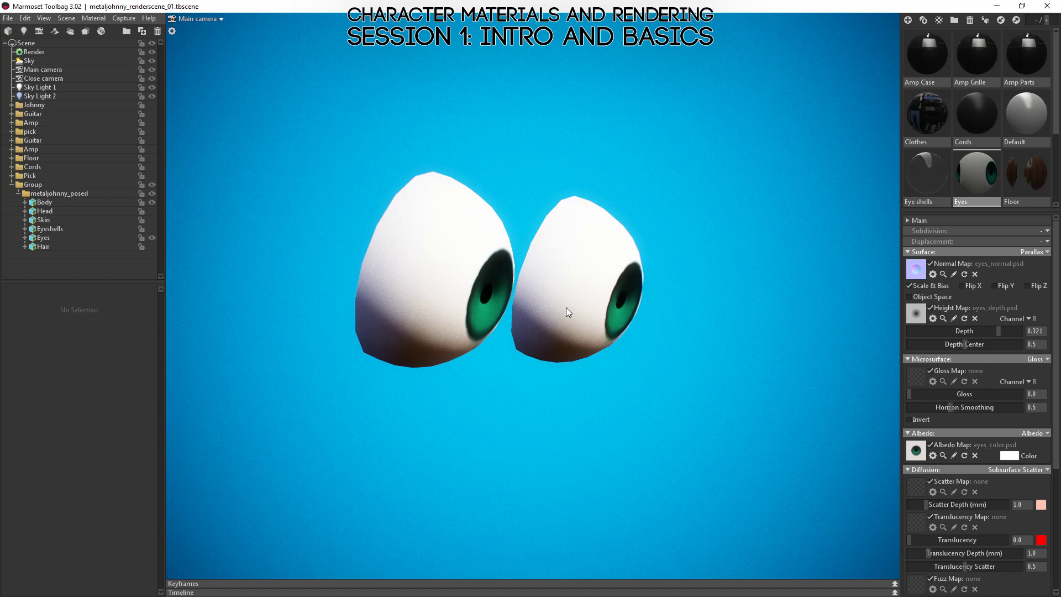
pyautogui.moveTo(566, 307); pyautogui.dragTo(370, 339)
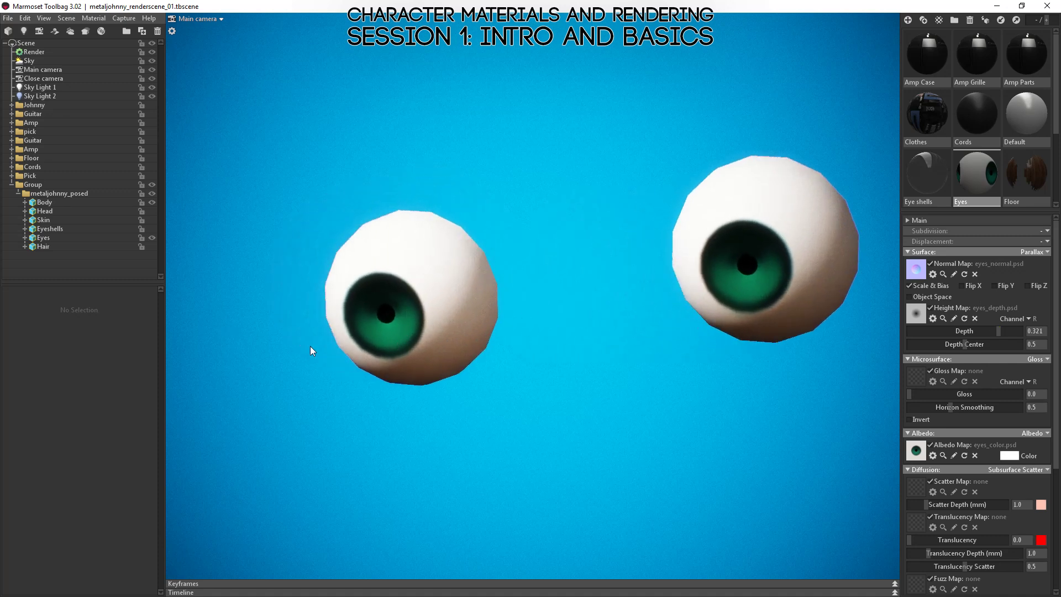
# Step: Show the Eyeshells mesh, hide the Eyes mesh and select the transparent shells in a side view
pyautogui.click(152, 229)
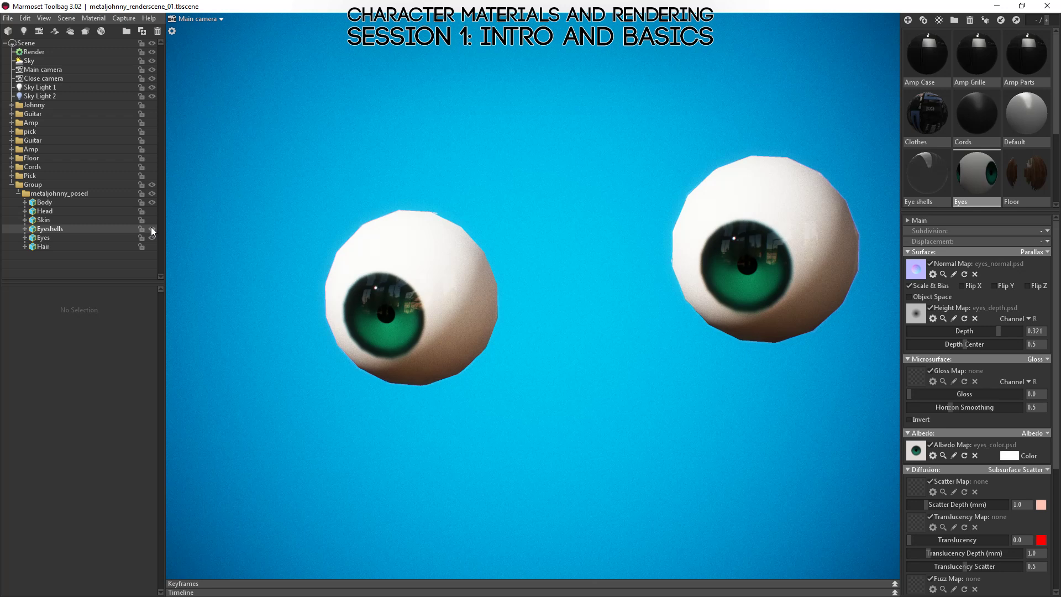
pyautogui.click(151, 238)
pyautogui.moveTo(490, 300); pyautogui.dragTo(463, 247)
pyautogui.click(462, 248)
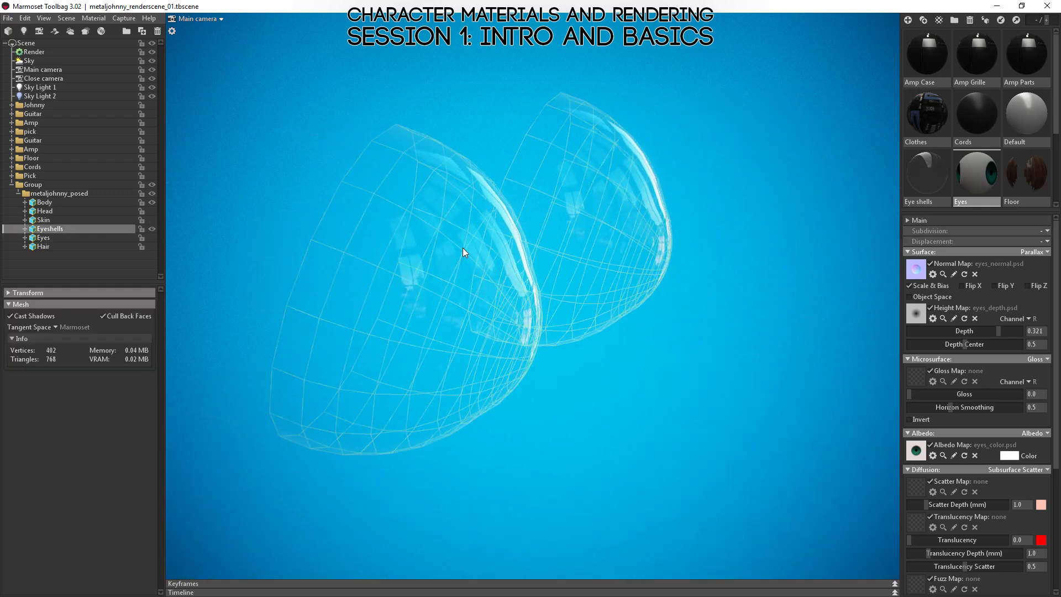
# Step: Turn on the scene wireframe in the Render settings and inspect the geometry of the eyeshells
pyautogui.click(34, 52)
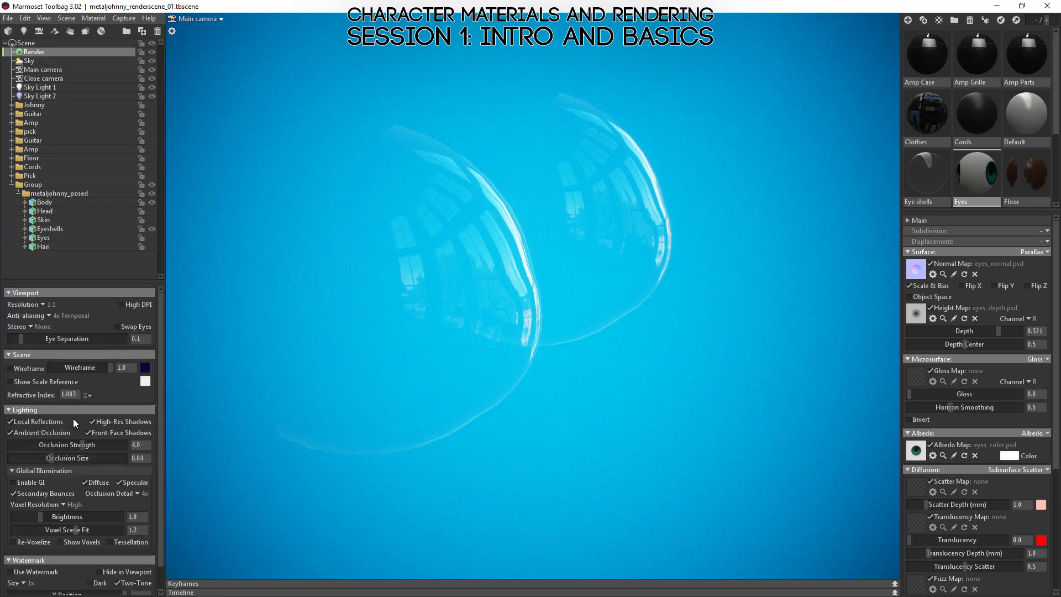
pyautogui.click(10, 368)
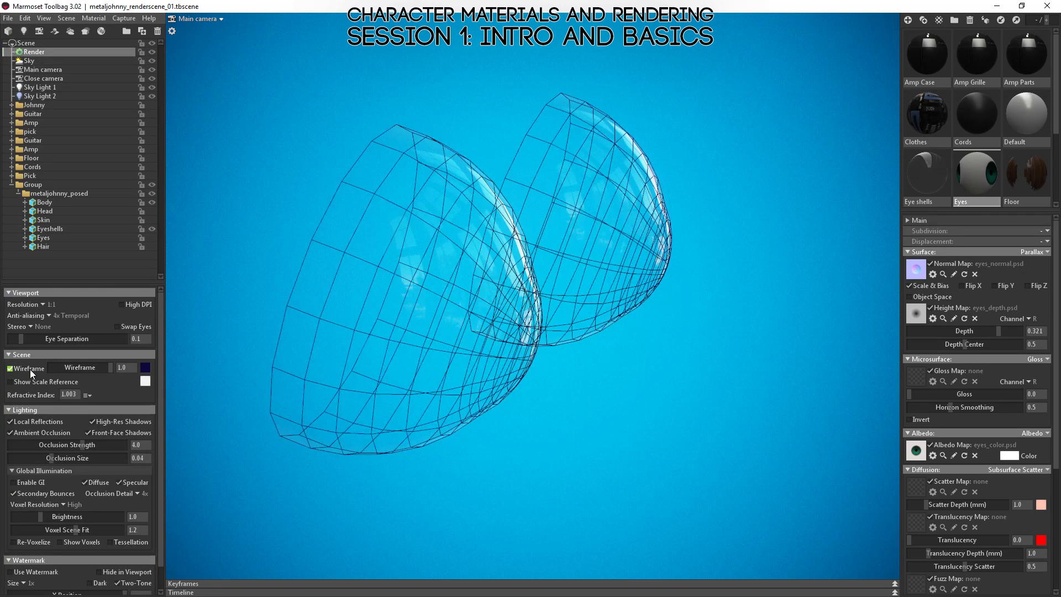
pyautogui.moveTo(386, 332); pyautogui.dragTo(551, 297)
pyautogui.moveTo(551, 297); pyautogui.dragTo(475, 297, button='right')
pyautogui.moveTo(475, 297)
pyautogui.mouseDown()
pyautogui.moveTo(501, 237)
pyautogui.moveTo(538, 251)
pyautogui.moveTo(522, 288)
pyautogui.moveTo(535, 311)
pyautogui.moveTo(562, 285)
pyautogui.mouseUp()
# Step: Show the Eyes mesh again and inspect how the shells fit over the eyeballs in wireframe
pyautogui.click(152, 237)
pyautogui.moveTo(562, 285); pyautogui.dragTo(575, 320, button='right')
pyautogui.moveTo(575, 320); pyautogui.dragTo(406, 473)
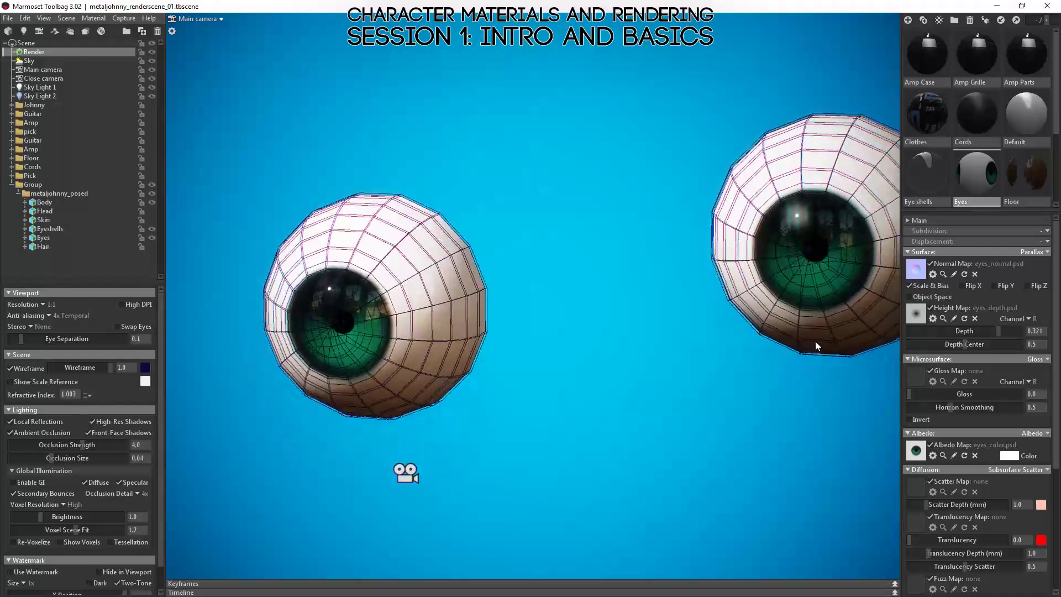
# Step: Select the Eye shells material and check the available transparency modes, keeping it on Add
pyautogui.click(935, 166)
pyautogui.scroll(-3, 1004, 463)
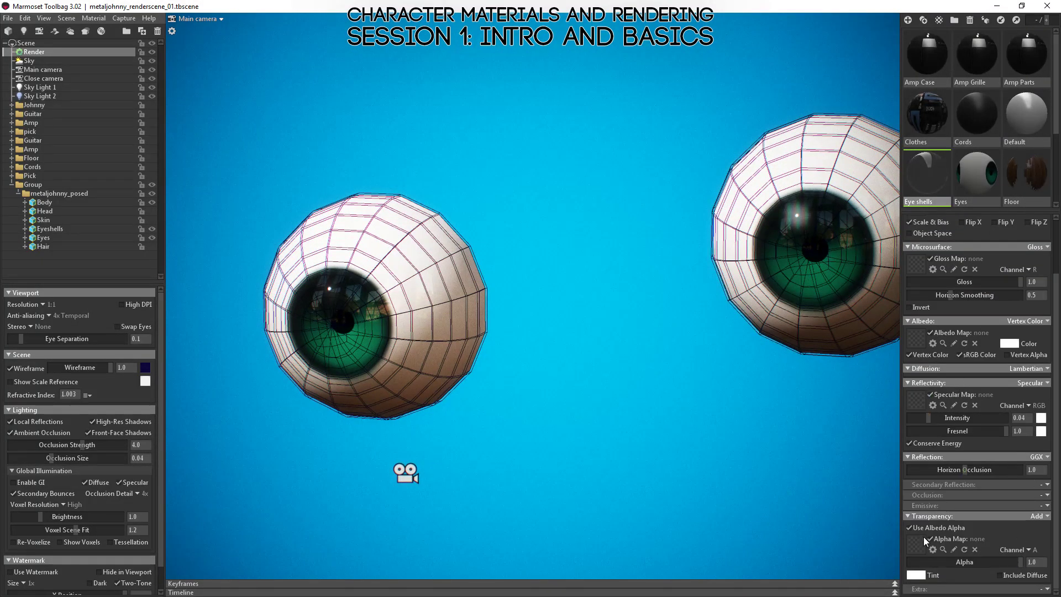
pyautogui.click(1047, 516)
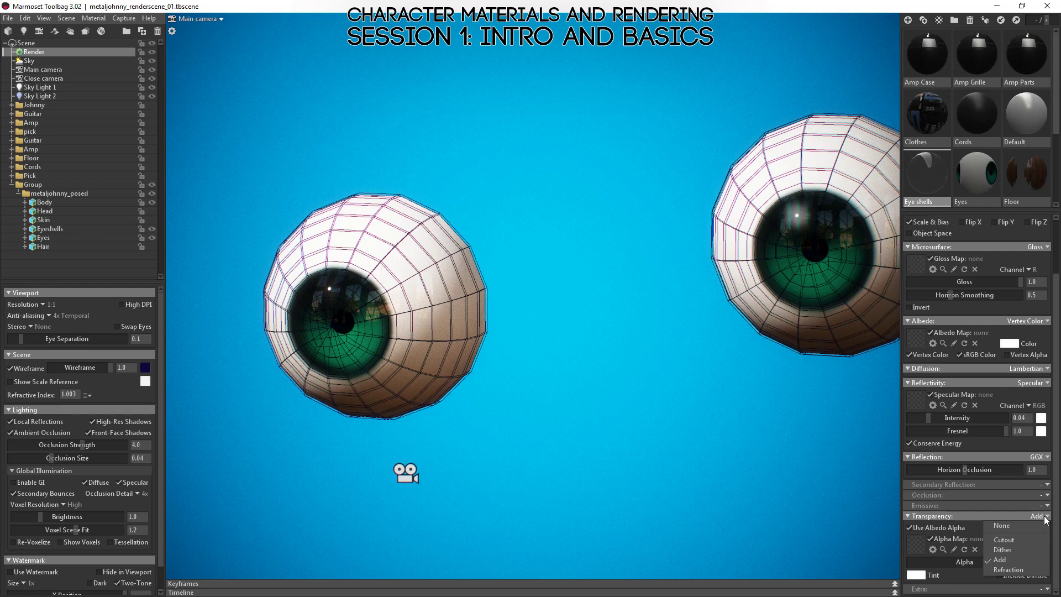
pyautogui.click(1020, 520)
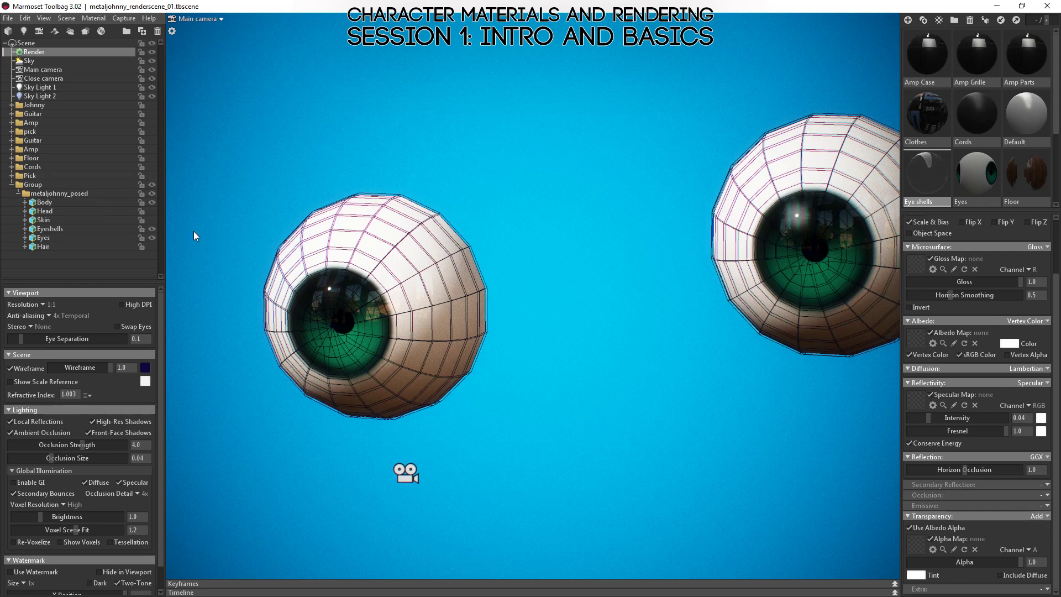
# Step: Hide the Eyeshells mesh and examine the bare eyeballs from the front and from an angle
pyautogui.click(152, 229)
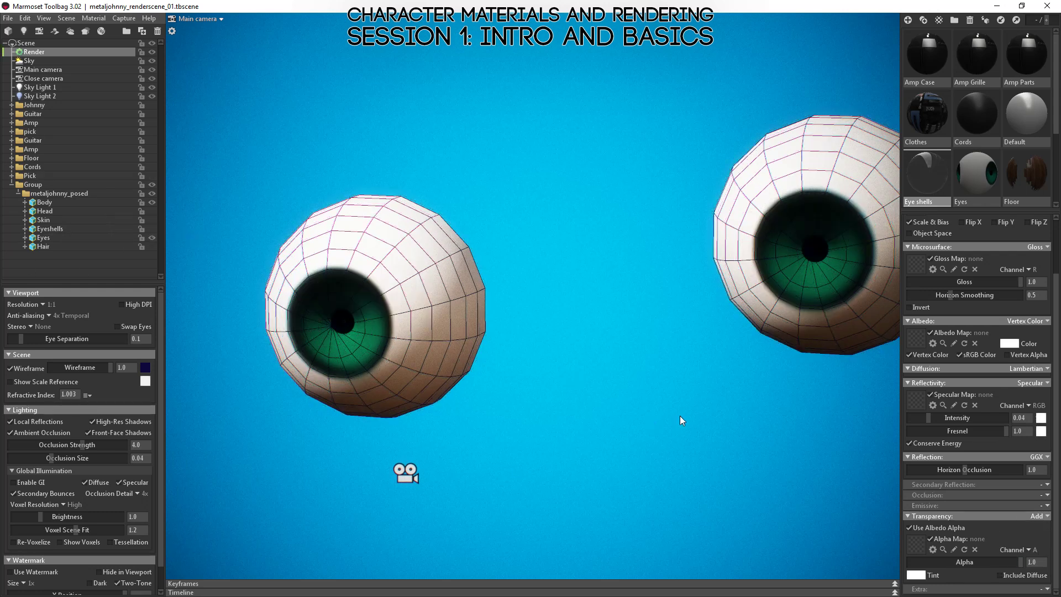
pyautogui.moveTo(679, 416); pyautogui.dragTo(571, 343)
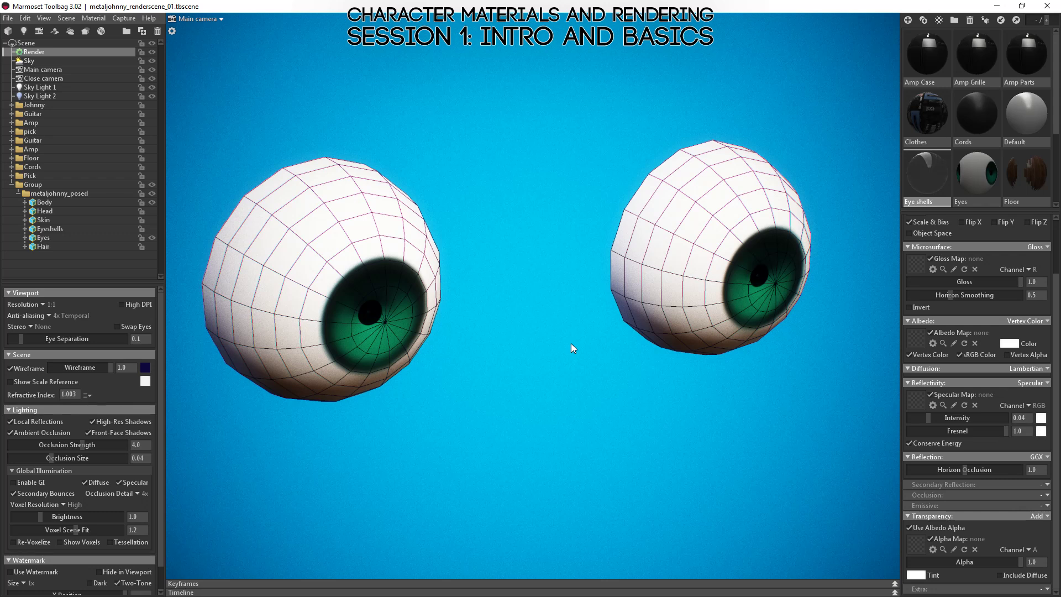
pyautogui.moveTo(467, 346); pyautogui.dragTo(402, 311)
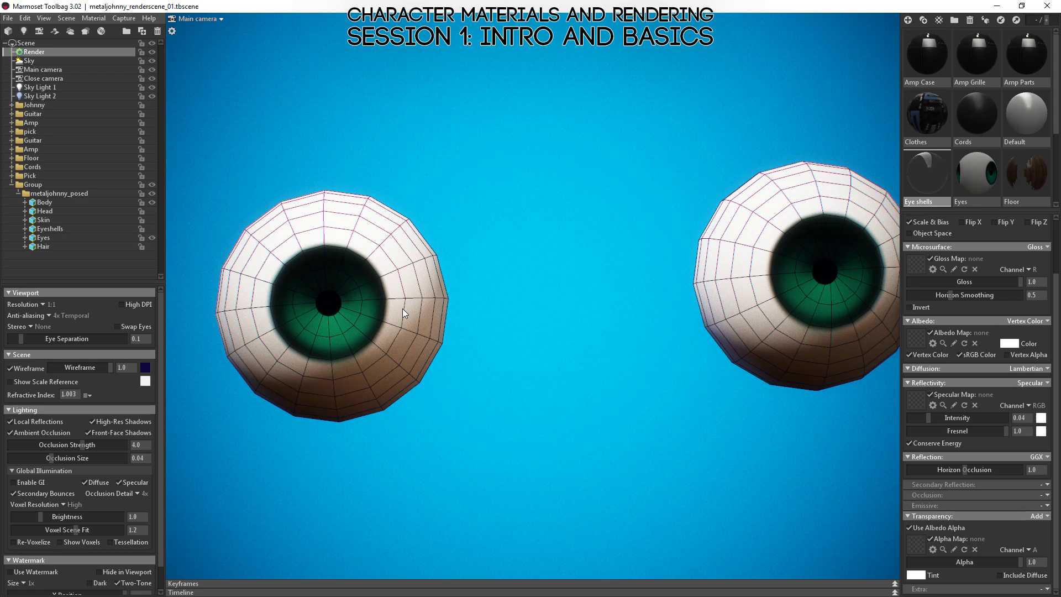
pyautogui.moveTo(389, 290); pyautogui.dragTo(453, 354)
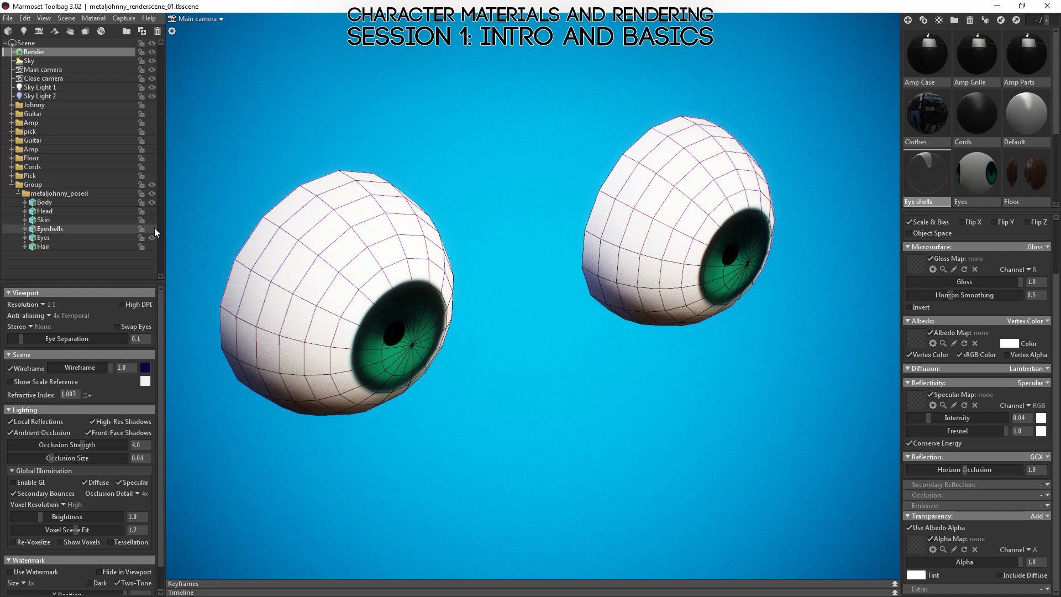
pyautogui.click(362, 260)
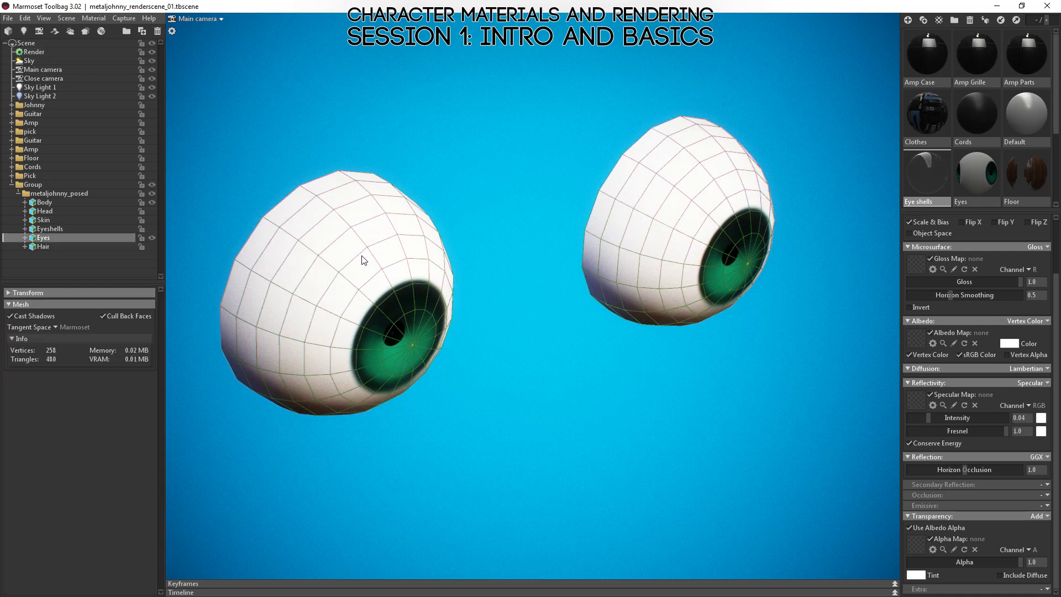
# Step: Show the Eyeshells mesh again and inspect its reflections over the irises up close and from several angles
pyautogui.click(150, 229)
pyautogui.moveTo(403, 328); pyautogui.dragTo(380, 298)
pyautogui.moveTo(380, 297); pyautogui.dragTo(397, 397, button='right')
pyautogui.moveTo(397, 397); pyautogui.dragTo(493, 366, button='middle')
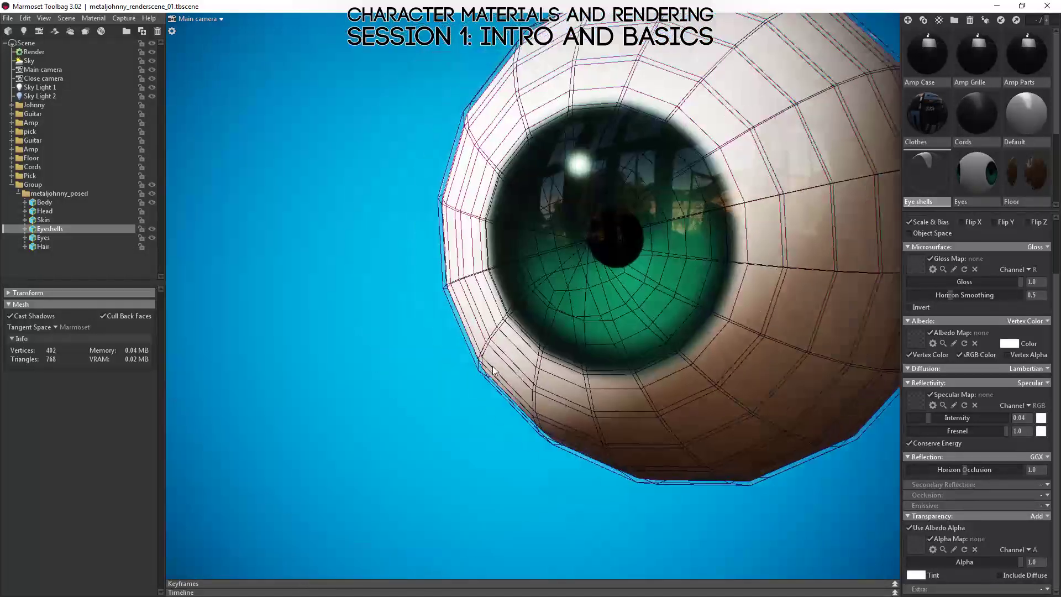
pyautogui.moveTo(493, 370); pyautogui.dragTo(518, 350)
pyautogui.moveTo(519, 351); pyautogui.dragTo(521, 368, button='right')
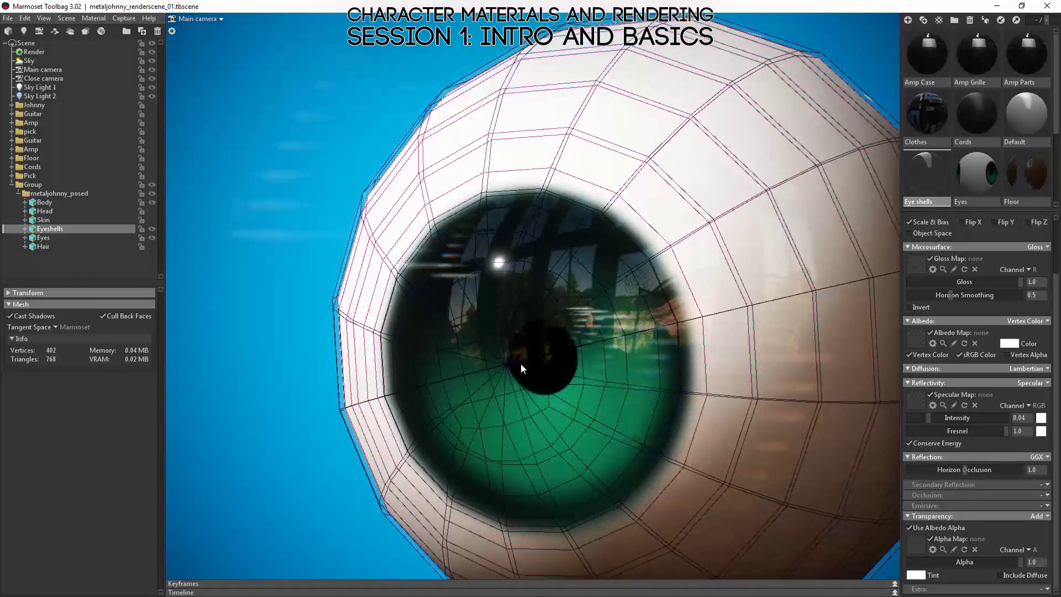
pyautogui.moveTo(520, 363); pyautogui.dragTo(609, 346)
pyautogui.moveTo(609, 346); pyautogui.dragTo(573, 362, button='right')
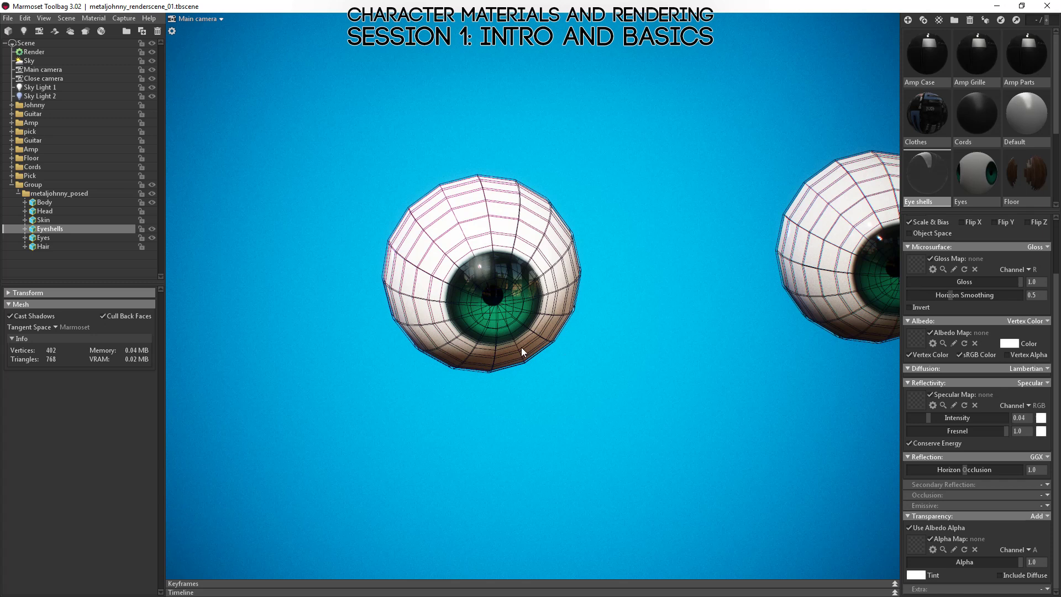
pyautogui.moveTo(522, 347); pyautogui.dragTo(585, 324)
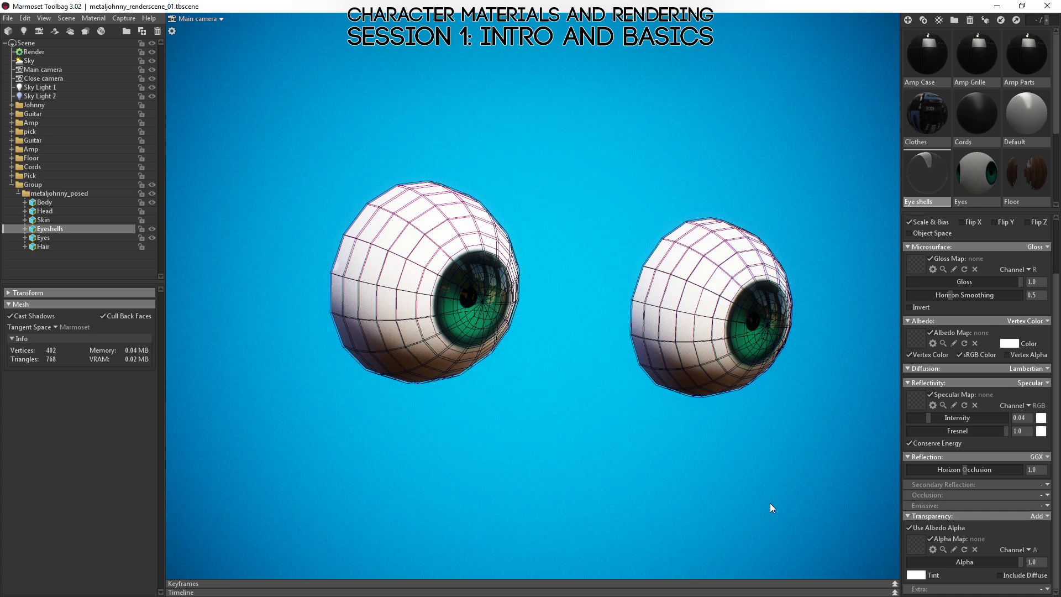
pyautogui.moveTo(752, 476); pyautogui.dragTo(708, 484, button='right')
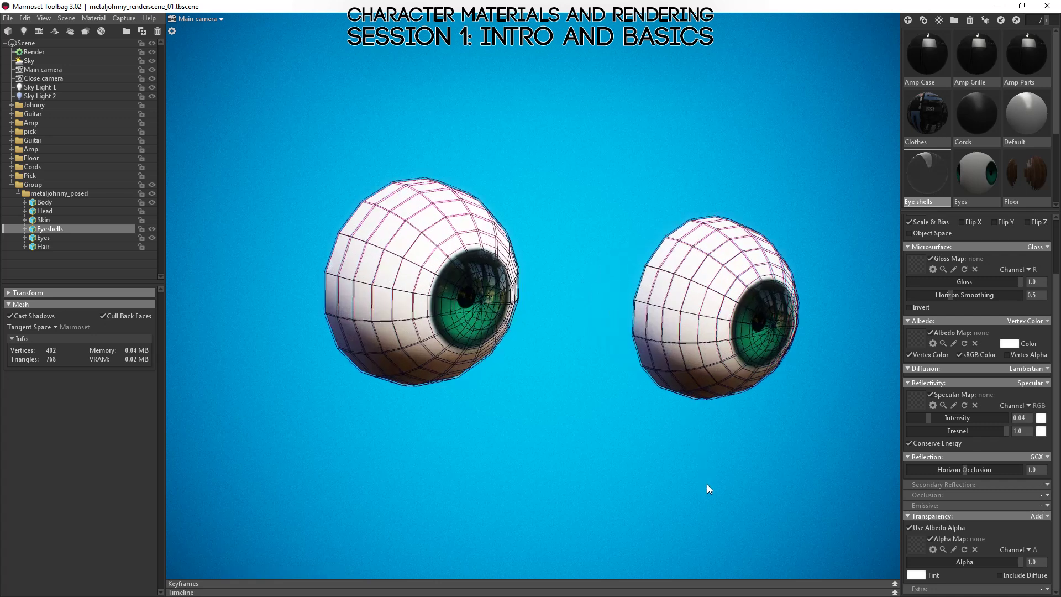
pyautogui.moveTo(750, 340); pyautogui.dragTo(644, 383)
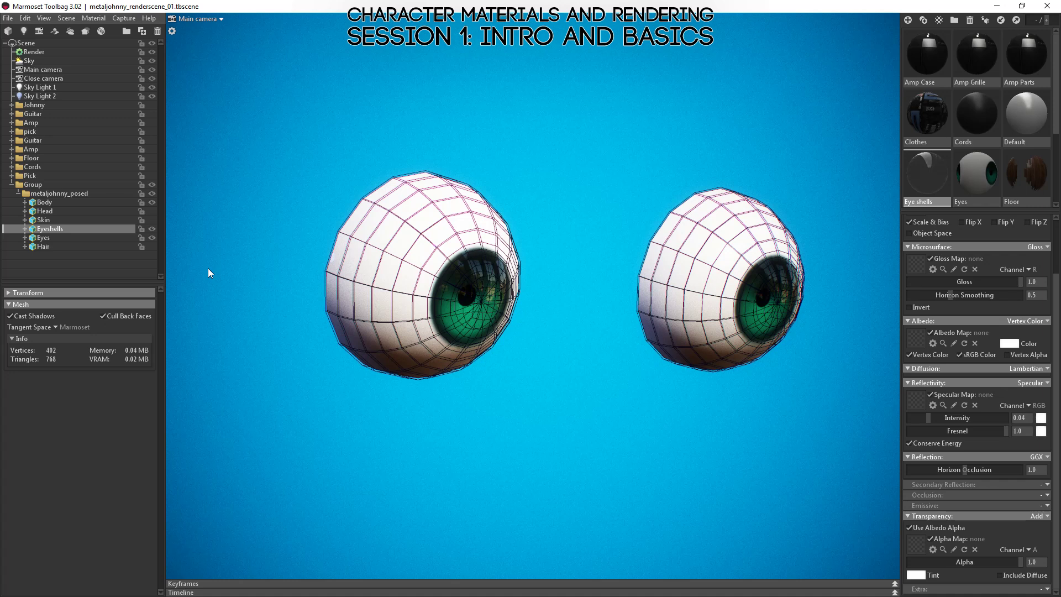
# Step: Isolate the Hair mesh by showing it and hiding the Eyeshells, Eyes and Body meshes
pyautogui.click(152, 228)
pyautogui.click(151, 237)
pyautogui.click(151, 246)
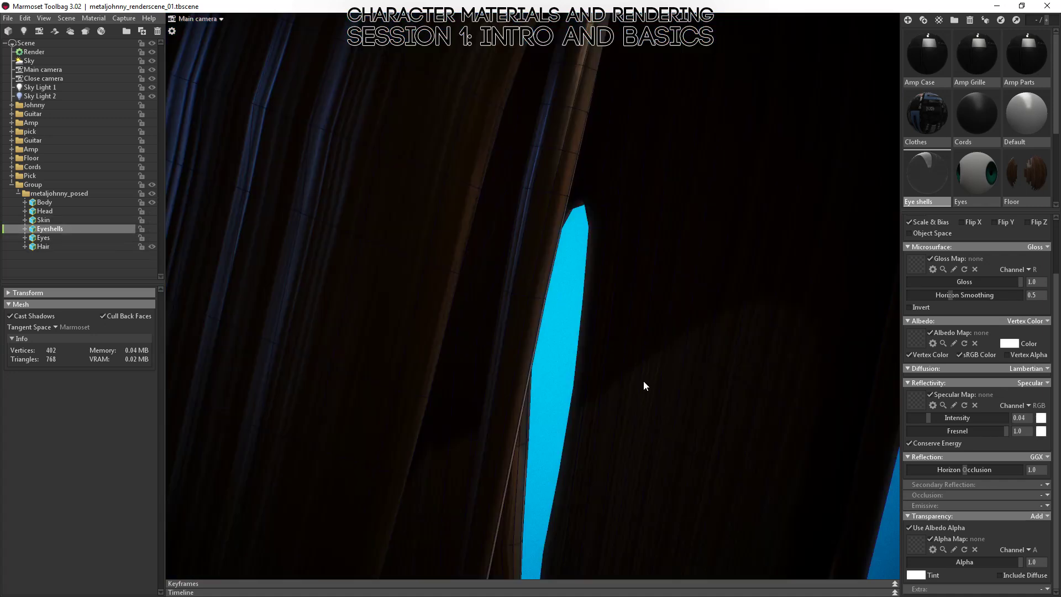
pyautogui.keyDown('alt'); pyautogui.moveTo(644, 381); pyautogui.dragTo(504, 215, button='right'); pyautogui.keyUp('alt')
pyautogui.click(503, 215)
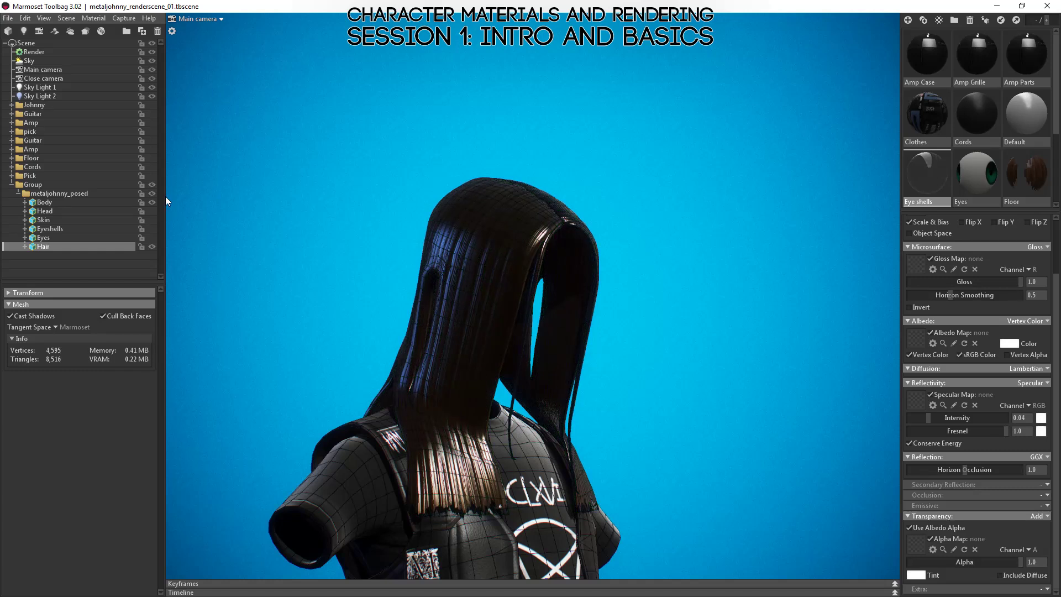
pyautogui.click(152, 203)
pyautogui.moveTo(635, 252); pyautogui.dragTo(696, 283)
pyautogui.moveTo(576, 344); pyautogui.dragTo(552, 386)
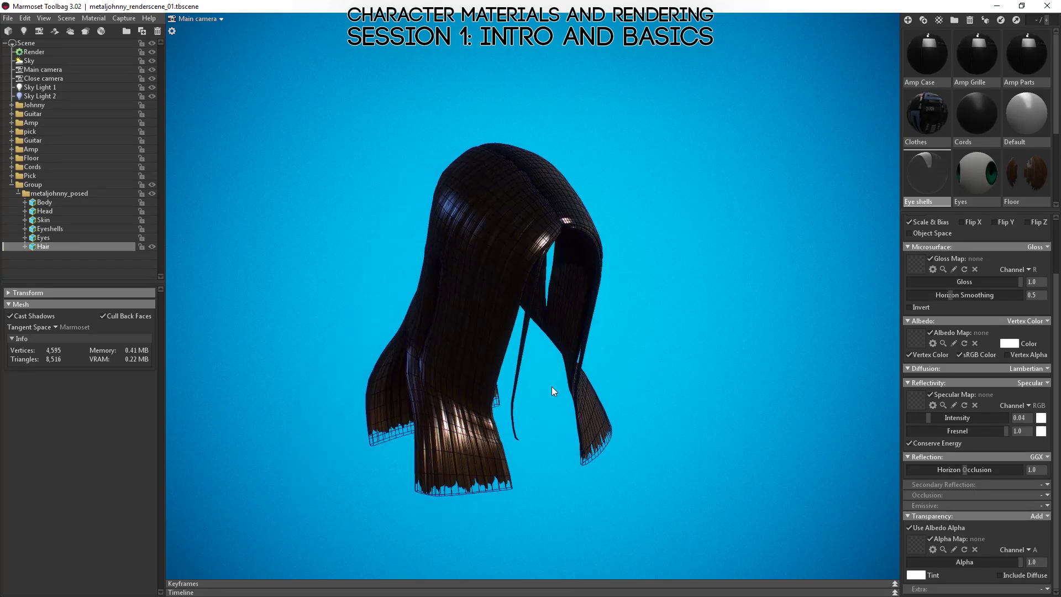
# Step: Rotate Sky Light 1 slightly around its vertical axis, then deselect it and frame the side of the hair
pyautogui.moveTo(729, 426); pyautogui.dragTo(625, 260, button='right')
pyautogui.click(697, 123)
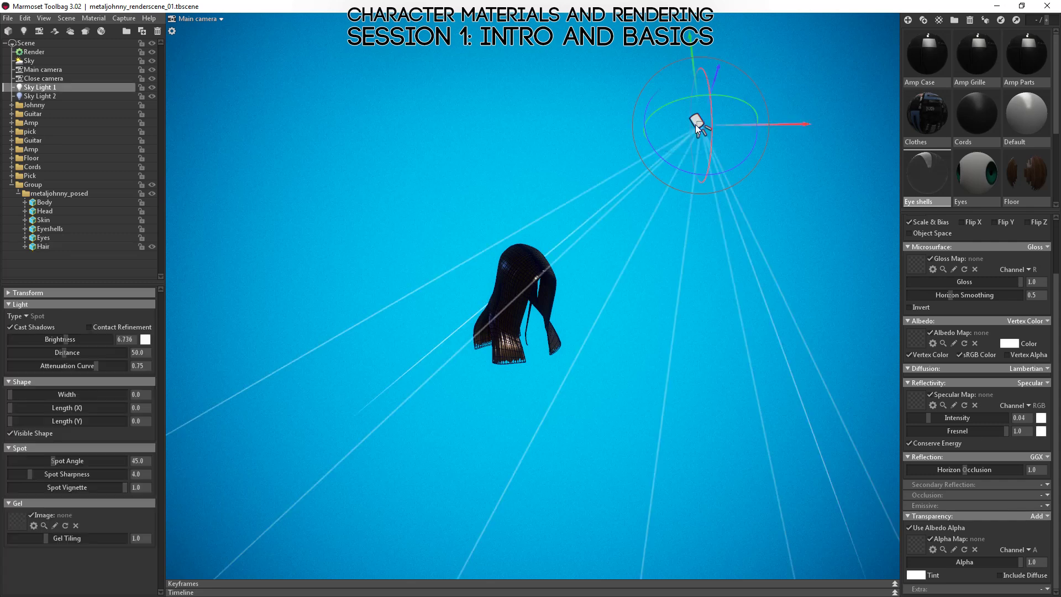
pyautogui.moveTo(712, 109)
pyautogui.mouseDown()
pyautogui.moveTo(712, 121)
pyautogui.moveTo(695, 103)
pyautogui.moveTo(716, 103)
pyautogui.mouseUp()
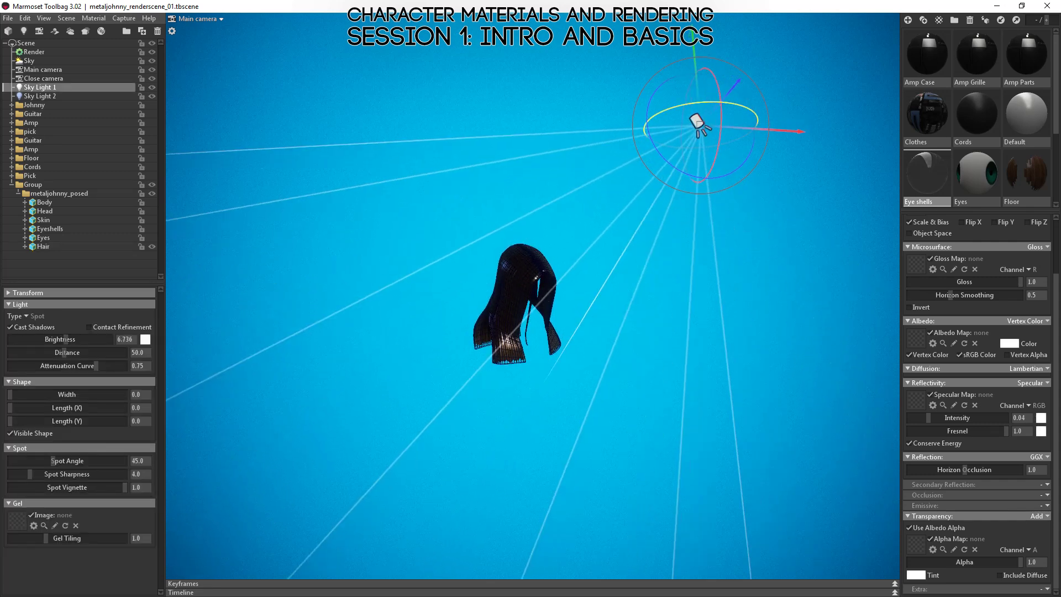
pyautogui.moveTo(553, 219); pyautogui.dragTo(668, 221)
pyautogui.moveTo(668, 221); pyautogui.dragTo(674, 315, button='right')
pyautogui.moveTo(674, 319); pyautogui.dragTo(711, 258)
pyautogui.click(710, 258)
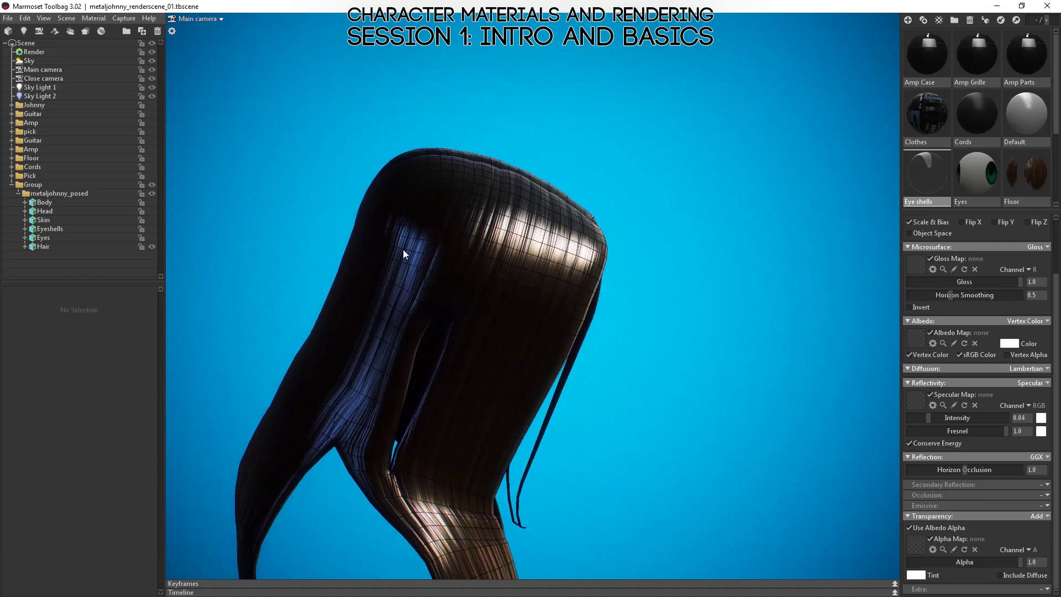
# Step: Turn off the scene wireframe in the Render settings and examine the highlights across the hair
pyautogui.click(33, 51)
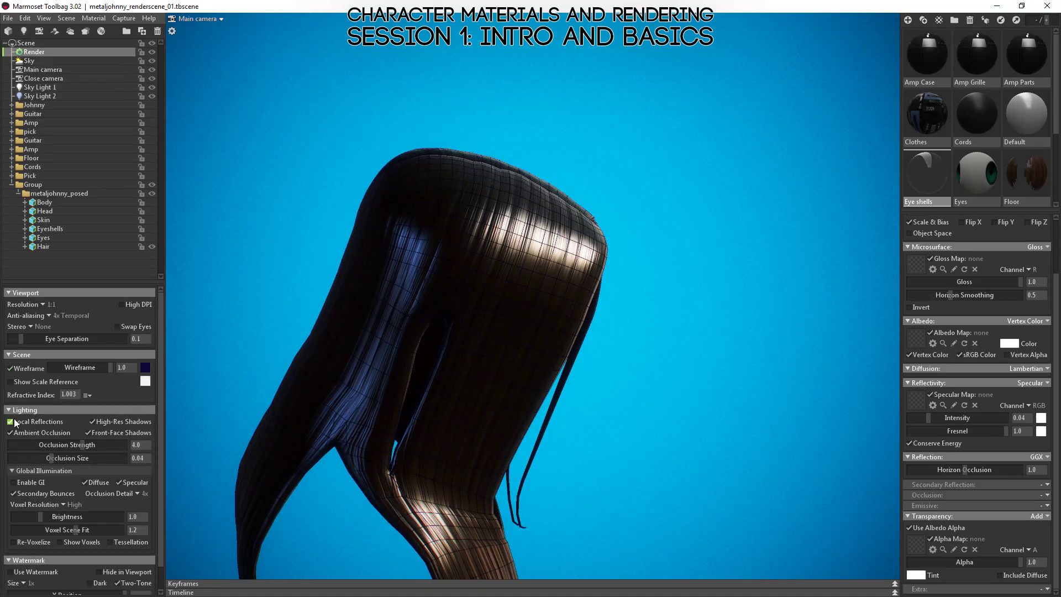
pyautogui.click(10, 368)
pyautogui.moveTo(531, 277); pyautogui.dragTo(562, 307)
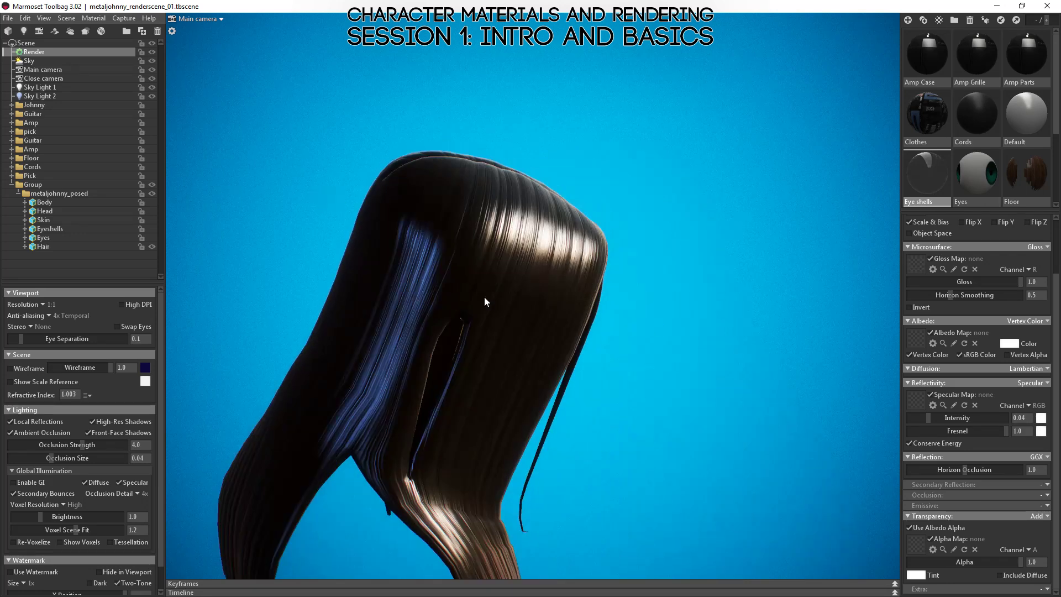
pyautogui.moveTo(485, 301); pyautogui.dragTo(509, 259)
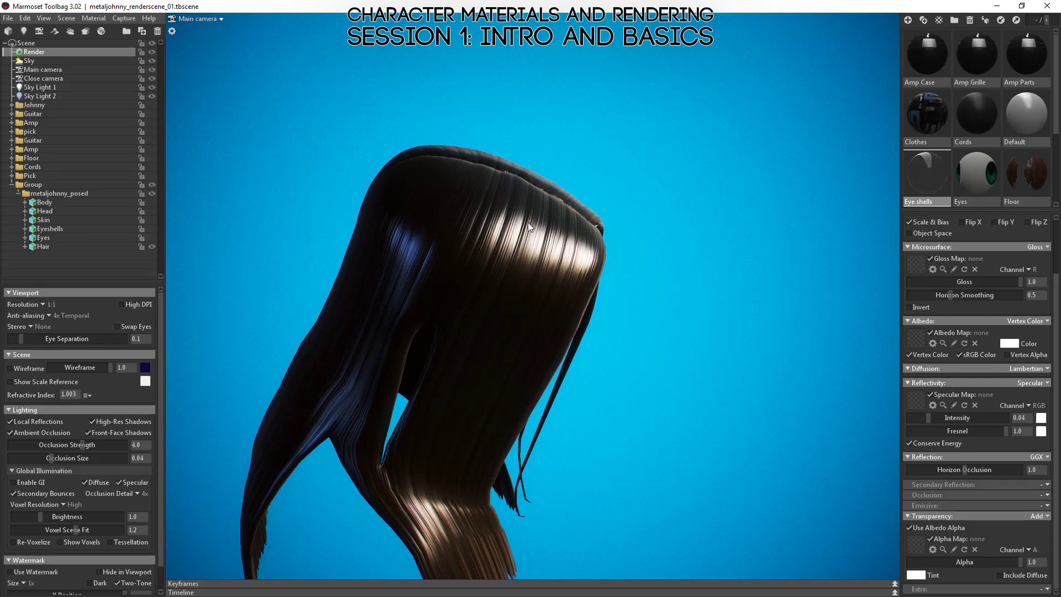
pyautogui.moveTo(456, 358); pyautogui.dragTo(498, 316)
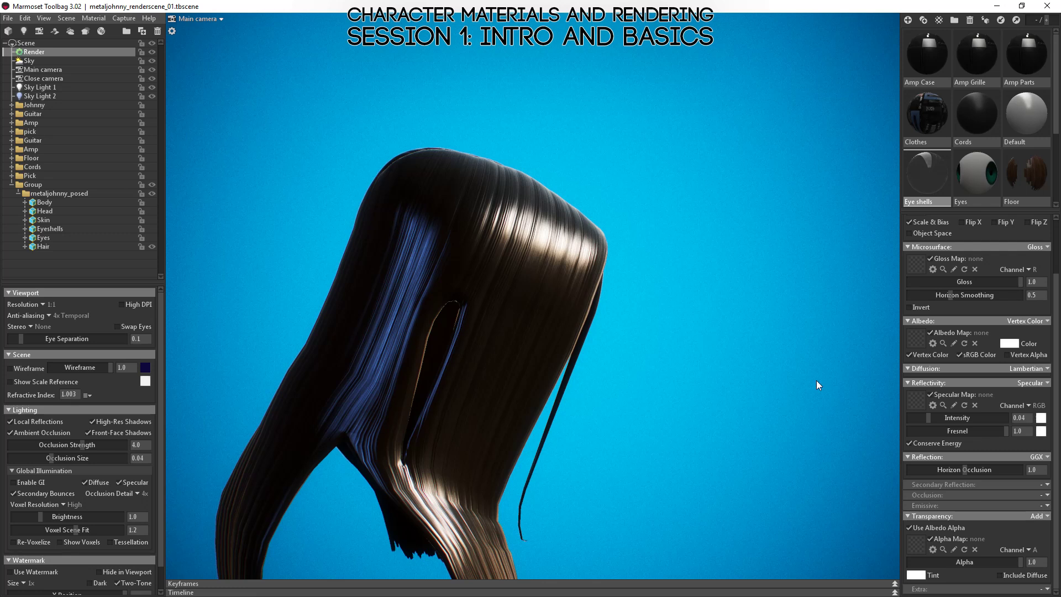
pyautogui.moveTo(570, 354); pyautogui.dragTo(575, 280)
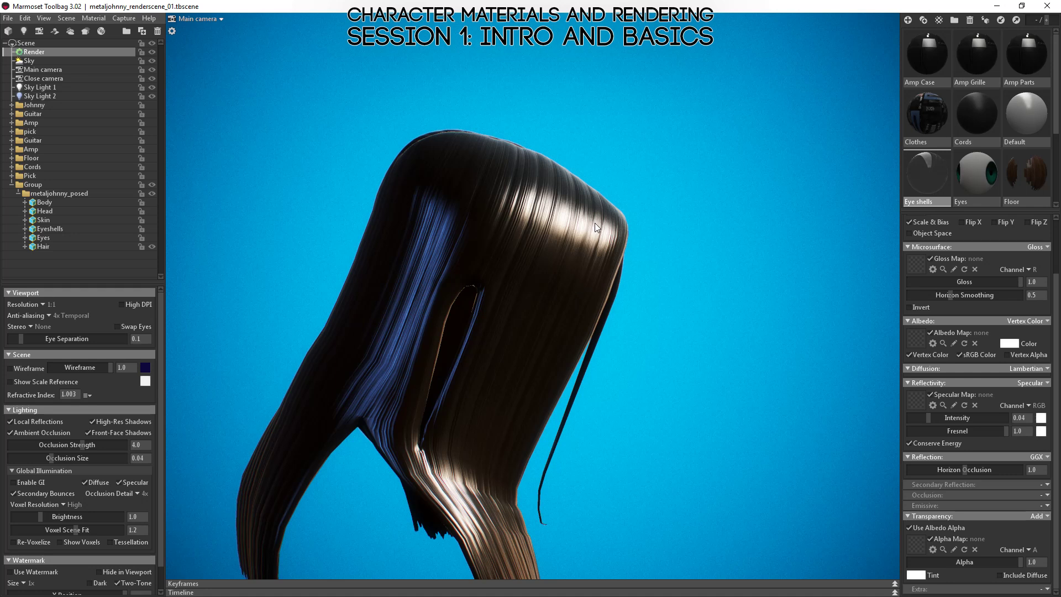
pyautogui.moveTo(596, 225); pyautogui.dragTo(588, 253)
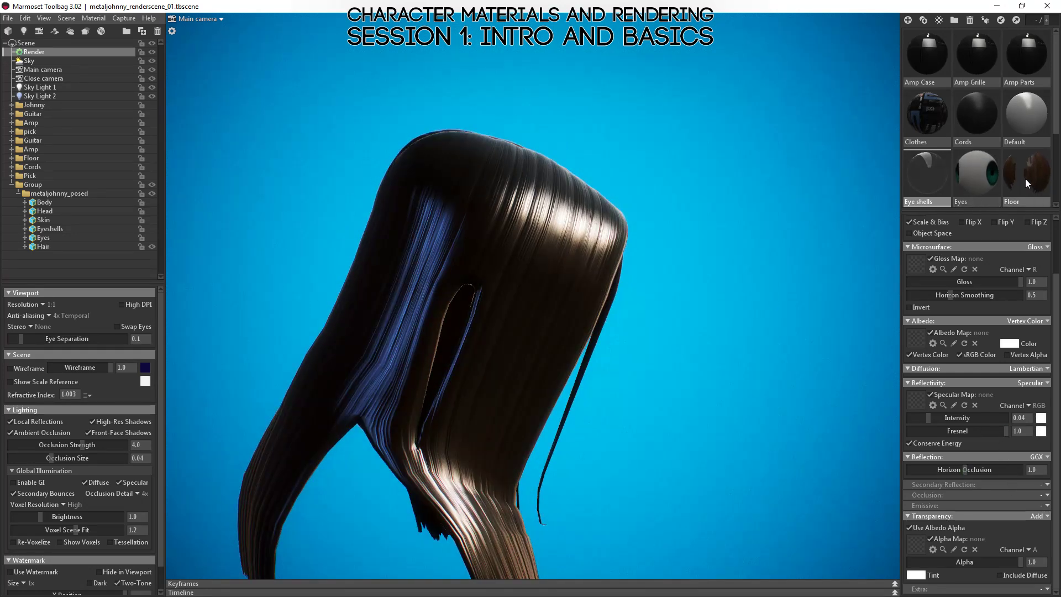
# Step: Select the Hair material and review its texture maps, subsurface scatter and anisotropic reflection settings
pyautogui.moveTo(995, 213); pyautogui.dragTo(986, 353)
pyautogui.click(1026, 234)
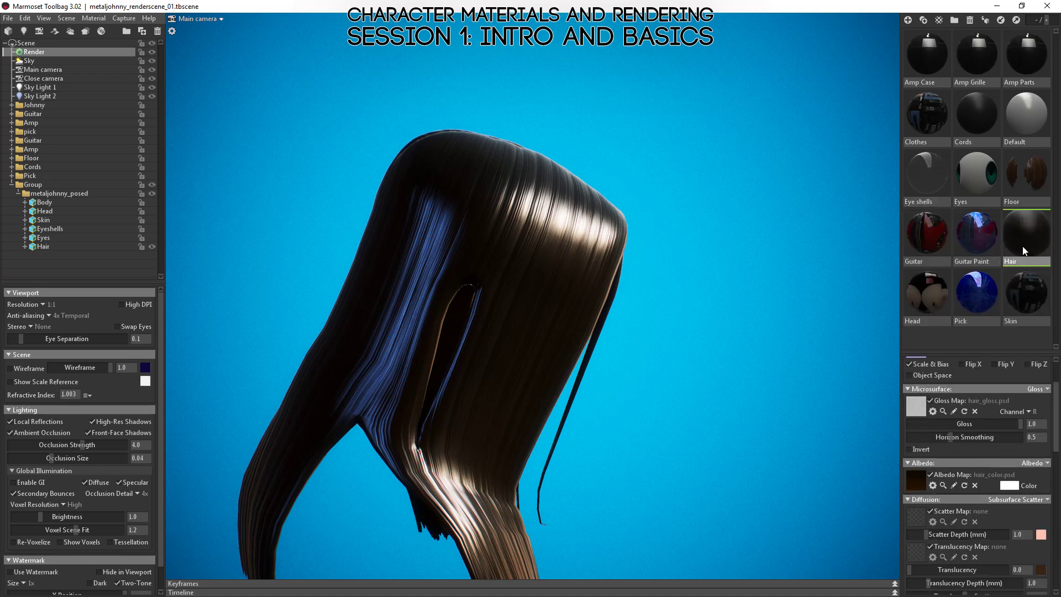
pyautogui.moveTo(974, 355); pyautogui.dragTo(999, 112)
pyautogui.scroll(2, 999, 267)
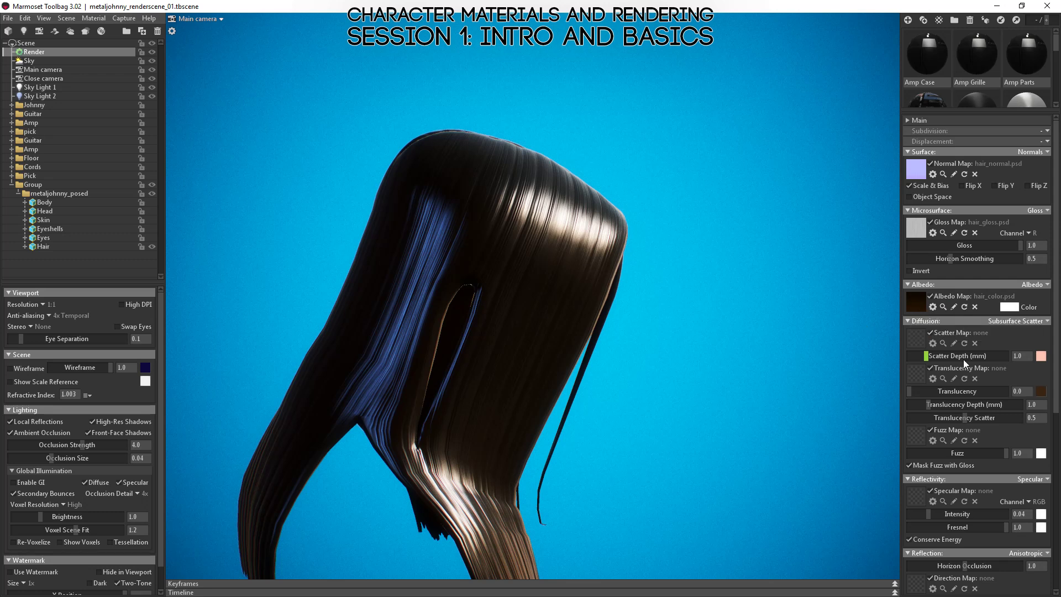
pyautogui.scroll(-3, 989, 273)
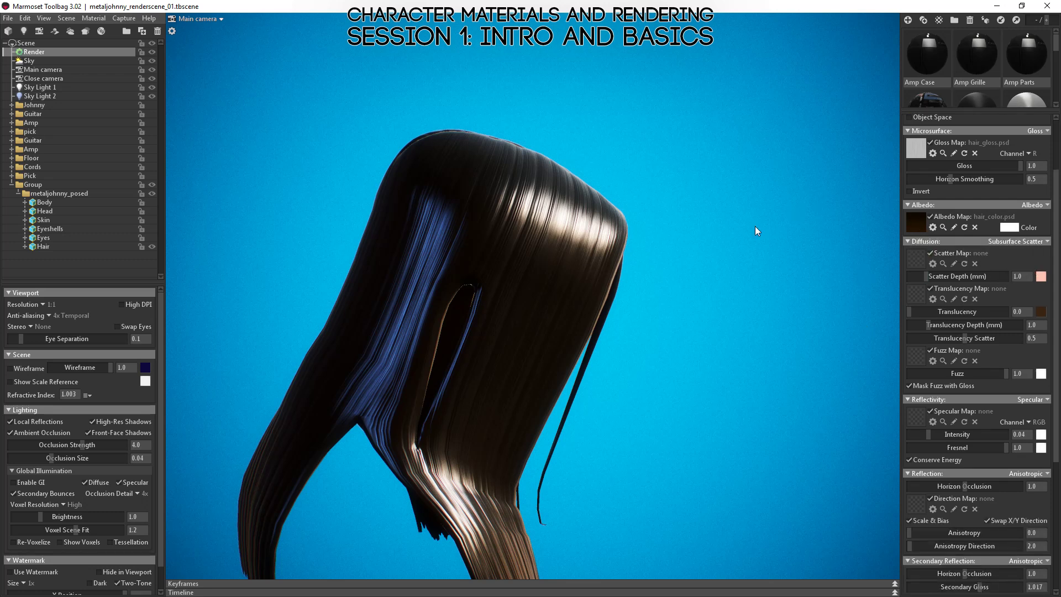
pyautogui.moveTo(755, 227); pyautogui.dragTo(608, 270)
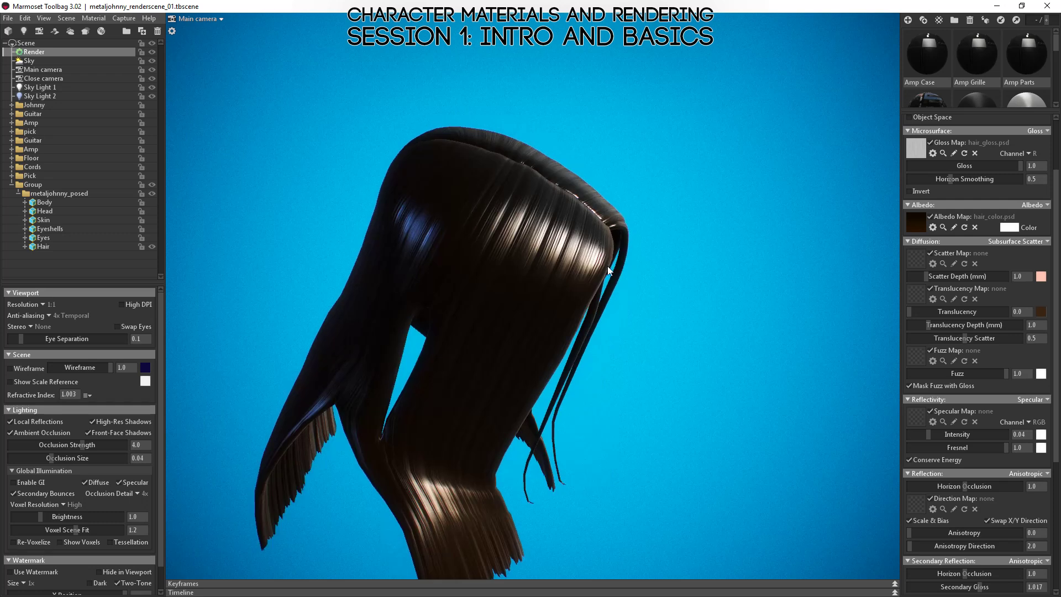
pyautogui.scroll(-7, 970, 360)
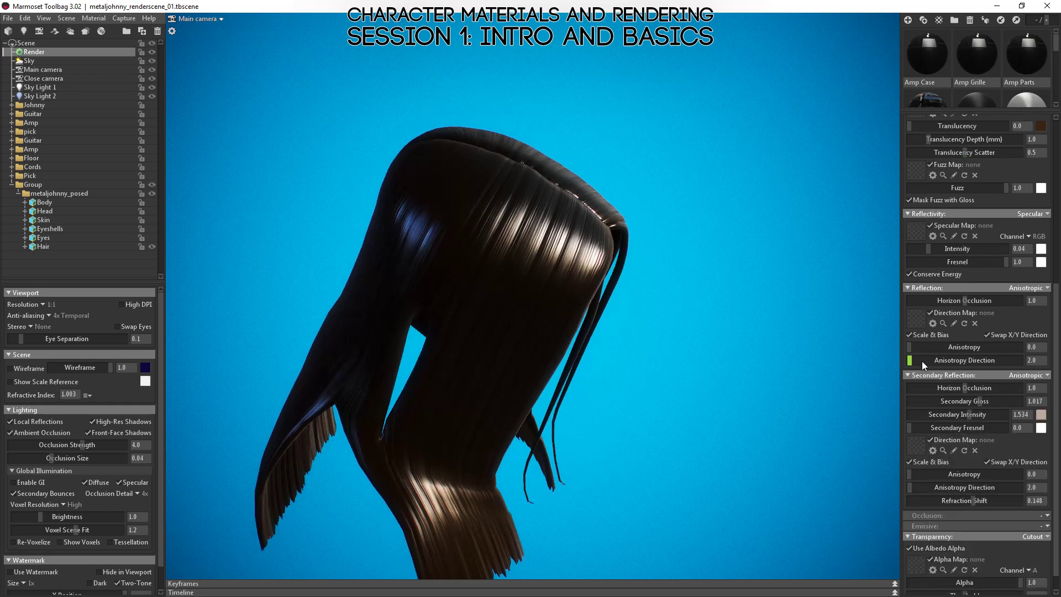
# Step: Set the Hair material's Anisotropy to 1.0 in both reflection and secondary reflection, and check the highlights from different heights
pyautogui.moveTo(921, 348); pyautogui.dragTo(1052, 351)
pyautogui.moveTo(536, 256); pyautogui.dragTo(549, 209)
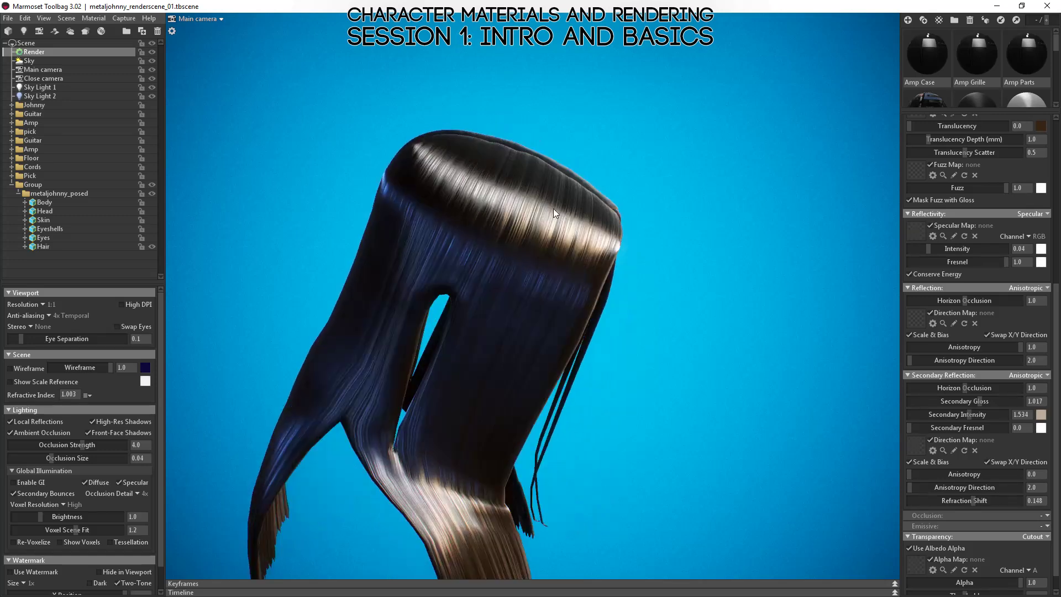
pyautogui.moveTo(910, 475); pyautogui.dragTo(1022, 475)
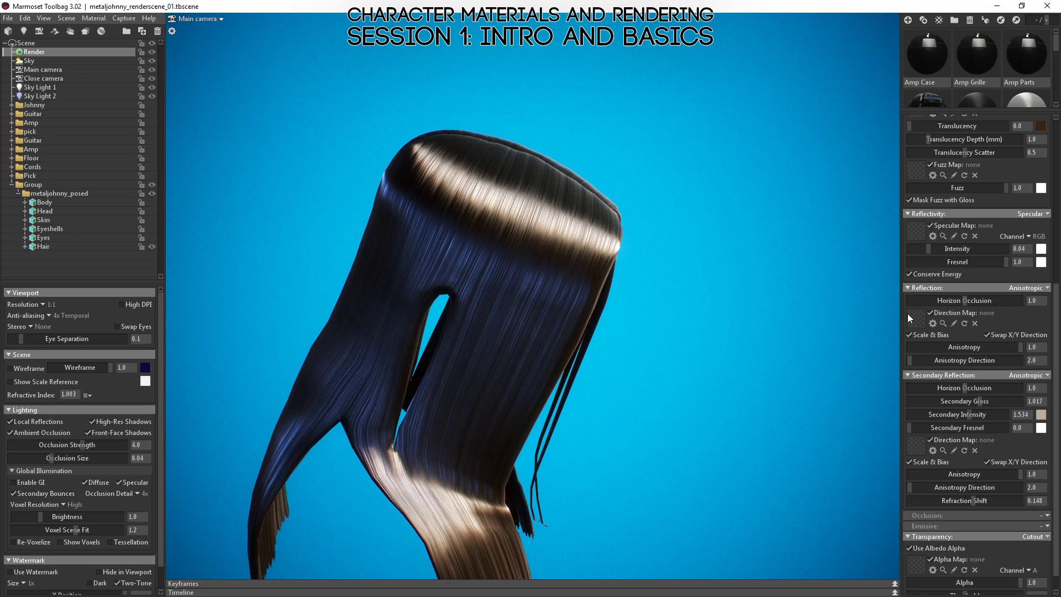
pyautogui.moveTo(655, 353); pyautogui.dragTo(676, 456)
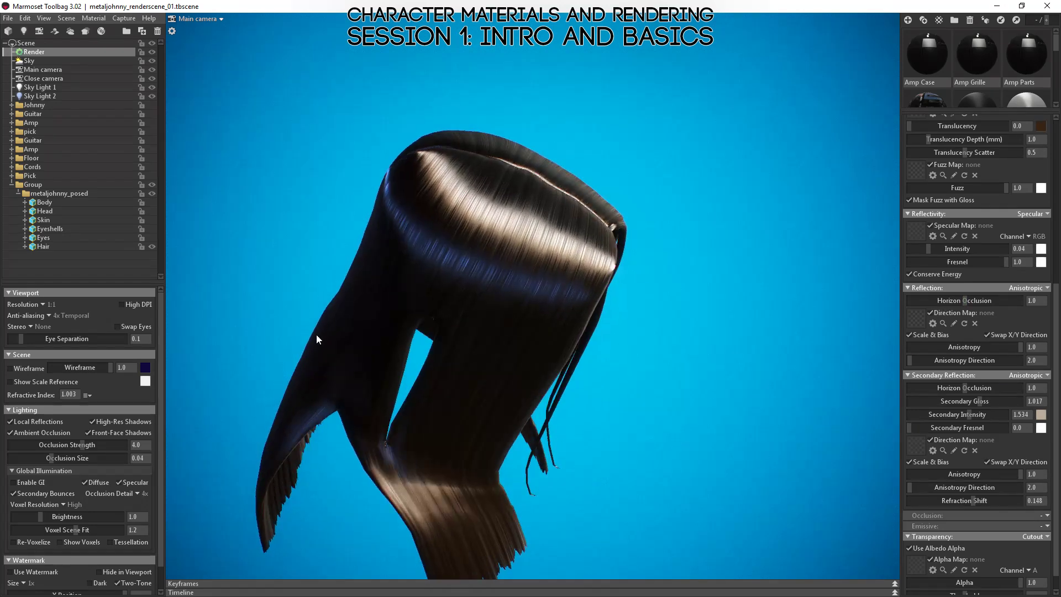
pyautogui.moveTo(482, 304); pyautogui.dragTo(499, 248)
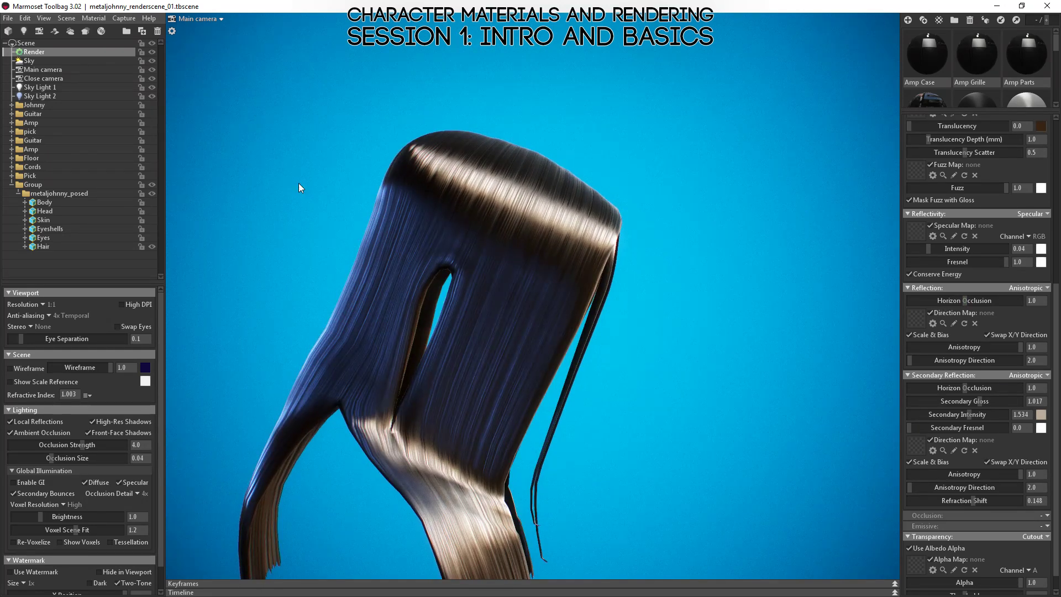
# Step: Examine the hair's warm and blue anisotropic highlights from different heights and distances, including a close-up of the strands
pyautogui.moveTo(666, 271); pyautogui.dragTo(574, 266)
pyautogui.moveTo(574, 266); pyautogui.dragTo(574, 231, button='right')
pyautogui.moveTo(574, 231); pyautogui.dragTo(679, 366)
pyautogui.moveTo(680, 366); pyautogui.dragTo(605, 247, button='right')
pyautogui.moveTo(605, 249); pyautogui.dragTo(540, 314)
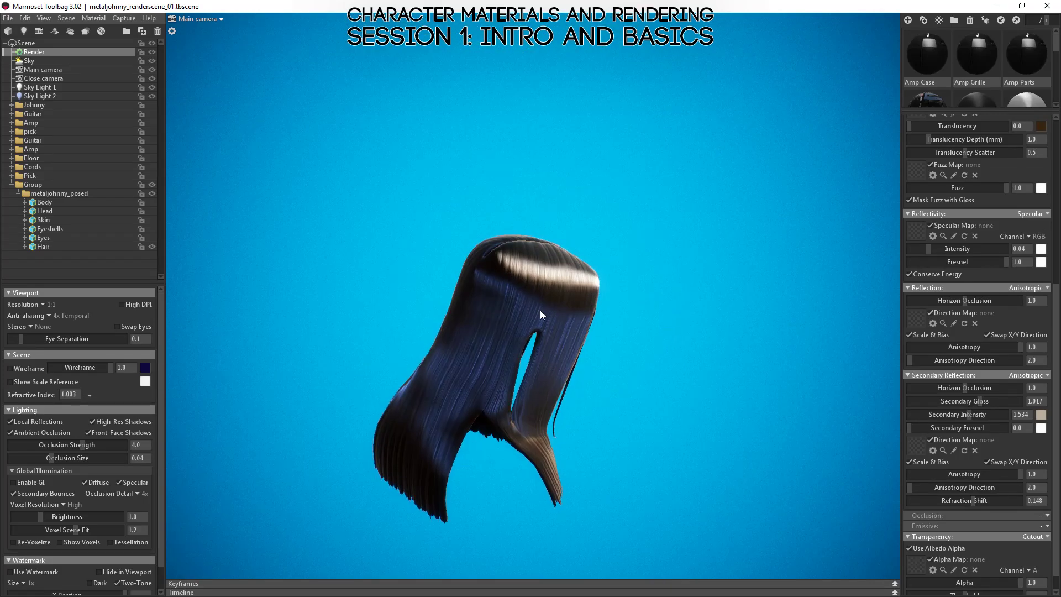
pyautogui.moveTo(602, 256); pyautogui.dragTo(717, 384)
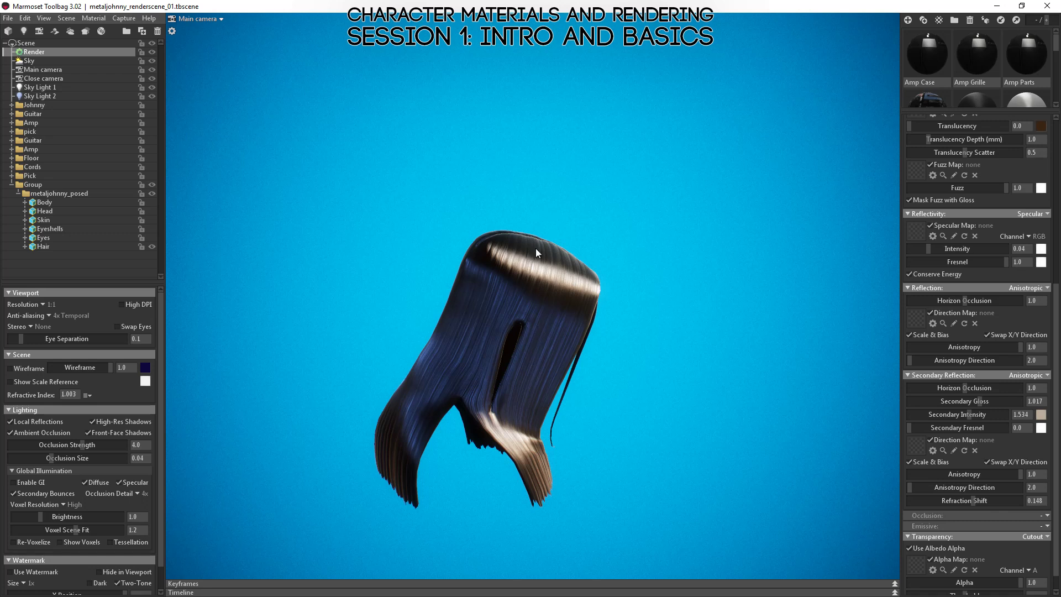
pyautogui.moveTo(535, 249); pyautogui.dragTo(585, 228)
pyautogui.moveTo(585, 228); pyautogui.dragTo(618, 303, button='right')
pyautogui.moveTo(618, 303); pyautogui.dragTo(593, 341)
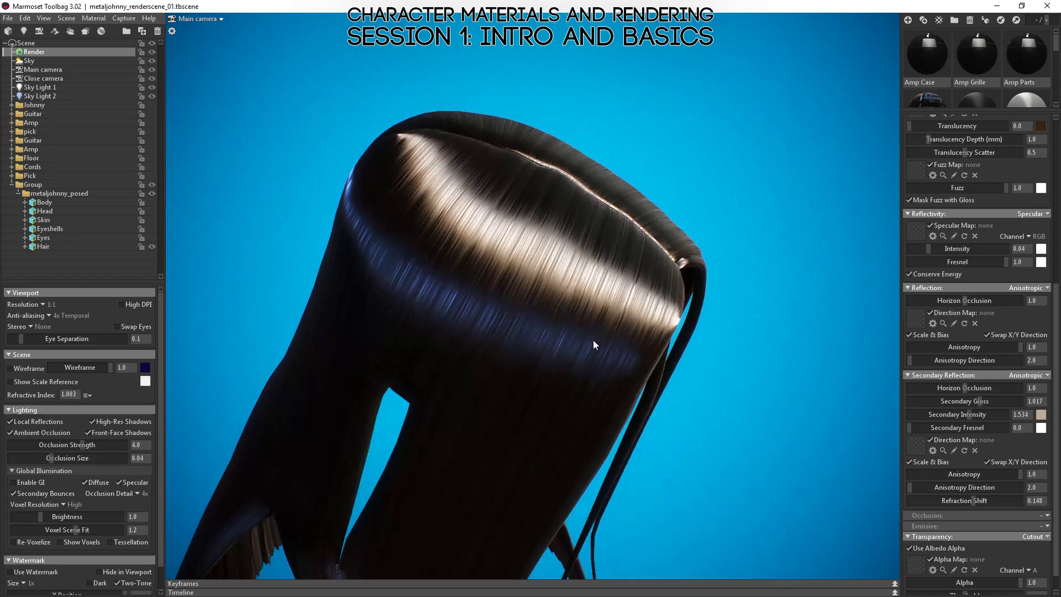
pyautogui.scroll(5, 593, 340)
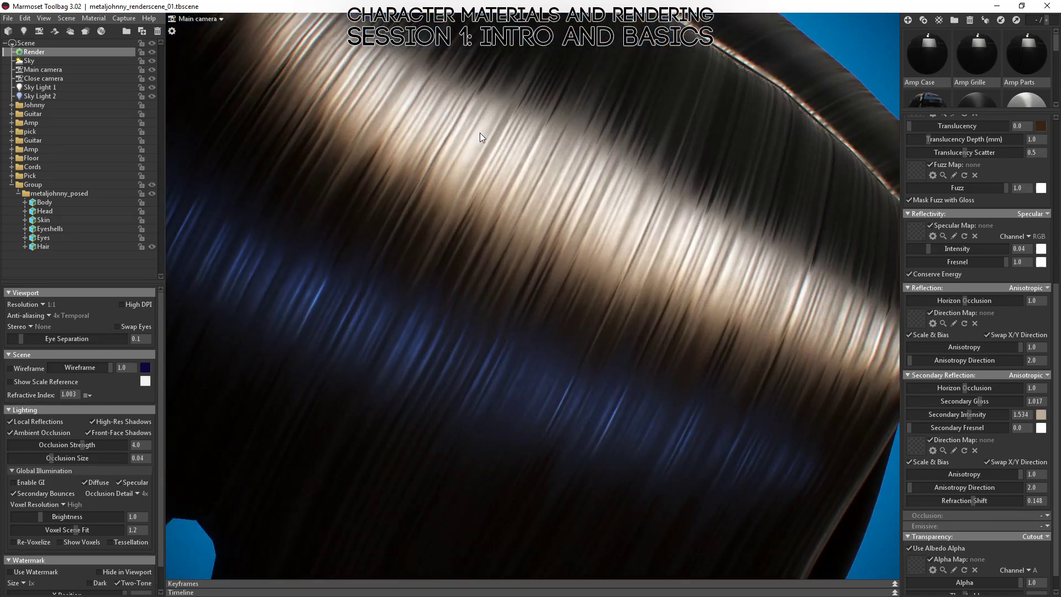
pyautogui.moveTo(480, 138); pyautogui.dragTo(645, 327)
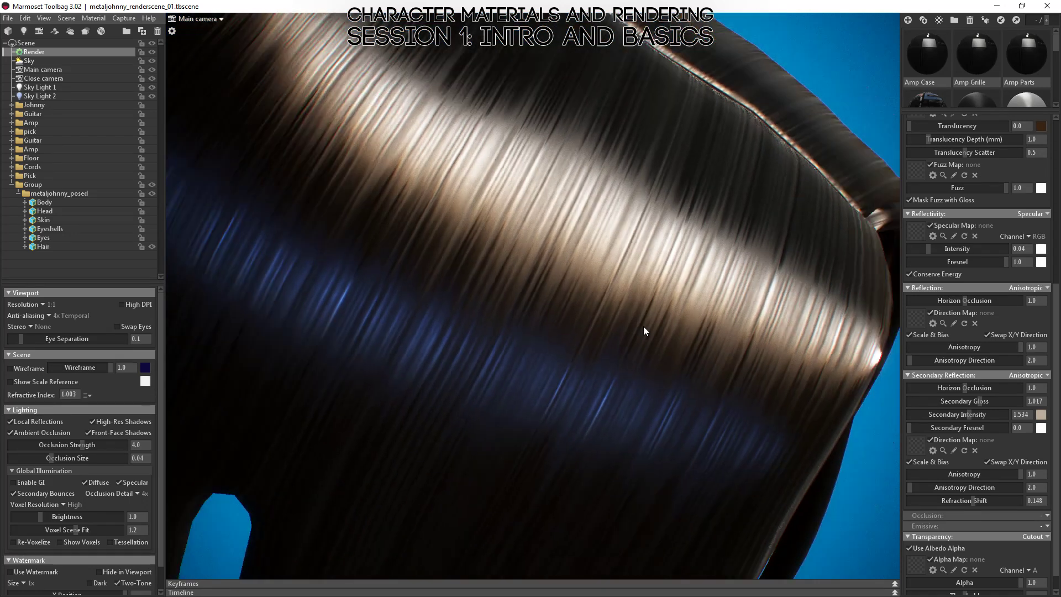
pyautogui.moveTo(644, 326); pyautogui.dragTo(583, 231, button='right')
pyautogui.moveTo(583, 231); pyautogui.dragTo(710, 379)
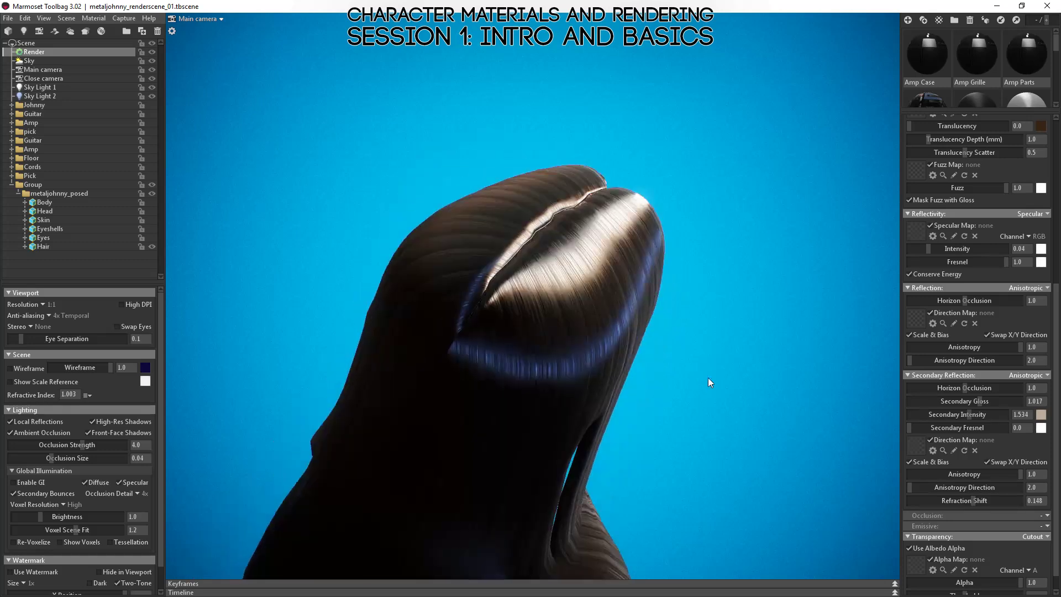
# Step: Select the Hair mesh and compare how the highlights follow its surface from the front and both sides
pyautogui.moveTo(581, 464); pyautogui.dragTo(468, 353)
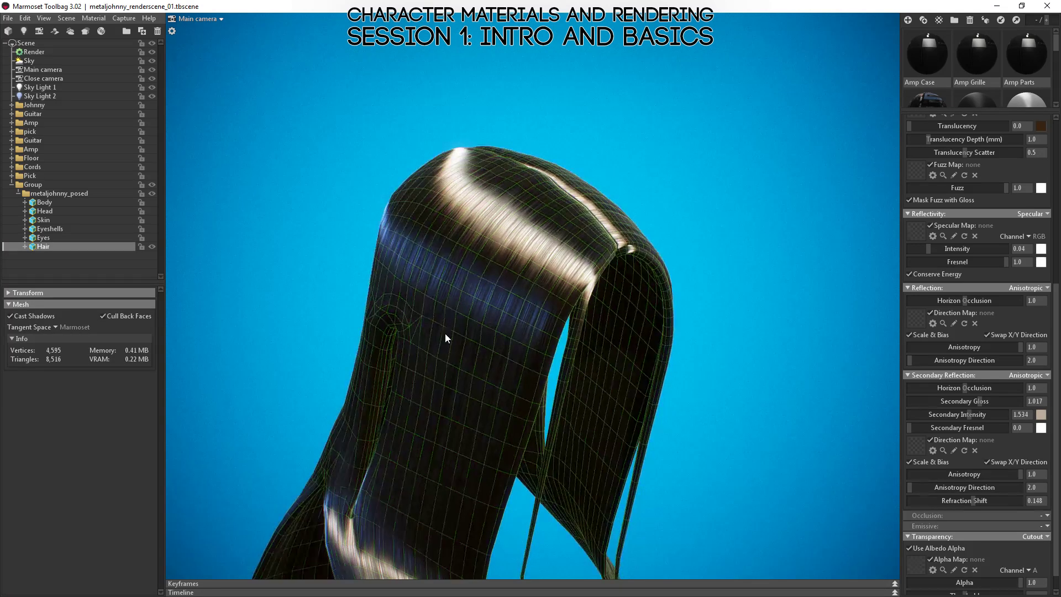
pyautogui.moveTo(445, 333); pyautogui.dragTo(574, 322)
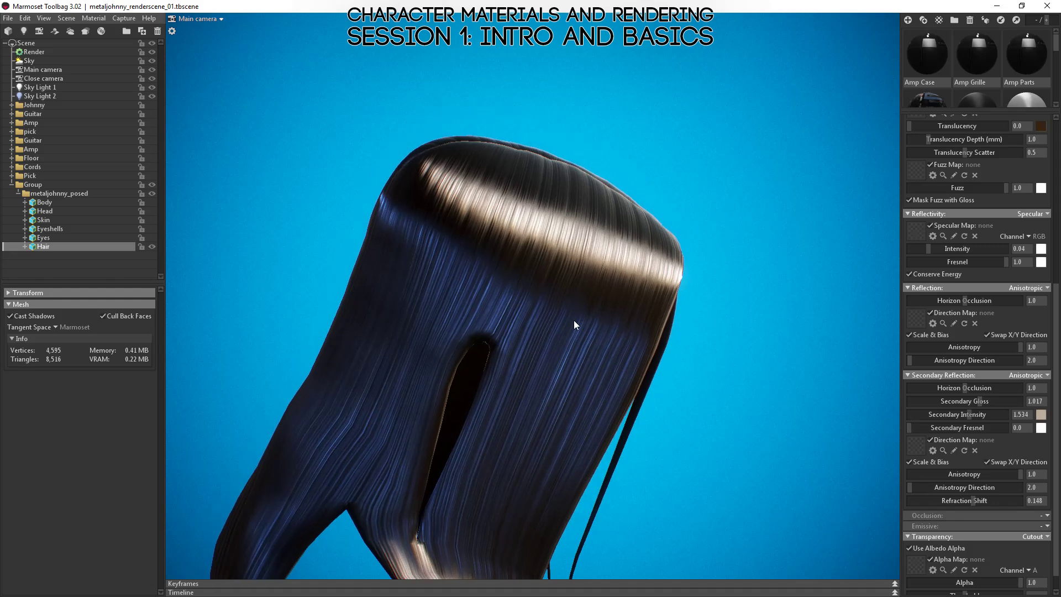
pyautogui.moveTo(674, 339); pyautogui.dragTo(556, 261)
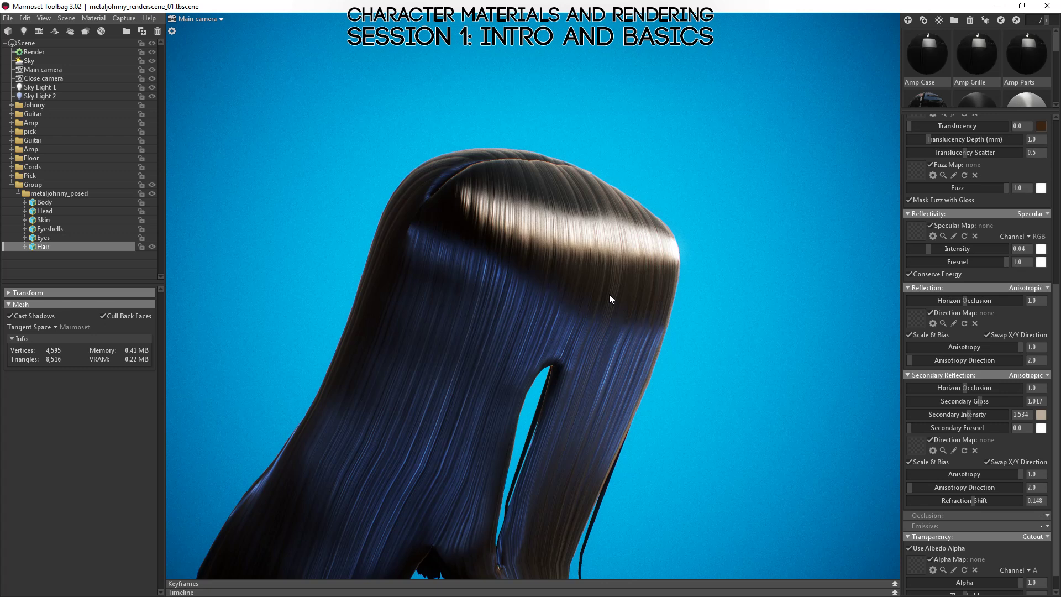
pyautogui.moveTo(645, 287); pyautogui.dragTo(565, 215)
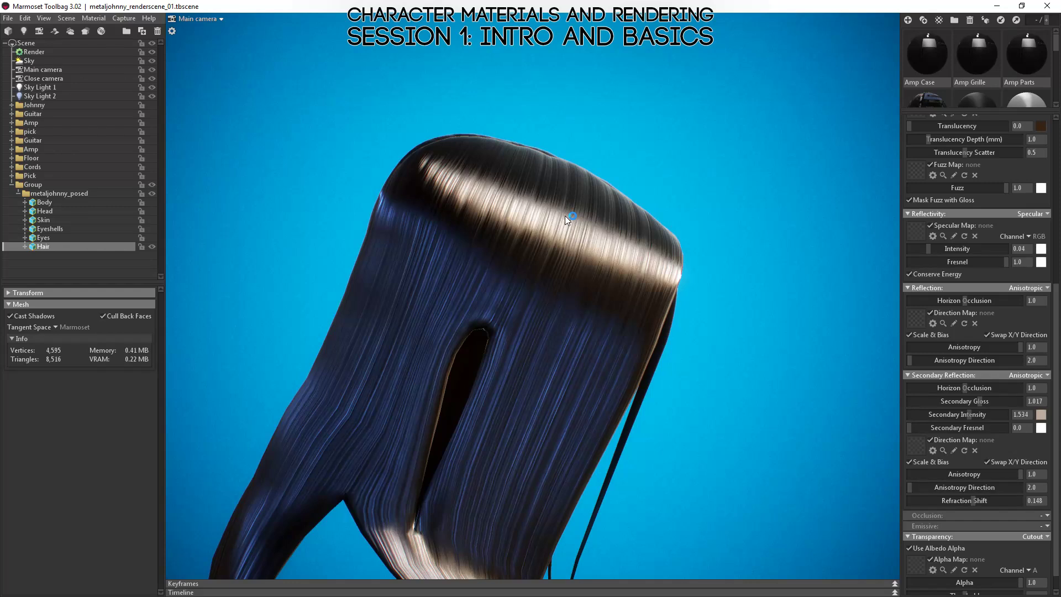
pyautogui.moveTo(600, 304)
pyautogui.mouseDown()
pyautogui.moveTo(595, 283)
pyautogui.moveTo(579, 303)
pyautogui.moveTo(607, 320)
pyautogui.mouseUp()
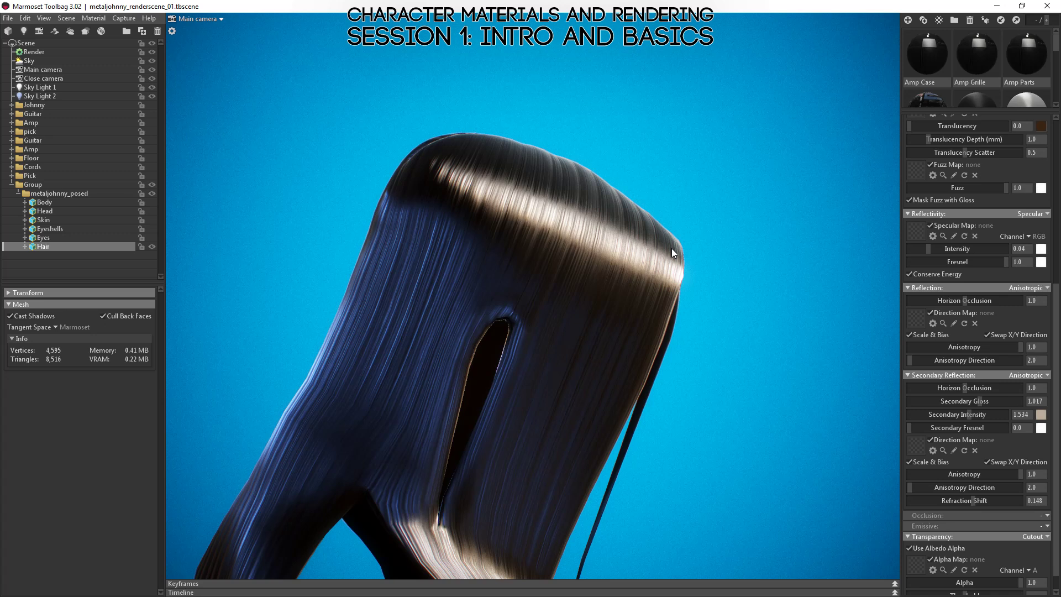
pyautogui.moveTo(661, 234); pyautogui.dragTo(653, 278)
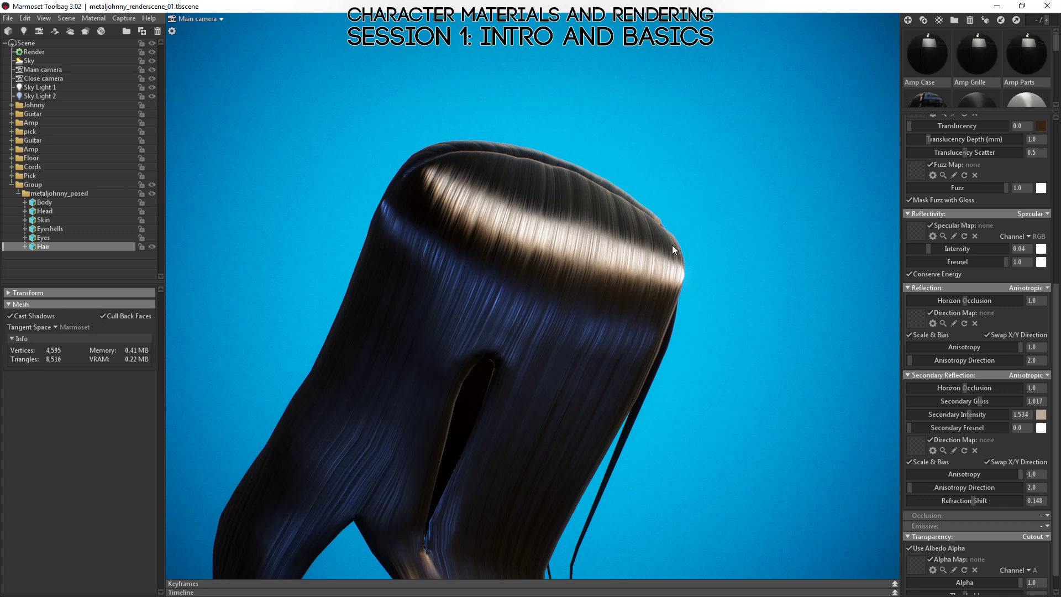
pyautogui.moveTo(672, 244); pyautogui.dragTo(459, 240)
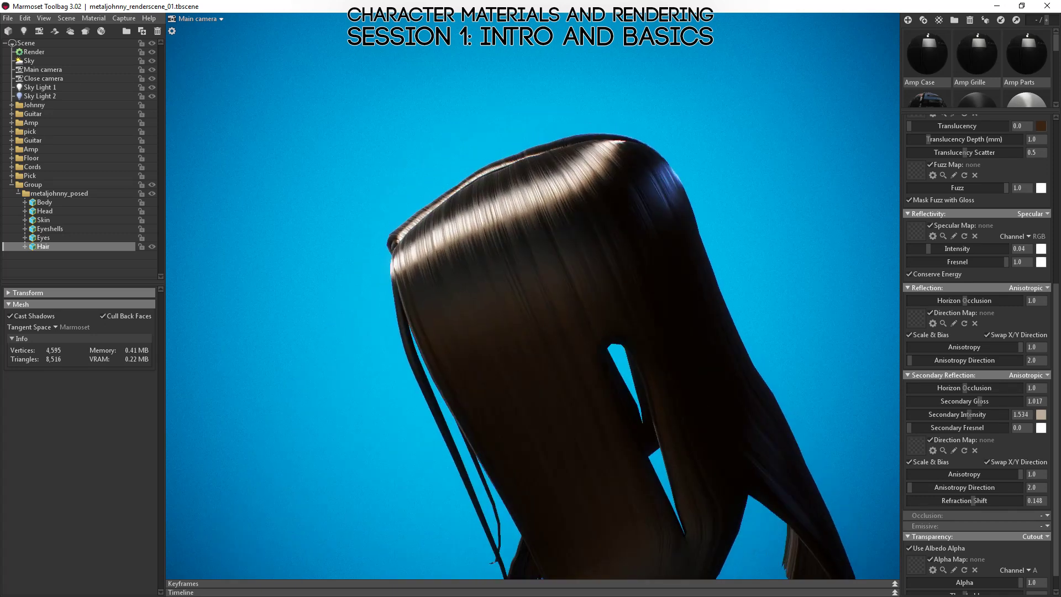
# Step: Enlarge the material library to show all materials and select the Guitar material
pyautogui.moveTo(932, 115); pyautogui.dragTo(935, 350)
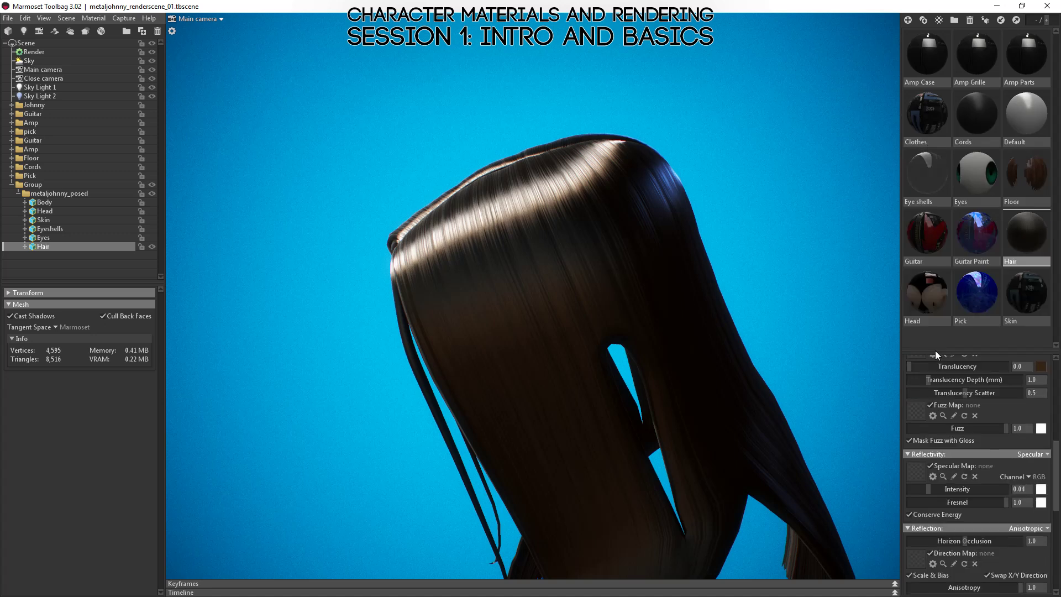
pyautogui.click(922, 231)
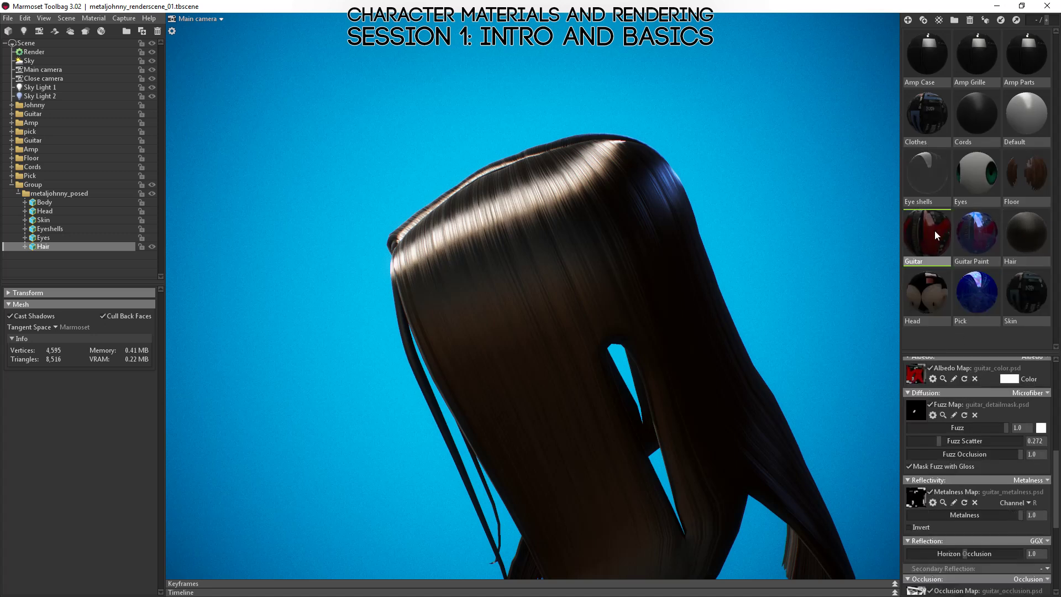
pyautogui.moveTo(498, 276); pyautogui.dragTo(549, 273)
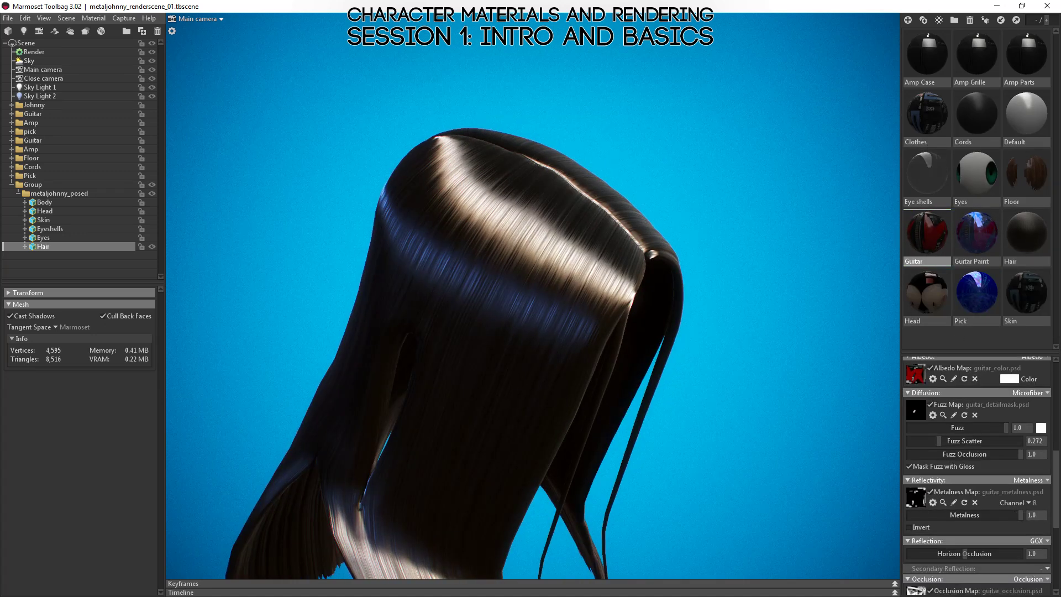
# Step: Hide the Hair mesh and collapse its group, then show the second Guitar folder and frame it in the viewport
pyautogui.click(152, 246)
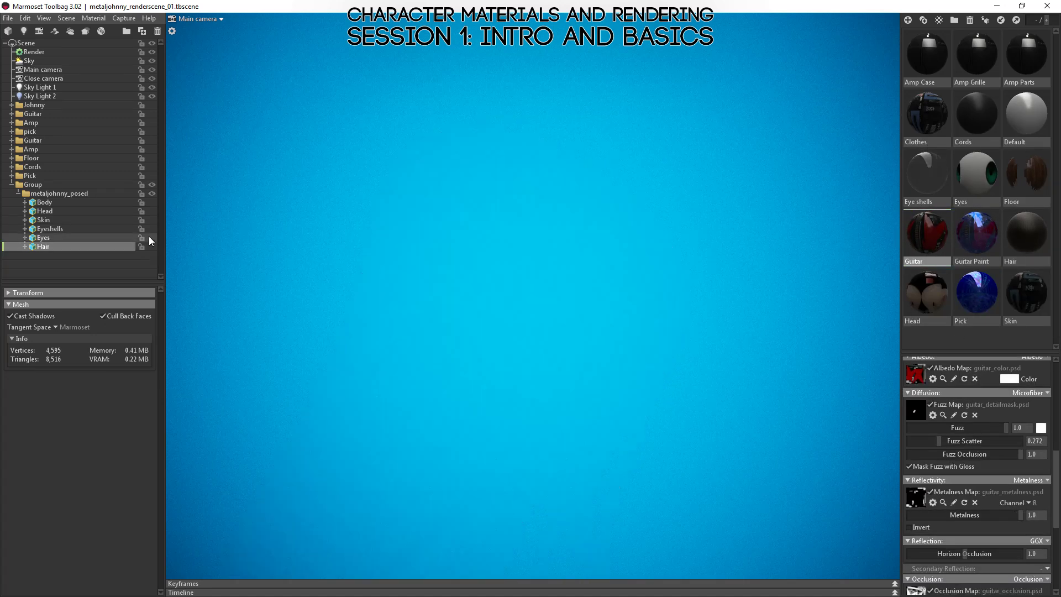
pyautogui.click(12, 185)
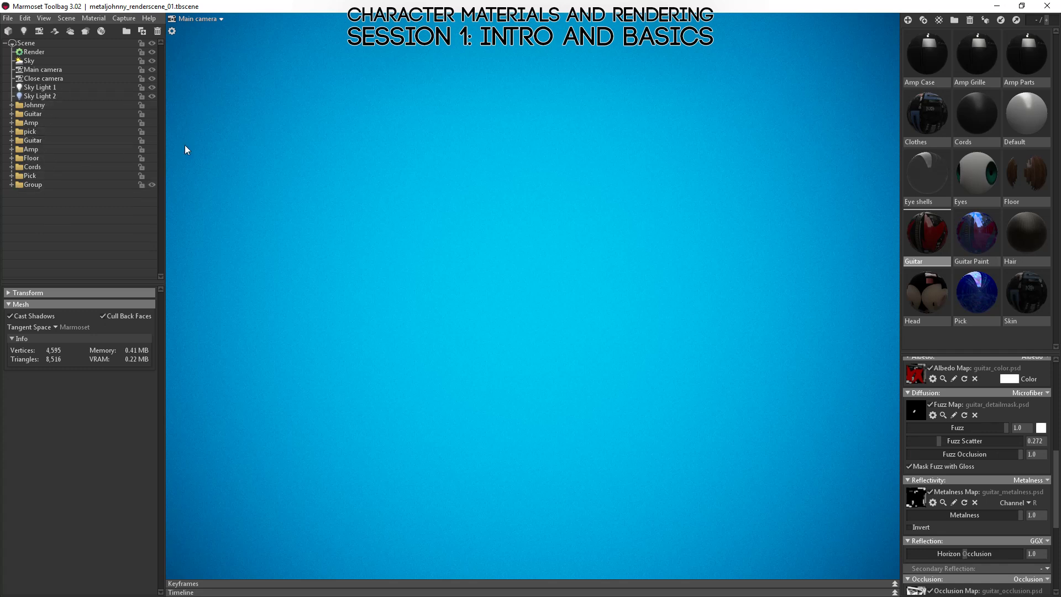
pyautogui.click(152, 140)
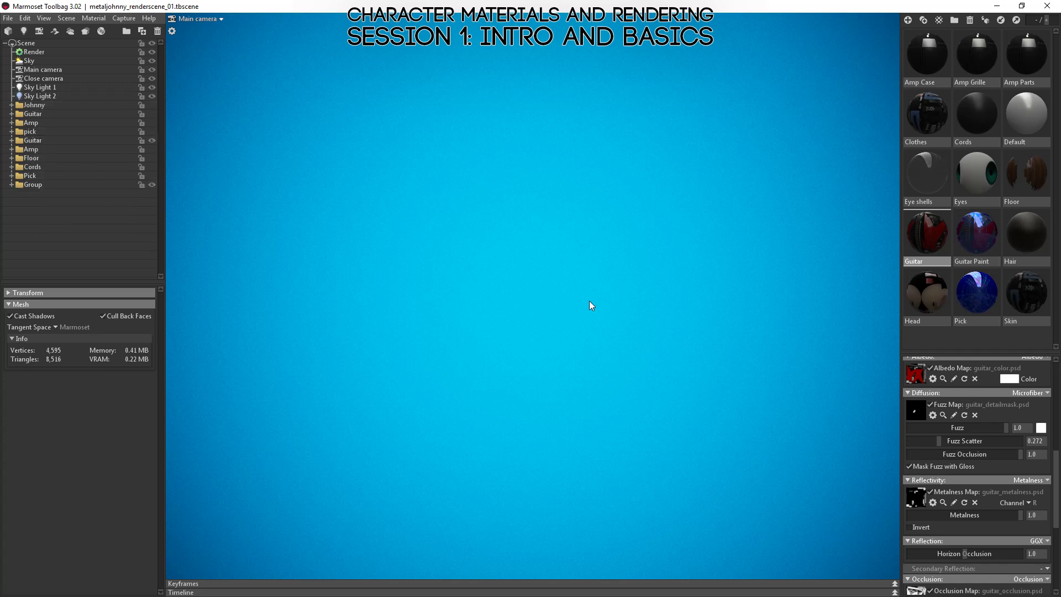
pyautogui.click(32, 140)
pyautogui.moveTo(497, 243); pyautogui.dragTo(734, 533)
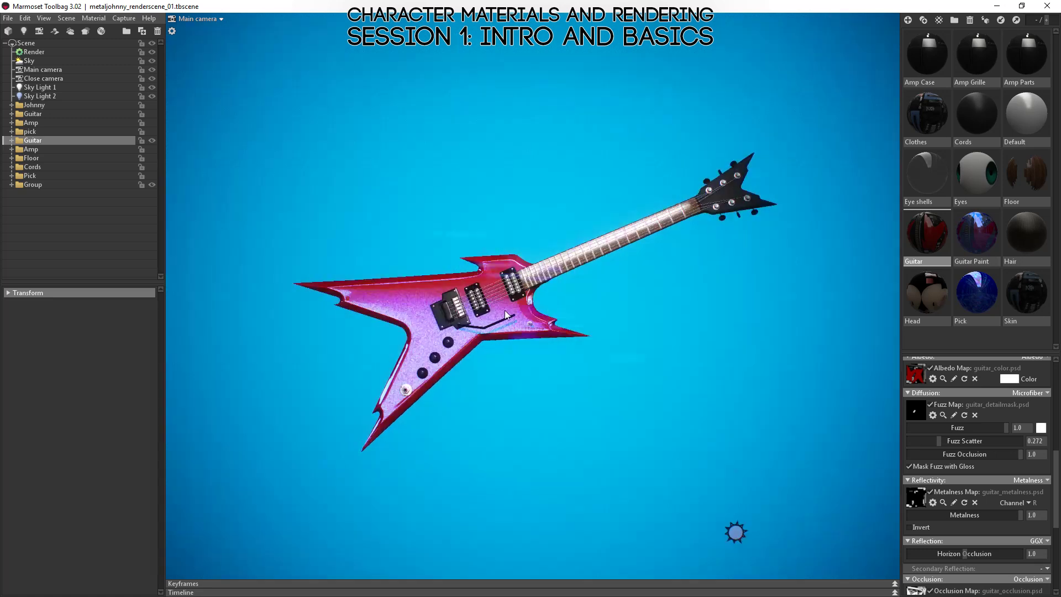
# Step: Expand the visible Guitar folder to list its Neck and Body meshes with their assigned materials
pyautogui.scroll(8, 571, 387)
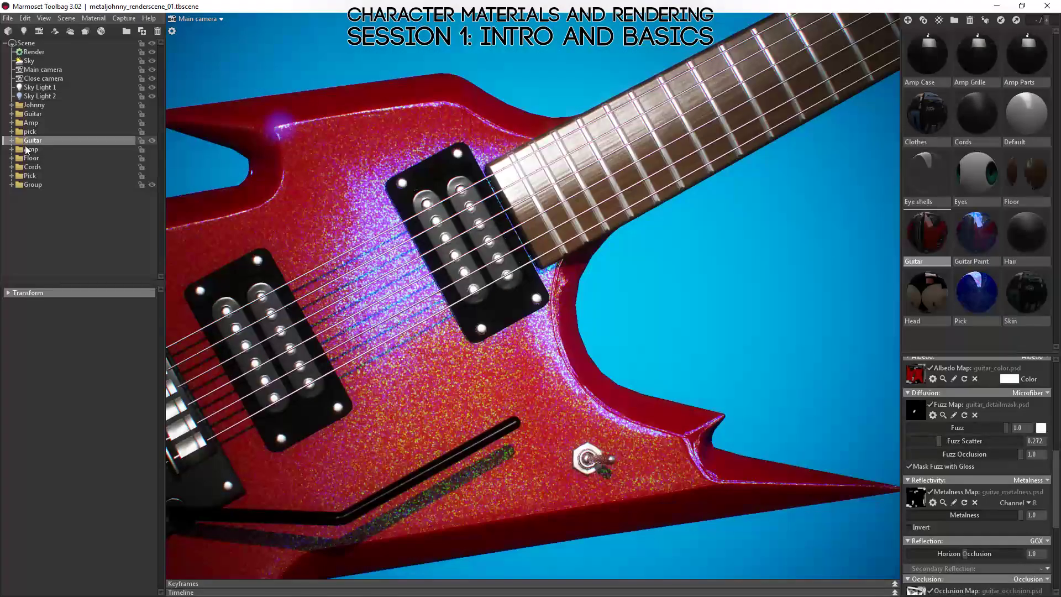
pyautogui.click(12, 141)
pyautogui.scroll(-5, 643, 231)
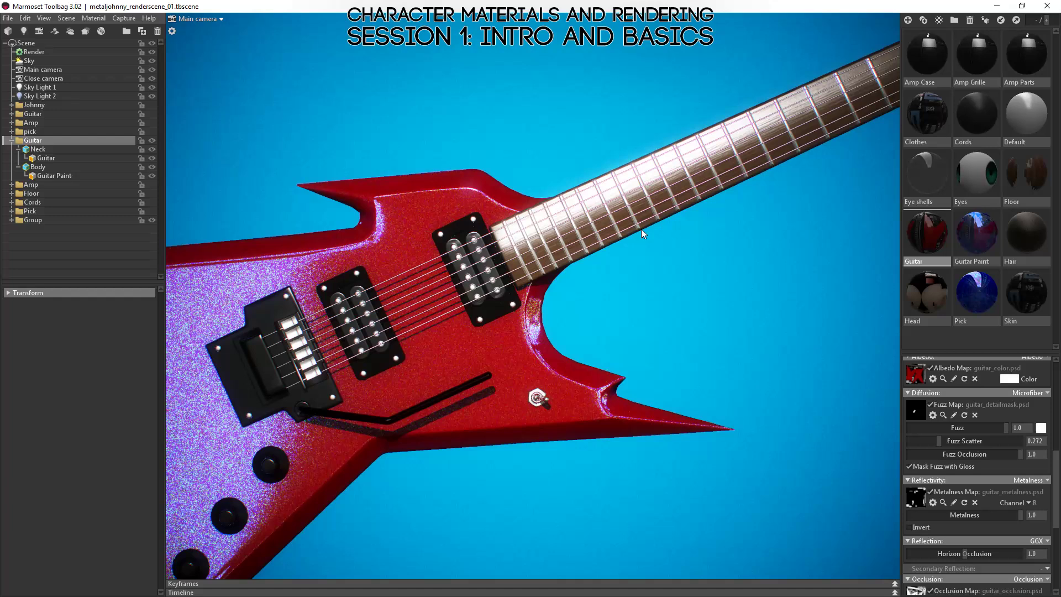
# Step: Compare the Guitar Paint and Guitar materials' settings and examine the guitar's bridge, pickups and neck
pyautogui.moveTo(641, 229); pyautogui.dragTo(764, 316)
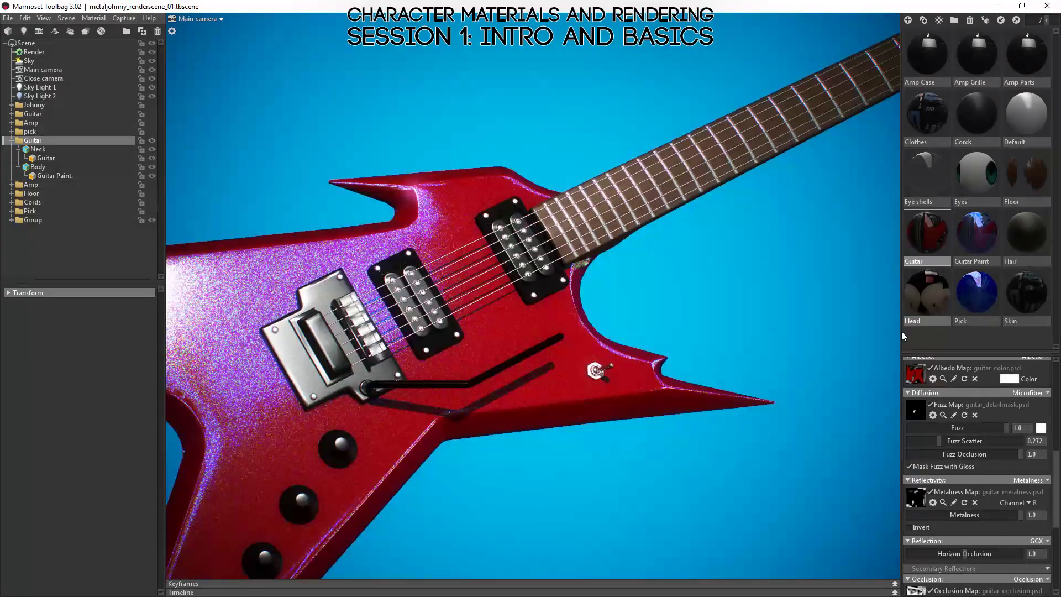
pyautogui.click(976, 245)
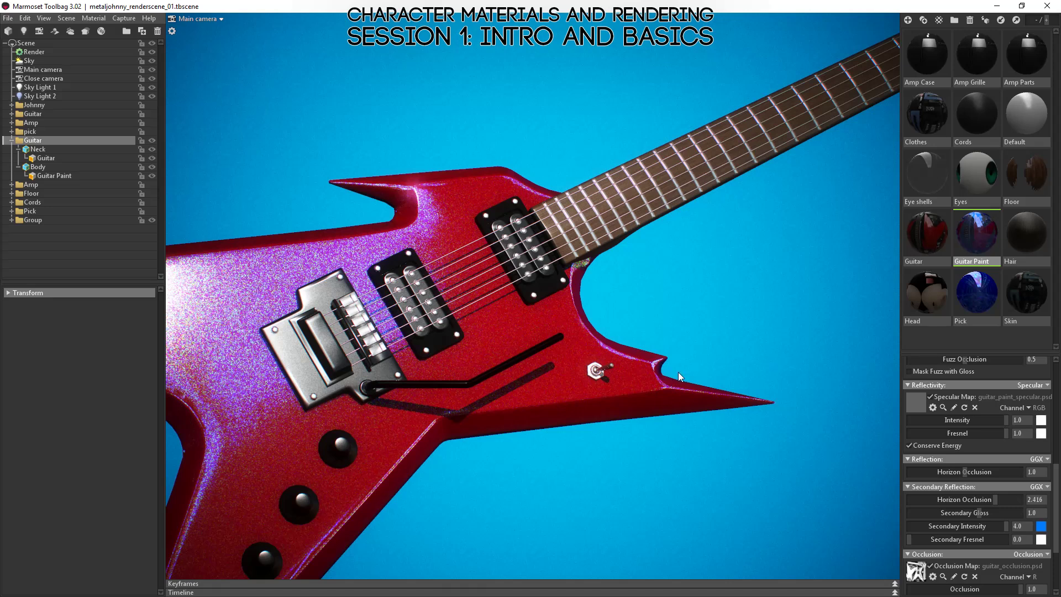
pyautogui.click(921, 238)
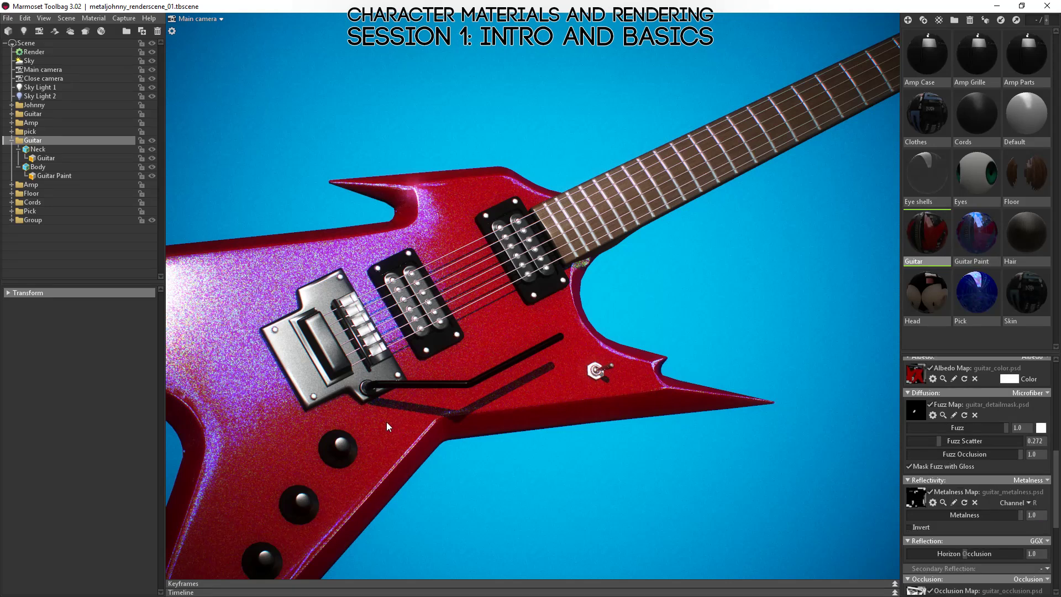
pyautogui.moveTo(387, 422); pyautogui.dragTo(374, 306)
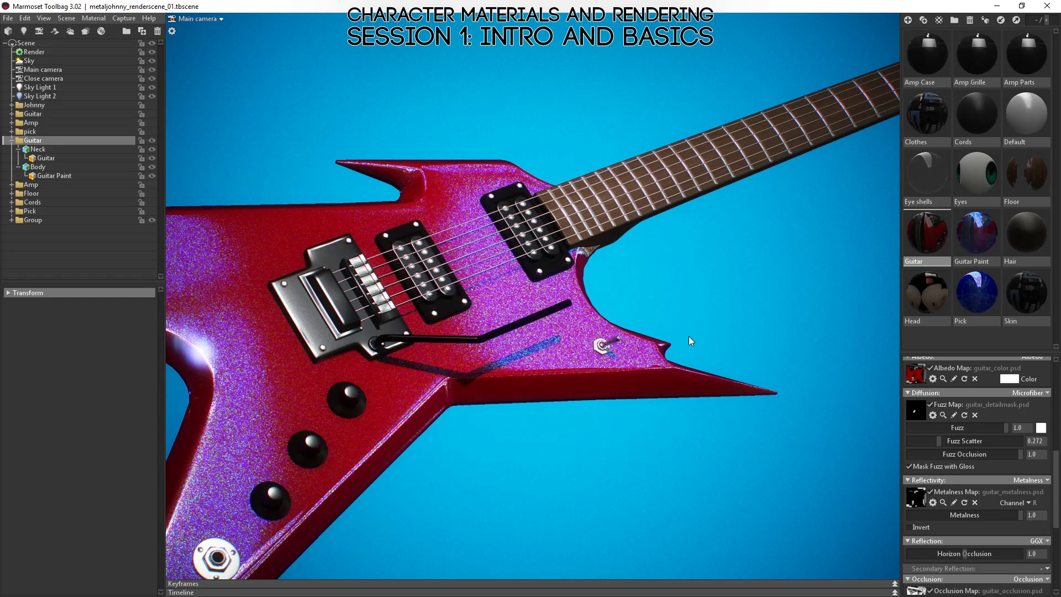
pyautogui.moveTo(688, 336); pyautogui.dragTo(765, 297)
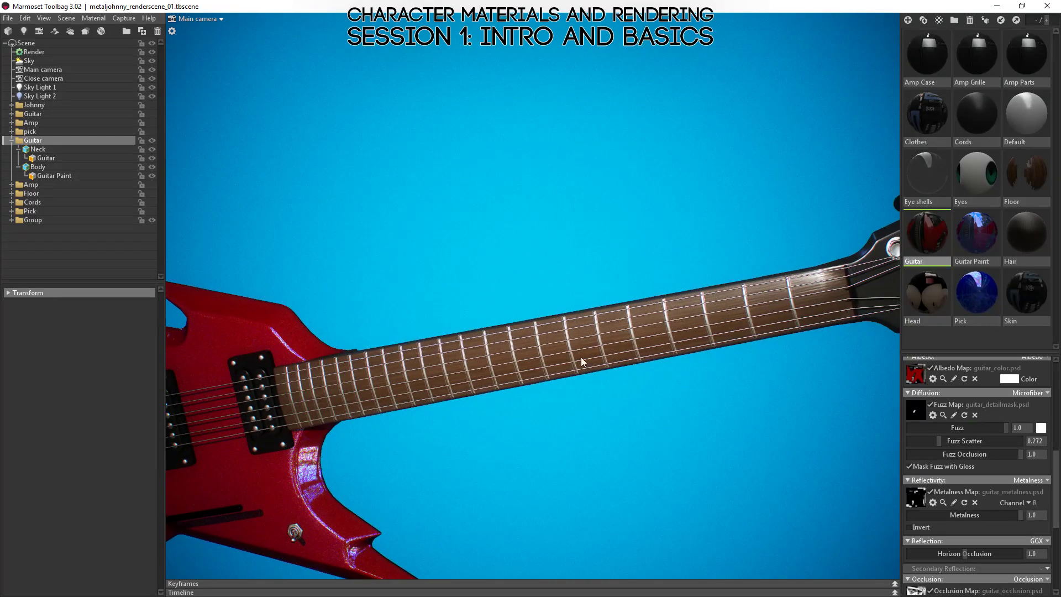
pyautogui.moveTo(581, 362)
pyautogui.mouseDown()
pyautogui.moveTo(415, 382)
pyautogui.moveTo(586, 261)
pyautogui.moveTo(460, 300)
pyautogui.moveTo(584, 310)
pyautogui.moveTo(472, 373)
pyautogui.moveTo(486, 367)
pyautogui.mouseUp()
# Step: Select the Guitar Paint material and examine the body's metallic flake and colored reflections from various angles and distances
pyautogui.click(980, 240)
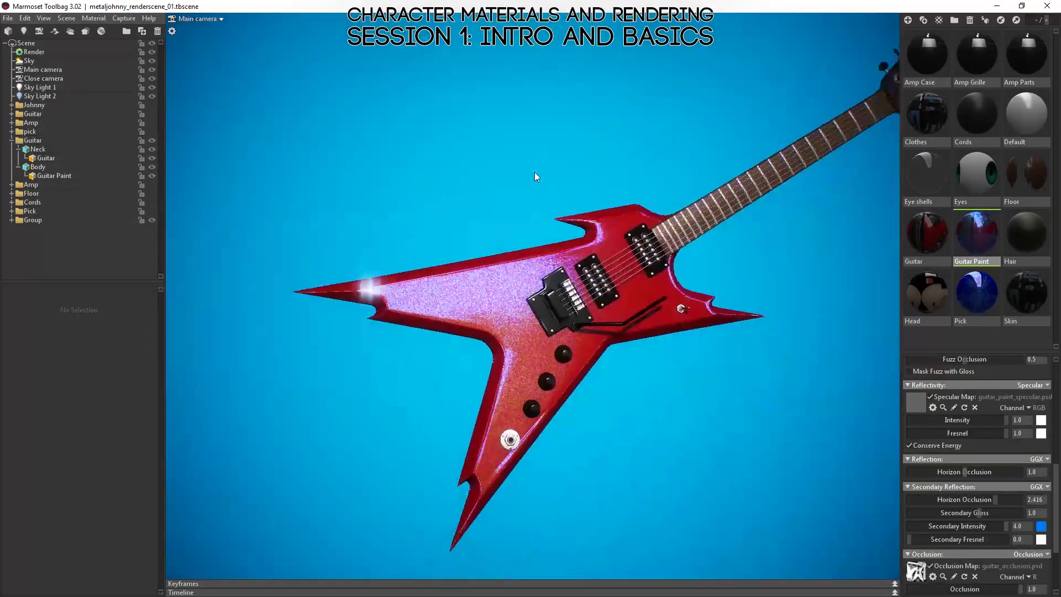
pyautogui.moveTo(535, 171); pyautogui.dragTo(287, 386)
pyautogui.moveTo(691, 285); pyautogui.dragTo(631, 256)
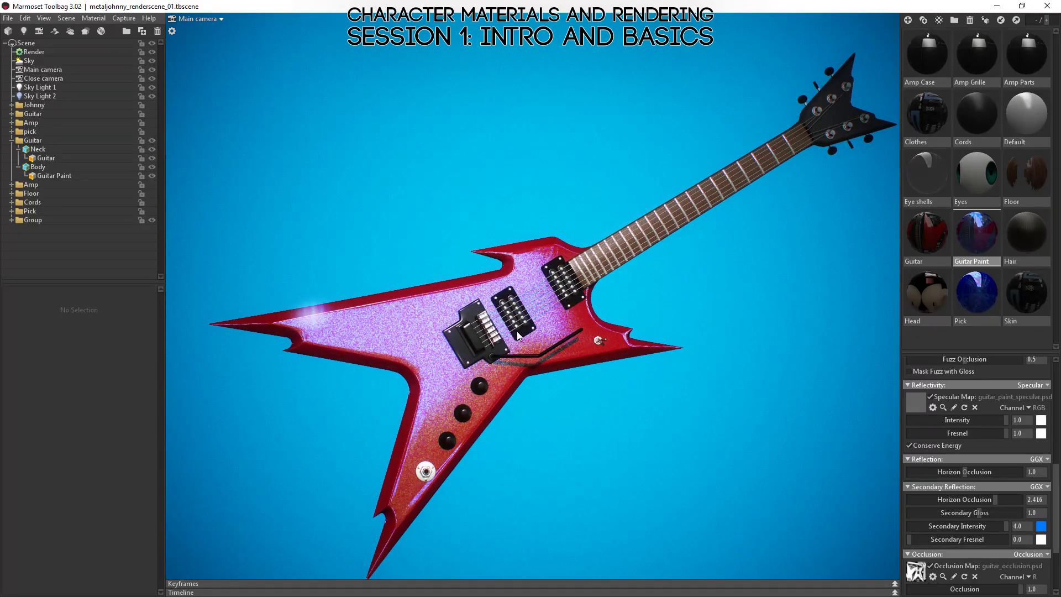
pyautogui.moveTo(534, 229); pyautogui.dragTo(578, 358, button='right')
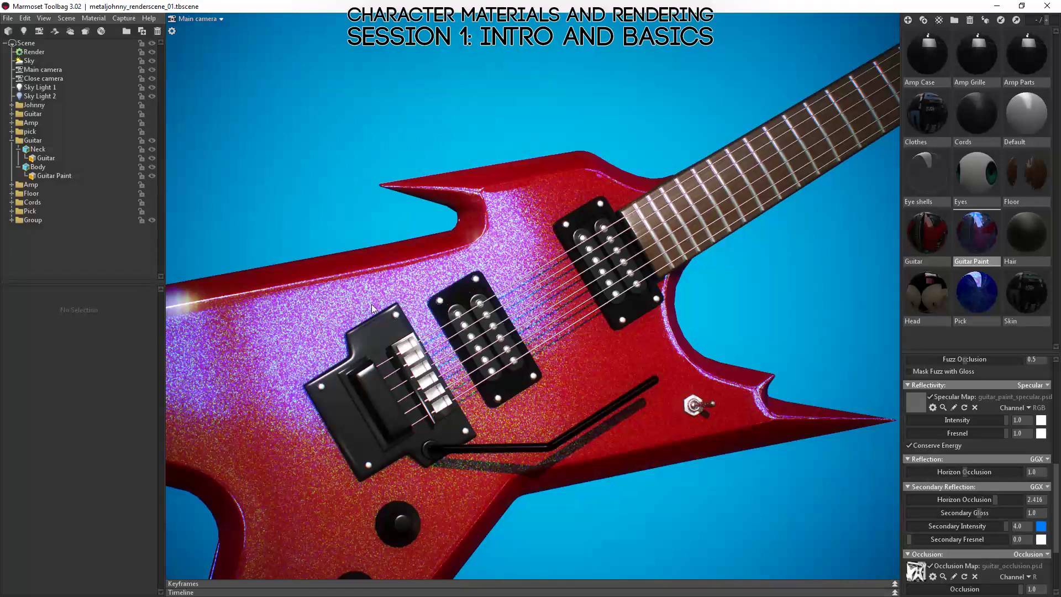
pyautogui.moveTo(578, 358); pyautogui.dragTo(588, 324)
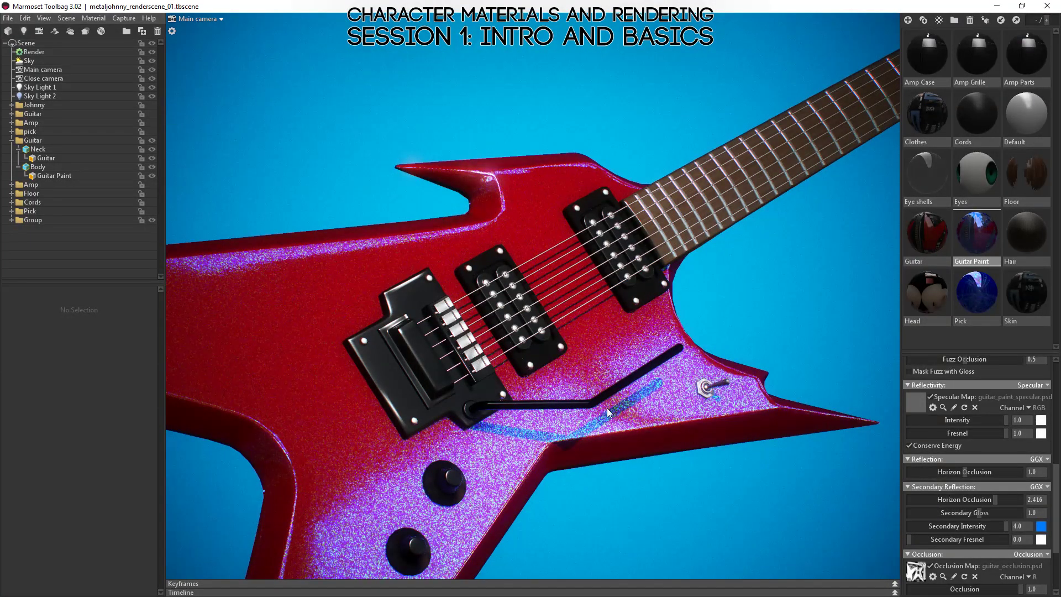
pyautogui.moveTo(583, 417); pyautogui.dragTo(595, 370, button='middle')
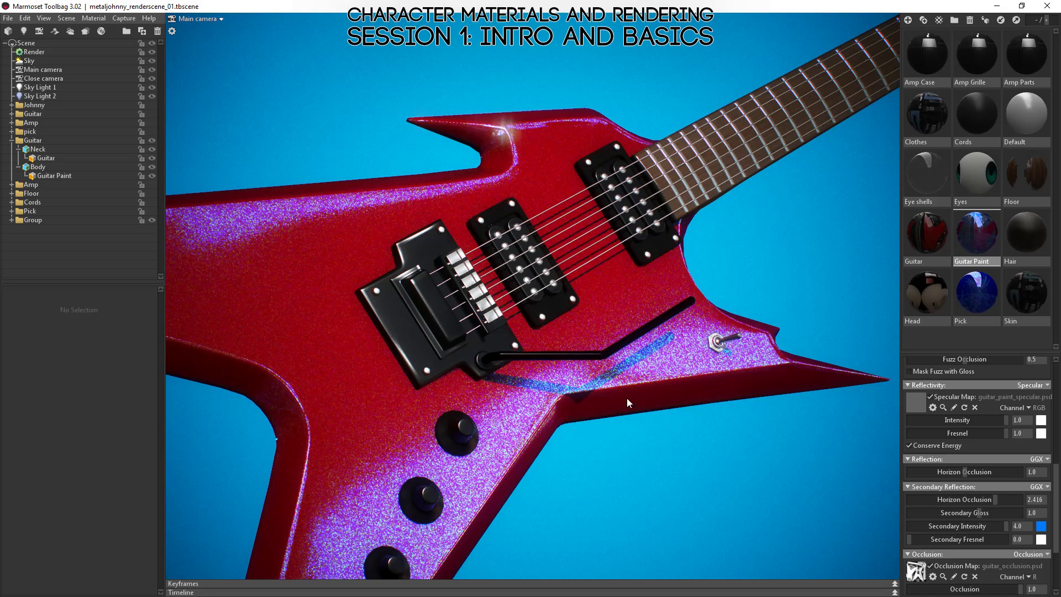
pyautogui.moveTo(627, 398); pyautogui.dragTo(640, 384)
pyautogui.scroll(-5, 572, 300)
pyautogui.moveTo(588, 314)
pyautogui.mouseDown()
pyautogui.moveTo(577, 344)
pyautogui.moveTo(519, 356)
pyautogui.moveTo(531, 373)
pyautogui.moveTo(541, 333)
pyautogui.moveTo(603, 340)
pyautogui.moveTo(611, 383)
pyautogui.moveTo(585, 327)
pyautogui.mouseUp()
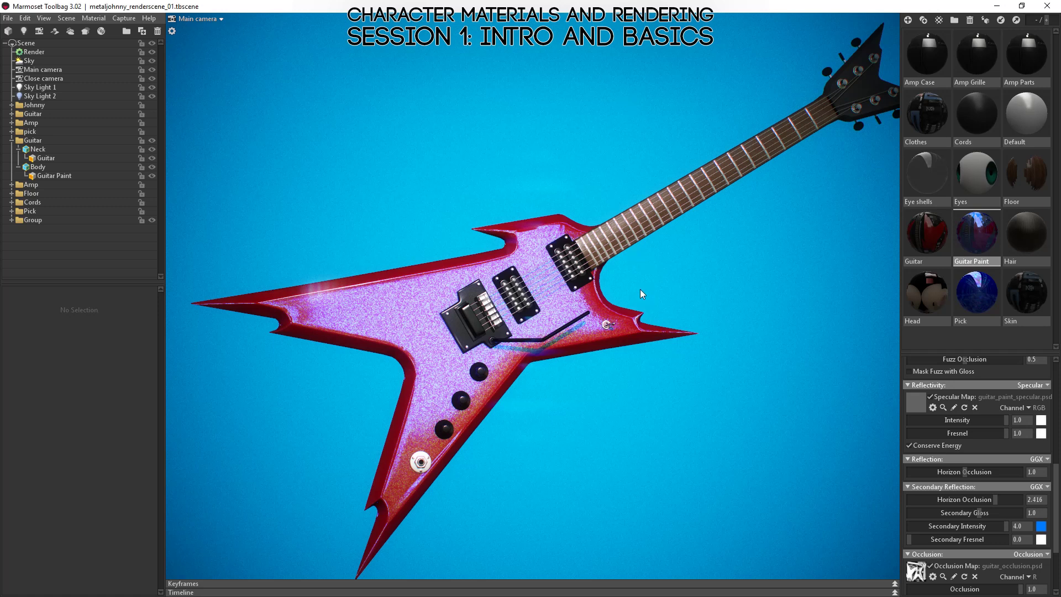
# Step: Enlarge the Guitar Paint material's settings area and bring its surface, gloss, albedo, microfiber and specular settings into view
pyautogui.click(971, 231)
pyautogui.moveTo(943, 352); pyautogui.dragTo(947, 148)
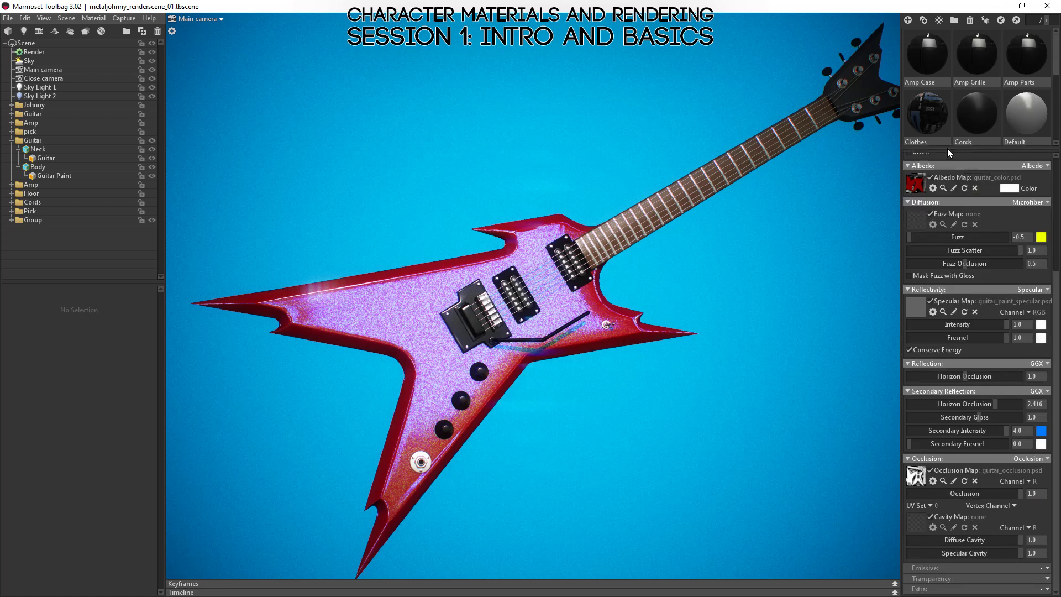
pyautogui.scroll(3, 1009, 370)
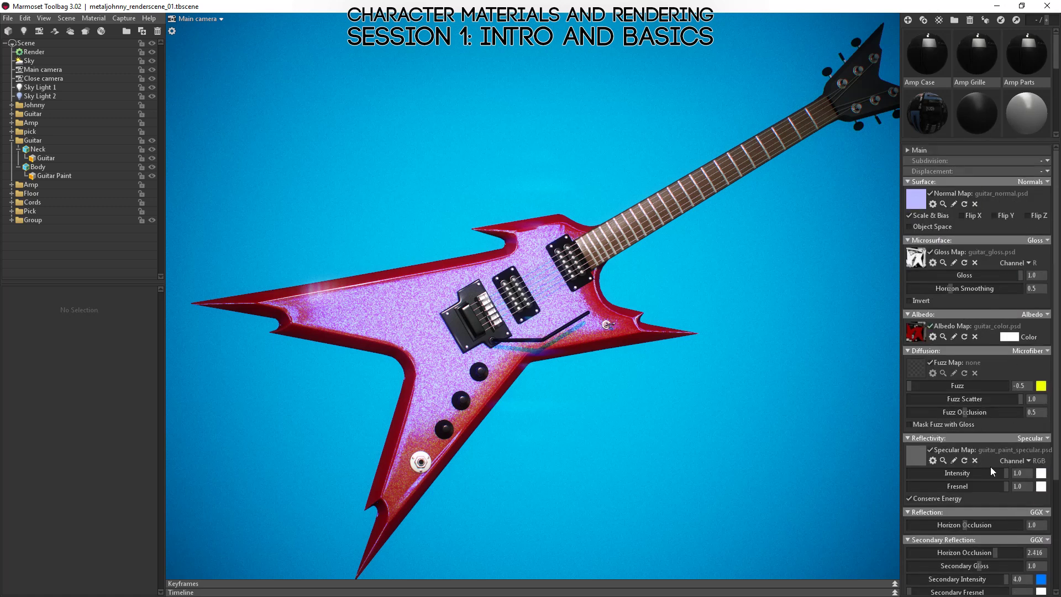
# Step: Bring the Guitar Paint's secondary reflection settings into view and examine the body's colored flakes close up and from a distance
pyautogui.scroll(-5, 991, 260)
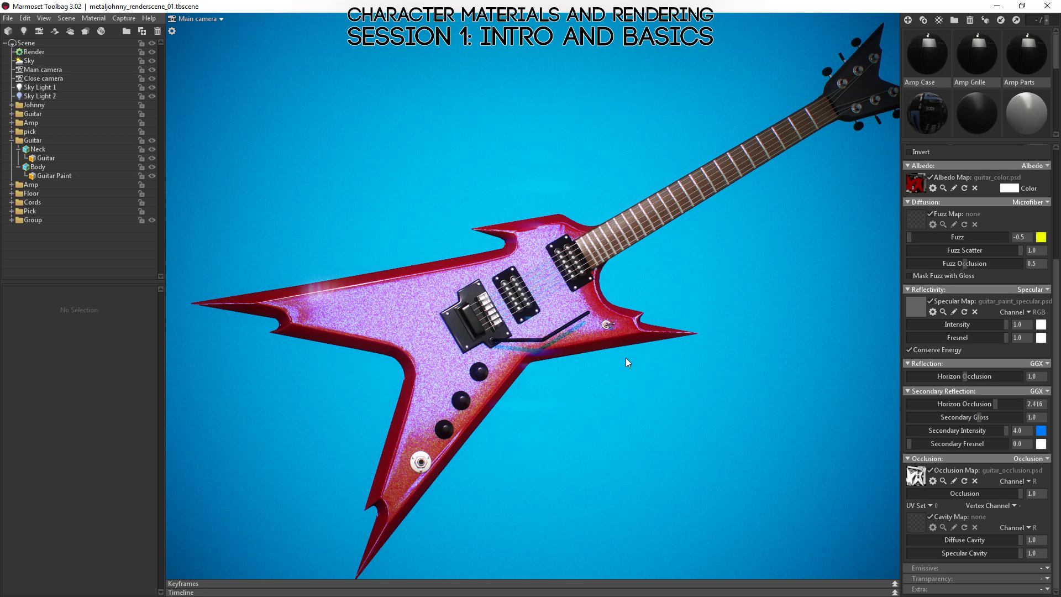
pyautogui.moveTo(626, 357); pyautogui.dragTo(537, 334)
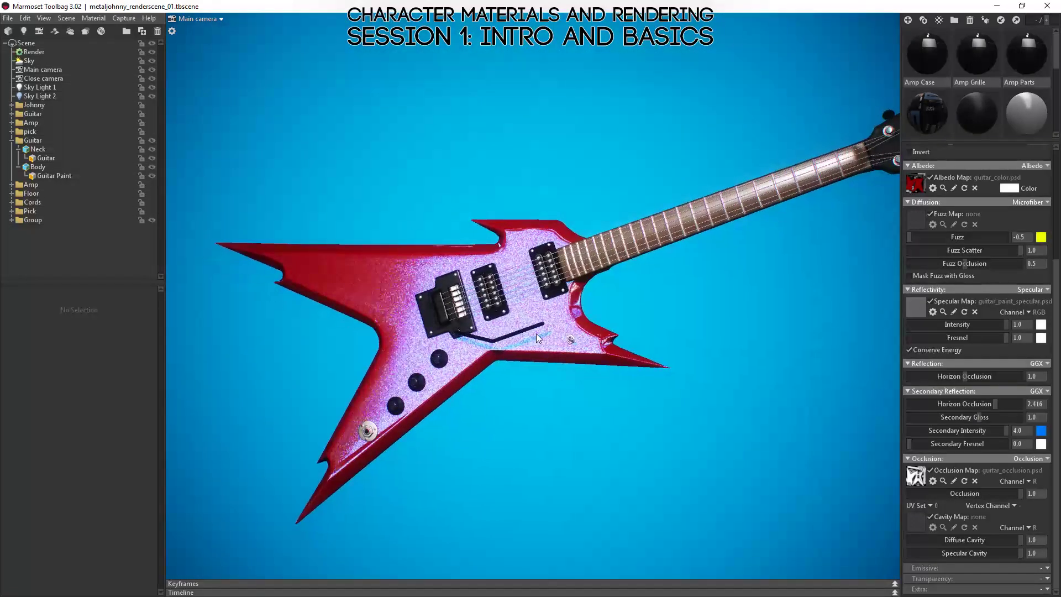
pyautogui.scroll(6, 612, 366)
pyautogui.moveTo(601, 344); pyautogui.dragTo(652, 296)
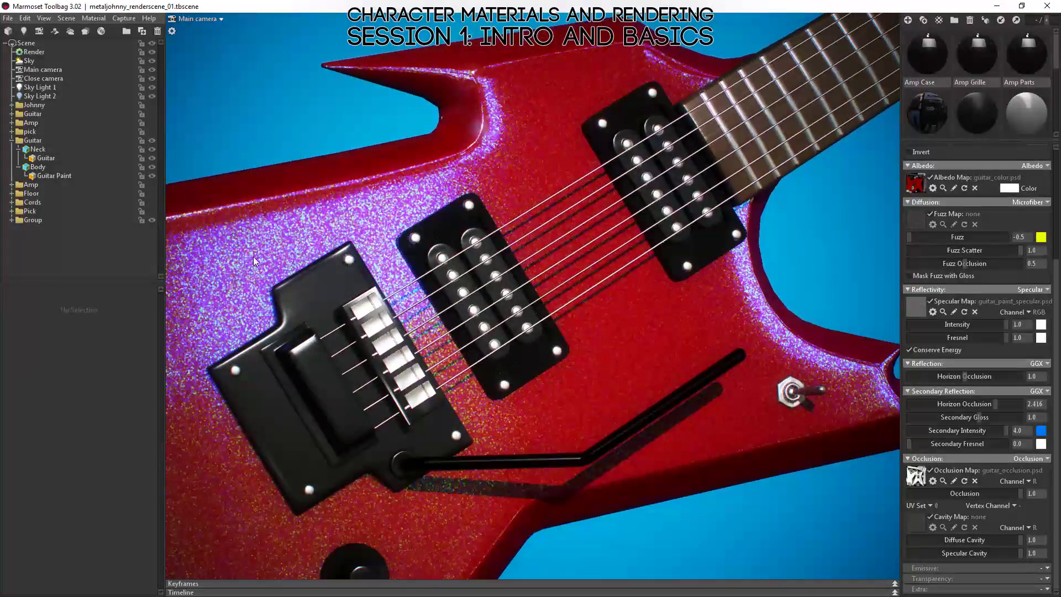
pyautogui.moveTo(686, 257)
pyautogui.mouseDown()
pyautogui.moveTo(674, 224)
pyautogui.moveTo(635, 245)
pyautogui.moveTo(698, 236)
pyautogui.moveTo(450, 234)
pyautogui.moveTo(515, 247)
pyautogui.moveTo(517, 227)
pyautogui.moveTo(522, 289)
pyautogui.moveTo(545, 263)
pyautogui.moveTo(560, 283)
pyautogui.moveTo(570, 360)
pyautogui.moveTo(608, 360)
pyautogui.moveTo(620, 399)
pyautogui.moveTo(665, 367)
pyautogui.moveTo(658, 356)
pyautogui.moveTo(666, 371)
pyautogui.mouseUp()
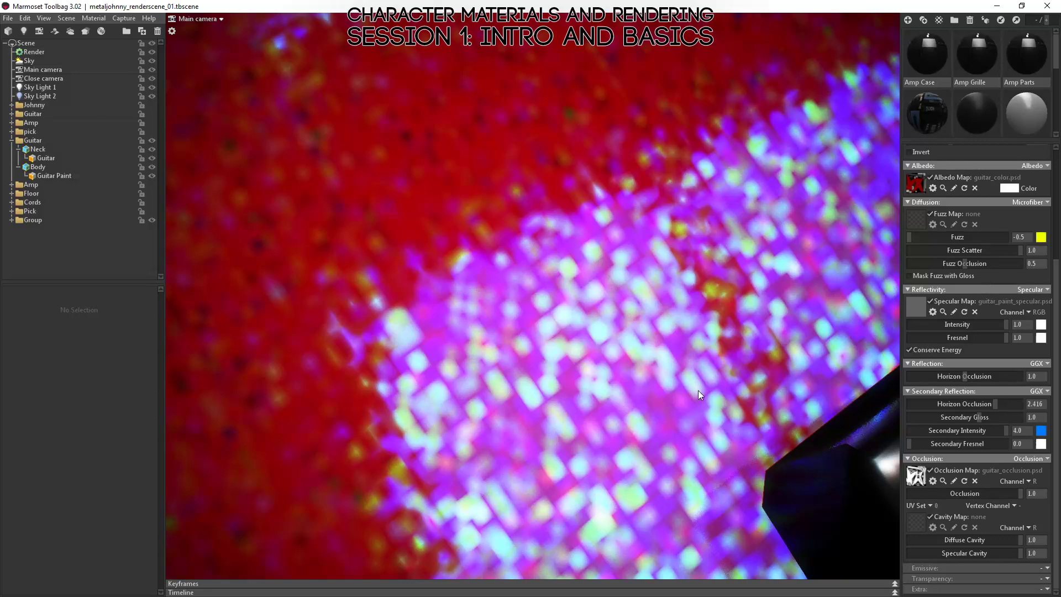
pyautogui.moveTo(705, 480); pyautogui.dragTo(565, 168, button='right')
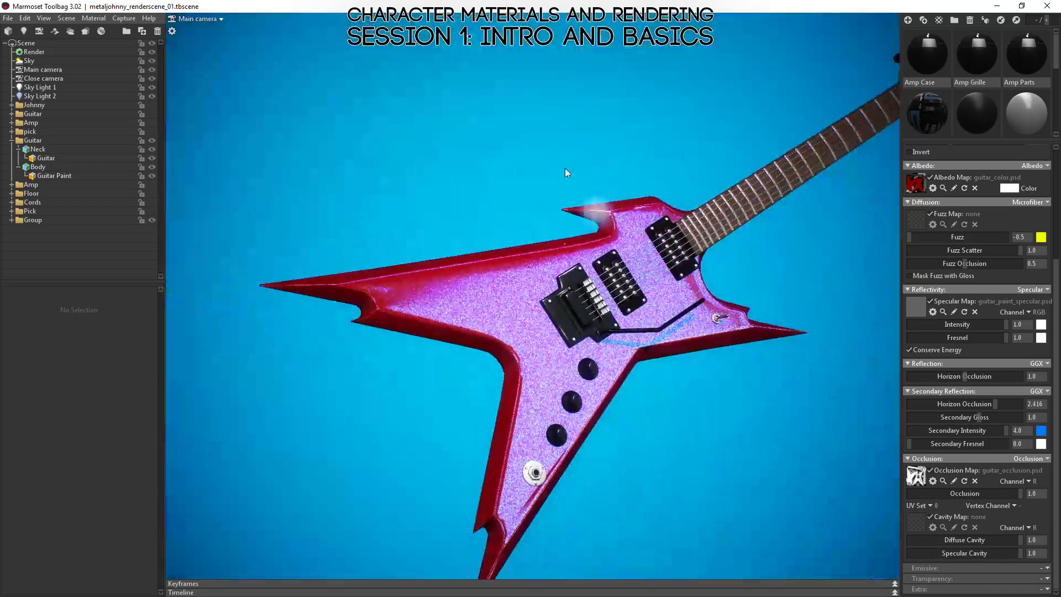
pyautogui.moveTo(565, 169)
pyautogui.mouseDown()
pyautogui.moveTo(541, 340)
pyautogui.moveTo(496, 350)
pyautogui.moveTo(465, 413)
pyautogui.moveTo(450, 326)
pyautogui.moveTo(483, 320)
pyautogui.moveTo(506, 380)
pyautogui.moveTo(491, 387)
pyautogui.moveTo(526, 374)
pyautogui.mouseUp()
pyautogui.moveTo(589, 282); pyautogui.dragTo(835, 380, button='right')
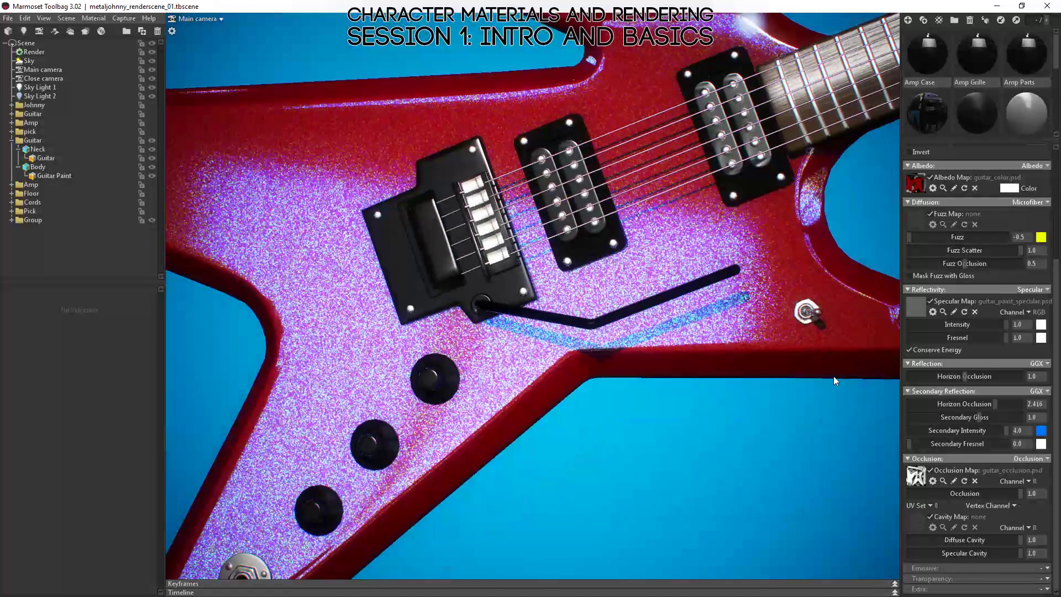
# Step: Preview the Guitar Paint's specular map in an enlarged window, inspect its colored noise pattern, and close the preview
pyautogui.click(943, 312)
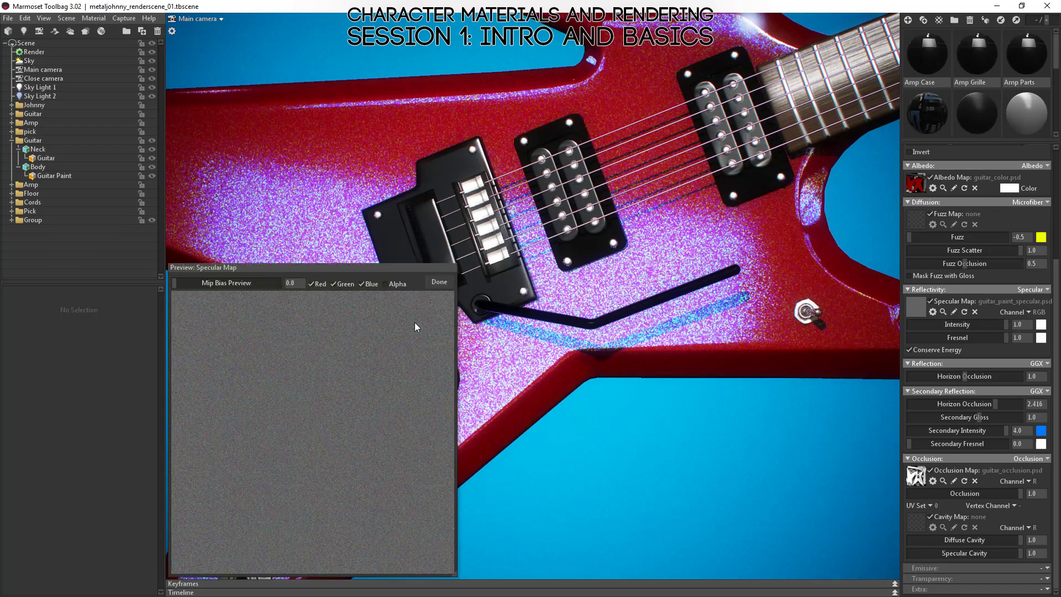
pyautogui.moveTo(377, 272); pyautogui.dragTo(439, 85)
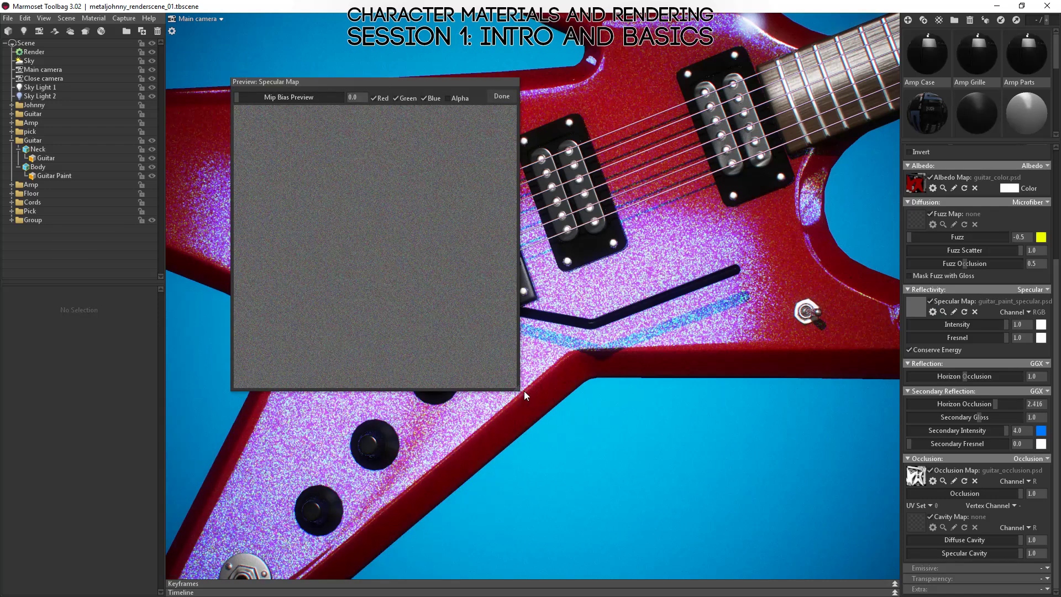
pyautogui.moveTo(516, 389); pyautogui.dragTo(894, 573)
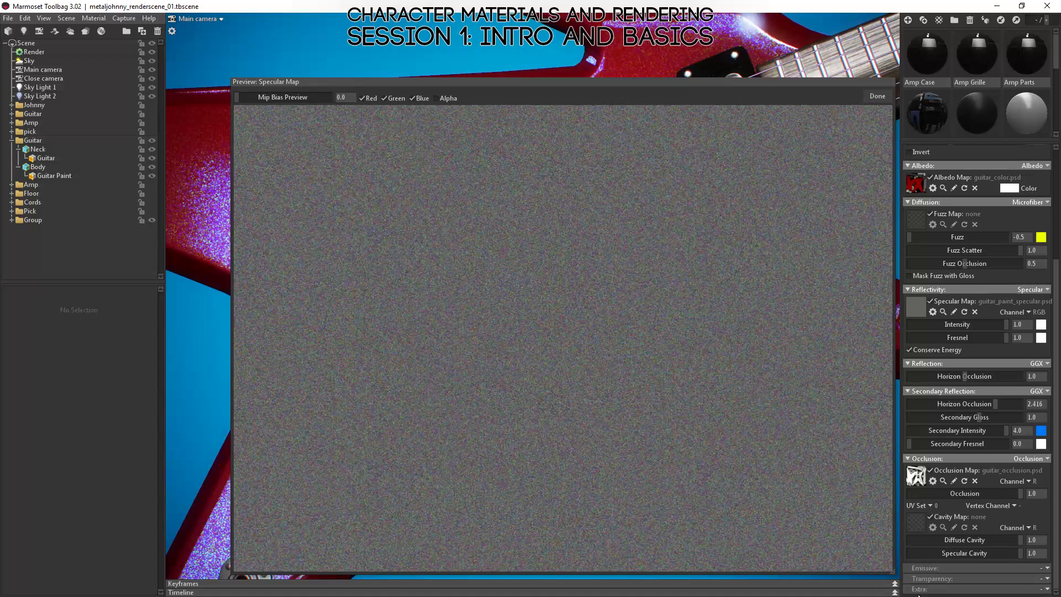
pyautogui.moveTo(233, 80); pyautogui.dragTo(193, 18)
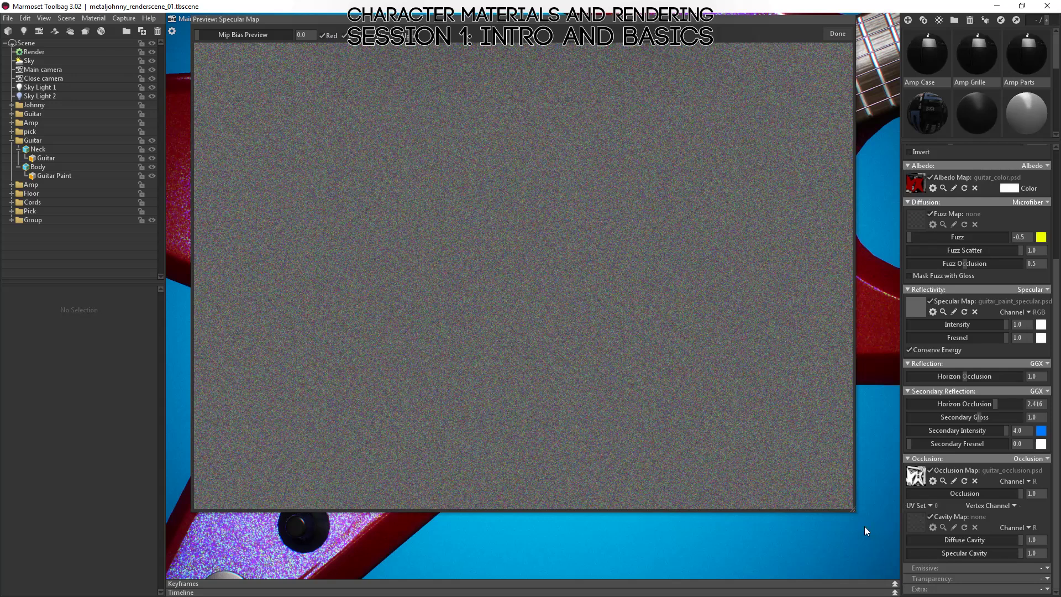
pyautogui.moveTo(853, 511); pyautogui.dragTo(872, 575)
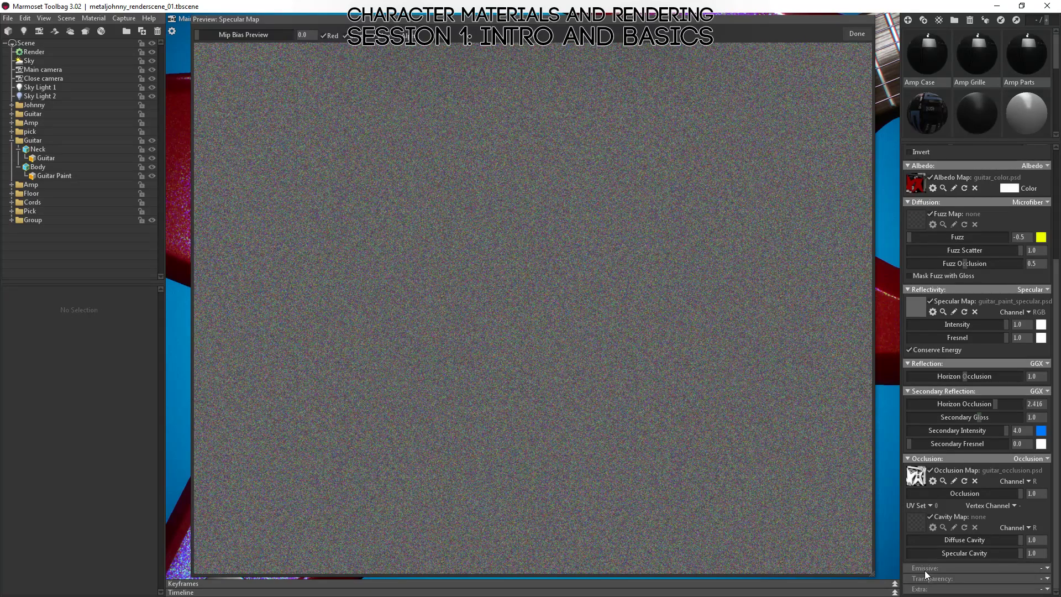
pyautogui.moveTo(872, 574); pyautogui.dragTo(556, 394)
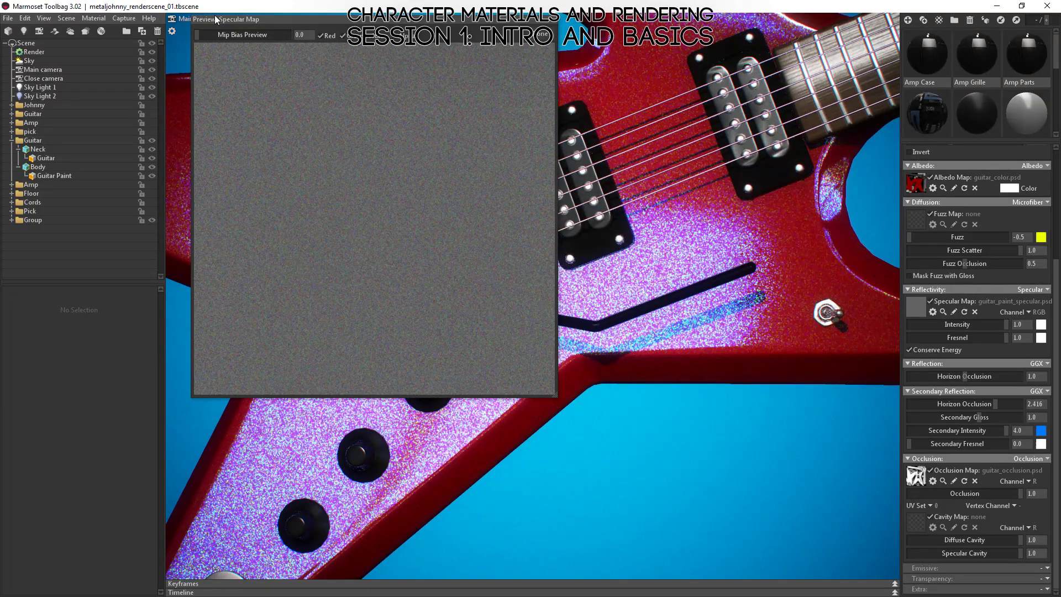
pyautogui.moveTo(216, 19); pyautogui.dragTo(237, 81)
pyautogui.click(559, 101)
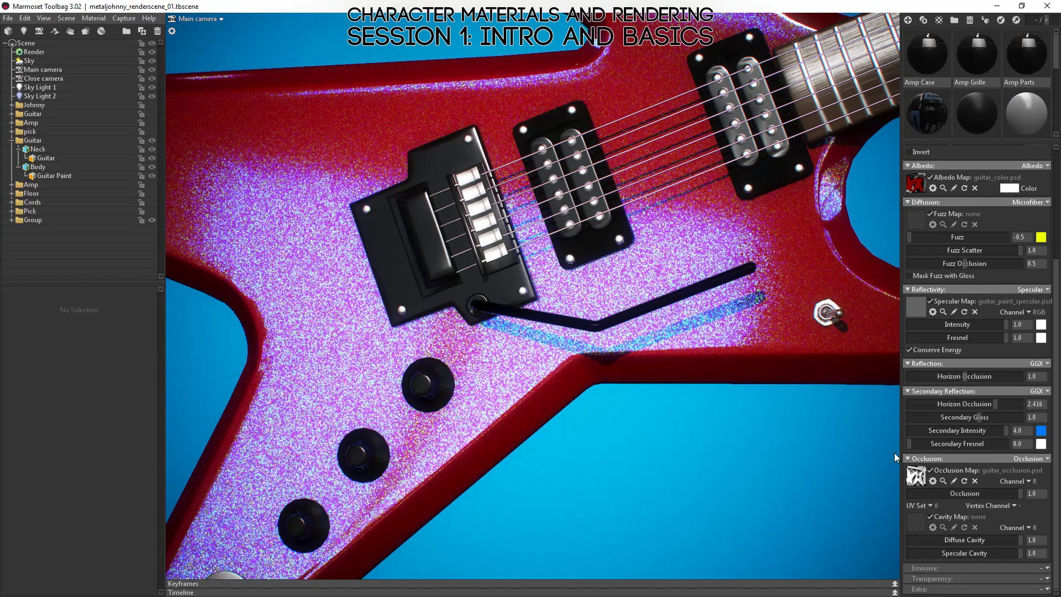
# Step: Examine how the flake reflections shift across the guitar body, bridge and knobs from various angles and distances
pyautogui.scroll(-5, 502, 344)
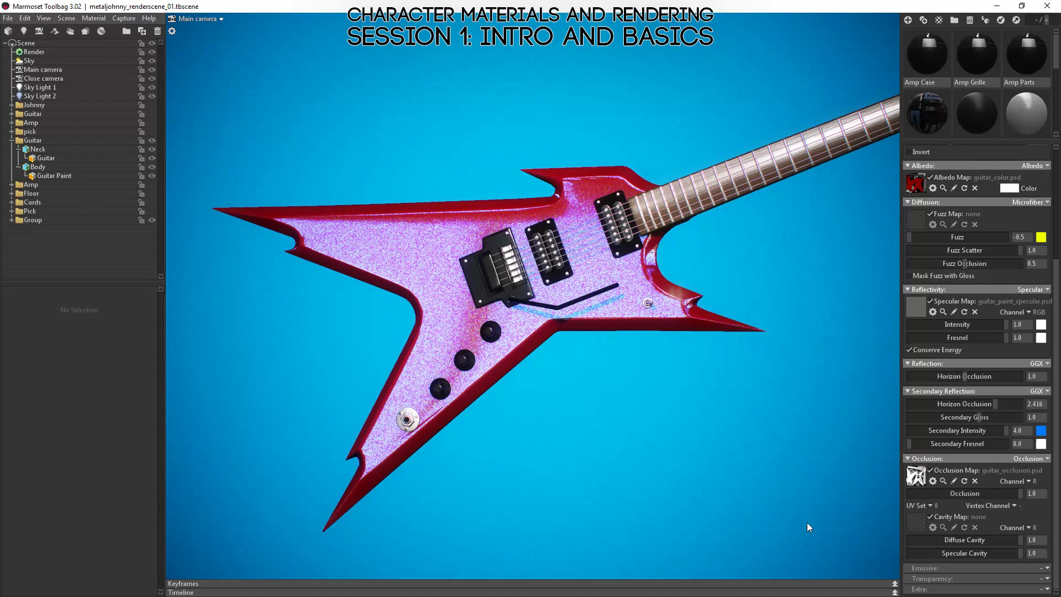
pyautogui.moveTo(585, 267); pyautogui.dragTo(619, 308)
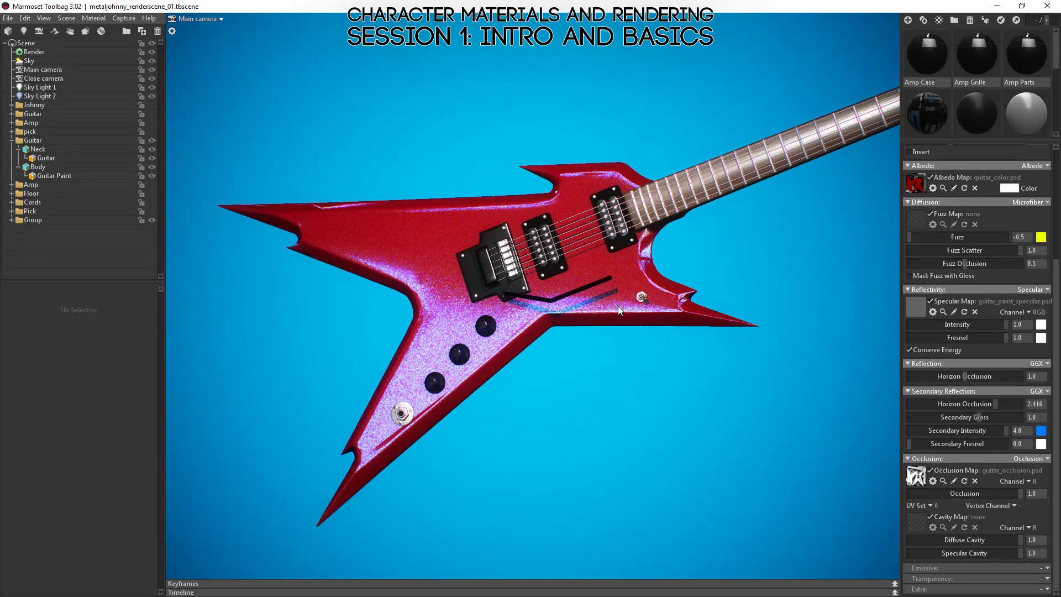
pyautogui.moveTo(618, 280); pyautogui.dragTo(657, 476, button='right')
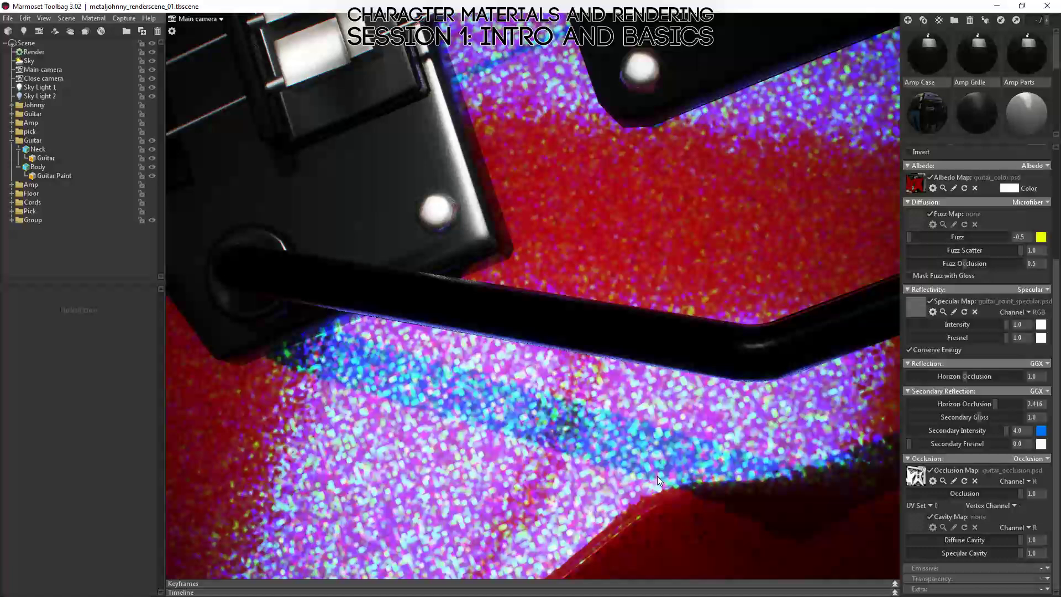
pyautogui.moveTo(658, 476); pyautogui.dragTo(609, 419)
pyautogui.moveTo(609, 419); pyautogui.dragTo(660, 375, button='right')
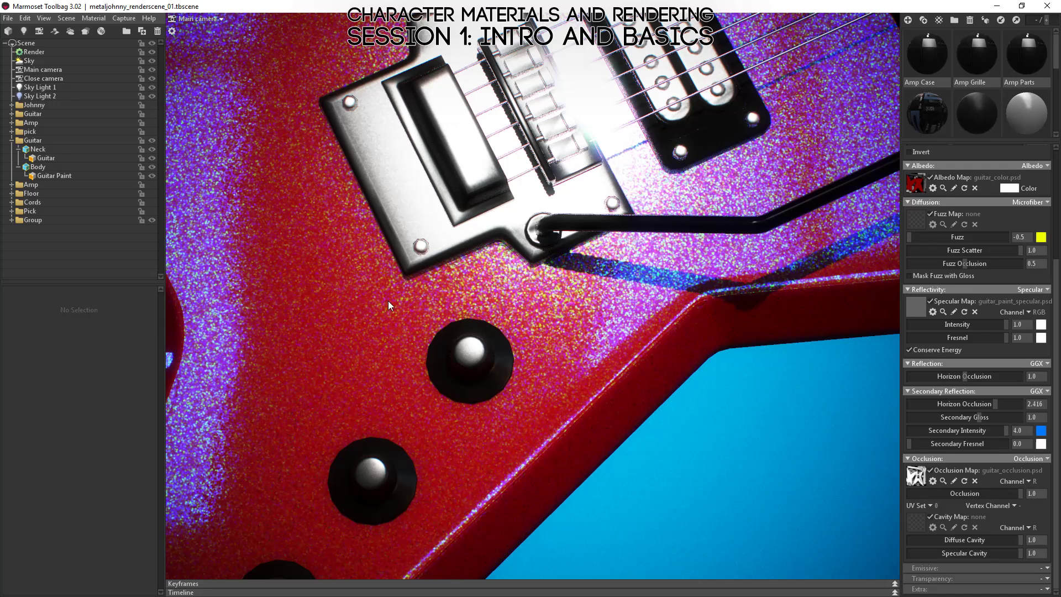
pyautogui.moveTo(542, 301)
pyautogui.mouseDown()
pyautogui.moveTo(577, 320)
pyautogui.moveTo(571, 369)
pyautogui.moveTo(671, 420)
pyautogui.mouseUp()
pyautogui.moveTo(671, 419); pyautogui.dragTo(608, 389, button='right')
pyautogui.moveTo(608, 390); pyautogui.dragTo(638, 320)
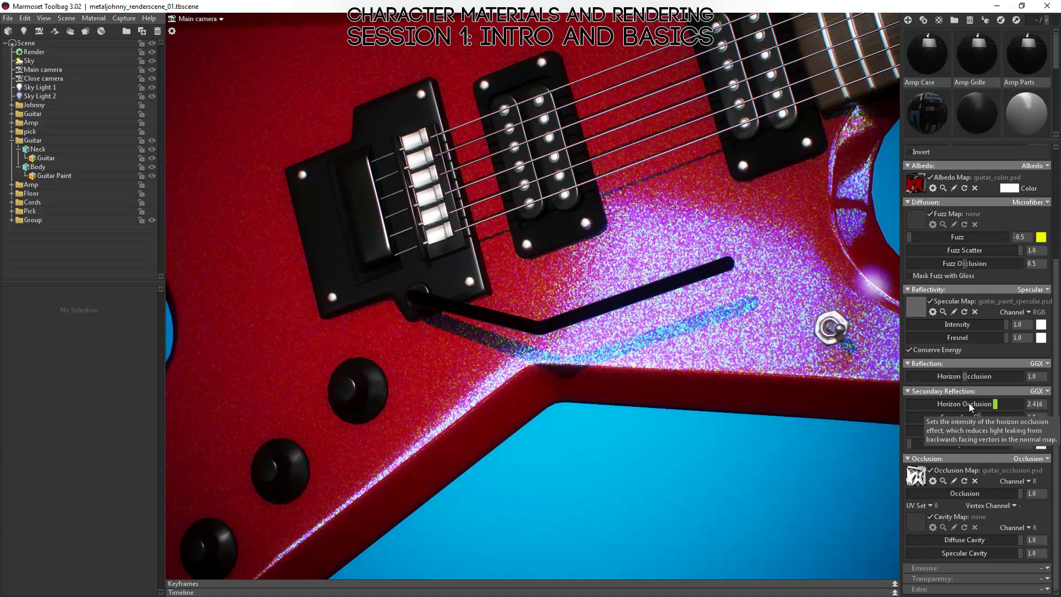
pyautogui.moveTo(829, 411); pyautogui.dragTo(630, 310, button='right')
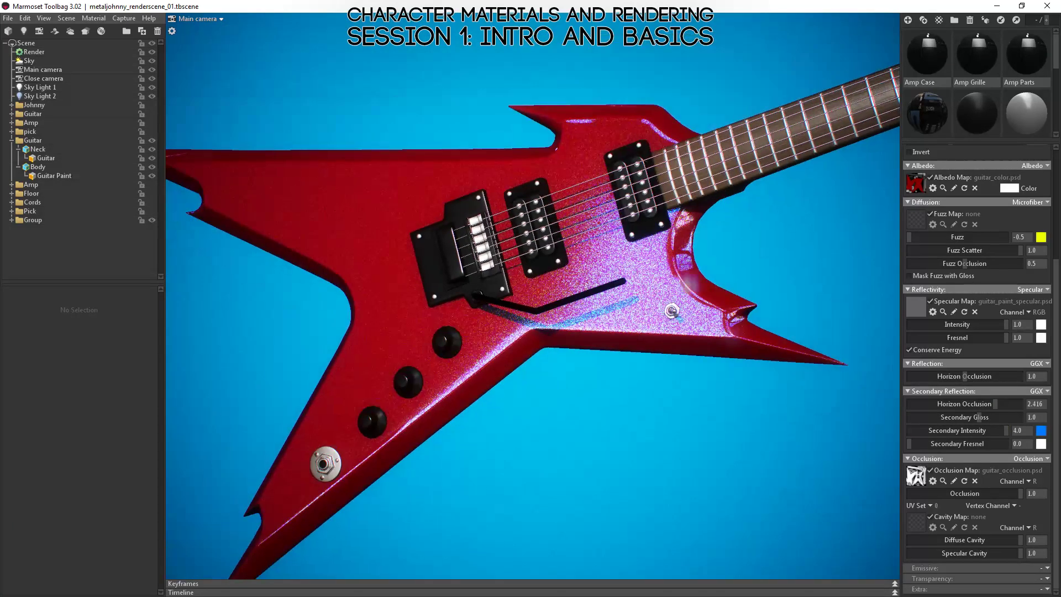
# Step: Try lowering the Guitar Paint's secondary reflection intensity to compare the body's flake reflections, and undo the change
pyautogui.moveTo(1006, 435)
pyautogui.mouseDown()
pyautogui.moveTo(917, 435)
pyautogui.moveTo(1006, 435)
pyautogui.mouseUp()
pyautogui.moveTo(592, 332)
pyautogui.mouseDown()
pyautogui.moveTo(633, 303)
pyautogui.moveTo(669, 320)
pyautogui.moveTo(605, 349)
pyautogui.moveTo(665, 329)
pyautogui.moveTo(654, 347)
pyautogui.mouseUp()
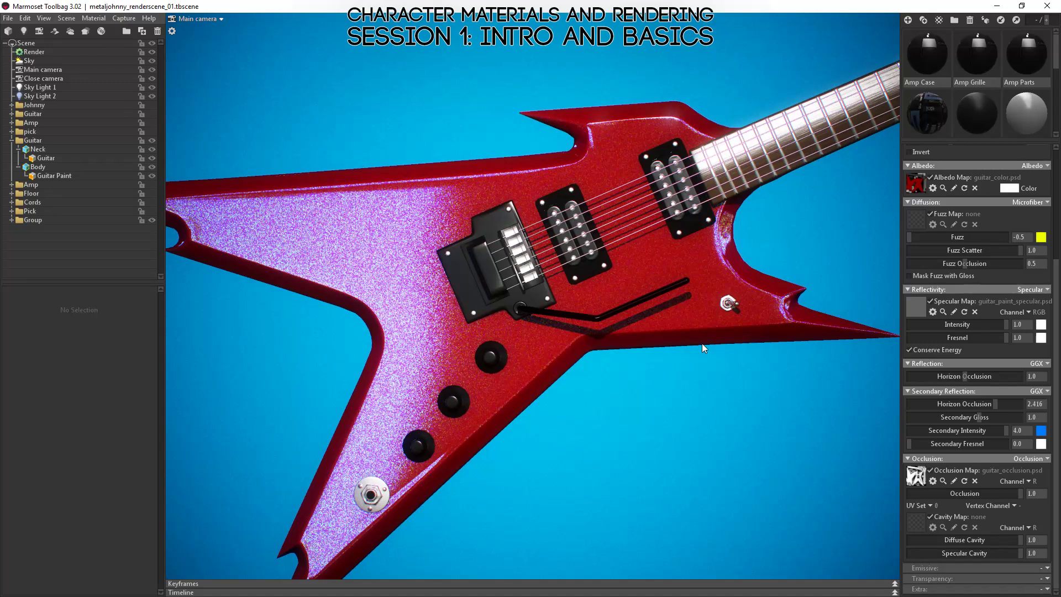
pyautogui.moveTo(524, 238)
pyautogui.mouseDown()
pyautogui.moveTo(571, 264)
pyautogui.moveTo(556, 284)
pyautogui.moveTo(565, 293)
pyautogui.moveTo(631, 297)
pyautogui.moveTo(670, 279)
pyautogui.moveTo(652, 266)
pyautogui.moveTo(665, 261)
pyautogui.mouseUp()
pyautogui.moveTo(607, 265); pyautogui.dragTo(509, 166, button='right')
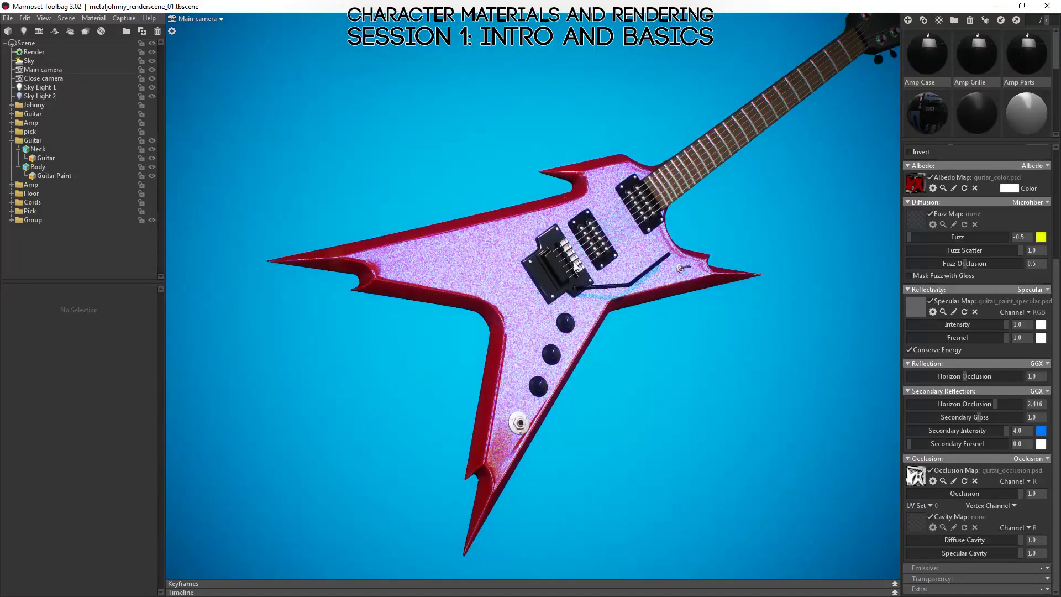
pyautogui.moveTo(575, 267)
pyautogui.mouseDown()
pyautogui.moveTo(555, 269)
pyautogui.moveTo(575, 296)
pyautogui.moveTo(552, 317)
pyautogui.moveTo(565, 275)
pyautogui.moveTo(573, 284)
pyautogui.mouseUp()
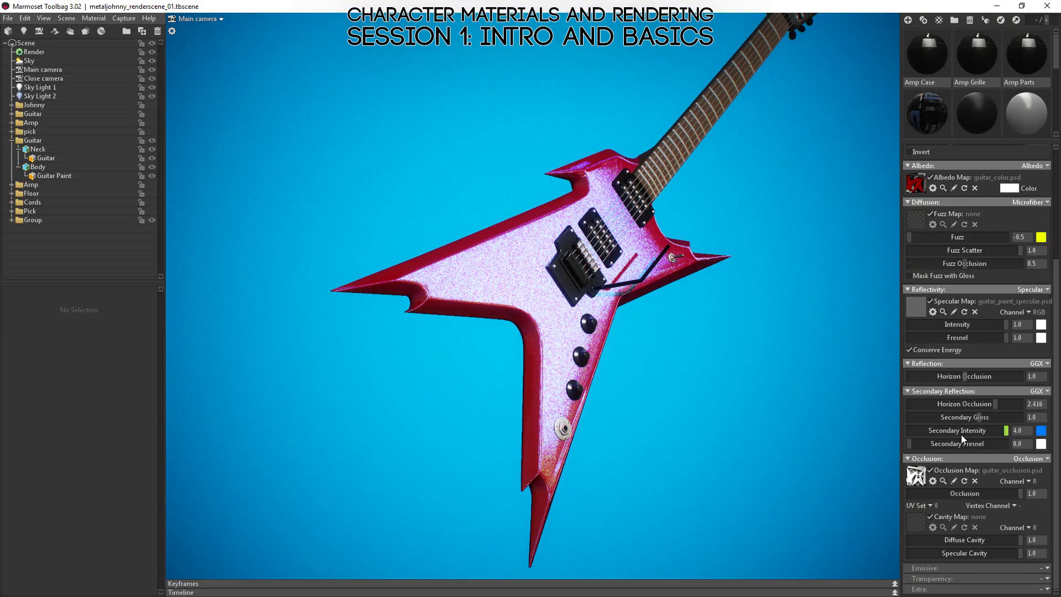
pyautogui.moveTo(994, 429); pyautogui.dragTo(781, 440)
pyautogui.hotkey('ctrl', 'z')
# Step: Select the Guitar material and review its gloss, microfiber and metalness settings with the neck in close view
pyautogui.moveTo(705, 347); pyautogui.dragTo(595, 333)
pyautogui.moveTo(815, 206); pyautogui.dragTo(587, 314)
pyautogui.scroll(10, 586, 311)
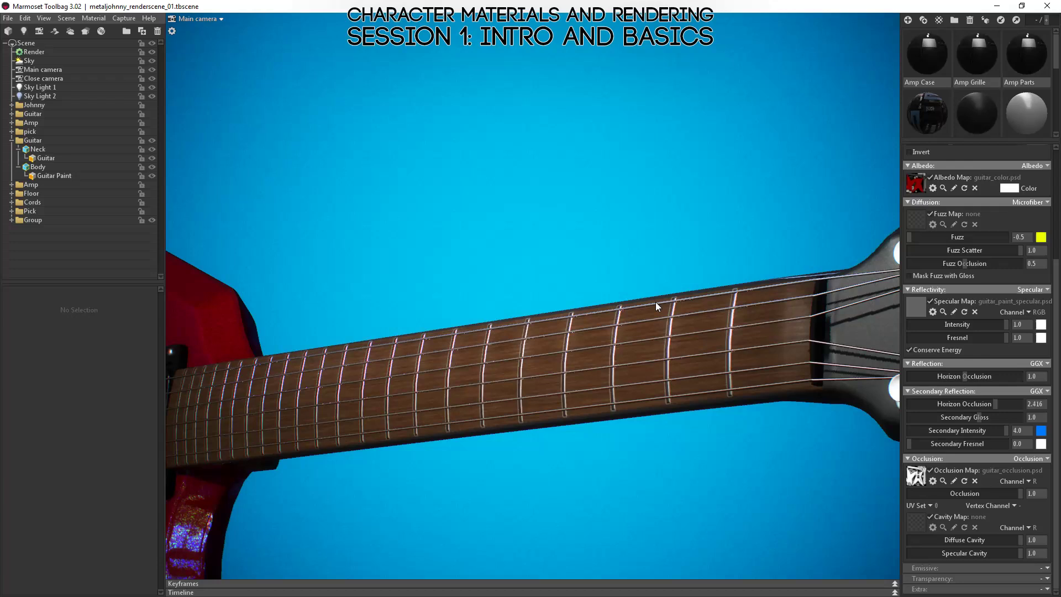
pyautogui.moveTo(656, 302); pyautogui.dragTo(652, 326)
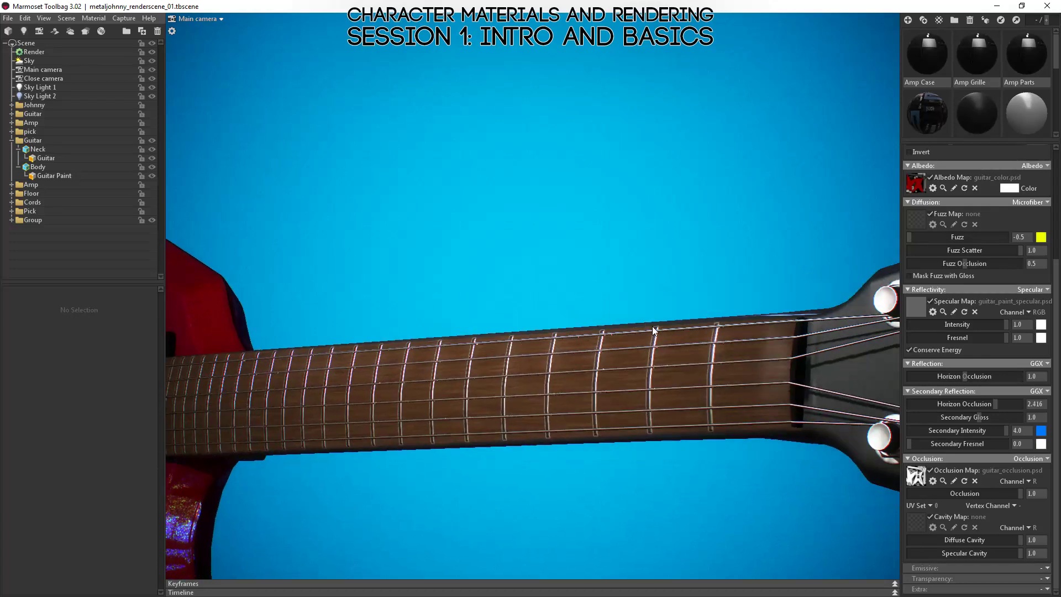
pyautogui.moveTo(940, 145); pyautogui.dragTo(952, 312)
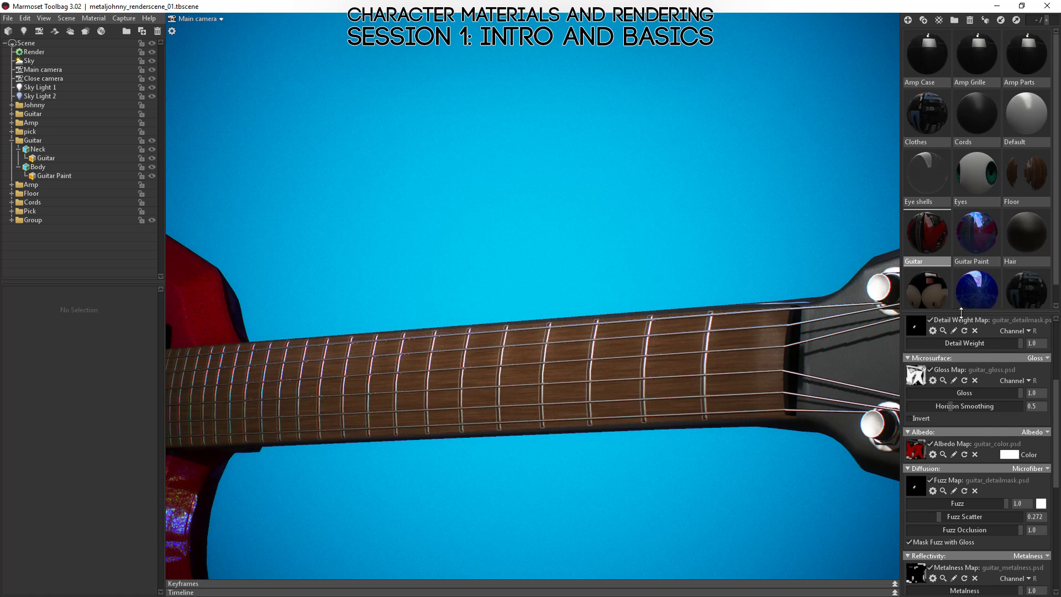
pyautogui.moveTo(953, 313); pyautogui.dragTo(952, 154)
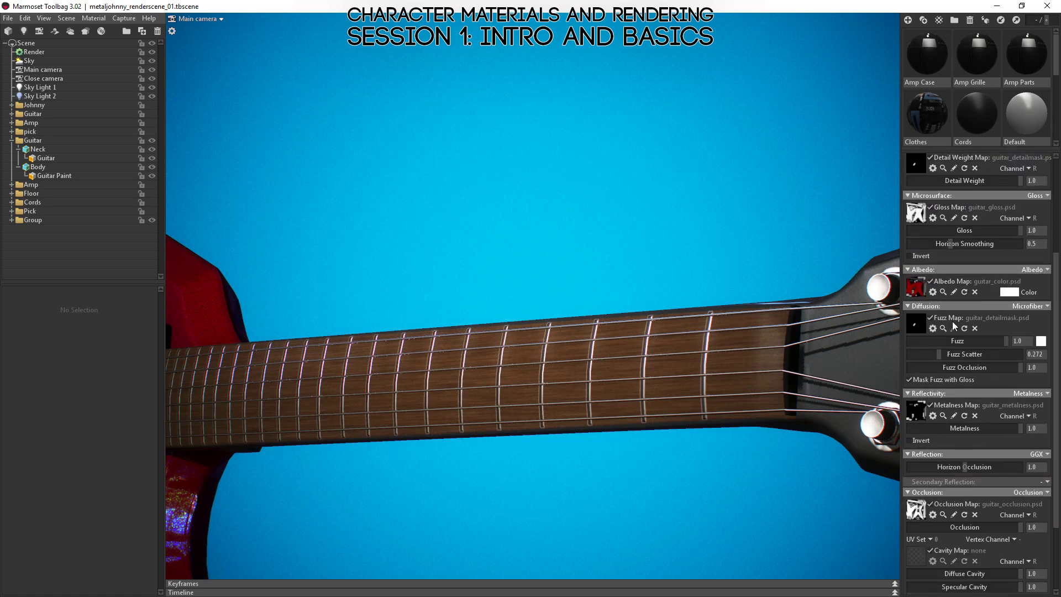
pyautogui.scroll(5, 957, 332)
pyautogui.scroll(-3, 959, 329)
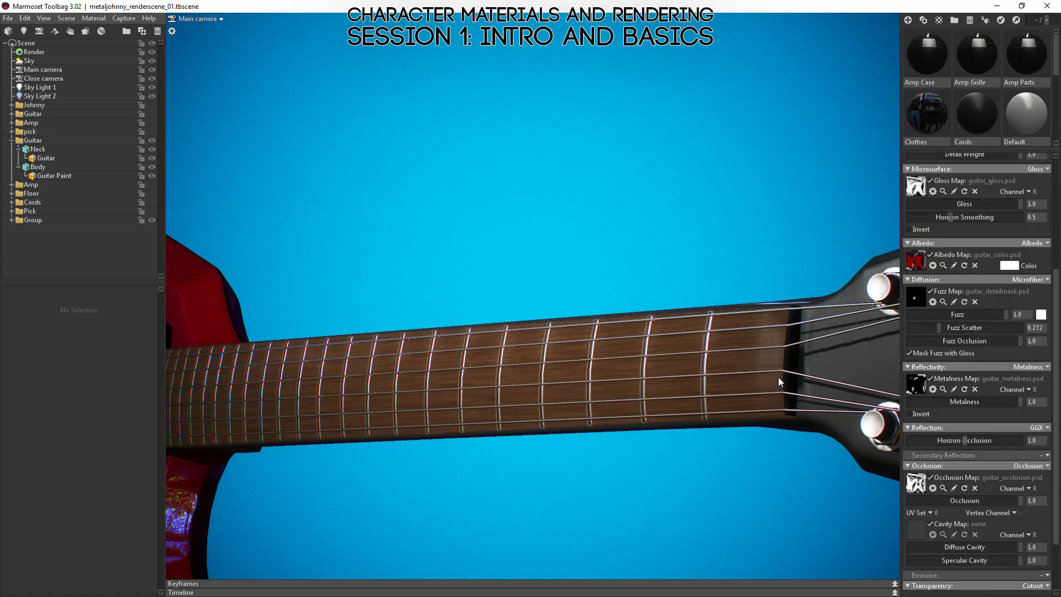
# Step: Bring the Guitar material's detail normal settings into view and examine the guitar from several angles
pyautogui.moveTo(778, 377); pyautogui.dragTo(694, 357)
pyautogui.moveTo(744, 382); pyautogui.dragTo(634, 437)
pyautogui.moveTo(711, 473); pyautogui.dragTo(662, 299)
pyautogui.scroll(6, 986, 294)
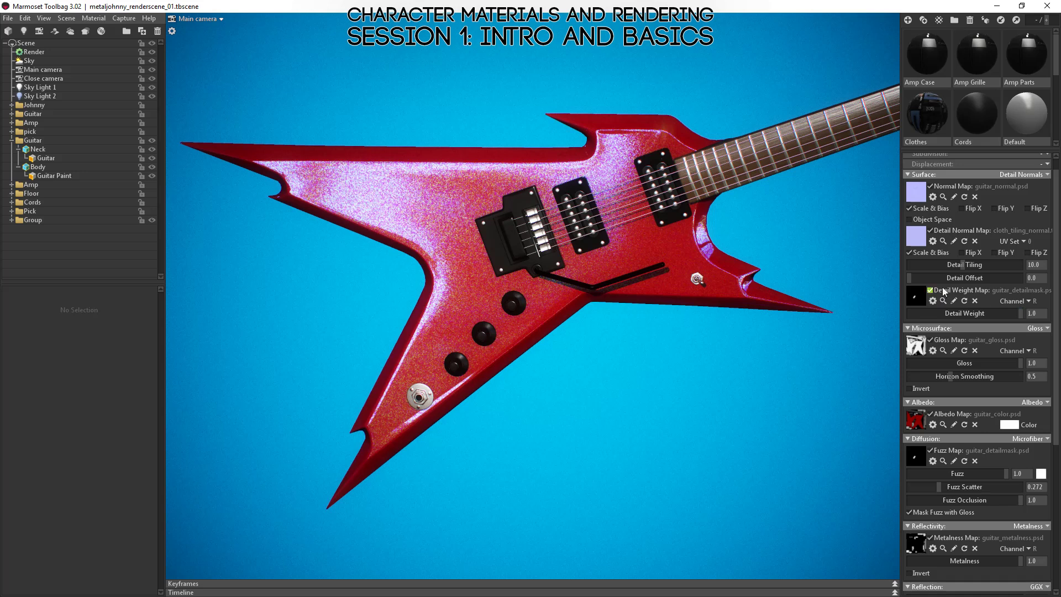
pyautogui.moveTo(501, 244); pyautogui.dragTo(651, 316)
pyautogui.moveTo(651, 317); pyautogui.dragTo(748, 412, button='right')
pyautogui.moveTo(747, 412); pyautogui.dragTo(766, 426)
# Step: Examine the reflections on the wooden fretboard, metal frets and strings up close, and view the whole guitar from afar
pyautogui.moveTo(766, 426); pyautogui.dragTo(416, 313, button='middle')
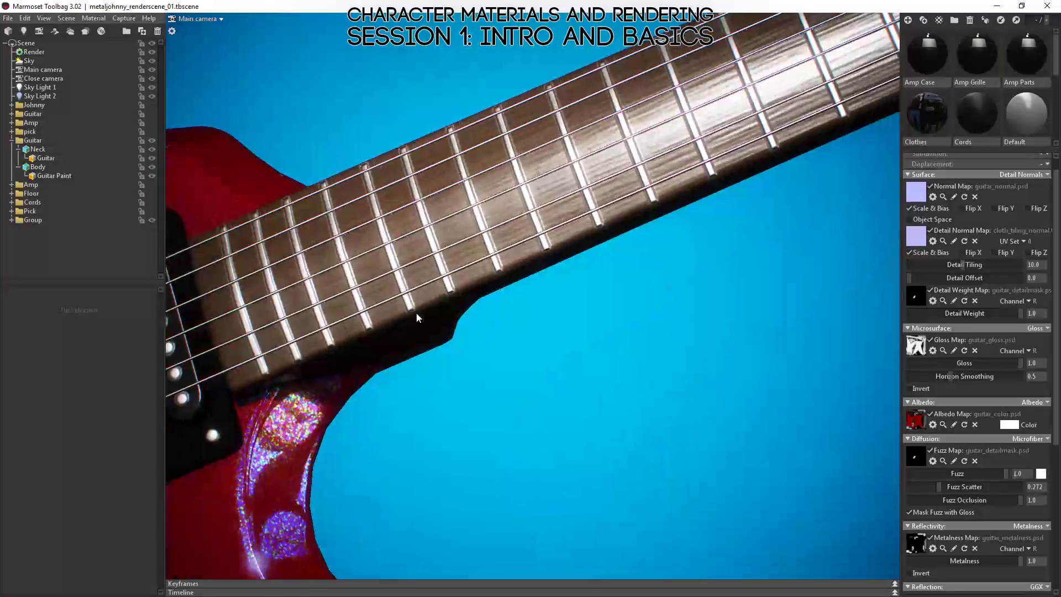
pyautogui.moveTo(675, 143); pyautogui.dragTo(618, 255, button='middle')
pyautogui.moveTo(618, 254); pyautogui.dragTo(548, 251)
pyautogui.moveTo(548, 251); pyautogui.dragTo(568, 259, button='right')
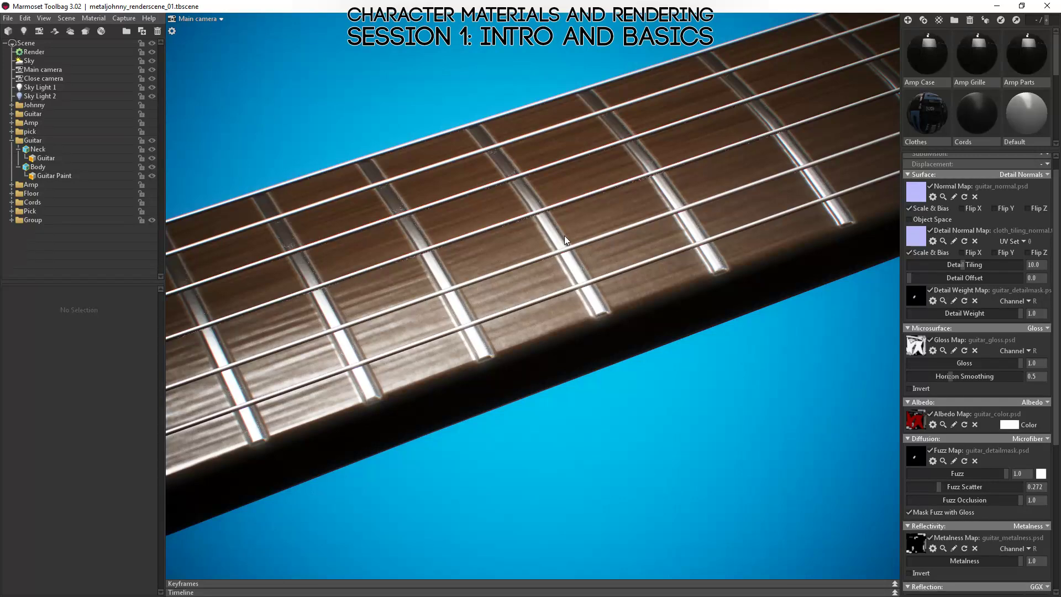
pyautogui.moveTo(598, 268); pyautogui.dragTo(659, 383)
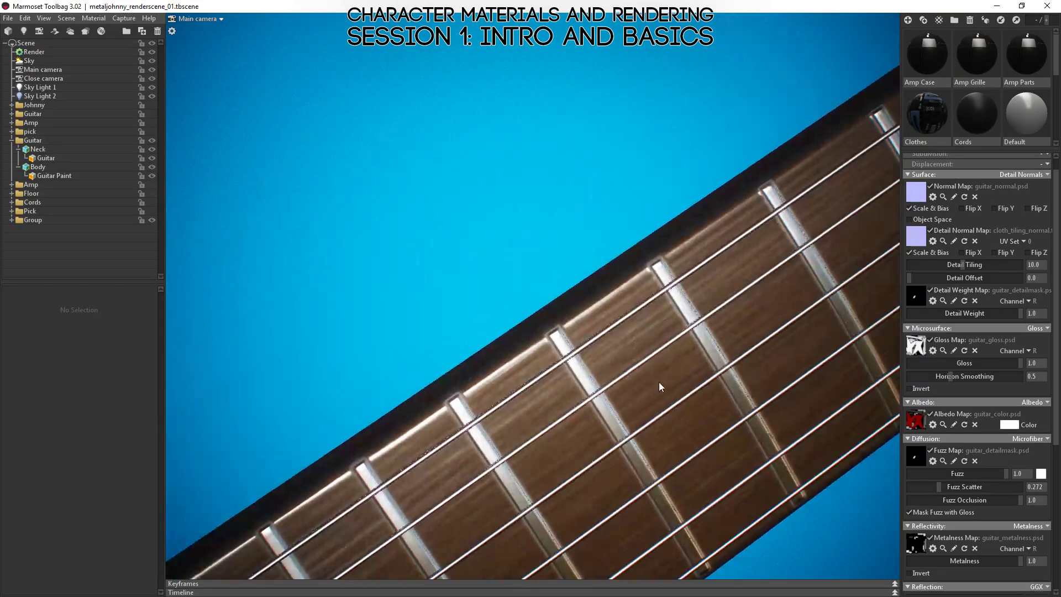
pyautogui.moveTo(724, 413); pyautogui.dragTo(615, 205, button='right')
pyautogui.moveTo(615, 206); pyautogui.dragTo(433, 349)
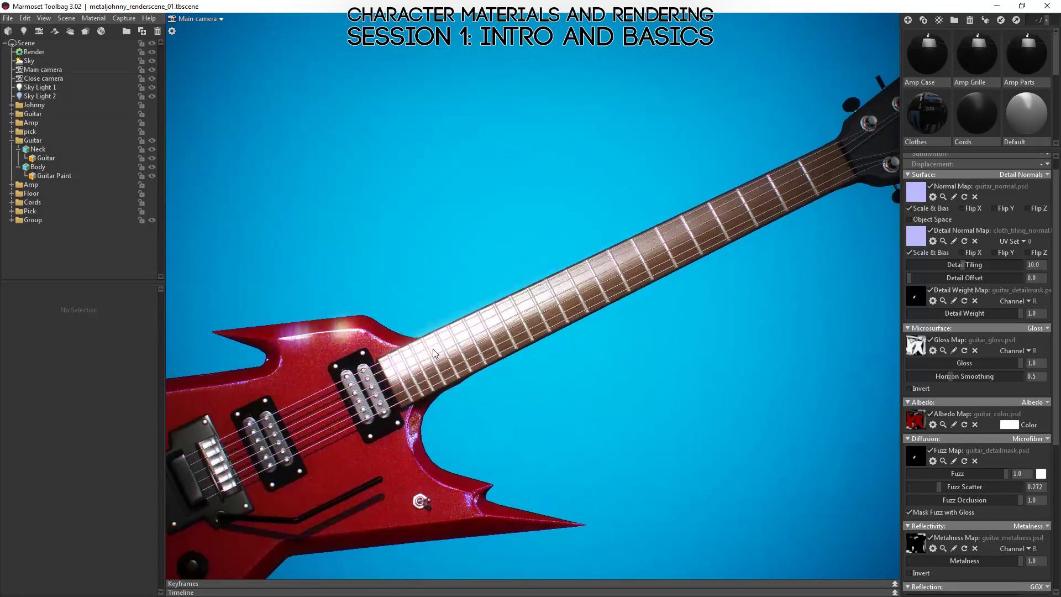
pyautogui.scroll(3, 470, 292)
pyautogui.moveTo(471, 291); pyautogui.dragTo(807, 297)
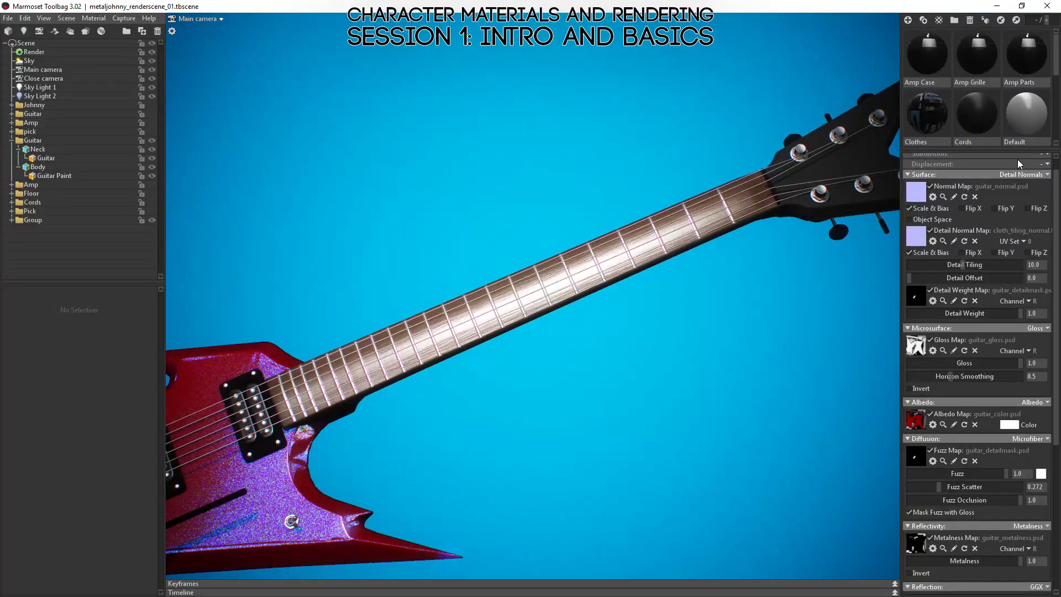
pyautogui.moveTo(776, 355); pyautogui.dragTo(712, 170)
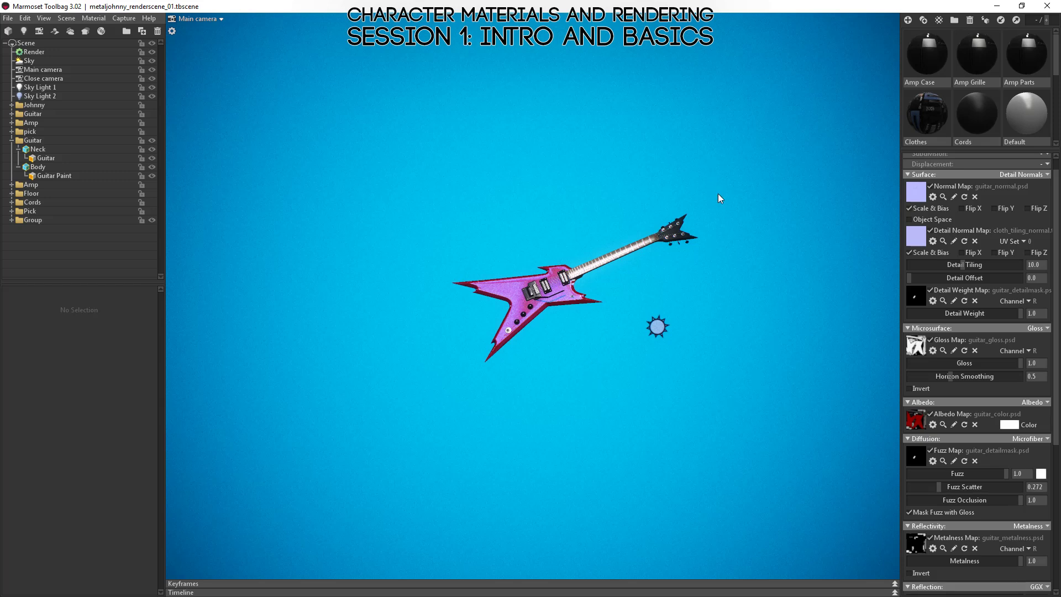
pyautogui.moveTo(618, 236); pyautogui.dragTo(440, 261)
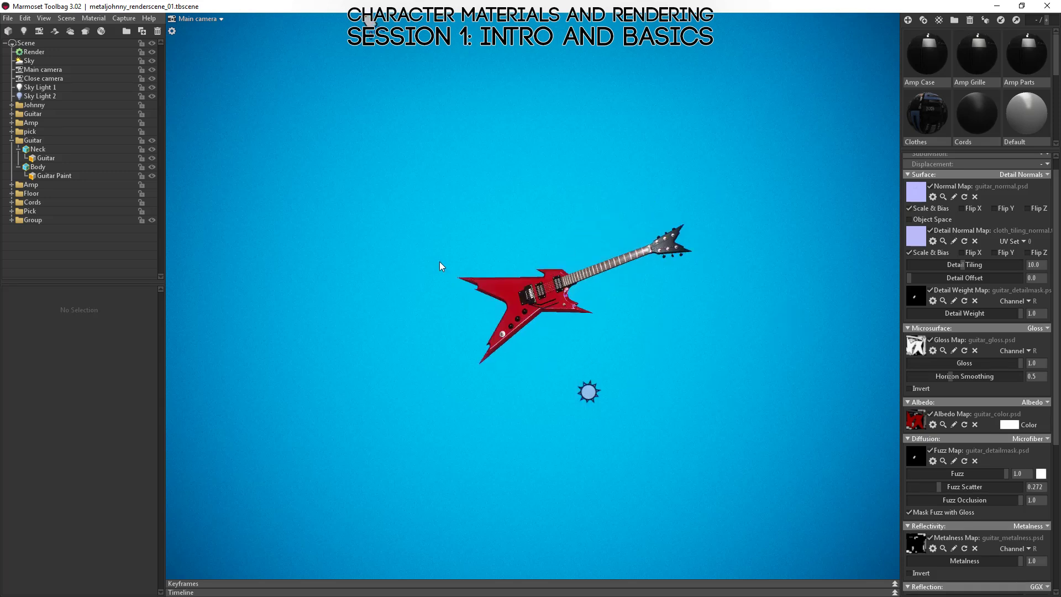
# Step: Show the Amp, Floor, Cords and Pick groups listed below the expanded Guitar group
pyautogui.click(152, 184)
pyautogui.click(152, 193)
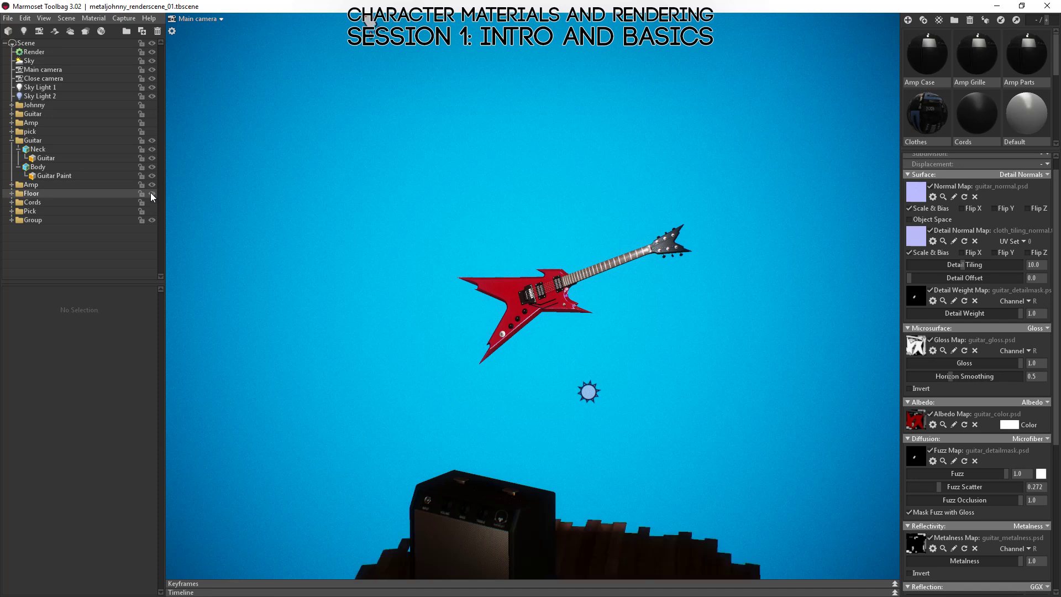
pyautogui.click(152, 202)
pyautogui.click(152, 211)
# Step: Show the upper pick group and try toggling the upper Amp, Johnny and Guitar groups, leaving the large amp hidden
pyautogui.click(152, 131)
pyautogui.click(152, 122)
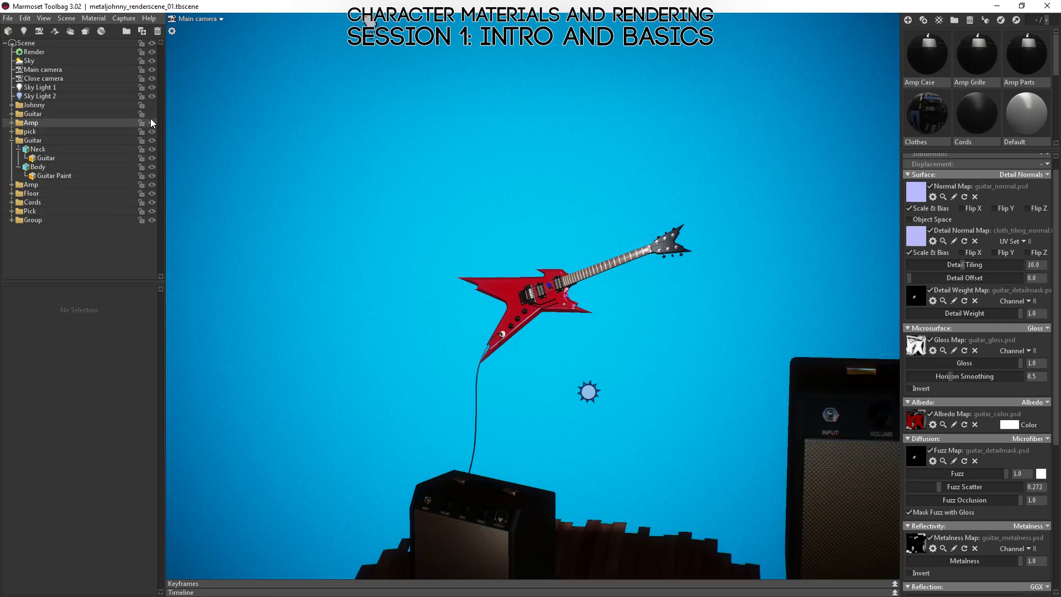
pyautogui.click(152, 105)
pyautogui.click(152, 114)
pyautogui.click(151, 104)
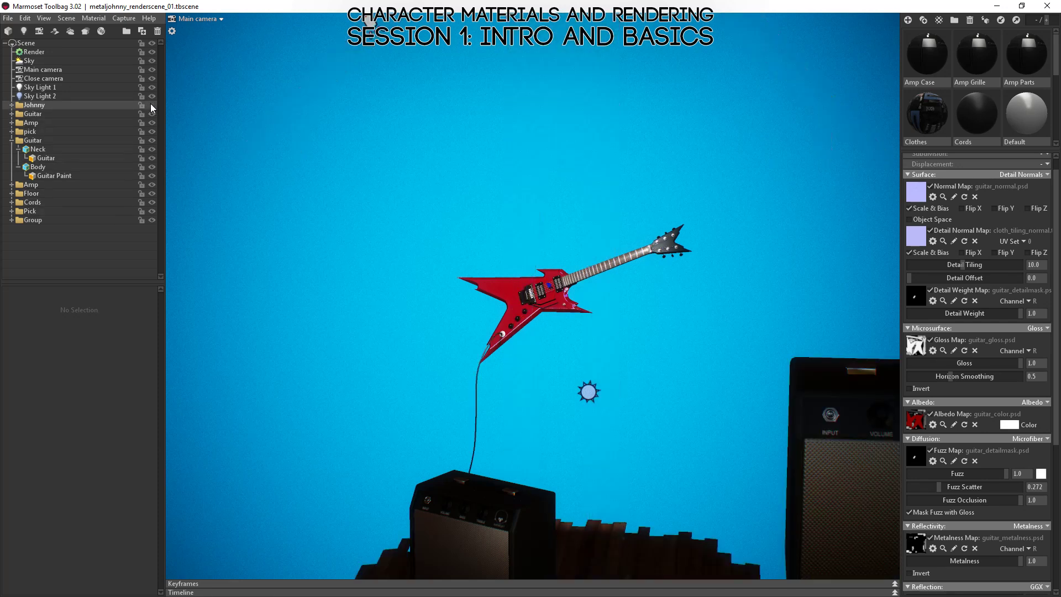
pyautogui.moveTo(361, 312)
pyautogui.mouseDown()
pyautogui.moveTo(443, 303)
pyautogui.moveTo(222, 243)
pyautogui.mouseUp()
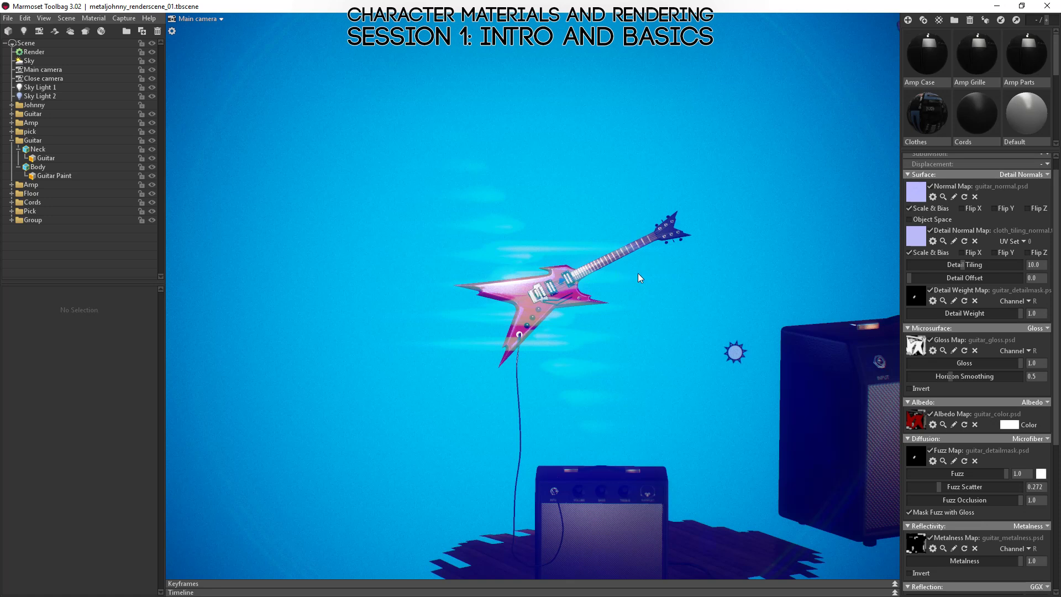
pyautogui.click(152, 122)
pyautogui.moveTo(498, 331); pyautogui.dragTo(553, 293)
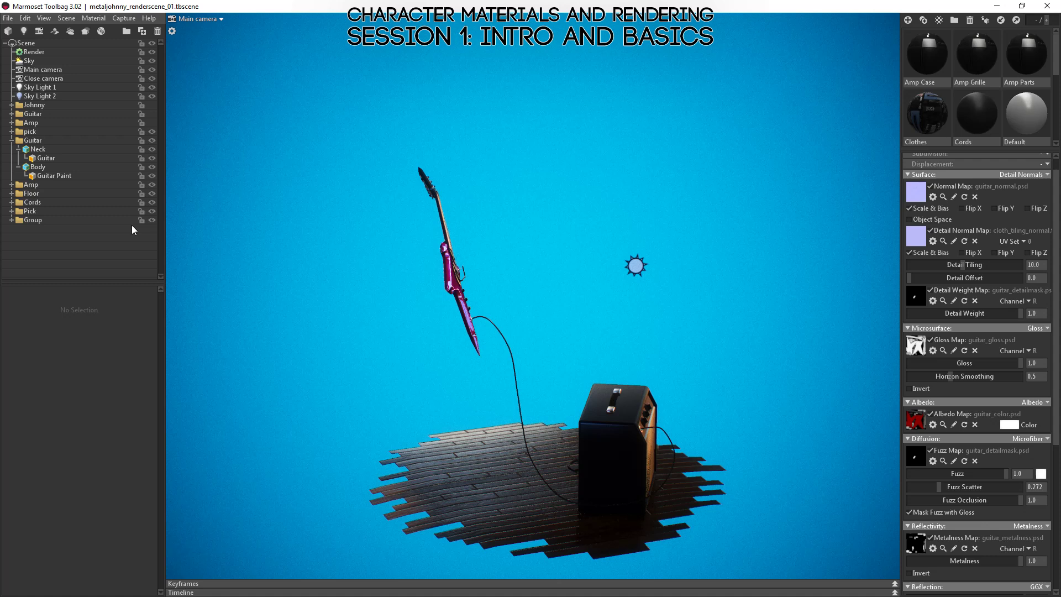
# Step: Show the Body, Head, Skin, Eyeshells, Eyes and Hair meshes of metaljohnny_posed and view the character from the front
pyautogui.click(11, 220)
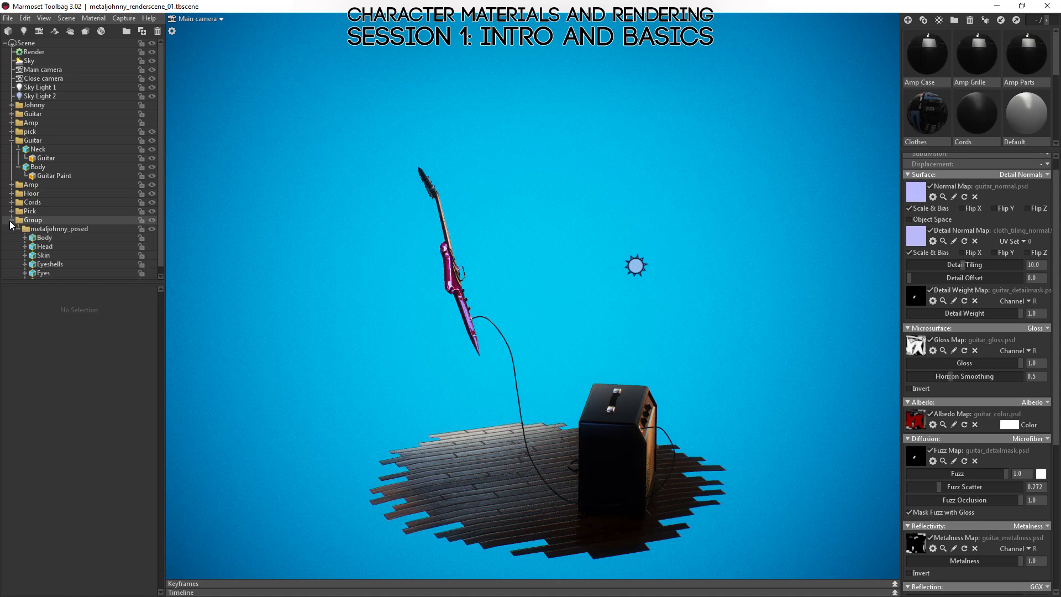
pyautogui.click(152, 238)
pyautogui.click(152, 246)
pyautogui.click(152, 256)
pyautogui.click(152, 264)
pyautogui.click(152, 273)
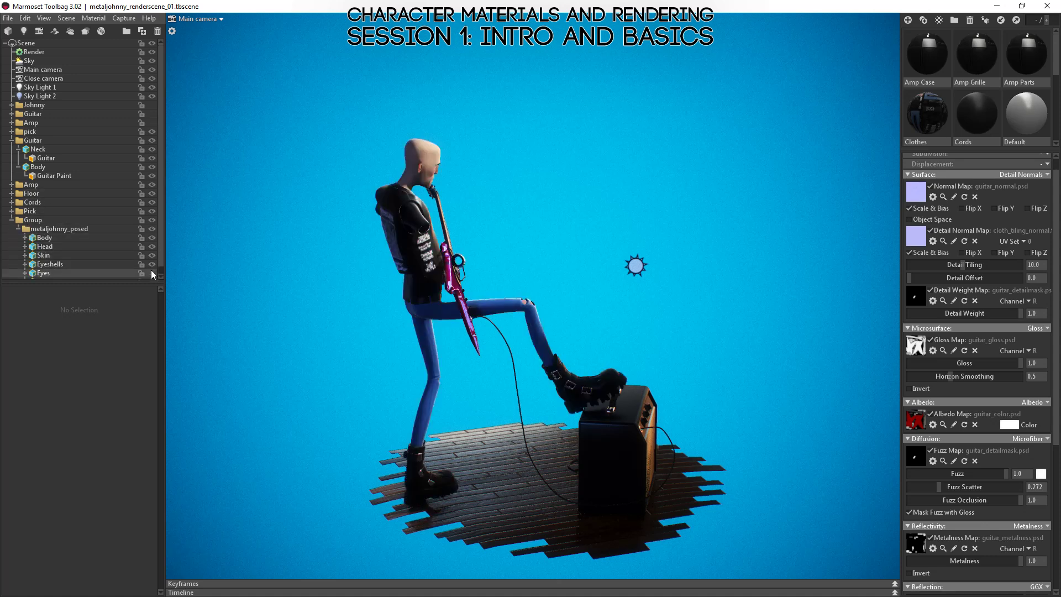
pyautogui.scroll(-1, 152, 237)
pyautogui.click(152, 275)
pyautogui.moveTo(470, 287); pyautogui.dragTo(654, 254)
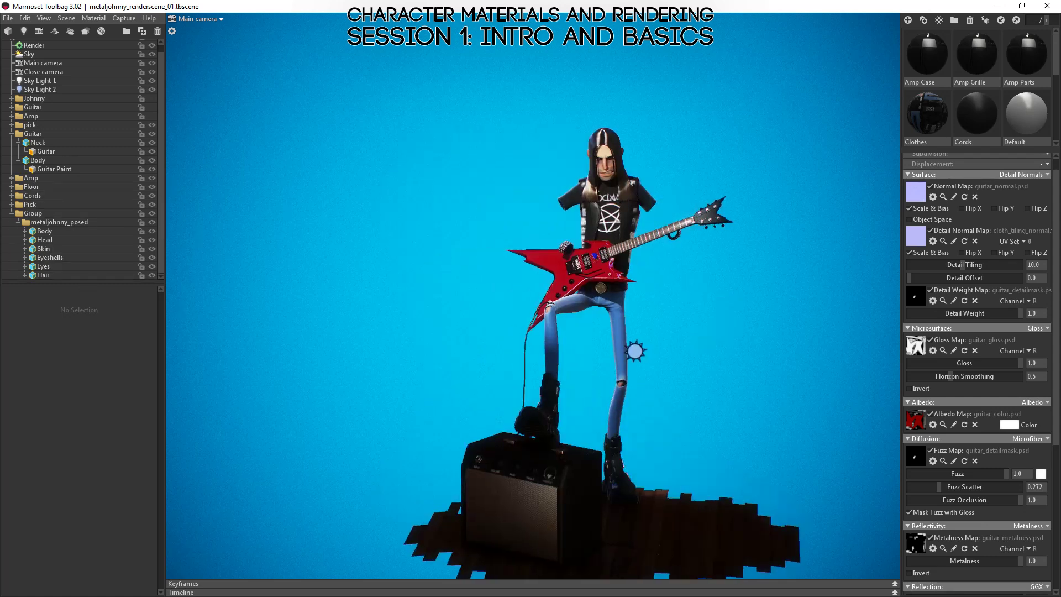
# Step: Collapse the lower Guitar group and show the Skin submesh so the character's arms and hands are visible
pyautogui.click(11, 134)
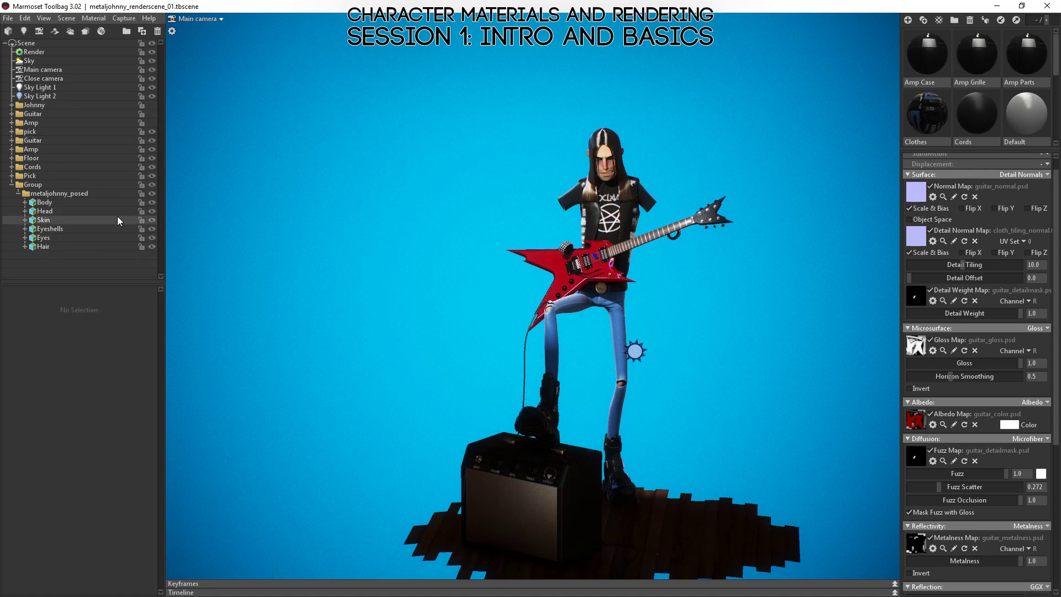
pyautogui.click(25, 220)
pyautogui.click(151, 229)
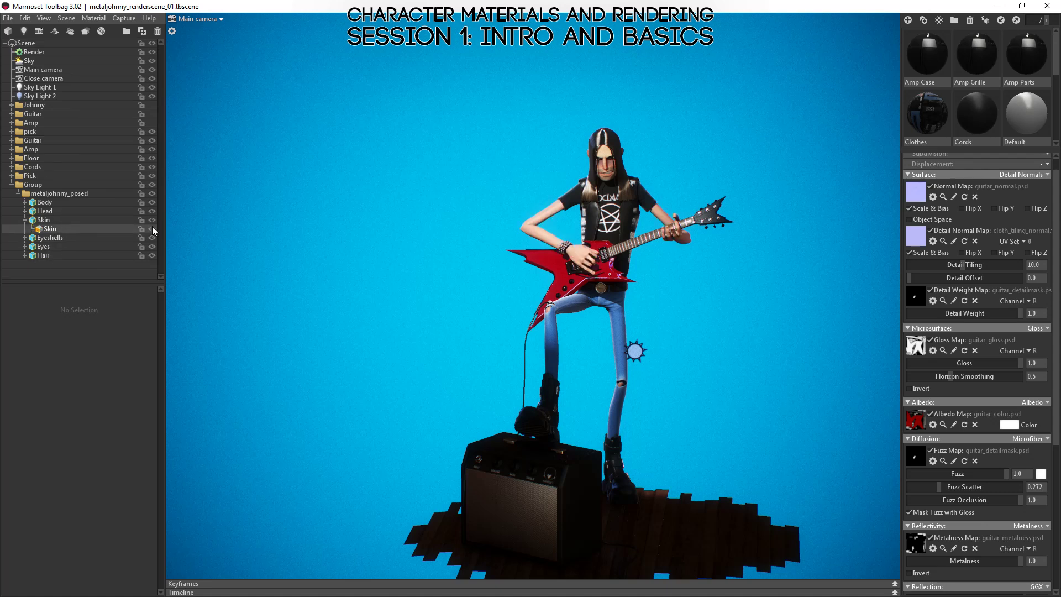
# Step: Examine the posed character's skin, hair and clothing up close from several angles, and switch to the scene with the green and blue heads
pyautogui.moveTo(694, 149); pyautogui.dragTo(727, 235, button='right')
pyautogui.moveTo(727, 234); pyautogui.dragTo(628, 378, button='middle')
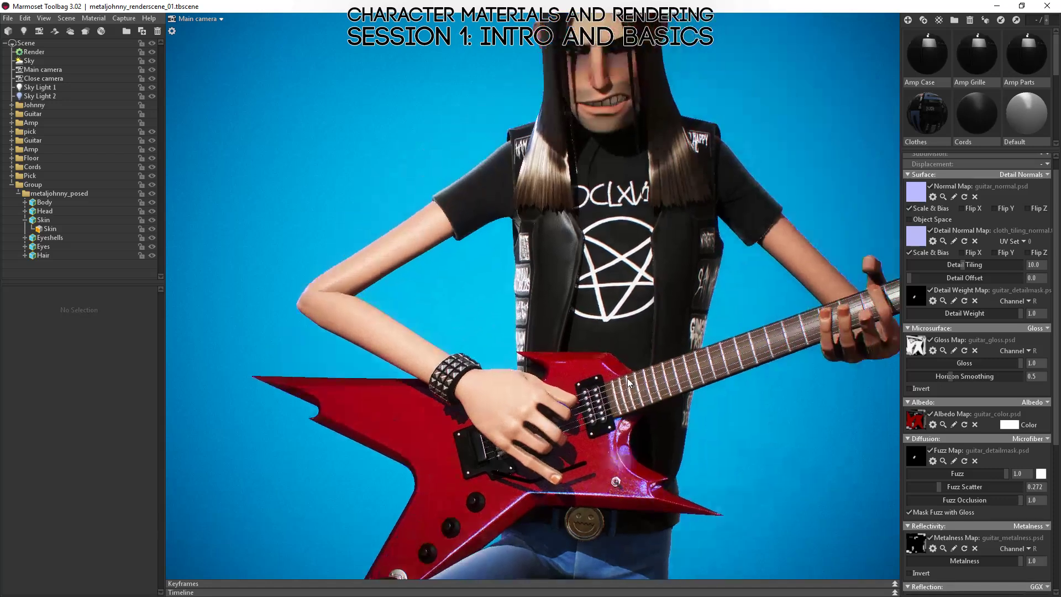
pyautogui.moveTo(628, 378)
pyautogui.mouseDown()
pyautogui.moveTo(644, 230)
pyautogui.moveTo(817, 263)
pyautogui.moveTo(487, 392)
pyautogui.moveTo(552, 383)
pyautogui.moveTo(512, 423)
pyautogui.moveTo(540, 313)
pyautogui.moveTo(613, 364)
pyautogui.mouseUp()
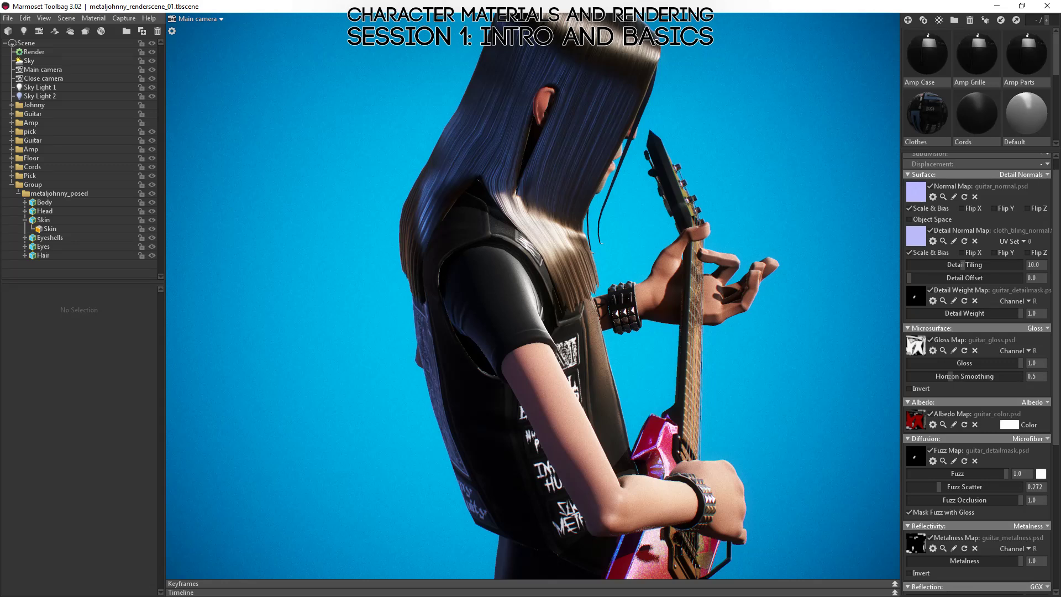
pyautogui.moveTo(796, 568); pyautogui.dragTo(609, 326)
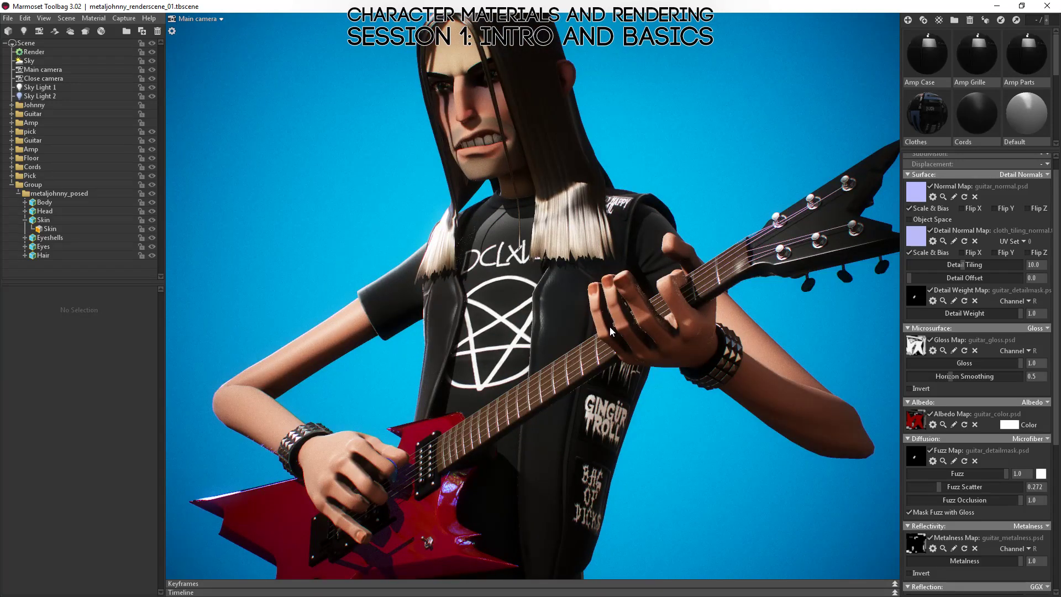
pyautogui.moveTo(590, 79); pyautogui.dragTo(695, 202)
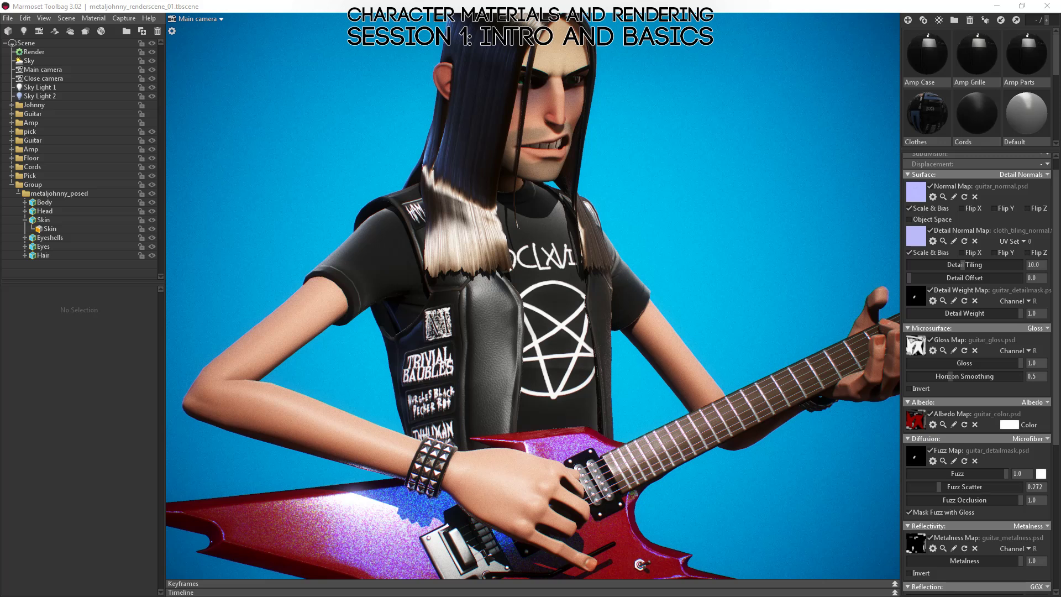
pyautogui.click(554, 271)
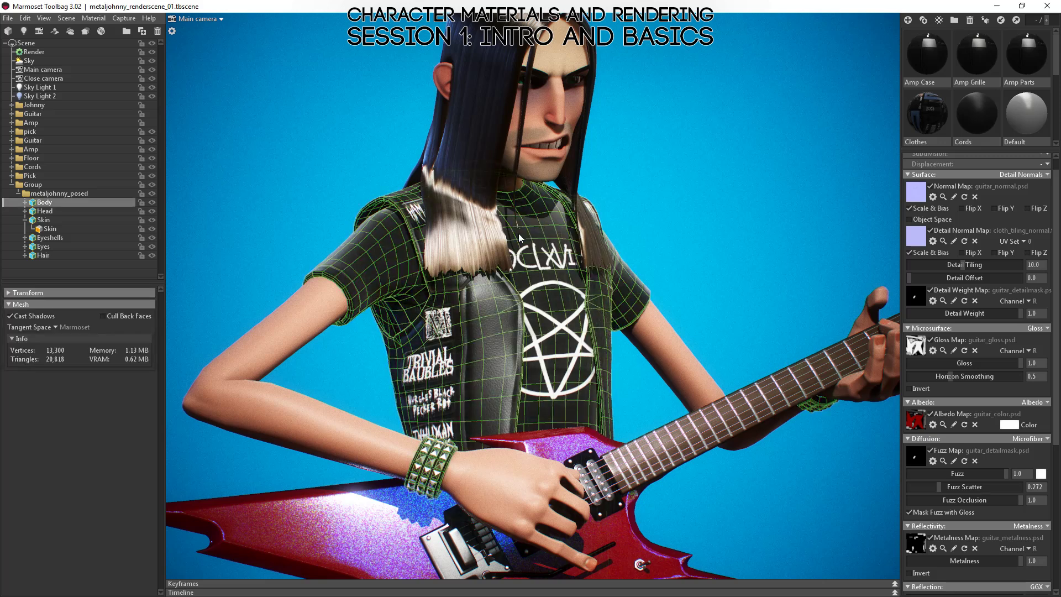
pyautogui.moveTo(519, 233); pyautogui.dragTo(684, 221)
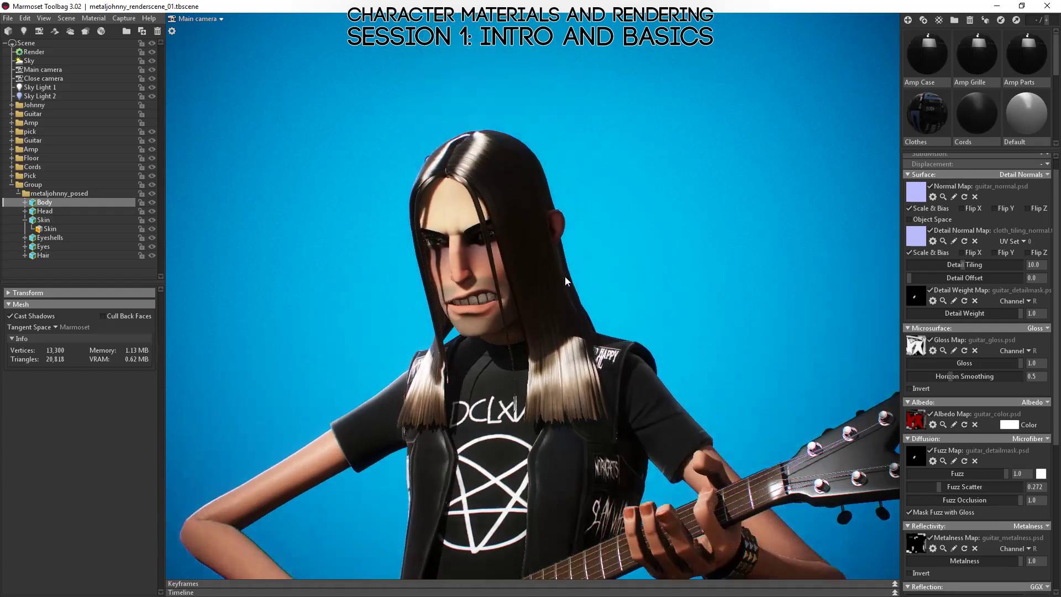
pyautogui.moveTo(563, 287); pyautogui.dragTo(577, 288)
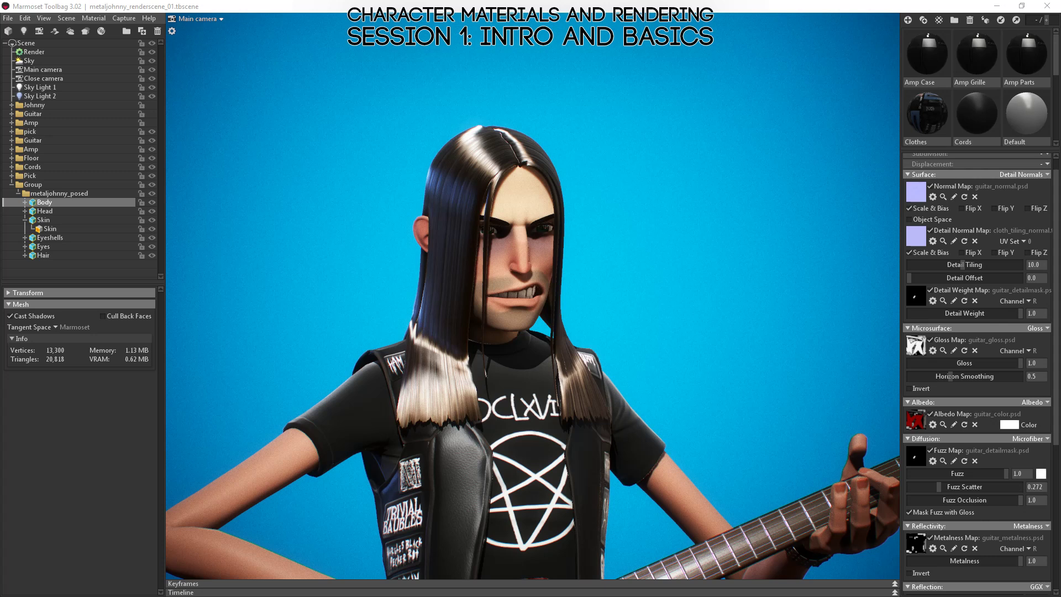
pyautogui.click(421, 260)
pyautogui.moveTo(387, 287); pyautogui.dragTo(276, 420)
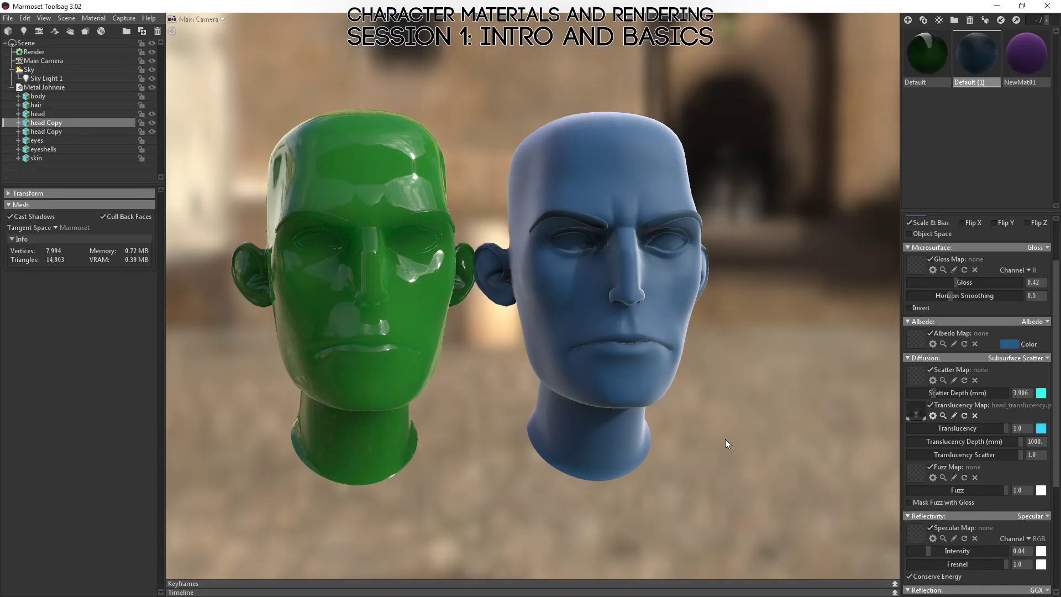
# Step: Set the blue head material's scatter colour to green 44ff00 and its scatter depth to about 49.46 mm
pyautogui.moveTo(725, 439); pyautogui.dragTo(654, 437)
pyautogui.moveTo(655, 436); pyautogui.dragTo(521, 337, button='right')
pyautogui.moveTo(521, 337); pyautogui.dragTo(528, 214)
pyautogui.click(528, 214)
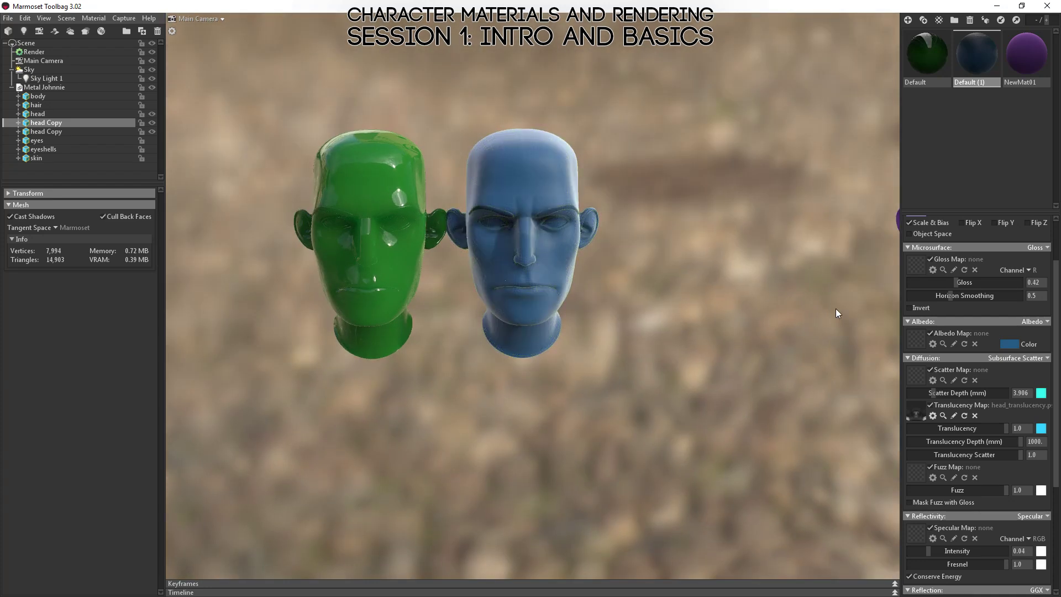
pyautogui.moveTo(493, 198); pyautogui.dragTo(639, 227)
pyautogui.moveTo(640, 228); pyautogui.dragTo(668, 247, button='right')
pyautogui.moveTo(668, 246); pyautogui.dragTo(608, 382)
pyautogui.click(1041, 393)
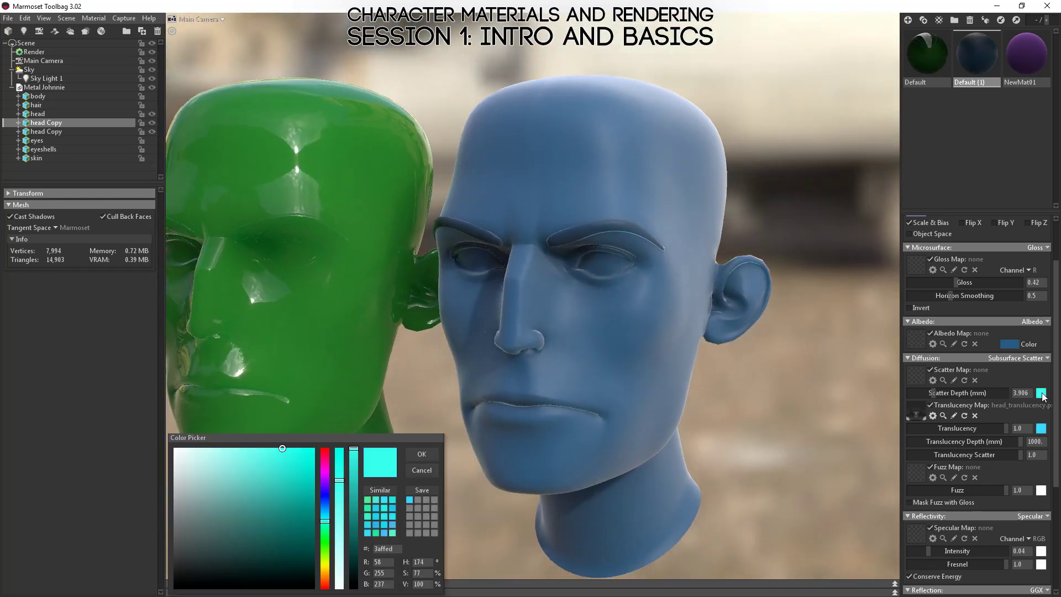
pyautogui.moveTo(327, 525); pyautogui.dragTo(326, 549)
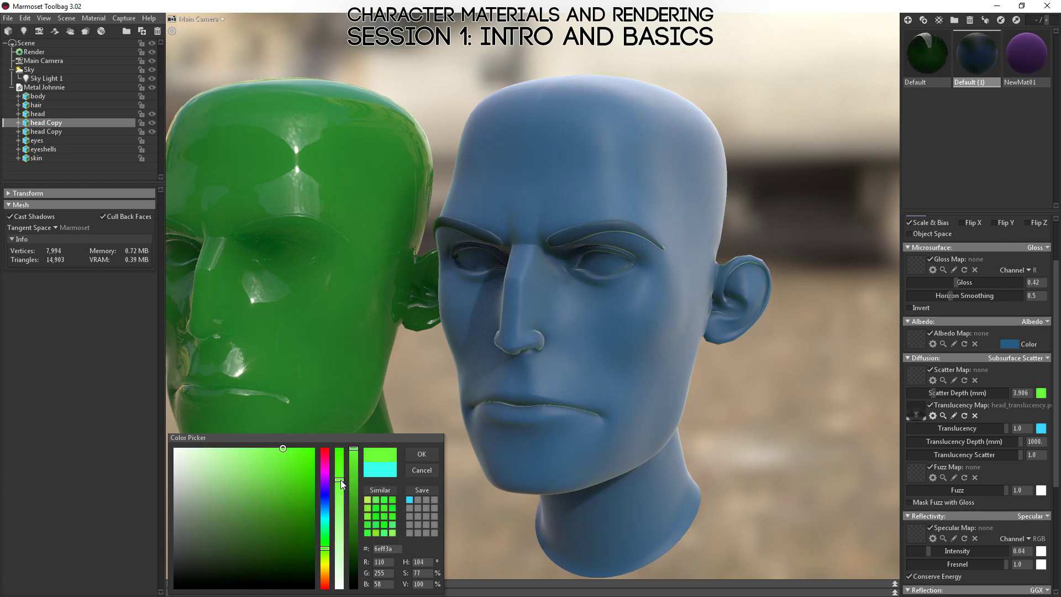
pyautogui.moveTo(340, 479)
pyautogui.mouseDown()
pyautogui.moveTo(343, 442)
pyautogui.moveTo(159, 437)
pyautogui.moveTo(389, 443)
pyautogui.mouseUp()
pyautogui.click(422, 454)
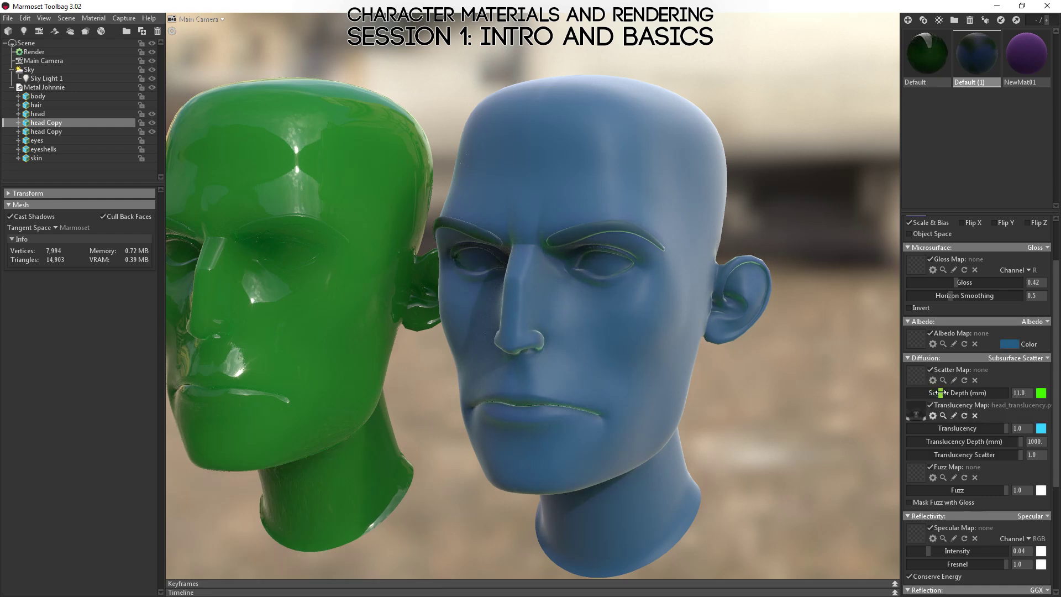
pyautogui.moveTo(944, 395)
pyautogui.mouseDown()
pyautogui.moveTo(980, 393)
pyautogui.moveTo(956, 393)
pyautogui.mouseUp()
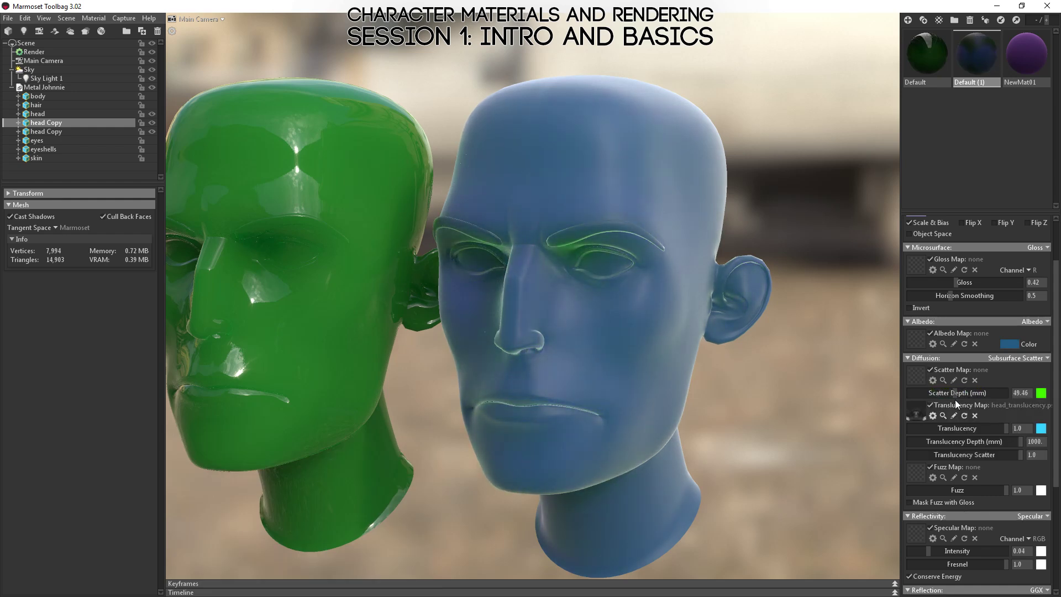
# Step: Try a white translucency colour on the blue head's material and compare it under rotated sky lighting from different angles
pyautogui.click(1042, 429)
pyautogui.moveTo(324, 473)
pyautogui.mouseDown()
pyautogui.moveTo(327, 435)
pyautogui.moveTo(300, 467)
pyautogui.moveTo(260, 486)
pyautogui.moveTo(146, 430)
pyautogui.mouseUp()
pyautogui.click(293, 461)
pyautogui.click(420, 454)
pyautogui.moveTo(1022, 442)
pyautogui.mouseDown()
pyautogui.moveTo(864, 446)
pyautogui.moveTo(1023, 444)
pyautogui.mouseUp()
pyautogui.keyDown('shift'); pyautogui.moveTo(636, 406); pyautogui.dragTo(556, 409); pyautogui.keyUp('shift')
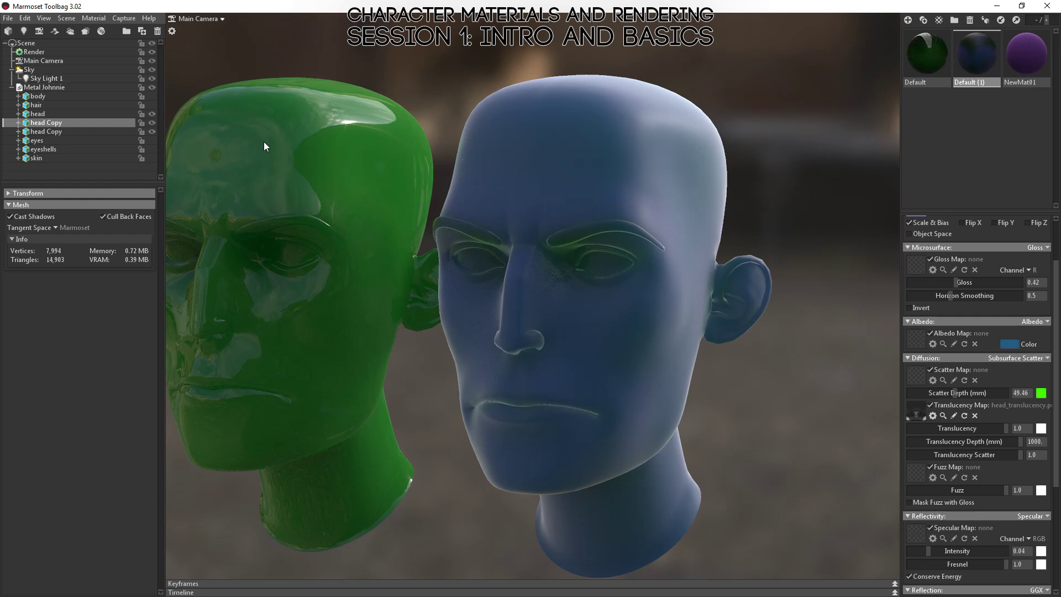
pyautogui.moveTo(589, 330); pyautogui.dragTo(726, 338)
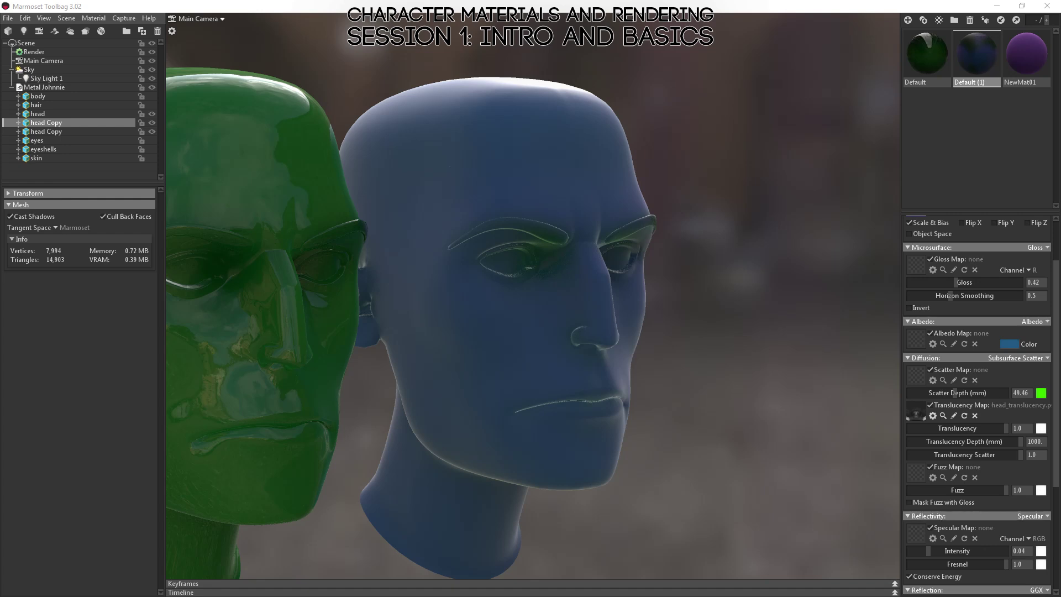
pyautogui.click(579, 439)
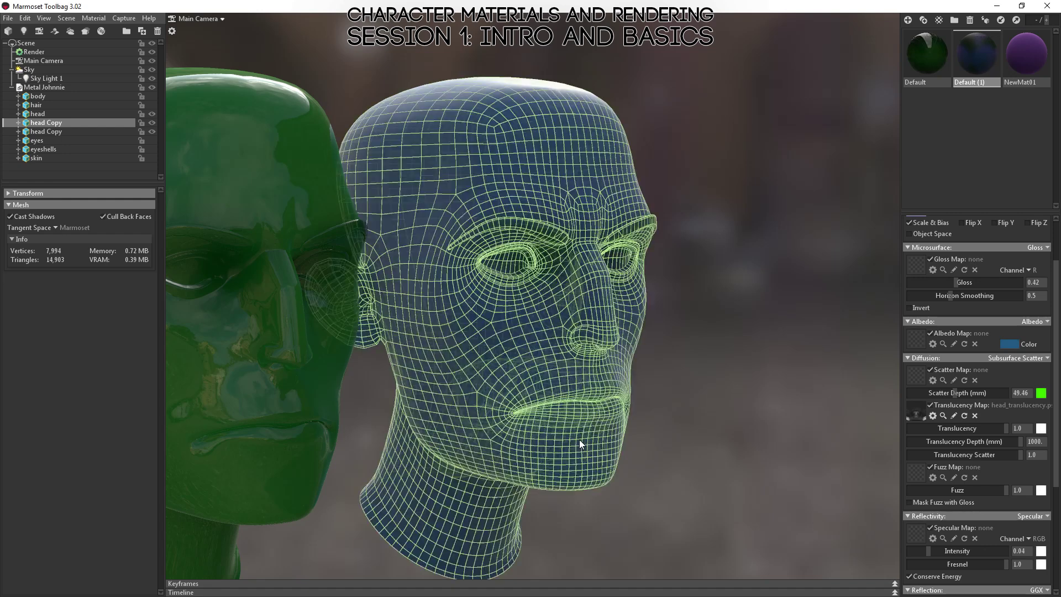
pyautogui.moveTo(579, 439); pyautogui.dragTo(760, 446)
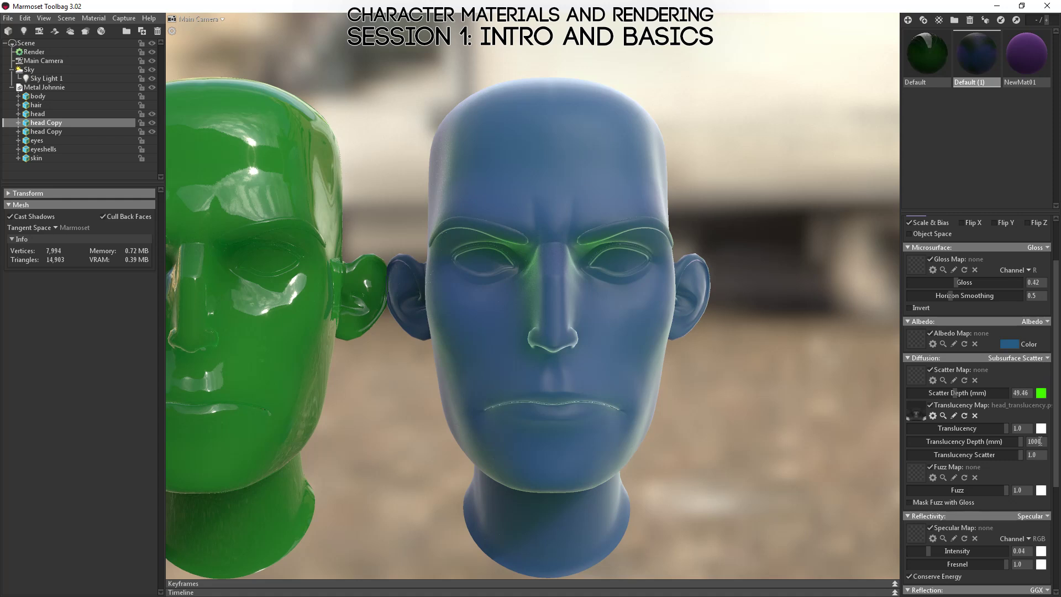
# Step: Set the blue head material's Fuzz to 0 and its translucency colour to the saved light blue 3adaff
pyautogui.scroll(2, 1028, 406)
pyautogui.scroll(-2, 1028, 407)
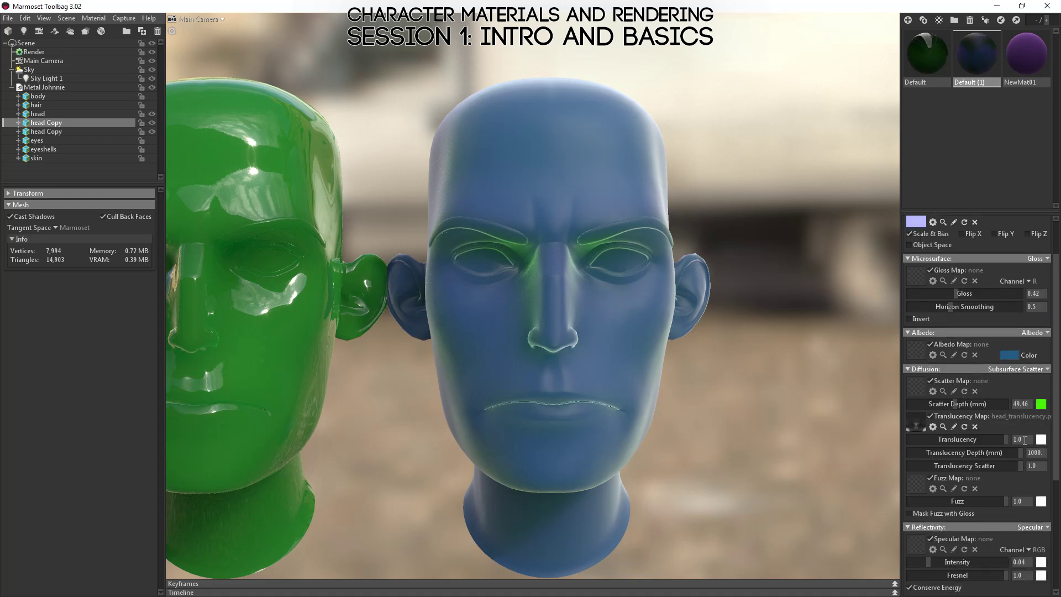
pyautogui.moveTo(978, 496); pyautogui.dragTo(861, 505)
pyautogui.moveTo(660, 422); pyautogui.dragTo(619, 442)
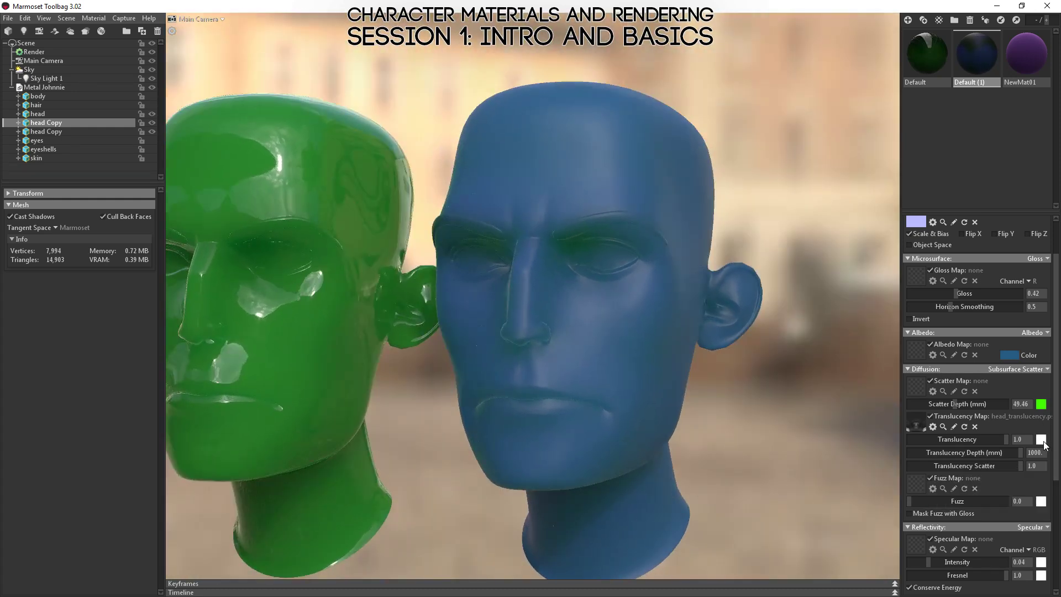
pyautogui.click(1041, 439)
pyautogui.click(409, 500)
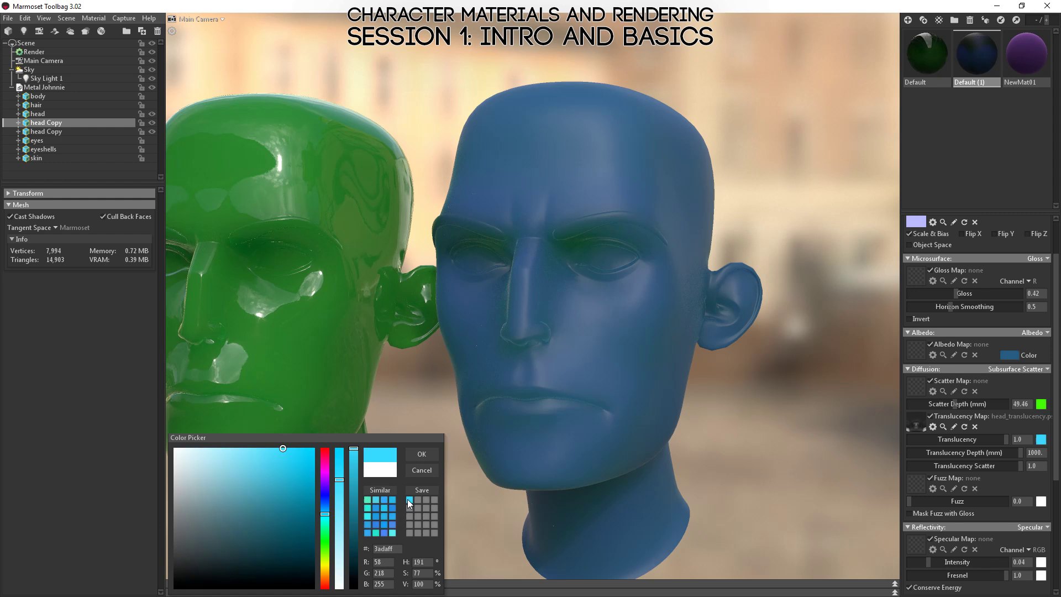
pyautogui.click(422, 455)
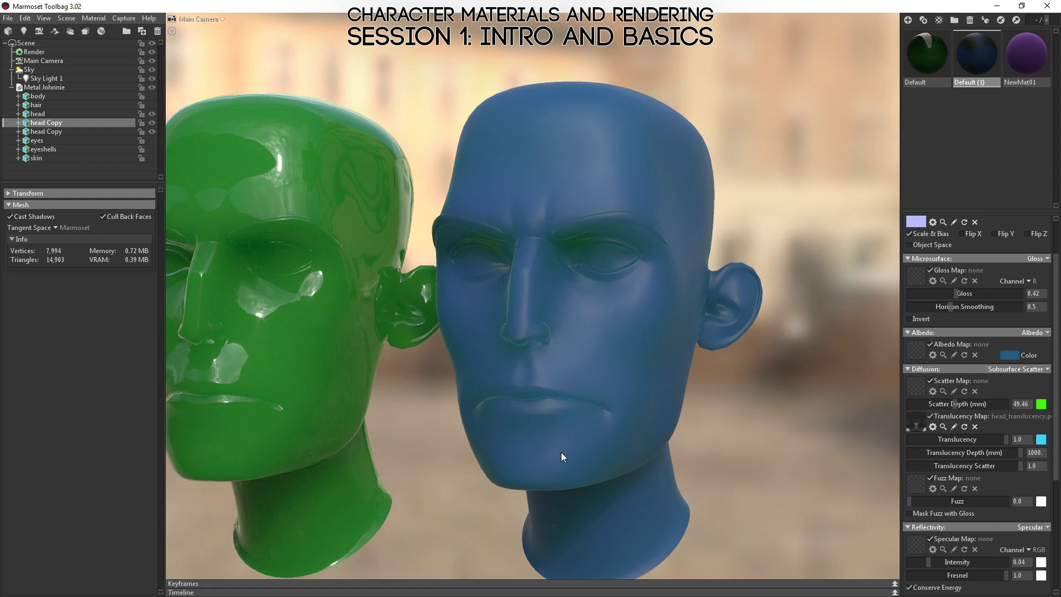
# Step: Set Sky Light 1's brightness to about 8.99 and rotate the lighting so it strikes the heads from the side
pyautogui.click(29, 81)
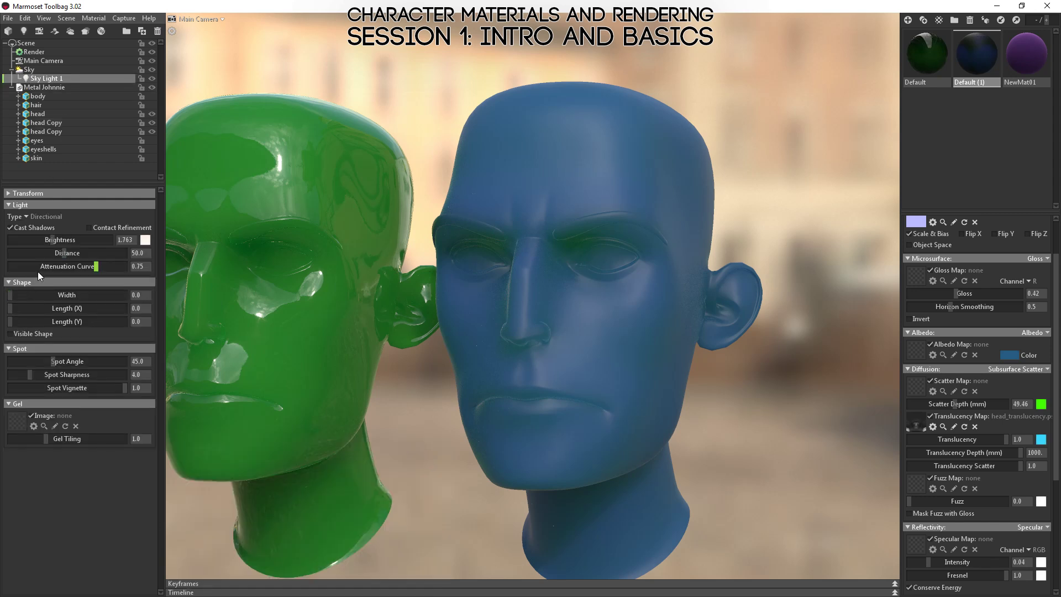
pyautogui.moveTo(50, 241); pyautogui.dragTo(72, 239)
pyautogui.keyDown('shift'); pyautogui.moveTo(506, 293); pyautogui.dragTo(799, 335); pyautogui.keyUp('shift')
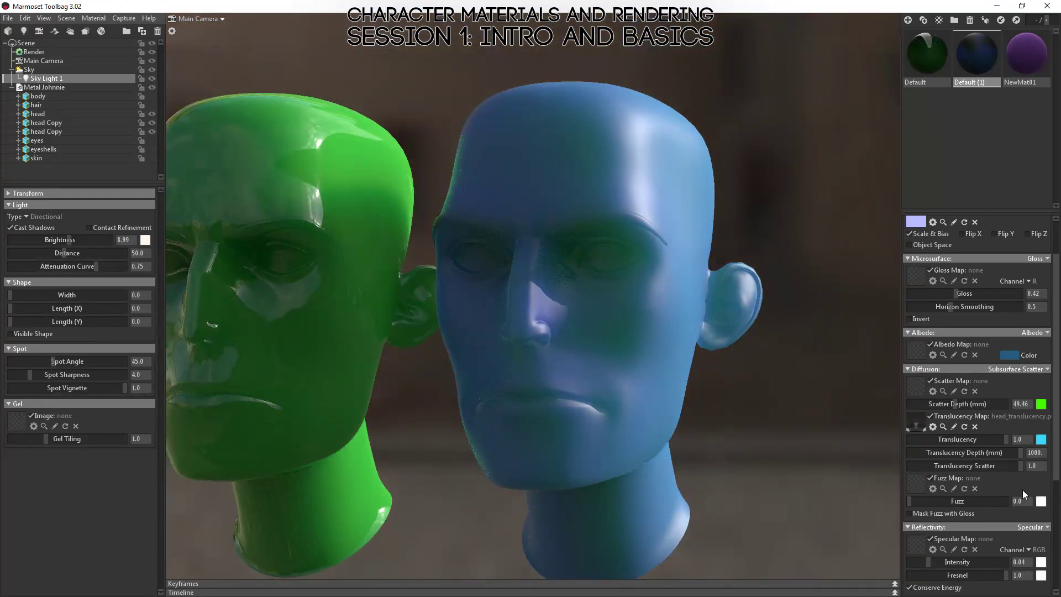
# Step: Set the blue head material's scatter colour to the saved light blue 3adaff
pyautogui.click(1042, 405)
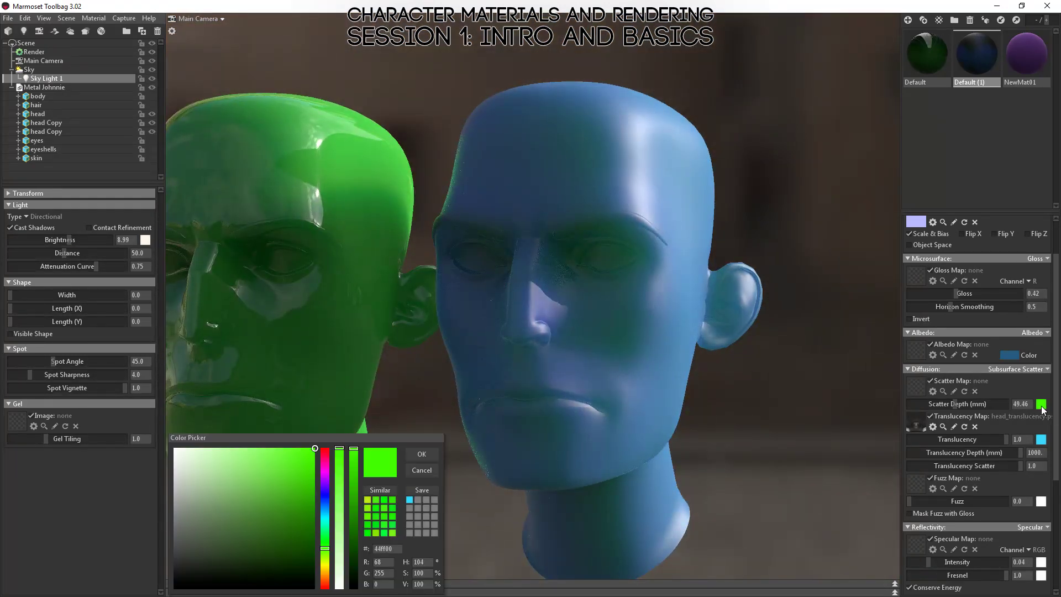
pyautogui.click(409, 499)
pyautogui.click(421, 454)
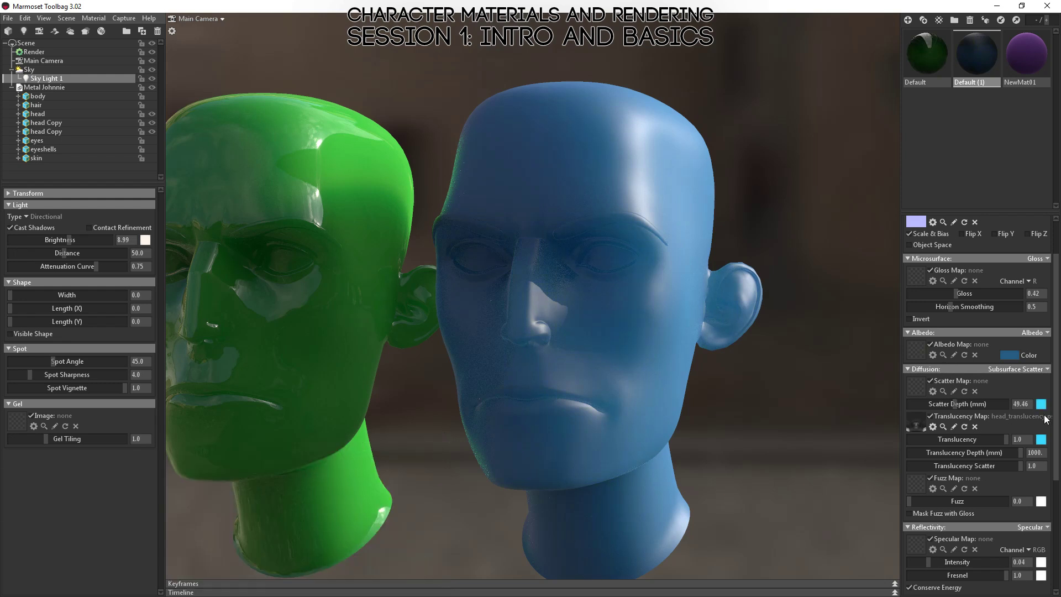
# Step: Set the blue head material's scatter depth to about 2.668 mm and its gloss to 0.46
pyautogui.moveTo(954, 404); pyautogui.dragTo(916, 408)
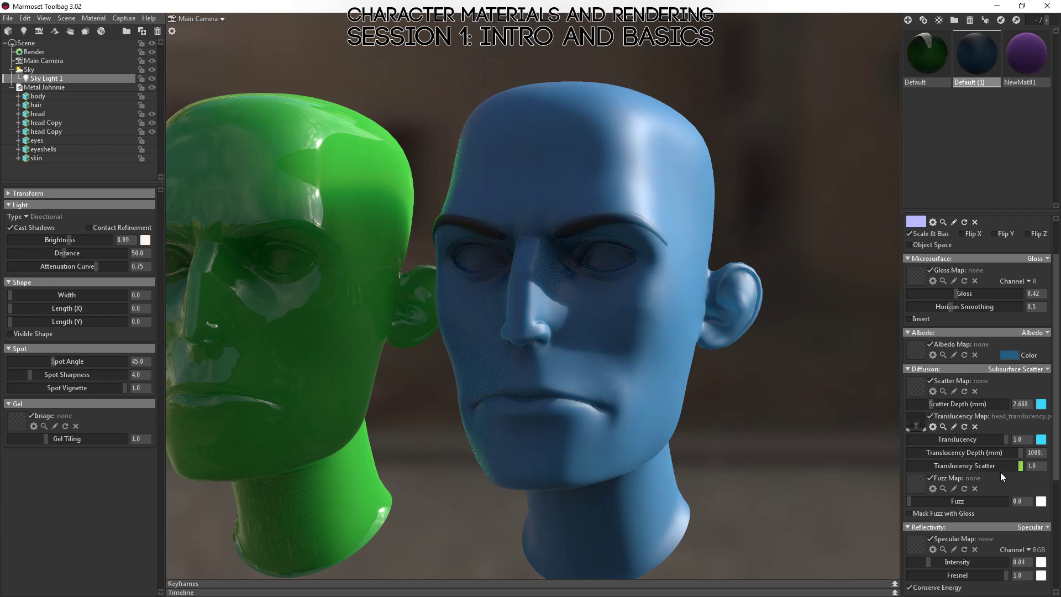
pyautogui.scroll(-1, 1000, 474)
pyautogui.scroll(2, 1000, 473)
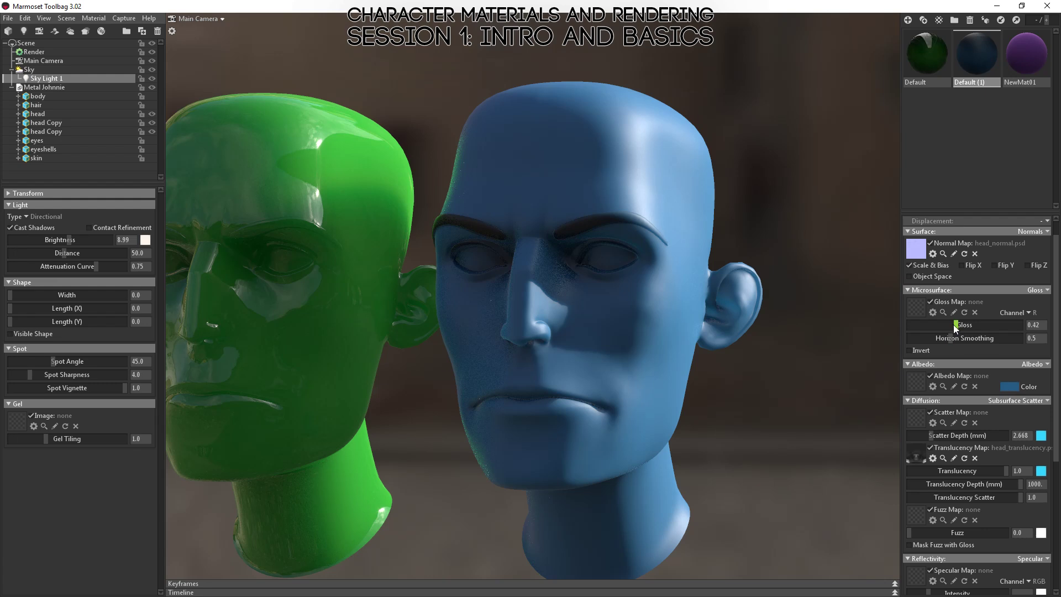
pyautogui.moveTo(955, 325)
pyautogui.mouseDown()
pyautogui.moveTo(978, 325)
pyautogui.moveTo(964, 325)
pyautogui.mouseUp()
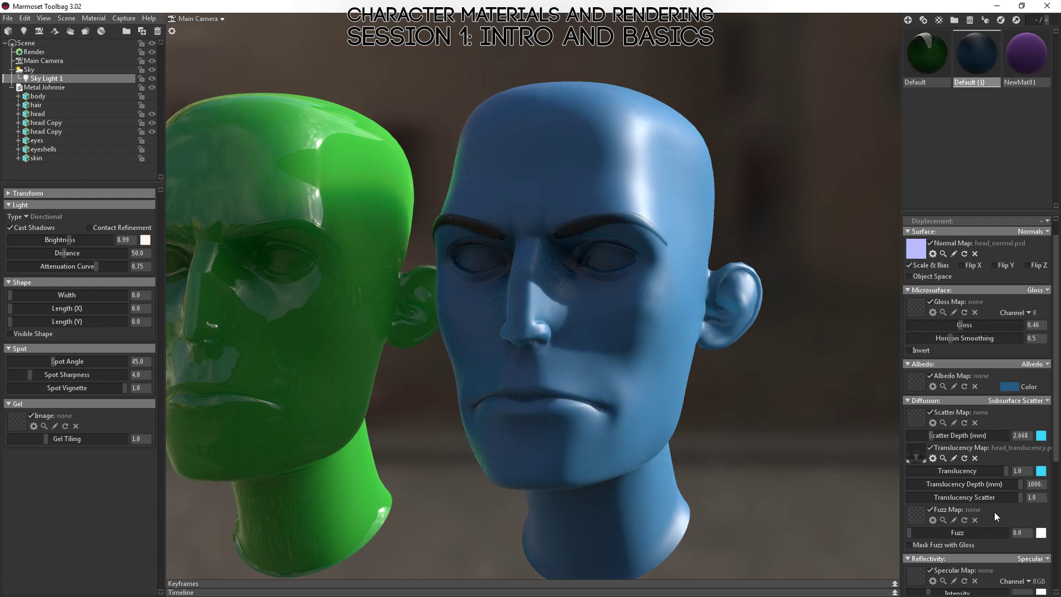
# Step: Set the blue head material's translucency colour to green 3aff8b and disable its translucency map
pyautogui.click(1041, 470)
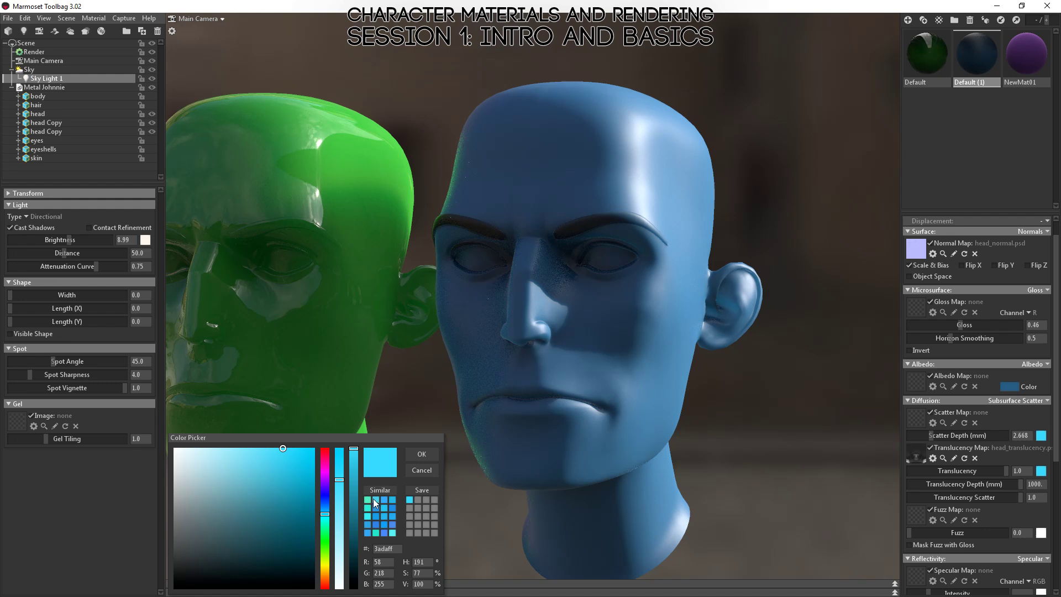
pyautogui.click(326, 449)
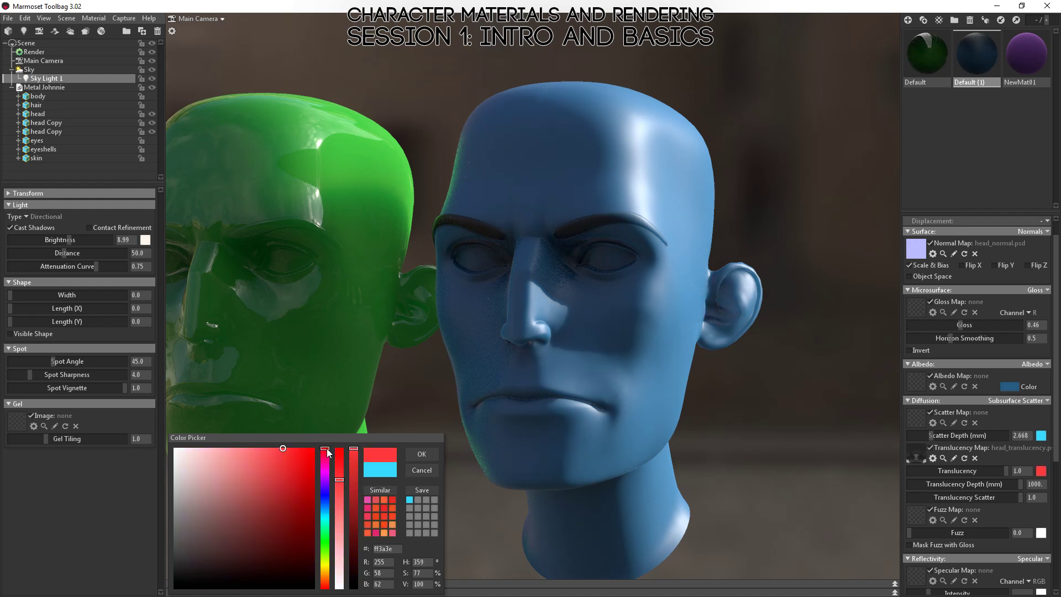
pyautogui.moveTo(329, 439); pyautogui.dragTo(331, 536)
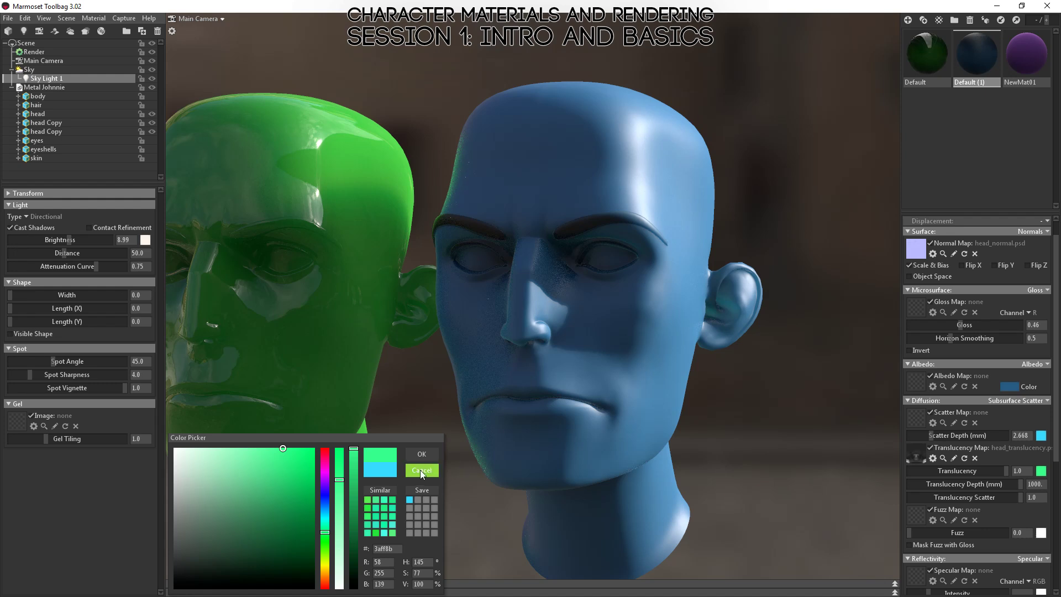
pyautogui.click(932, 448)
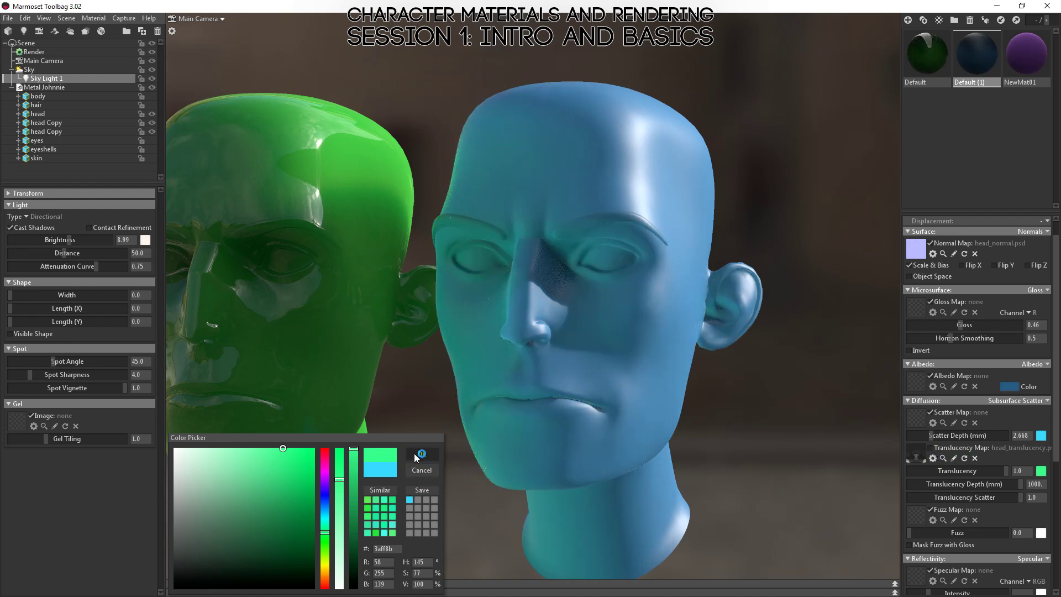
pyautogui.click(418, 456)
# Step: Set the blue head material's translucency depth to 53.17 mm and its translucency colour to the saved light blue 3adaff
pyautogui.moveTo(1006, 471); pyautogui.dragTo(1041, 492)
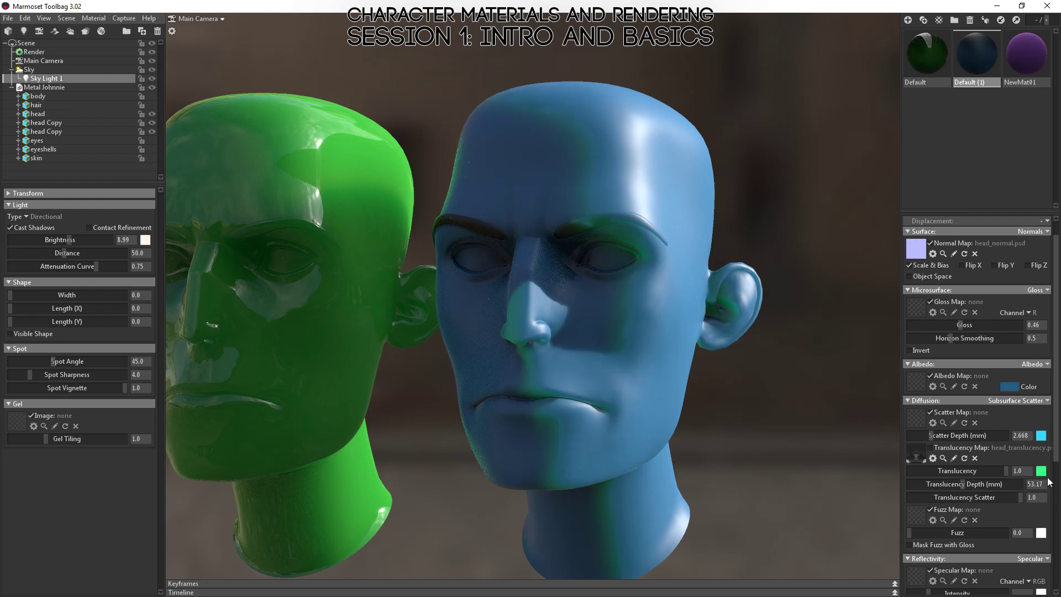
pyautogui.click(1041, 471)
pyautogui.click(410, 498)
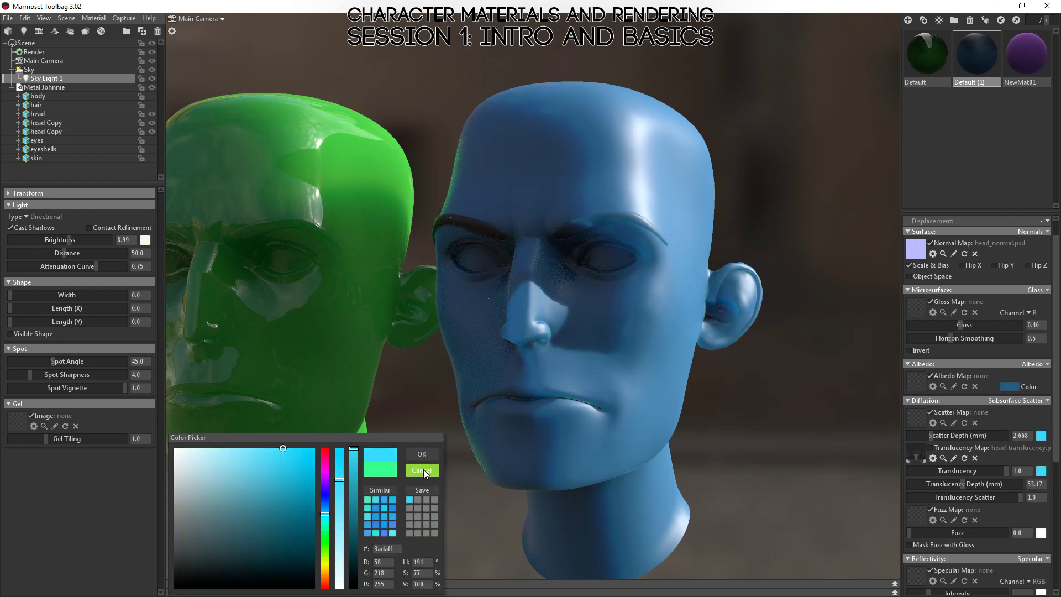
pyautogui.click(423, 453)
pyautogui.moveTo(695, 429); pyautogui.dragTo(586, 376)
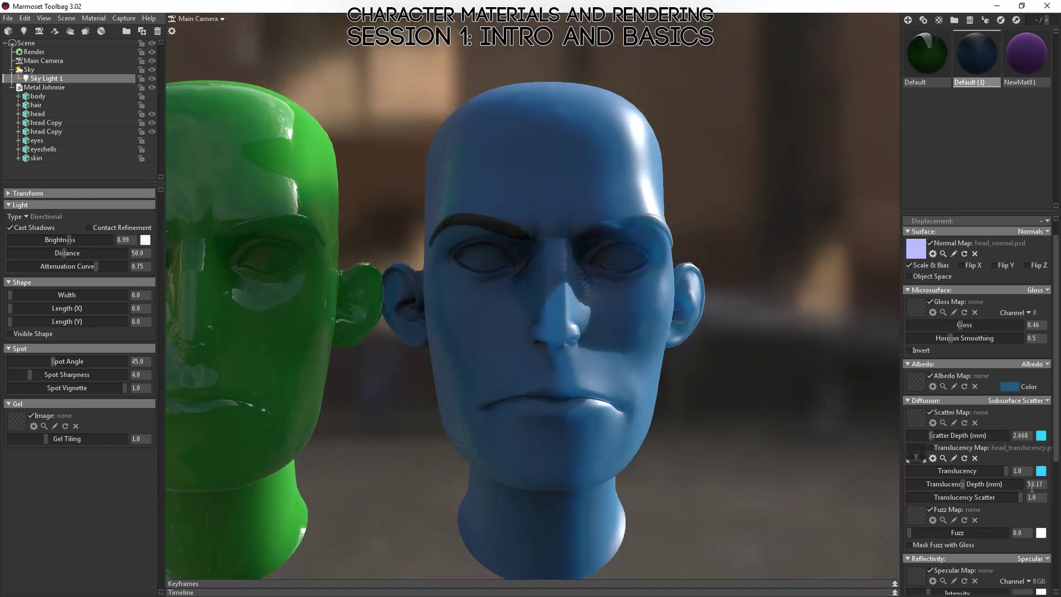
# Step: Enable global illumination in the render settings and compare the heads with it off and on under rotated lighting
pyautogui.click(33, 52)
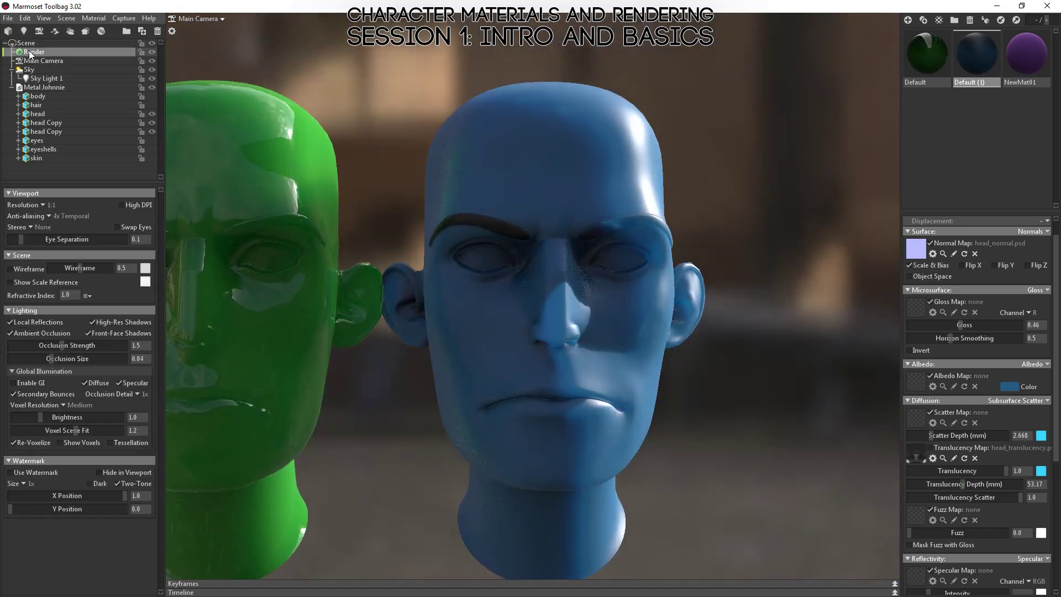
pyautogui.click(22, 383)
pyautogui.moveTo(492, 384); pyautogui.dragTo(684, 316)
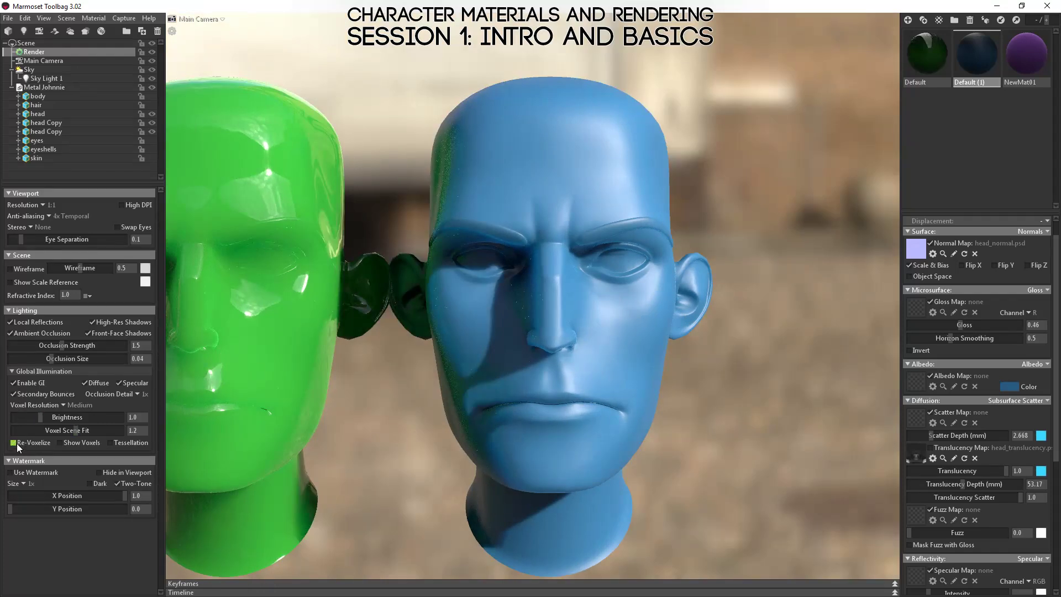
pyautogui.click(13, 383)
pyautogui.click(14, 383)
pyautogui.click(517, 309)
pyautogui.moveTo(519, 311); pyautogui.dragTo(580, 439)
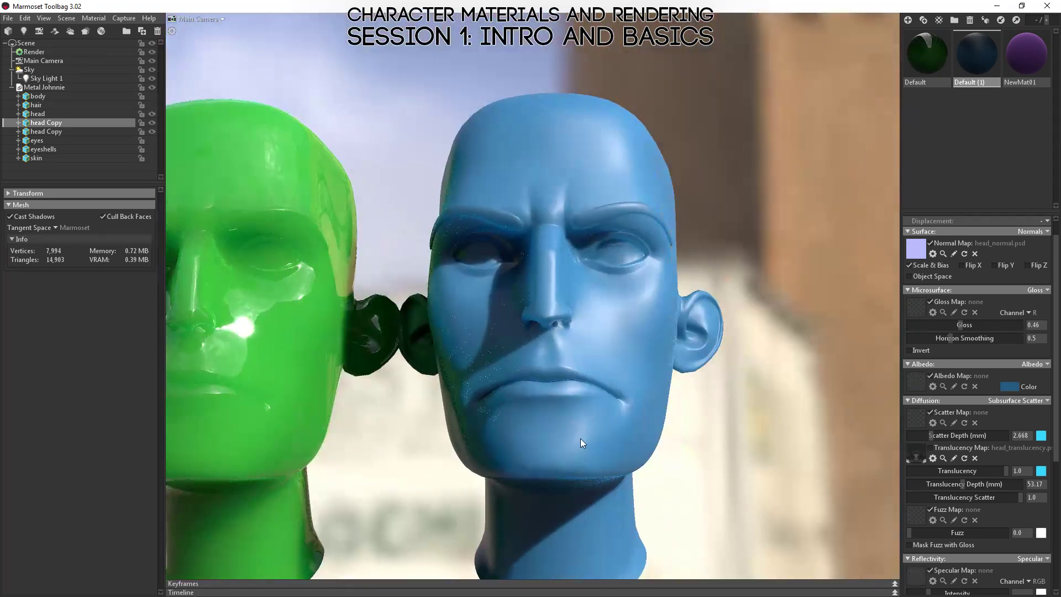
# Step: Set the main camera's tone mapping to Filmic (Hejl)
pyautogui.click(31, 62)
pyautogui.moveTo(408, 234); pyautogui.dragTo(537, 298)
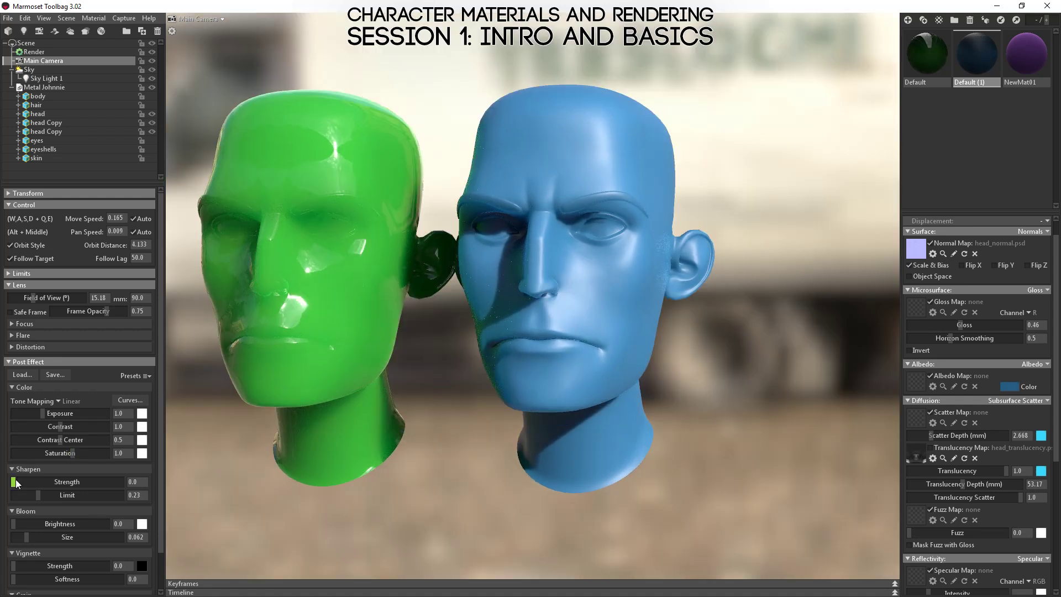
pyautogui.click(58, 401)
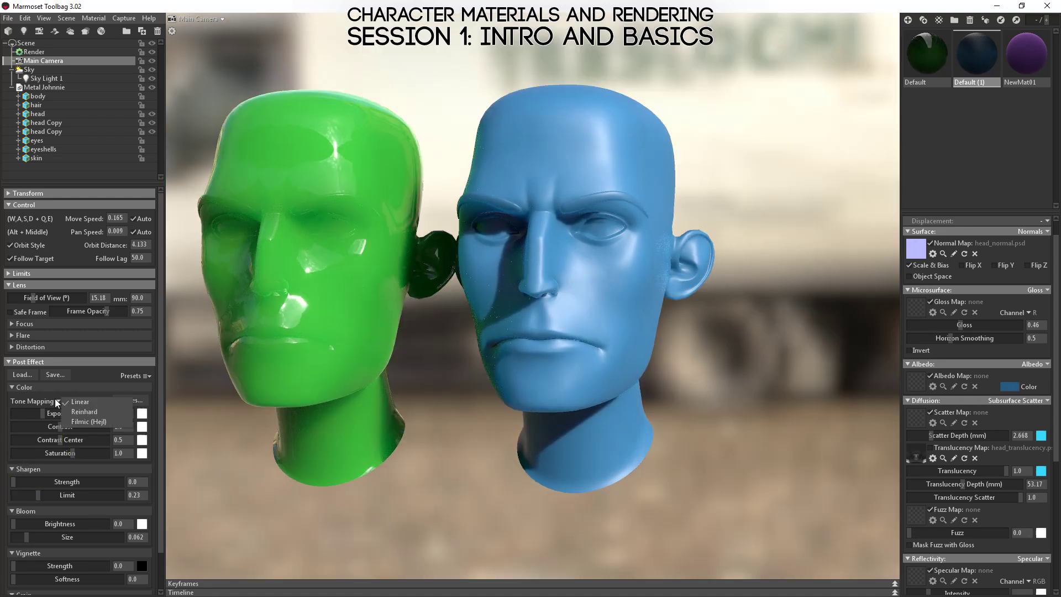
pyautogui.click(93, 422)
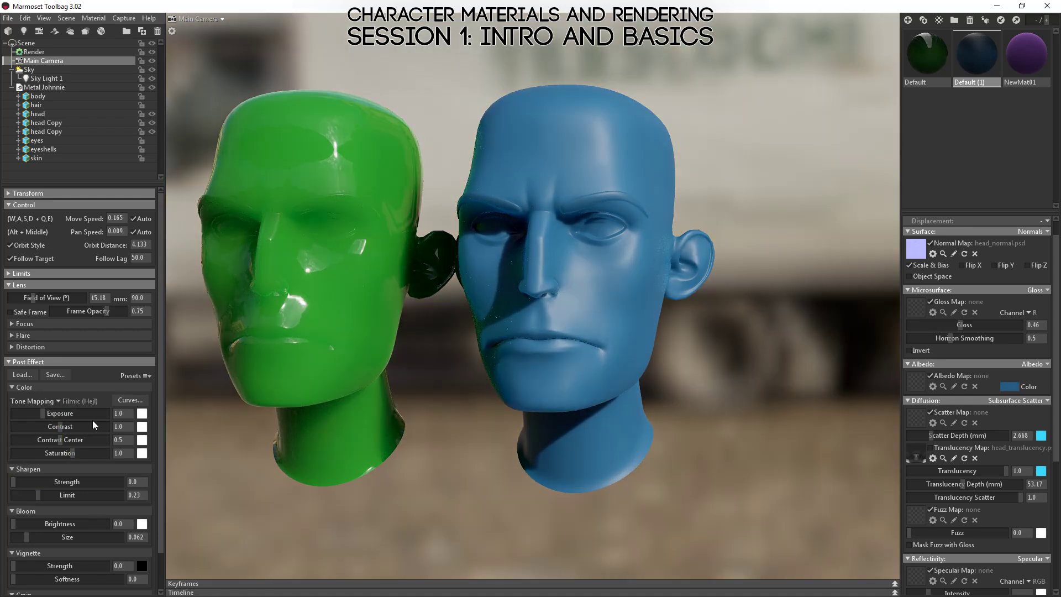
# Step: Shape the main camera's RGB curve with a raised highlight point and a shadow point near the diagonal, and set the exposure to 0.944
pyautogui.click(132, 400)
pyautogui.moveTo(289, 459); pyautogui.dragTo(281, 447)
pyautogui.click(210, 525)
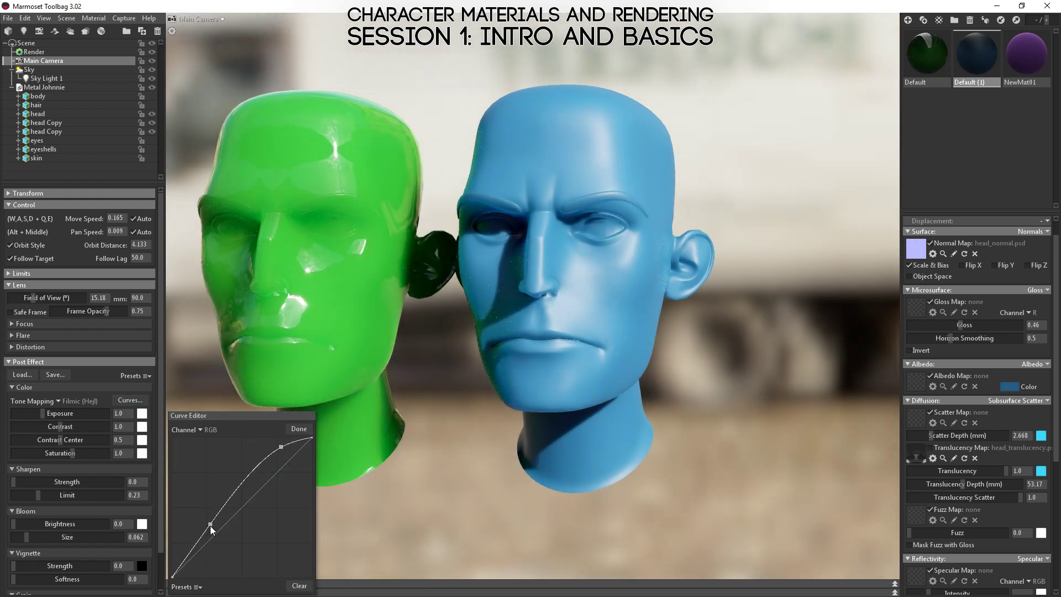
pyautogui.moveTo(211, 528); pyautogui.dragTo(209, 540)
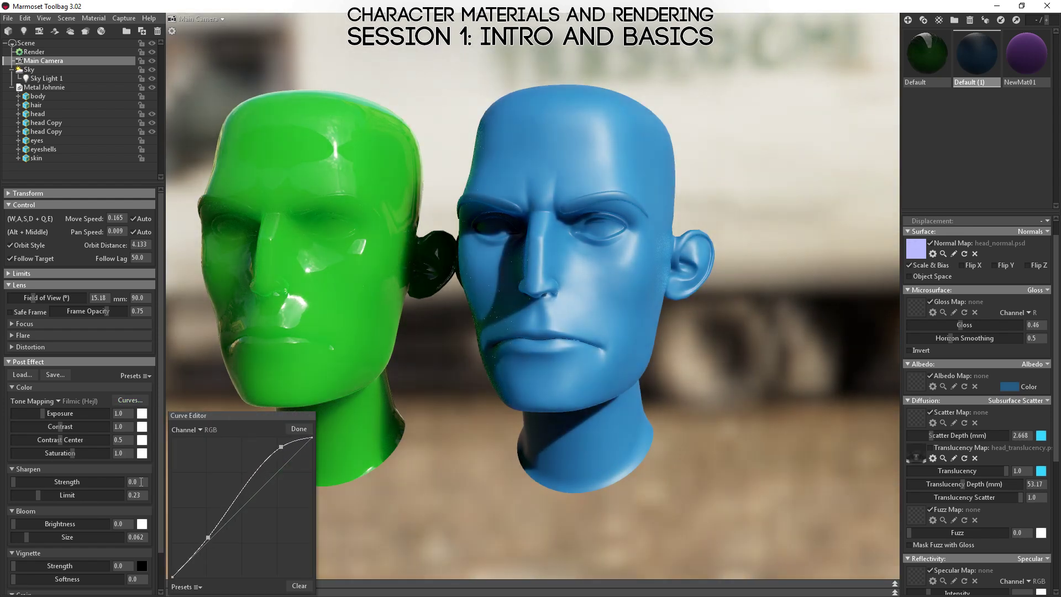
pyautogui.moveTo(35, 413)
pyautogui.mouseDown()
pyautogui.moveTo(55, 414)
pyautogui.moveTo(42, 414)
pyautogui.mouseUp()
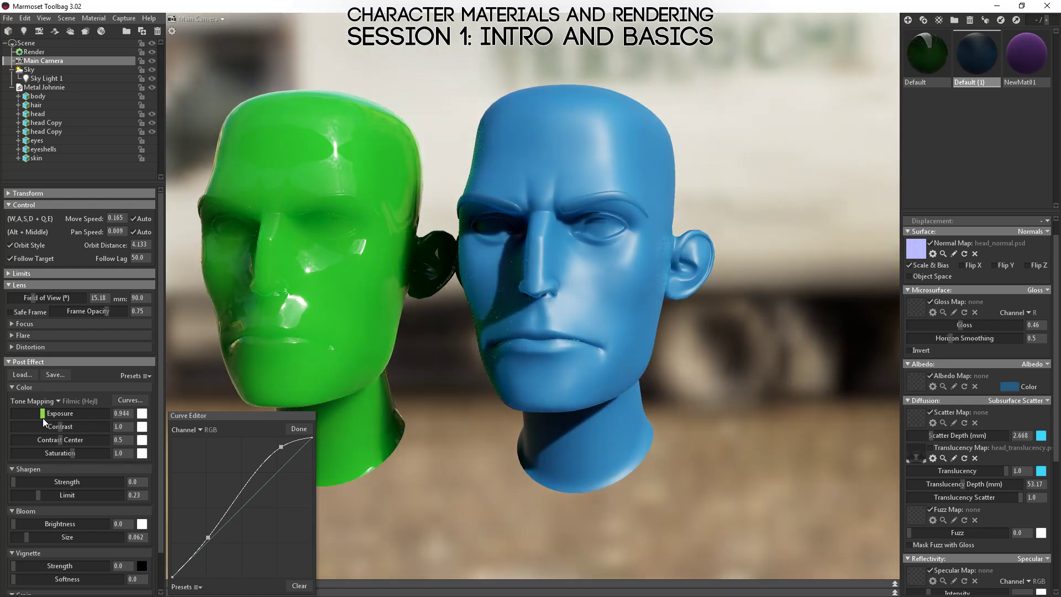
pyautogui.click(299, 429)
# Step: Set the blue head material's scatter colour to magenta fd3aff and its scatter depth to 1000 mm, with the lighting rotated away
pyautogui.moveTo(564, 352); pyautogui.dragTo(537, 330)
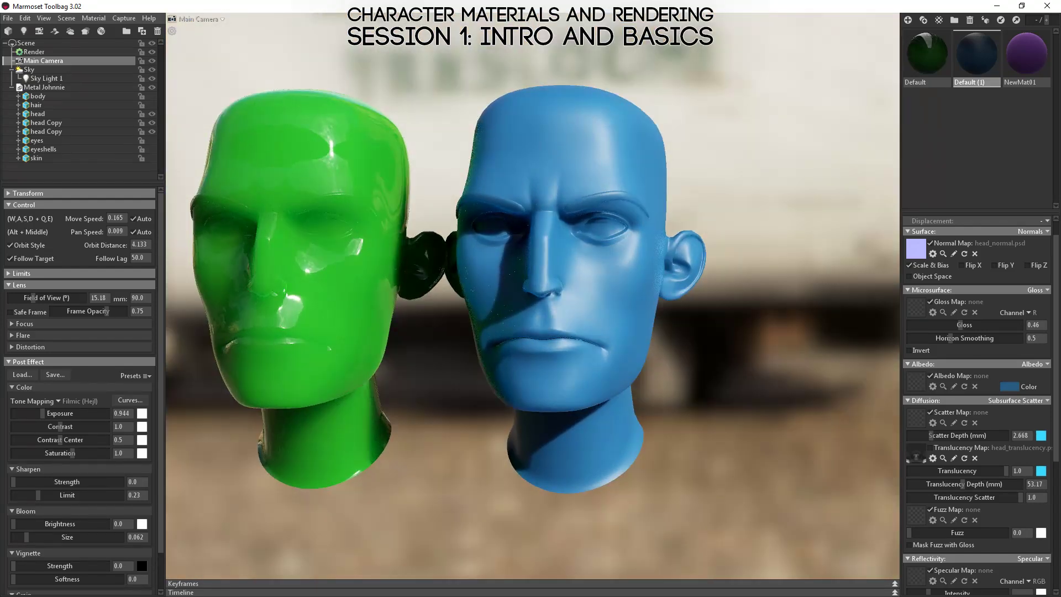
pyautogui.click(1042, 436)
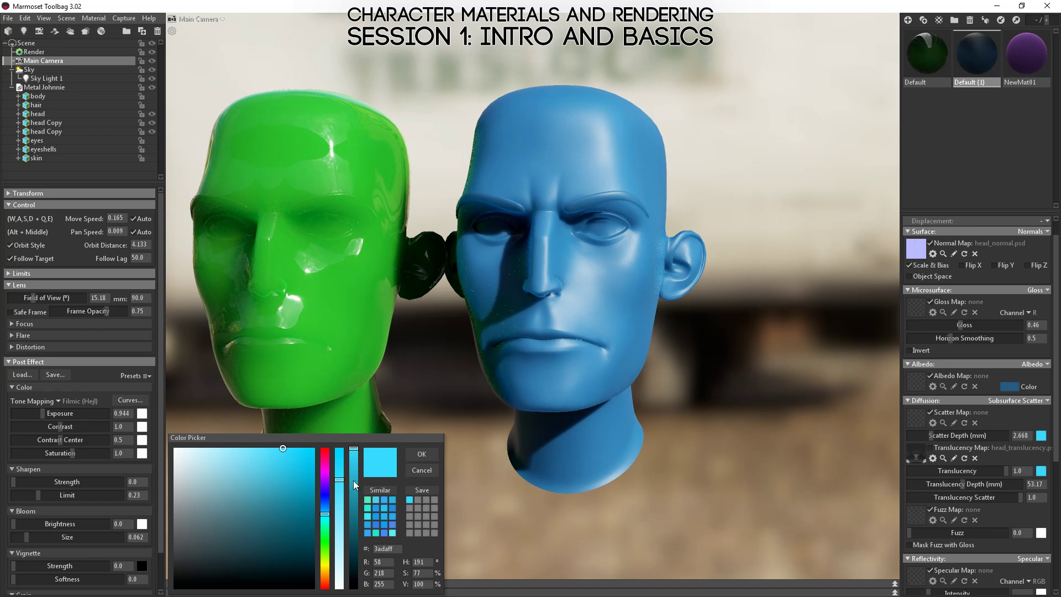
pyautogui.moveTo(325, 480); pyautogui.dragTo(325, 471)
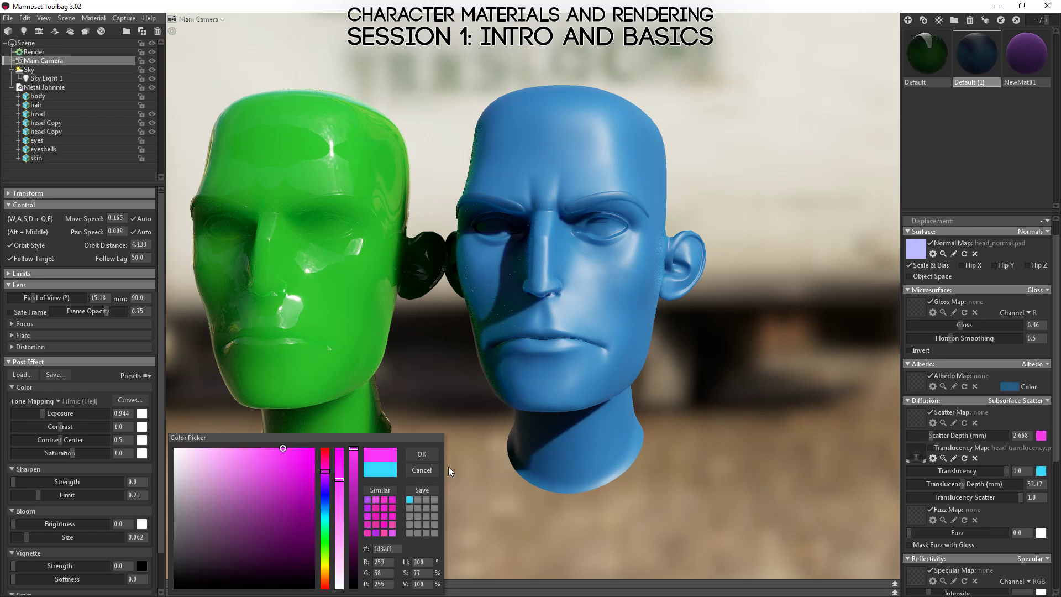
pyautogui.click(422, 456)
pyautogui.moveTo(467, 403)
pyautogui.mouseDown()
pyautogui.moveTo(540, 398)
pyautogui.moveTo(540, 422)
pyautogui.moveTo(602, 427)
pyautogui.mouseUp()
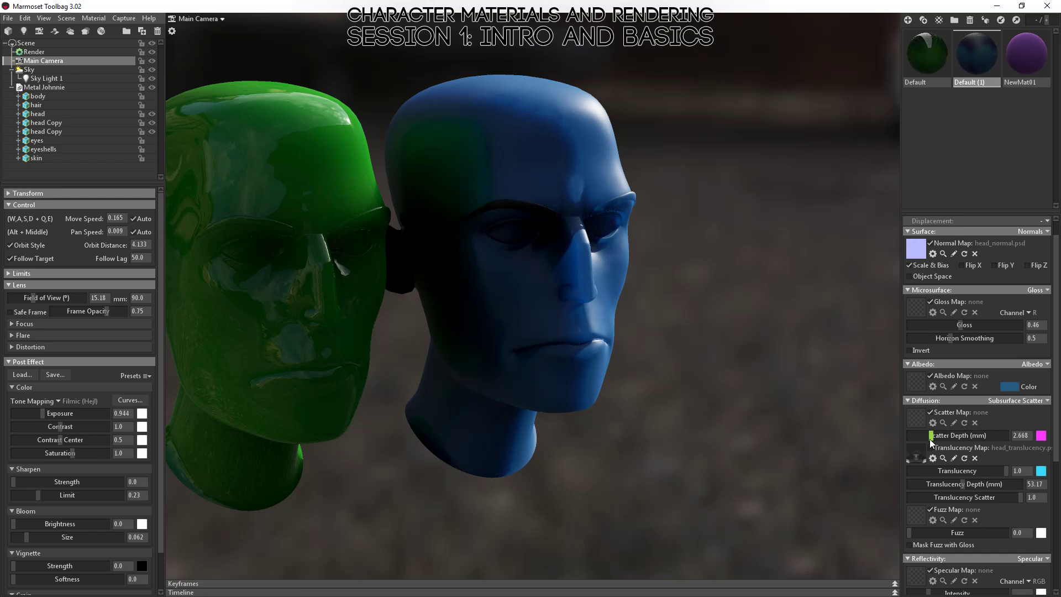
pyautogui.moveTo(932, 437); pyautogui.dragTo(1007, 441)
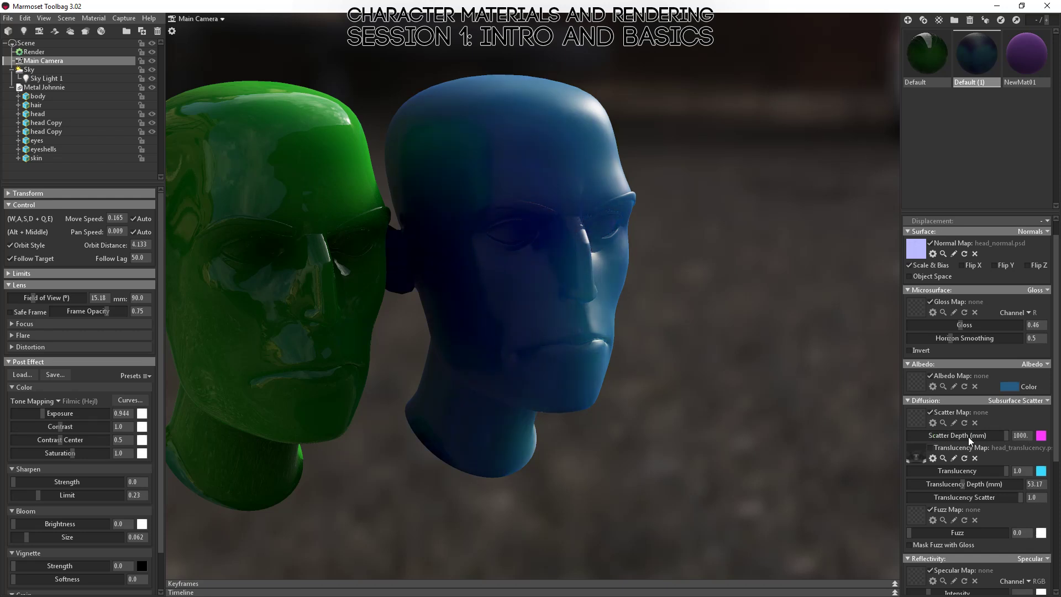
# Step: Set both the scatter colour and the translucency colour of the blue head's material to white
pyautogui.click(1041, 436)
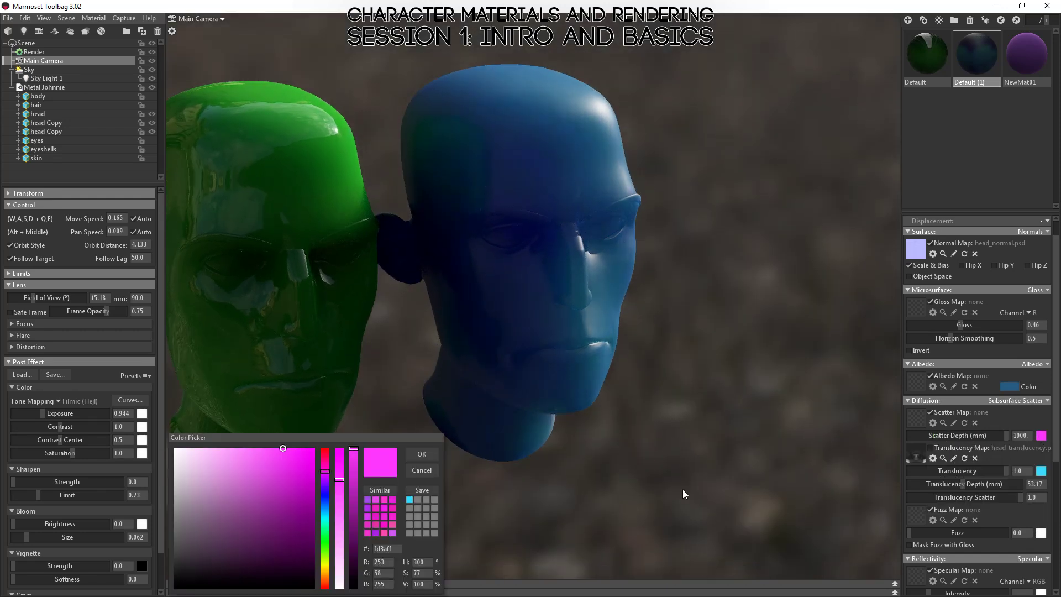
pyautogui.moveTo(328, 487); pyautogui.dragTo(339, 589)
pyautogui.click(422, 453)
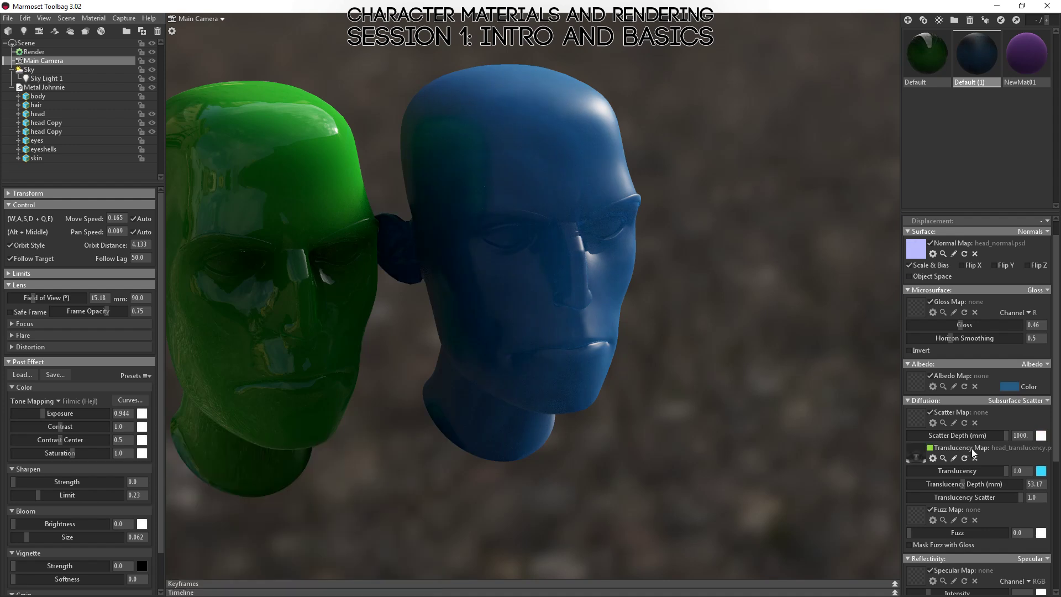
pyautogui.click(1041, 471)
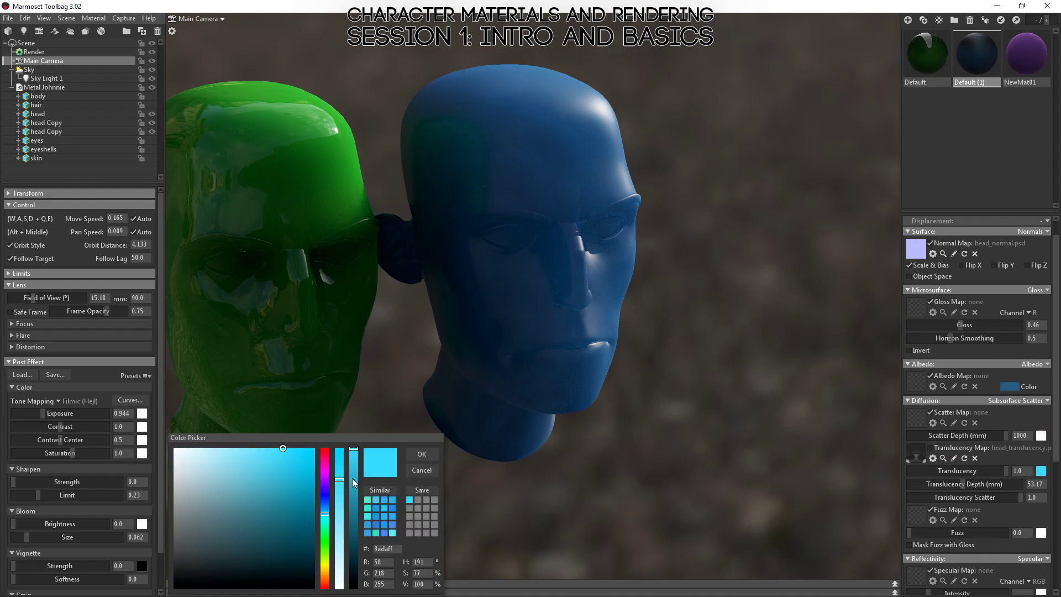
pyautogui.moveTo(339, 482); pyautogui.dragTo(340, 589)
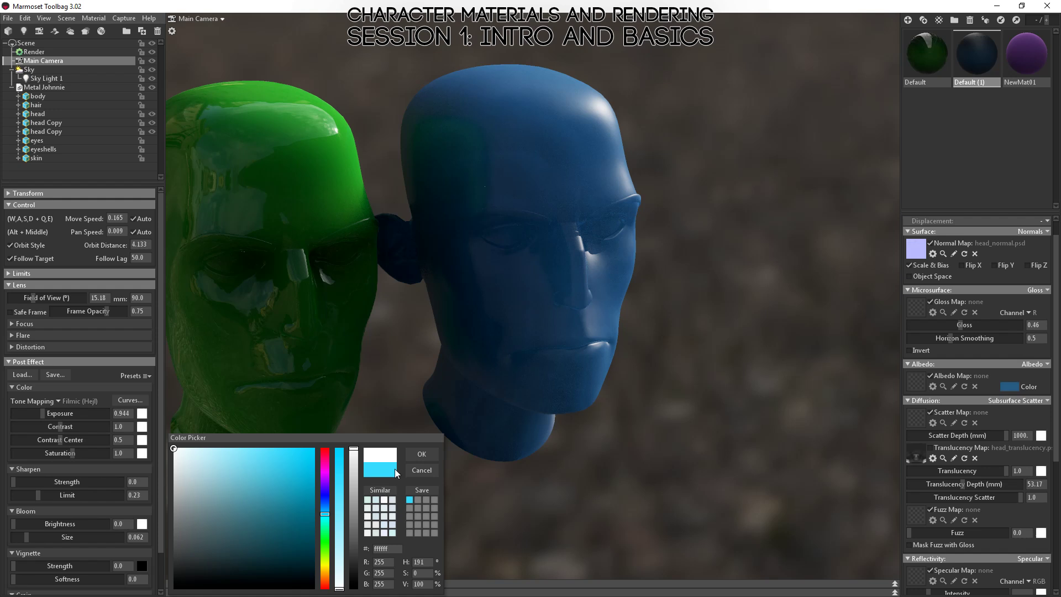
pyautogui.click(422, 454)
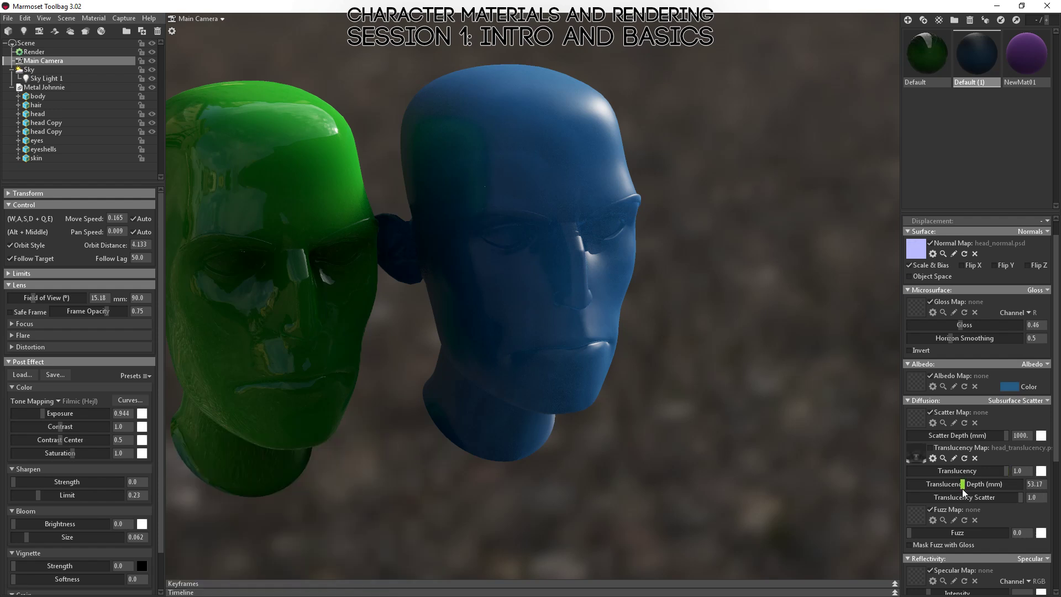
# Step: Set the blue head material's translucency depth to 18.01 mm and its gloss to 0.554
pyautogui.moveTo(964, 484)
pyautogui.mouseDown()
pyautogui.moveTo(1024, 488)
pyautogui.moveTo(943, 489)
pyautogui.moveTo(950, 497)
pyautogui.mouseUp()
pyautogui.moveTo(1023, 502)
pyautogui.mouseDown()
pyautogui.moveTo(977, 499)
pyautogui.moveTo(1022, 500)
pyautogui.mouseUp()
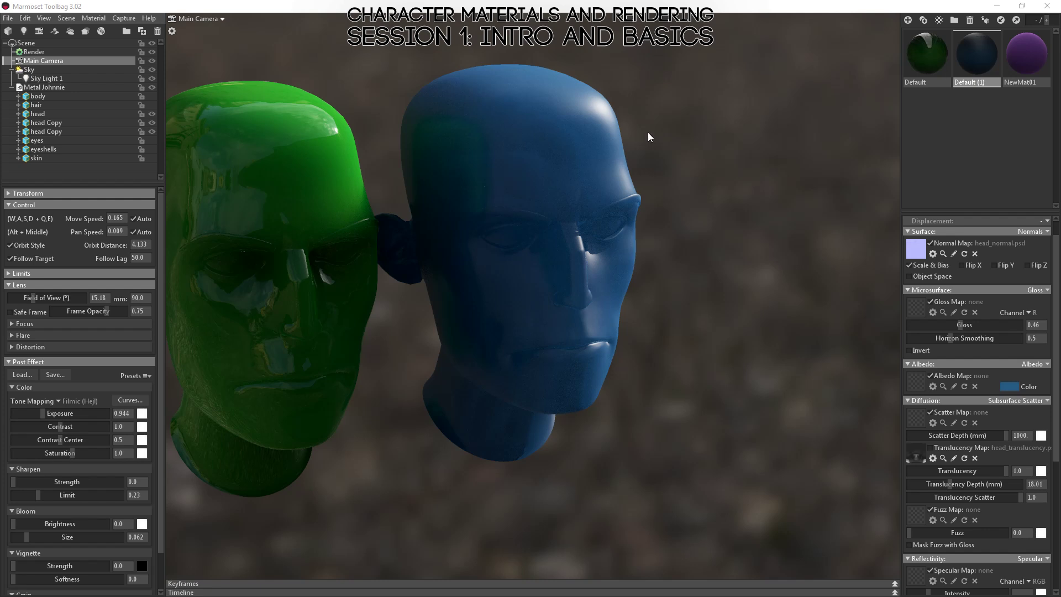
pyautogui.click(540, 296)
pyautogui.moveTo(672, 343); pyautogui.dragTo(543, 331)
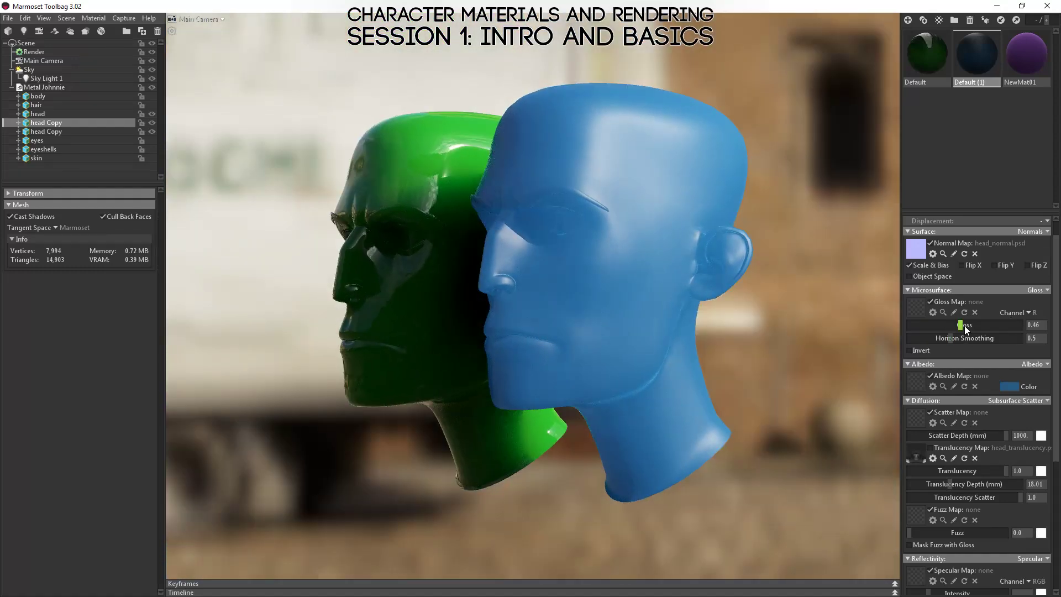
pyautogui.moveTo(964, 326)
pyautogui.mouseDown()
pyautogui.moveTo(994, 326)
pyautogui.moveTo(971, 326)
pyautogui.mouseUp()
# Step: Add a GGX secondary reflection to the blue head's material
pyautogui.scroll(-2, 979, 438)
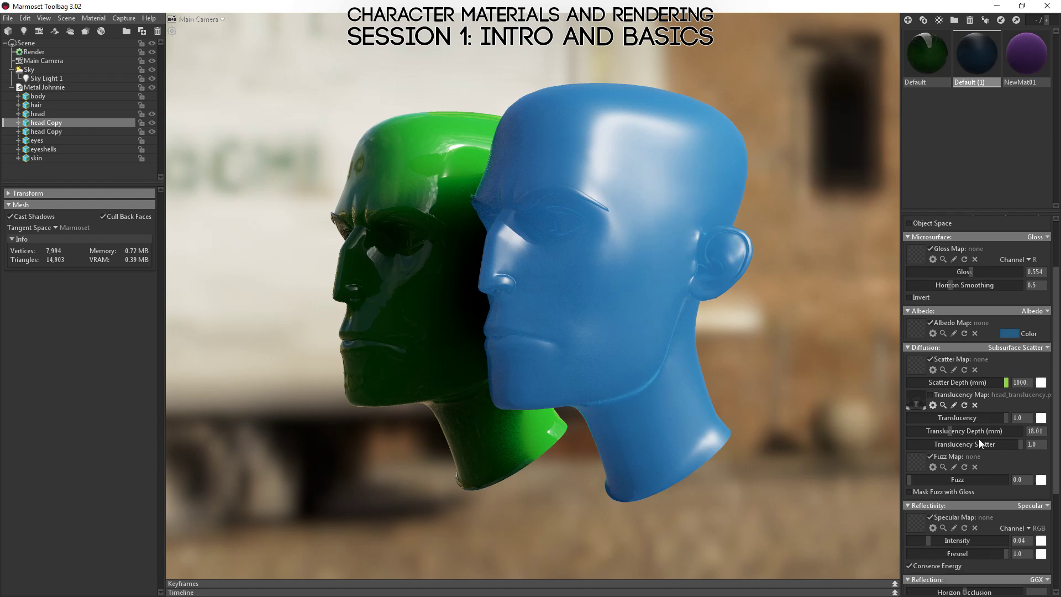
pyautogui.scroll(-6, 979, 439)
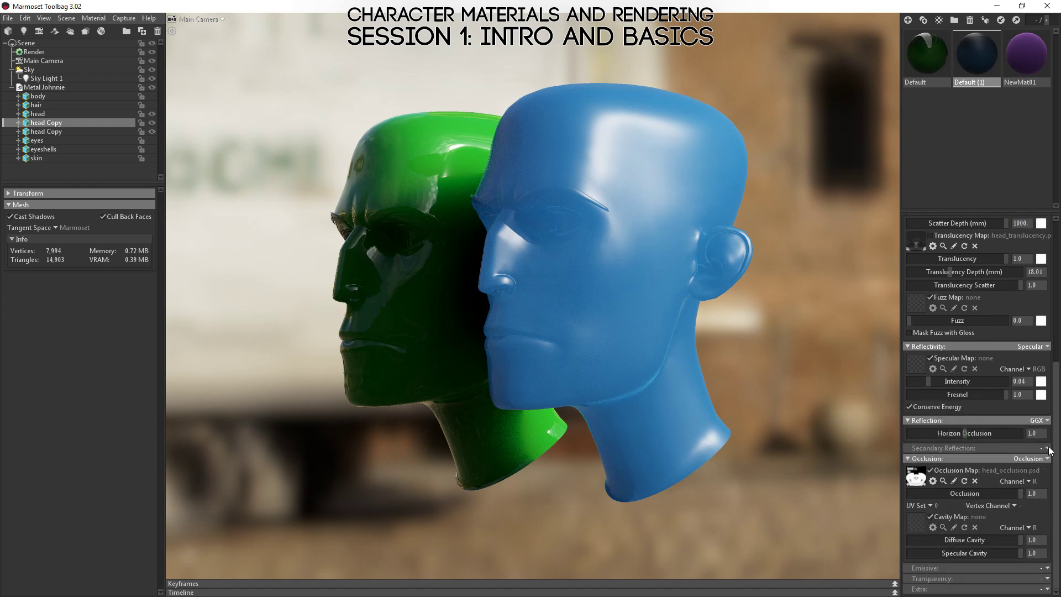
pyautogui.click(1049, 449)
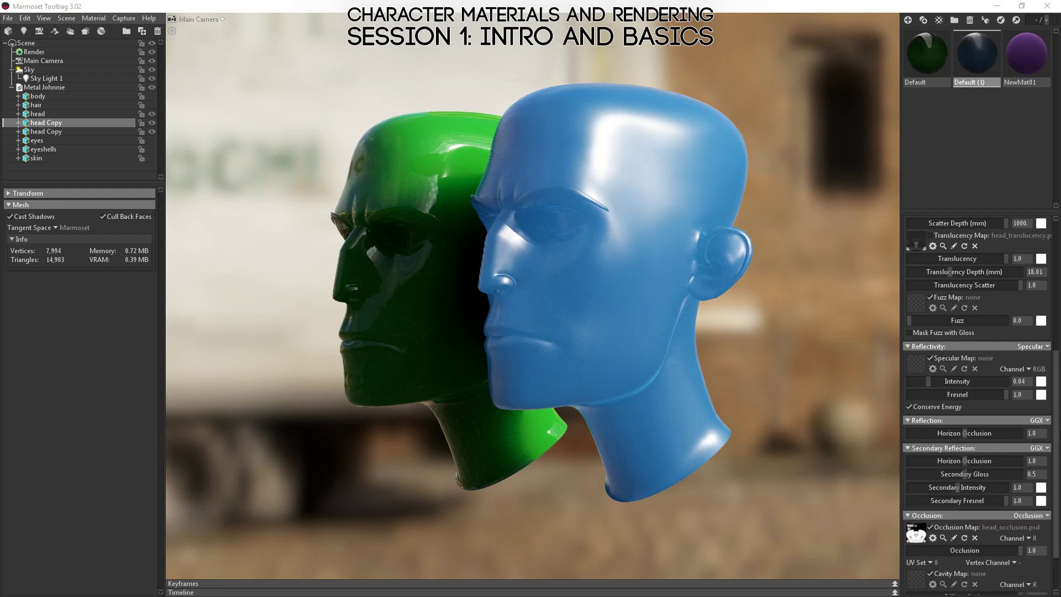
pyautogui.scroll(-2, 1054, 450)
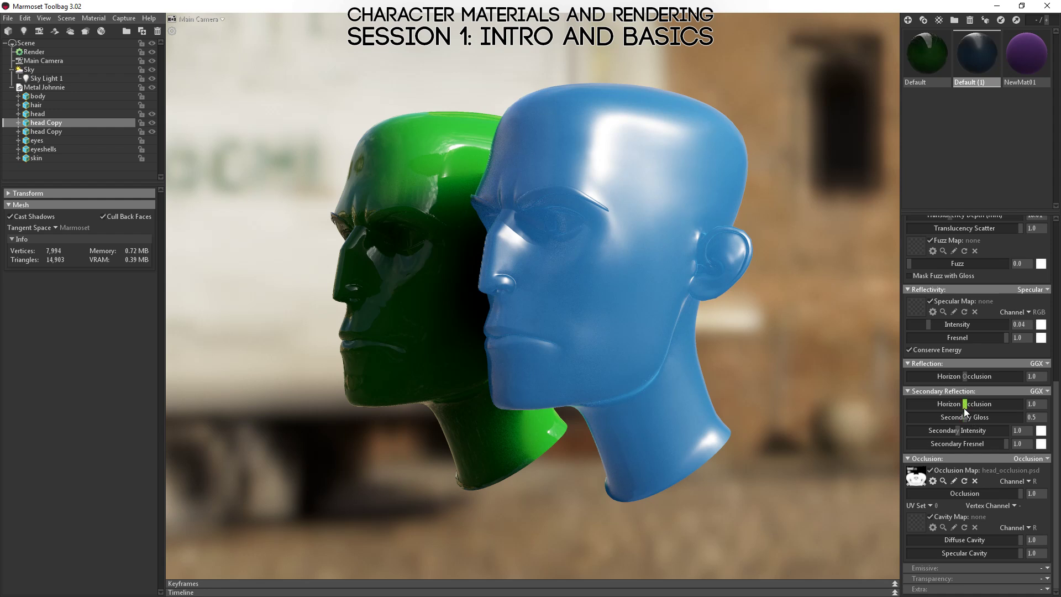
# Step: Set the secondary reflection intensity of the blue head's material to 0.04
pyautogui.moveTo(957, 433)
pyautogui.mouseDown()
pyautogui.moveTo(997, 432)
pyautogui.moveTo(966, 432)
pyautogui.mouseUp()
pyautogui.moveTo(1034, 433); pyautogui.dragTo(1011, 430)
pyautogui.write('.04')
pyautogui.press('Return')
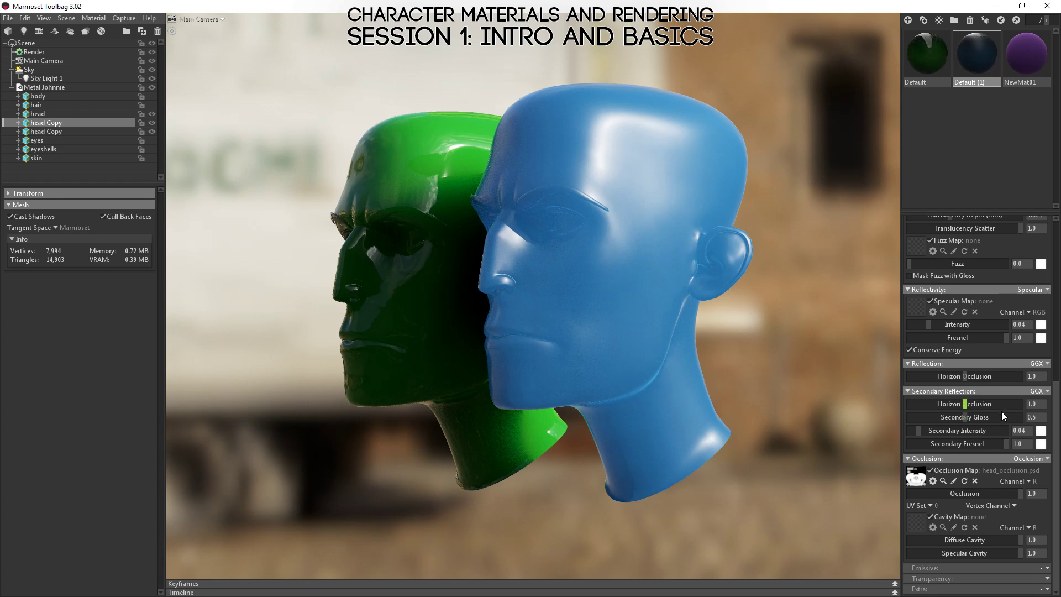
# Step: Raise the secondary gloss of the blue head's material to 4.0 and inspect the heads, settling on a value of 1.0
pyautogui.moveTo(964, 417); pyautogui.dragTo(1022, 416)
pyautogui.moveTo(801, 404); pyautogui.dragTo(673, 429)
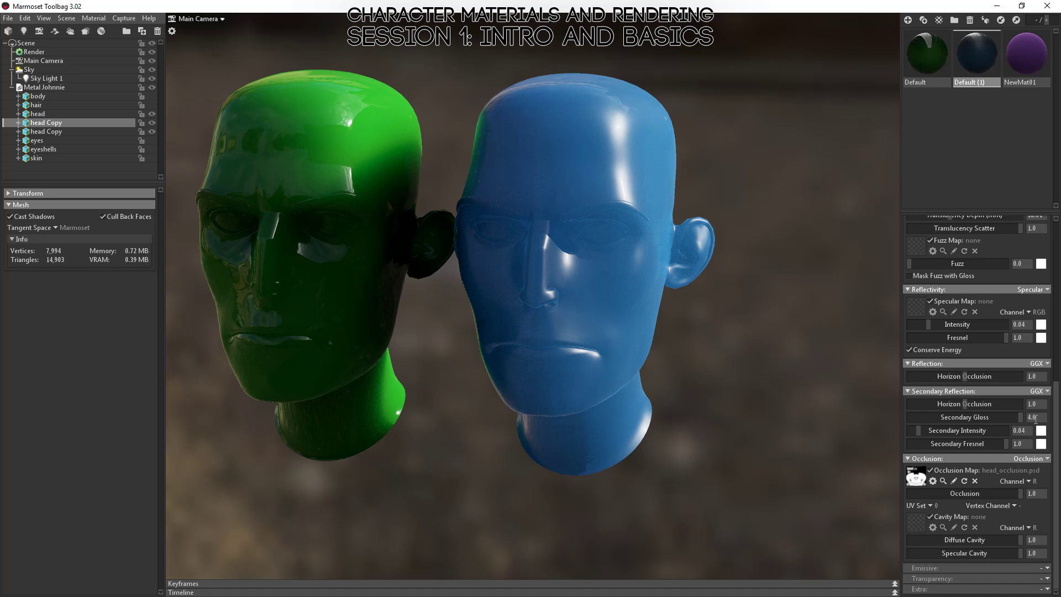
pyautogui.doubleClick(1035, 417)
pyautogui.write('1')
pyautogui.press('Return')
pyautogui.moveTo(657, 443)
pyautogui.mouseDown()
pyautogui.moveTo(682, 417)
pyautogui.moveTo(668, 443)
pyautogui.mouseUp()
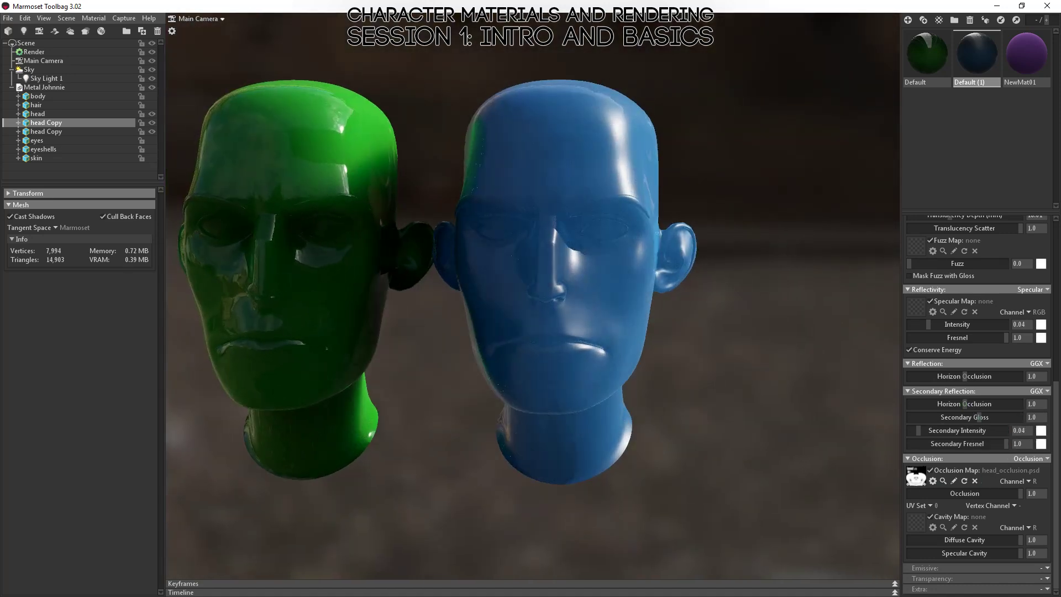
# Step: Set the secondary reflection intensity colour of the blue head's material to pure red
pyautogui.click(1042, 430)
pyautogui.click(301, 467)
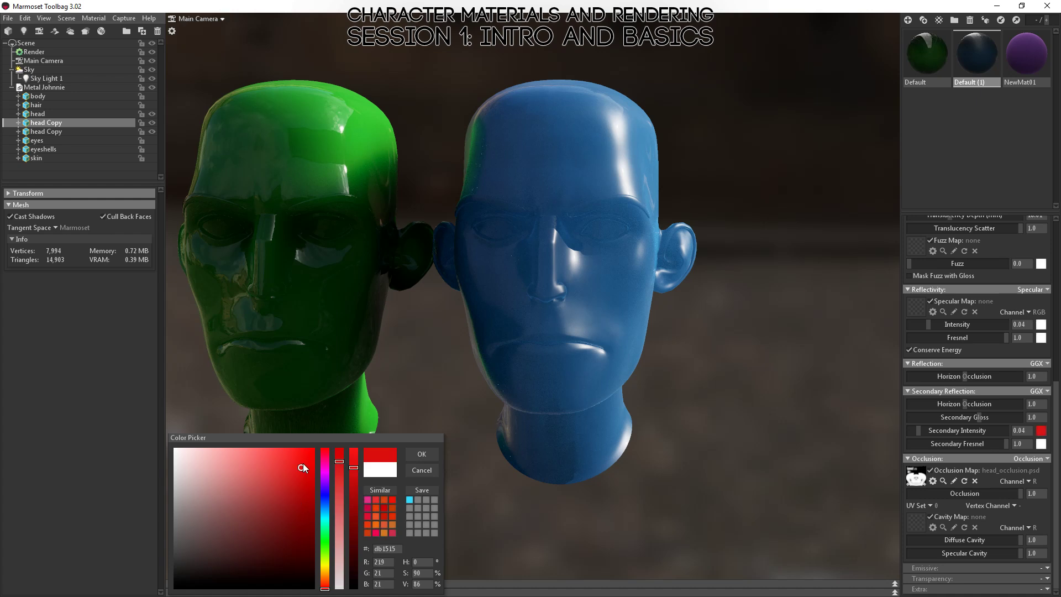
pyautogui.moveTo(303, 468); pyautogui.dragTo(336, 435)
pyautogui.click(423, 456)
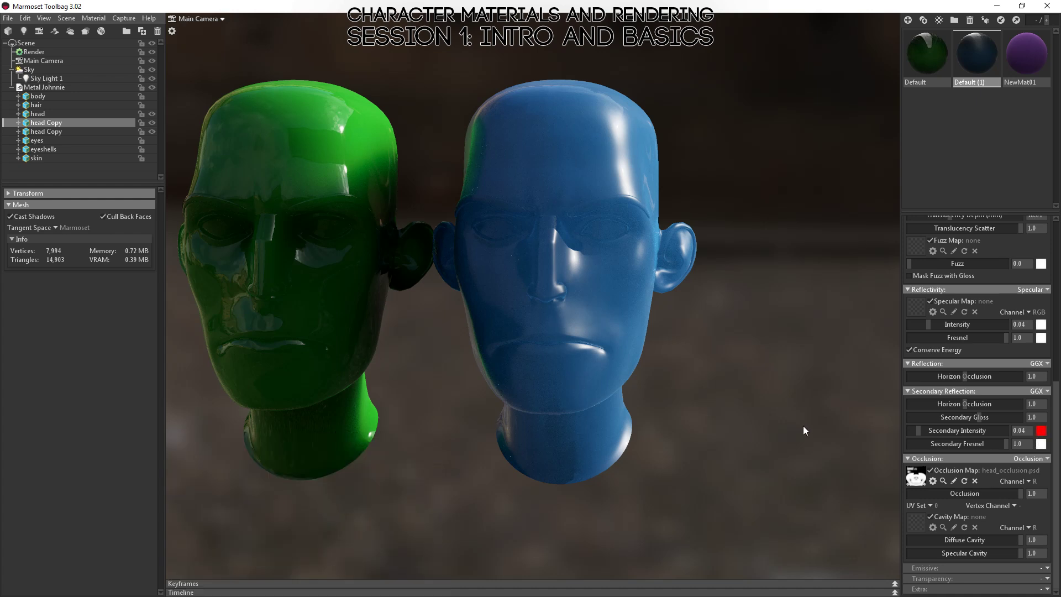
# Step: Set the blue head material's secondary gloss to 0.681 and its secondary intensity to 3.515, checking the red highlights from the front
pyautogui.moveTo(809, 410); pyautogui.dragTo(729, 414)
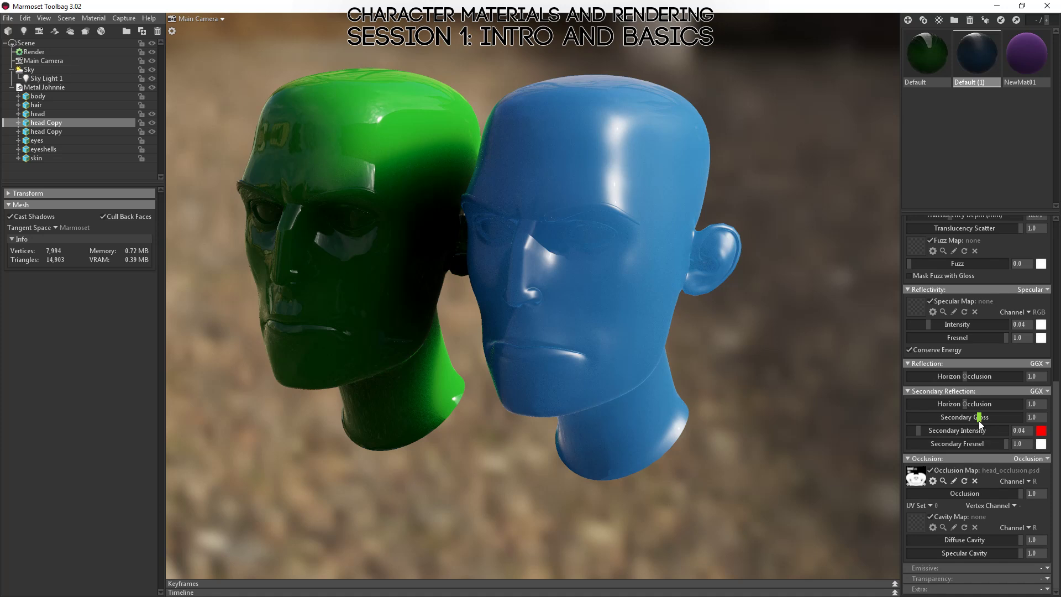
pyautogui.moveTo(979, 418); pyautogui.dragTo(1000, 430)
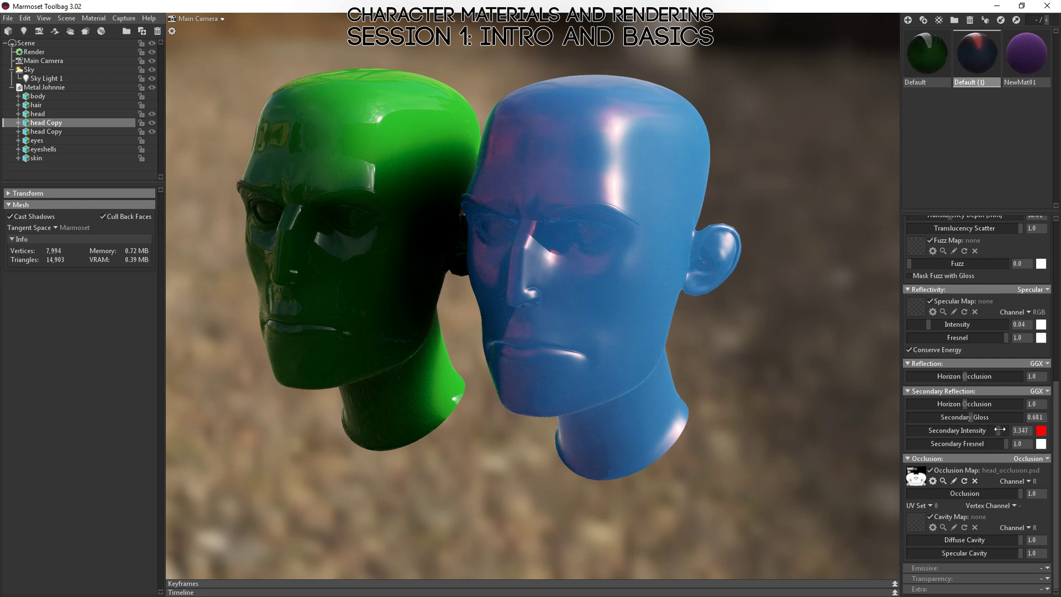
pyautogui.moveTo(644, 407)
pyautogui.mouseDown()
pyautogui.moveTo(582, 356)
pyautogui.moveTo(666, 341)
pyautogui.moveTo(671, 386)
pyautogui.moveTo(629, 400)
pyautogui.mouseUp()
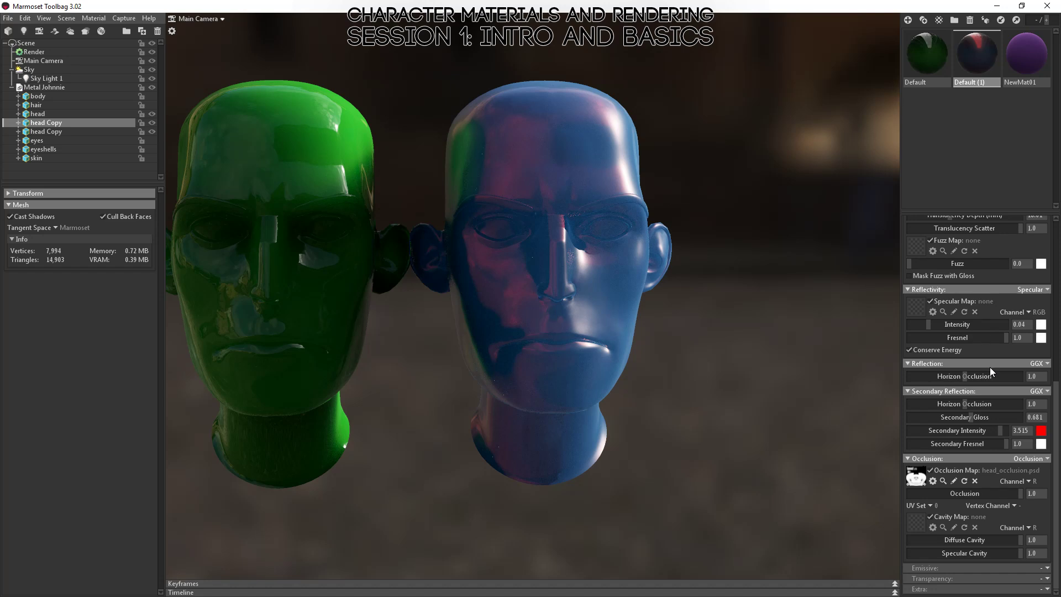
# Step: Reduce the main gloss of the blue head's material to 0.0, compare the highlights, and settle on 0.113
pyautogui.scroll(4, 989, 369)
pyautogui.scroll(7, 981, 360)
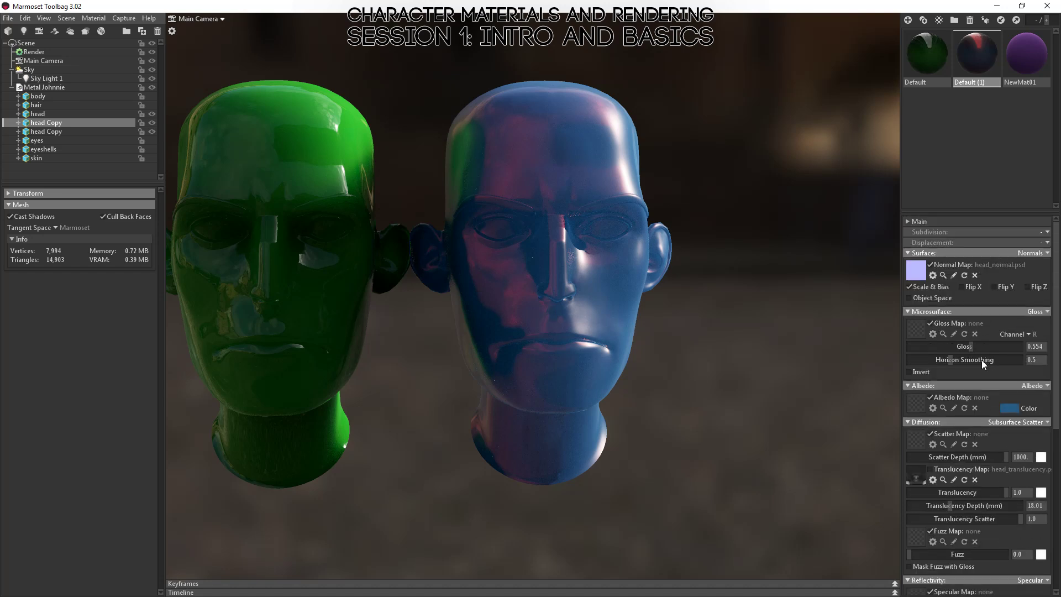
pyautogui.moveTo(969, 346); pyautogui.dragTo(886, 349)
pyautogui.moveTo(668, 331); pyautogui.dragTo(716, 359)
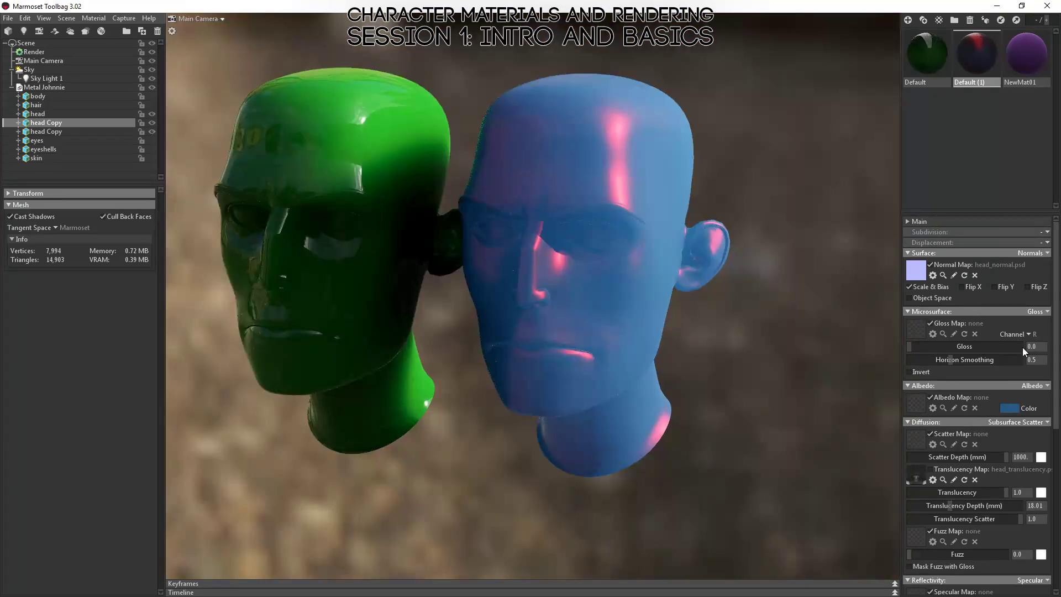
pyautogui.moveTo(909, 346)
pyautogui.mouseDown()
pyautogui.moveTo(934, 347)
pyautogui.moveTo(921, 346)
pyautogui.mouseUp()
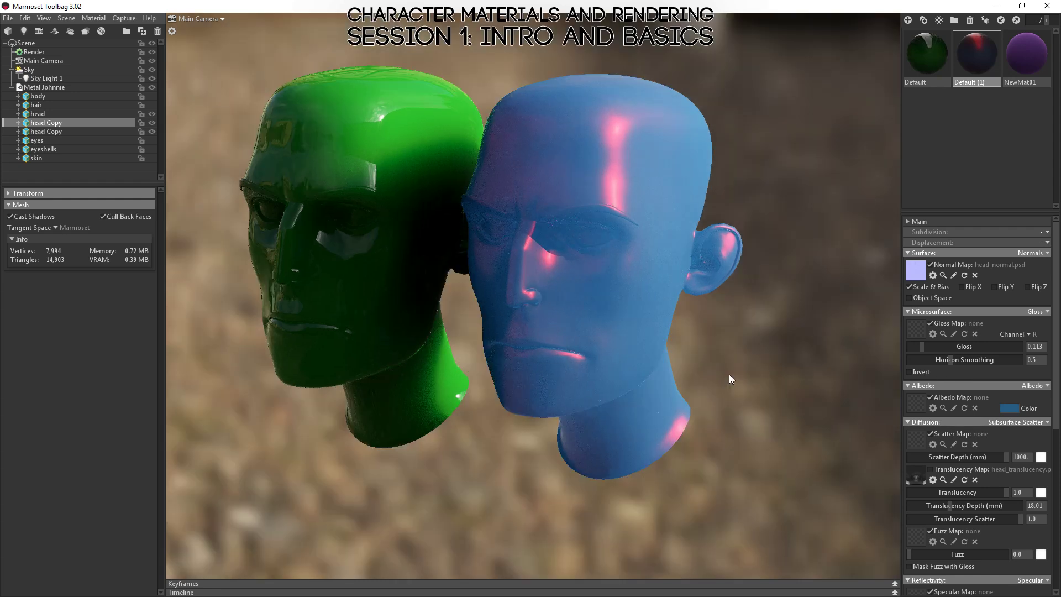
pyautogui.moveTo(729, 374); pyautogui.dragTo(781, 371)
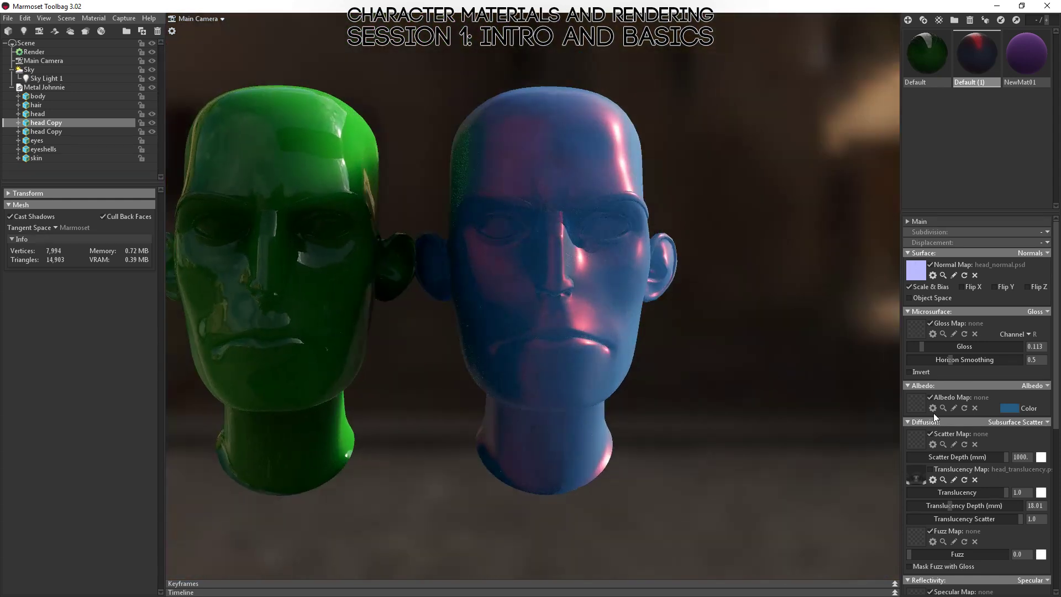
# Step: Set the blue head material's translucency to 0.494, its translucency depth to 65.01 mm and its scatter depth to 5.085 mm
pyautogui.scroll(-3, 976, 425)
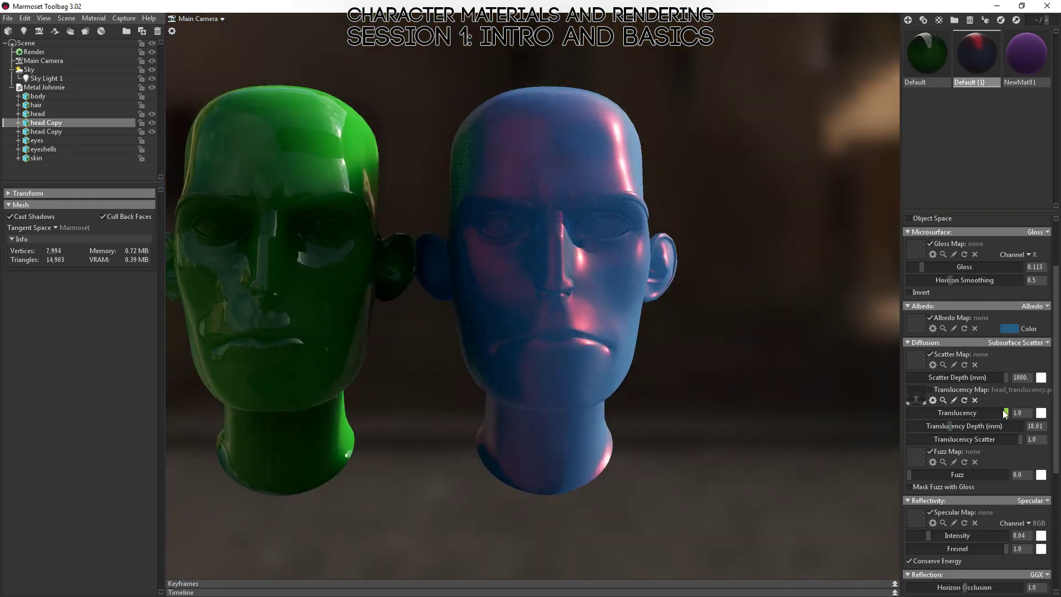
pyautogui.moveTo(1003, 412); pyautogui.dragTo(966, 426)
pyautogui.moveTo(1000, 377); pyautogui.dragTo(936, 381)
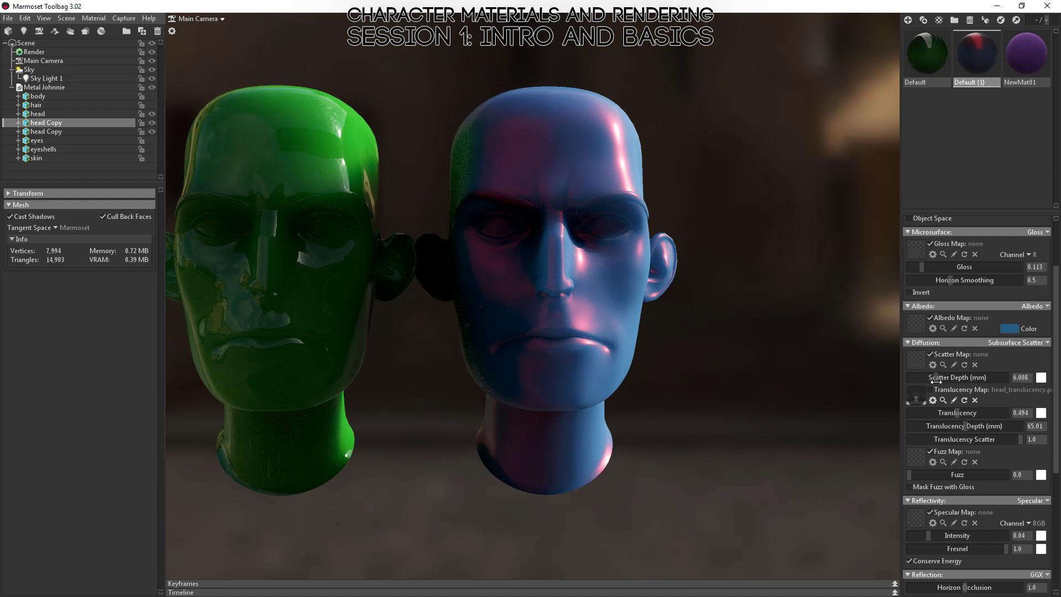
pyautogui.scroll(2, 796, 379)
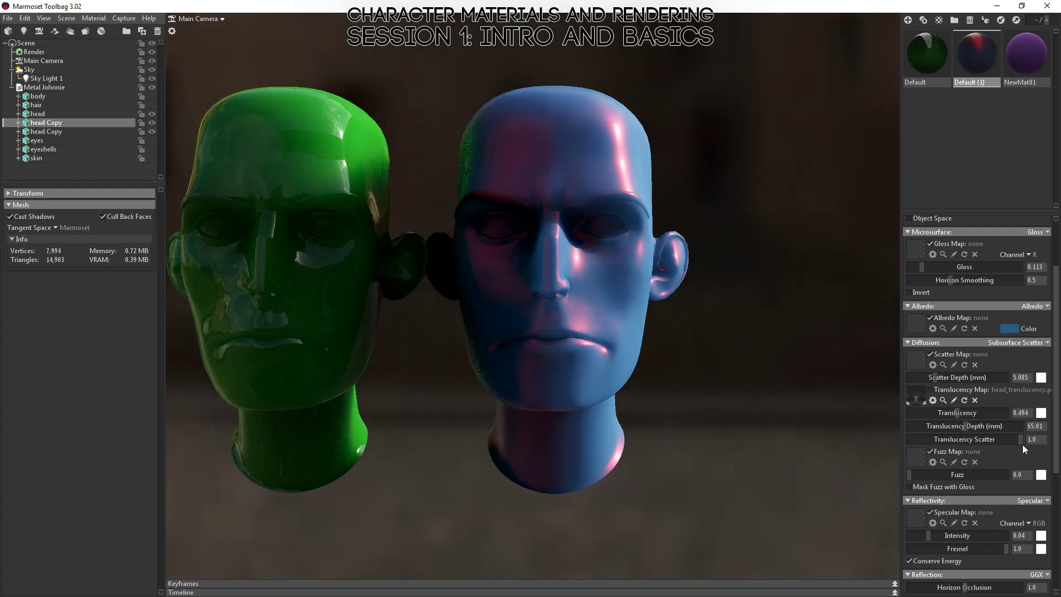
# Step: Set the blue head's translucency depth to 156.2 mm, comparing translucency scatter at 0.0 before returning it to 1.0
pyautogui.moveTo(1019, 439); pyautogui.dragTo(898, 441)
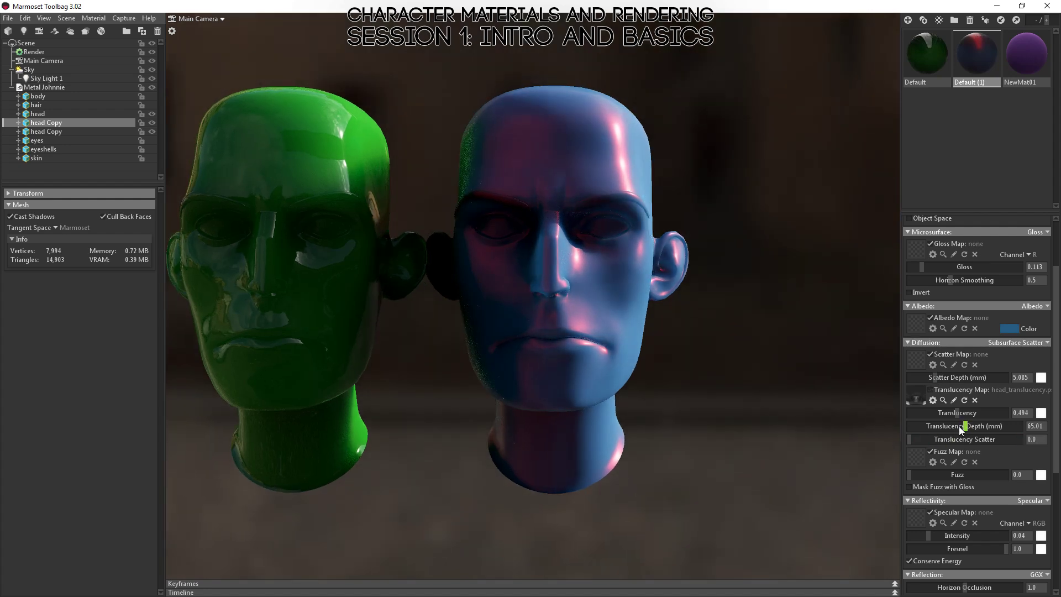
pyautogui.moveTo(968, 430)
pyautogui.mouseDown()
pyautogui.moveTo(992, 430)
pyautogui.moveTo(981, 430)
pyautogui.mouseUp()
pyautogui.moveTo(910, 439); pyautogui.dragTo(1042, 441)
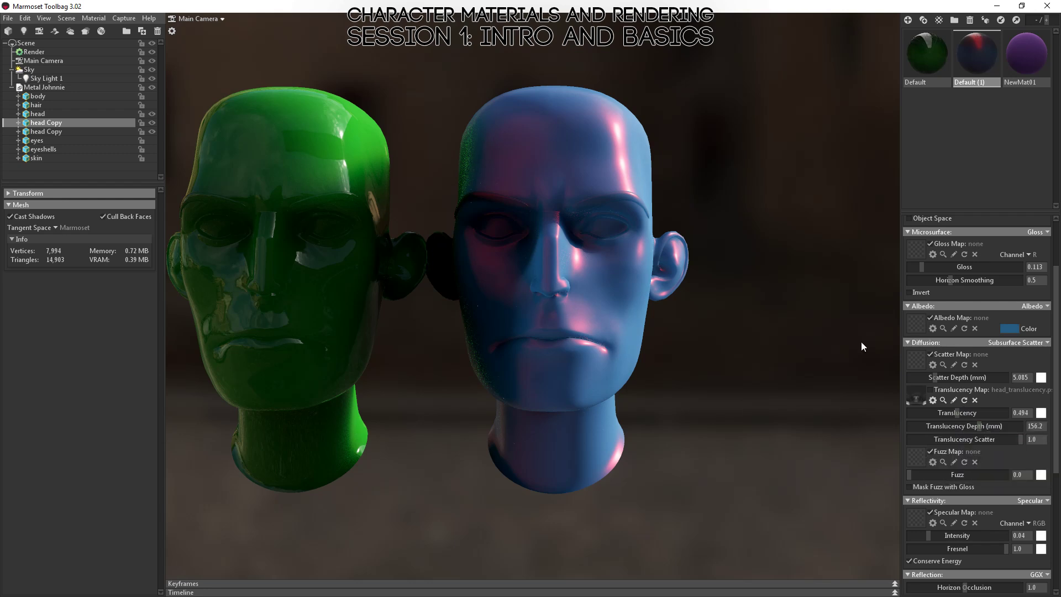
pyautogui.moveTo(647, 347); pyautogui.dragTo(594, 382)
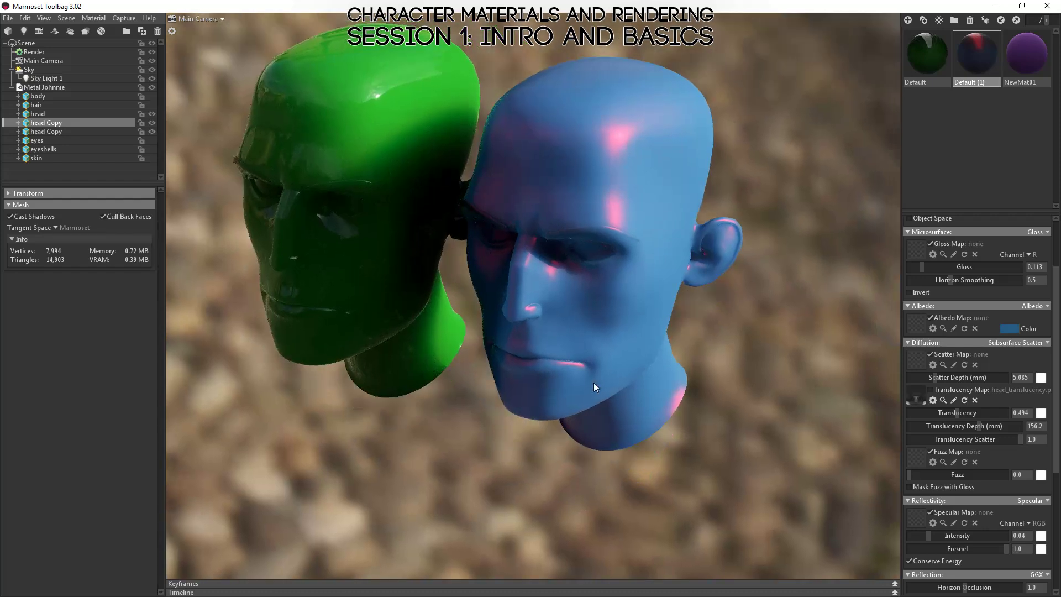